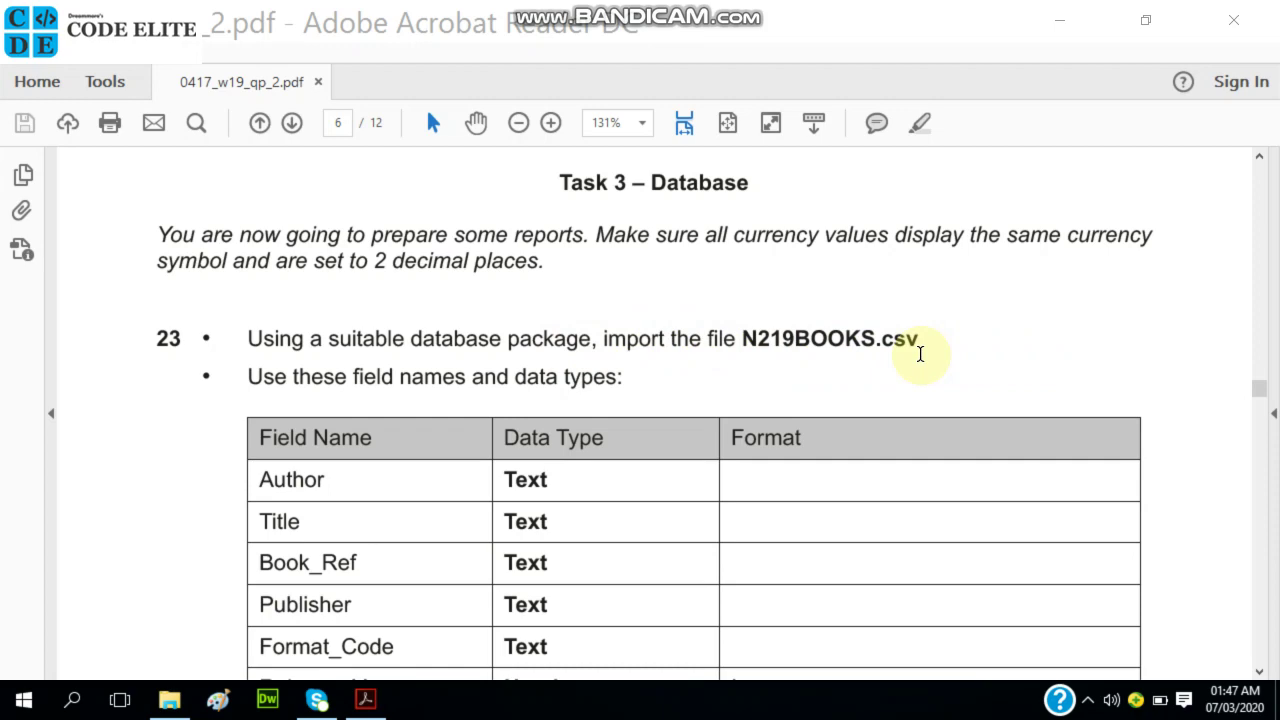
- Open N219BOOKS.csv from the P 2 folder in Excel and review the field names and data types required in question 23
click(168, 705)
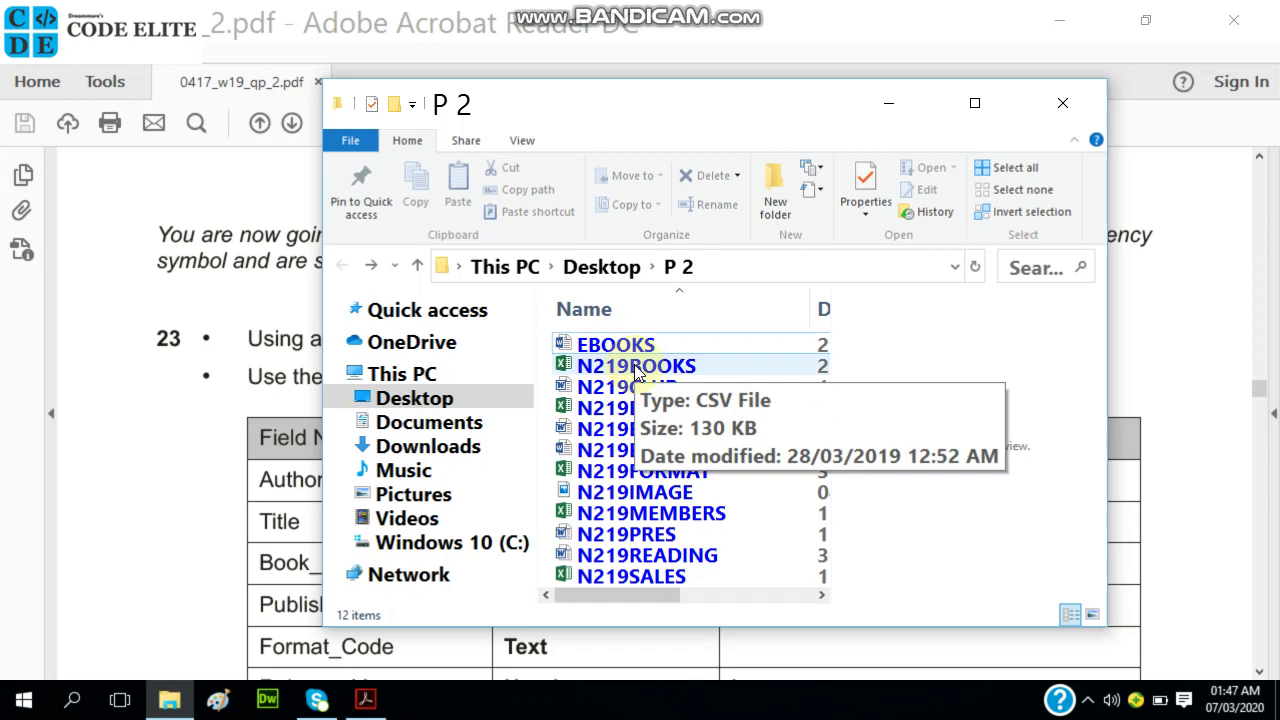
click(637, 372)
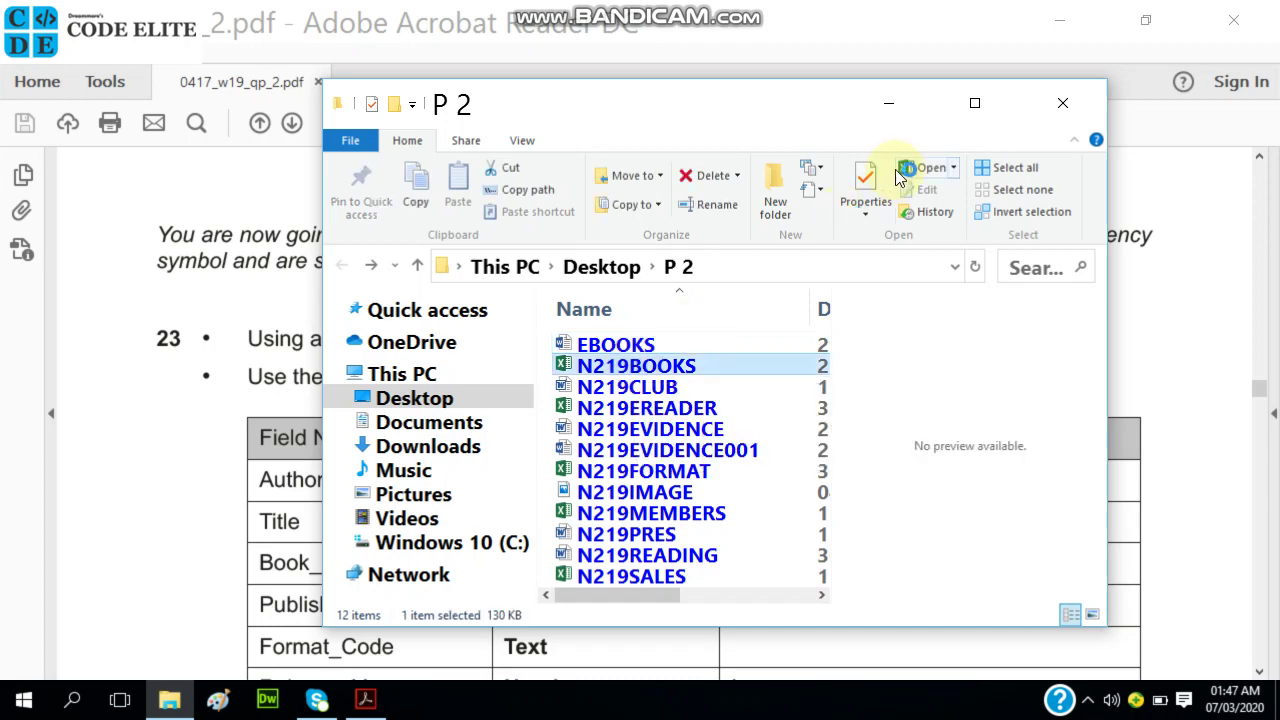
click(887, 102)
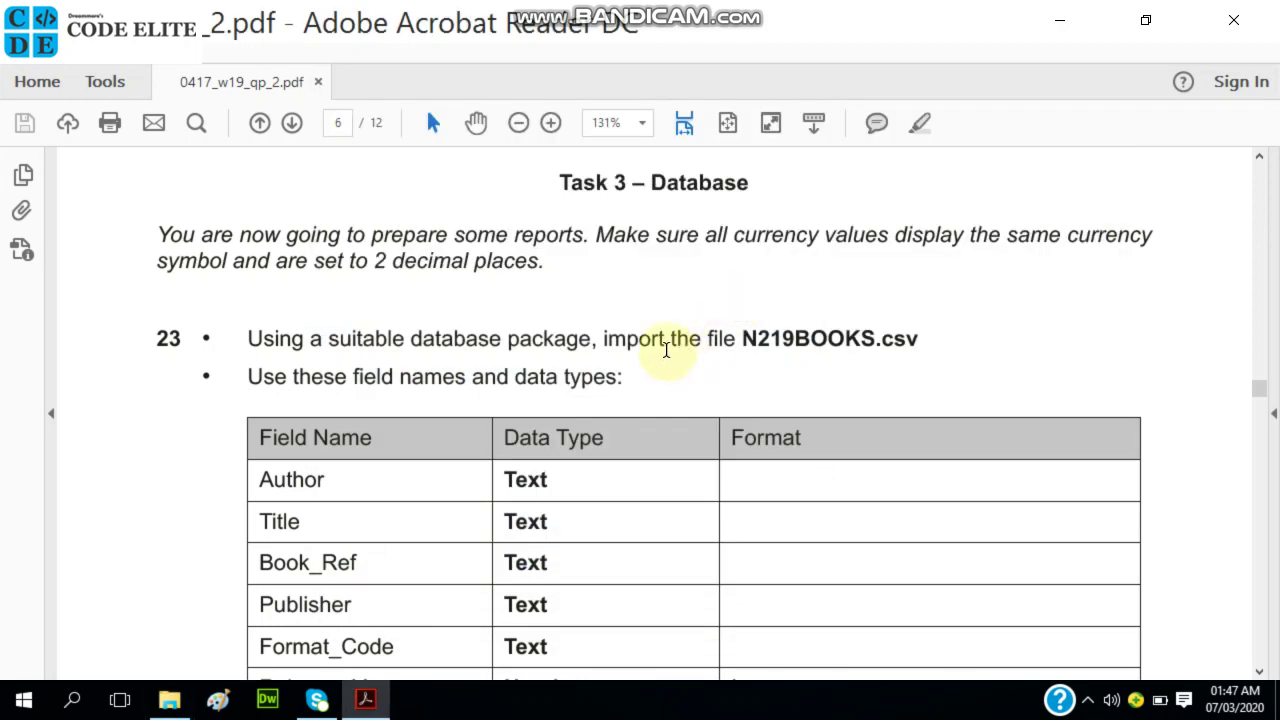
scroll(440, 345, down, 1)
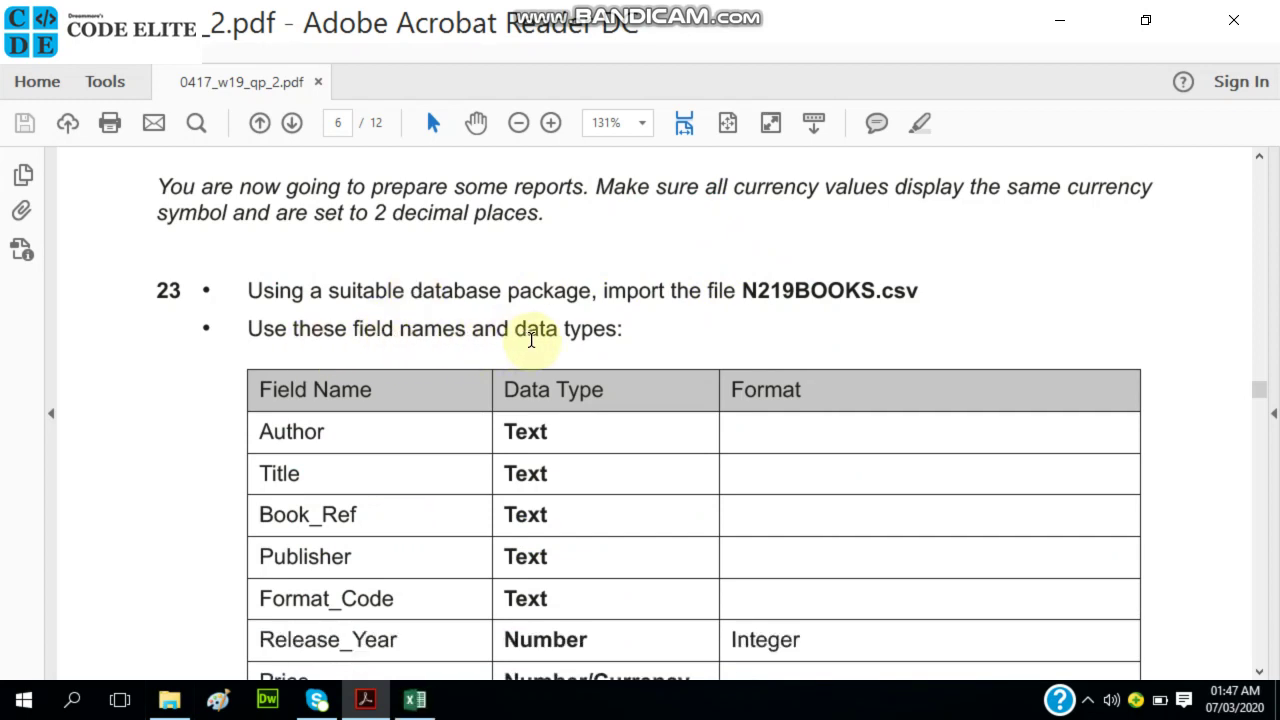
scroll(587, 340, down, 1)
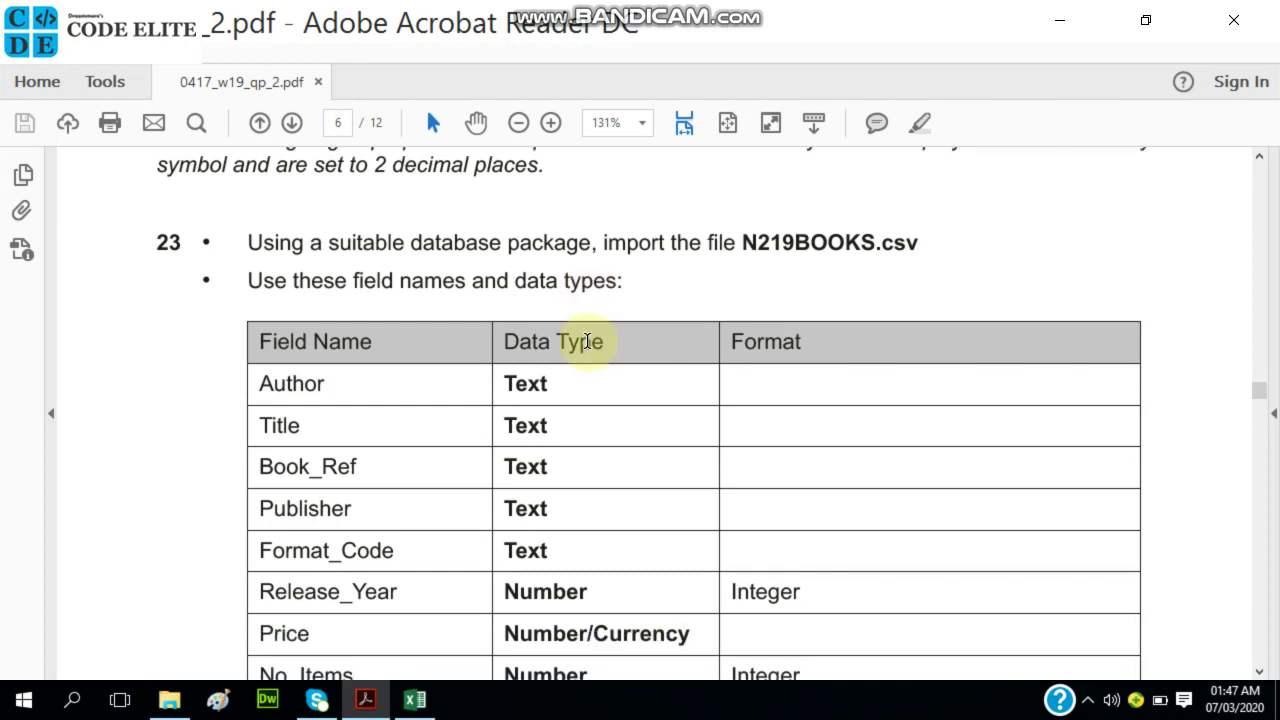
scroll(587, 340, down, 1)
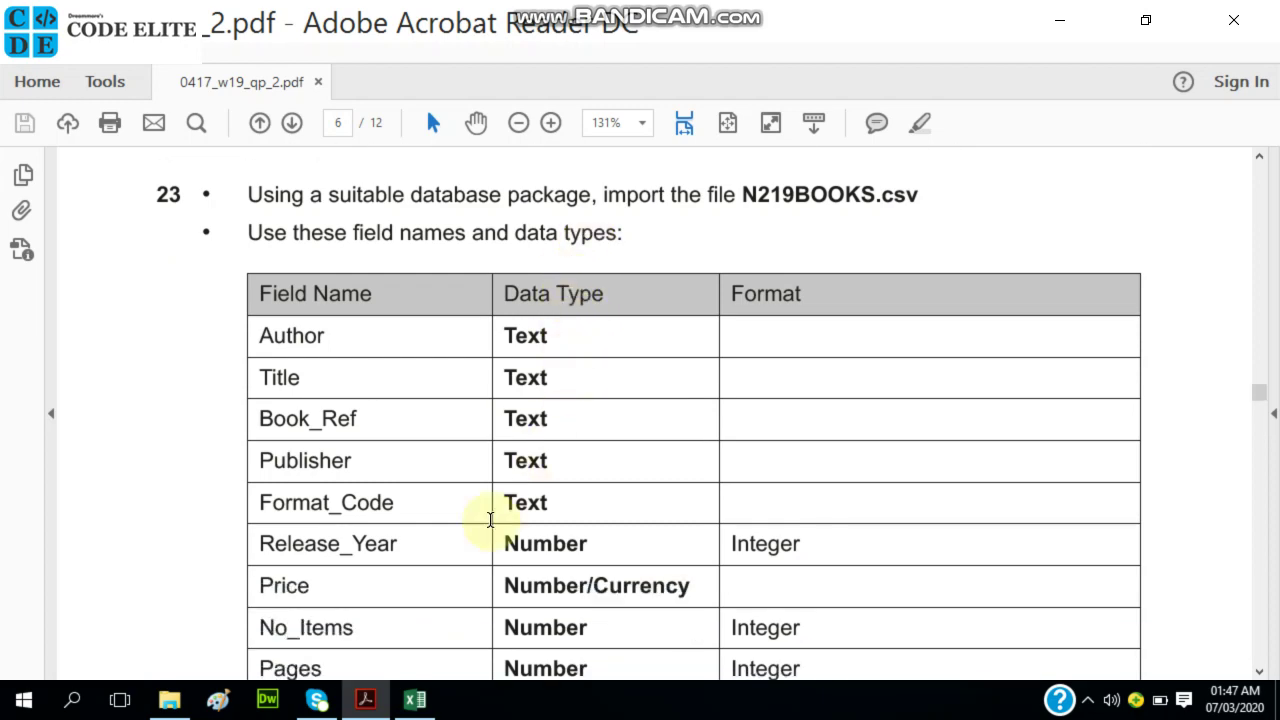
click(415, 700)
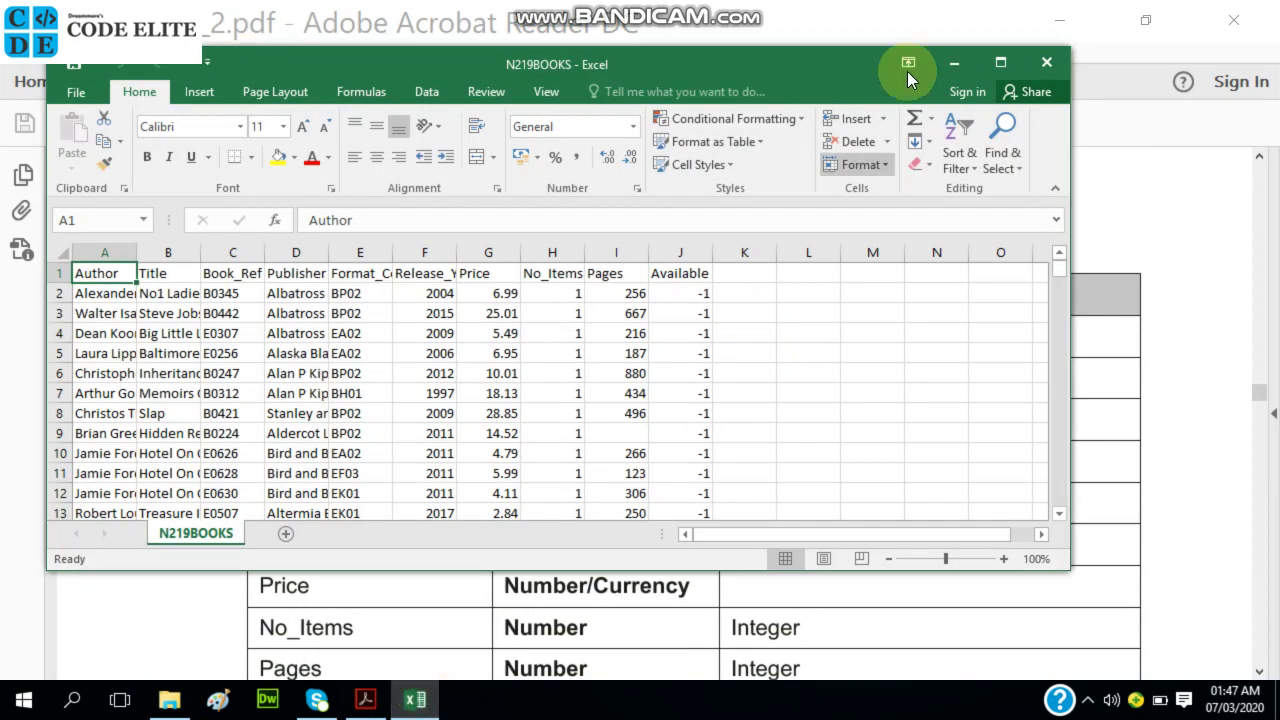
- Auto-fit the width of all columns in the N219BOOKS sheet and maximize the workbook window
click(63, 251)
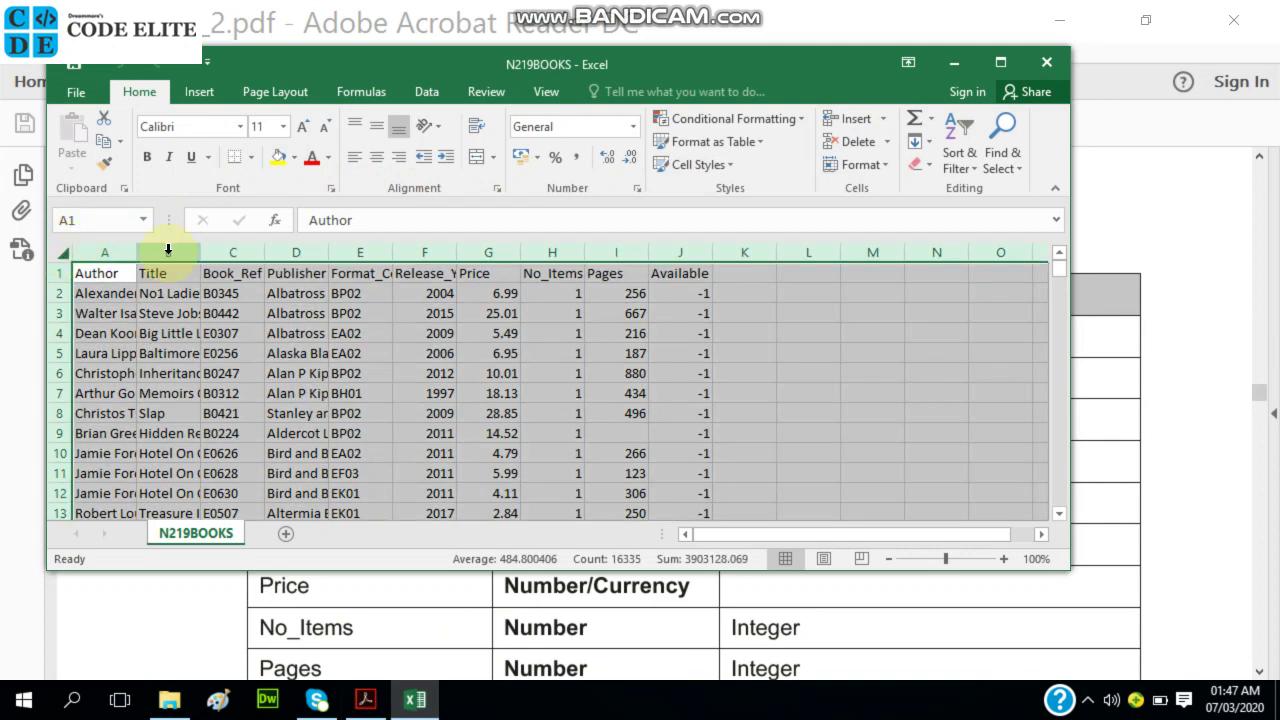
double_click(136, 252)
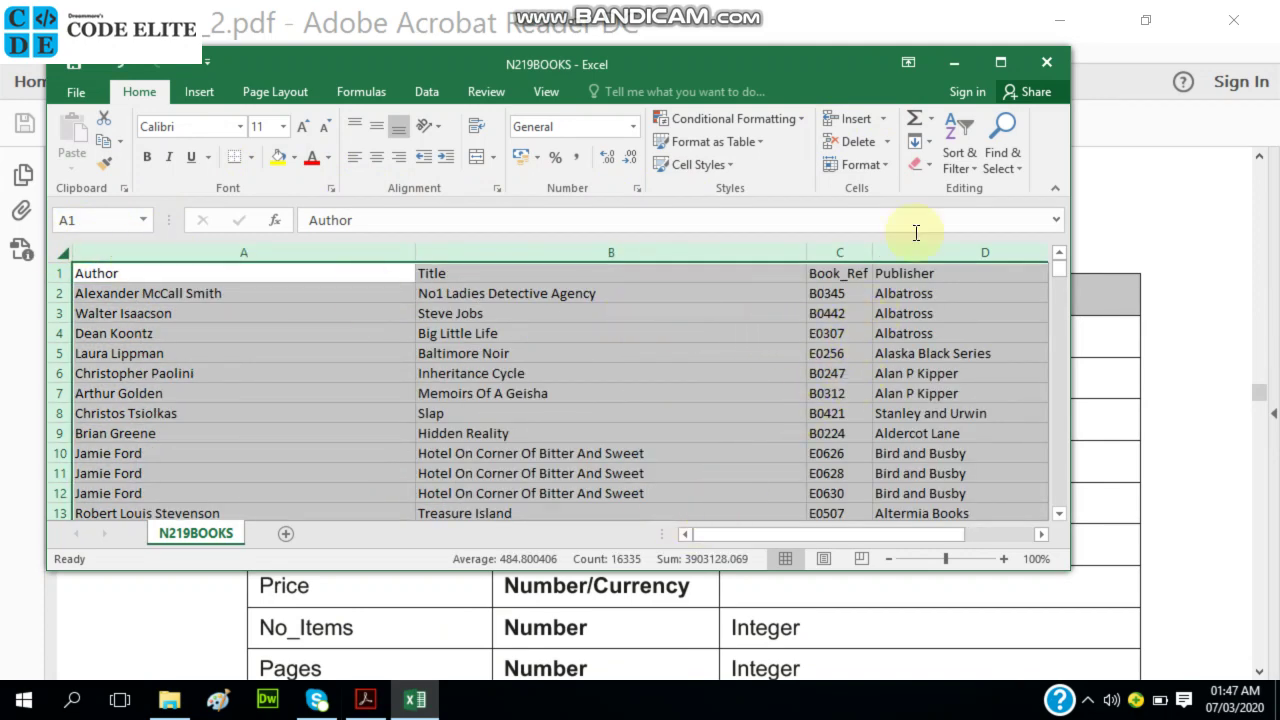
click(1001, 63)
- Examine the book records across all columns through Available, and close the N219BOOKS workbook without saving
scroll(815, 314, down, 3)
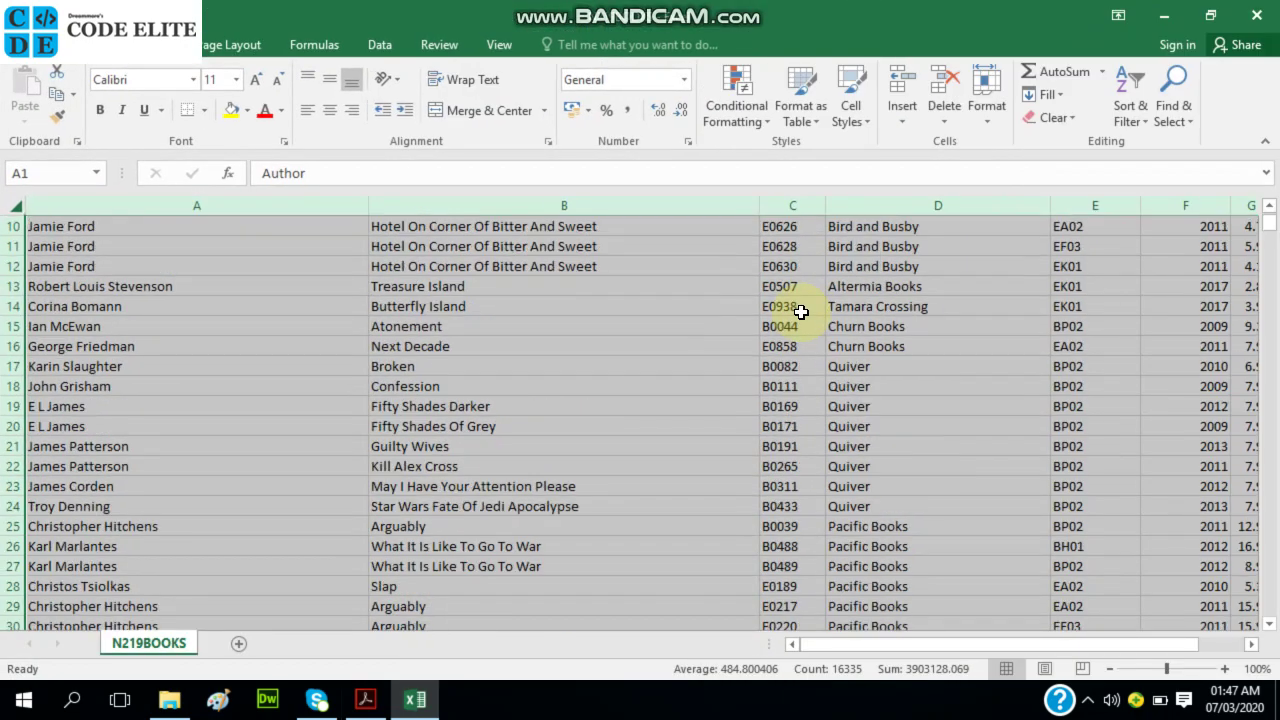
click(619, 345)
scroll(480, 337, down, 3)
scroll(480, 337, up, 6)
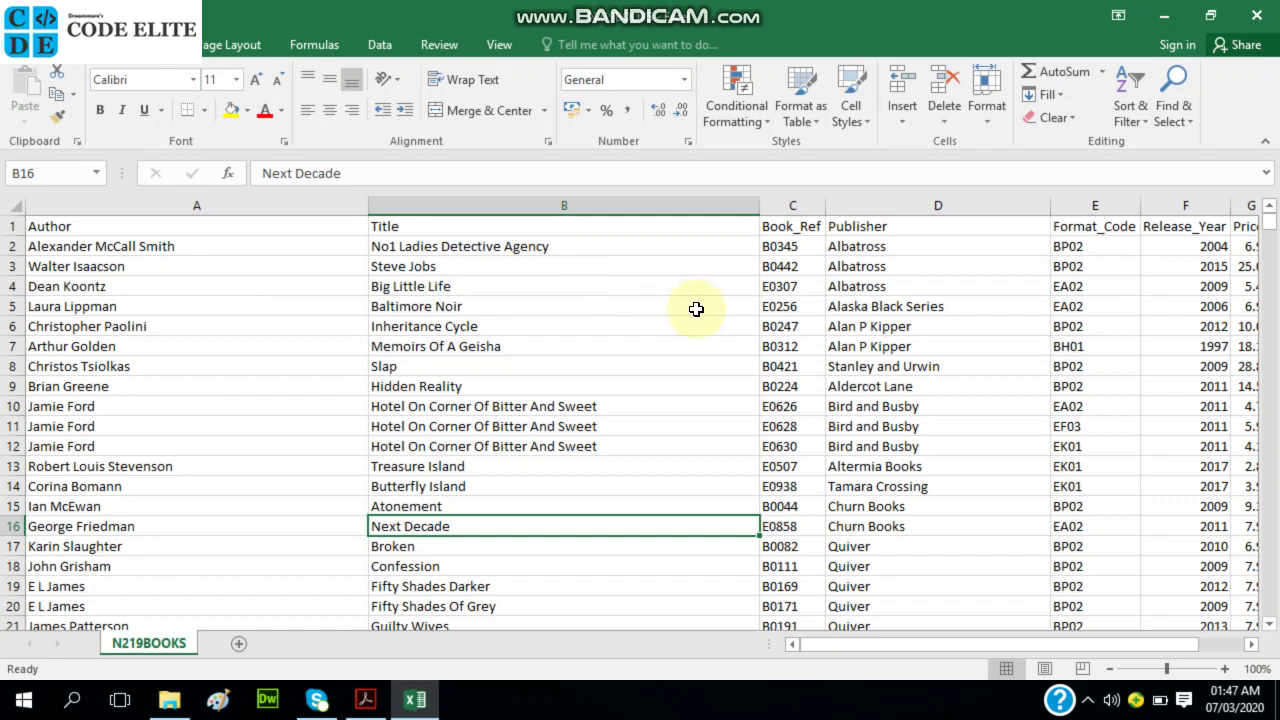
scroll(850, 350, down, 12)
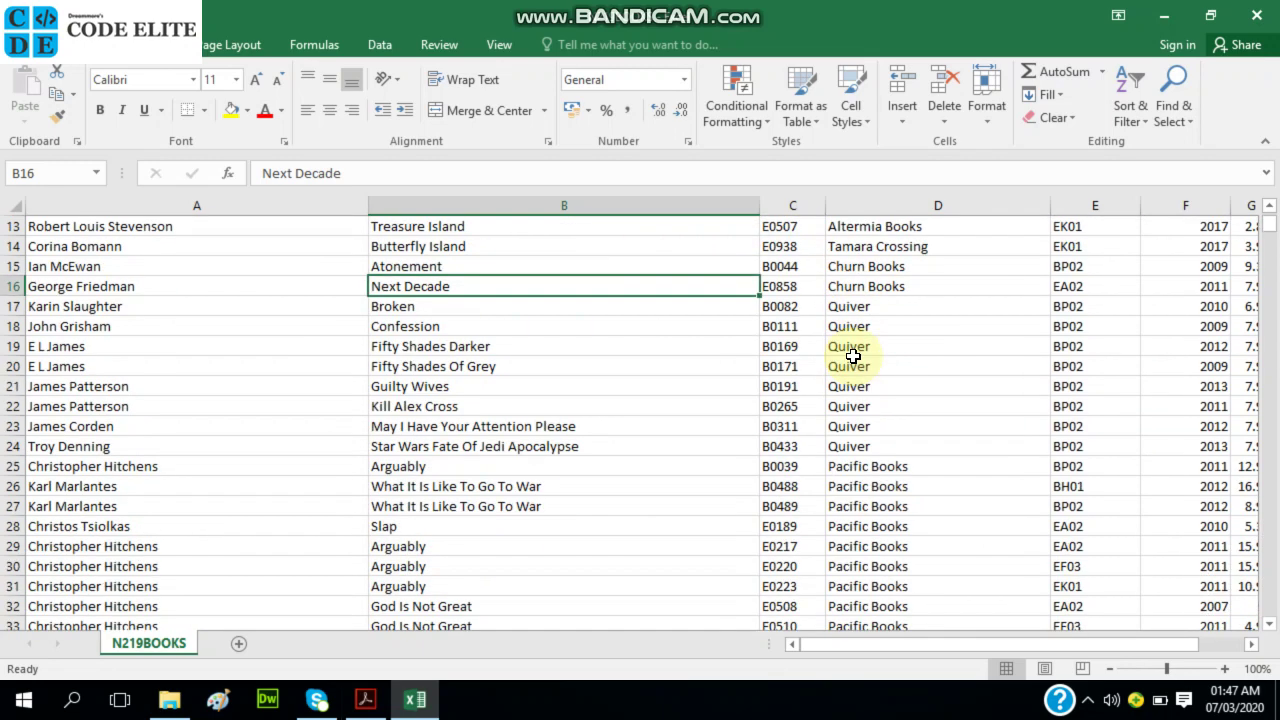
scroll(852, 356, down, 1)
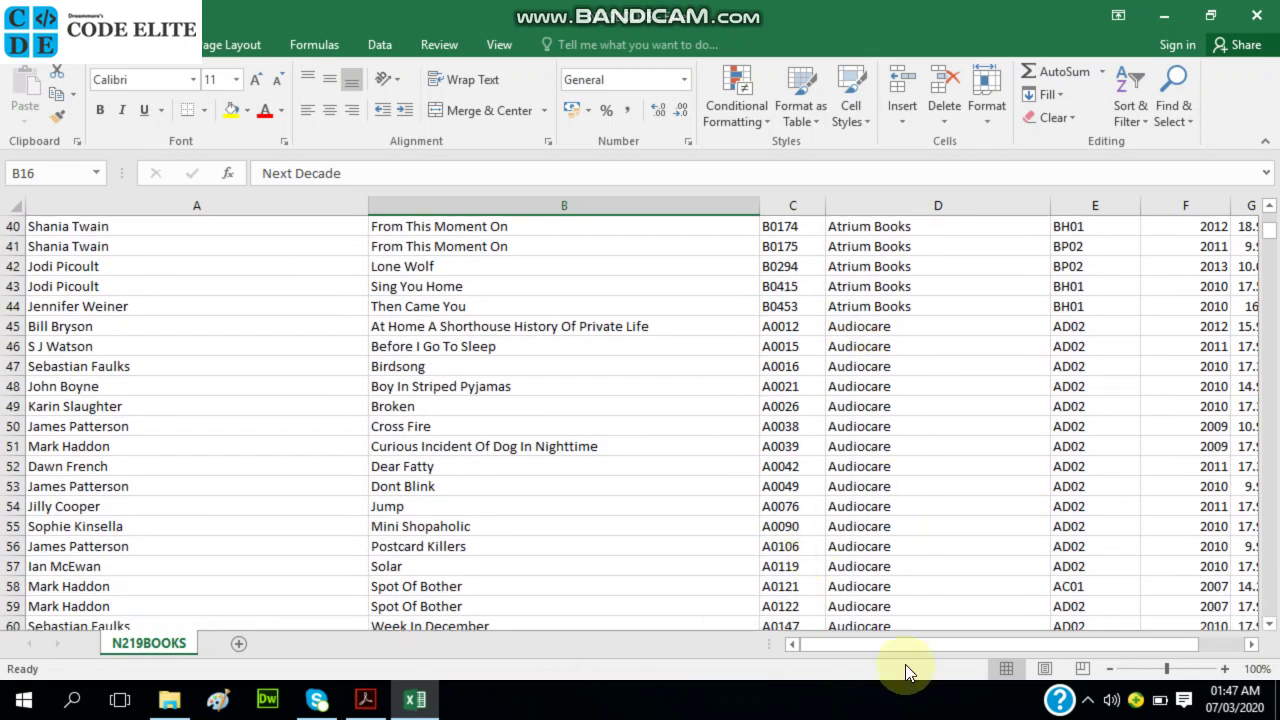
drag(903, 647, 1035, 640)
scroll(1060, 460, up, 13)
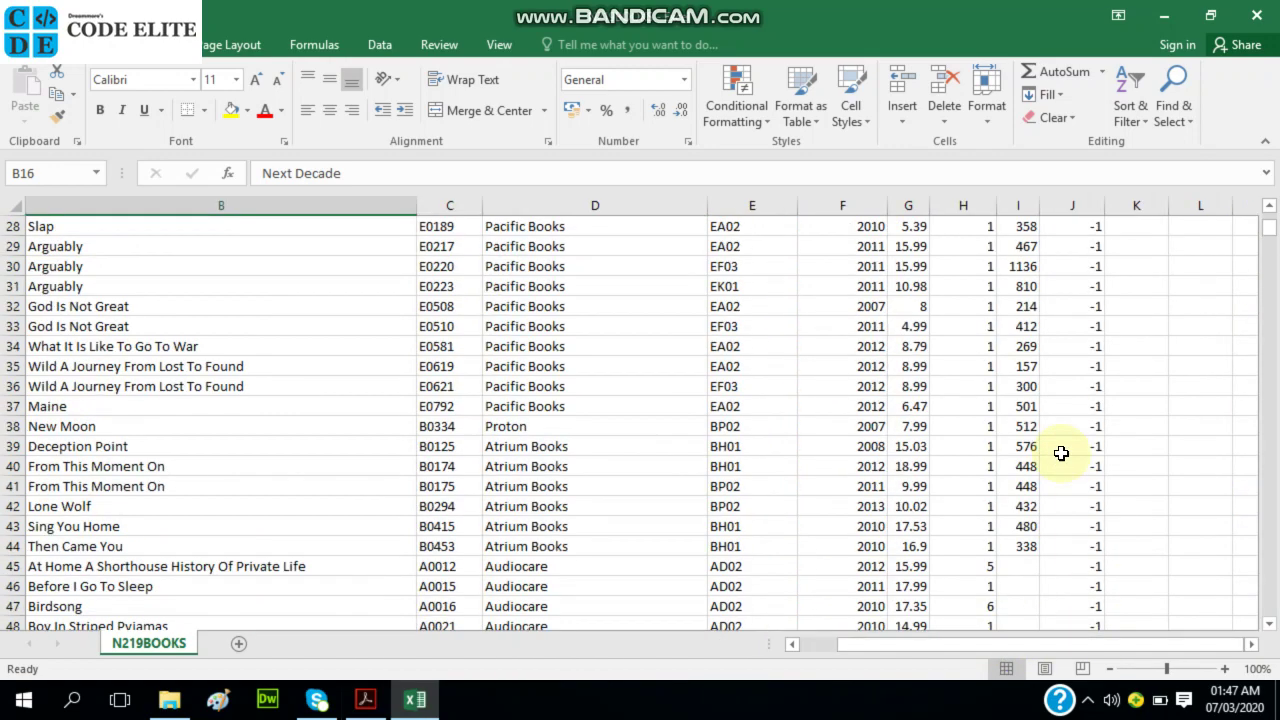
scroll(1052, 438, down, 18)
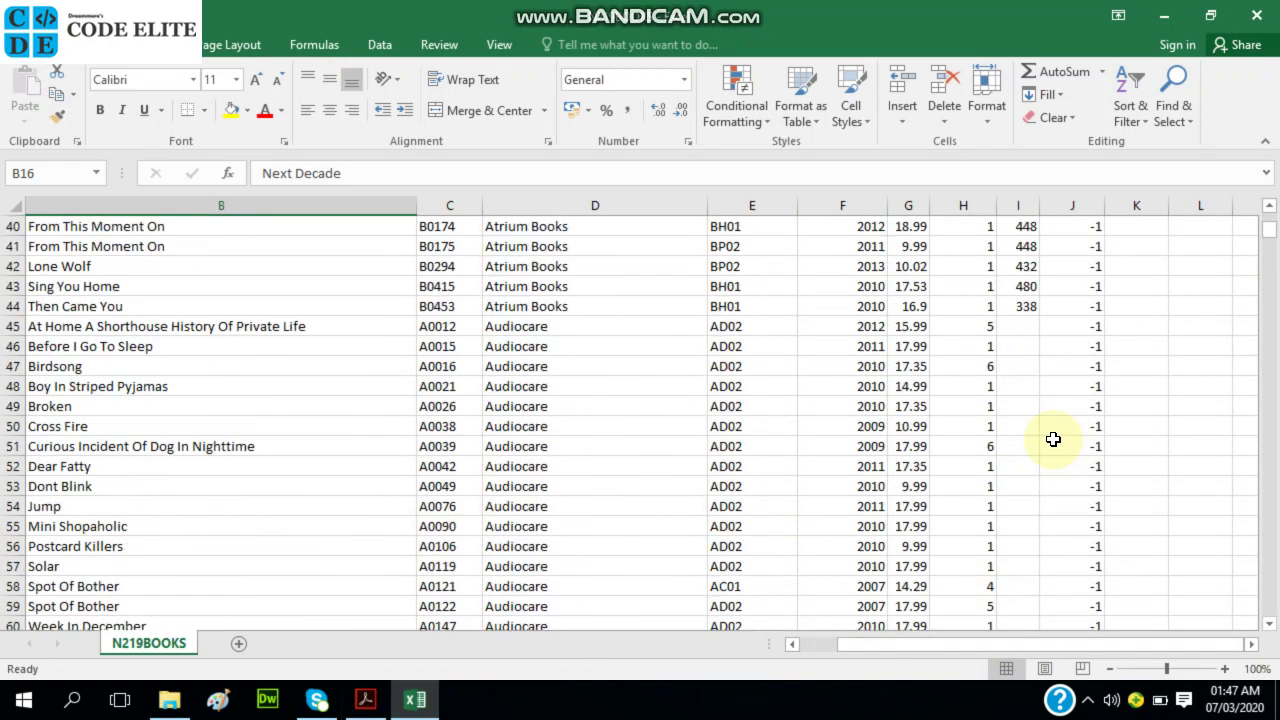
scroll(1052, 438, up, 18)
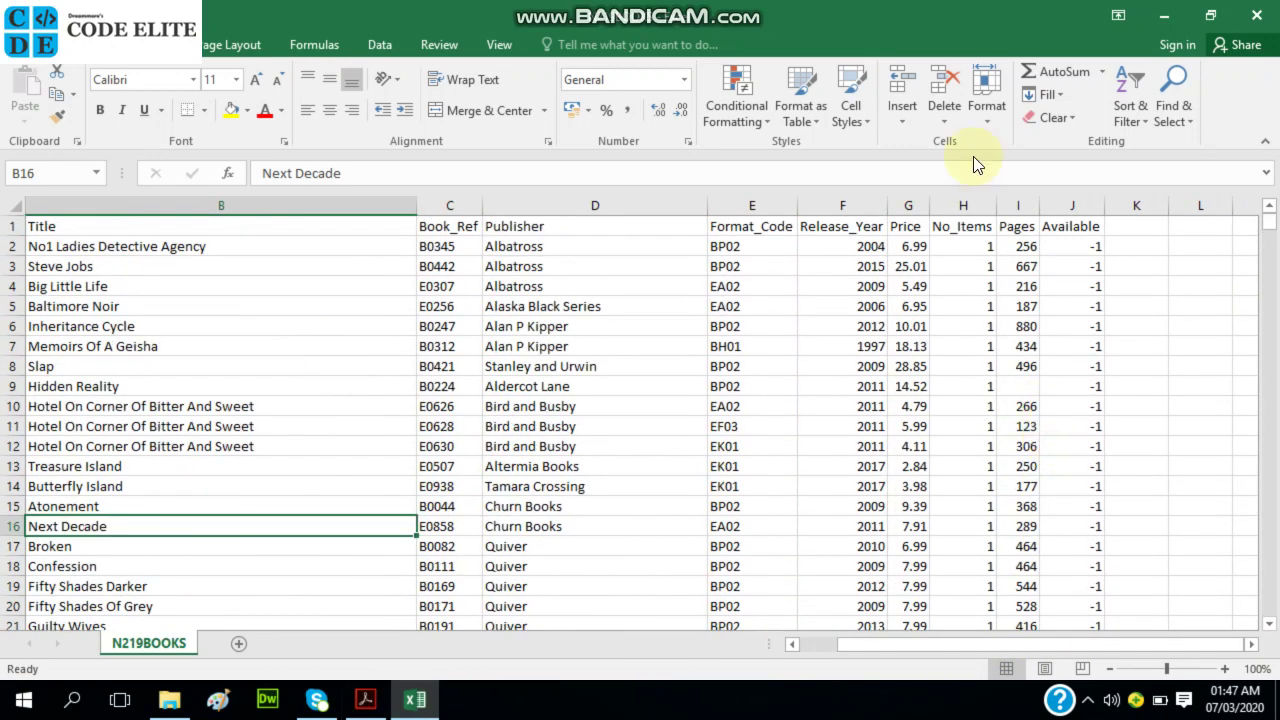
scroll(1027, 344, down, 3)
scroll(1027, 344, down, 16)
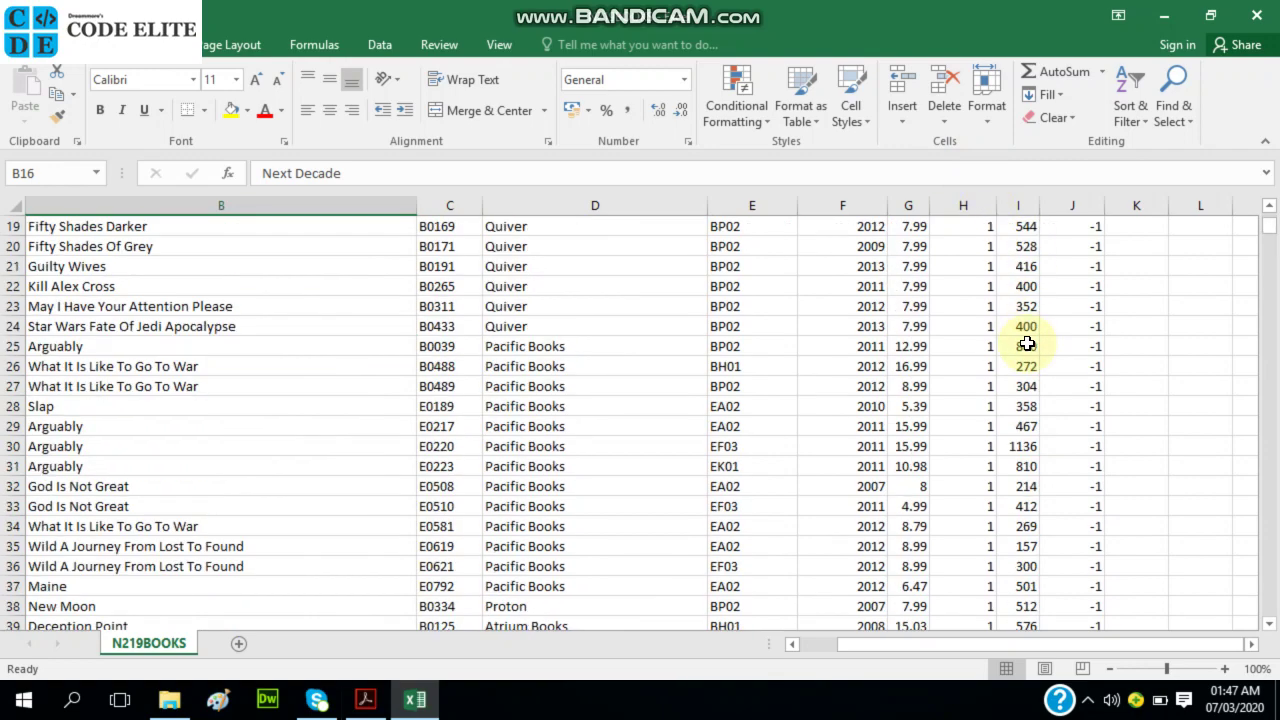
scroll(1027, 344, down, 20)
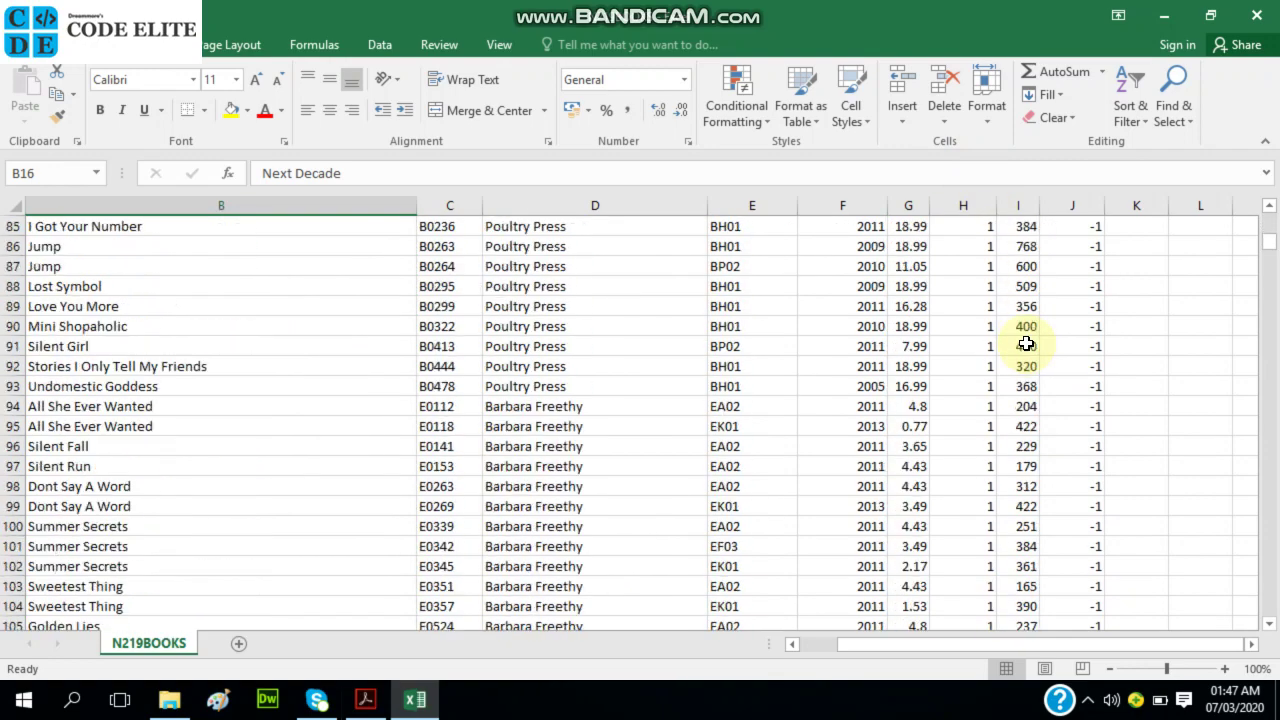
scroll(1027, 344, down, 16)
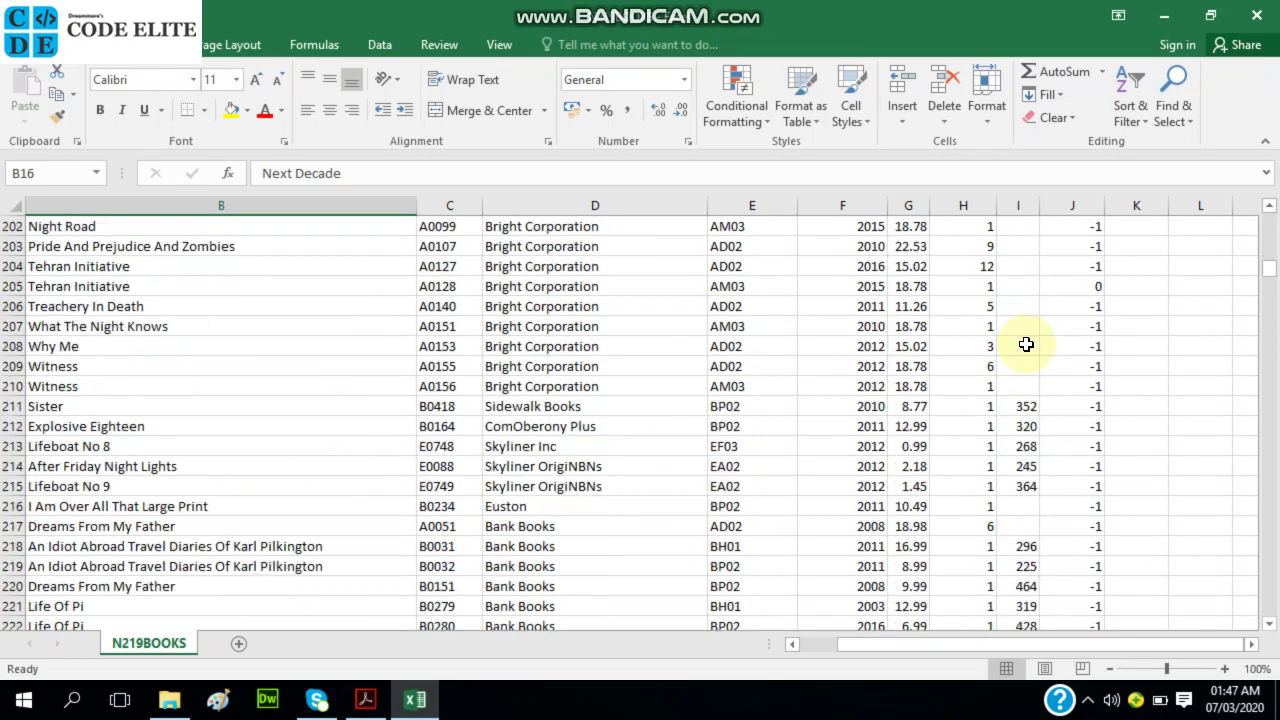
scroll(1020, 343, up, 13)
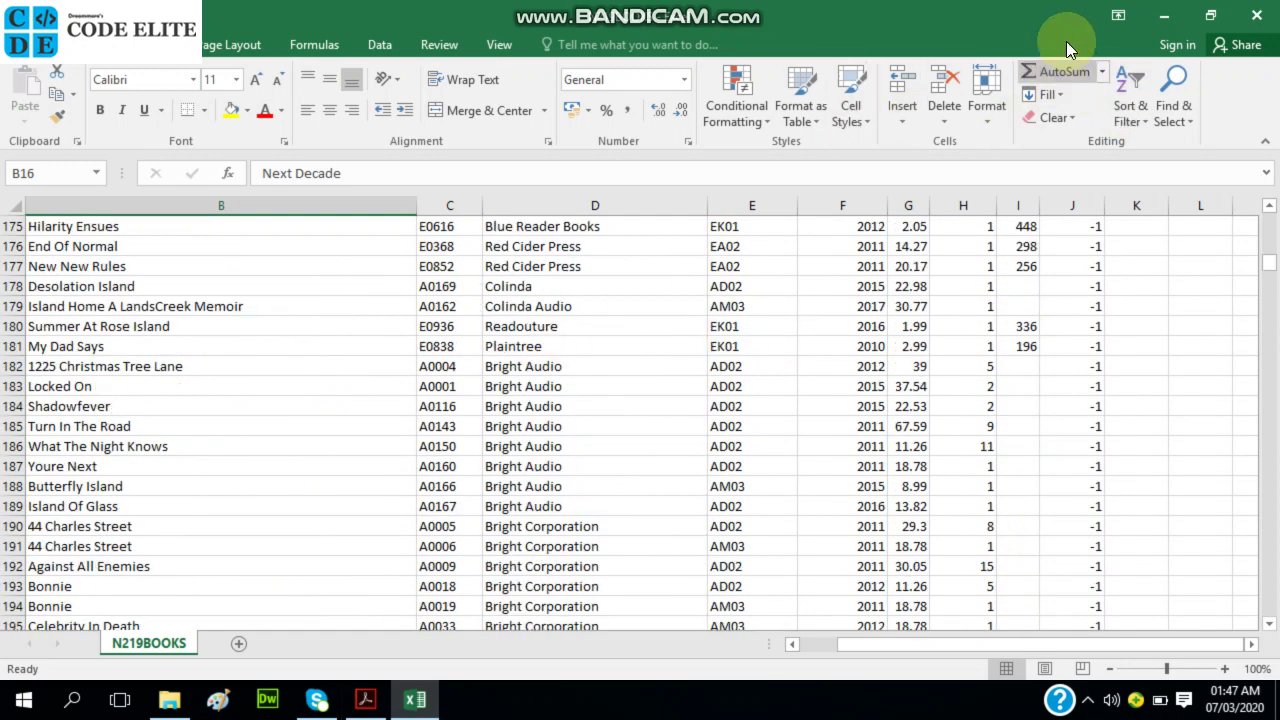
click(1256, 20)
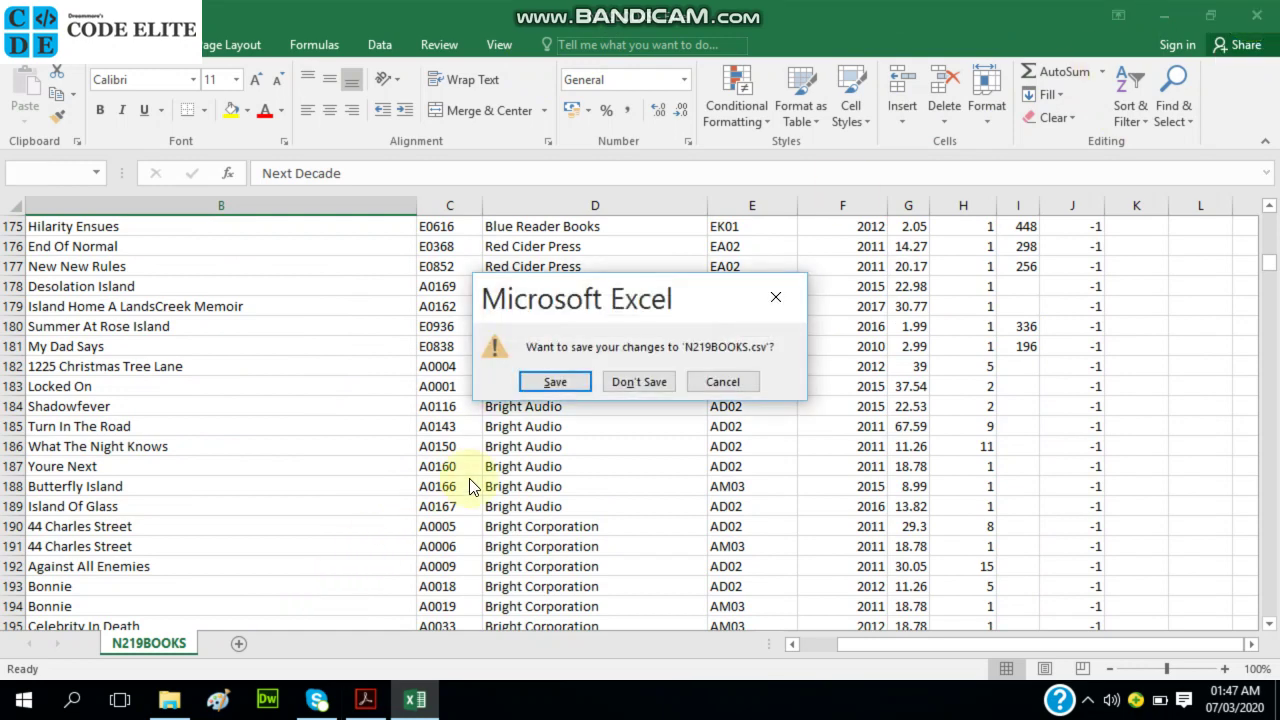
click(640, 388)
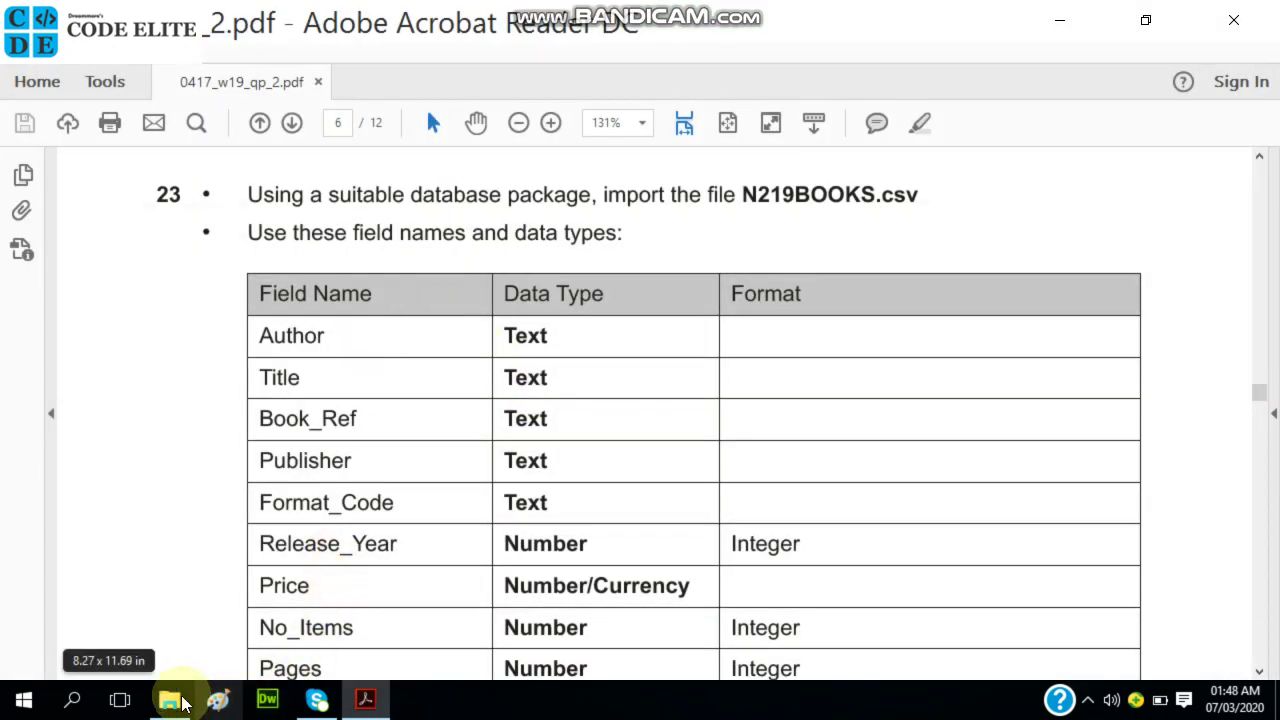
- Search Windows for Access and launch Access 2016
mouse_move(180, 703)
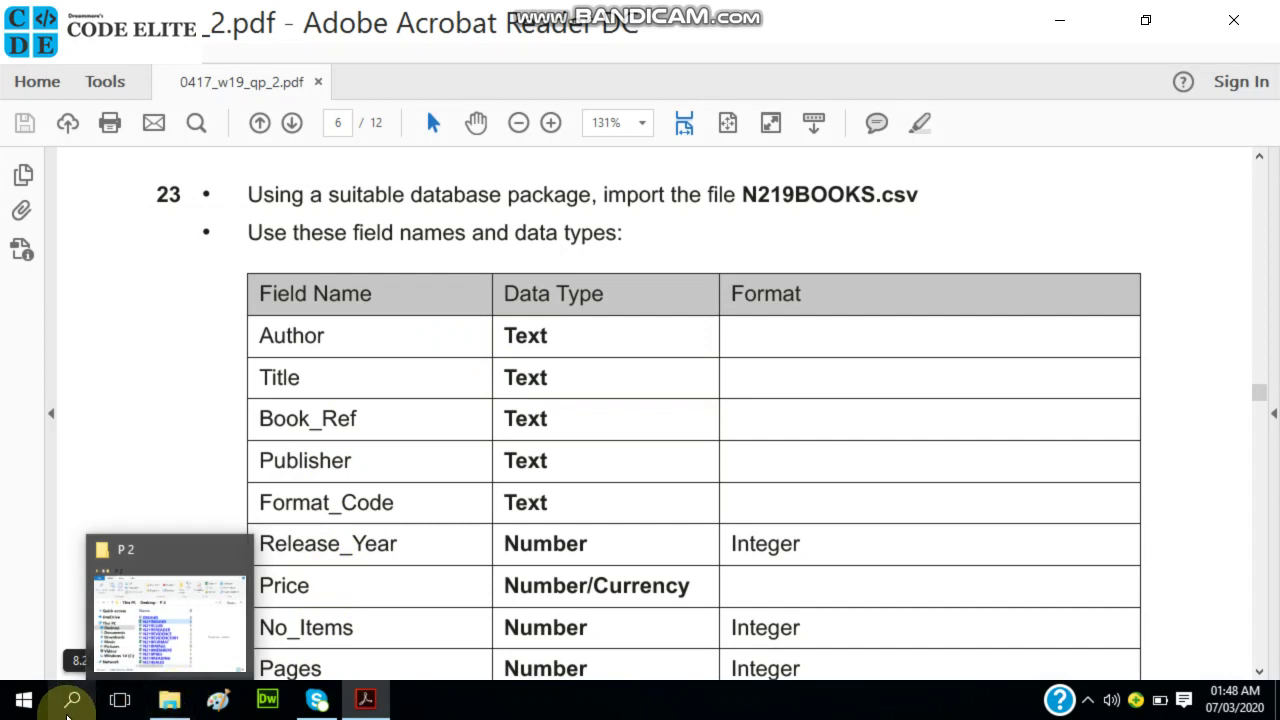
key(super+s)
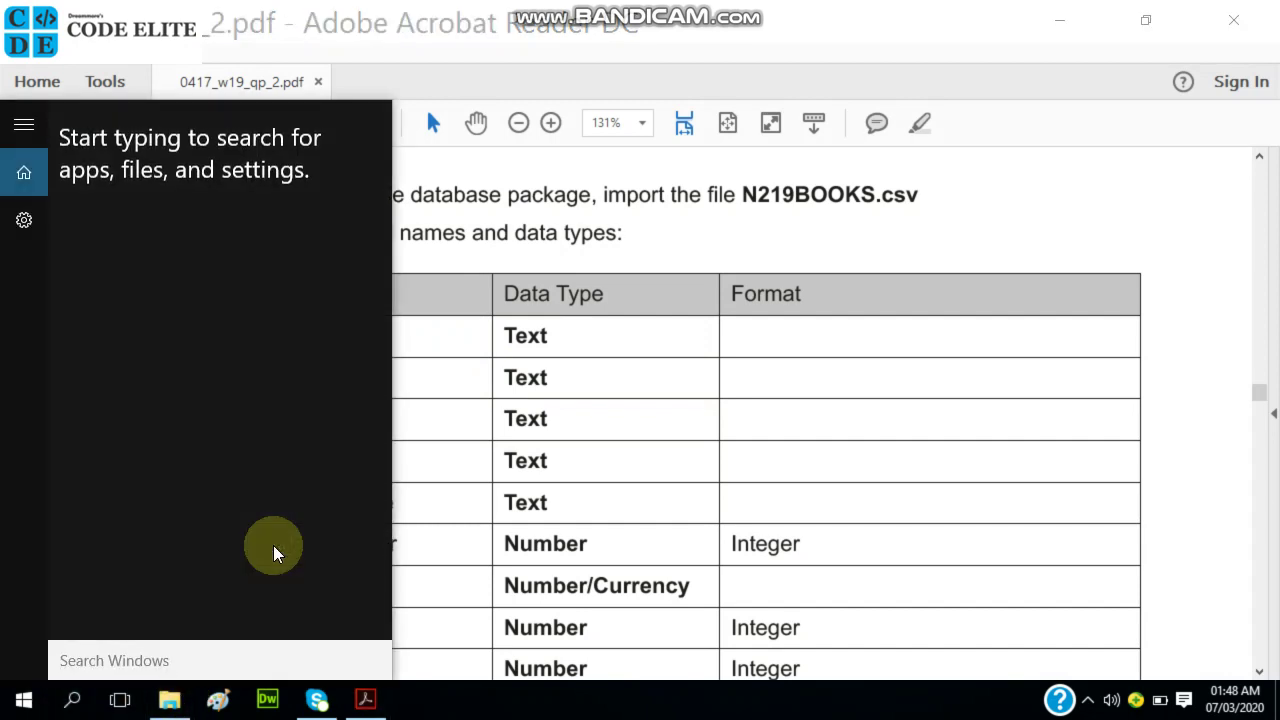
text(acce)
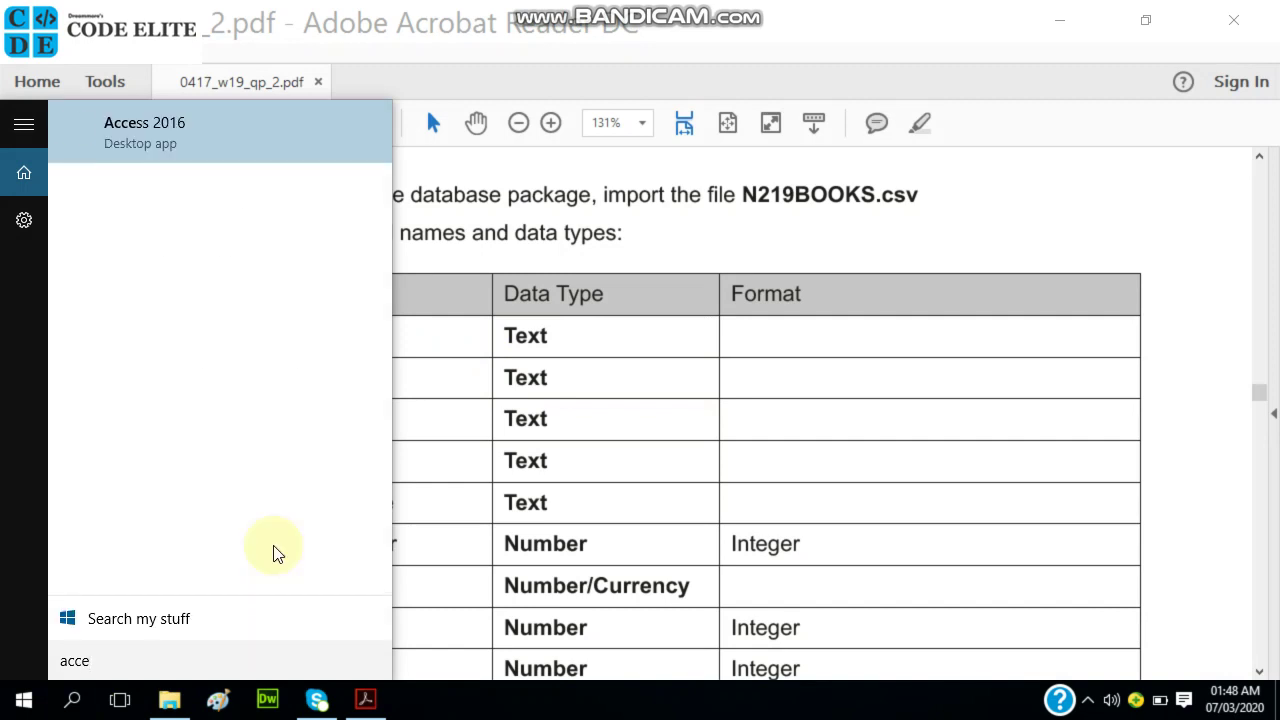
key(Return)
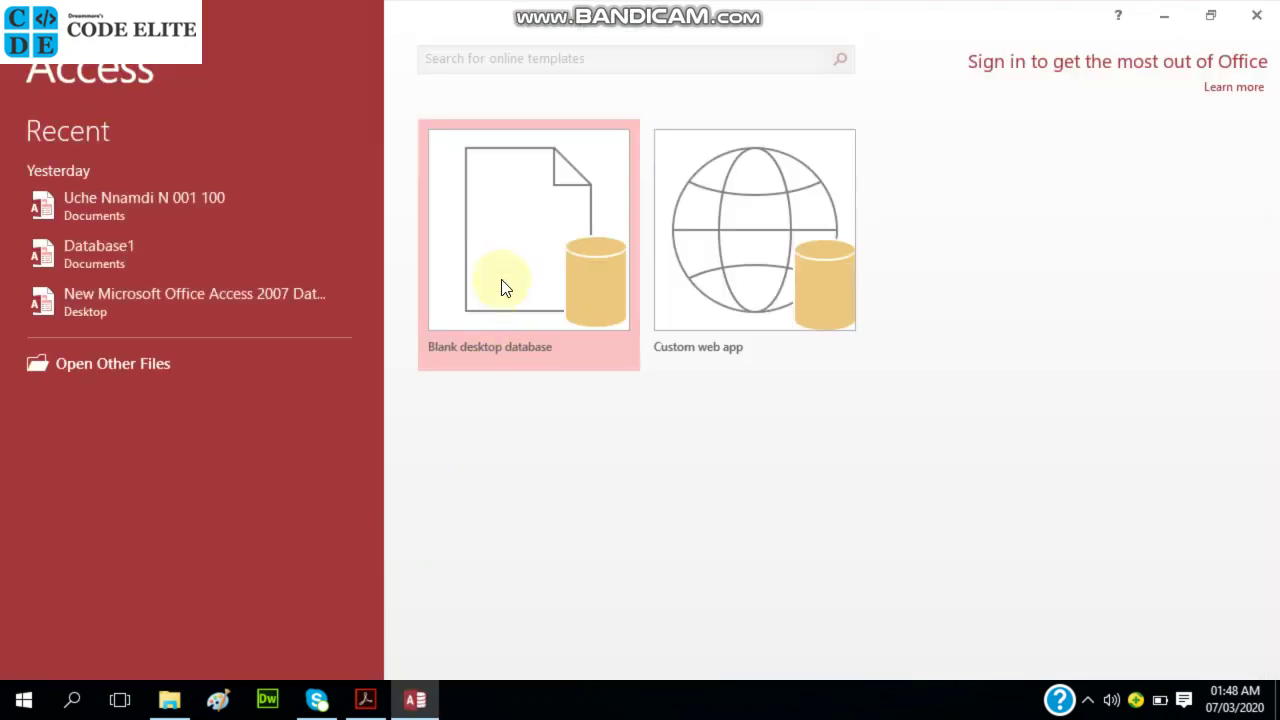
- Start a blank desktop database and enter the candidate's name followed by the letter N as its file name
click(505, 287)
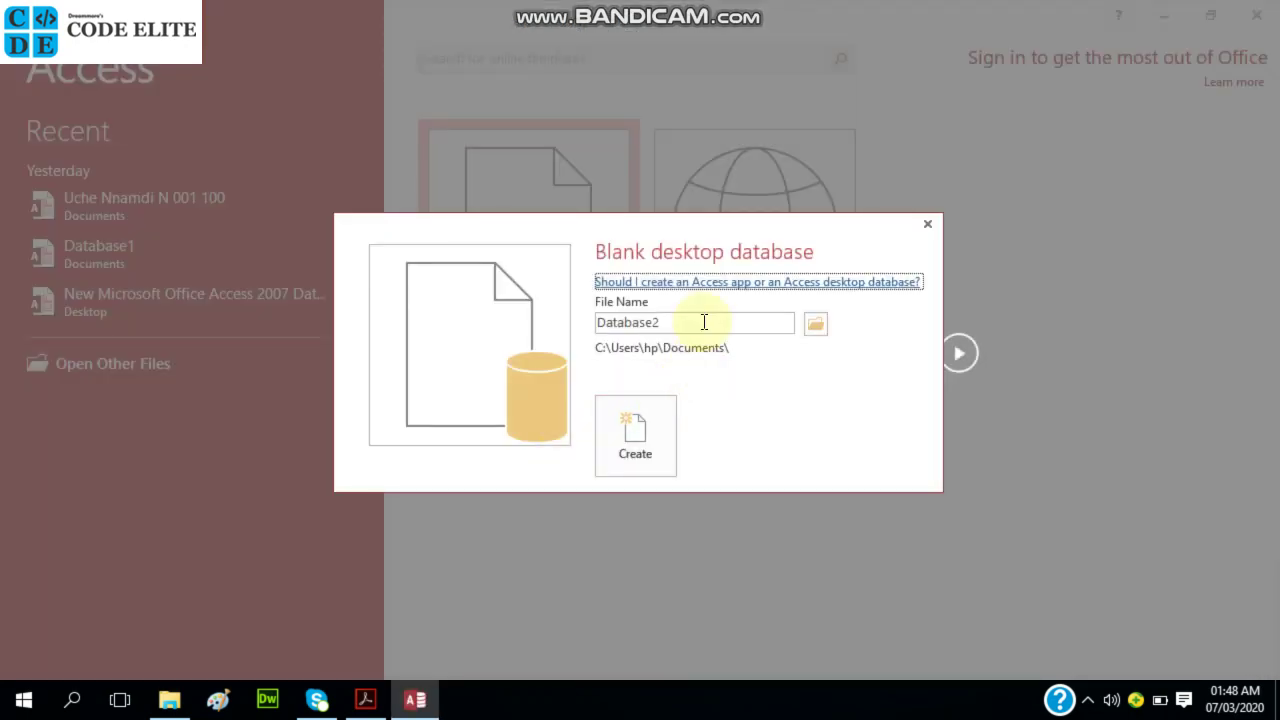
double_click(702, 323)
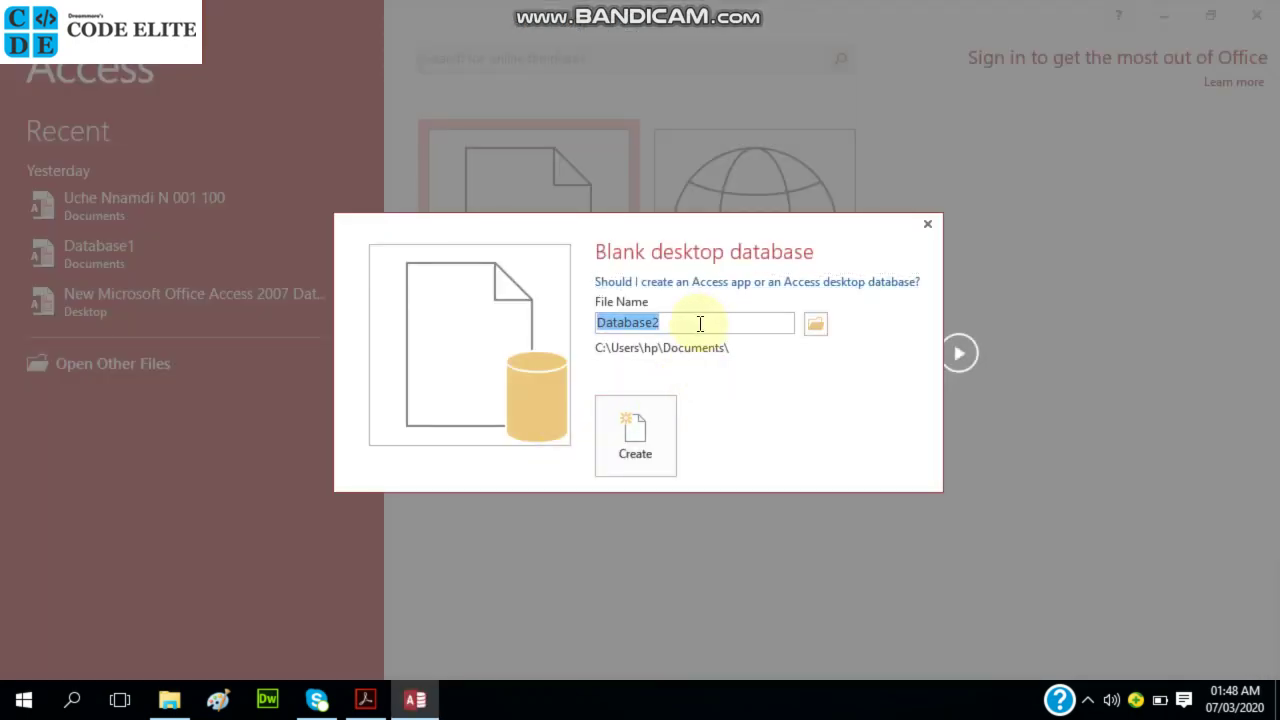
text(Uche Nnamdi N)
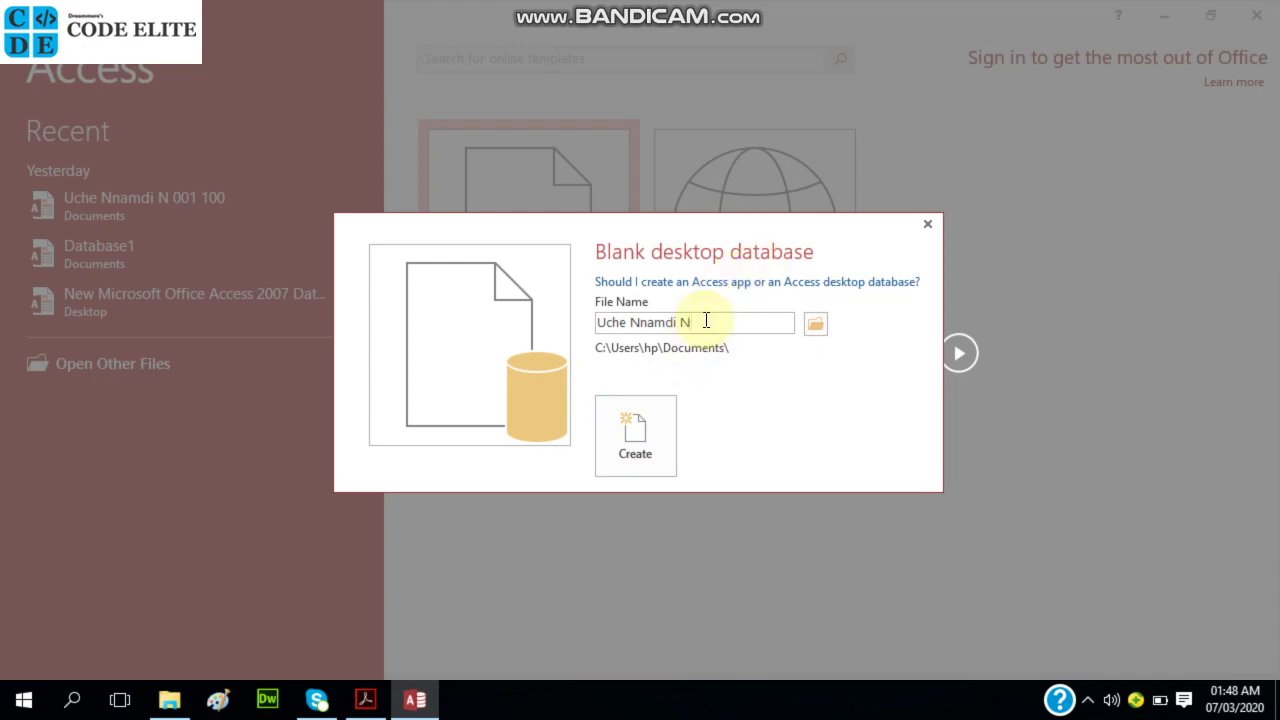
- Set the new database's save location to the P 2 folder on the Desktop and create the database
click(818, 324)
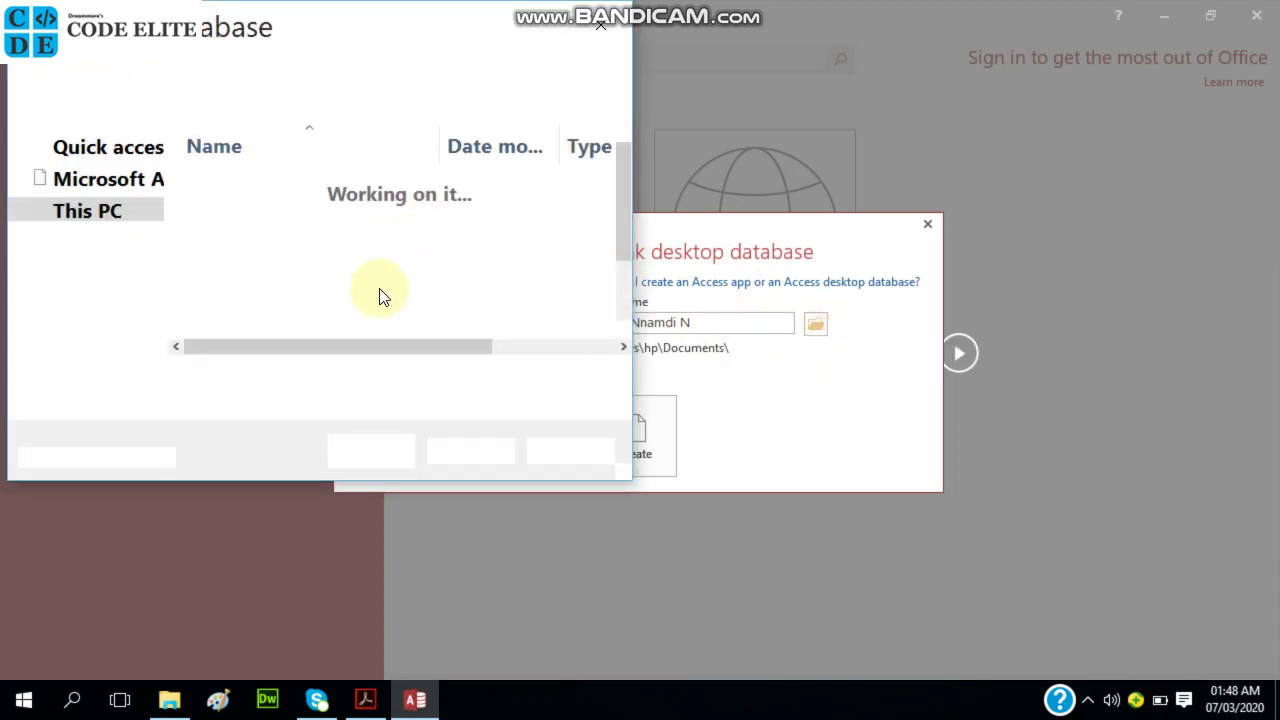
scroll(290, 275, down, 1)
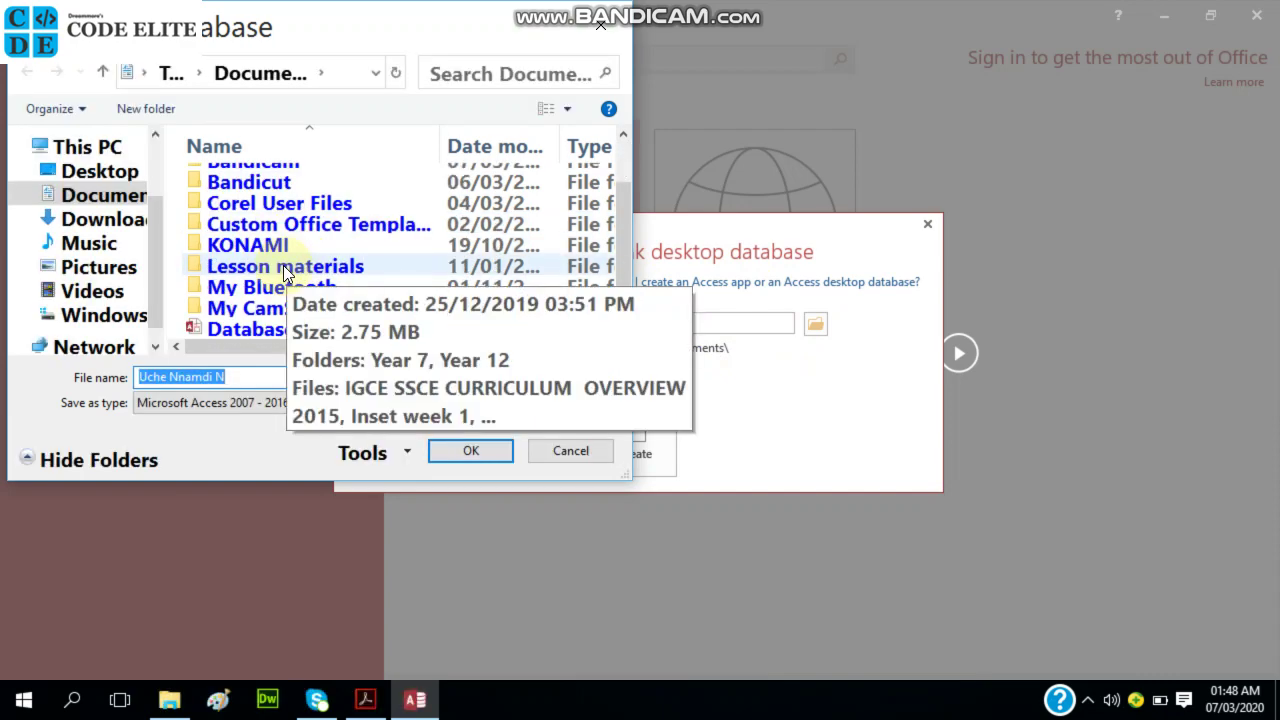
scroll(288, 275, down, 1)
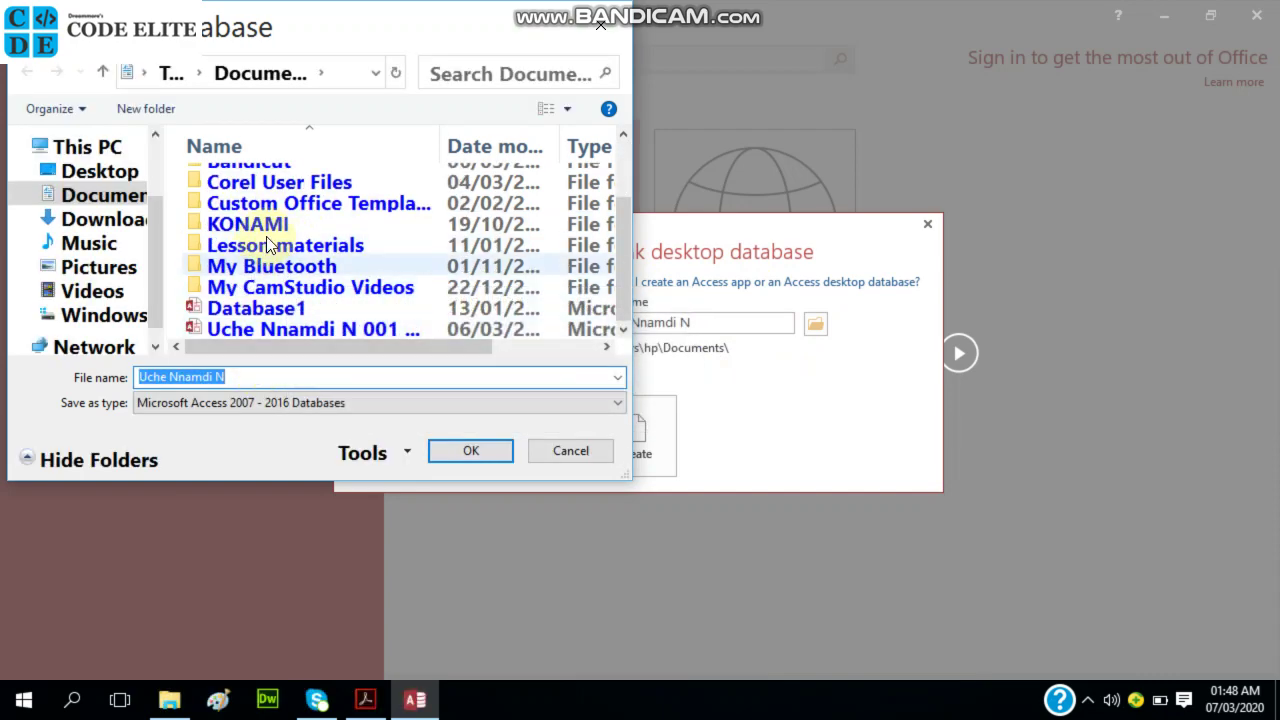
scroll(272, 240, up, 2)
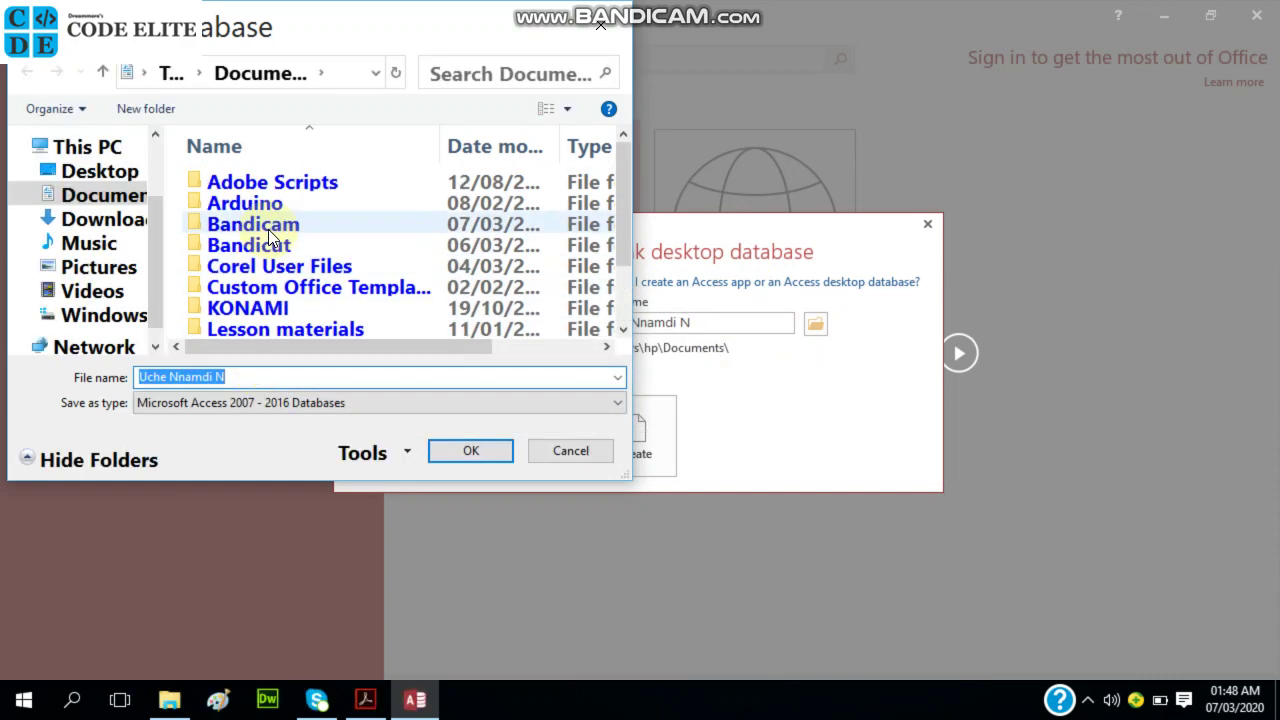
click(112, 176)
scroll(387, 262, down, 5)
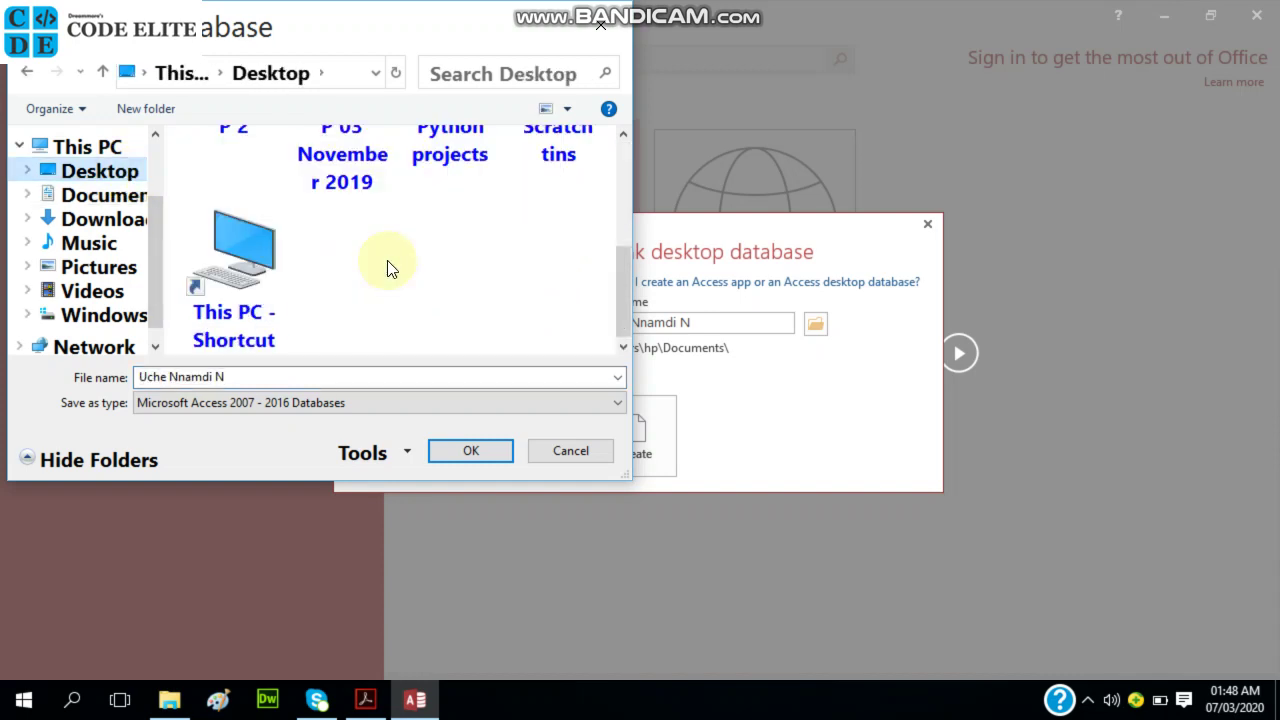
scroll(330, 228, up, 5)
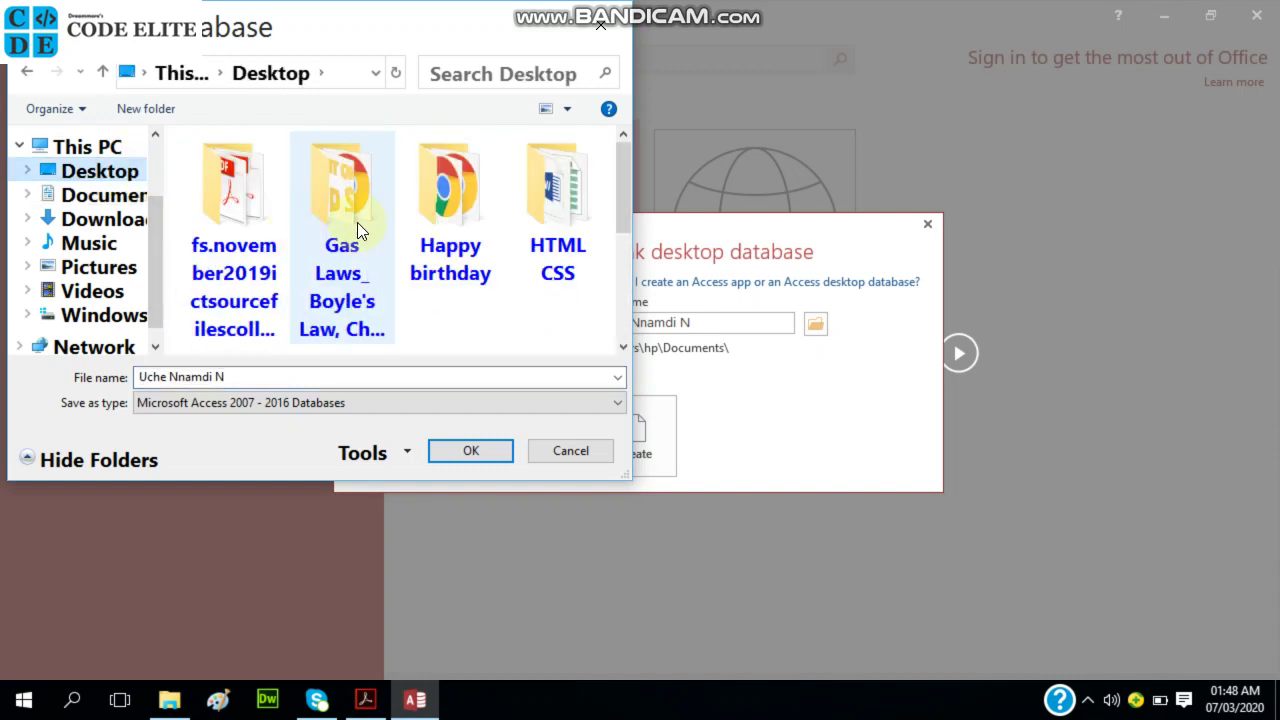
click(447, 212)
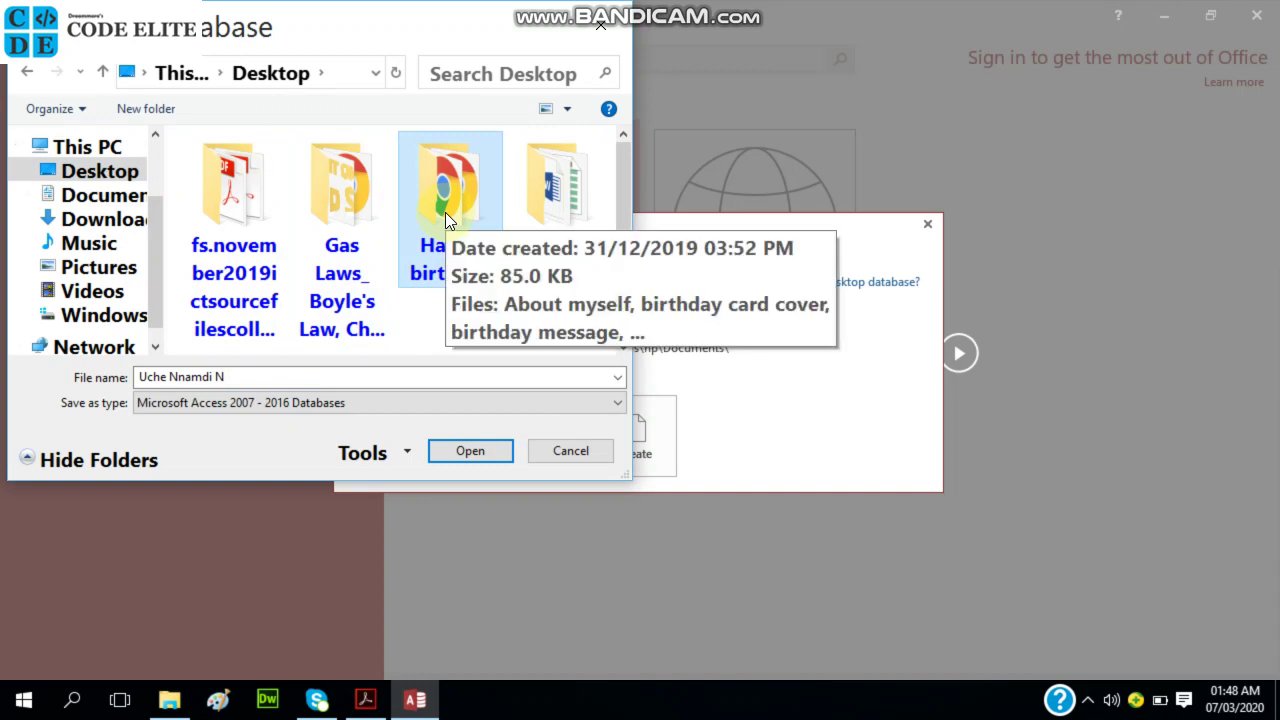
scroll(445, 212, down, 3)
click(229, 216)
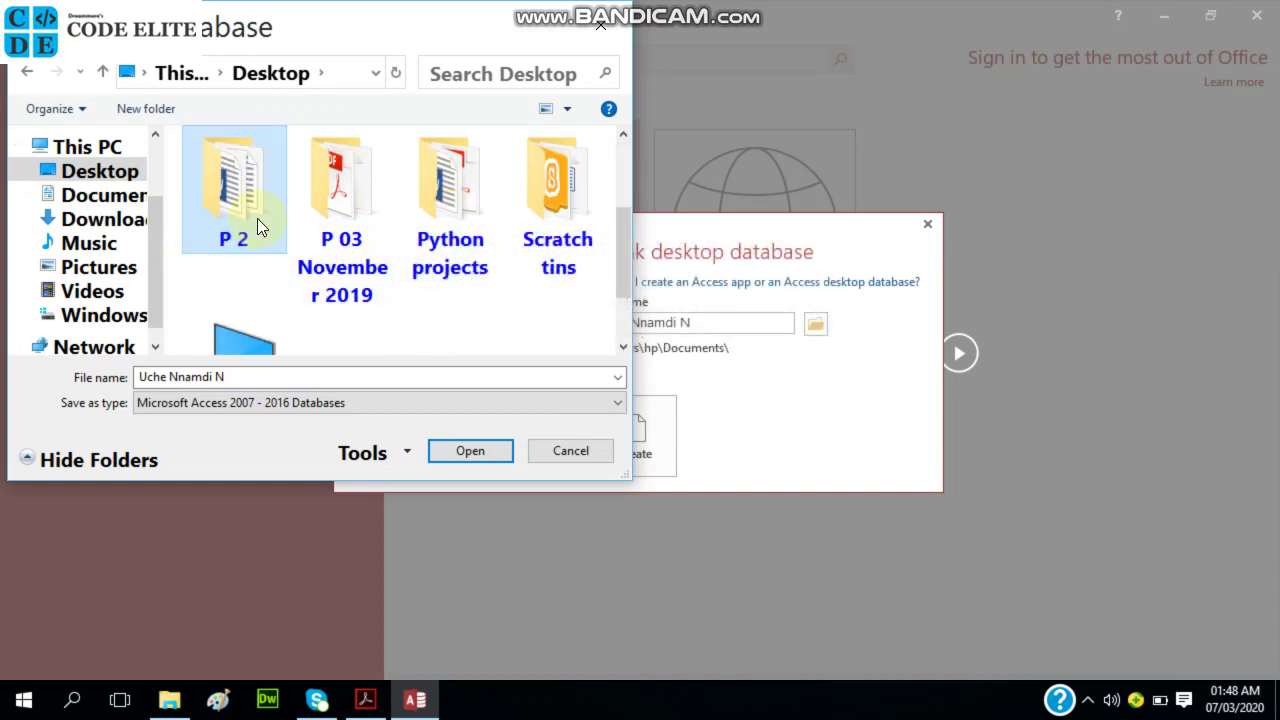
click(443, 456)
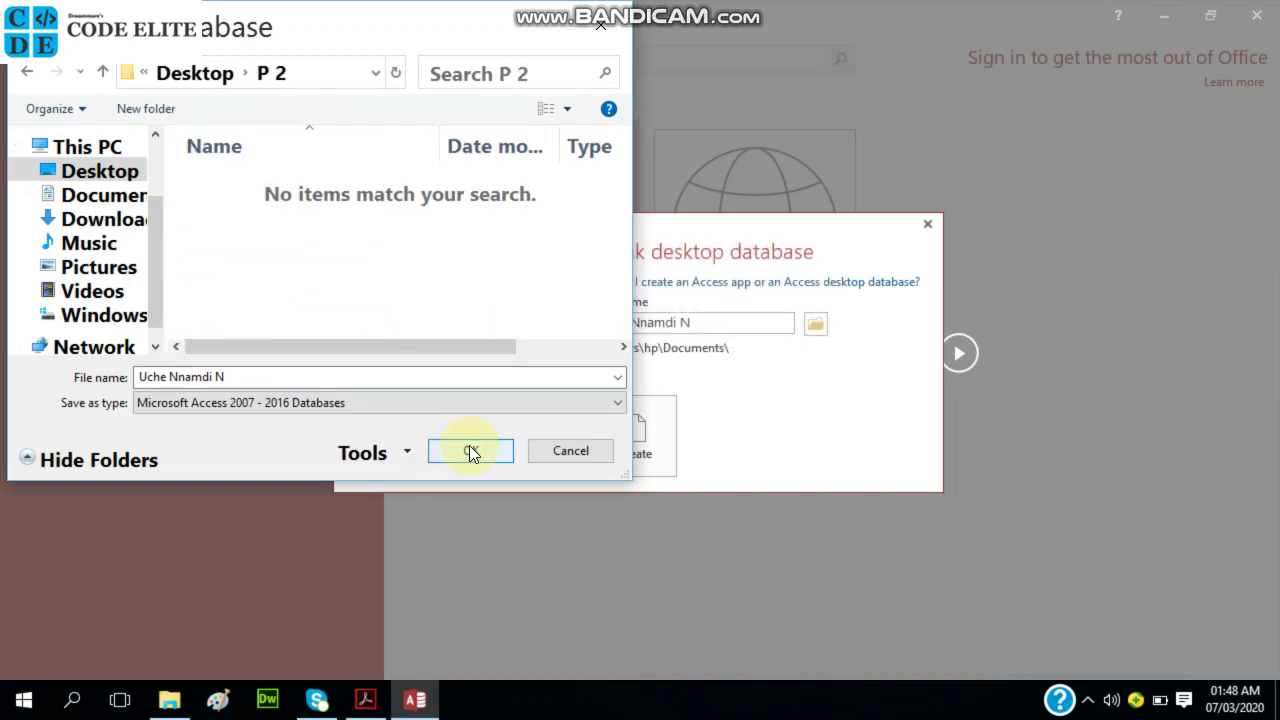
click(469, 449)
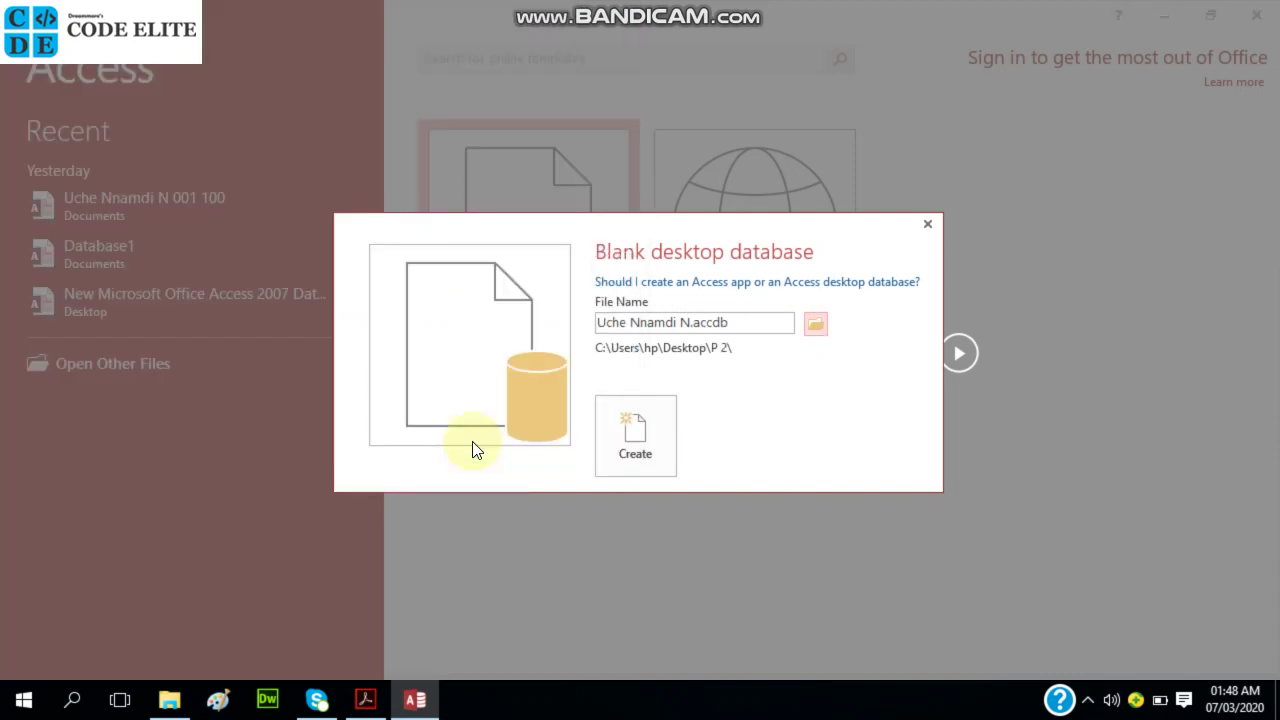
click(640, 432)
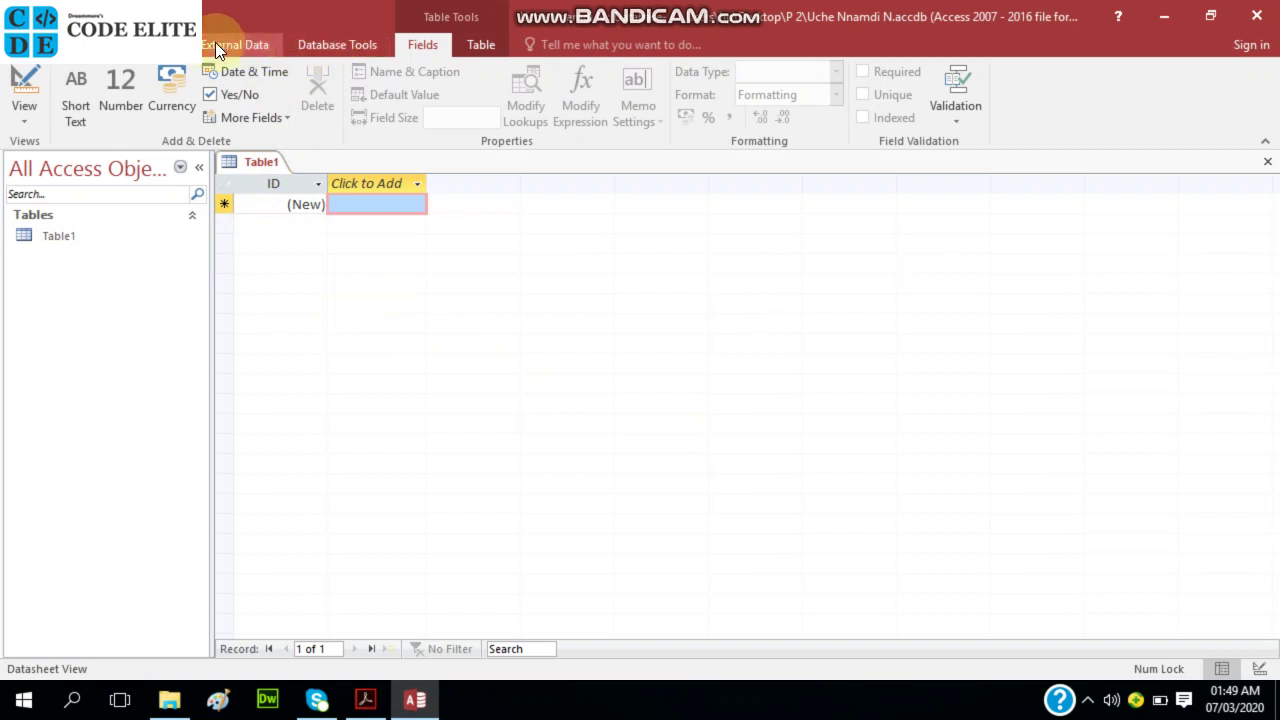
- Start a text file import of N219BOOKS.csv from the Desktop's P 2 folder into a new table in the current database
click(242, 43)
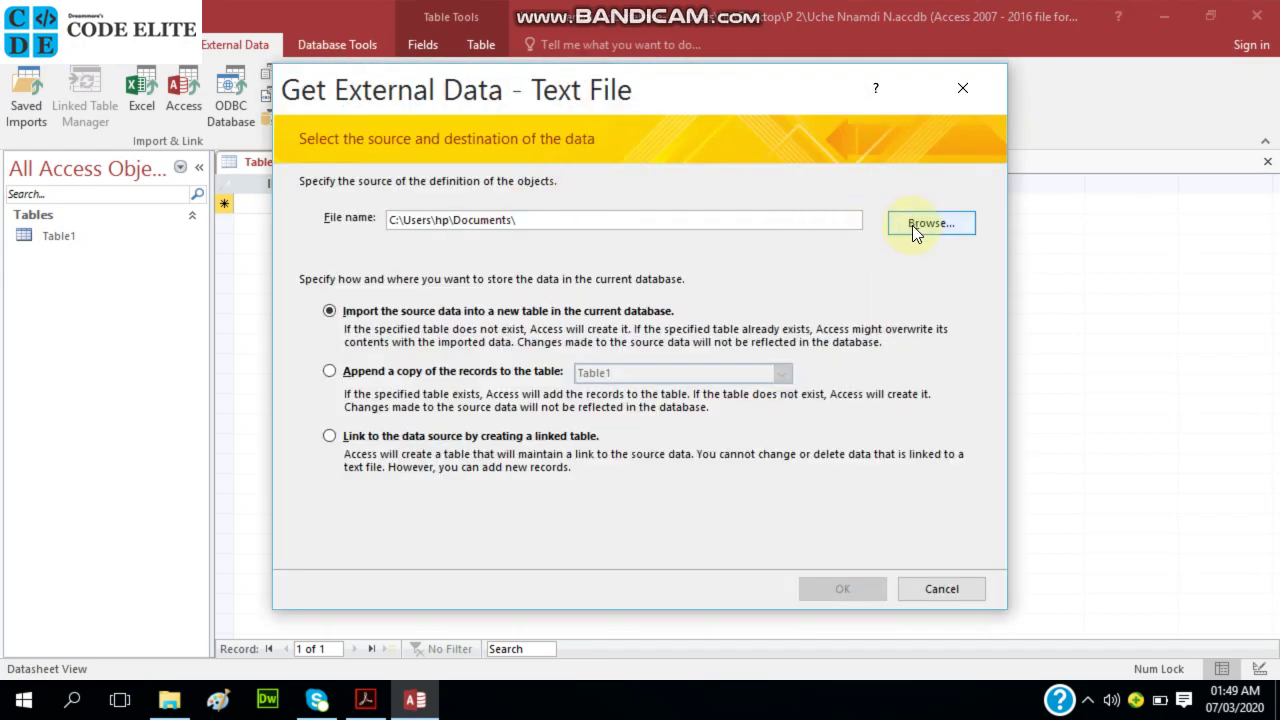
click(912, 225)
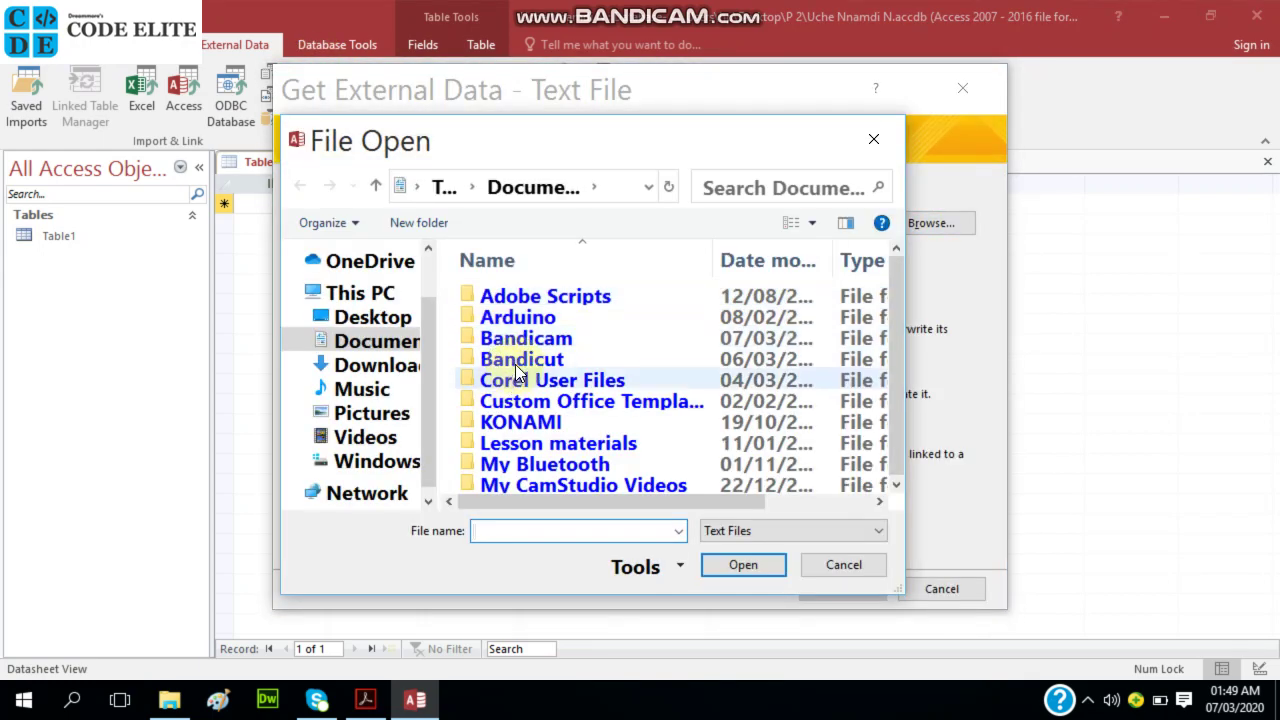
click(345, 315)
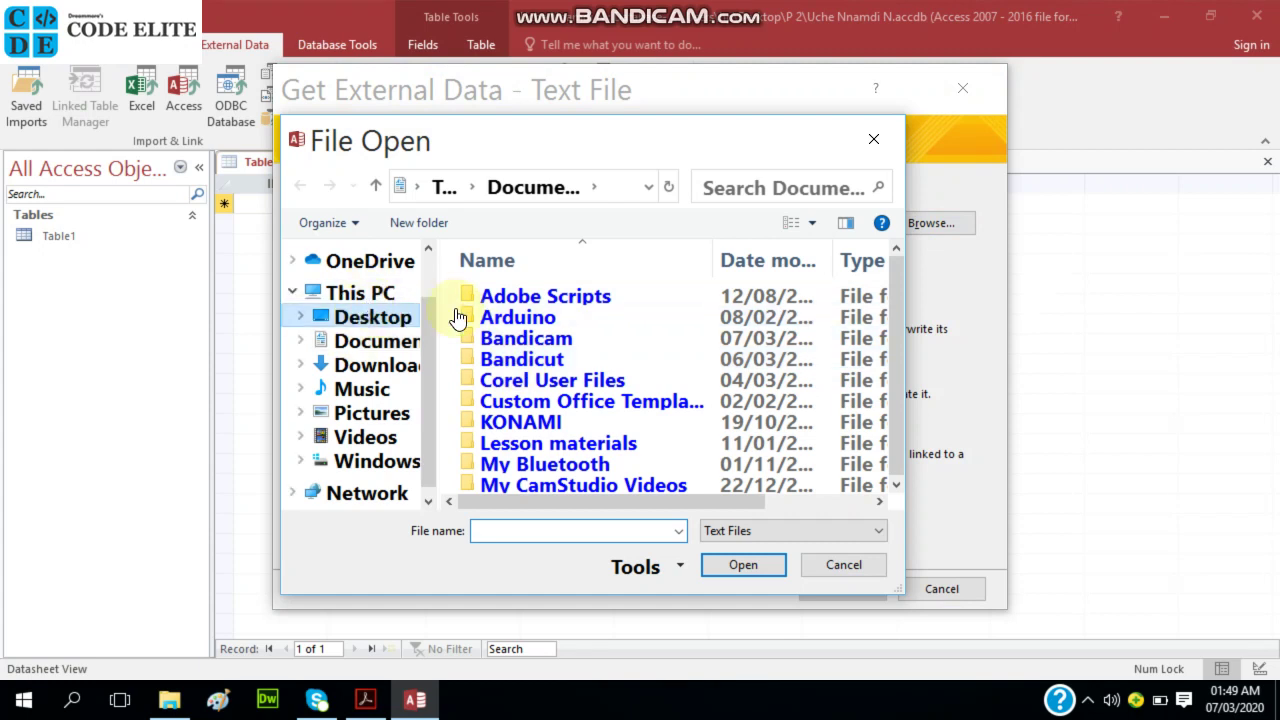
click(622, 322)
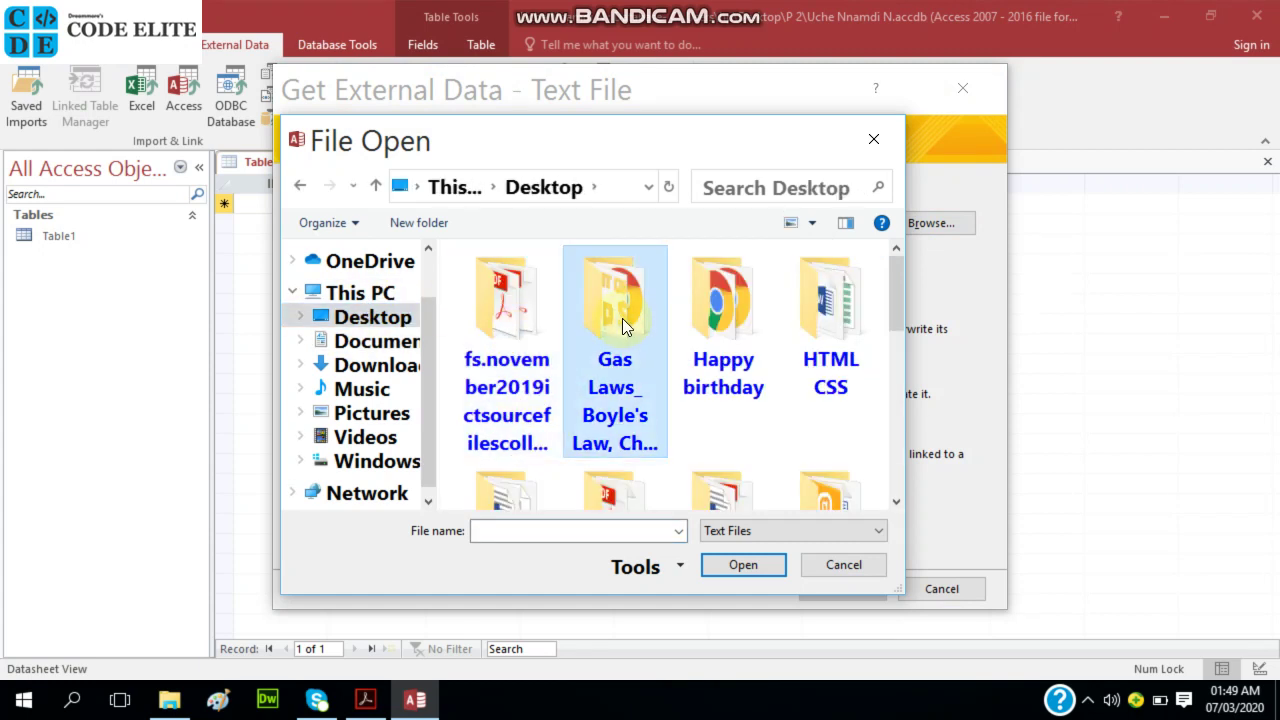
scroll(617, 320, down, 3)
click(494, 329)
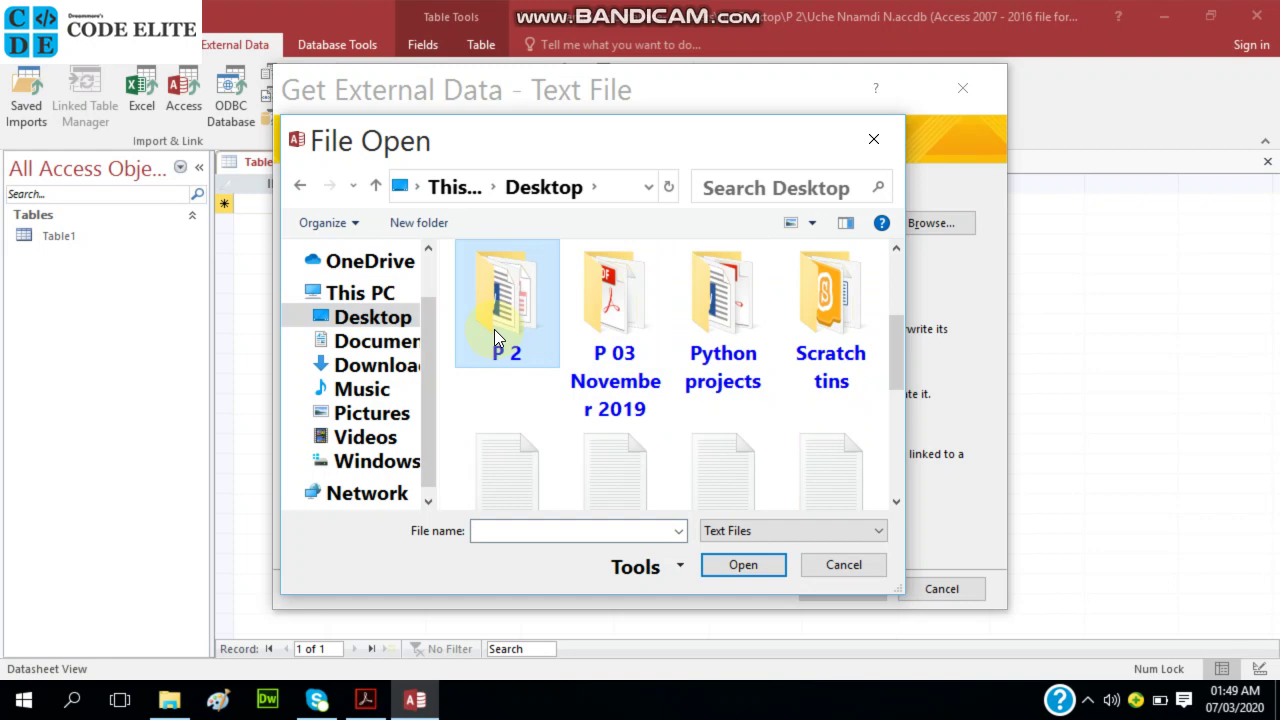
double_click(494, 329)
click(558, 298)
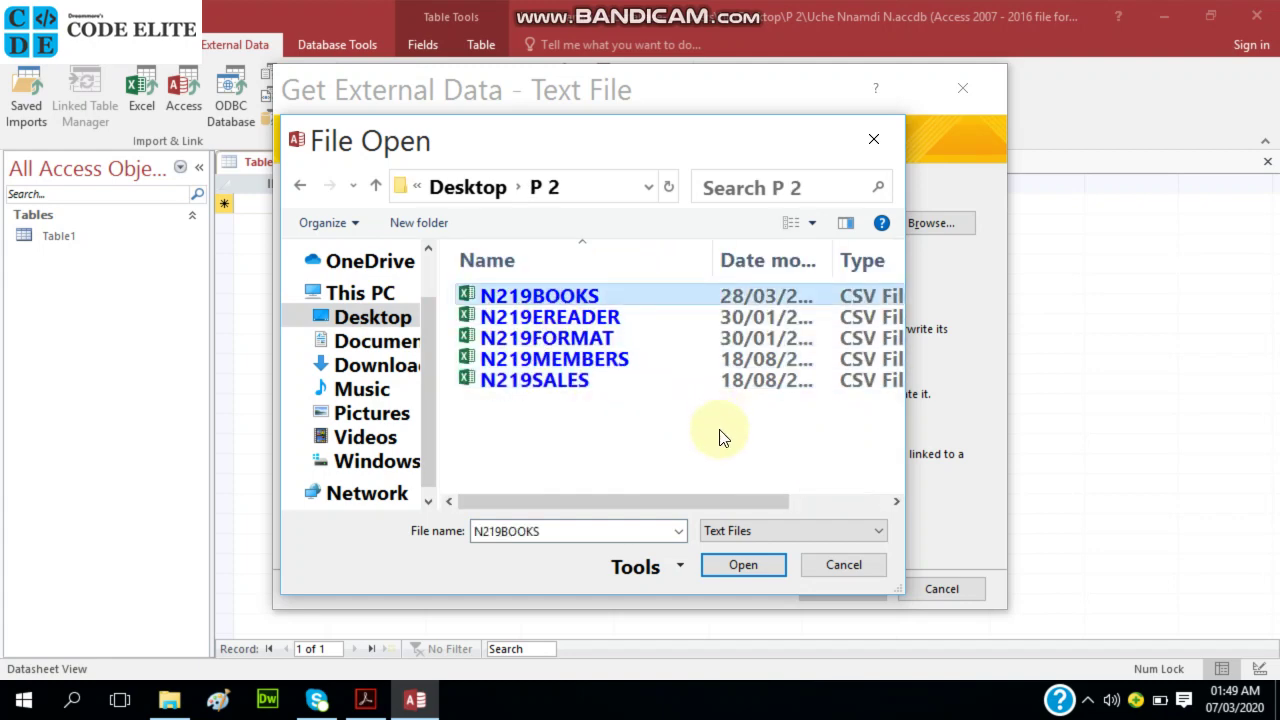
click(763, 566)
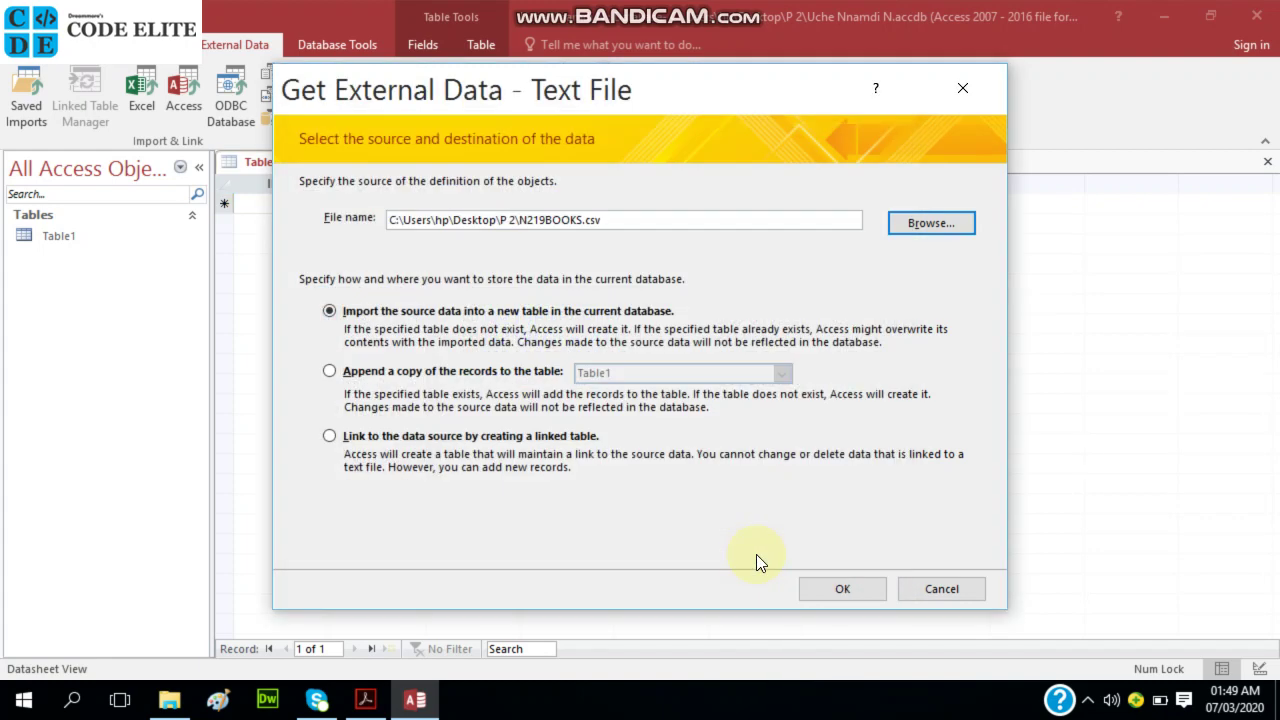
click(859, 581)
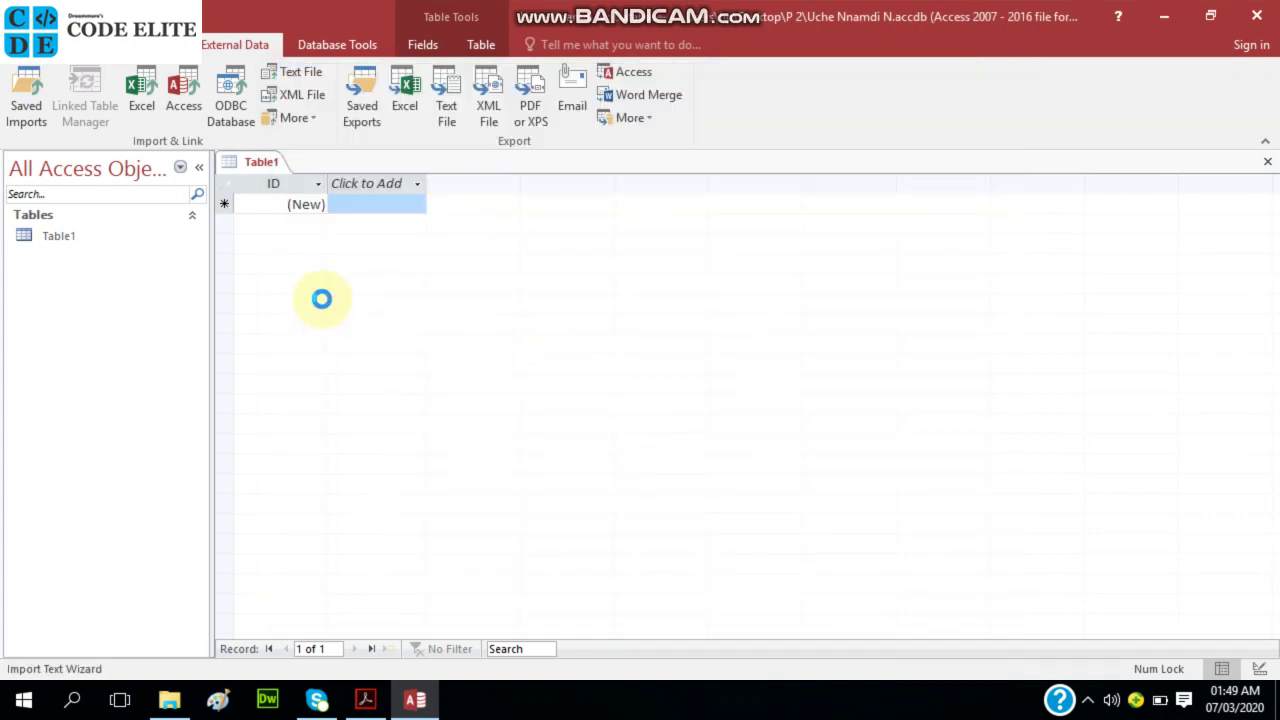
- Switch to the exam paper in Adobe Acrobat Reader, read question 23's table of field names and data types, and return to Access
click(365, 700)
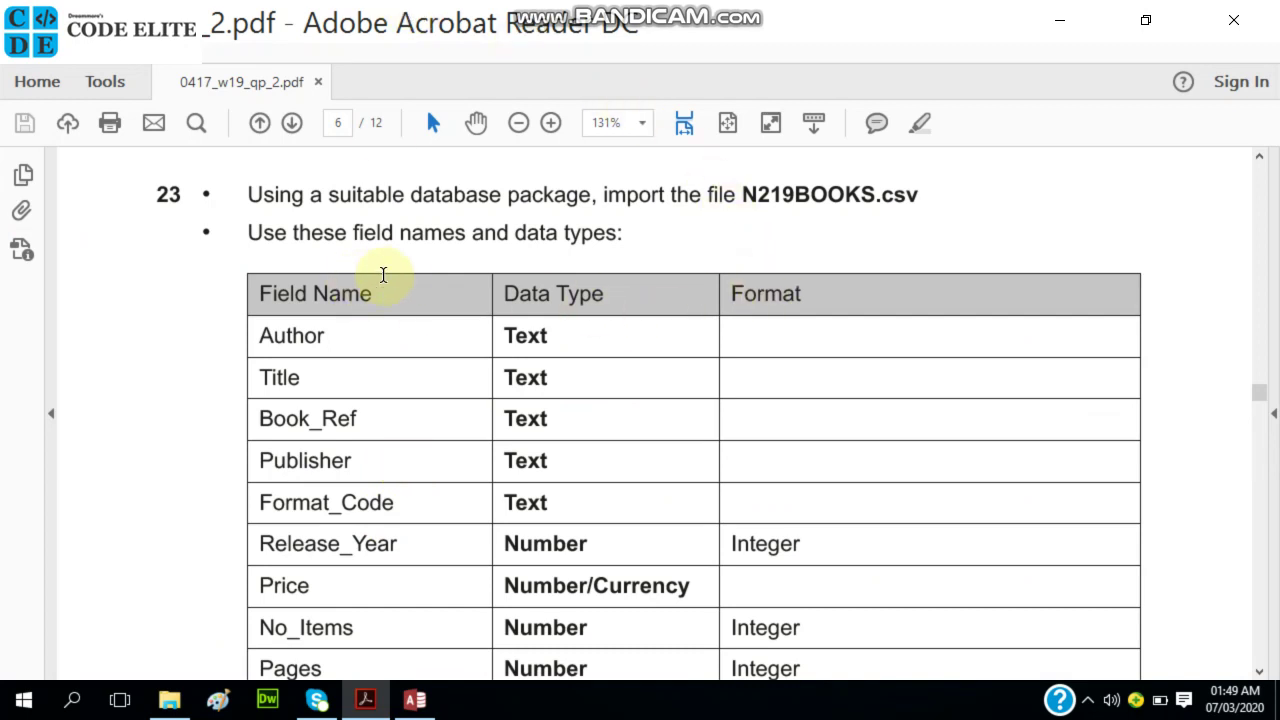
scroll(397, 280, down, 2)
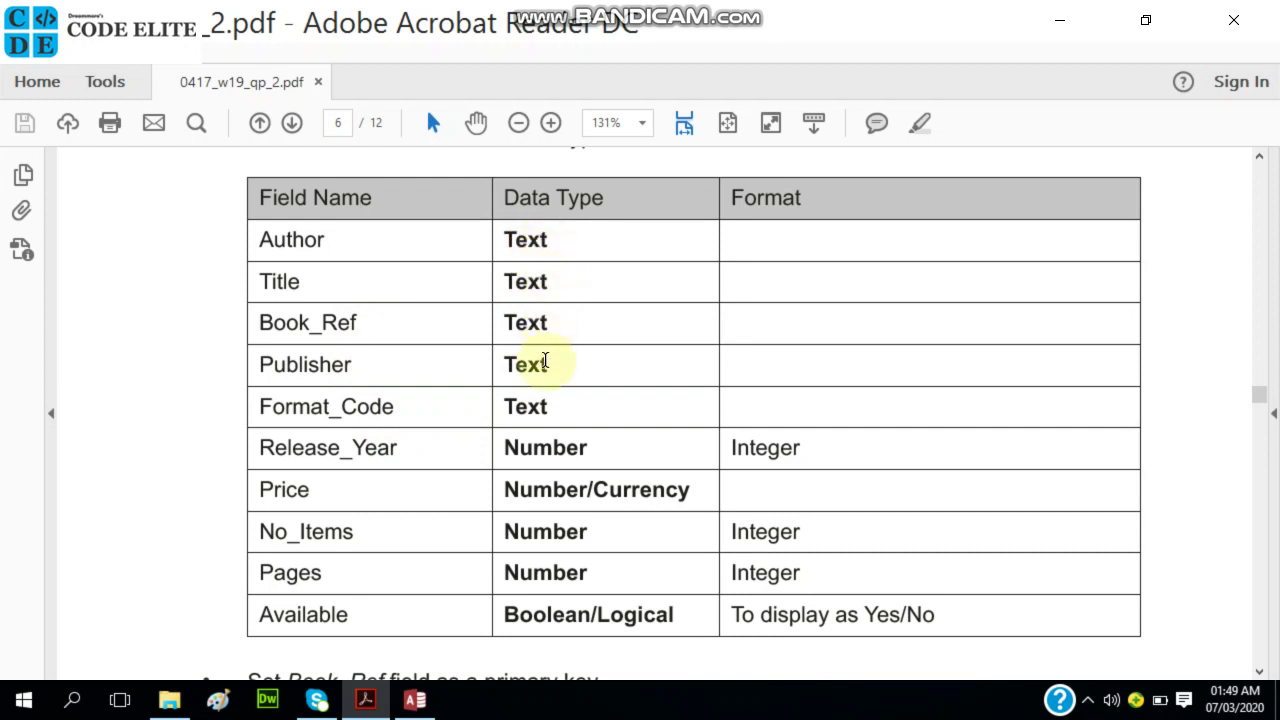
click(414, 700)
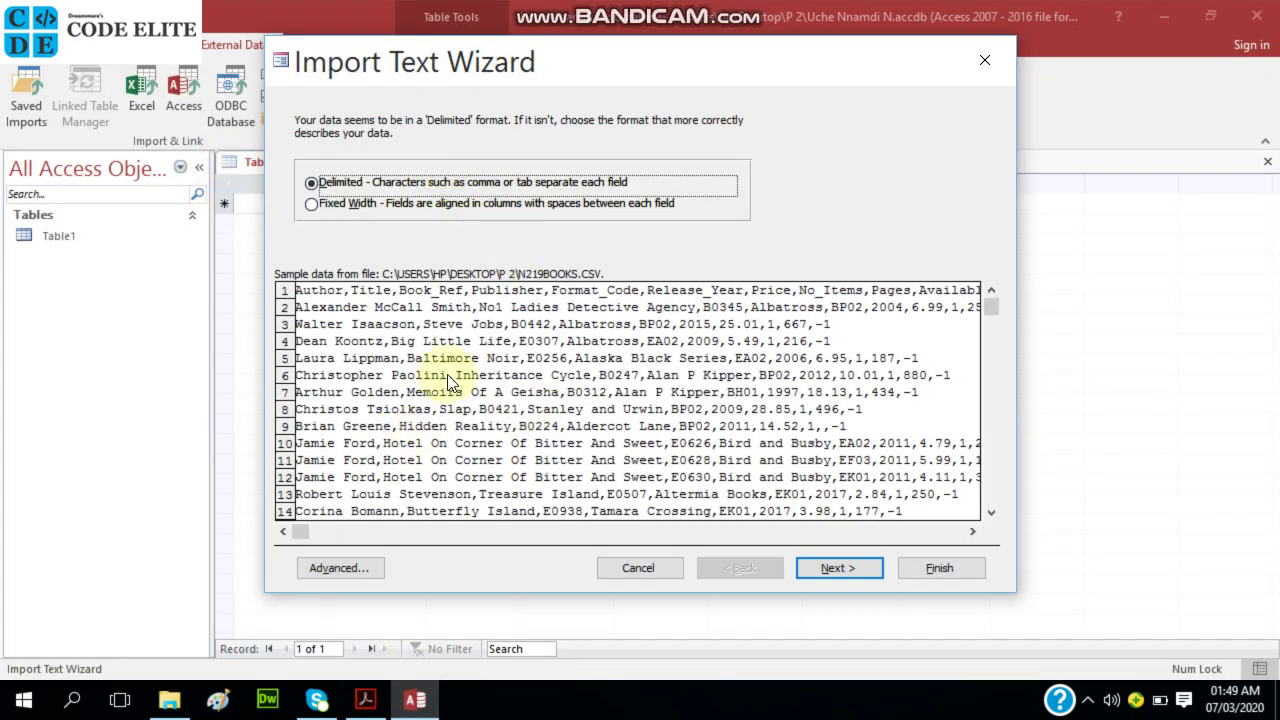
- Accept the comma-delimited format, mark the first row as containing field names, and continue to the field options
click(840, 568)
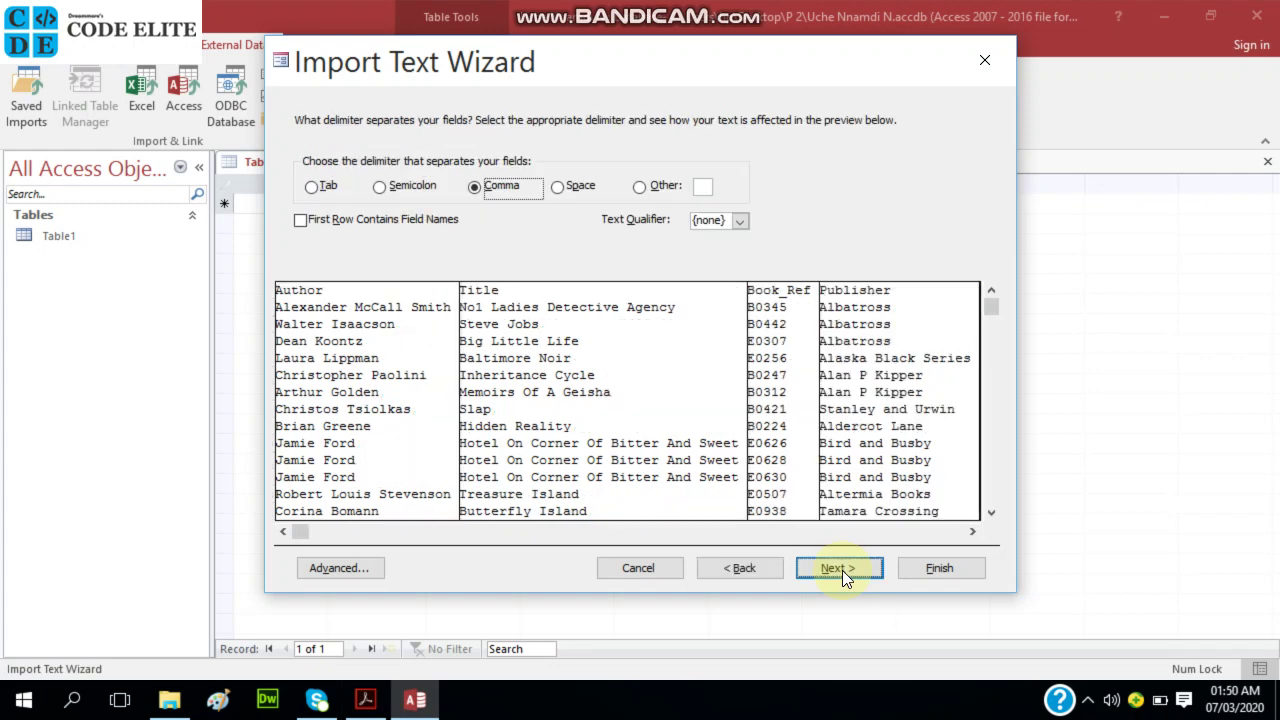
click(412, 220)
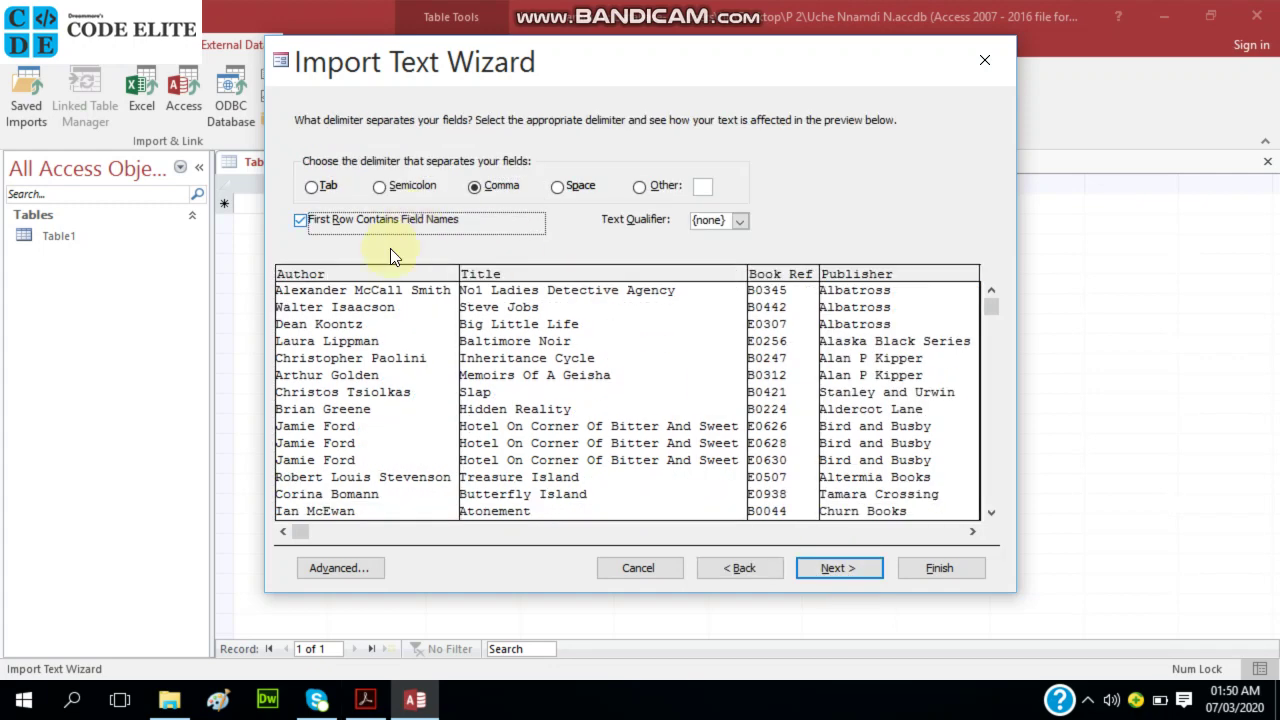
click(342, 224)
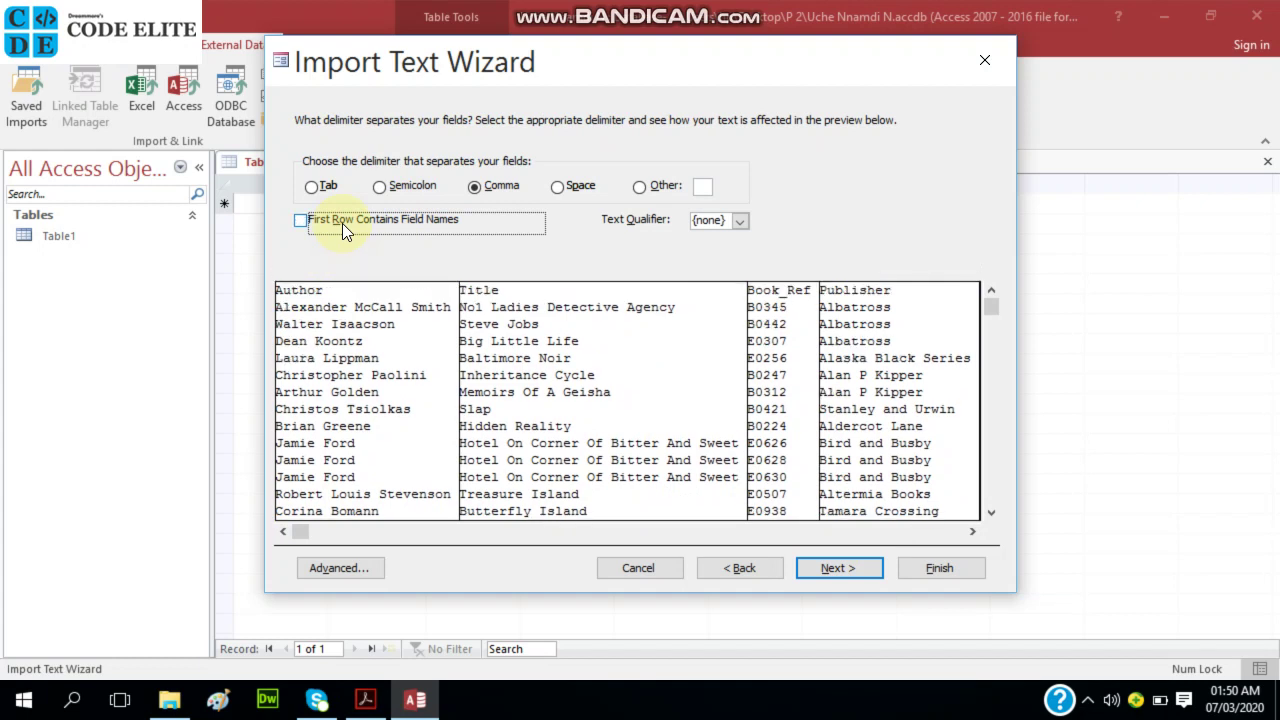
click(342, 223)
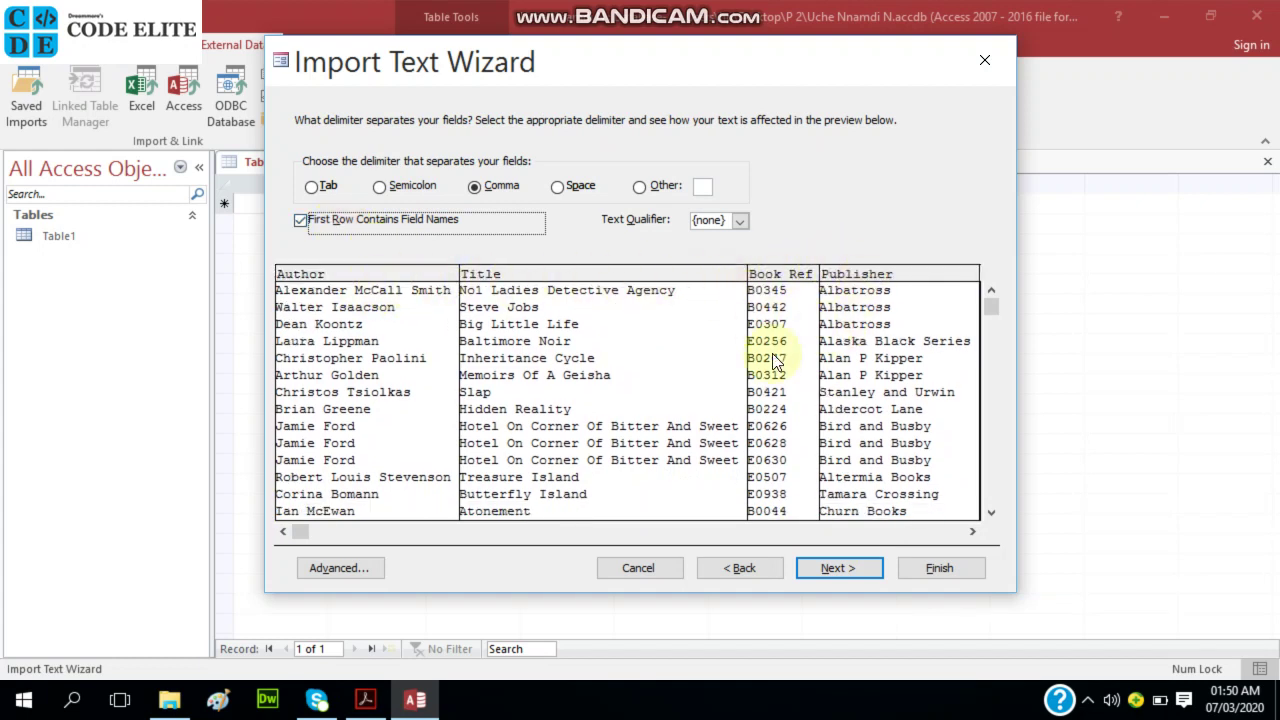
click(852, 568)
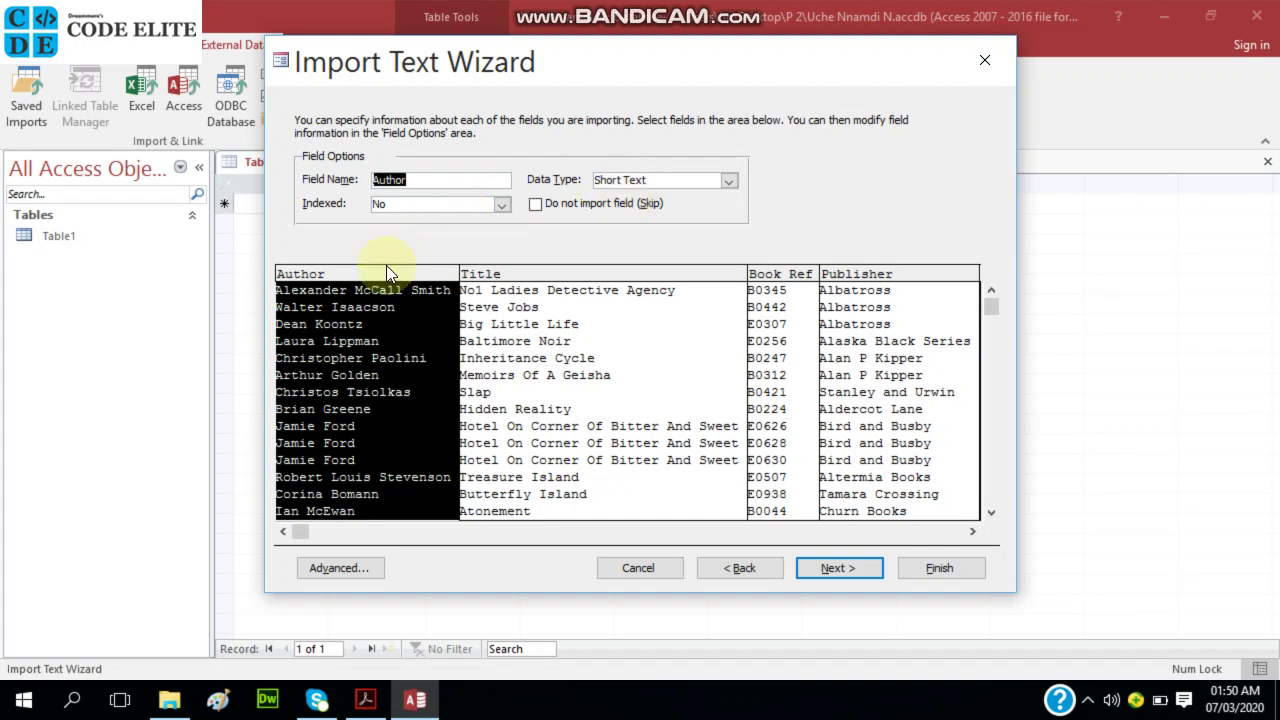
- Review the Title, Book_Ref, Publisher, Format_Code and Release_Year import options and compare them with the field table in the Acrobat Reader exam paper
click(519, 349)
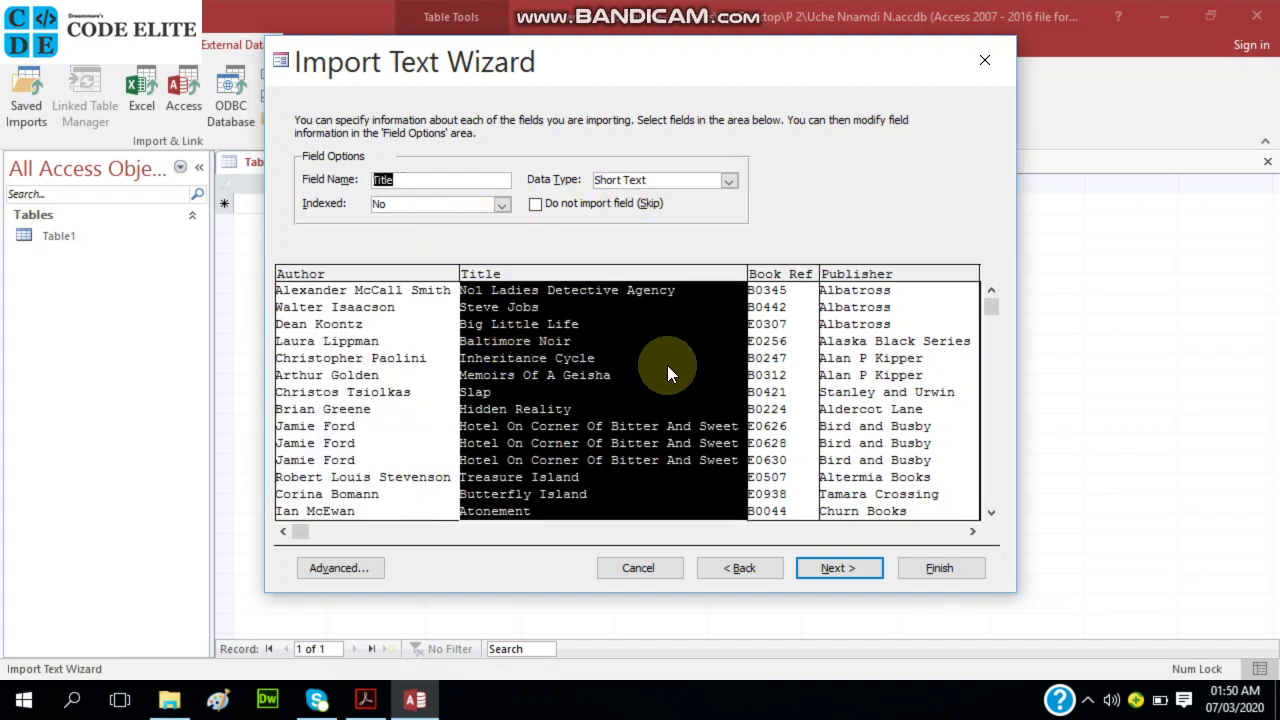
click(772, 366)
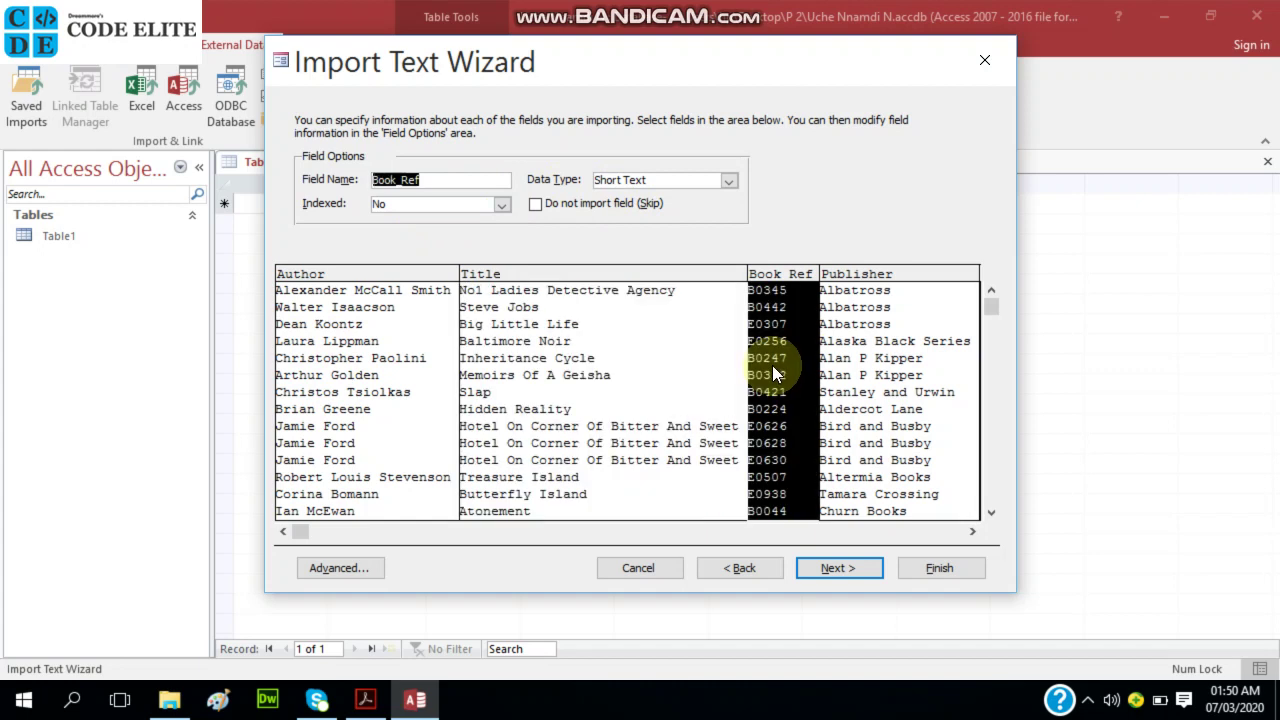
click(857, 373)
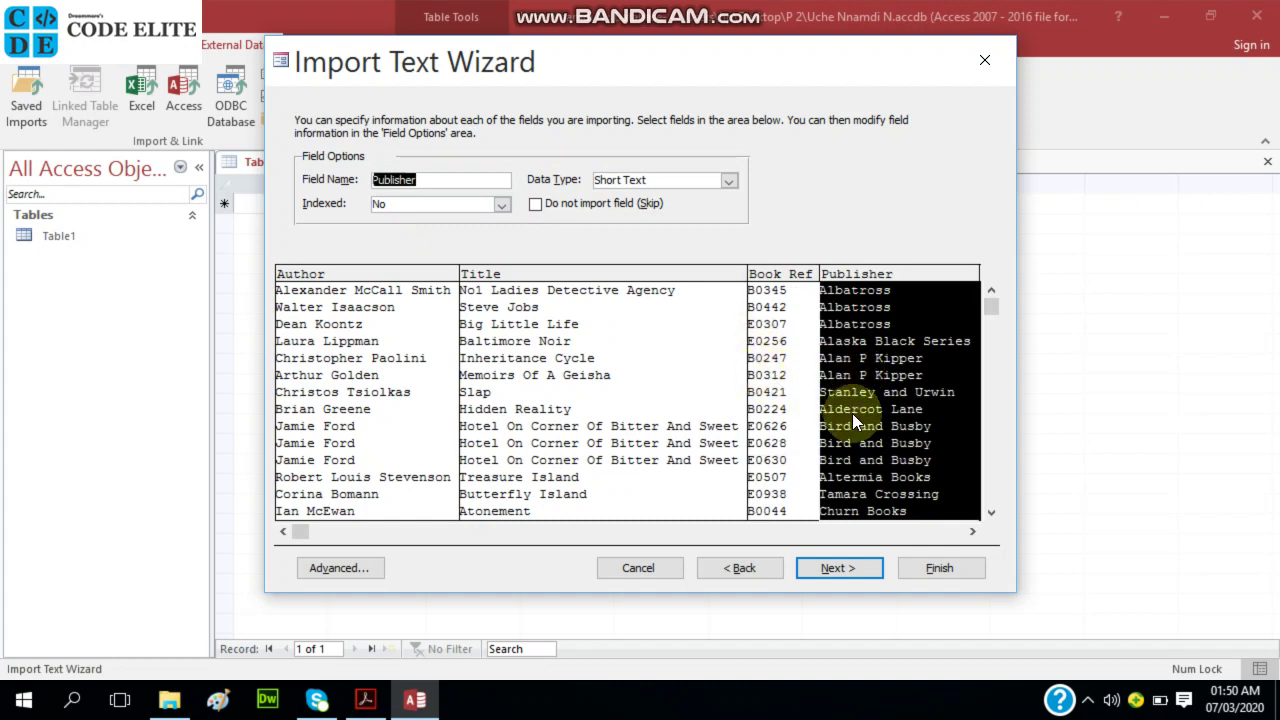
drag(970, 533, 970, 533)
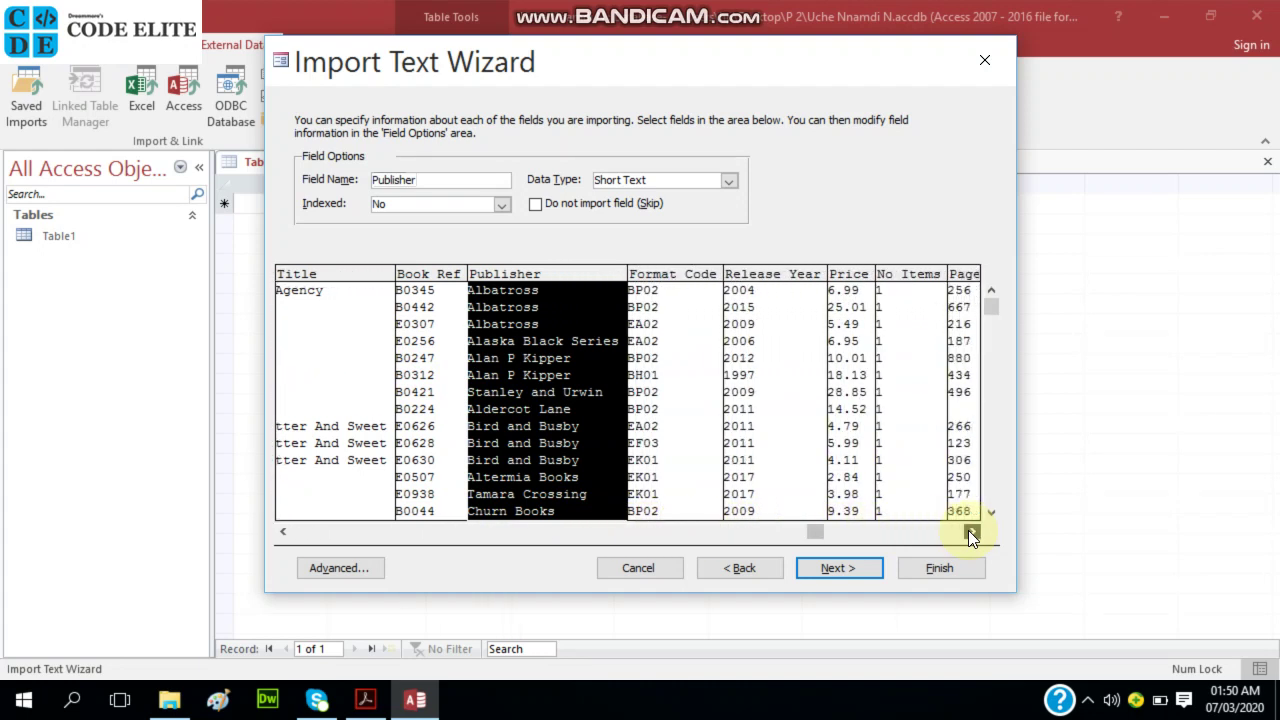
click(689, 342)
click(765, 358)
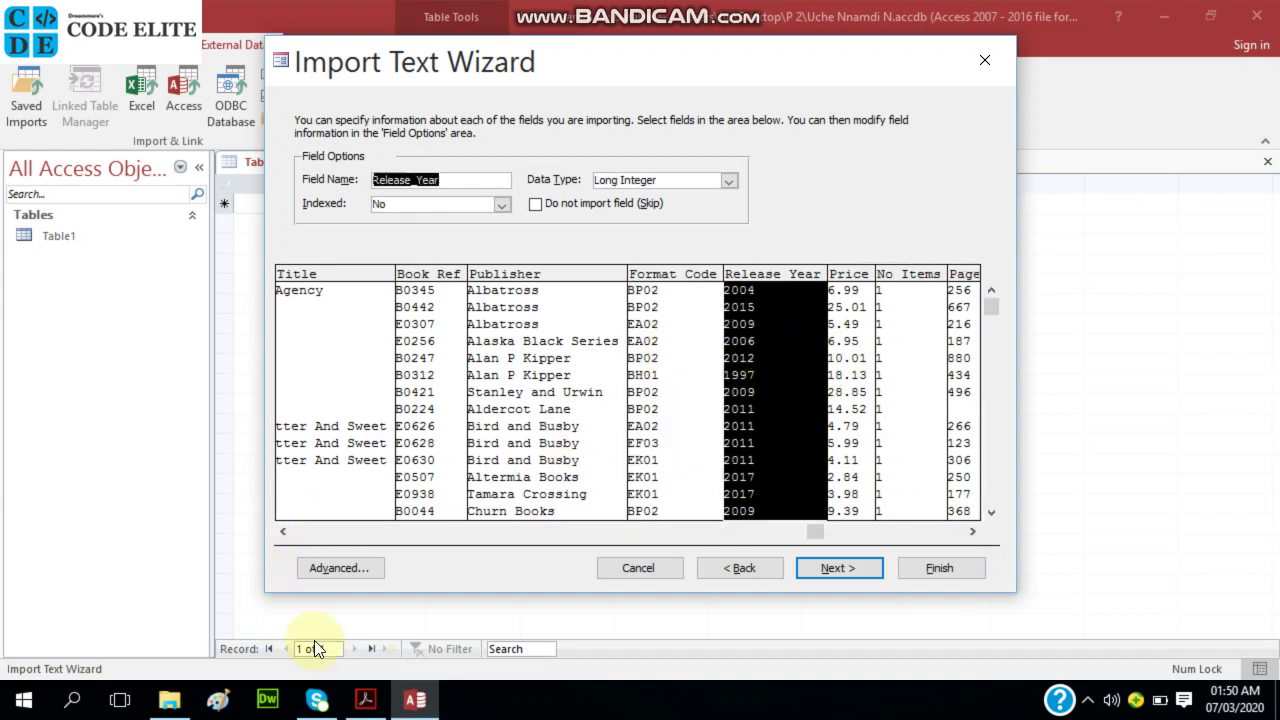
click(366, 700)
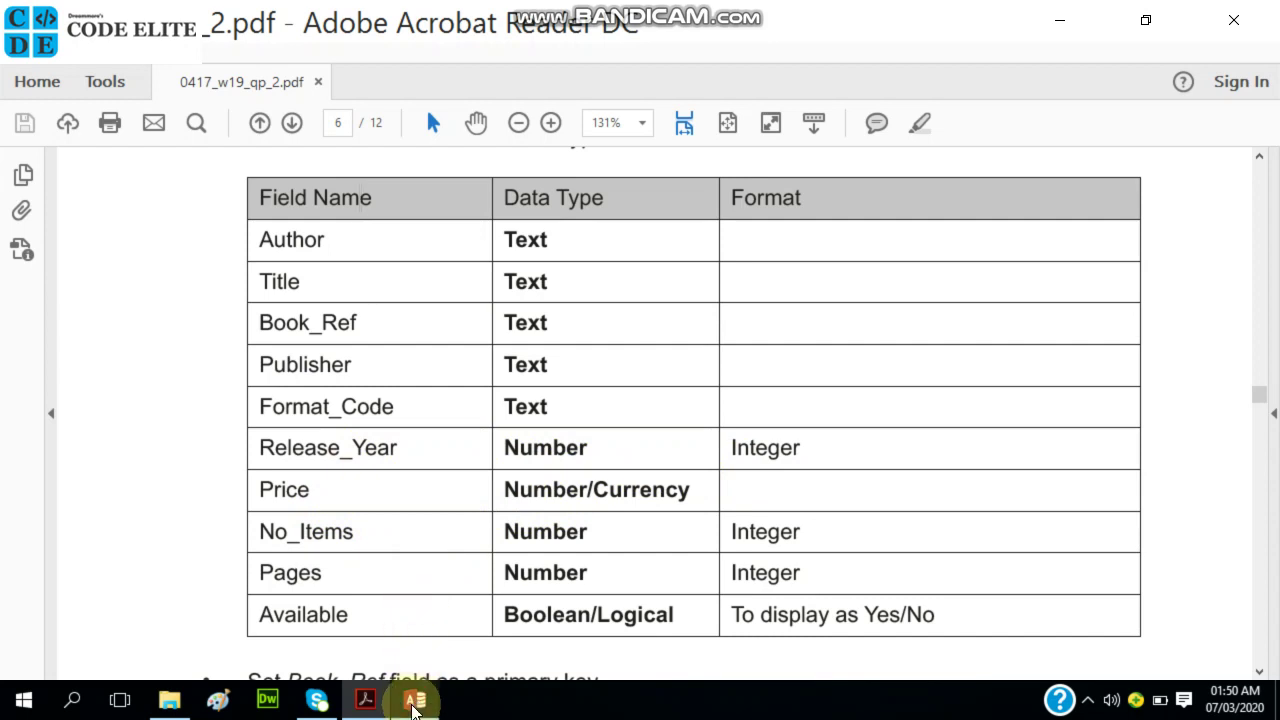
click(413, 702)
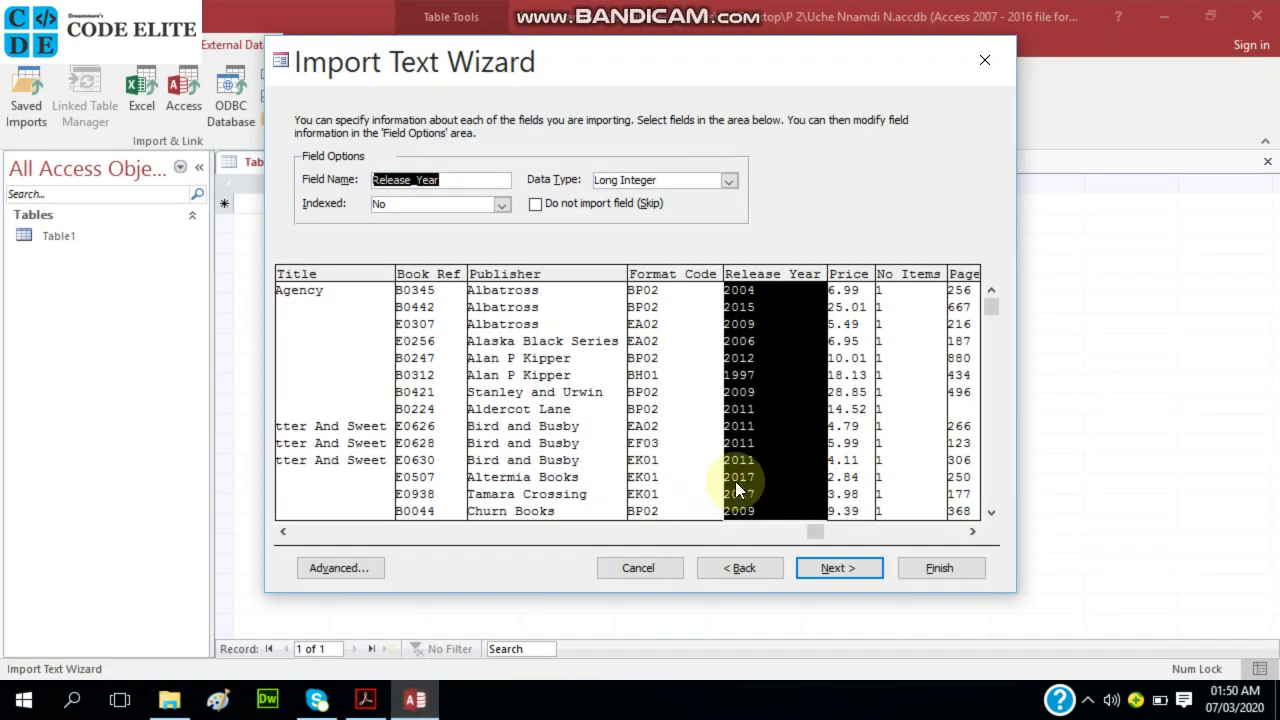
- Set the Price field's import data type to Currency
click(842, 428)
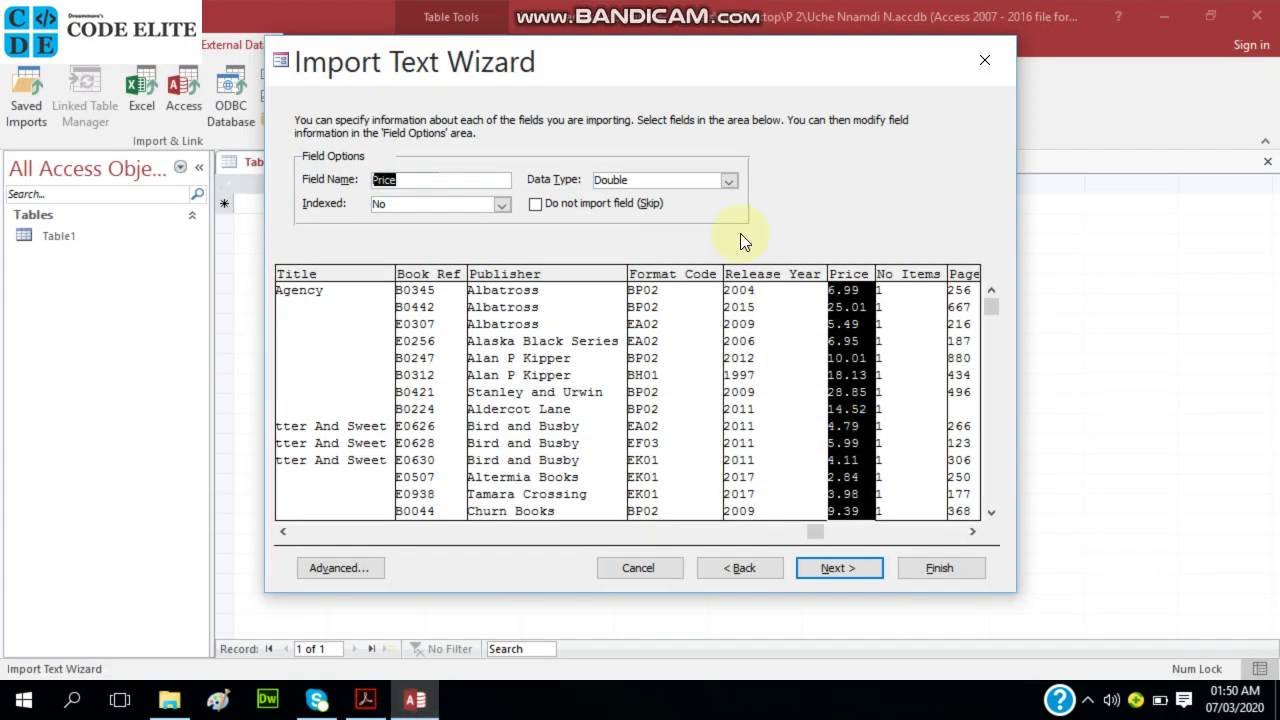
click(728, 179)
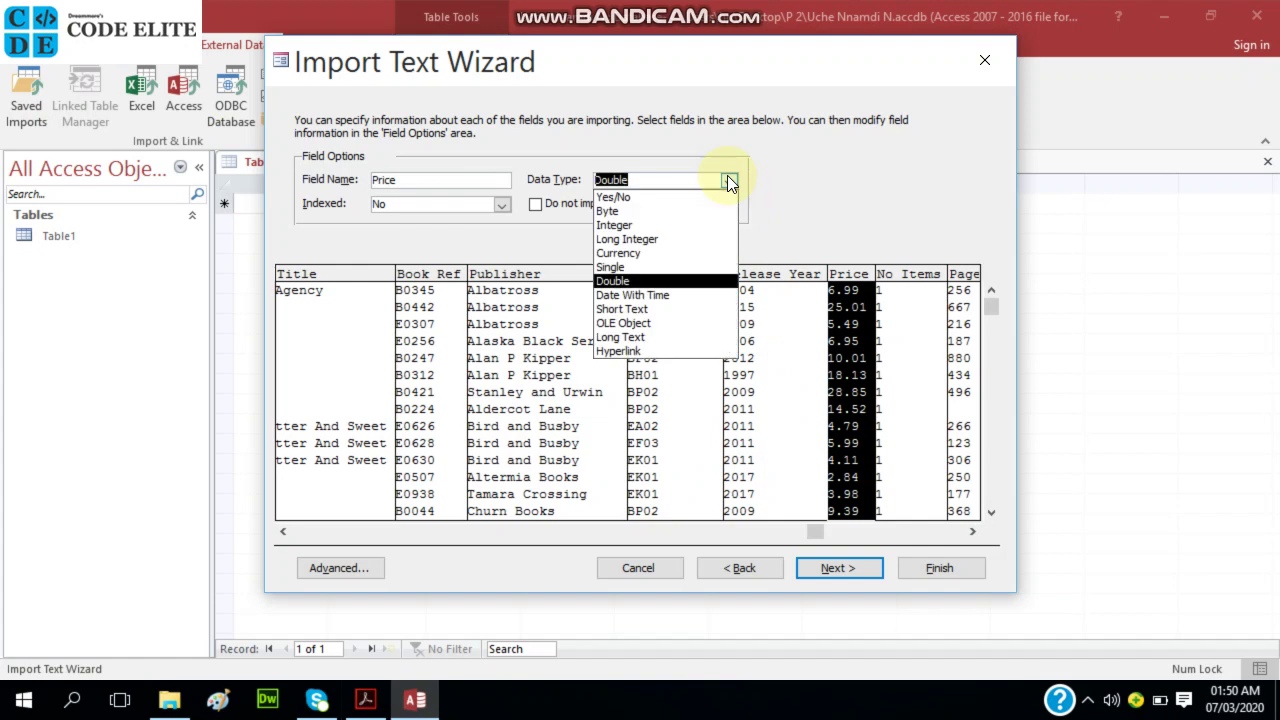
click(685, 254)
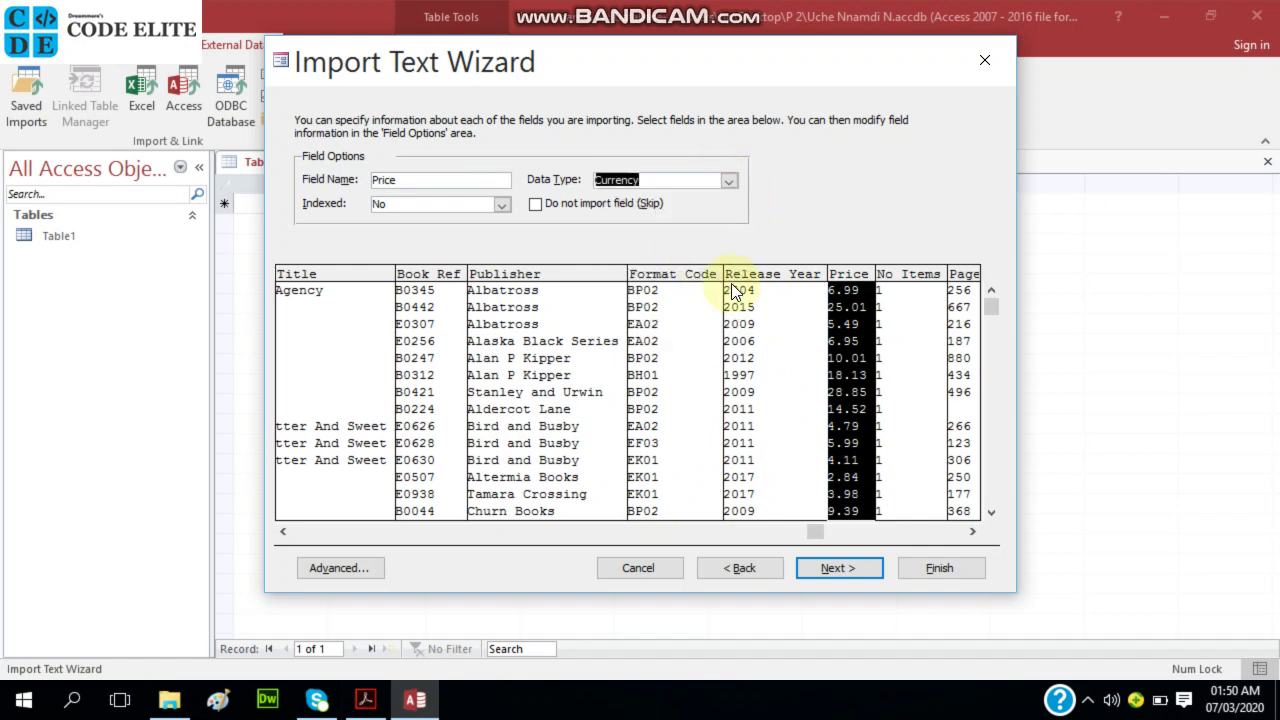
- Check the No_Items field's data type against the exam paper in Acrobat Reader, then set the Pages field to Integer in Access
click(922, 395)
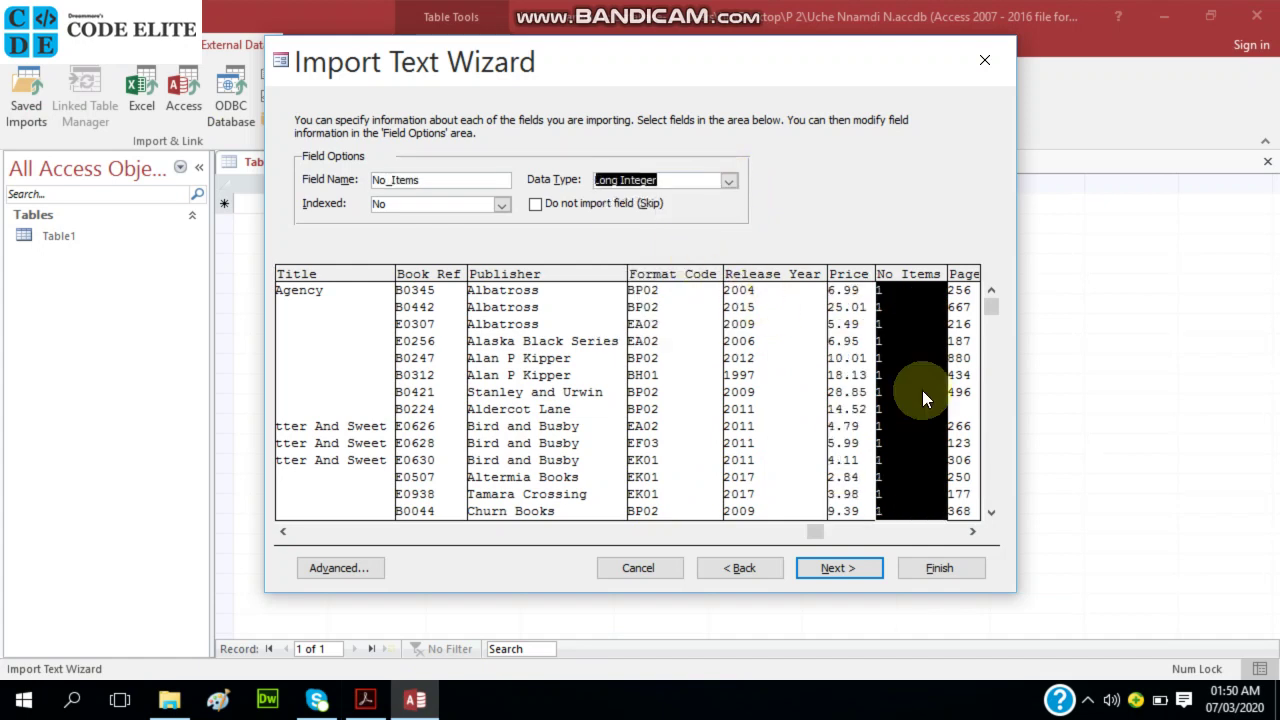
mouse_move(422, 703)
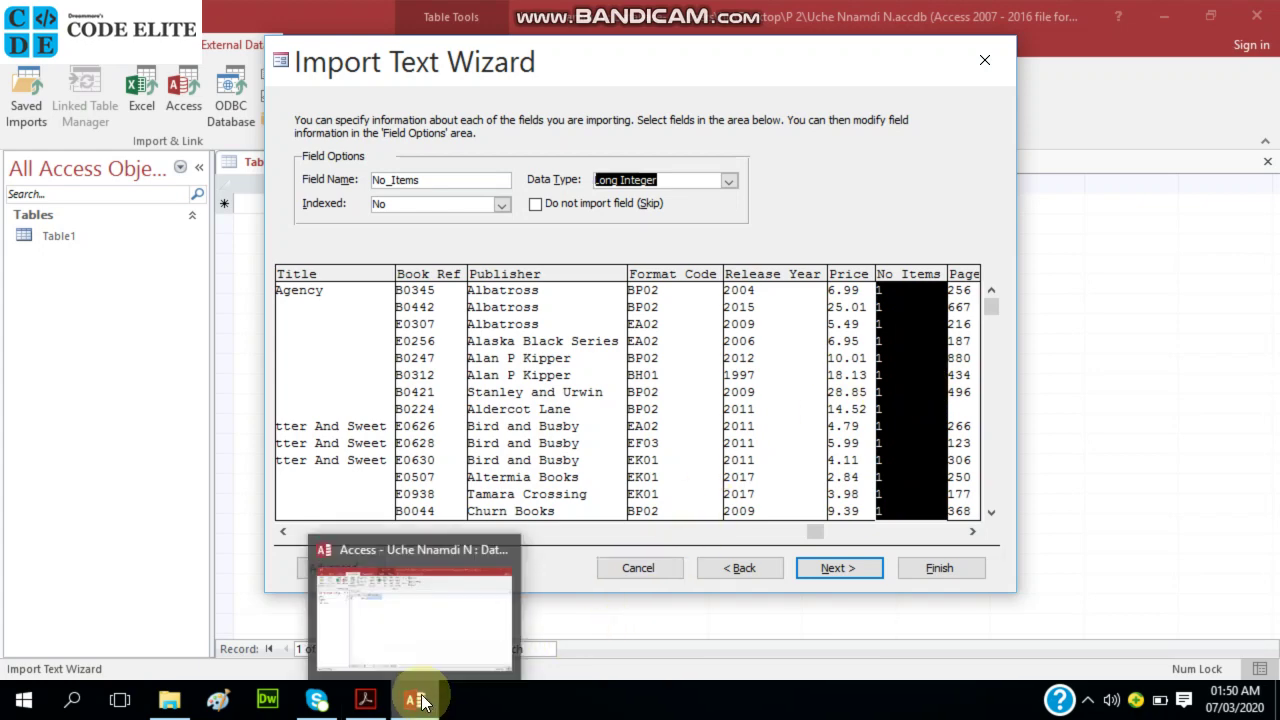
click(365, 700)
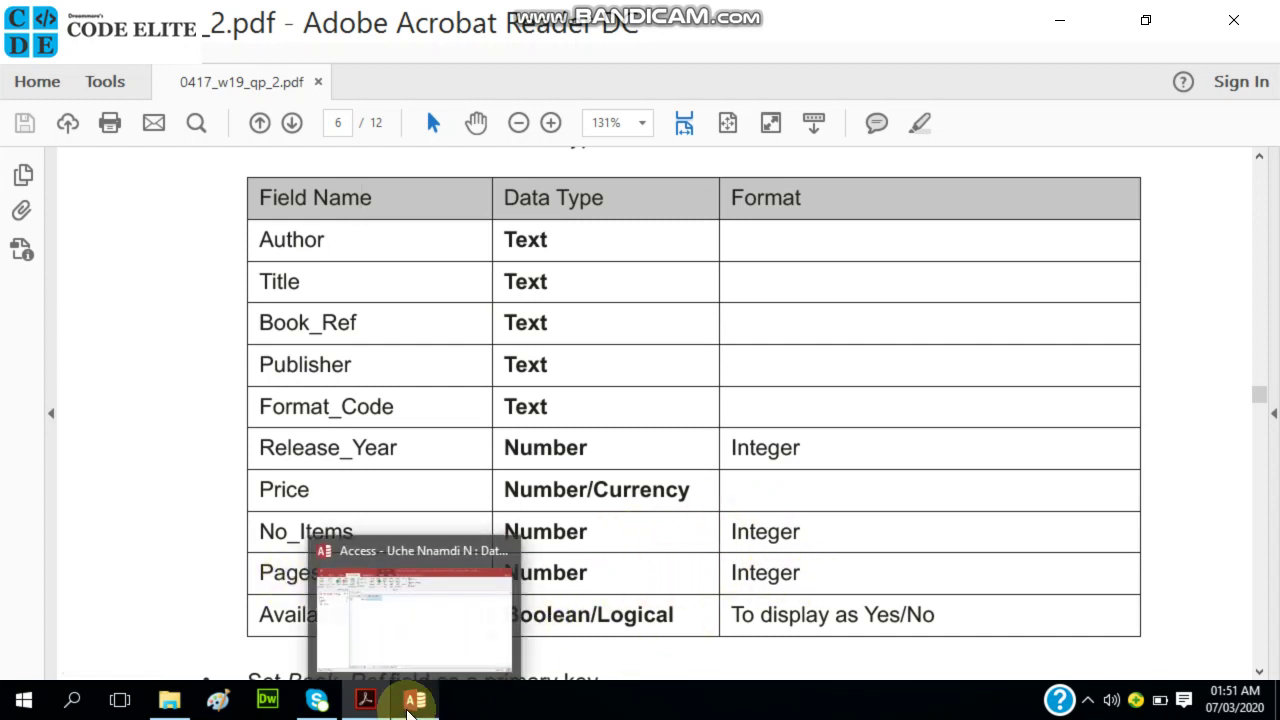
click(415, 700)
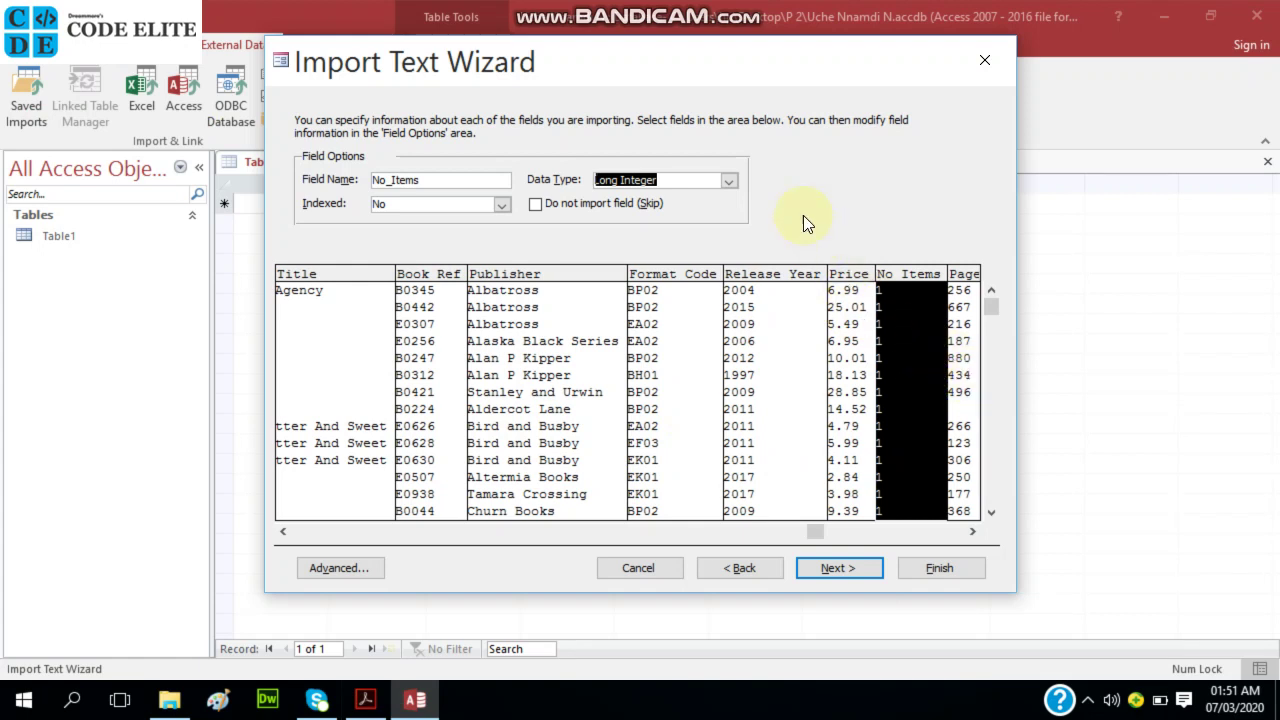
click(964, 367)
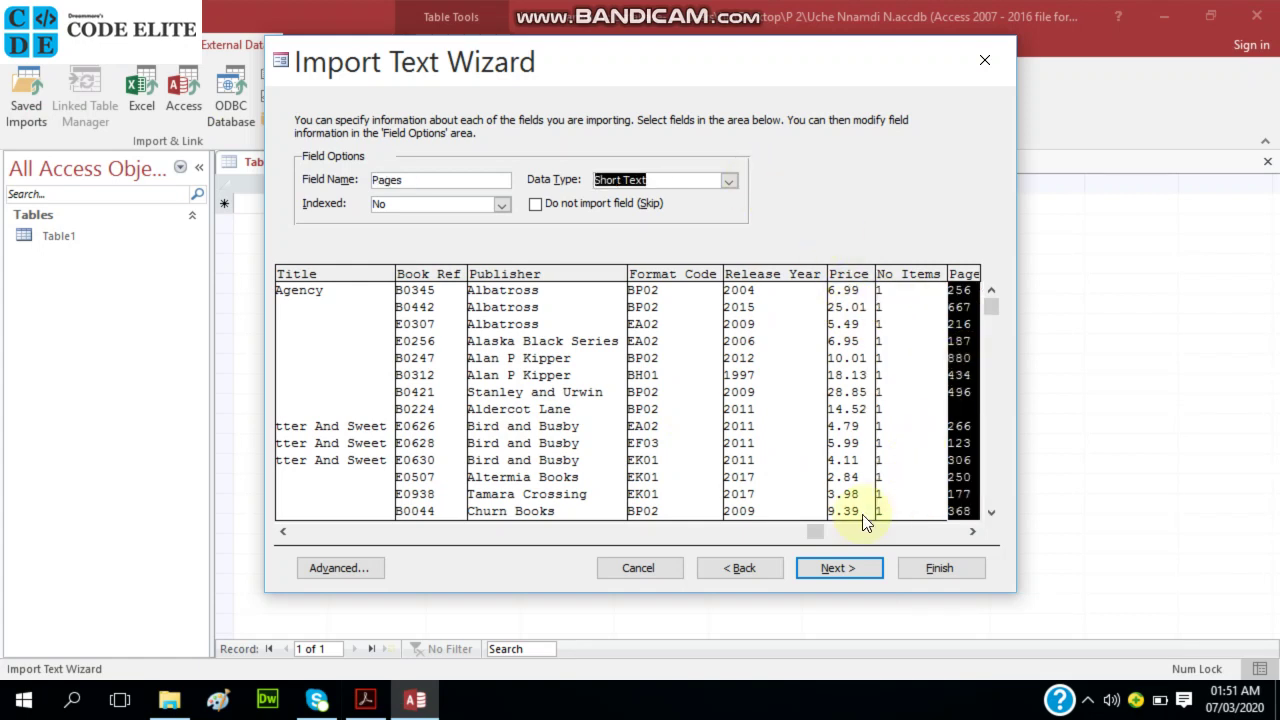
click(727, 186)
click(677, 222)
- Set the Available field's data type to Yes/No and continue to the primary key options
drag(821, 533, 939, 536)
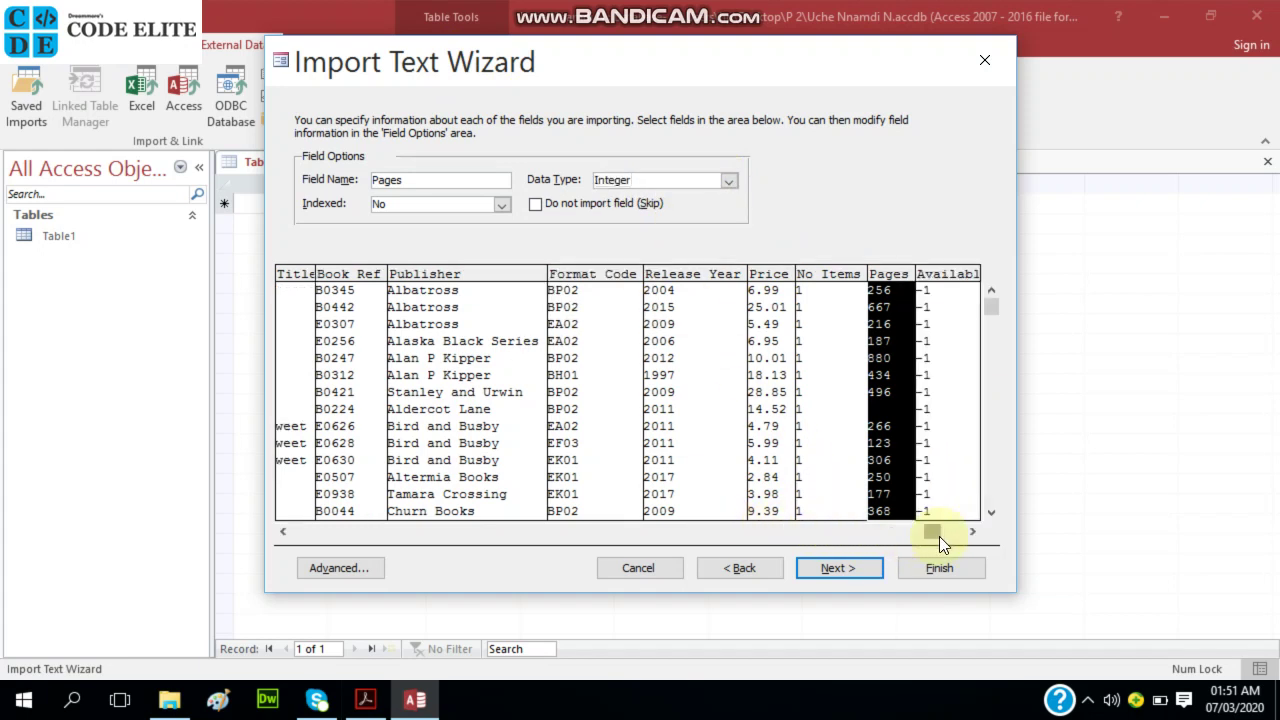
click(934, 381)
click(737, 183)
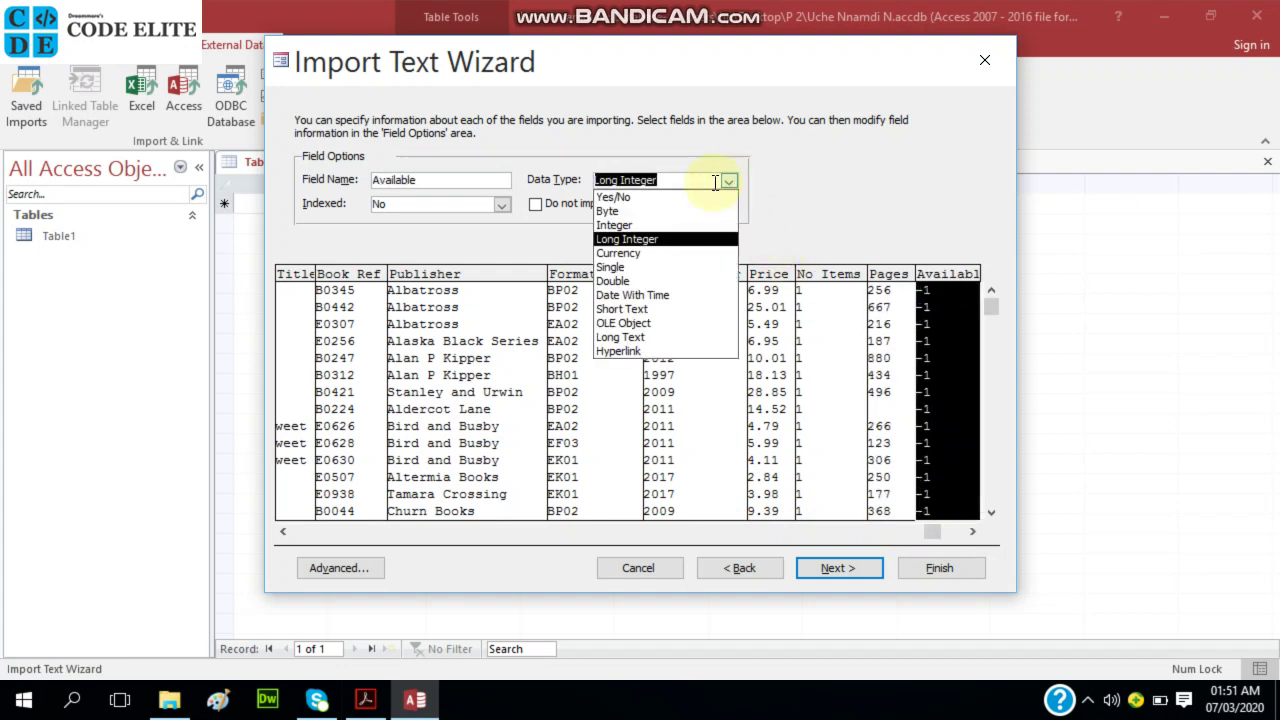
click(657, 196)
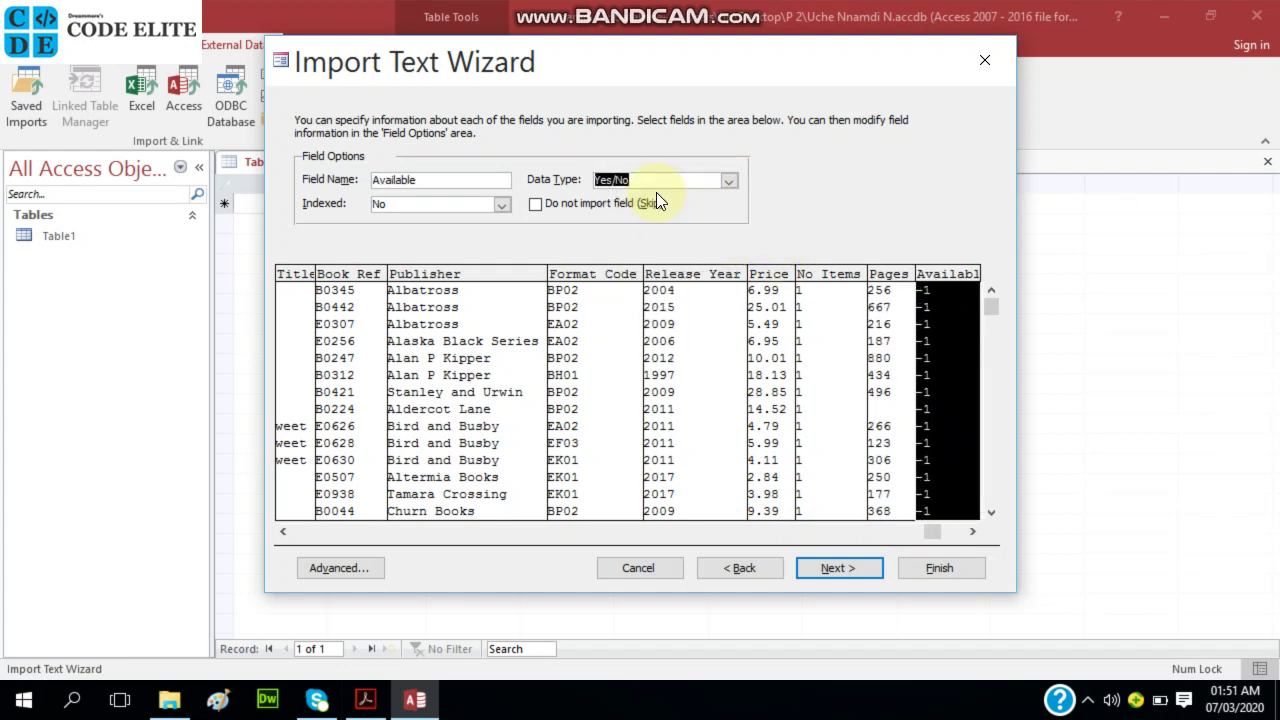
click(829, 574)
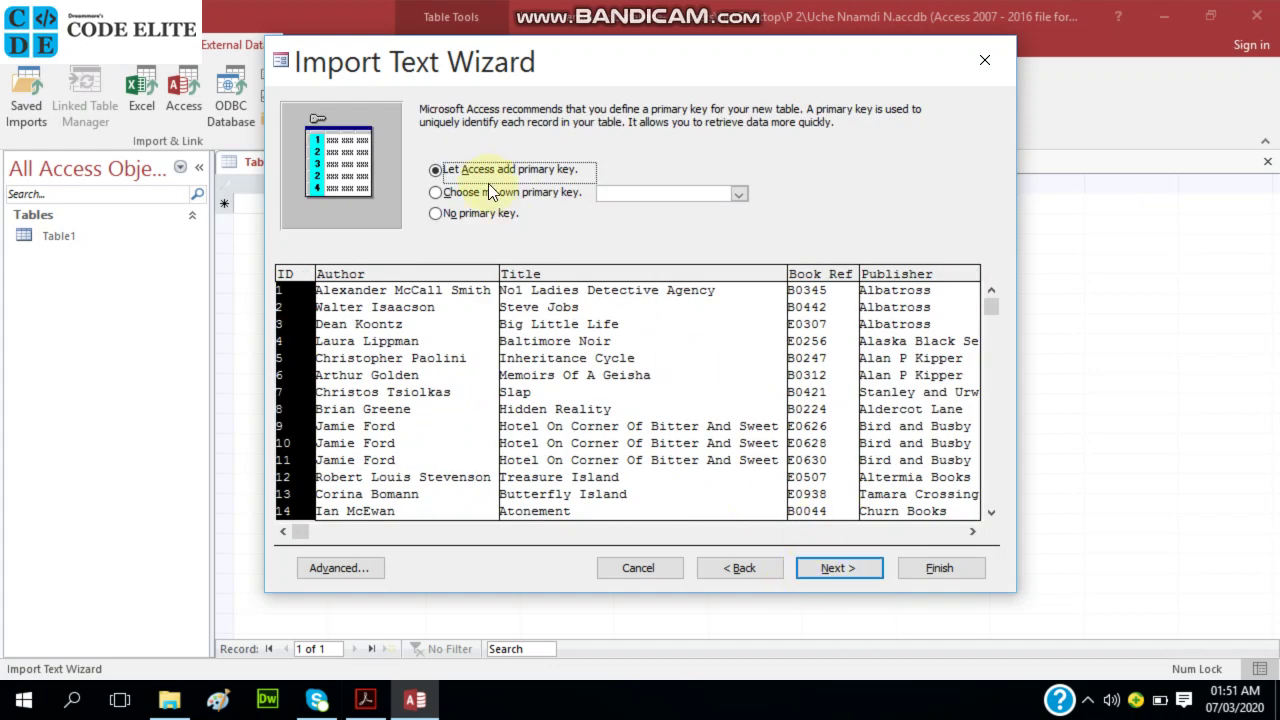
- Check the primary key requirement in the Acrobat Reader exam paper, then choose Book_Ref as the primary key in Access and continue
click(365, 700)
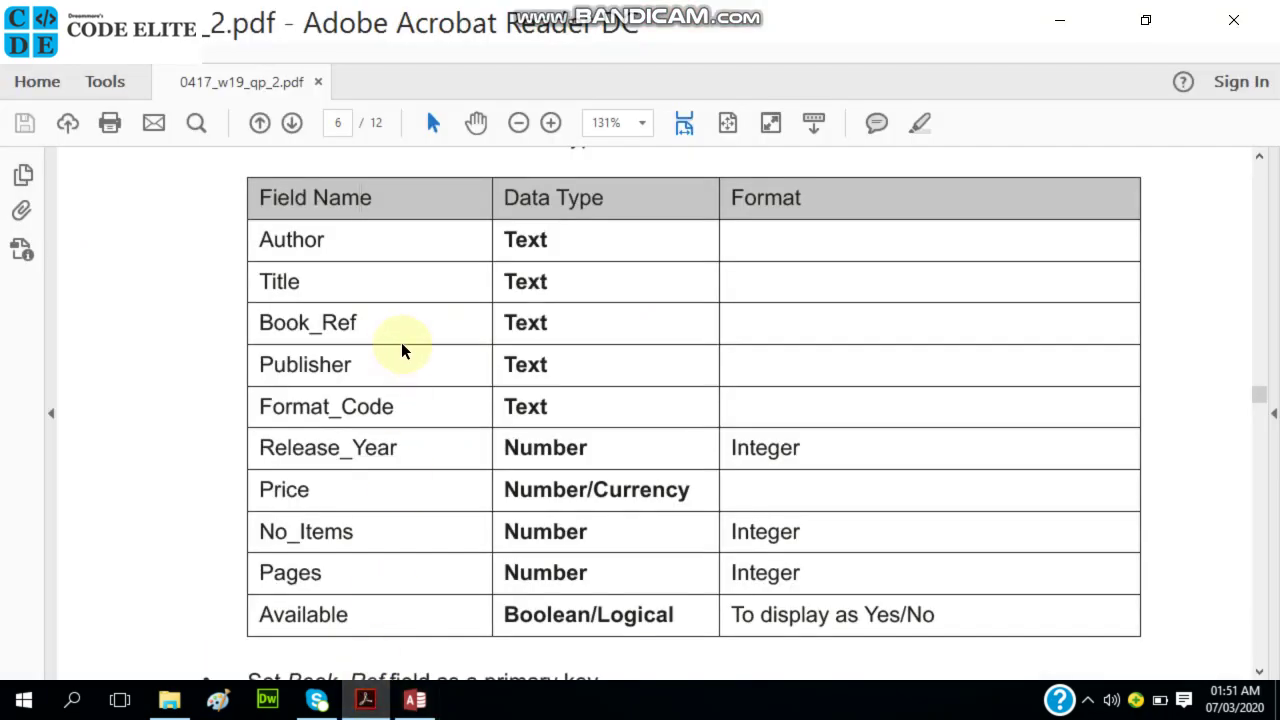
scroll(401, 342, down, 5)
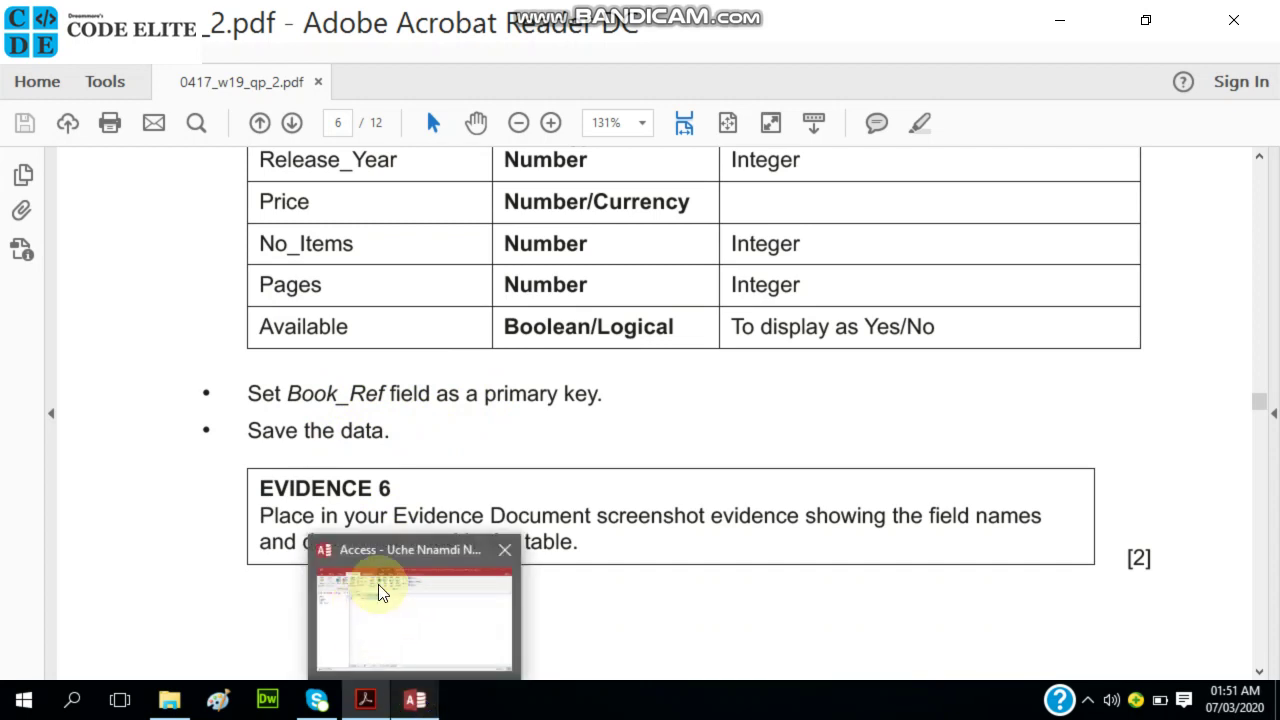
click(418, 692)
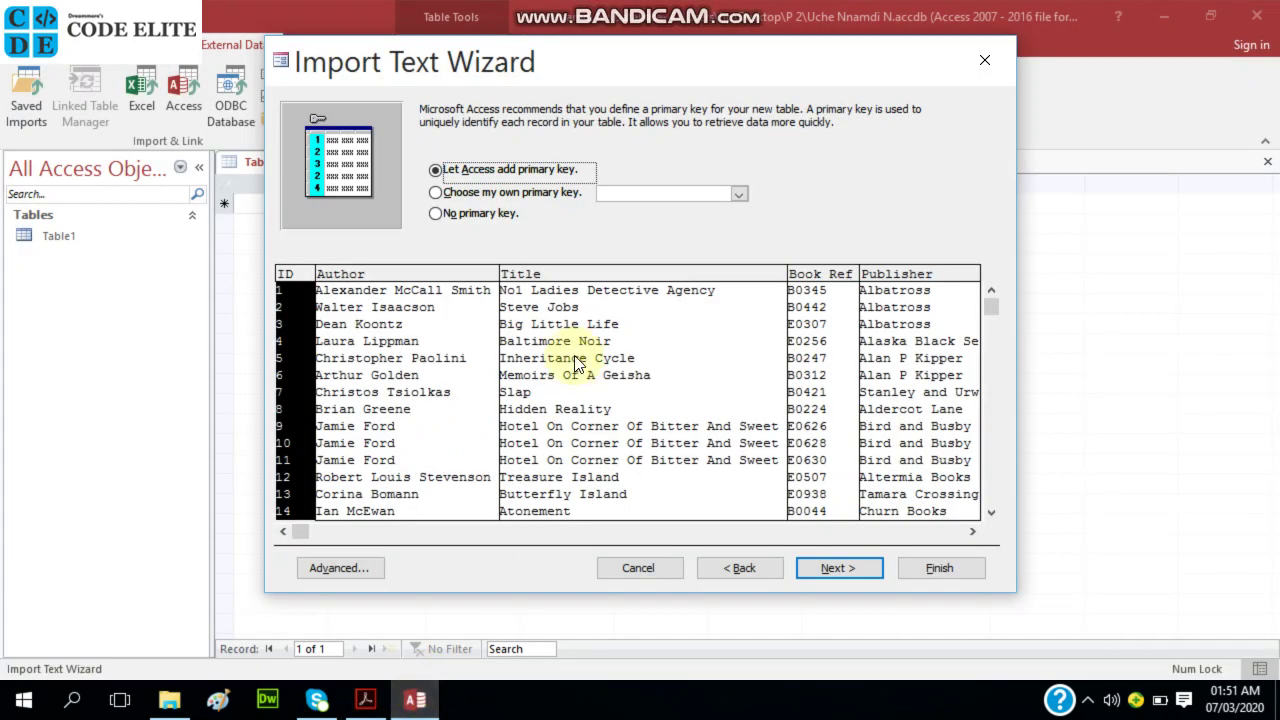
click(499, 193)
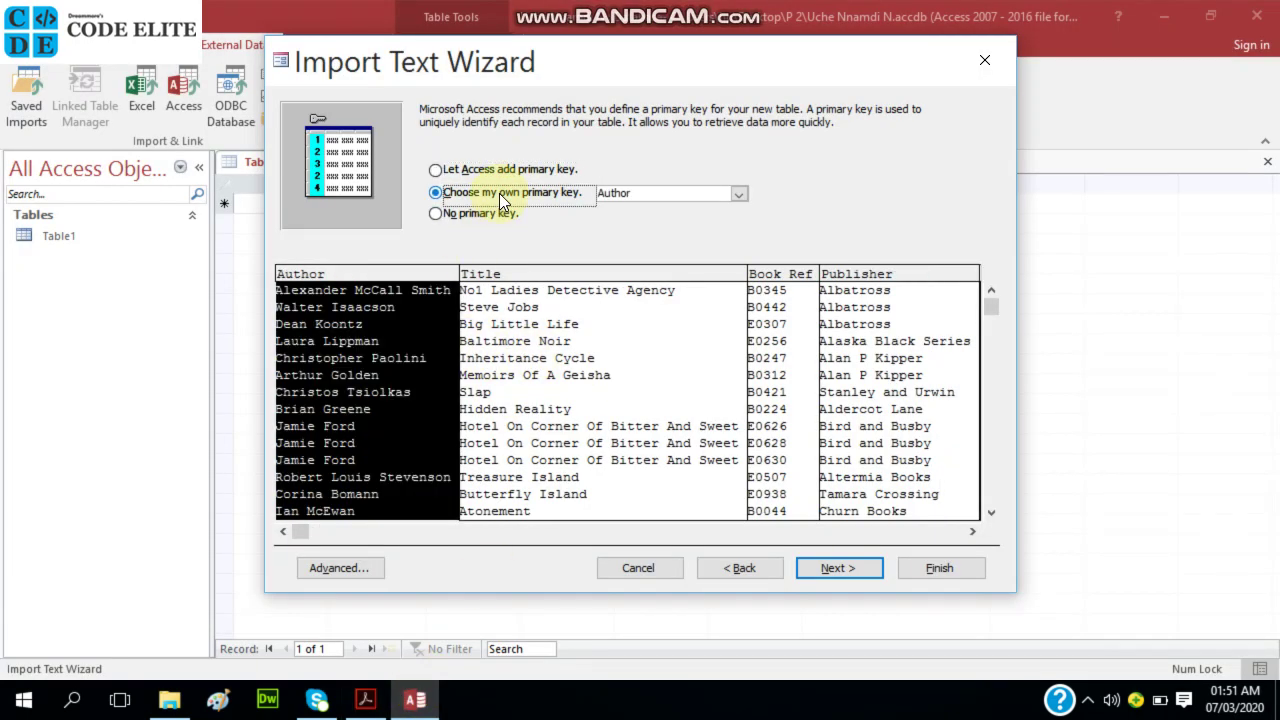
click(736, 194)
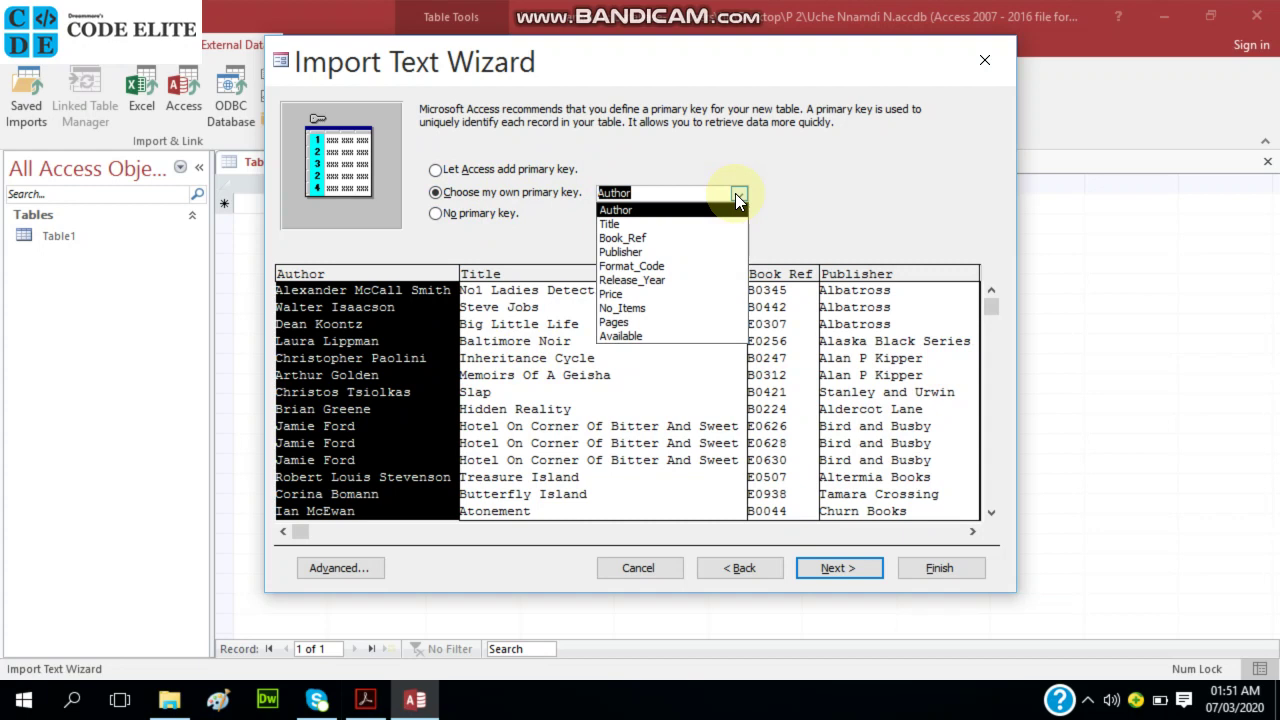
click(651, 240)
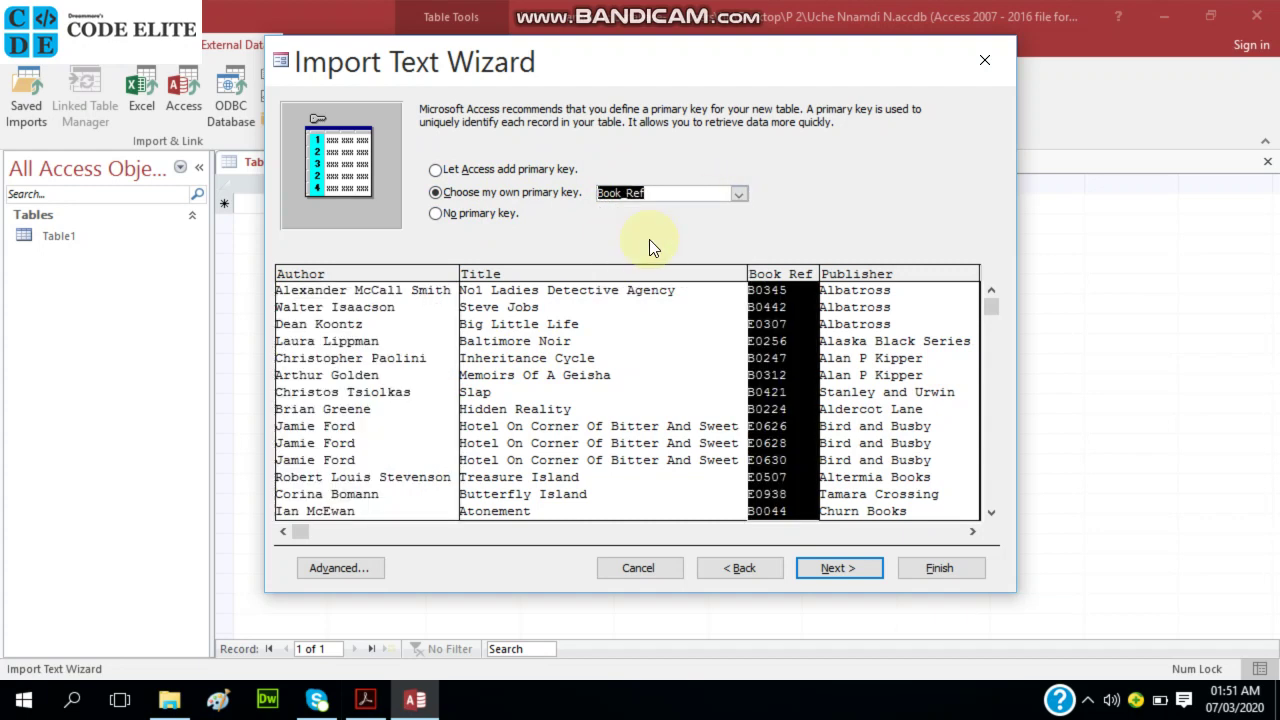
click(855, 563)
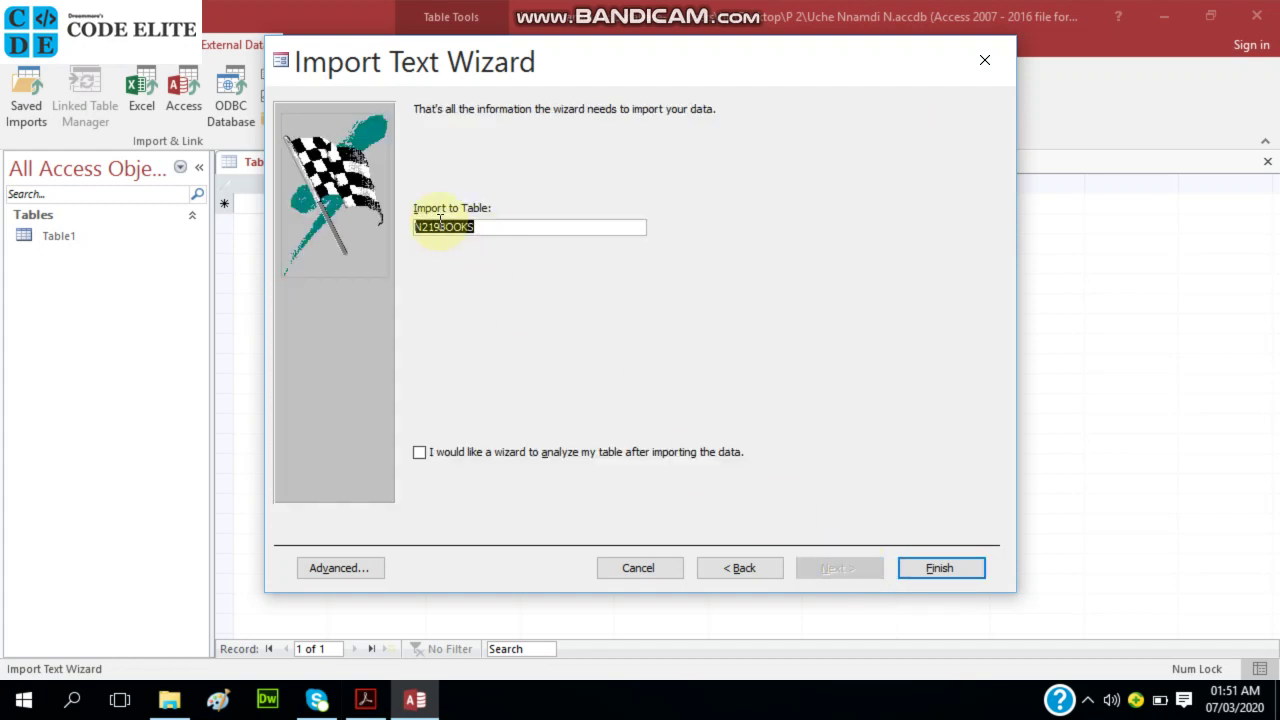
- Shorten the destination table name to BOOKS and finish the import
click(440, 225)
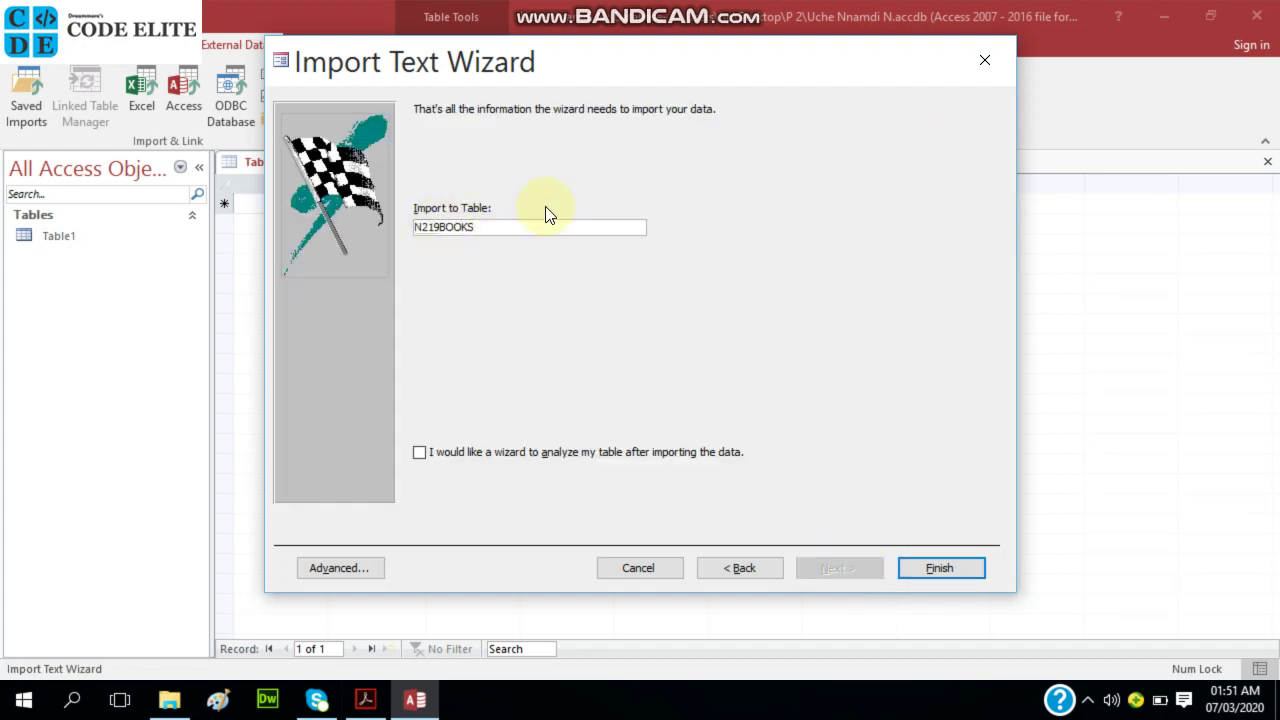
key(BackSpace)
key(BackSpace)
key(BackSpace)
click(959, 565)
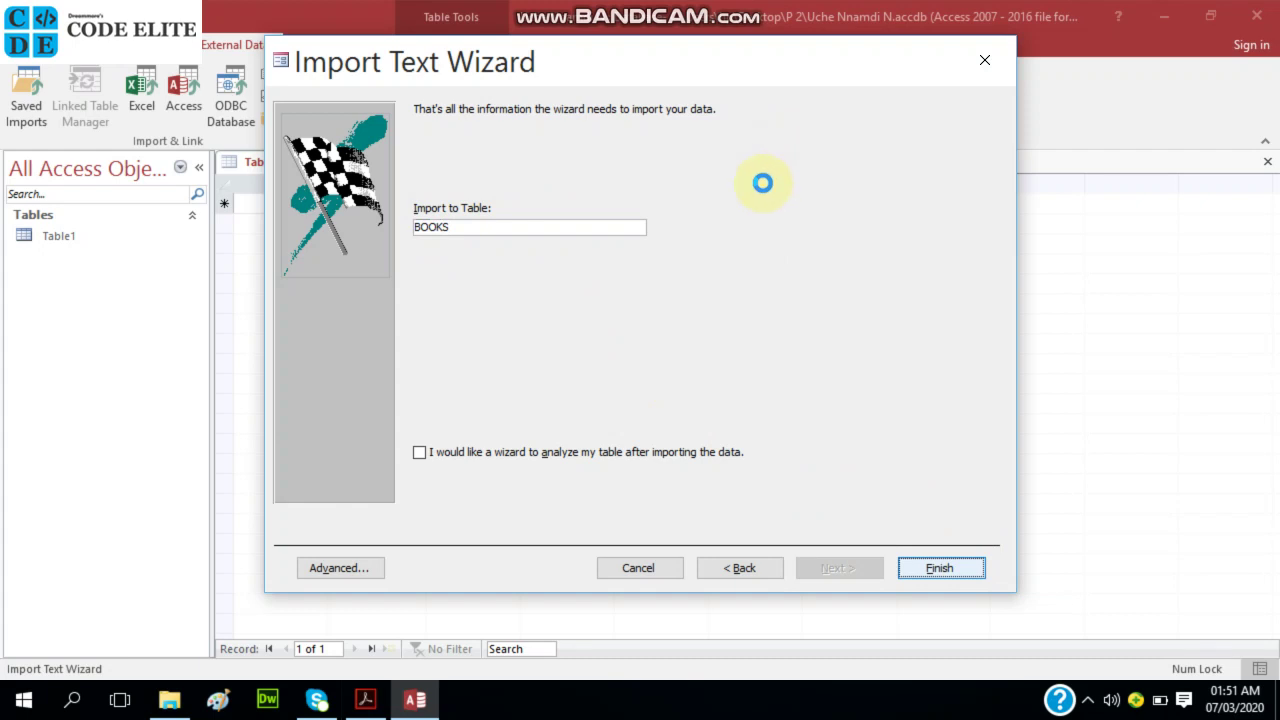
- Switch to the exam paper in Acrobat Reader, review question 23's field formats, currency instructions and Evidence 6 requirement, and return to Access
click(362, 712)
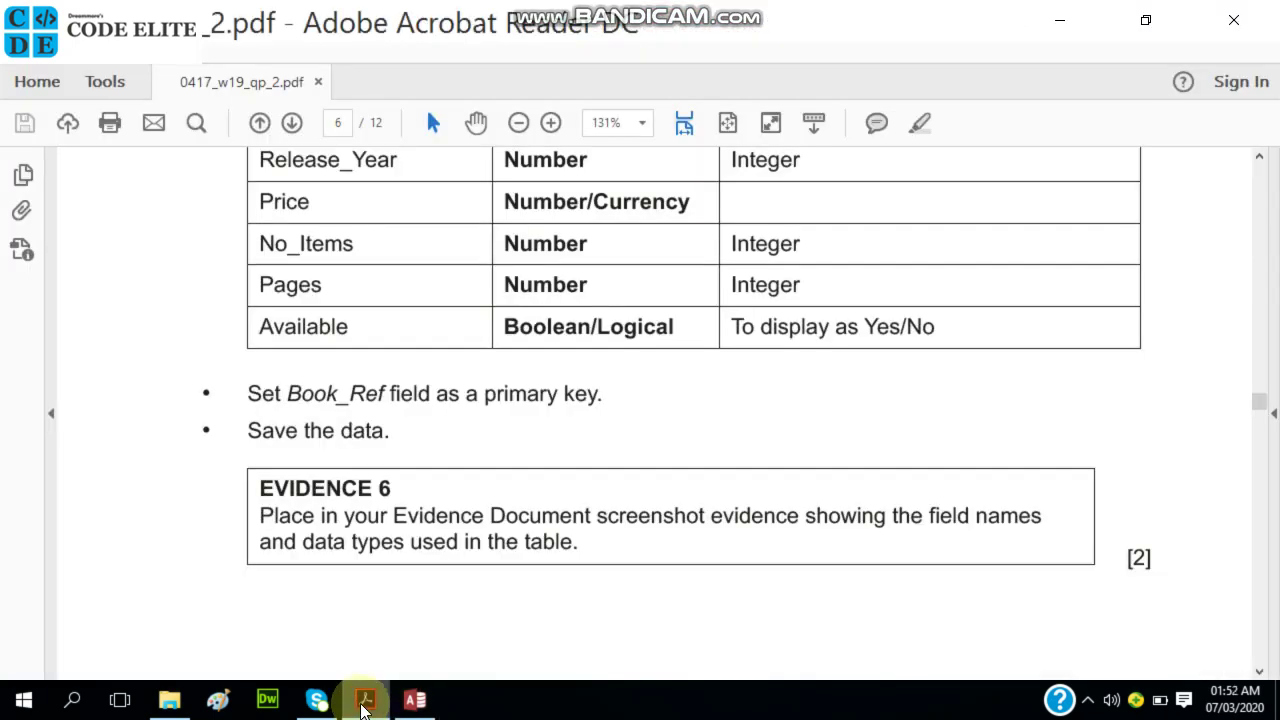
scroll(477, 346, down, 4)
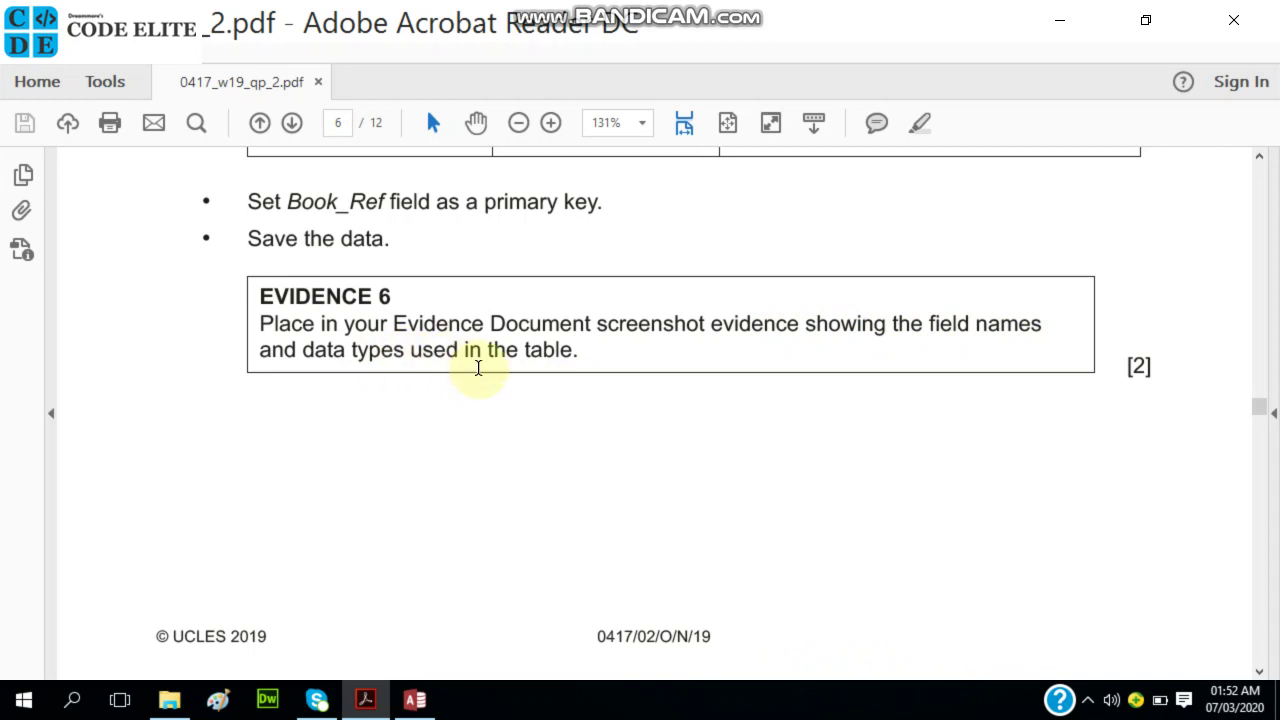
scroll(479, 368, up, 5)
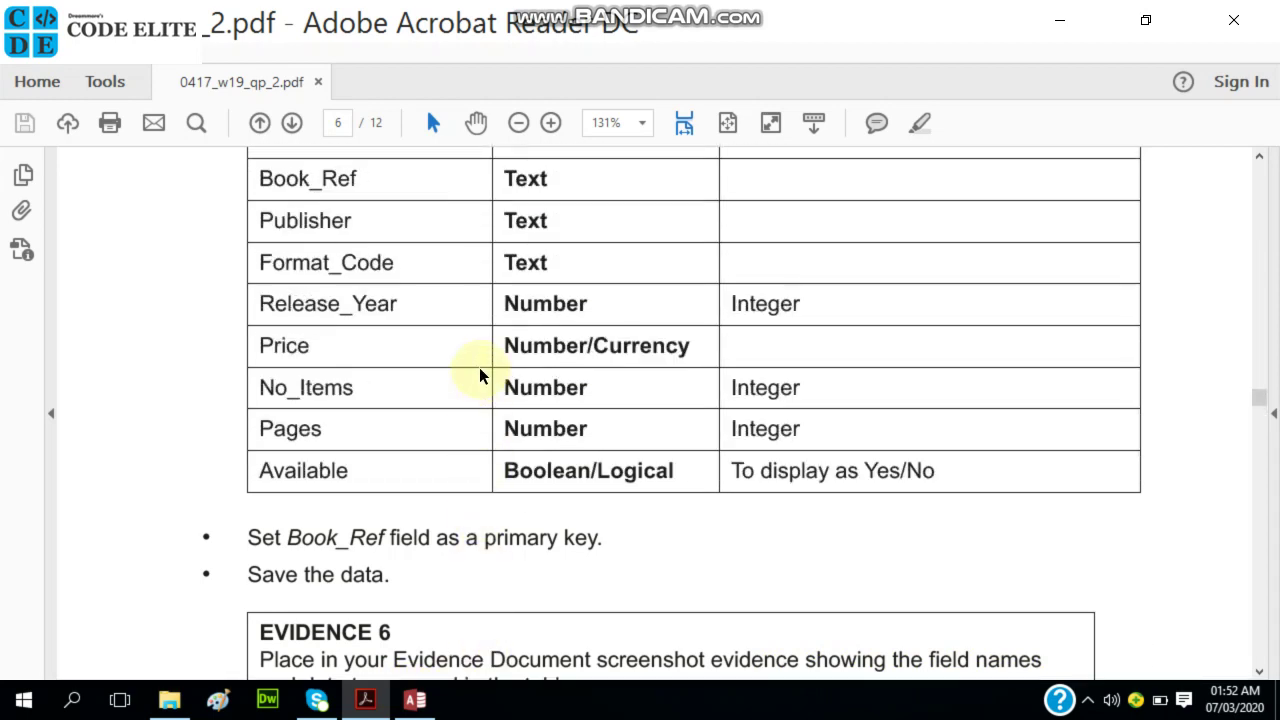
scroll(479, 375, up, 1)
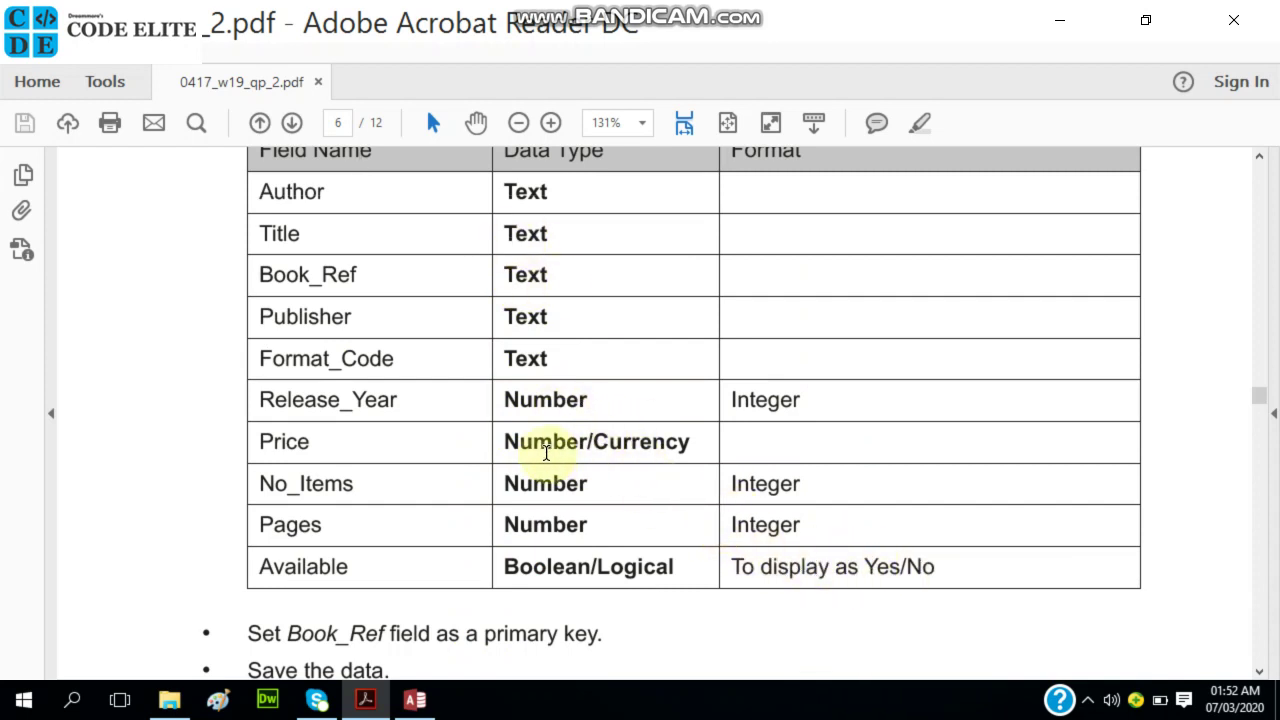
scroll(590, 445, up, 4)
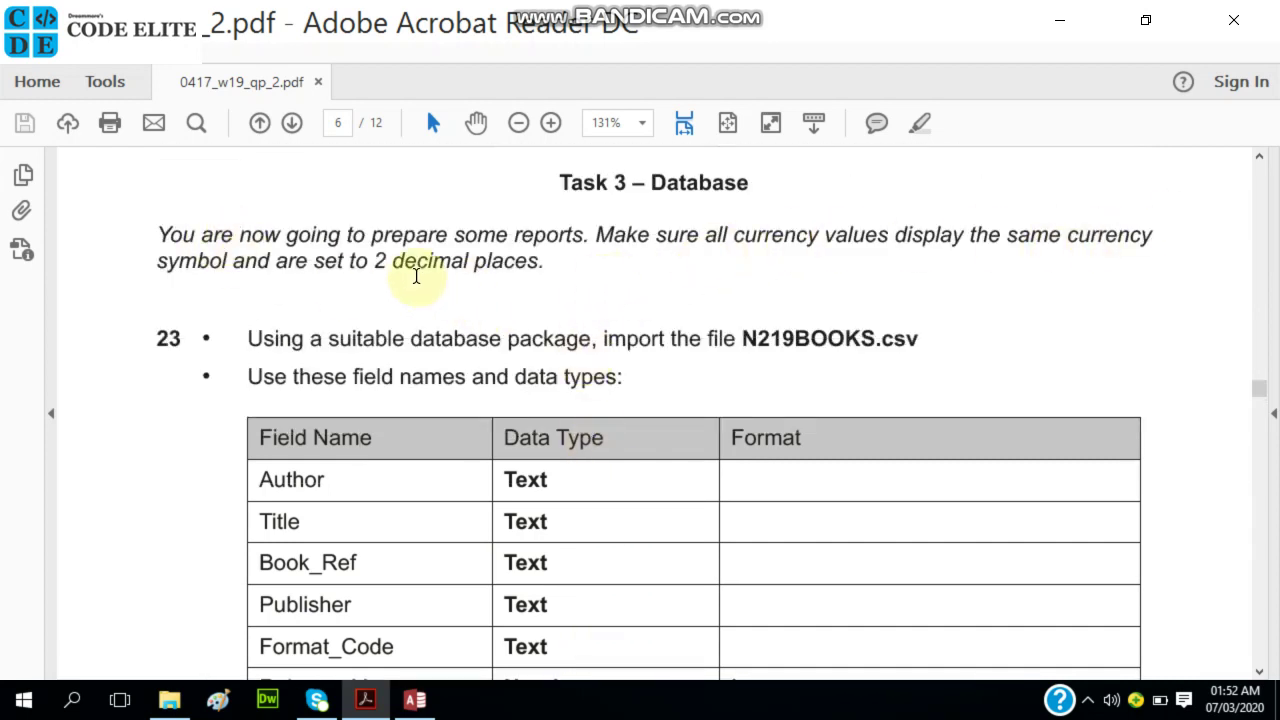
scroll(543, 535, down, 5)
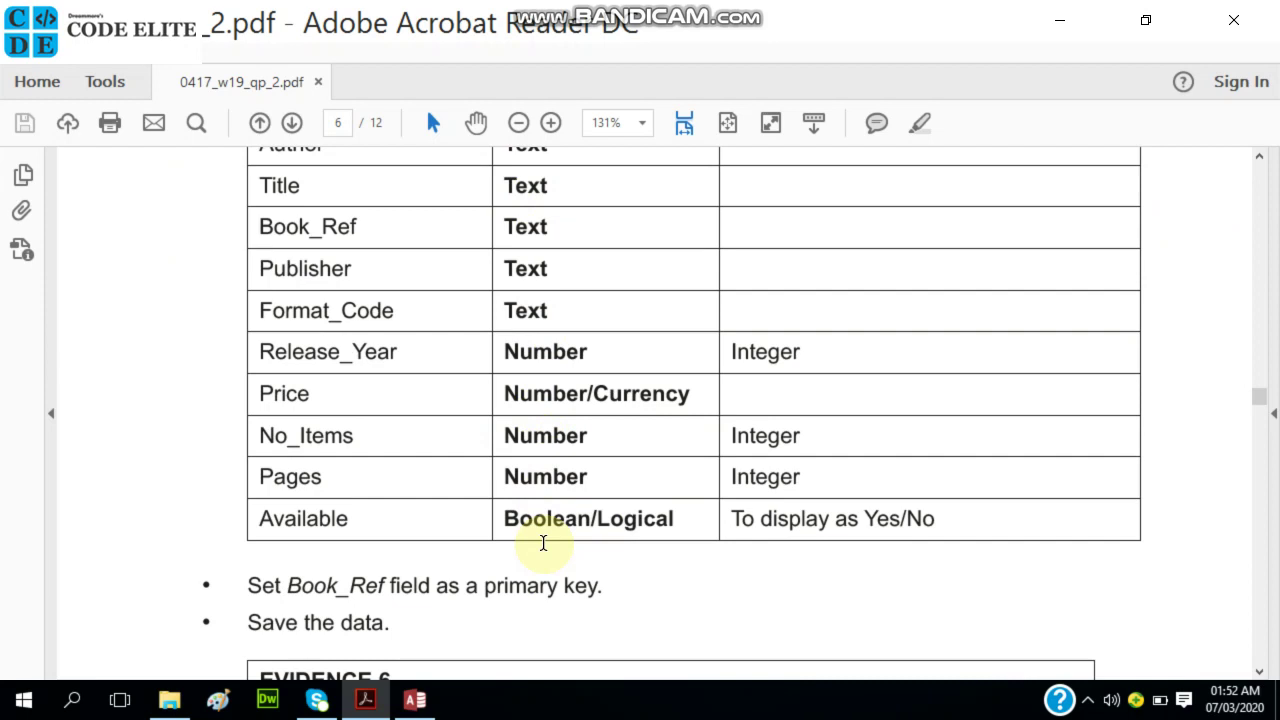
scroll(543, 543, up, 1)
click(415, 700)
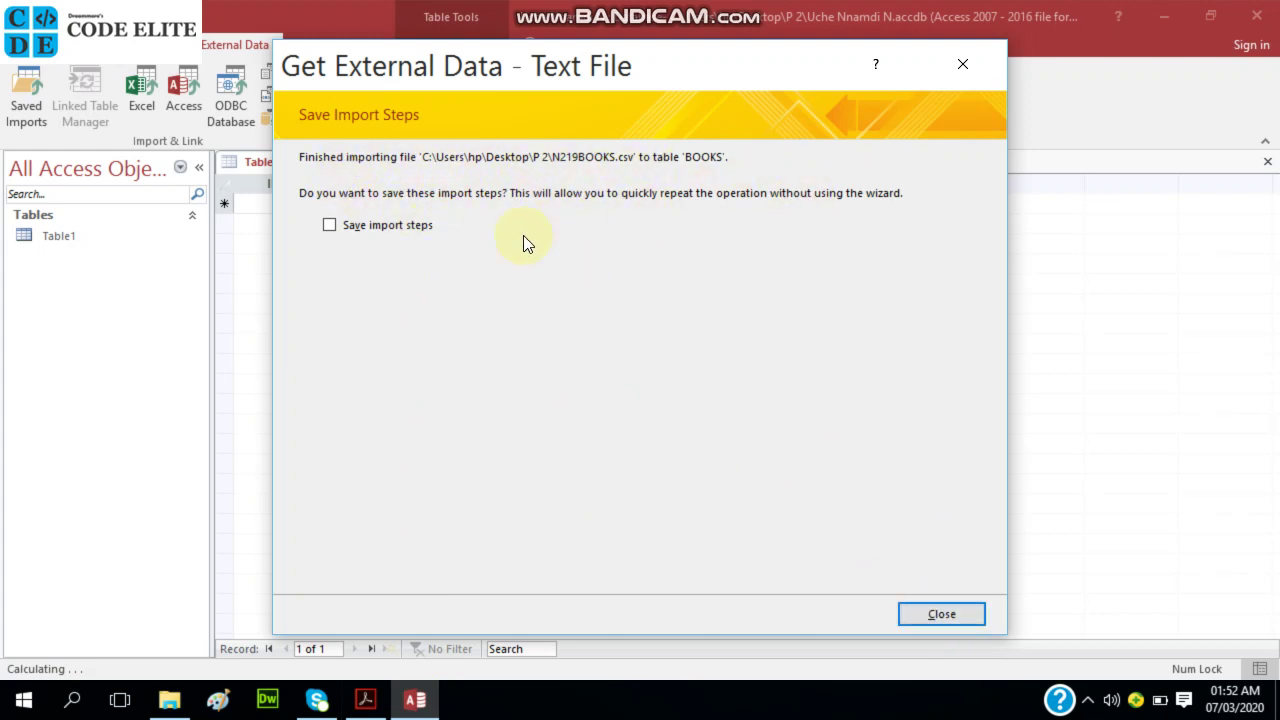
- Close the import wizard without saving the import steps and close the empty Table1
click(943, 614)
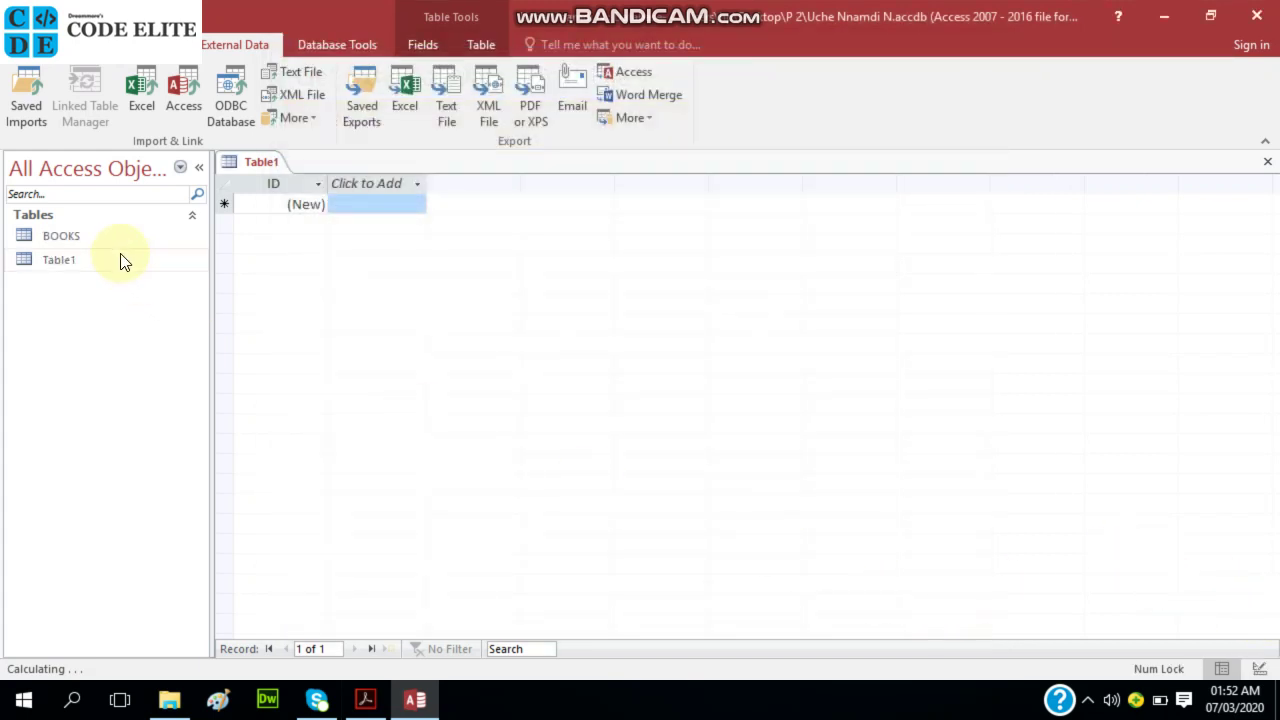
right_click(256, 167)
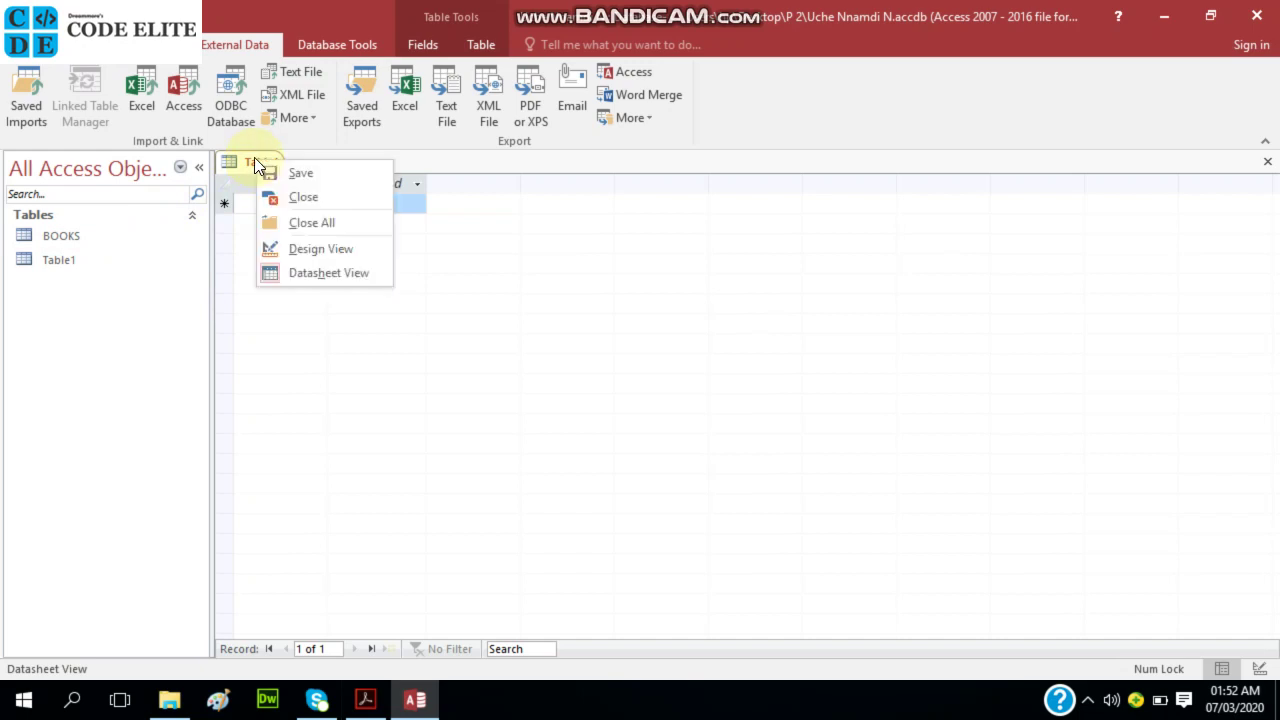
click(304, 200)
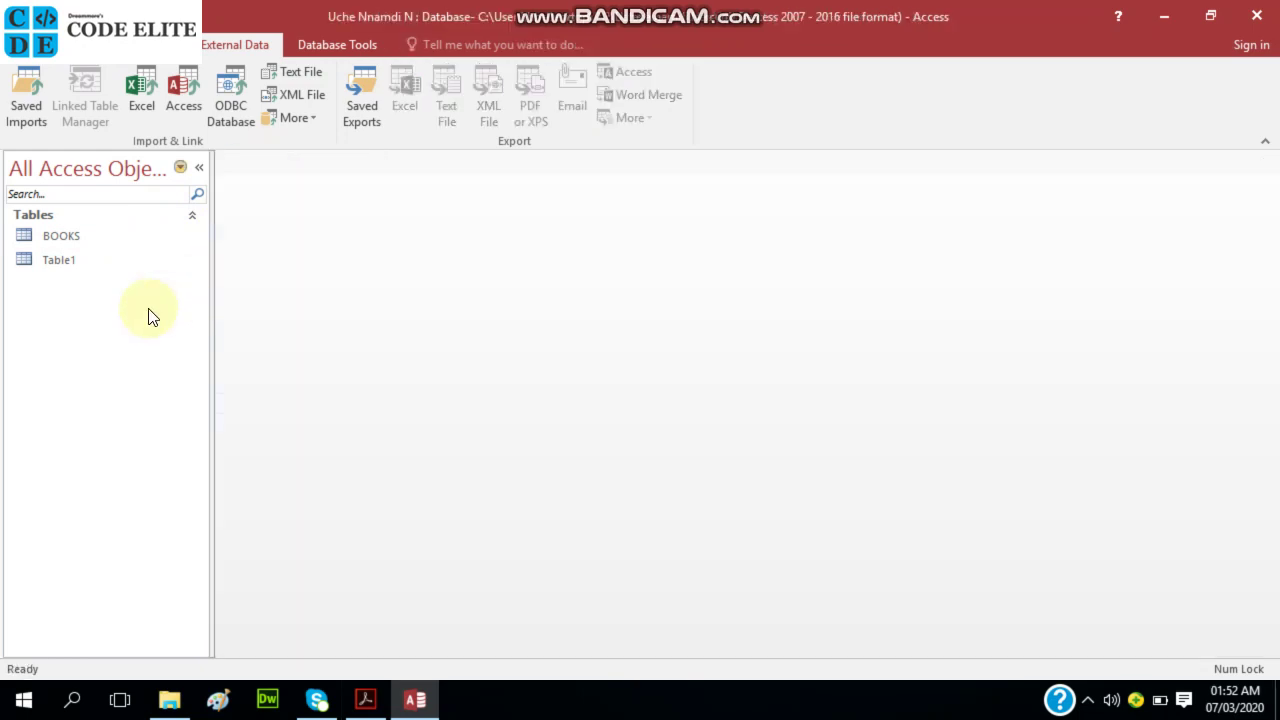
- Open the BOOKS table and examine the imported records, including the Price, Pages and Available columns
double_click(48, 234)
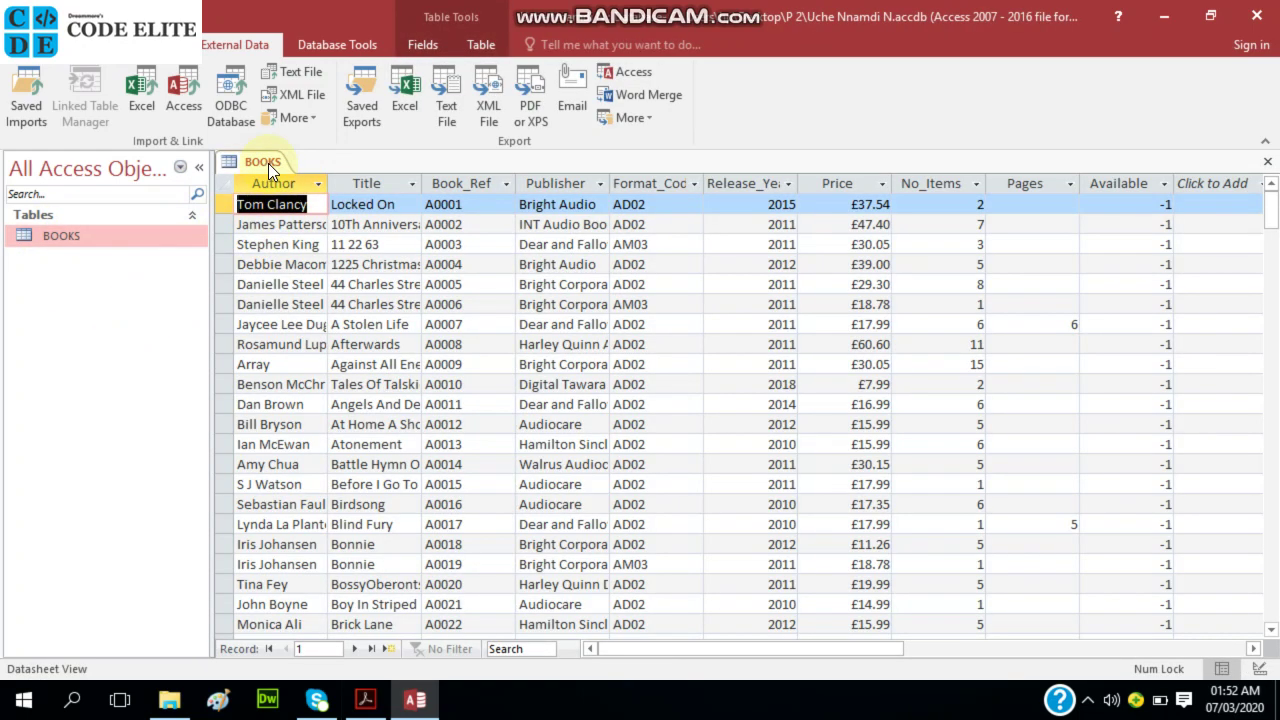
scroll(757, 343, down, 7)
scroll(759, 348, down, 20)
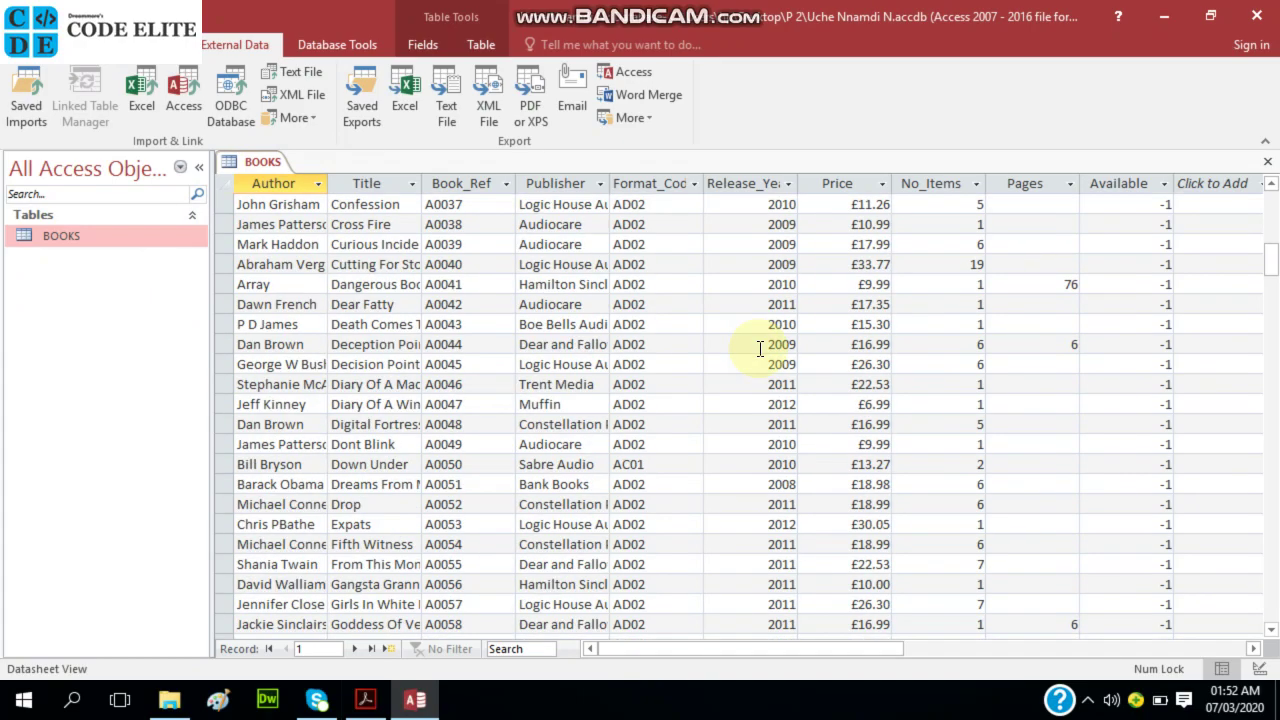
scroll(759, 348, down, 20)
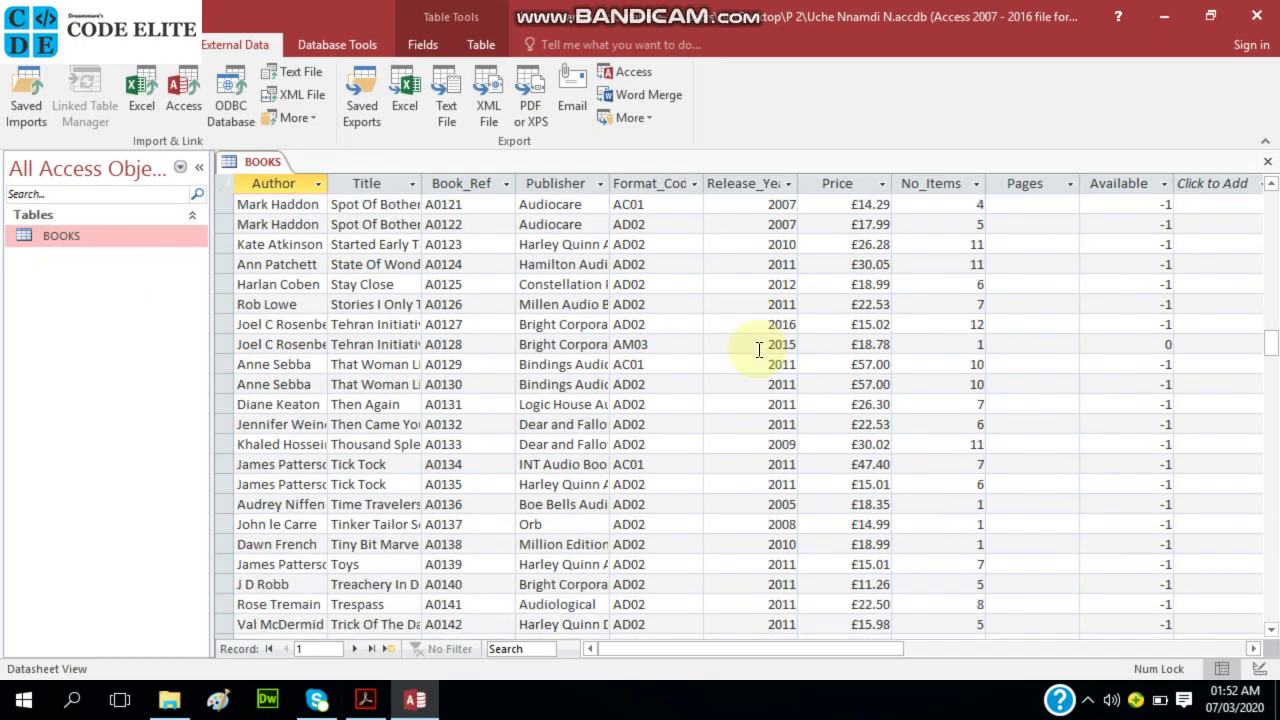
scroll(759, 348, up, 2)
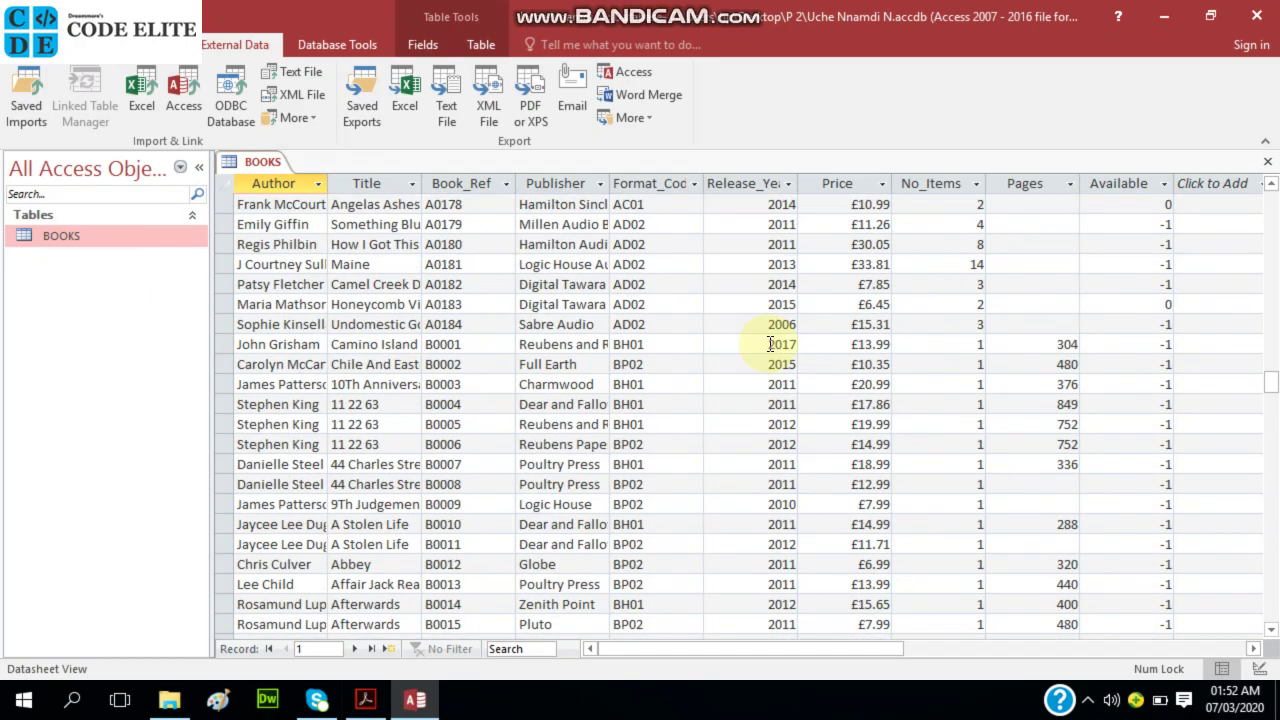
scroll(1078, 280, up, 7)
scroll(1073, 264, down, 20)
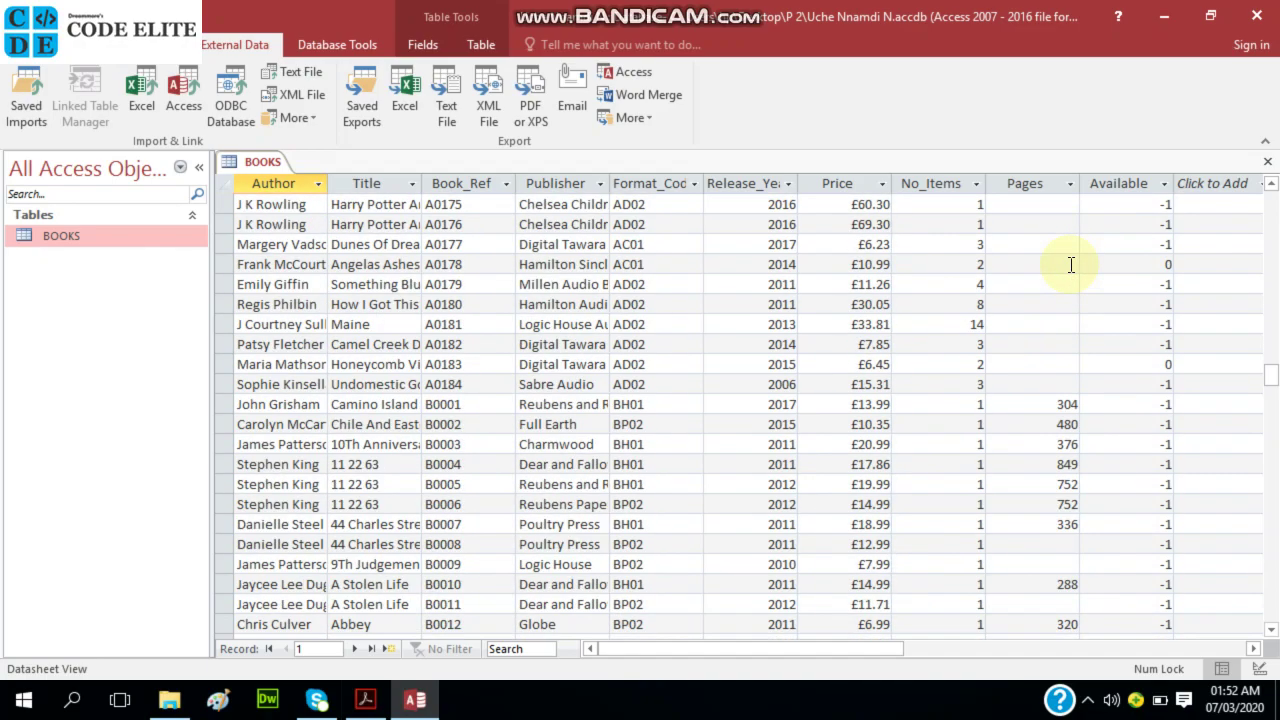
scroll(1064, 284, down, 20)
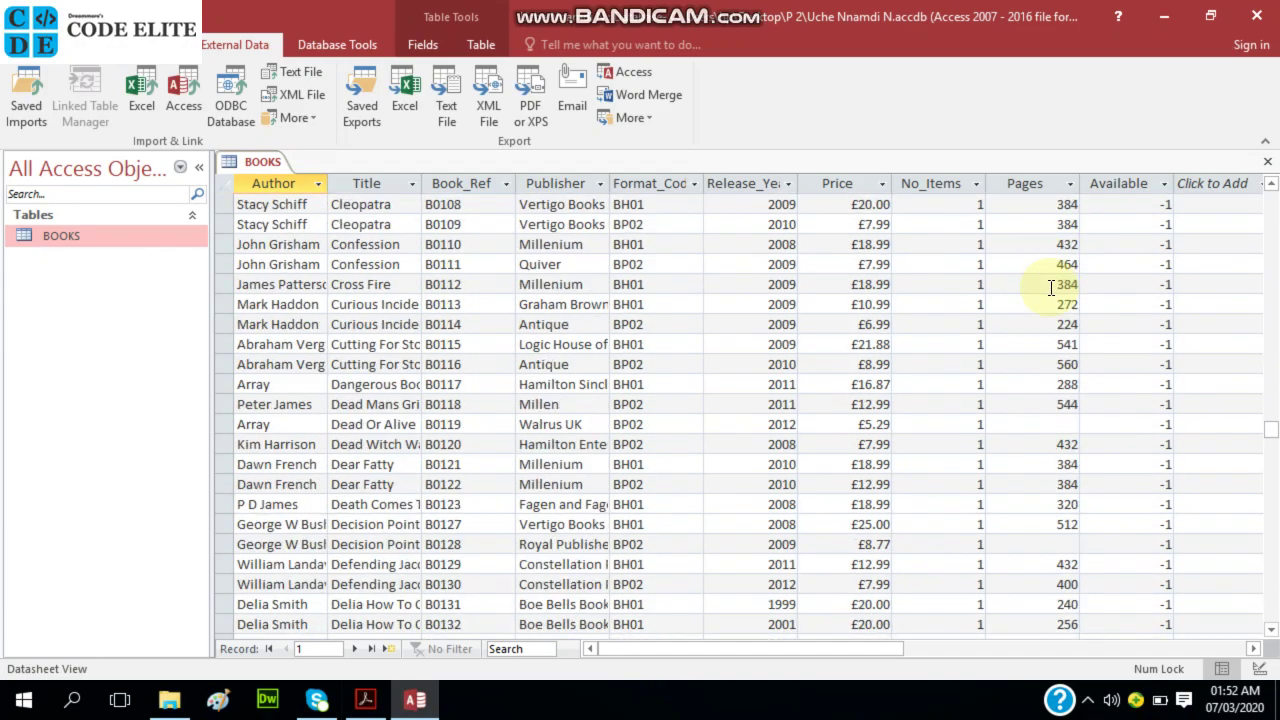
scroll(1048, 289, down, 5)
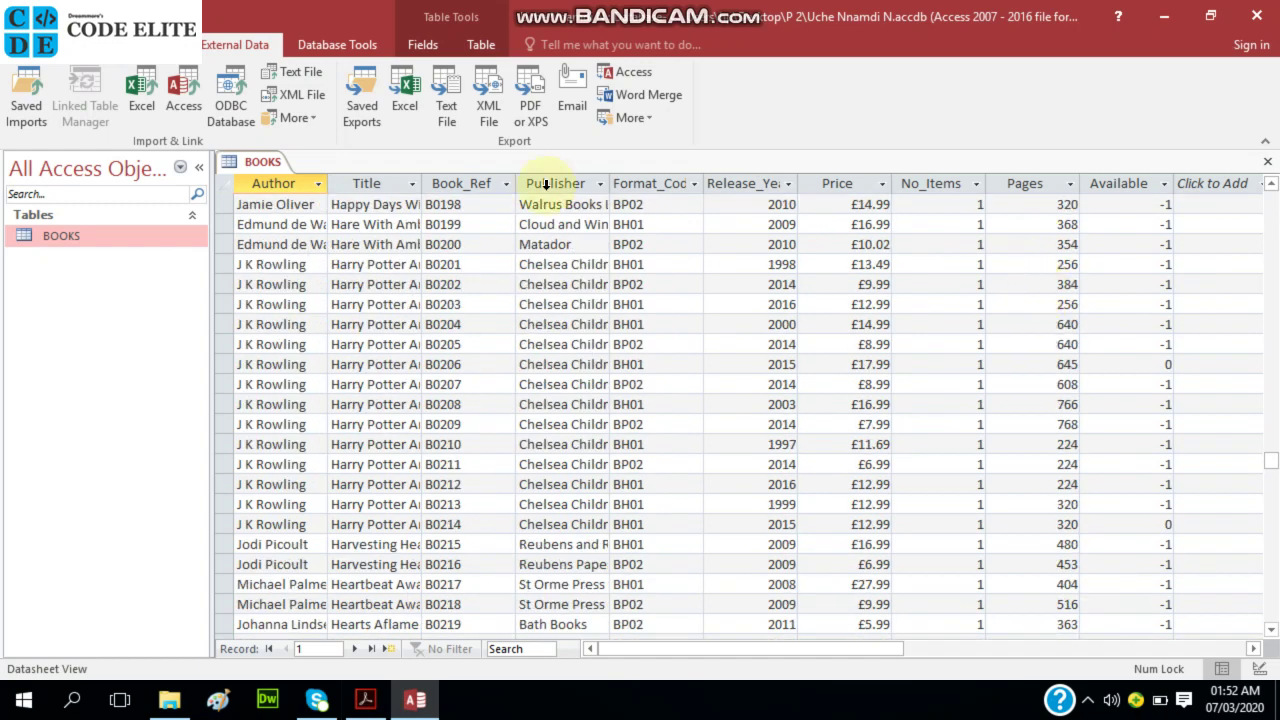
- In the BOOKS table design, set the Price field's format to Currency with 2 decimal places
right_click(251, 163)
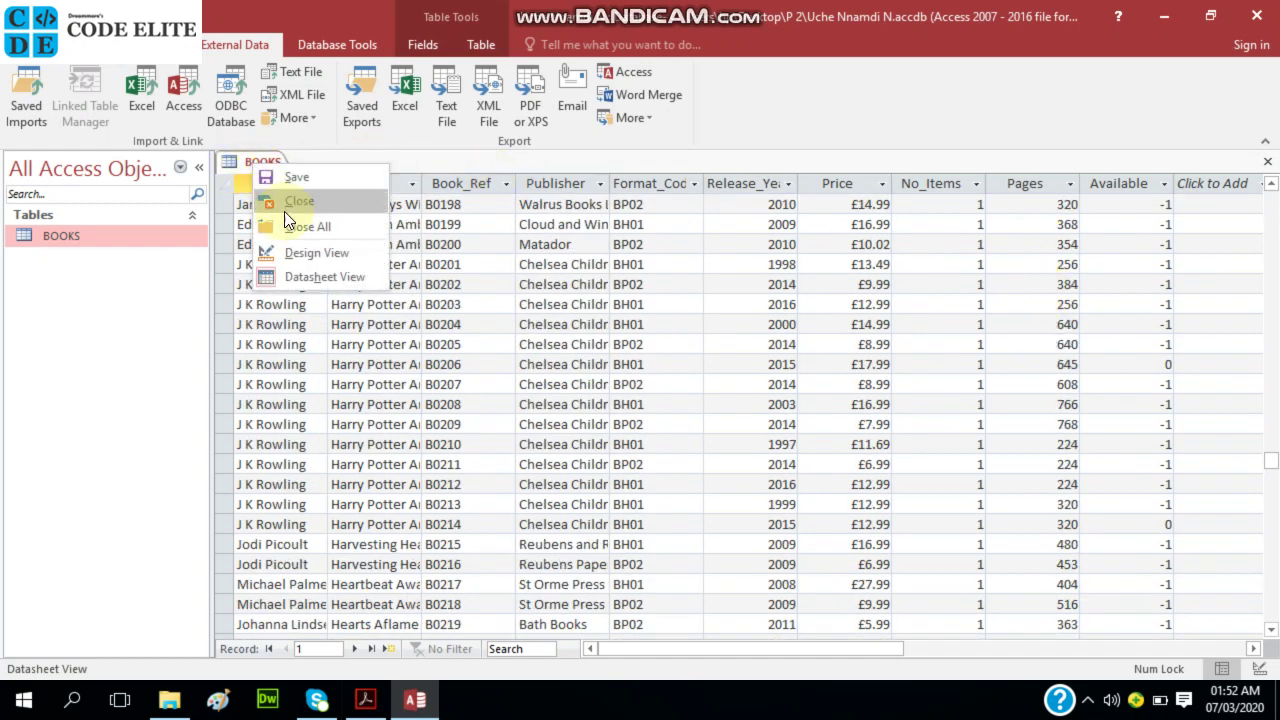
click(304, 251)
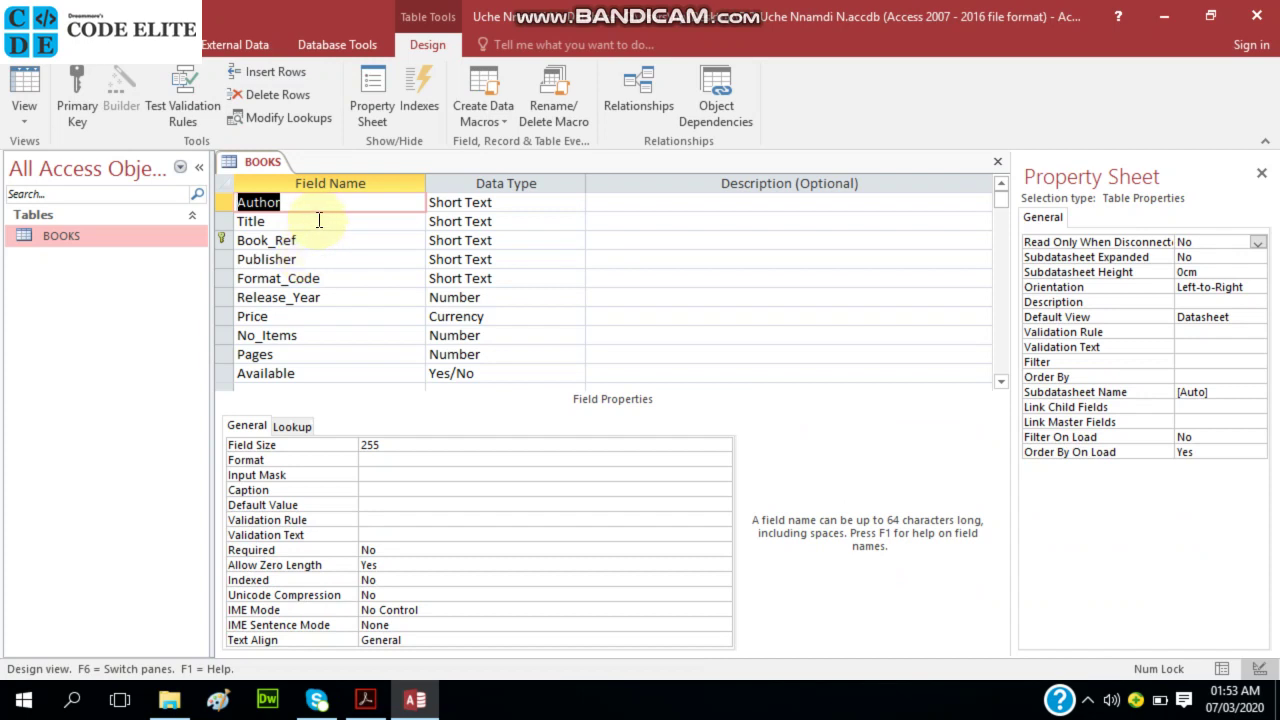
click(327, 317)
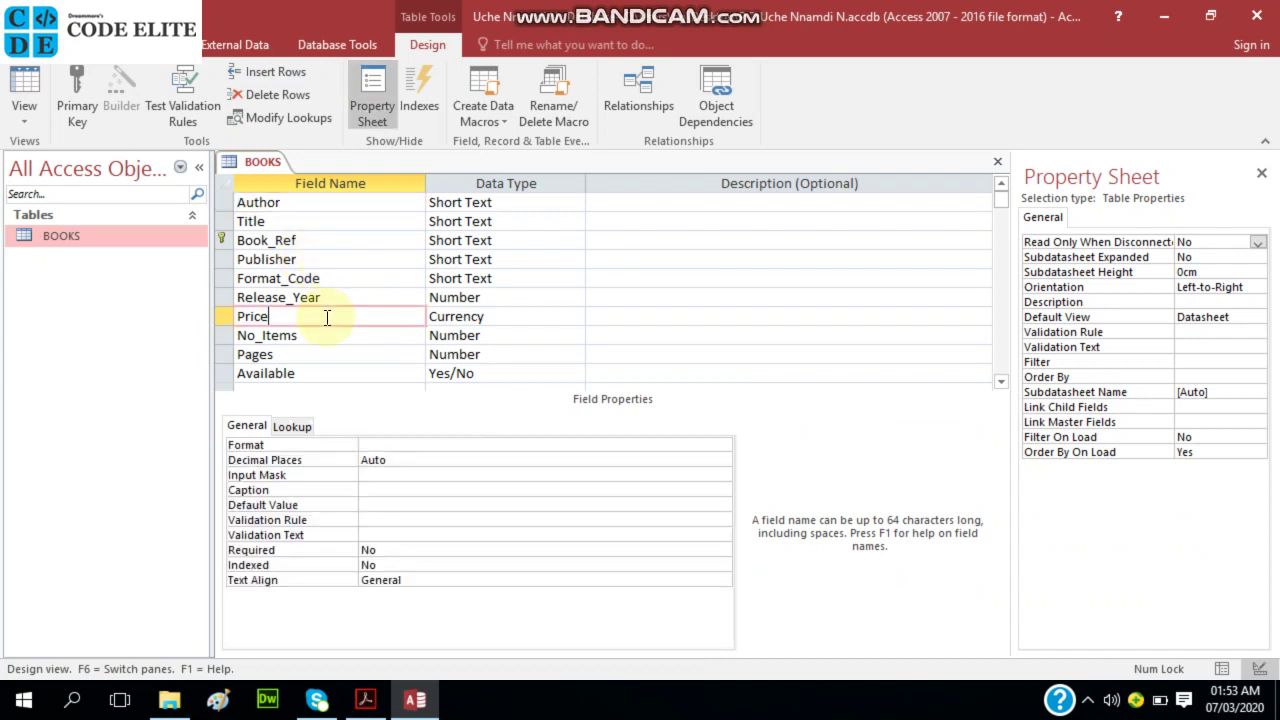
click(404, 447)
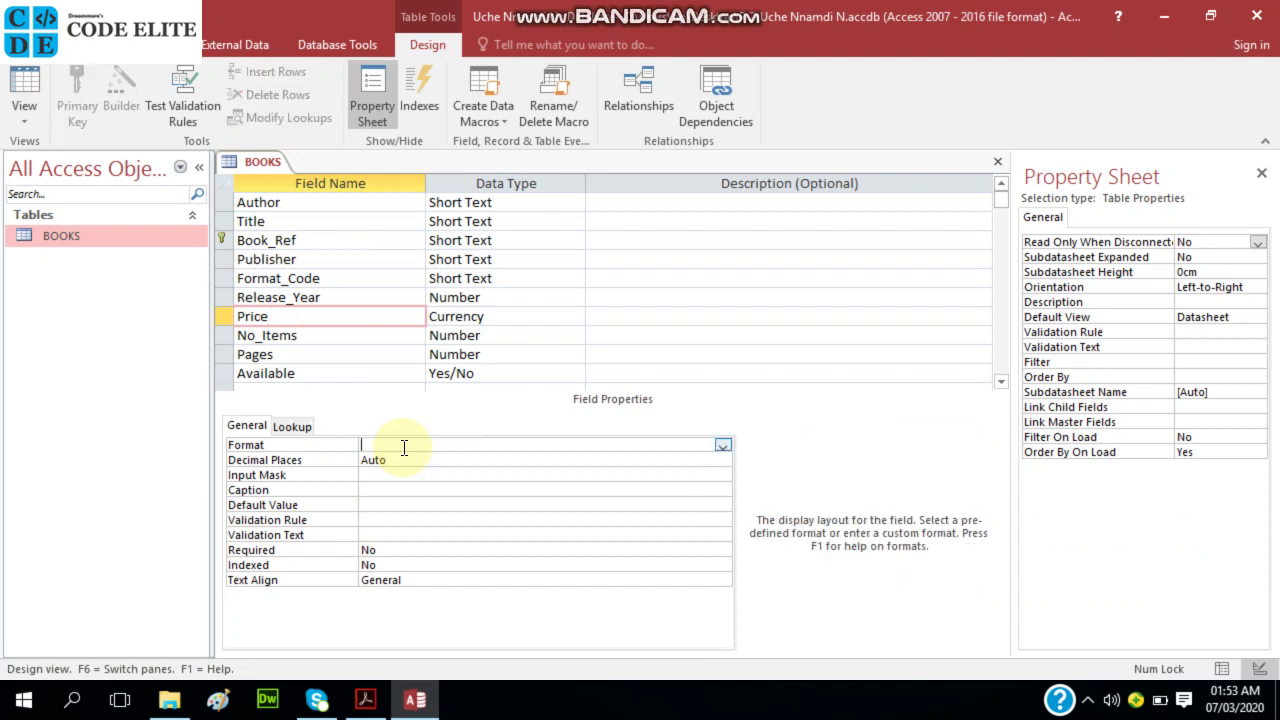
click(723, 446)
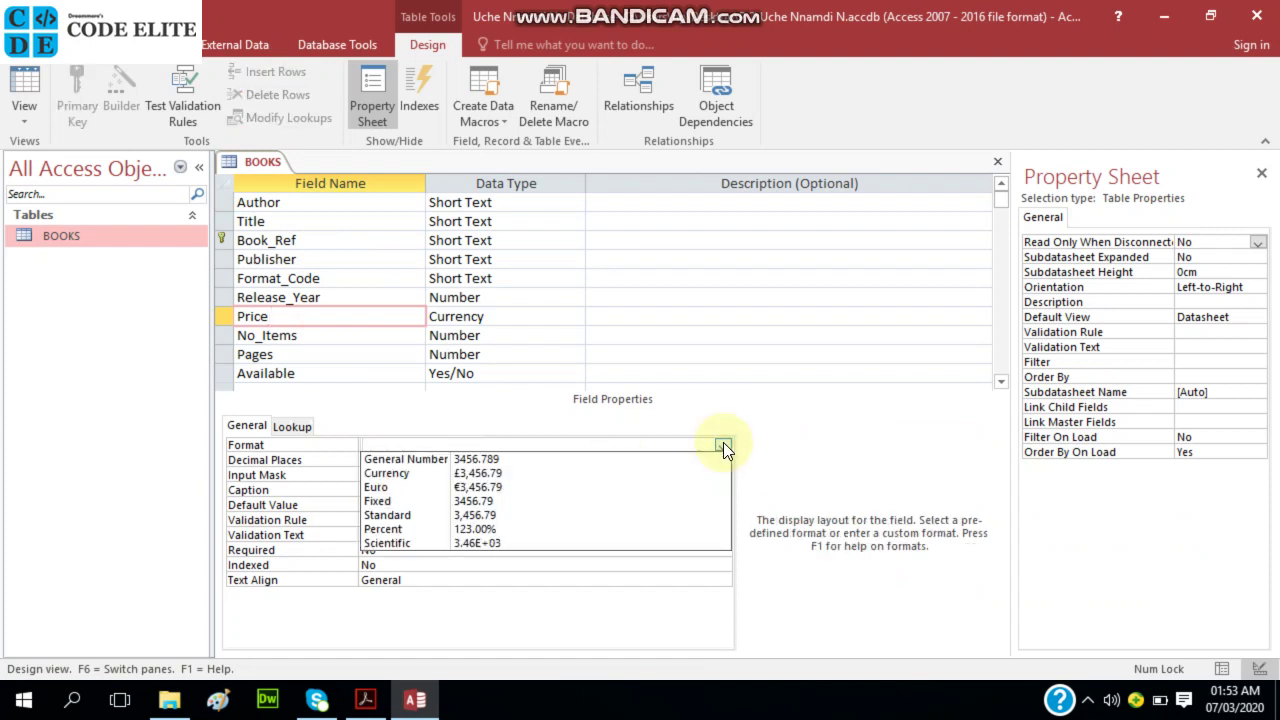
click(537, 475)
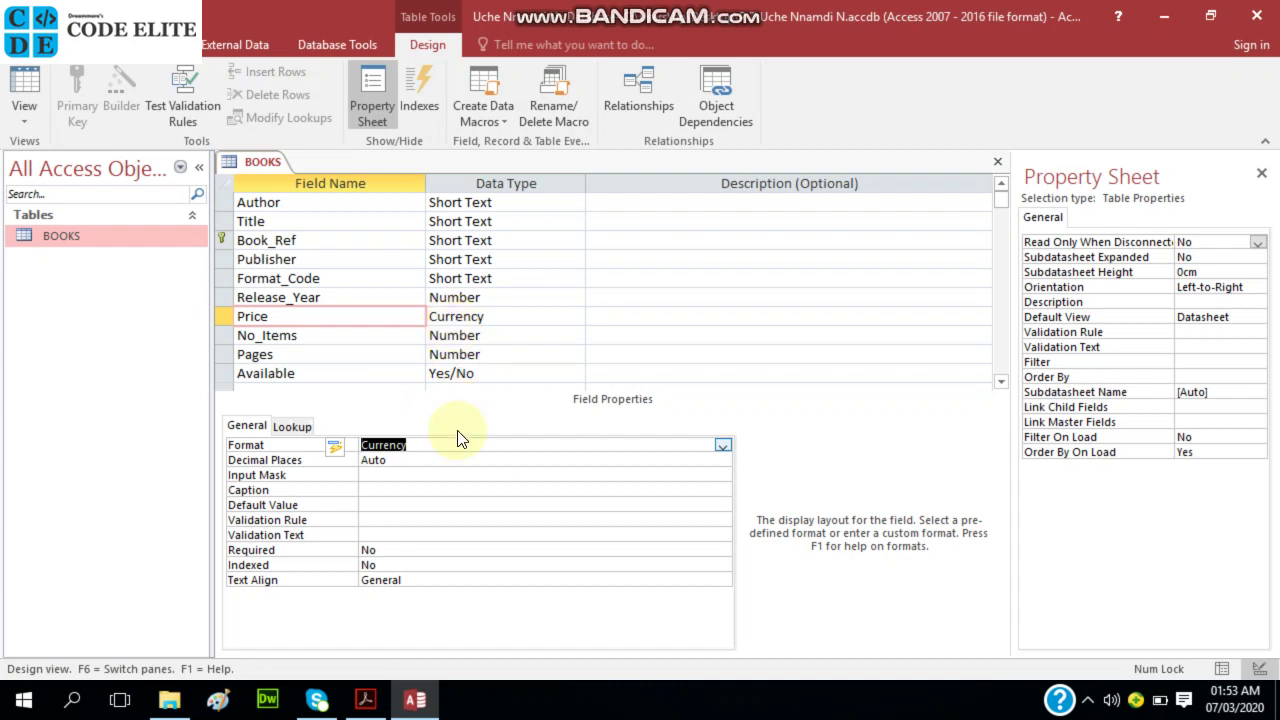
click(455, 462)
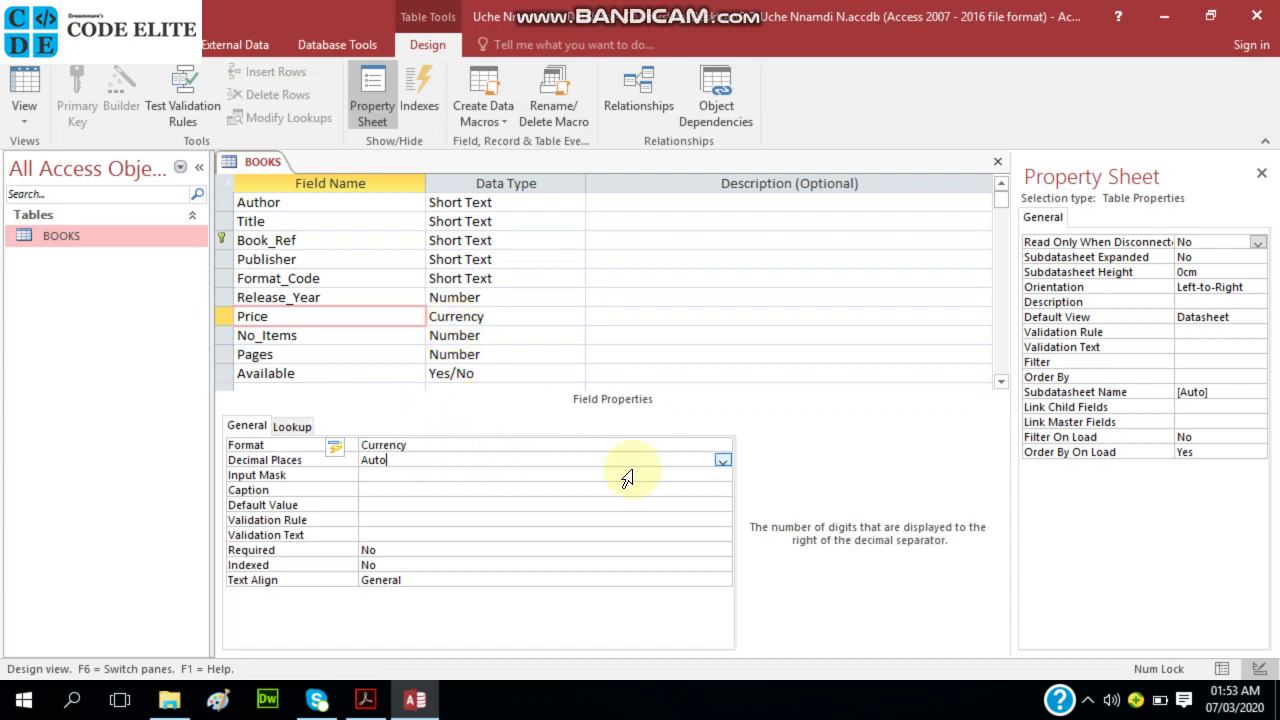
click(724, 458)
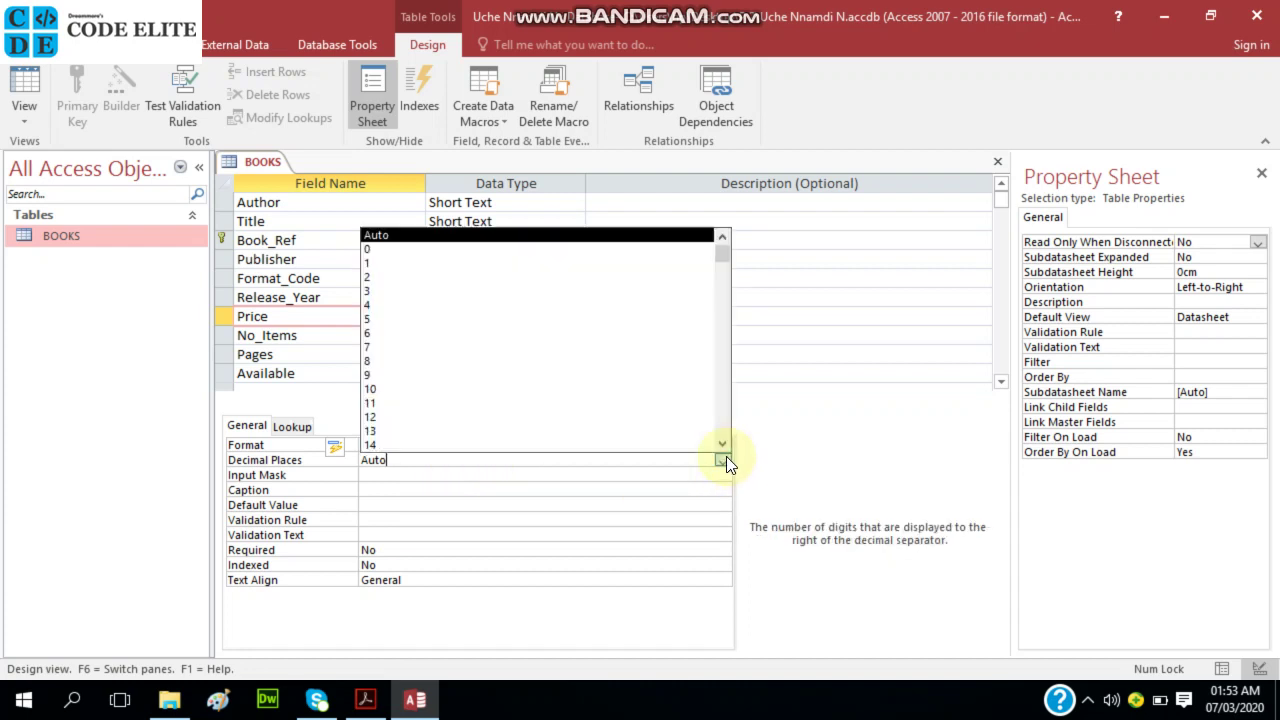
click(476, 280)
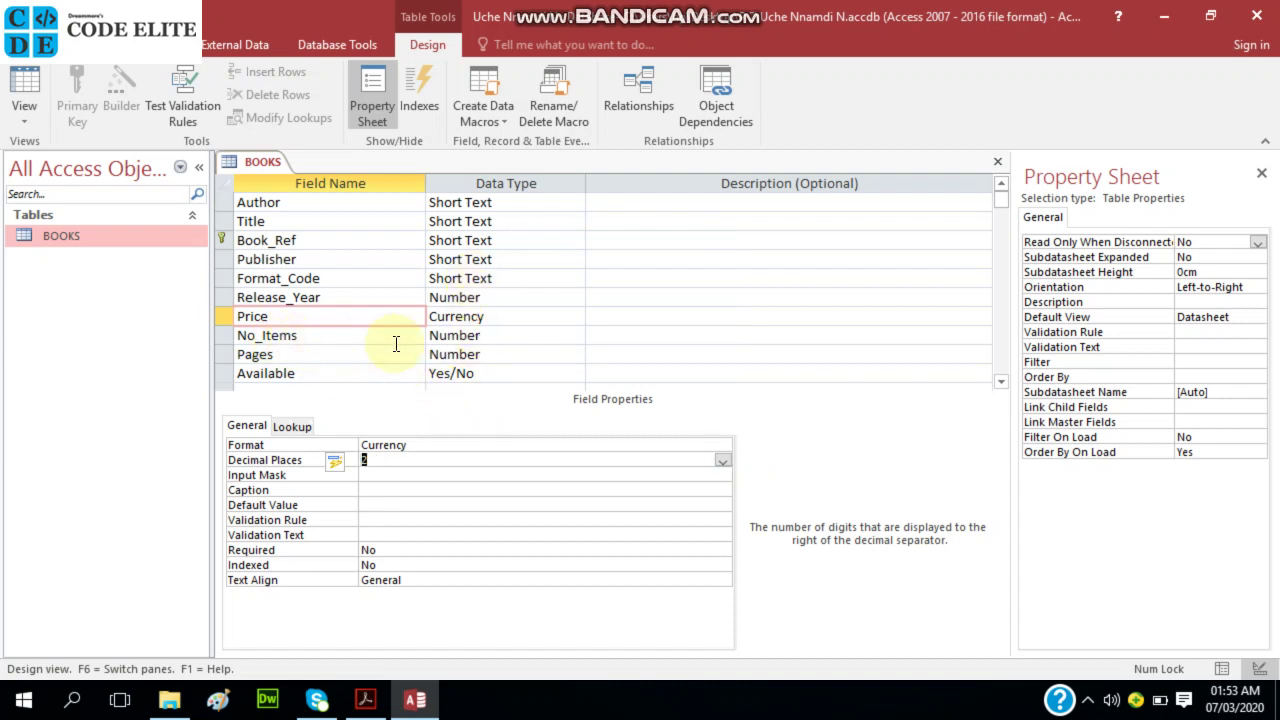
- Set the Available field's display format to Yes/No
click(428, 444)
click(718, 444)
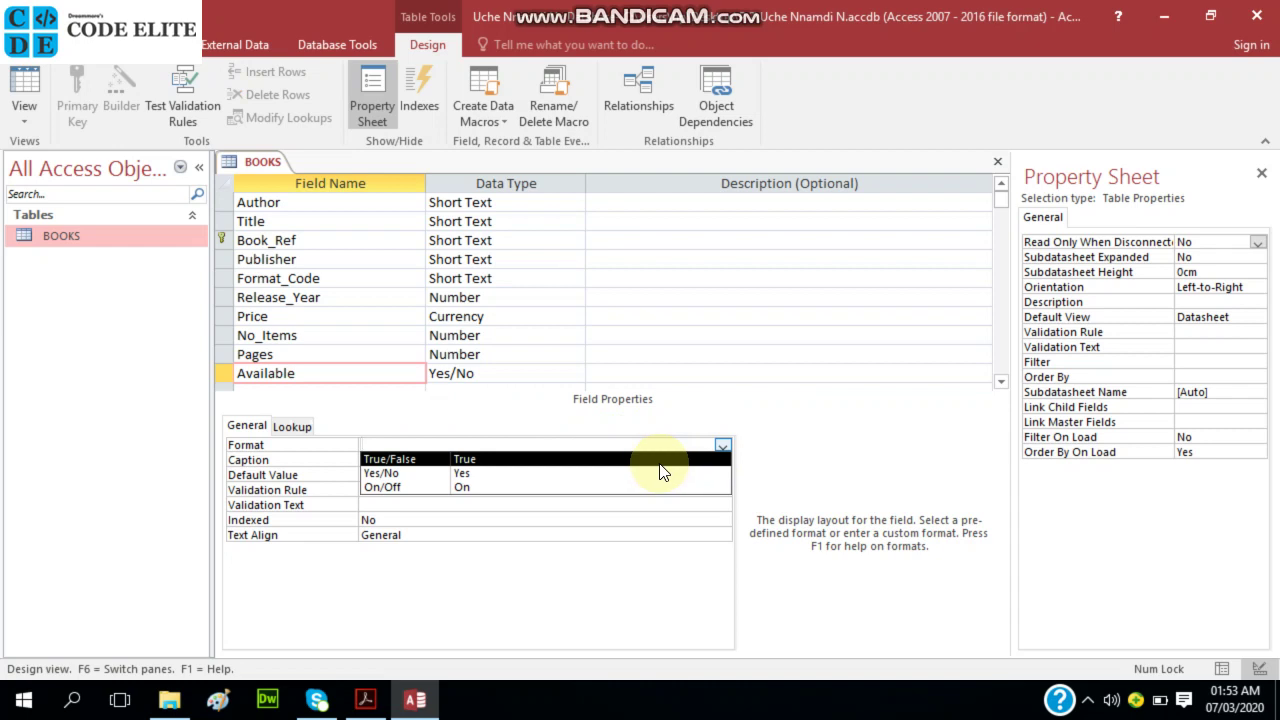
click(660, 465)
click(720, 446)
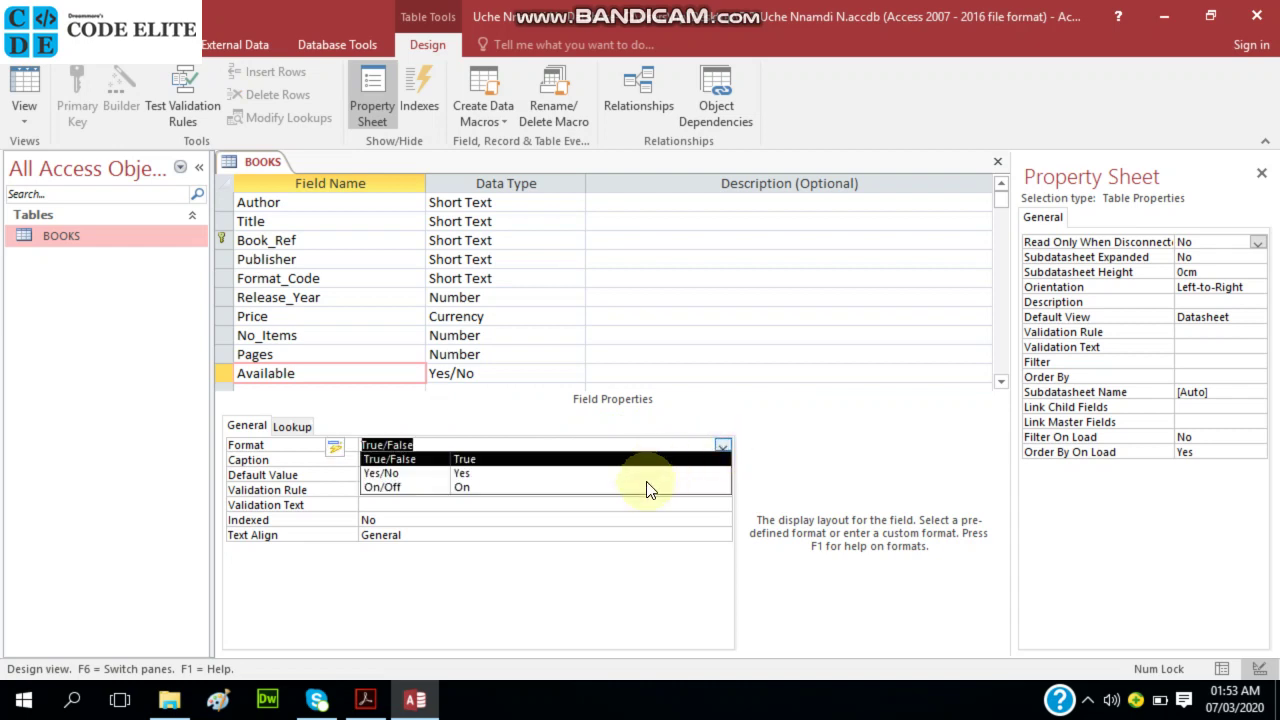
click(637, 473)
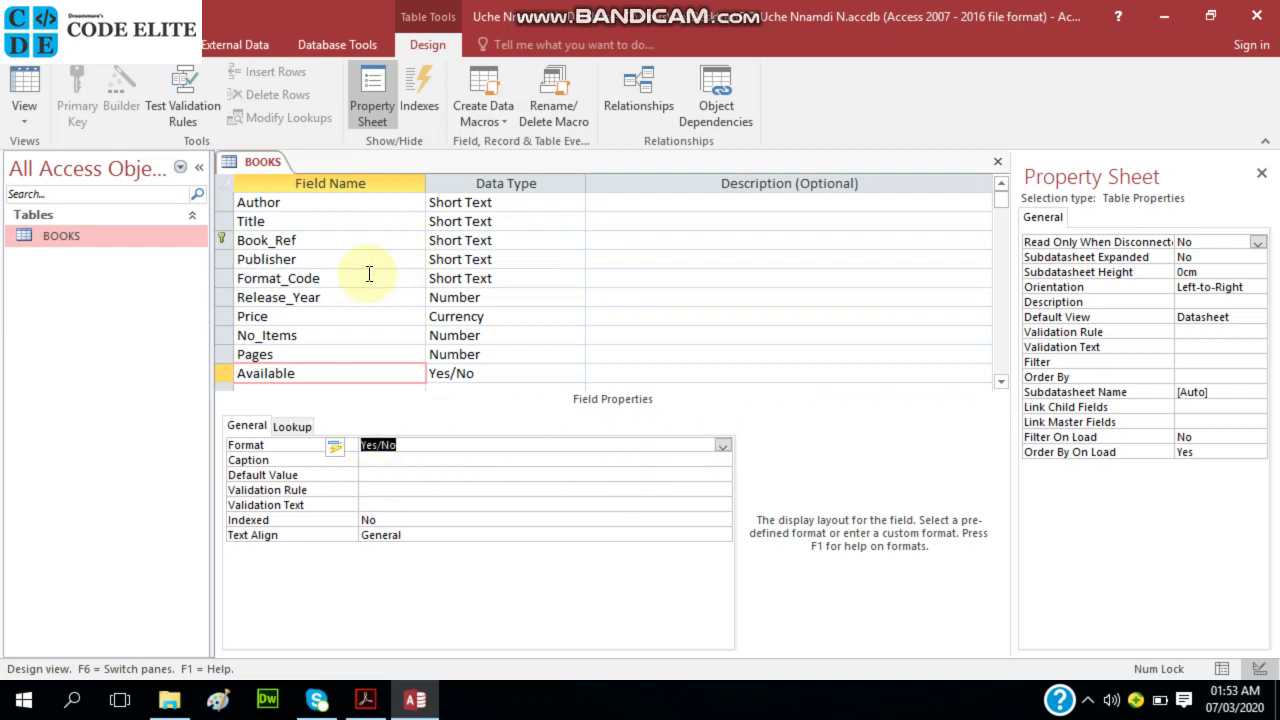
- Examine the display control choices in the Available field's lookup properties and leave Text Box selected
click(297, 427)
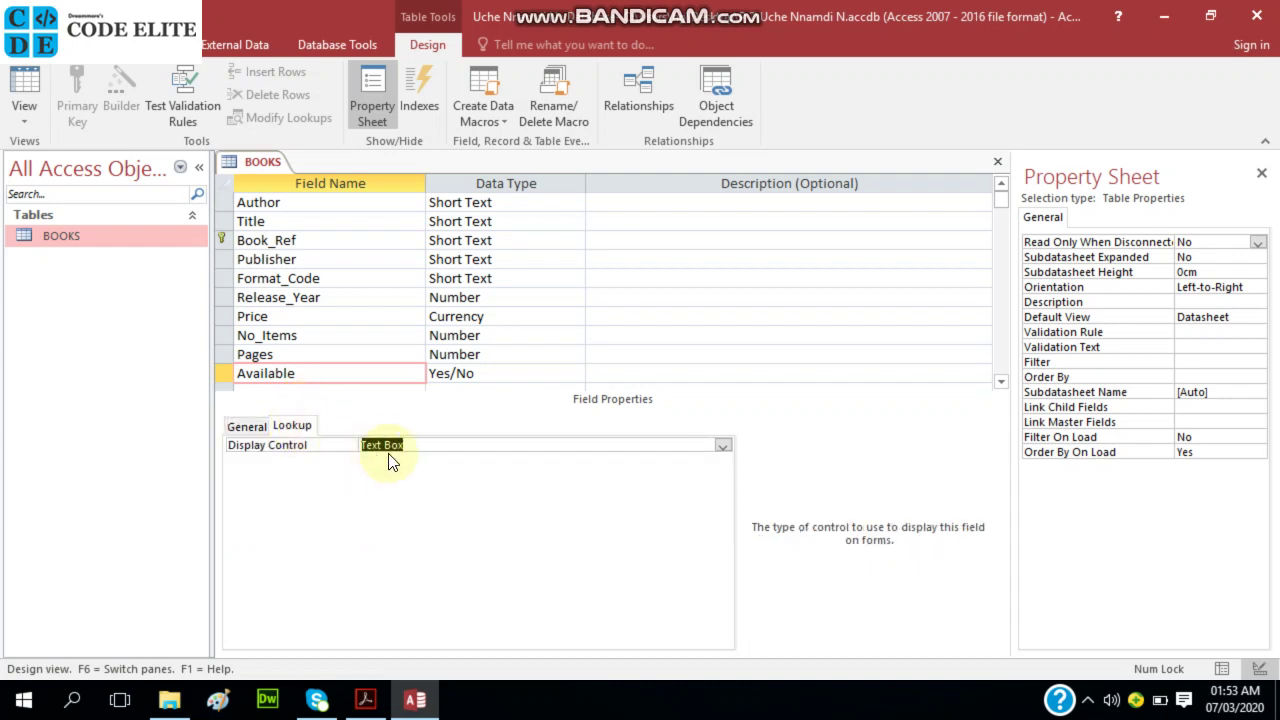
click(722, 446)
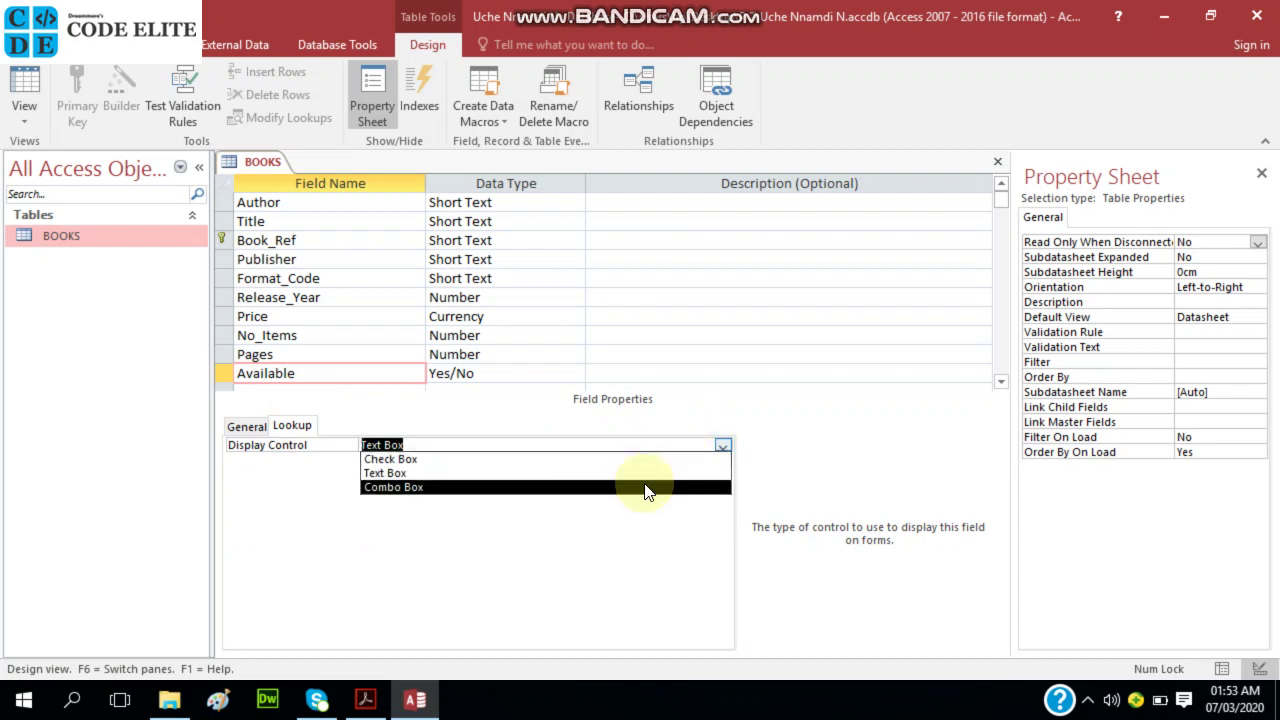
click(378, 357)
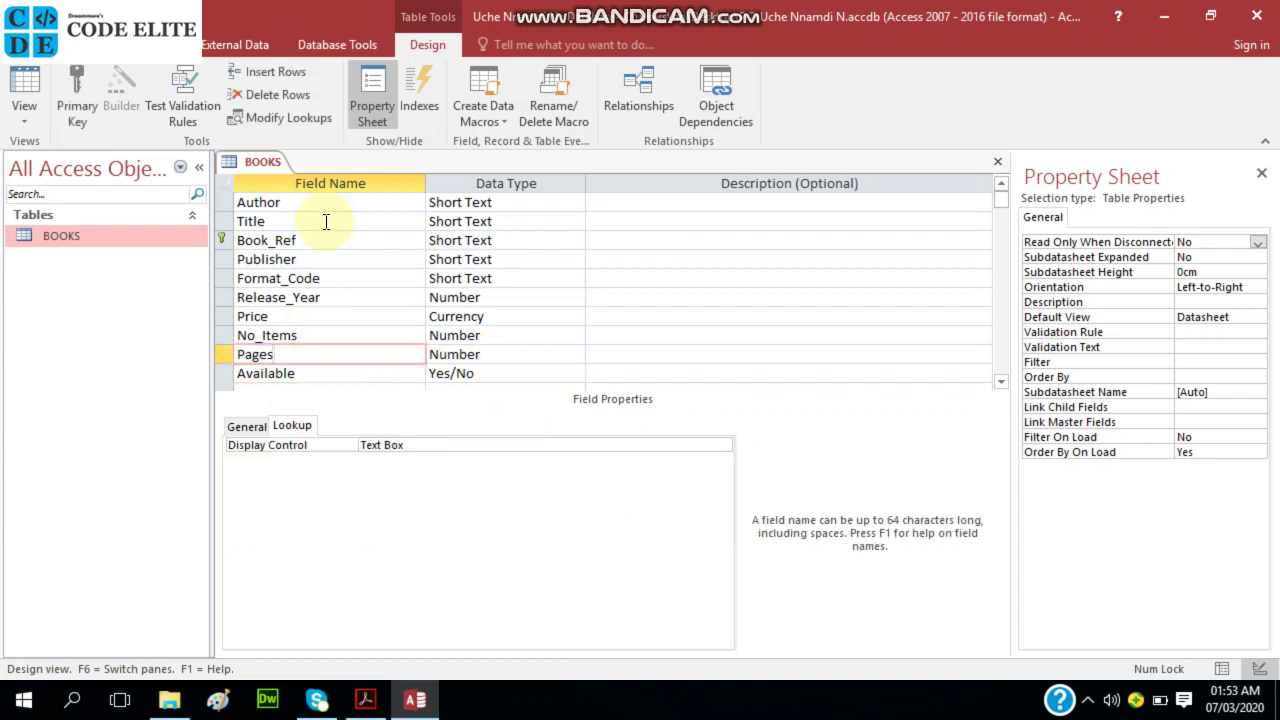
- Save the BOOKS table design and check the Available column's values in datasheet view
right_click(271, 162)
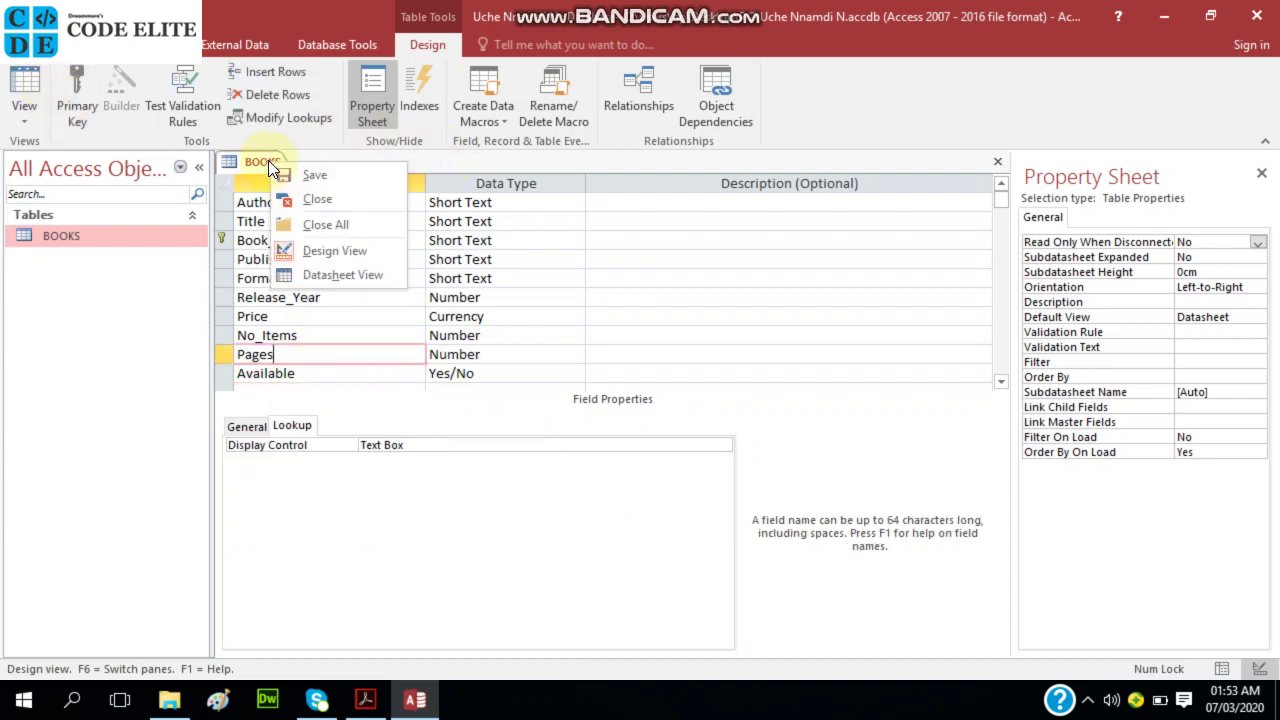
click(312, 178)
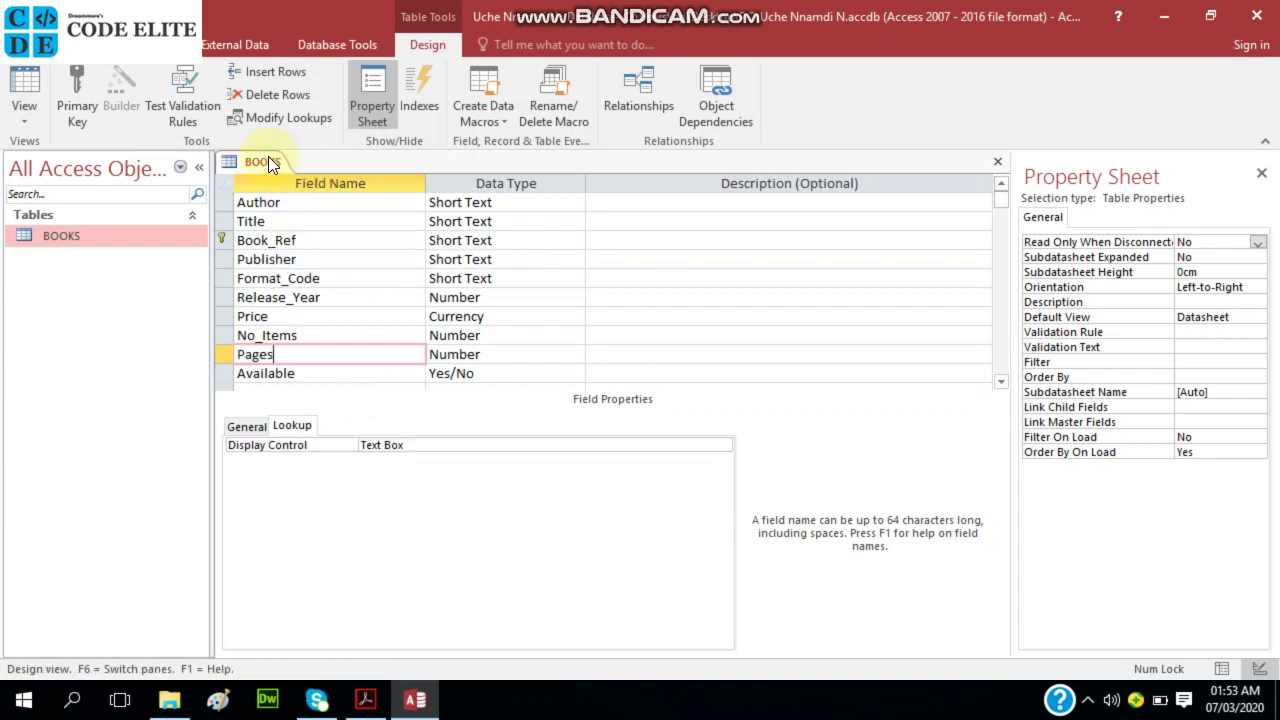
right_click(268, 157)
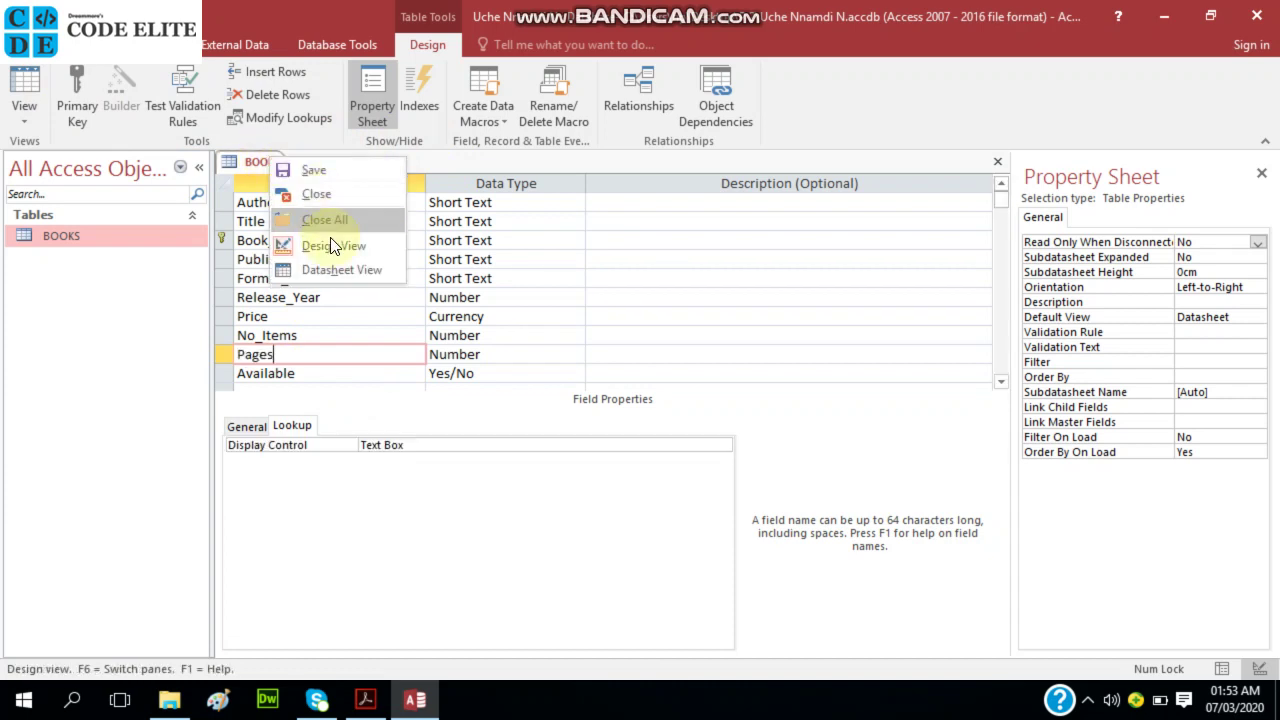
click(339, 266)
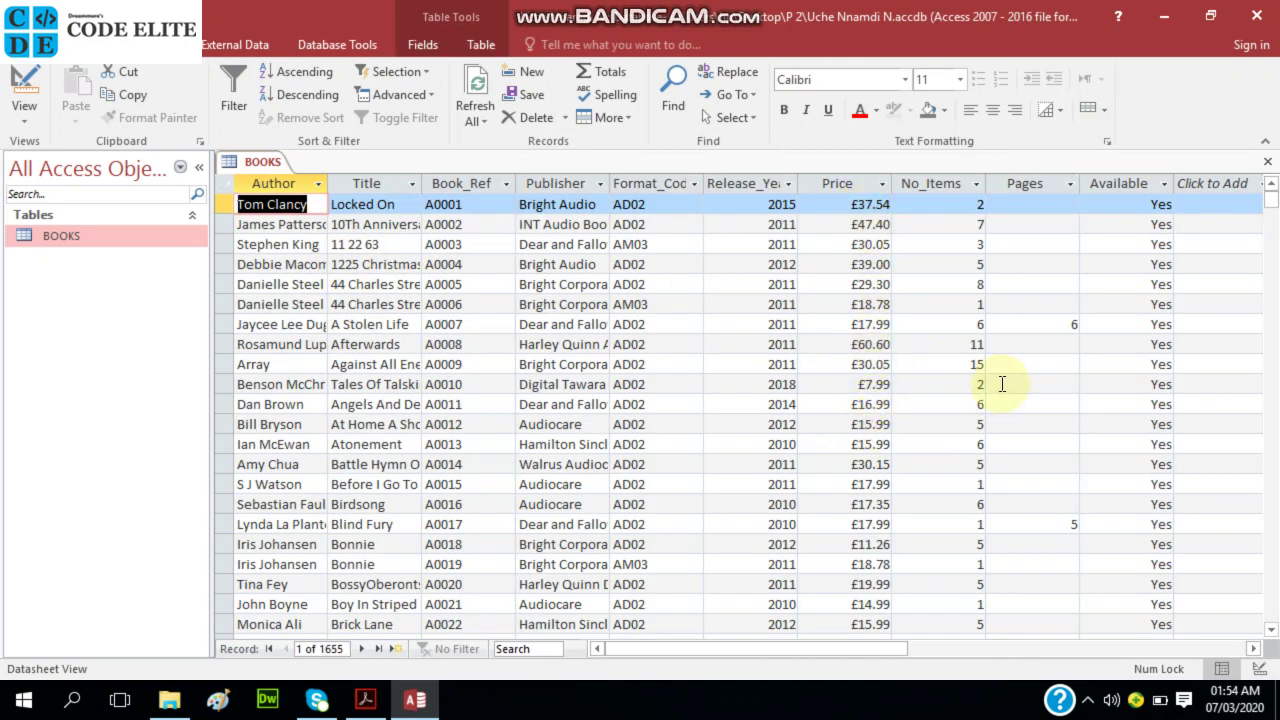
scroll(1125, 410, down, 20)
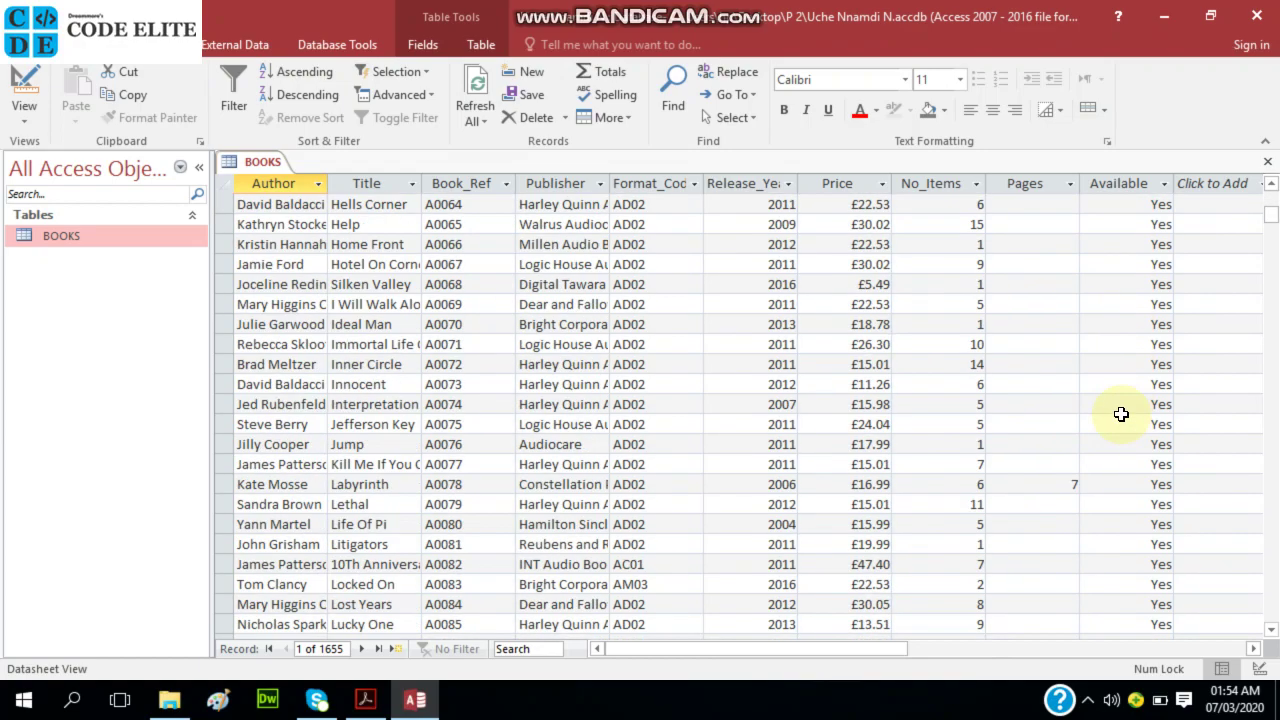
scroll(1121, 414, down, 20)
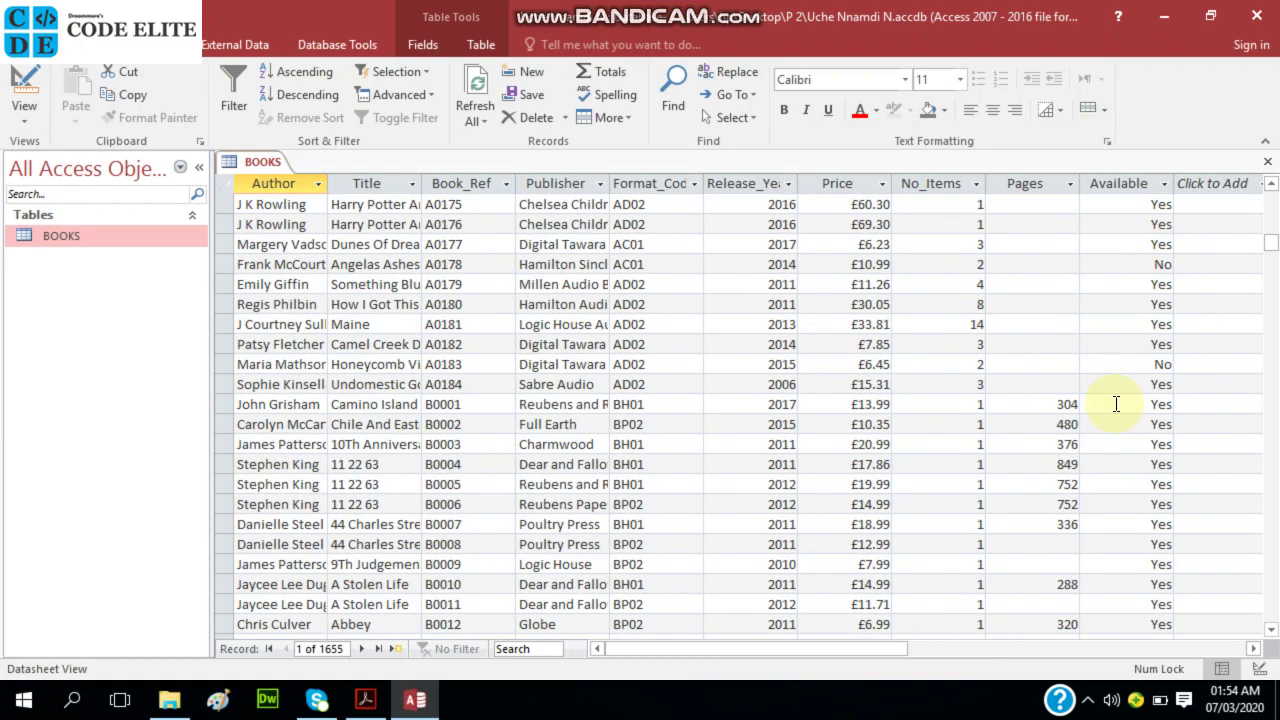
scroll(1116, 404, up, 20)
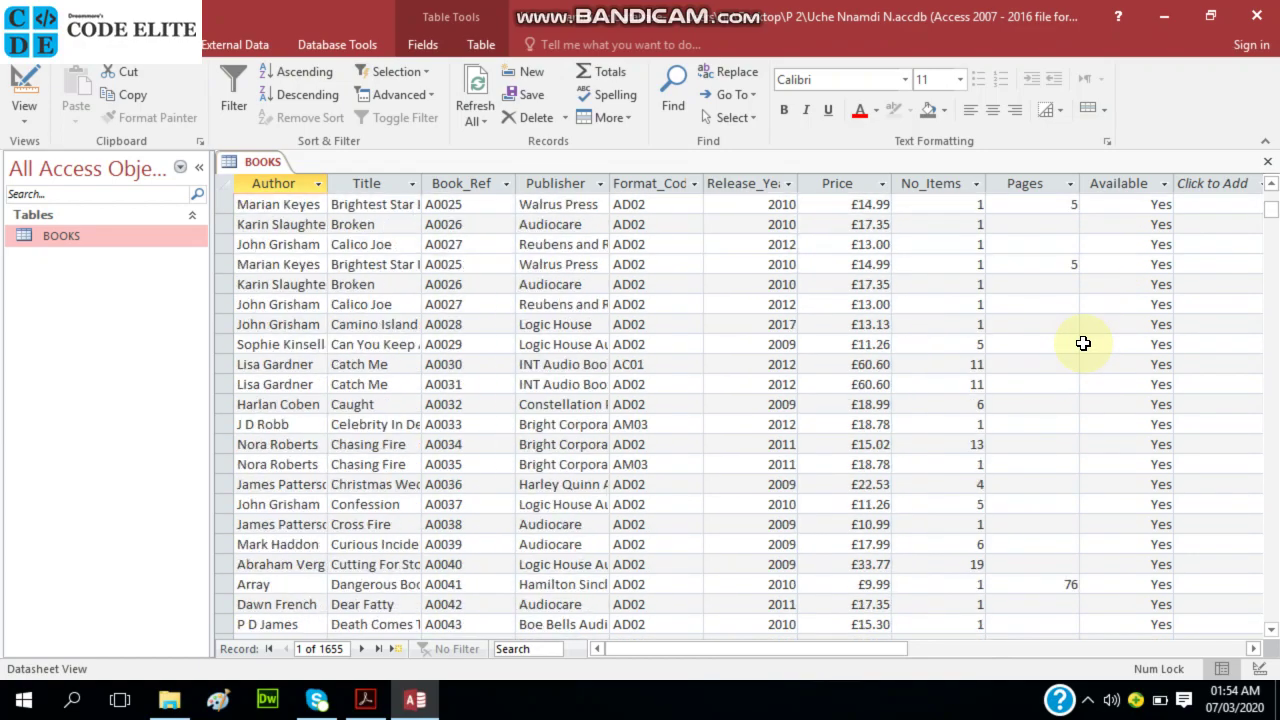
scroll(1083, 343, up, 8)
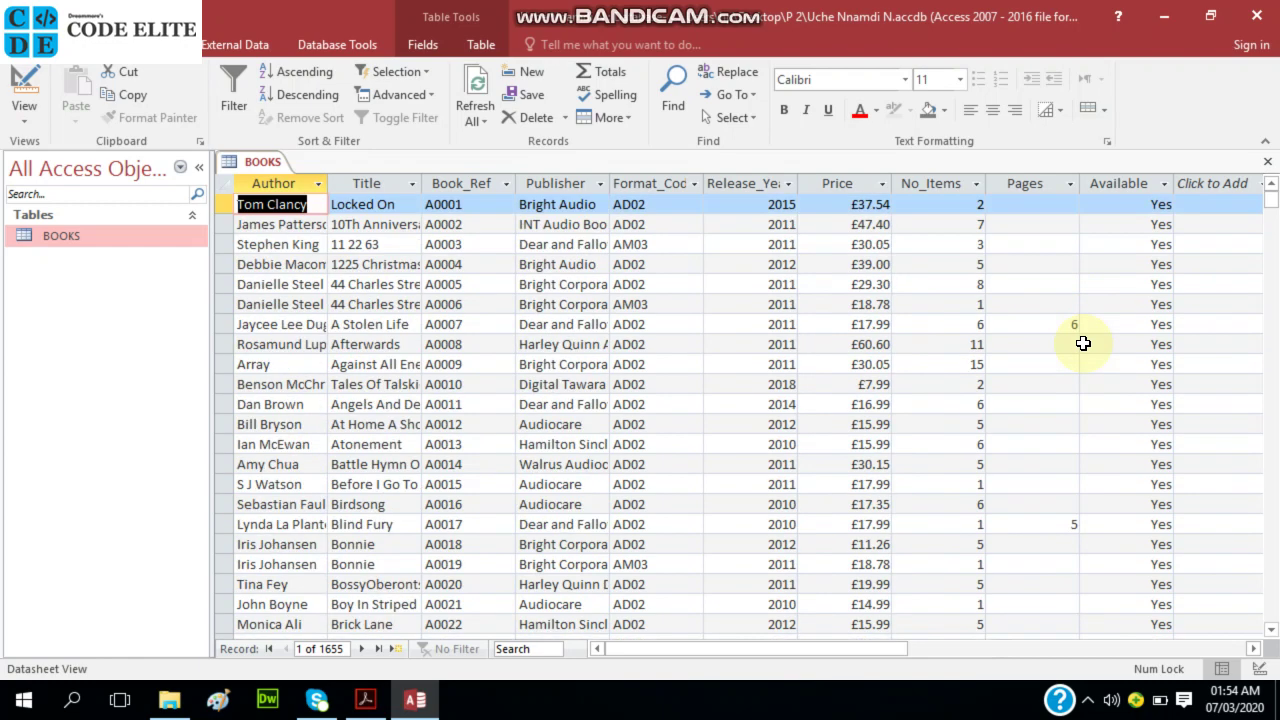
- Switch to the exam paper in Acrobat Reader and read the Evidence 6 requirement below the field table
click(385, 703)
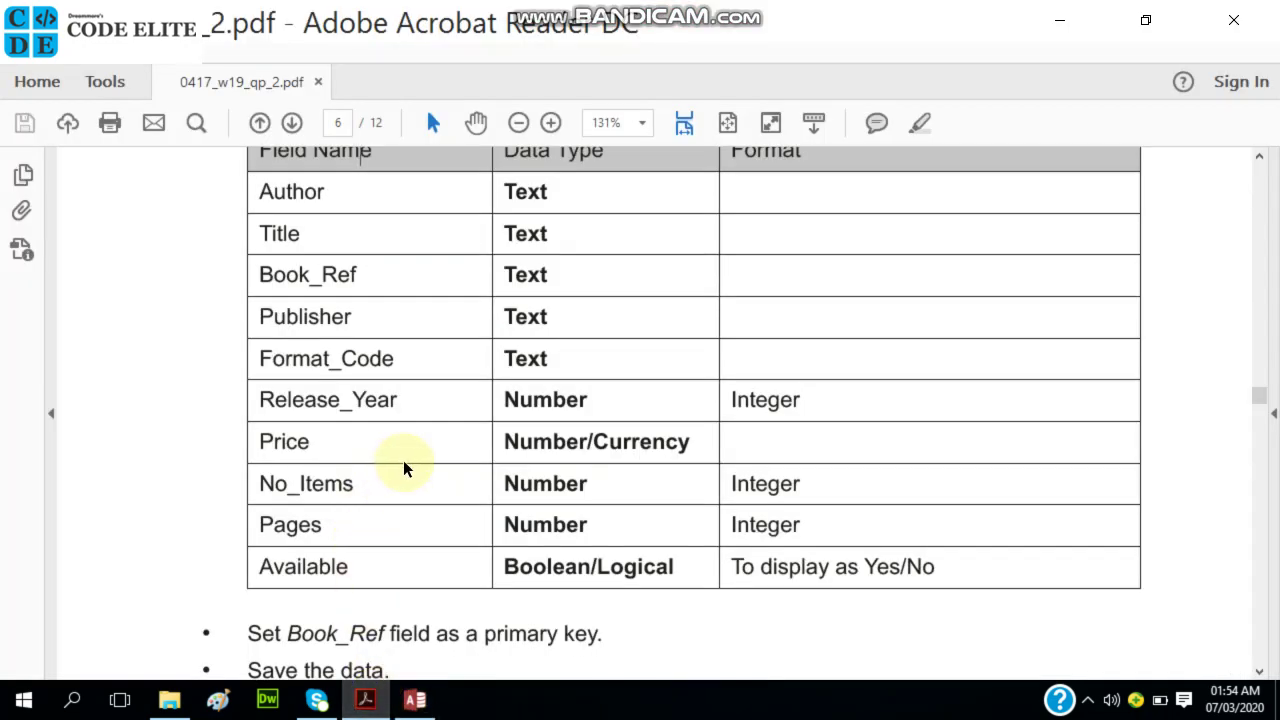
scroll(402, 465, down, 5)
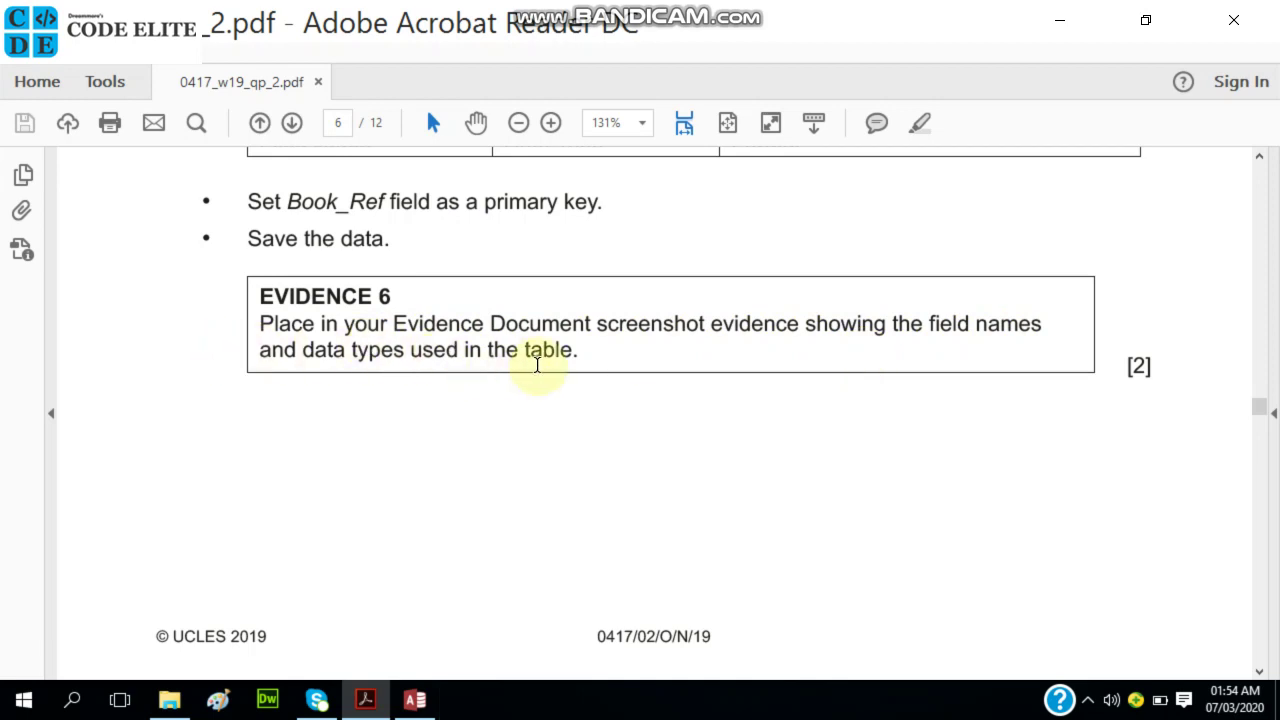
- Switch back to Access, open the BOOKS table in Design View and display the Price field's general properties
click(419, 699)
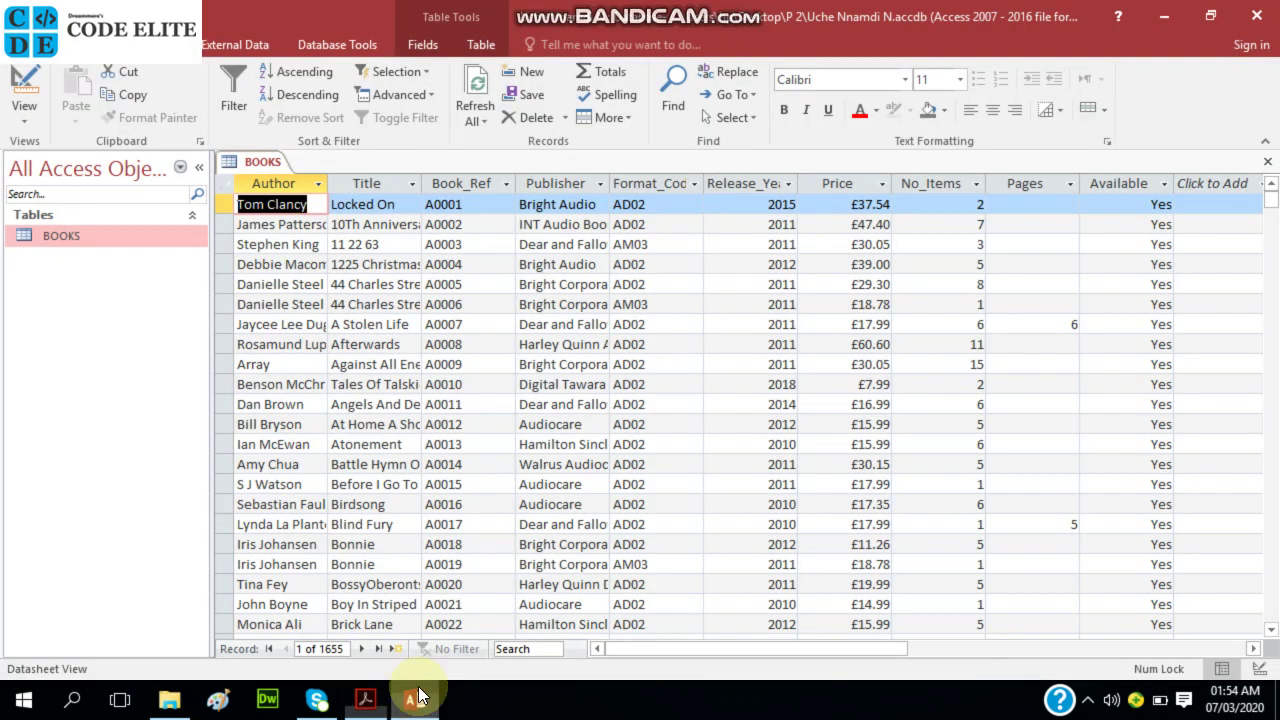
right_click(276, 172)
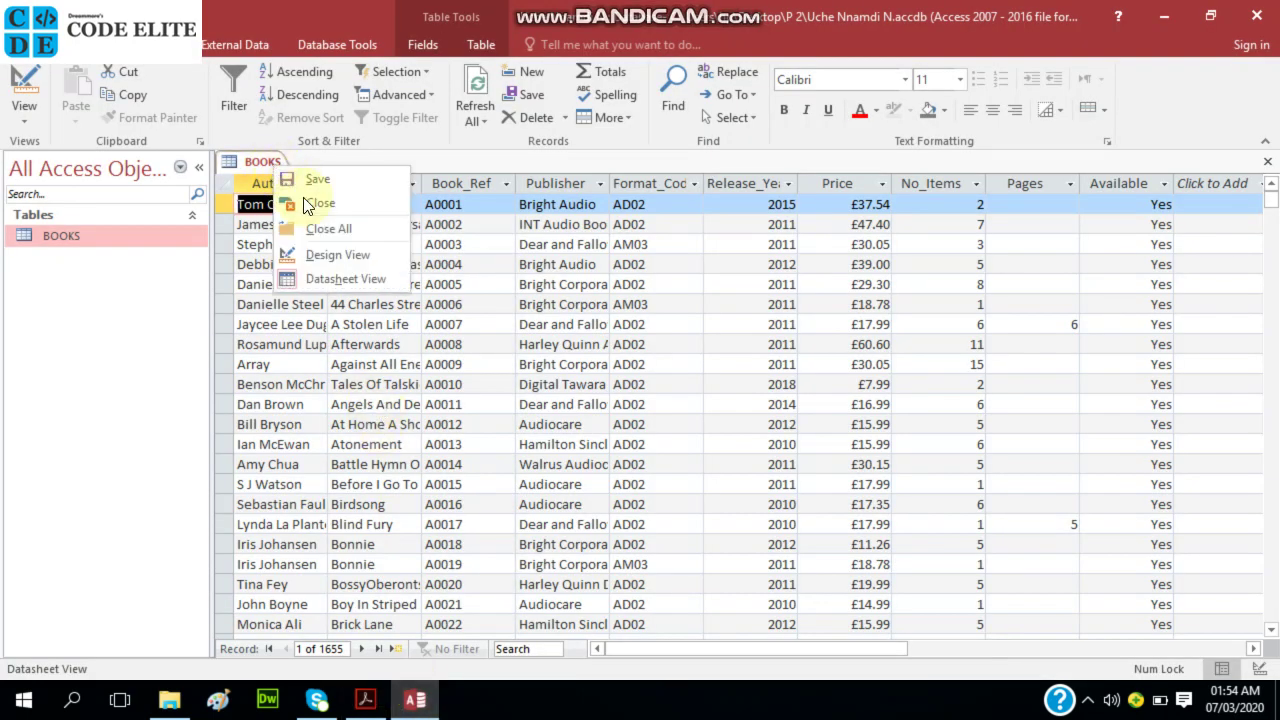
click(330, 246)
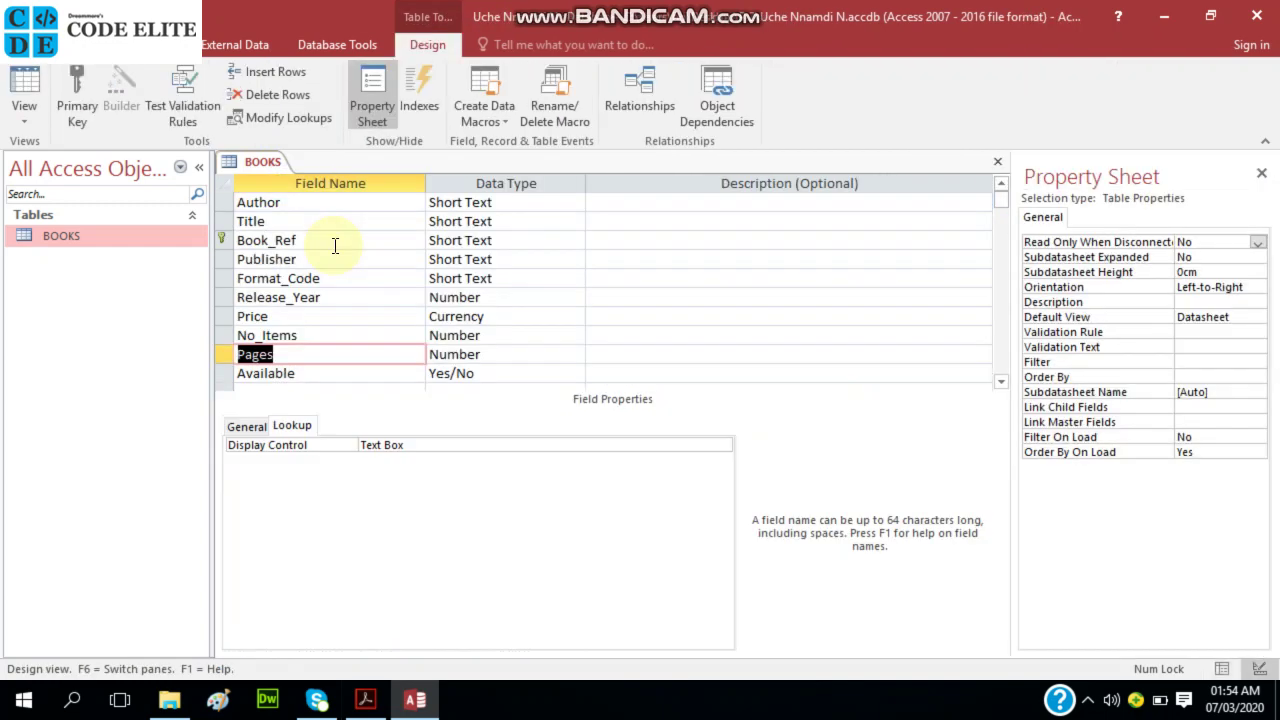
click(290, 315)
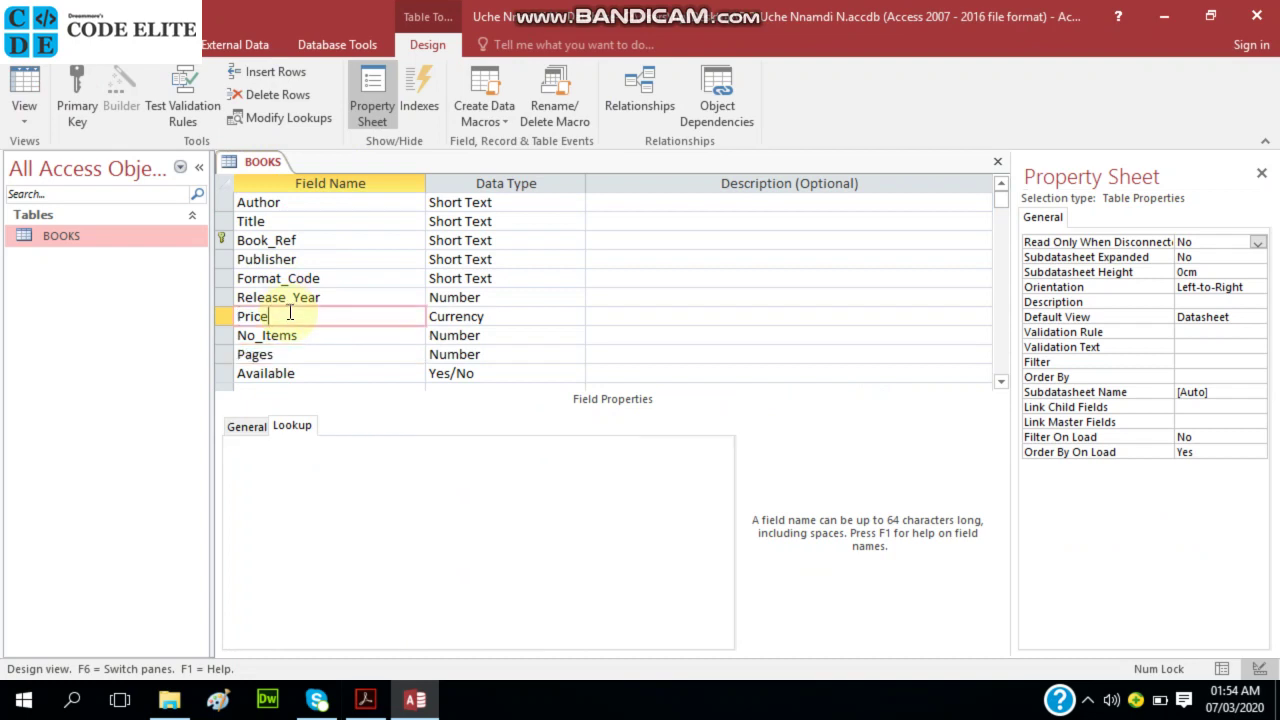
click(250, 426)
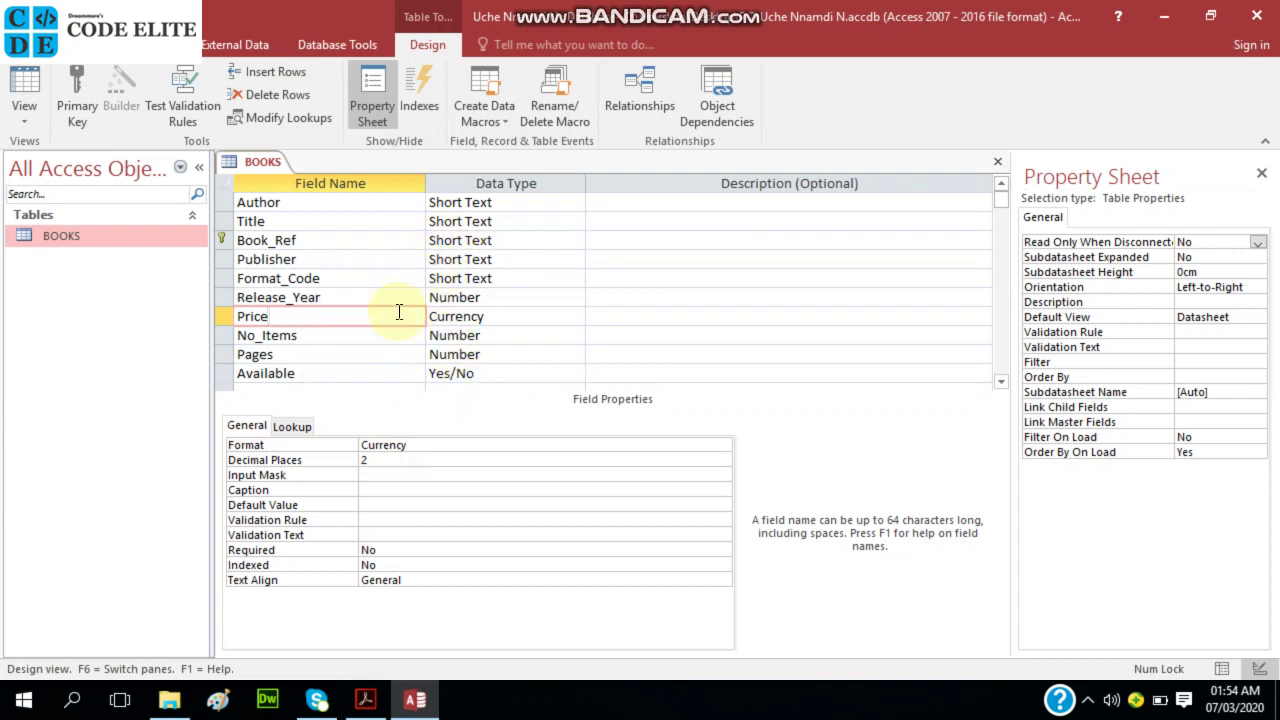
- Open Snipping Tool and capture the BOOKS field names, data types and the Price field's properties
click(72, 700)
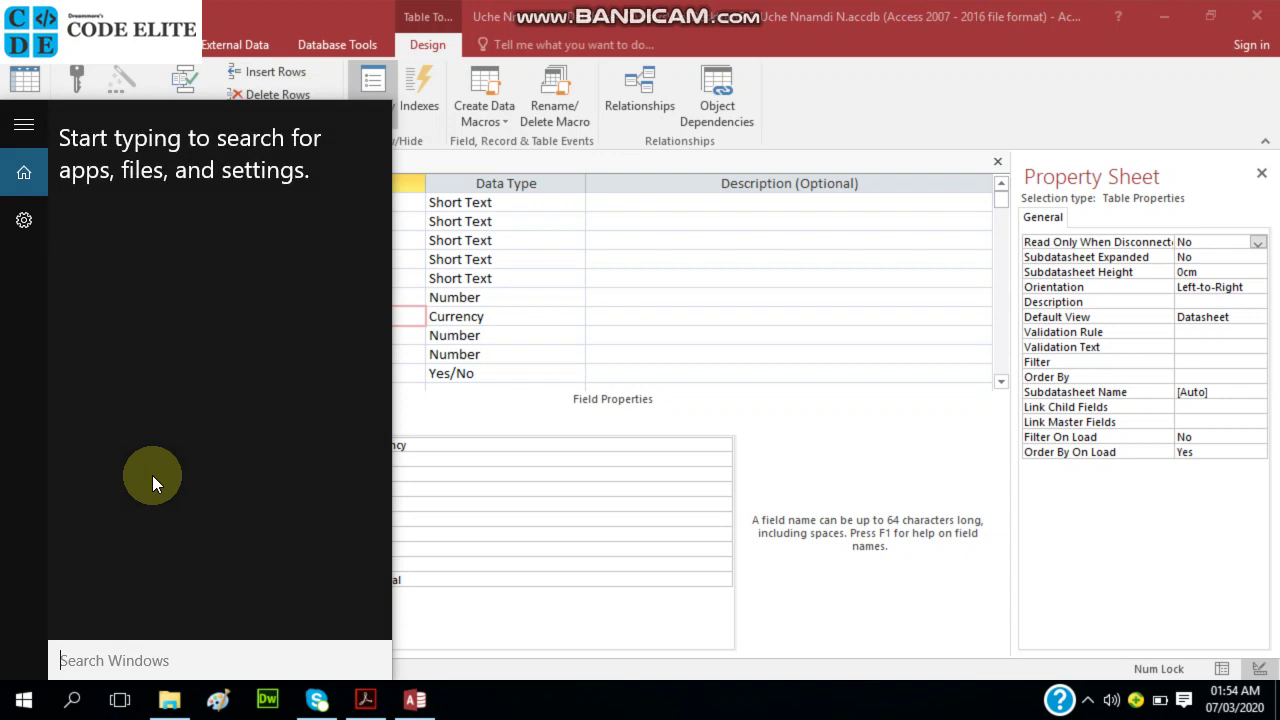
text(snippi)
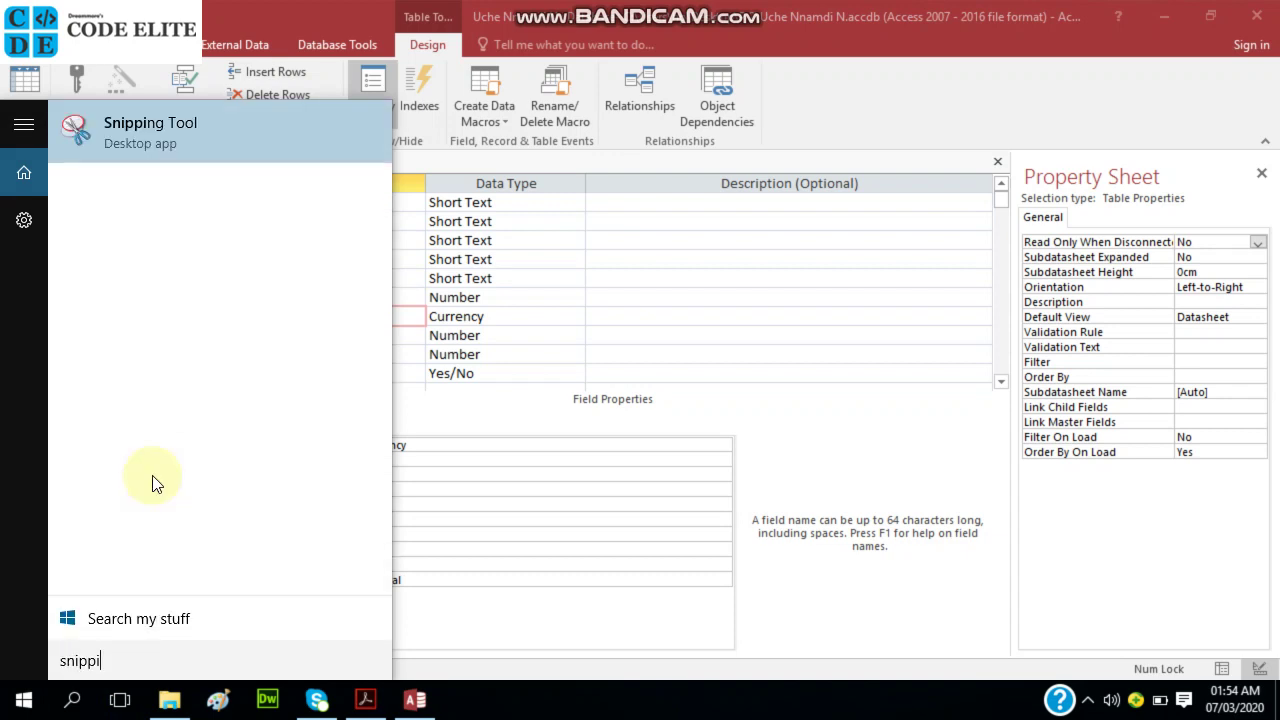
key(Return)
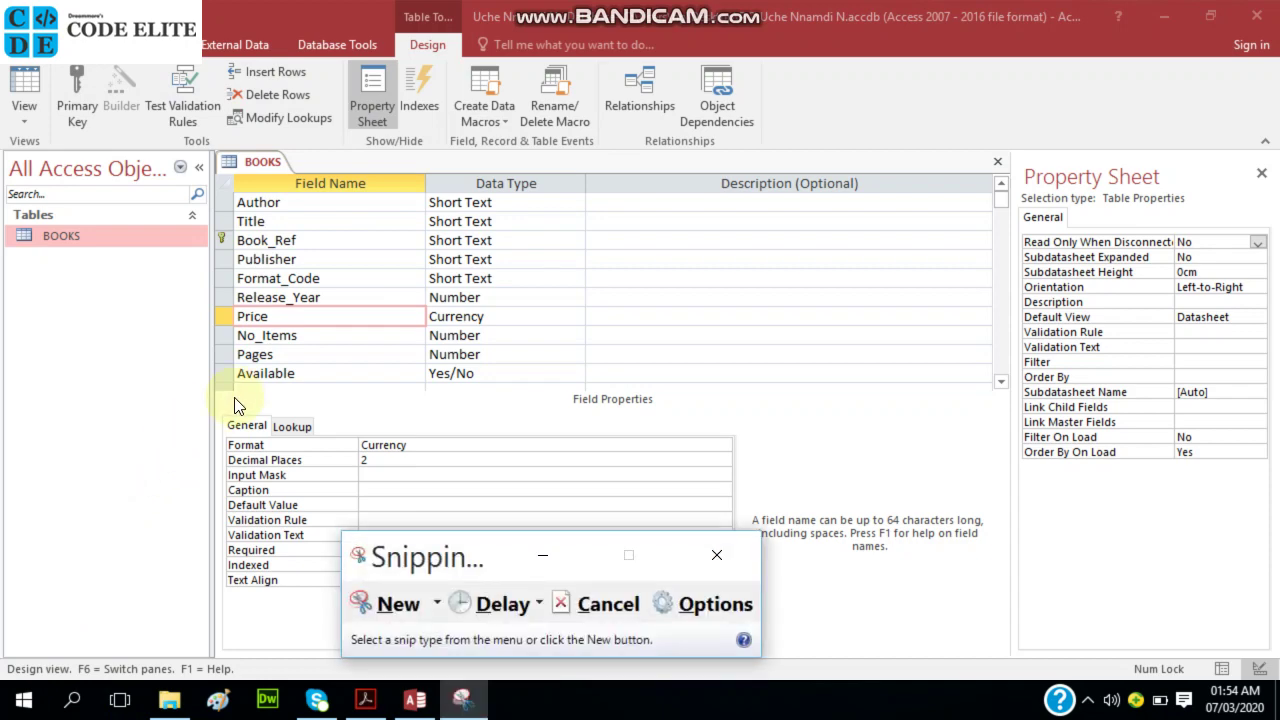
click(362, 604)
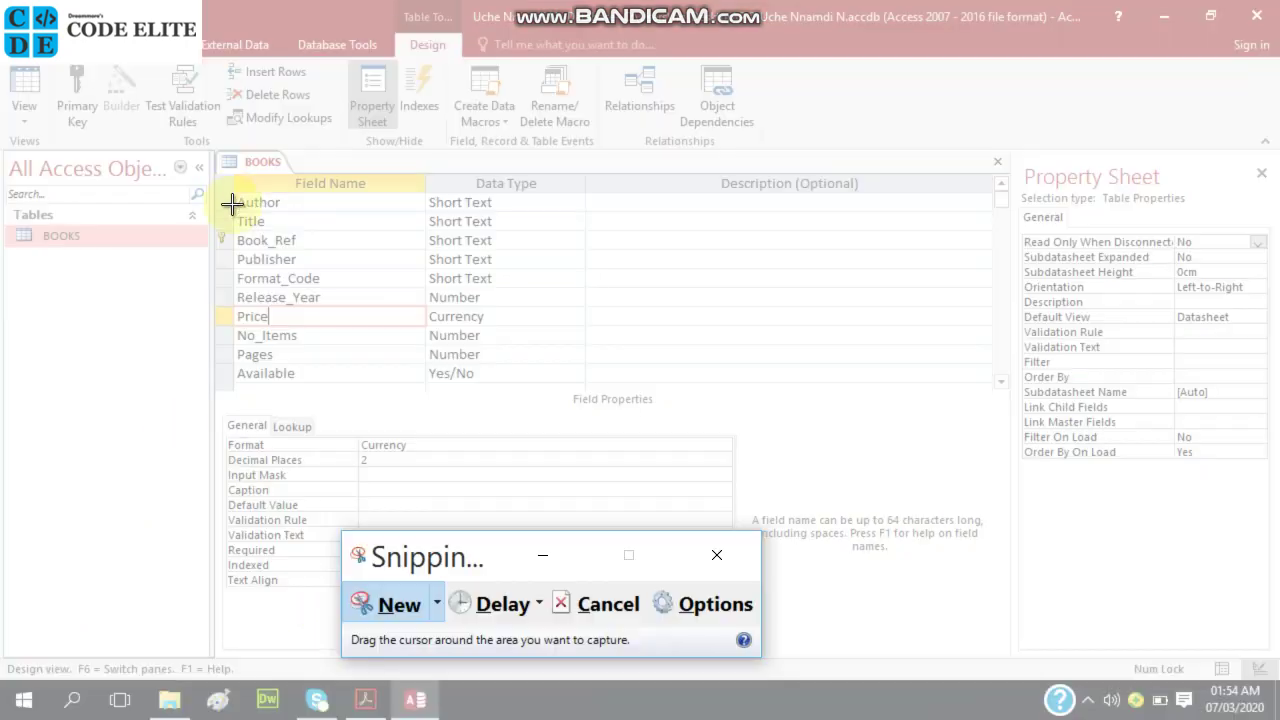
drag(213, 142, 689, 623)
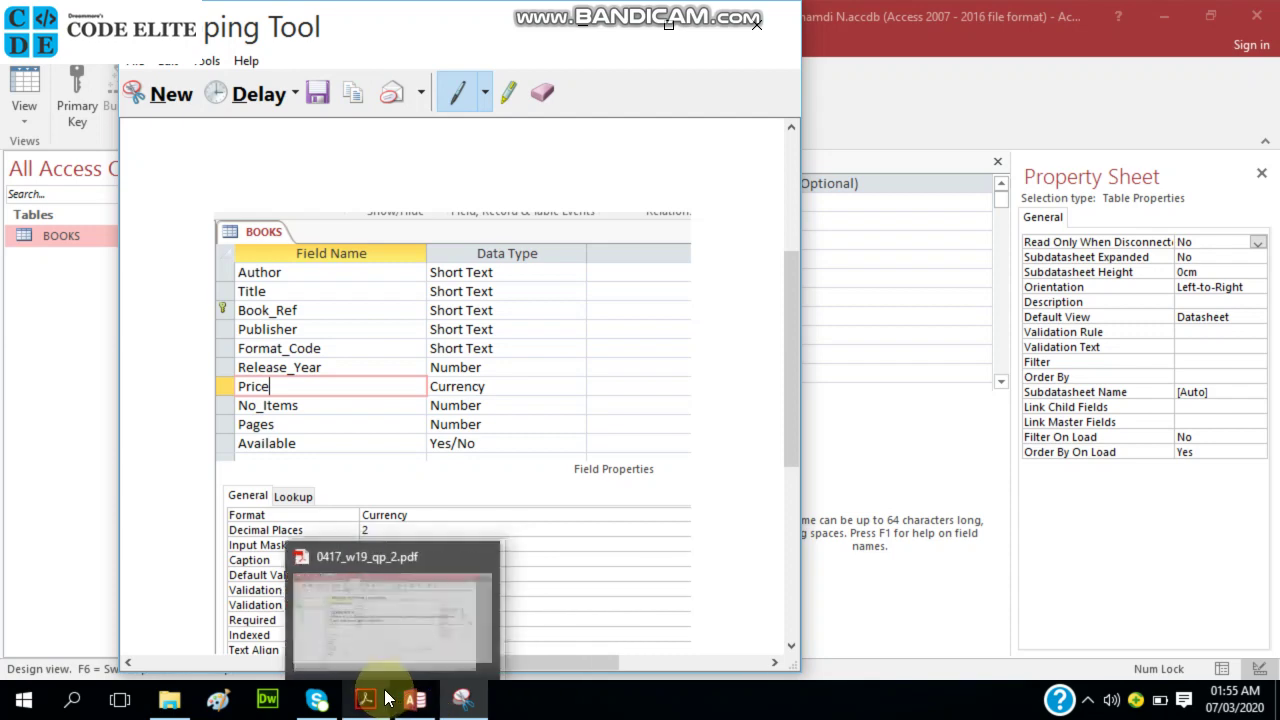
- Locate N219EVIDENCE001 in the P 2 folder, minimise the open windows and read question 24 in the exam paper
mouse_move(172, 704)
click(171, 634)
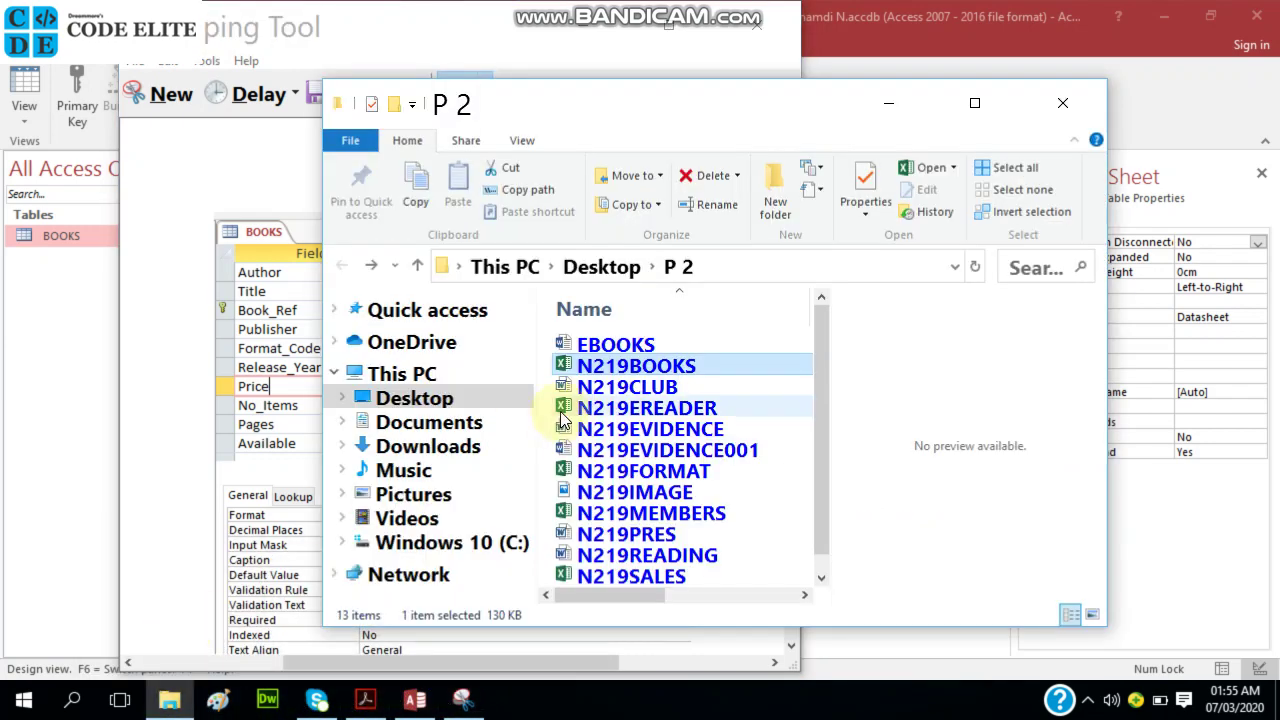
click(657, 370)
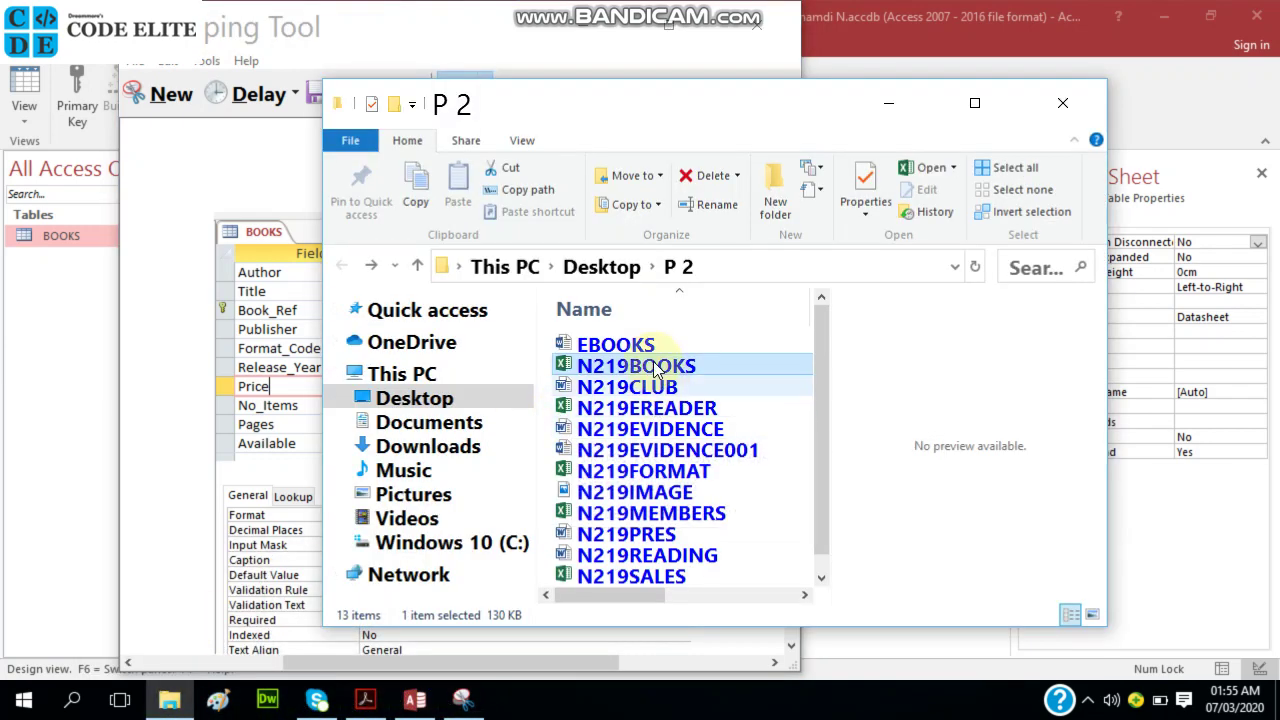
click(670, 452)
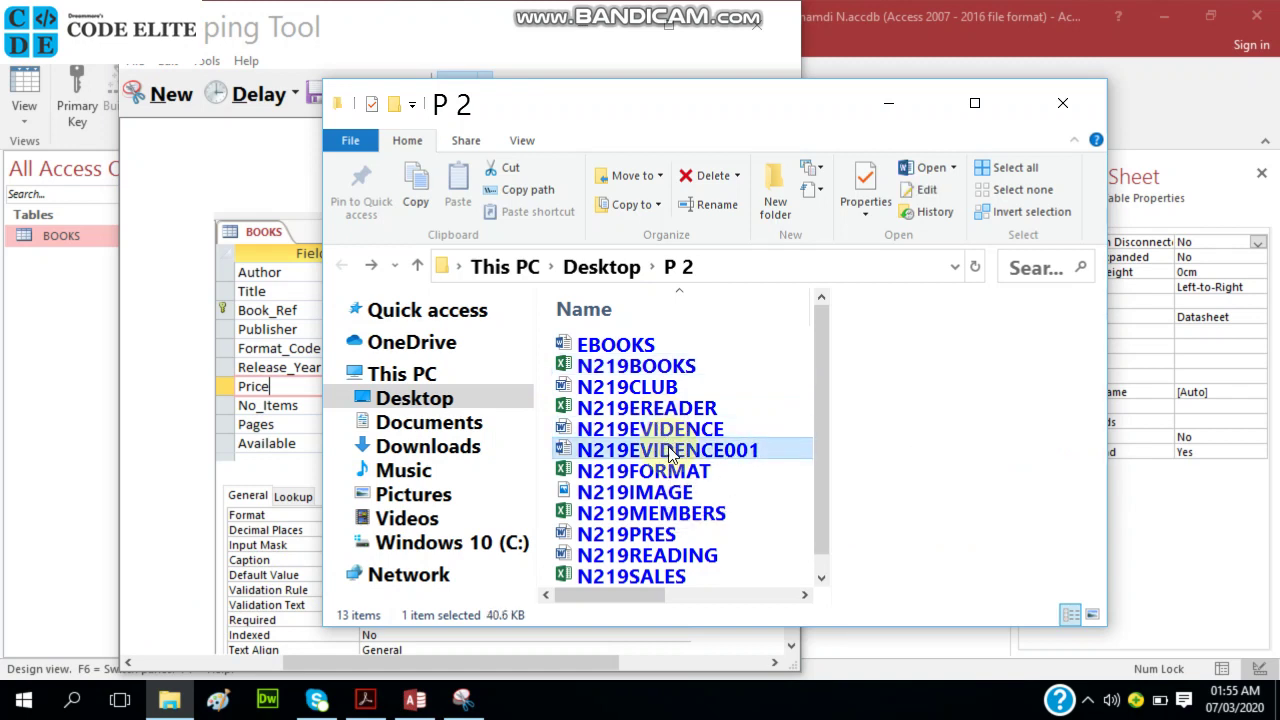
click(999, 24)
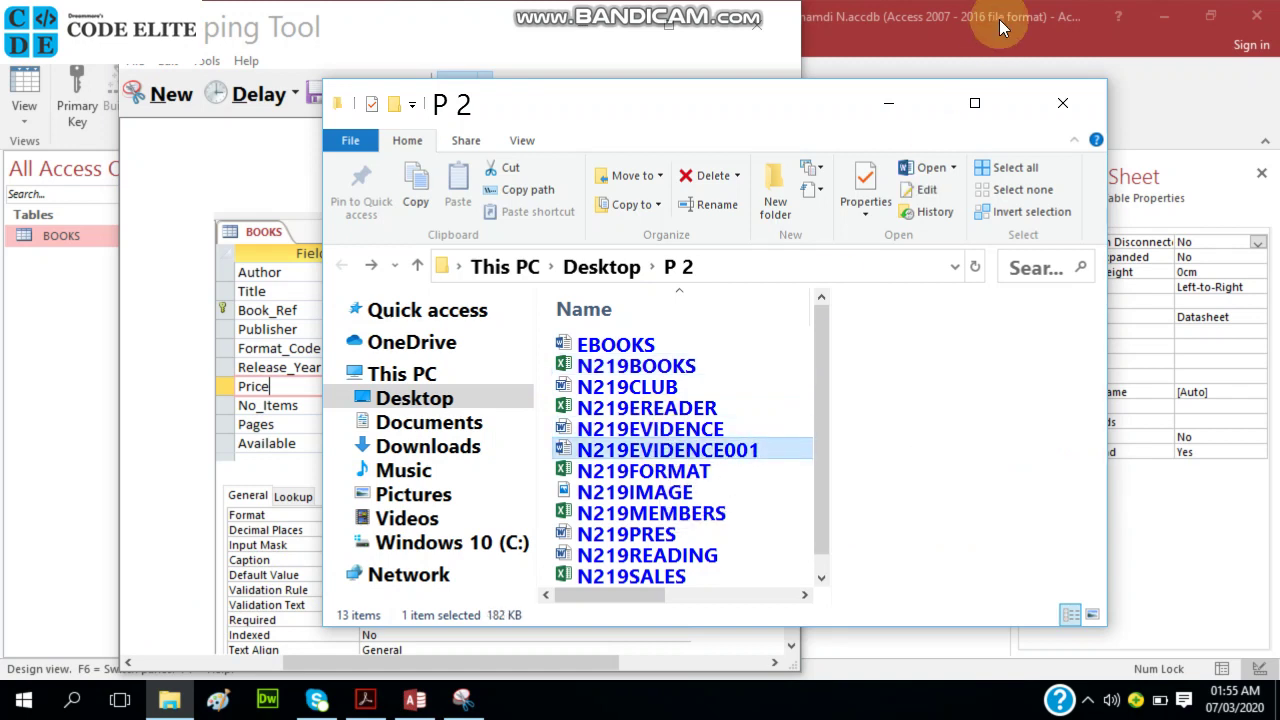
click(868, 108)
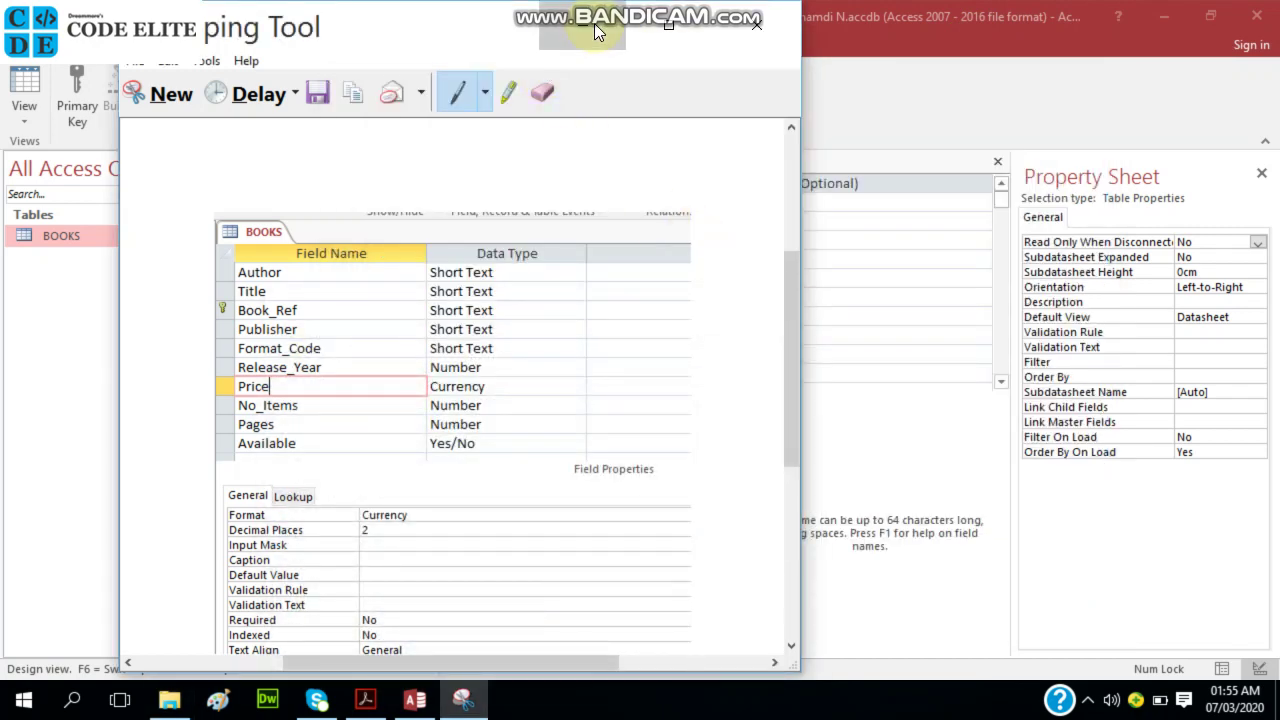
click(595, 30)
click(362, 698)
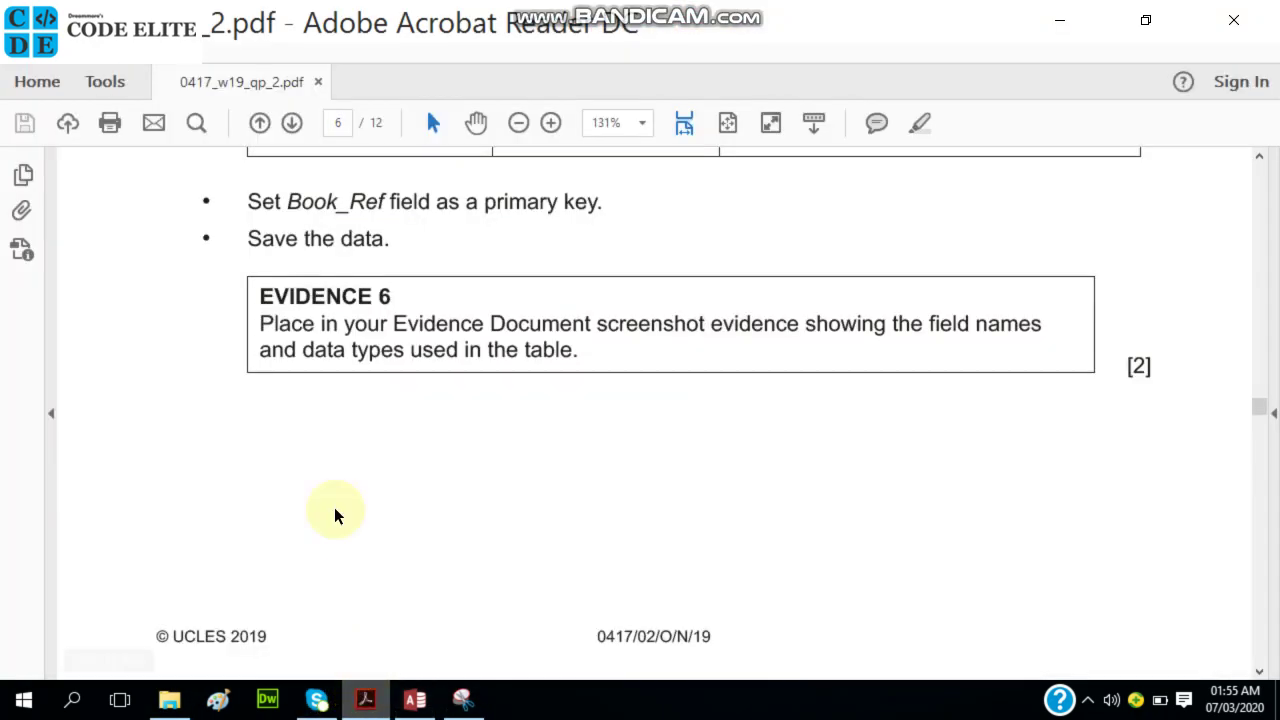
scroll(335, 435, down, 10)
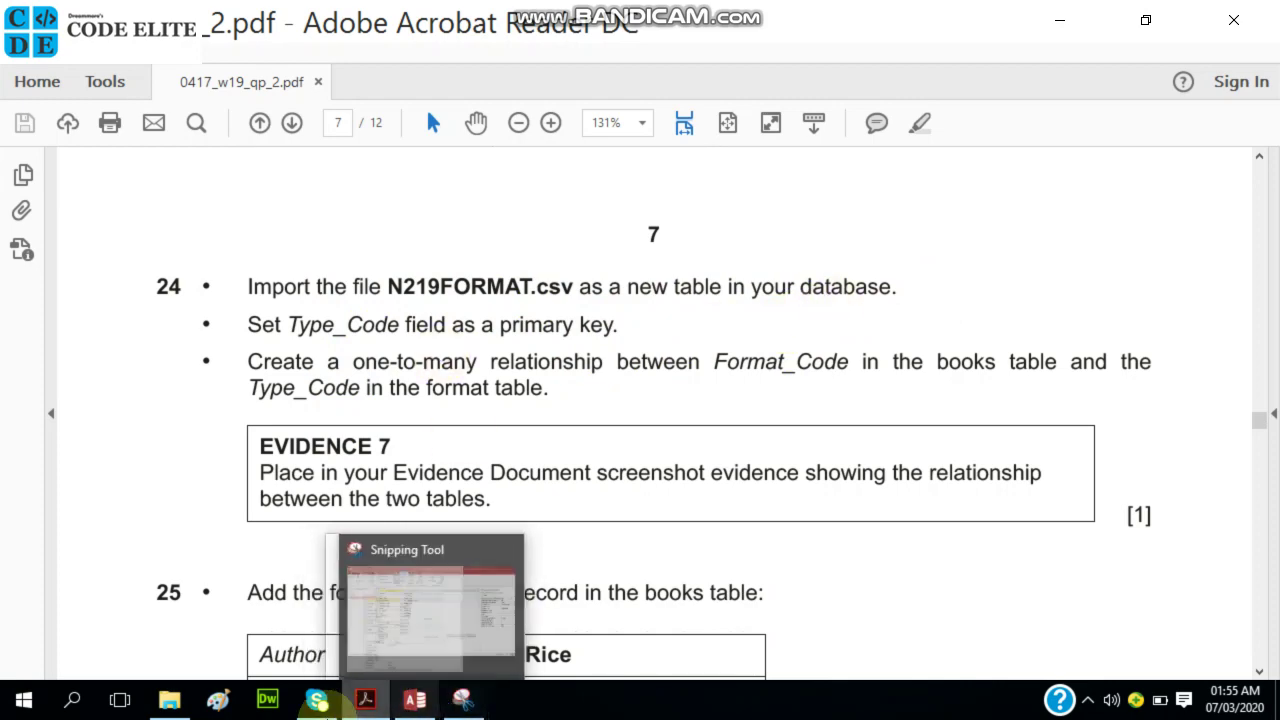
- Open the N219EVIDENCE001 document from the P 2 folder and go to the Step 23 - EVIDENCE 6 heading
click(169, 700)
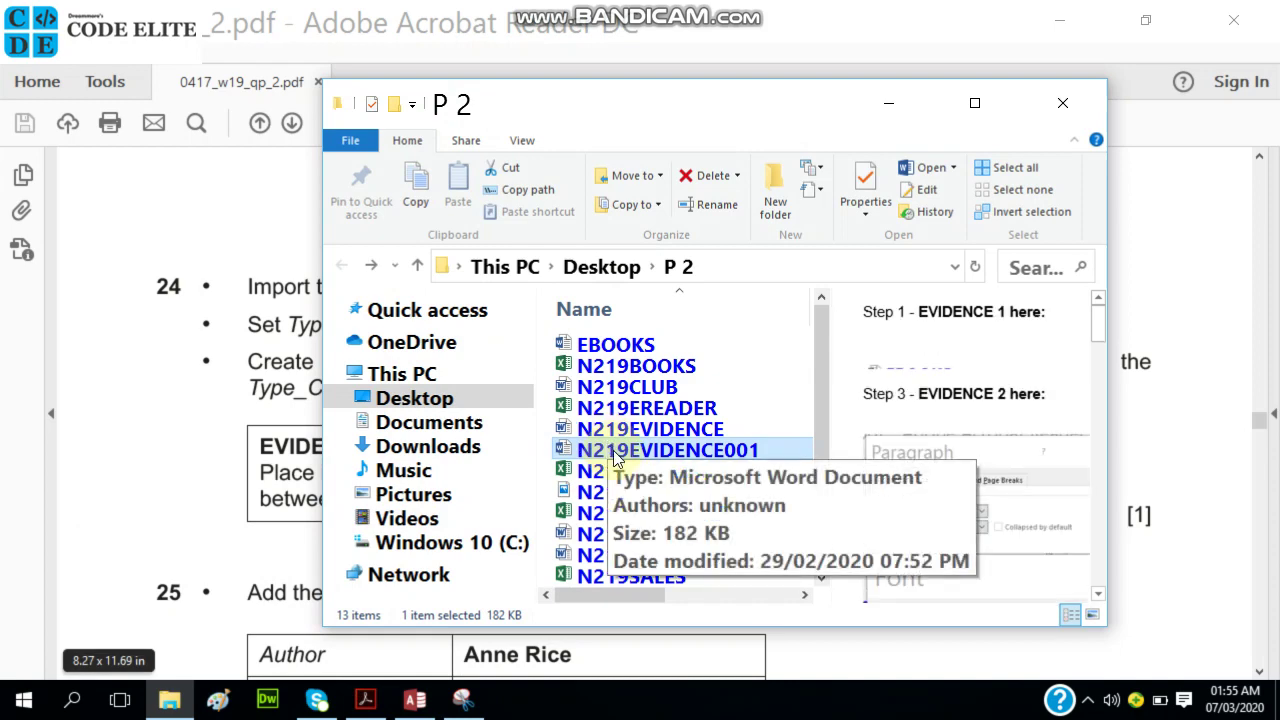
double_click(664, 452)
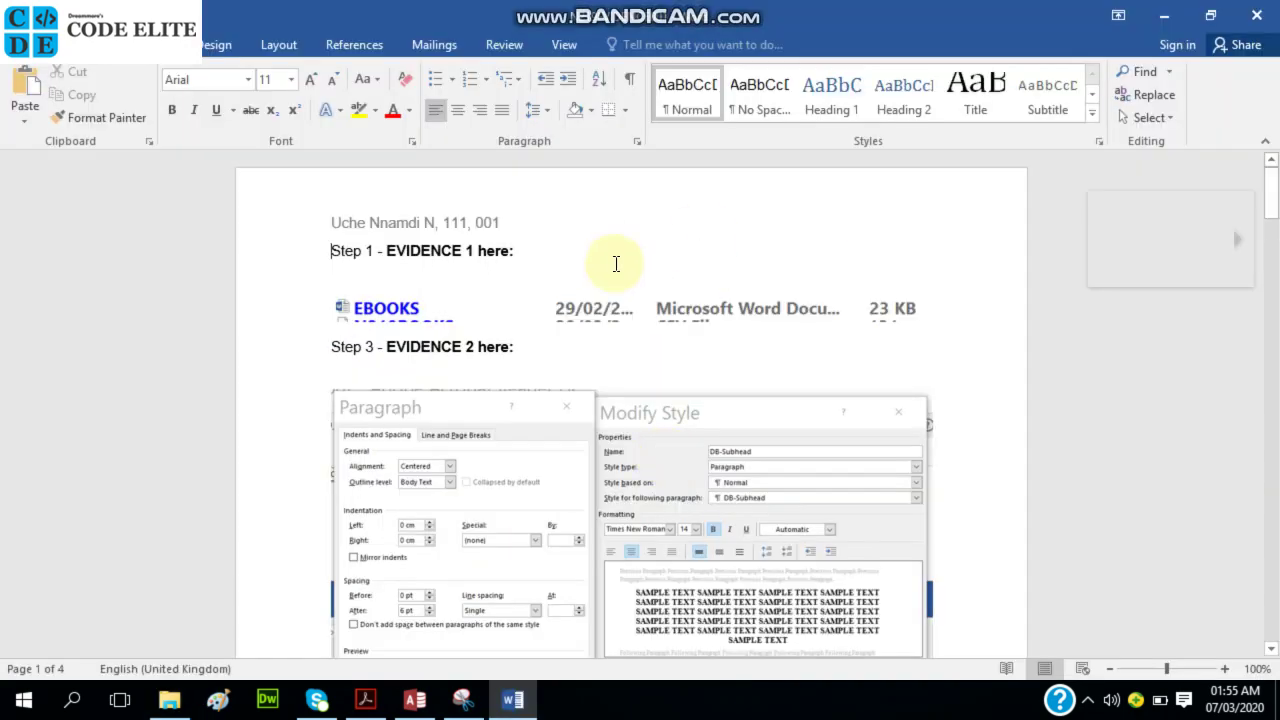
scroll(619, 266, down, 15)
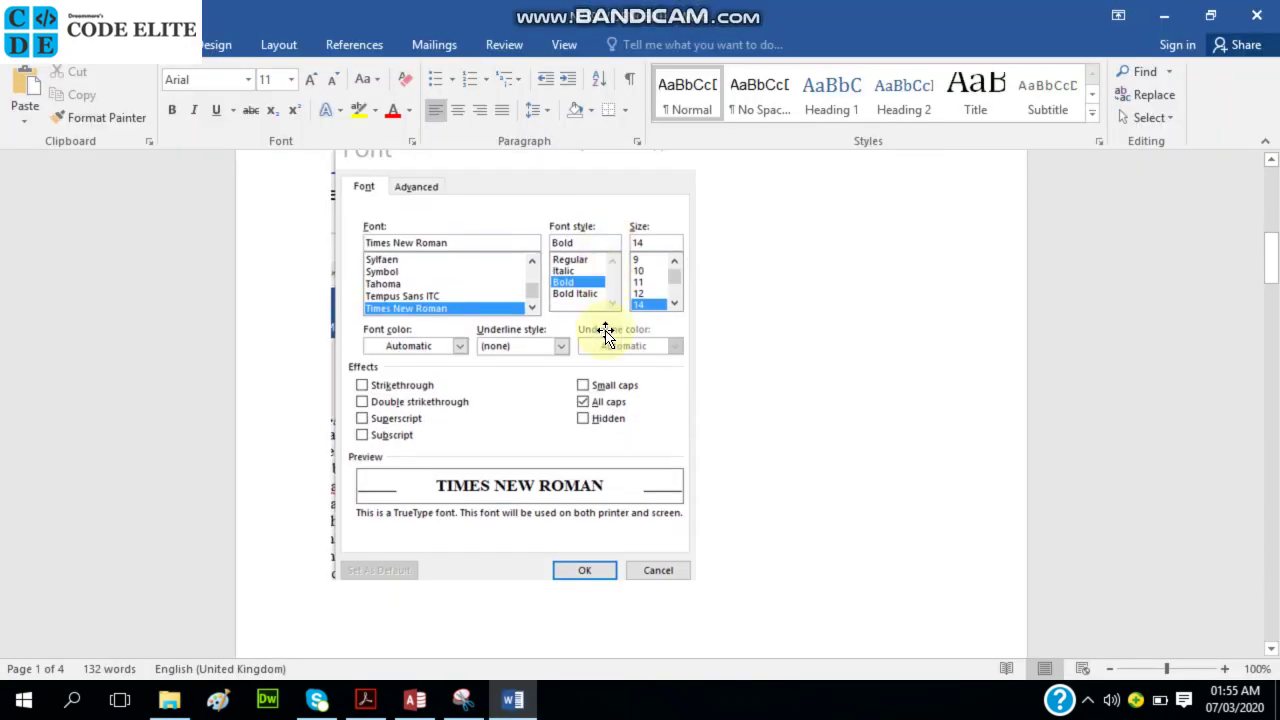
scroll(605, 340, down, 12)
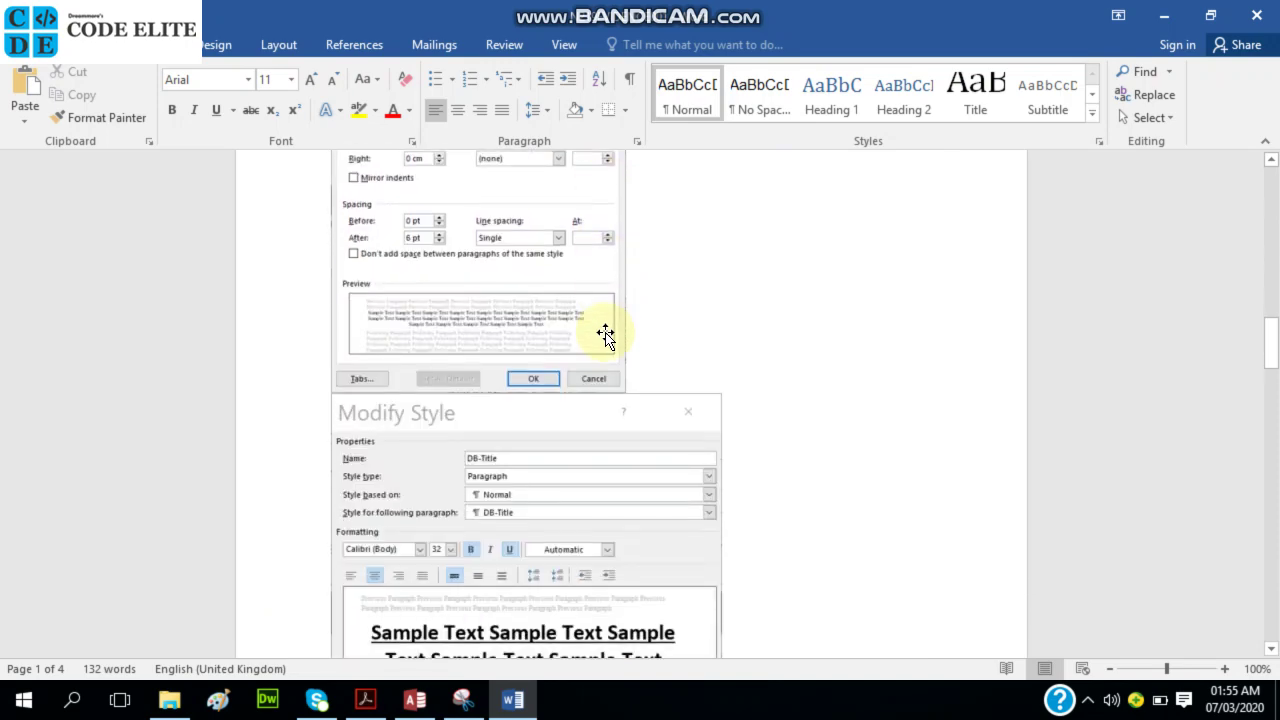
scroll(606, 335, down, 12)
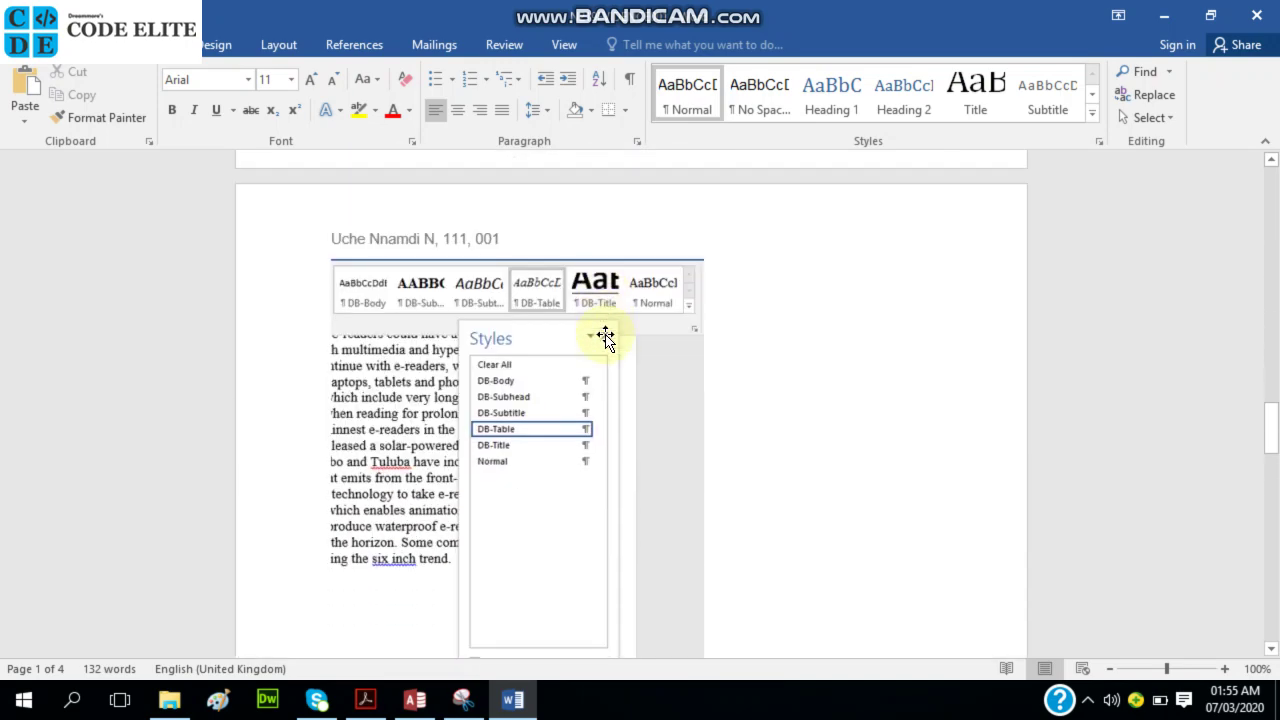
scroll(606, 335, down, 10)
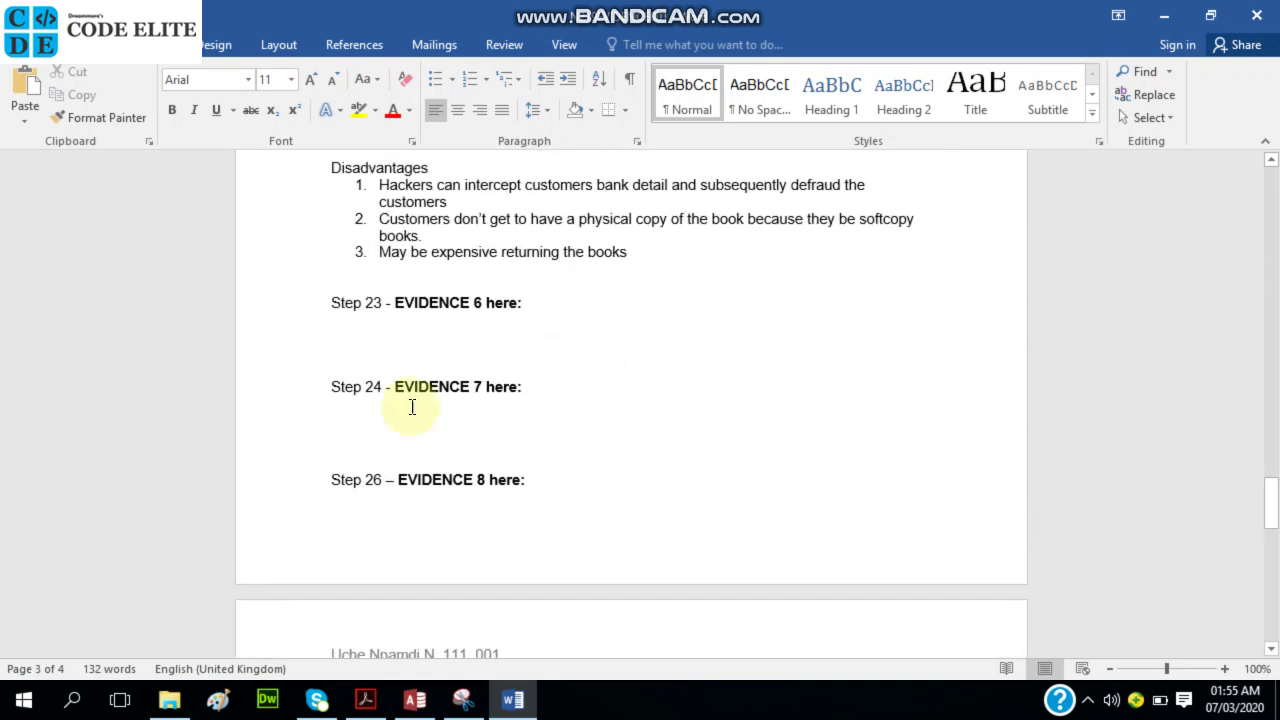
- Recheck the Evidence 6 requirement in the exam paper and paste the table design screenshot below the EVIDENCE 6 heading in Word
mouse_move(418, 703)
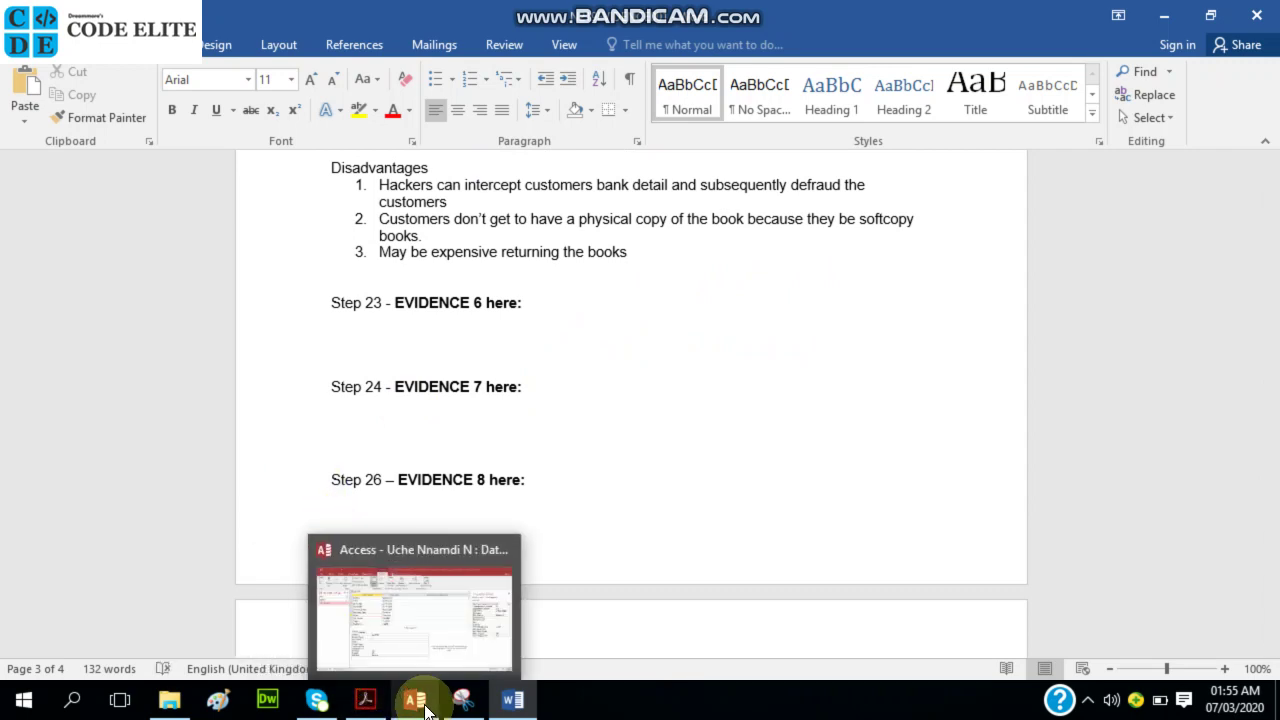
click(366, 700)
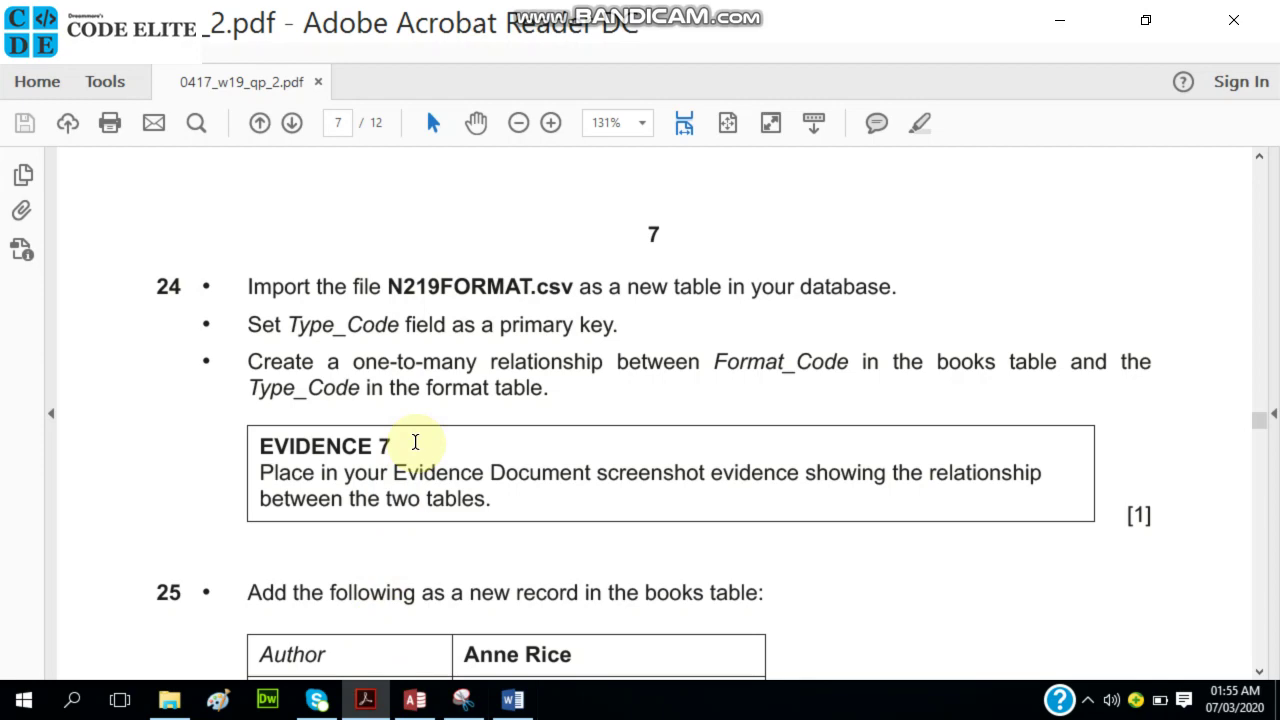
scroll(415, 442, up, 8)
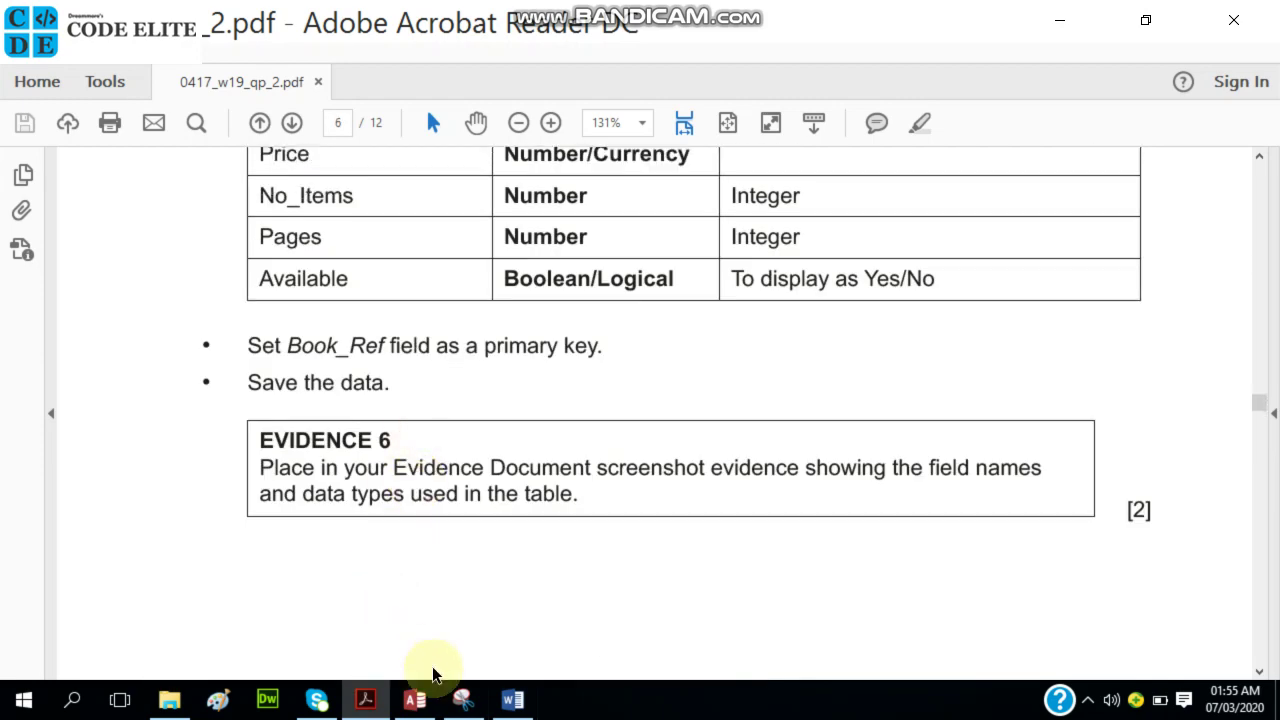
click(511, 697)
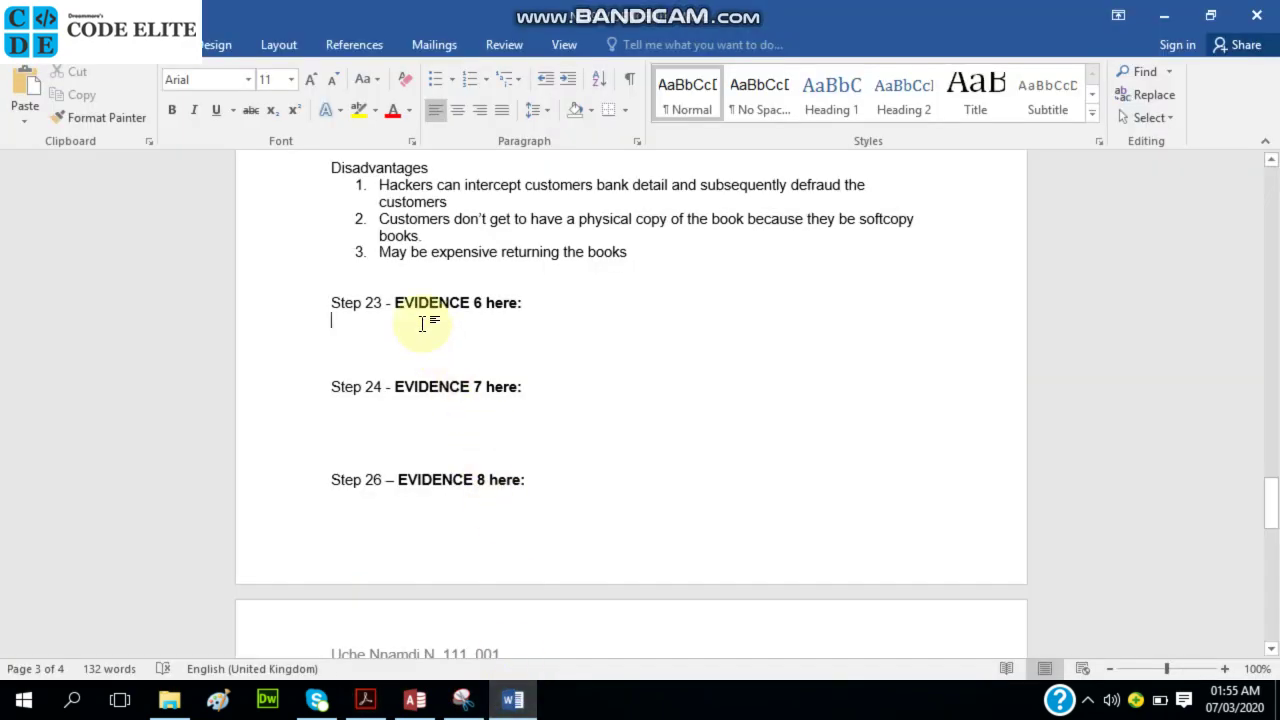
key(ctrl+v)
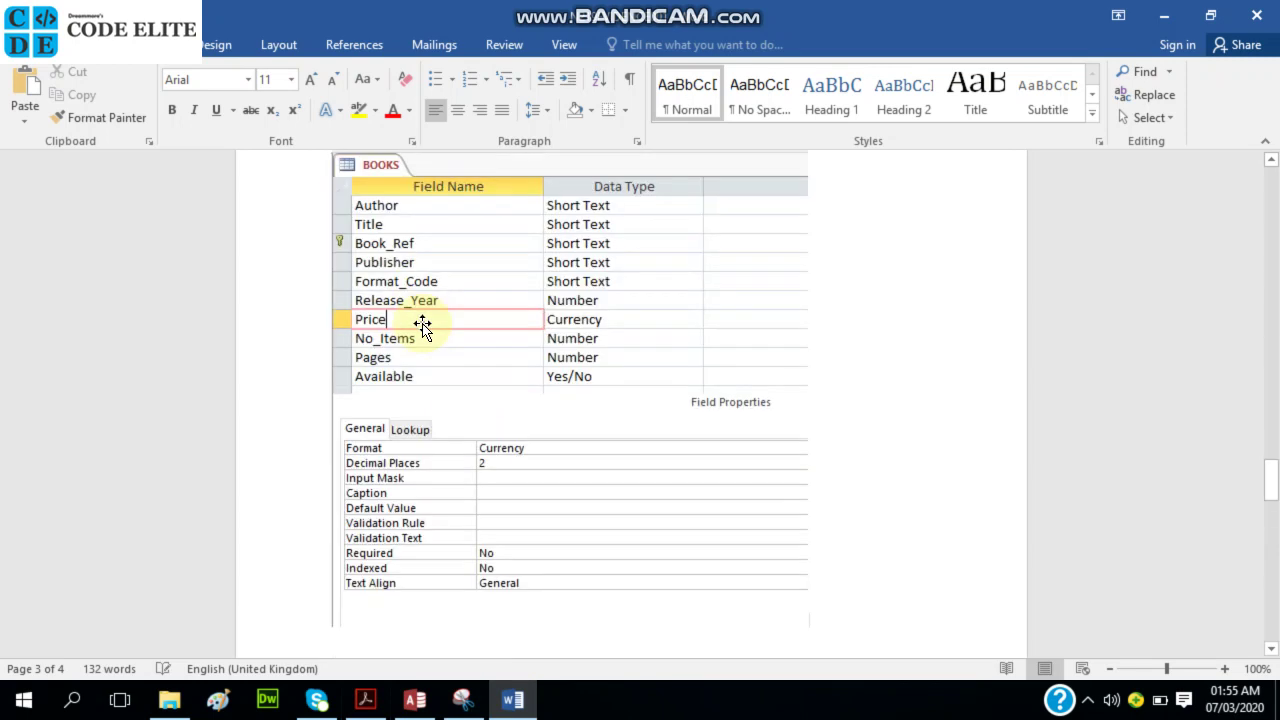
- Shrink the pasted BOOKS screenshot proportionally in two stages so it takes up less of the page
click(700, 494)
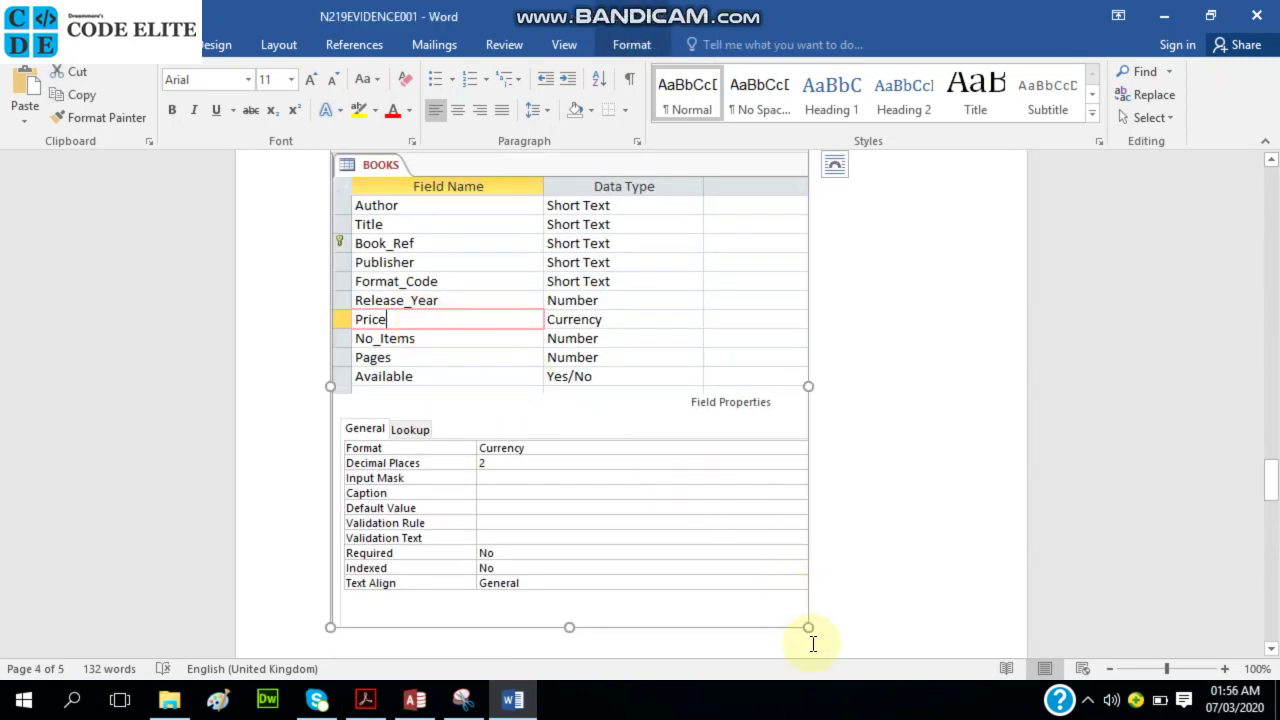
drag(808, 628, 720, 447)
scroll(659, 418, down, 3)
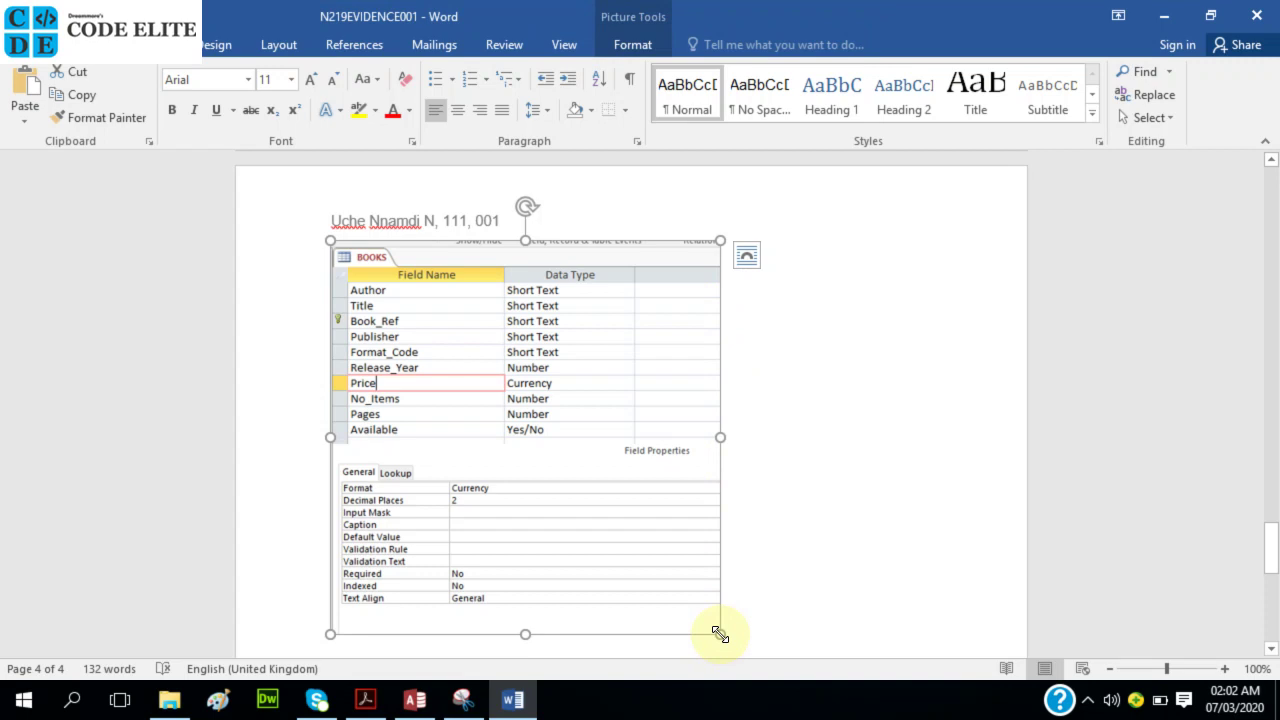
mouse_move(720, 633)
mouse_down()
mouse_move(731, 643)
mouse_move(700, 620)
mouse_up()
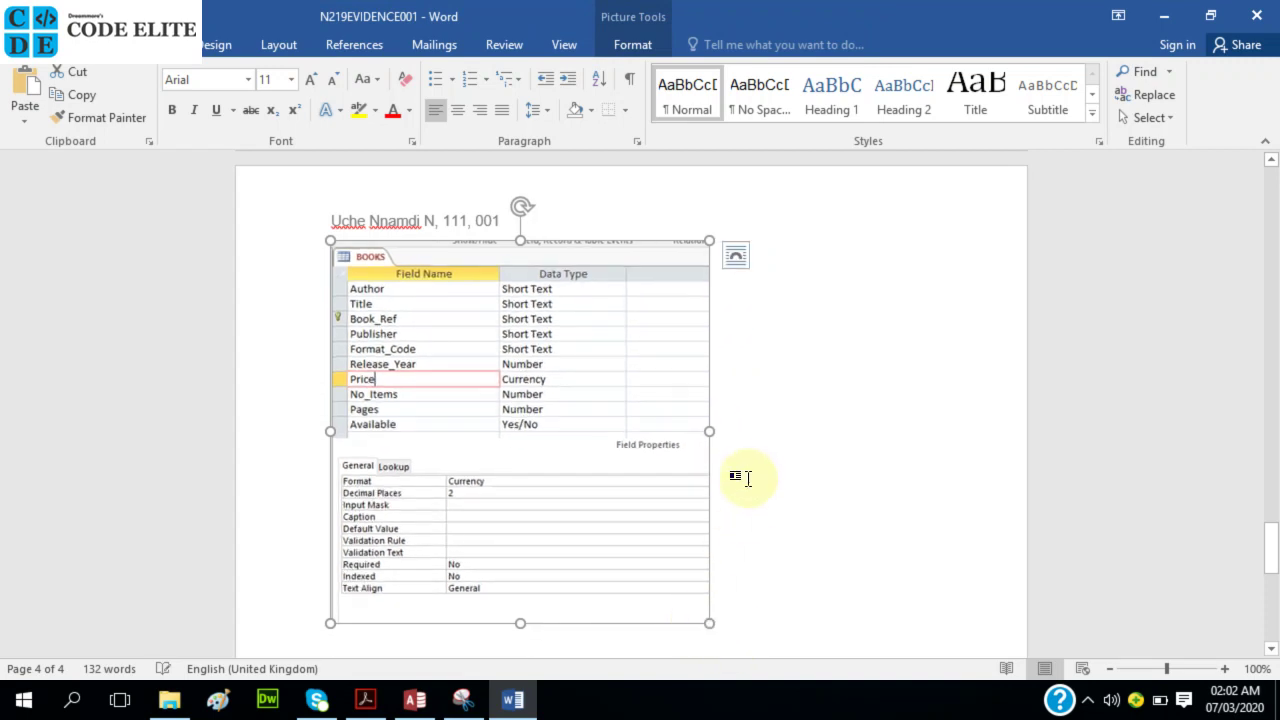
scroll(748, 478, down, 3)
scroll(686, 371, up, 10)
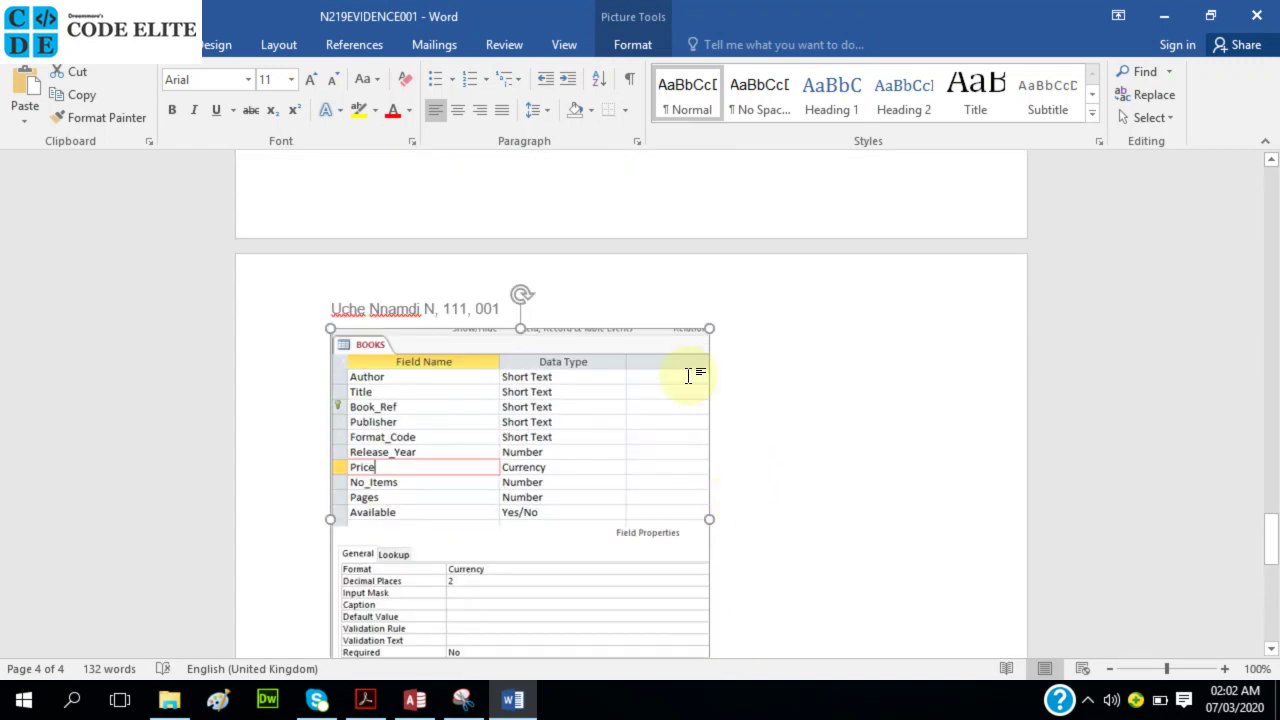
- Insert four blank lines and a page break above the Step 23 - EVIDENCE 6 heading to move it onto the screenshot's page
click(342, 425)
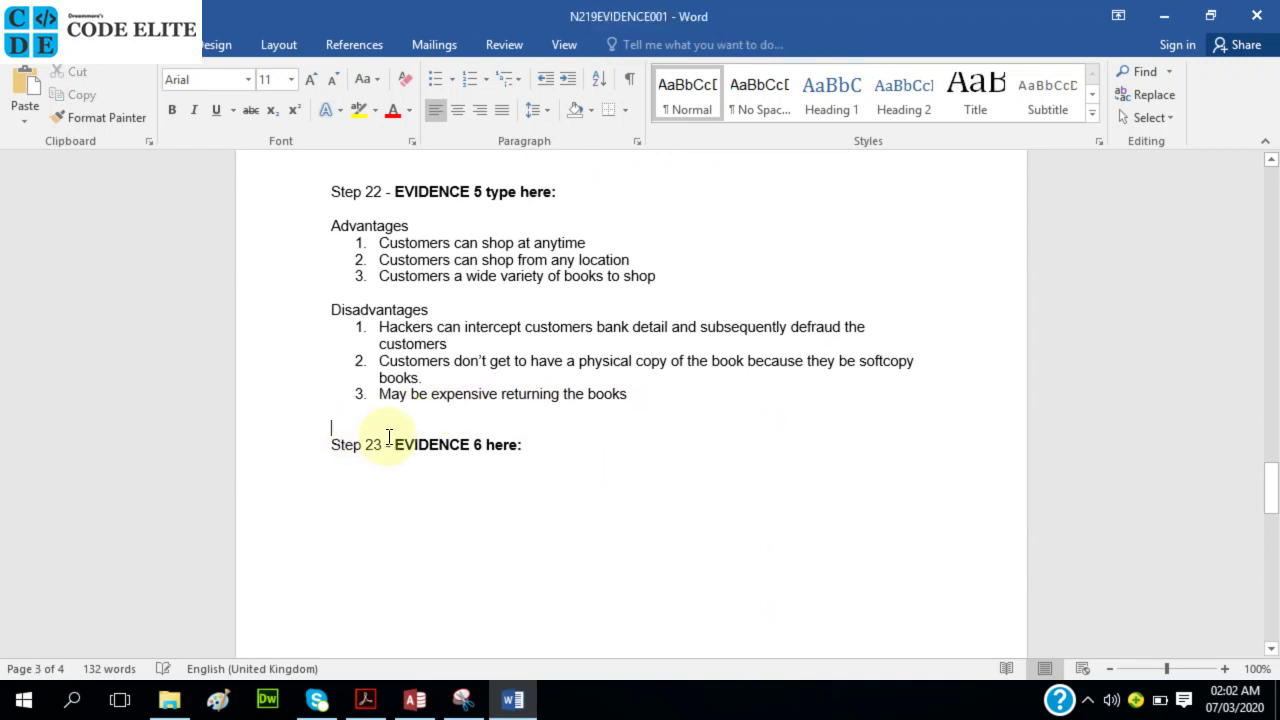
key(Return)
key(Return)
key(Return)
key(Return)
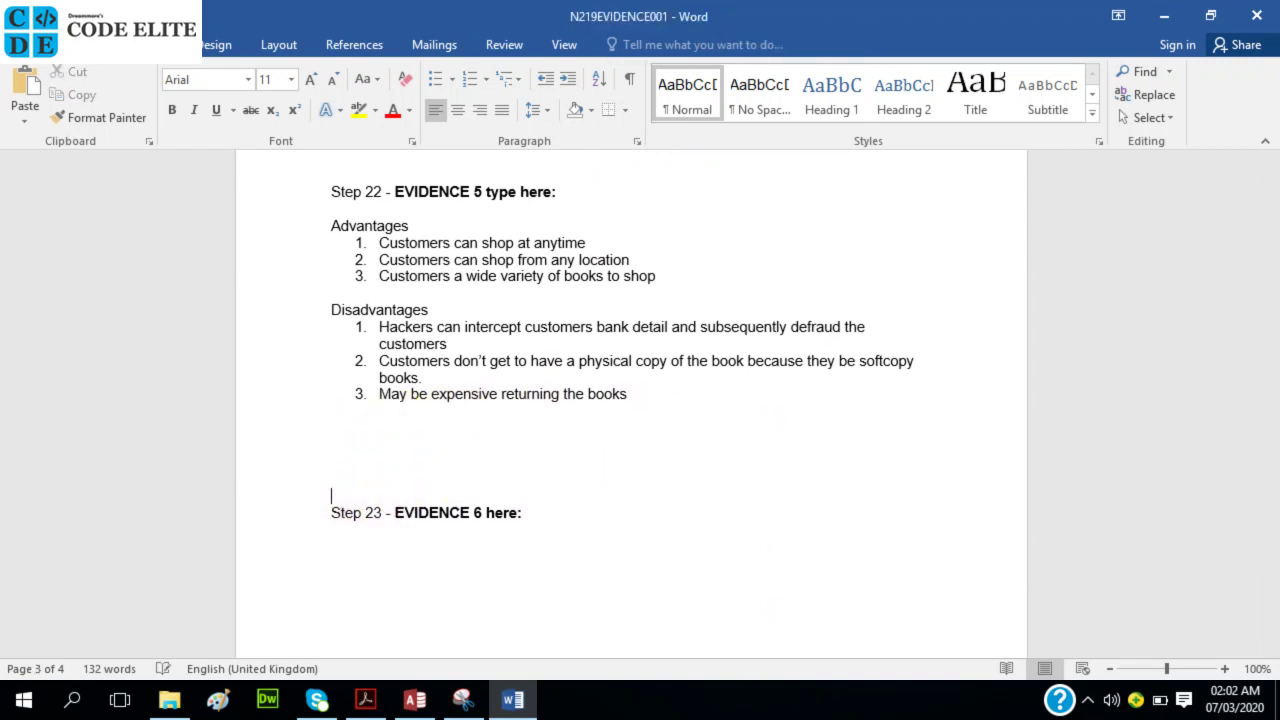
key(ctrl+Return)
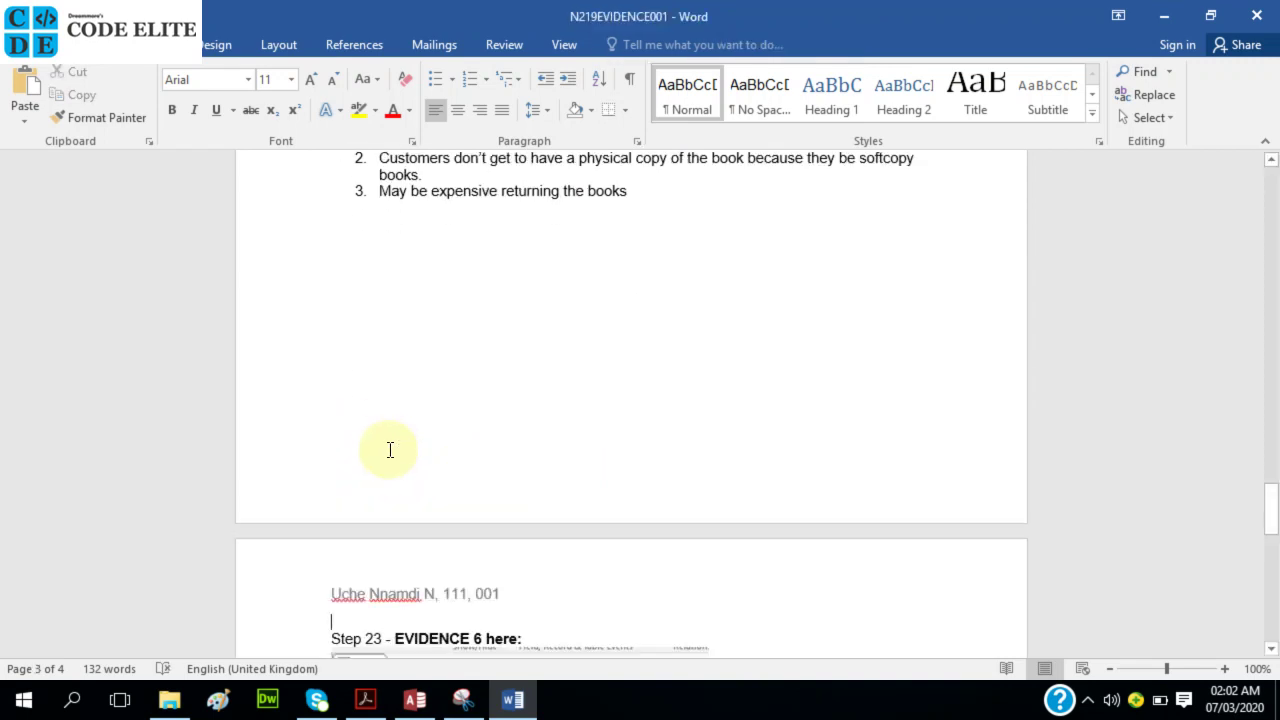
- Find the Step 24 - EVIDENCE 7 heading in the evidence document and read task 24 in the Acrobat exam paper
scroll(386, 449, down, 3)
scroll(381, 474, down, 8)
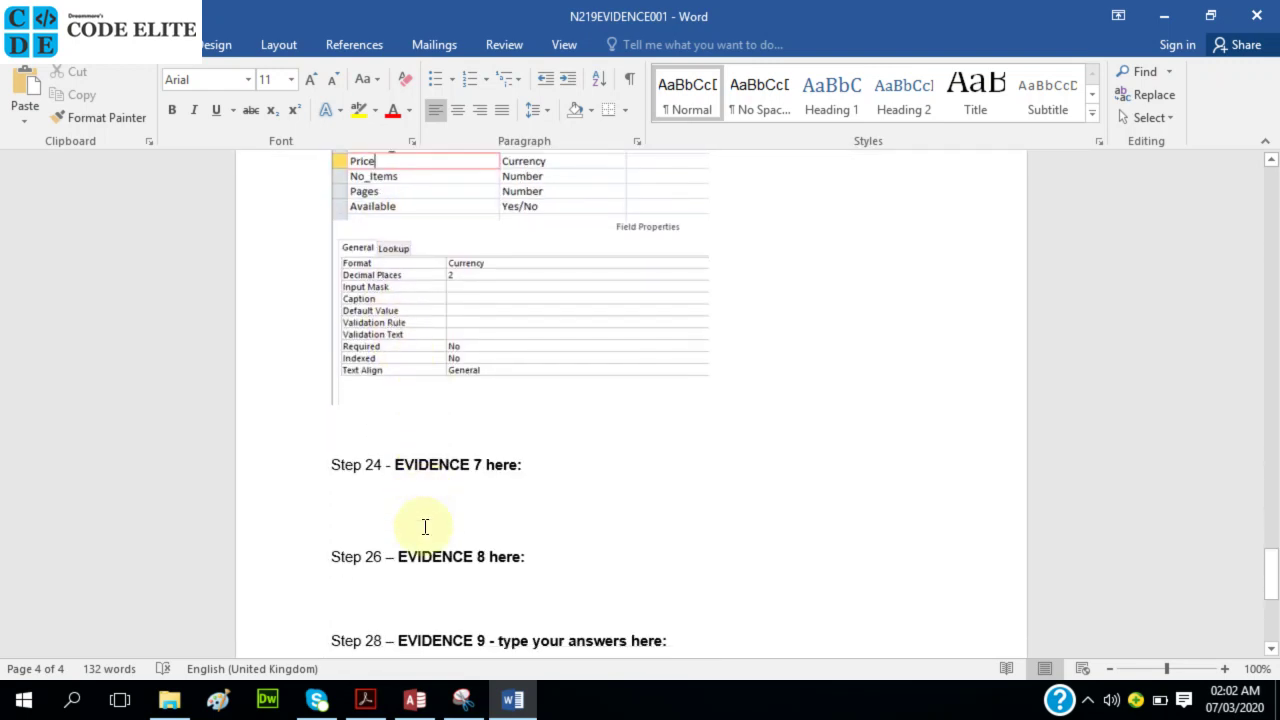
click(365, 700)
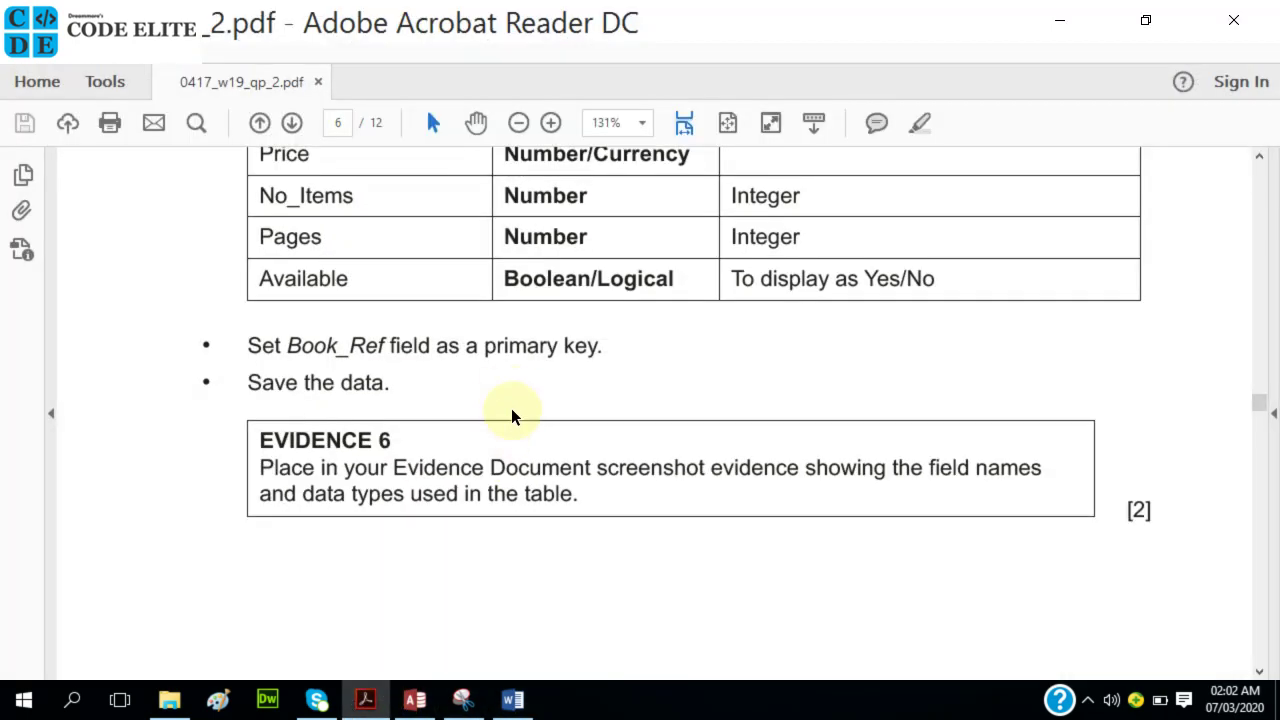
scroll(371, 377, down, 12)
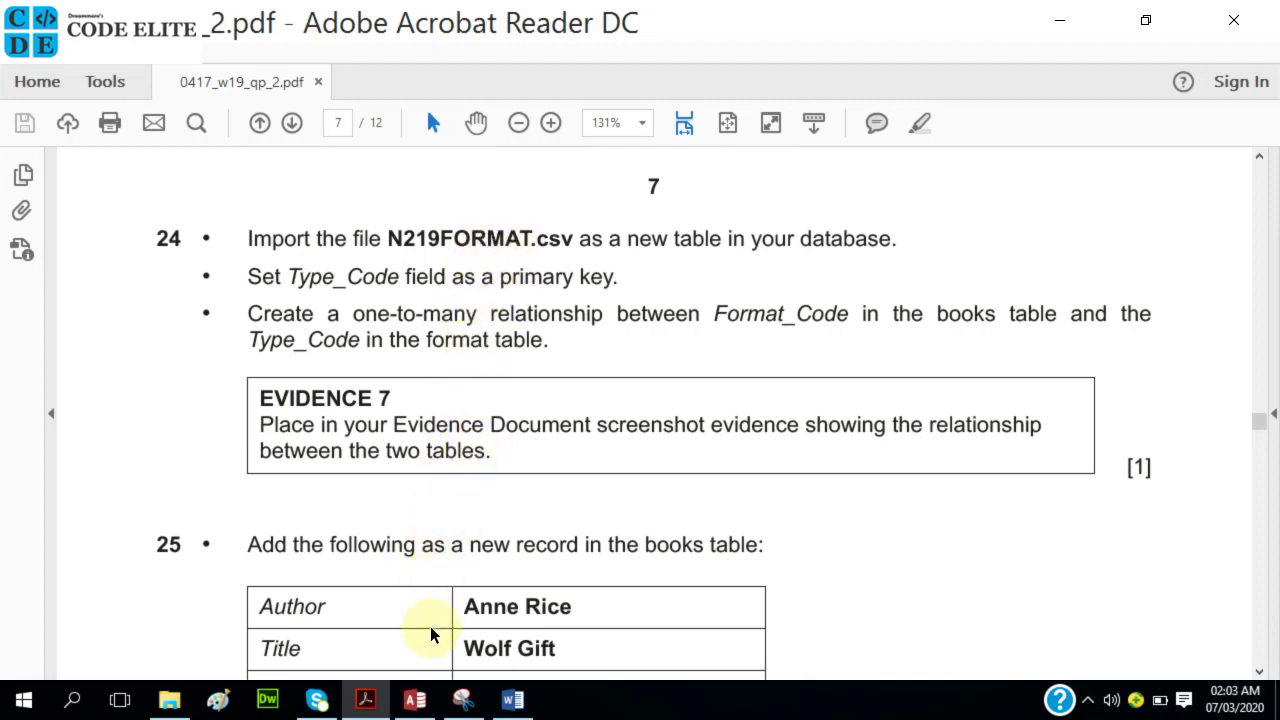
- Switch to Access and start a text-file import of N219FORMAT.csv from the P 2 folder into a new table
click(415, 699)
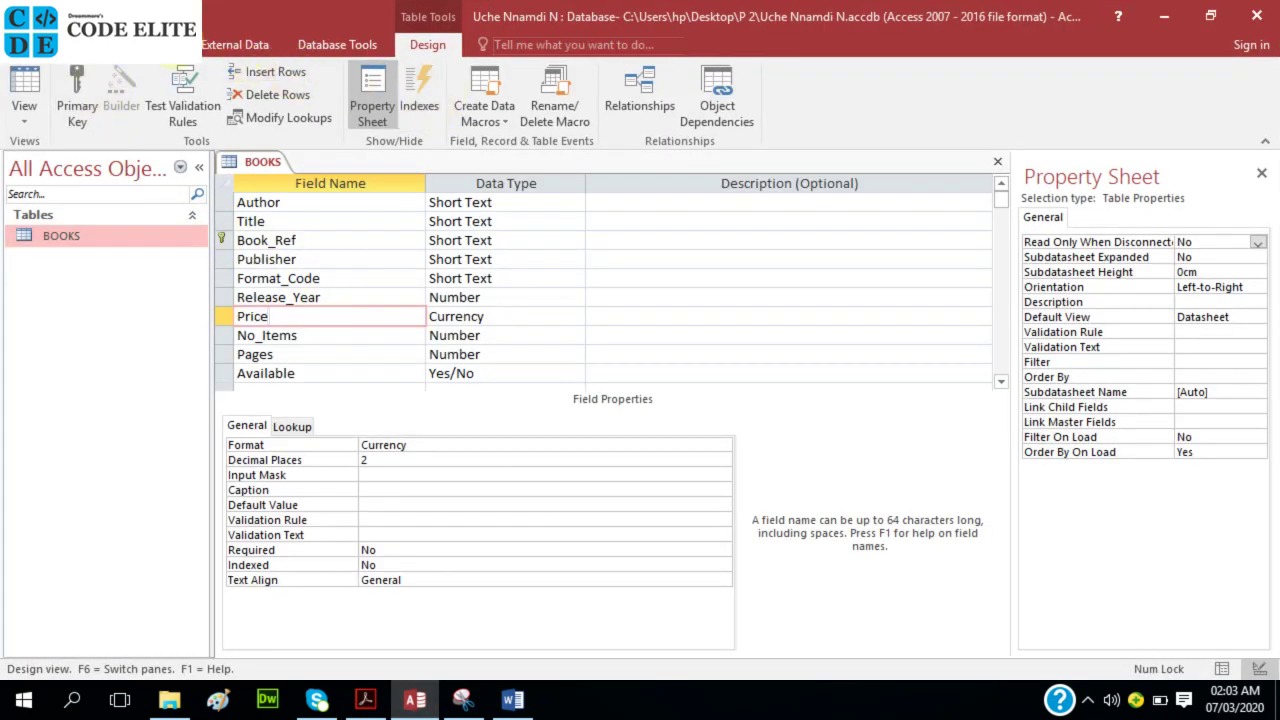
click(209, 40)
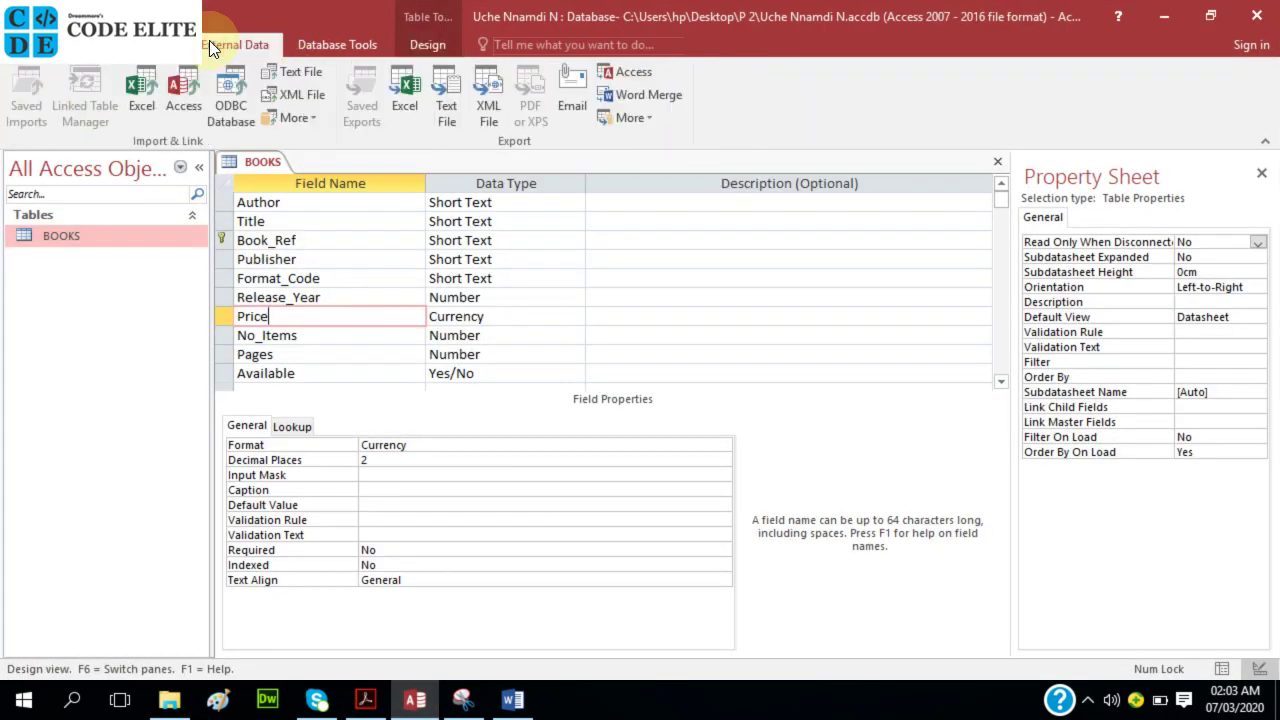
click(312, 74)
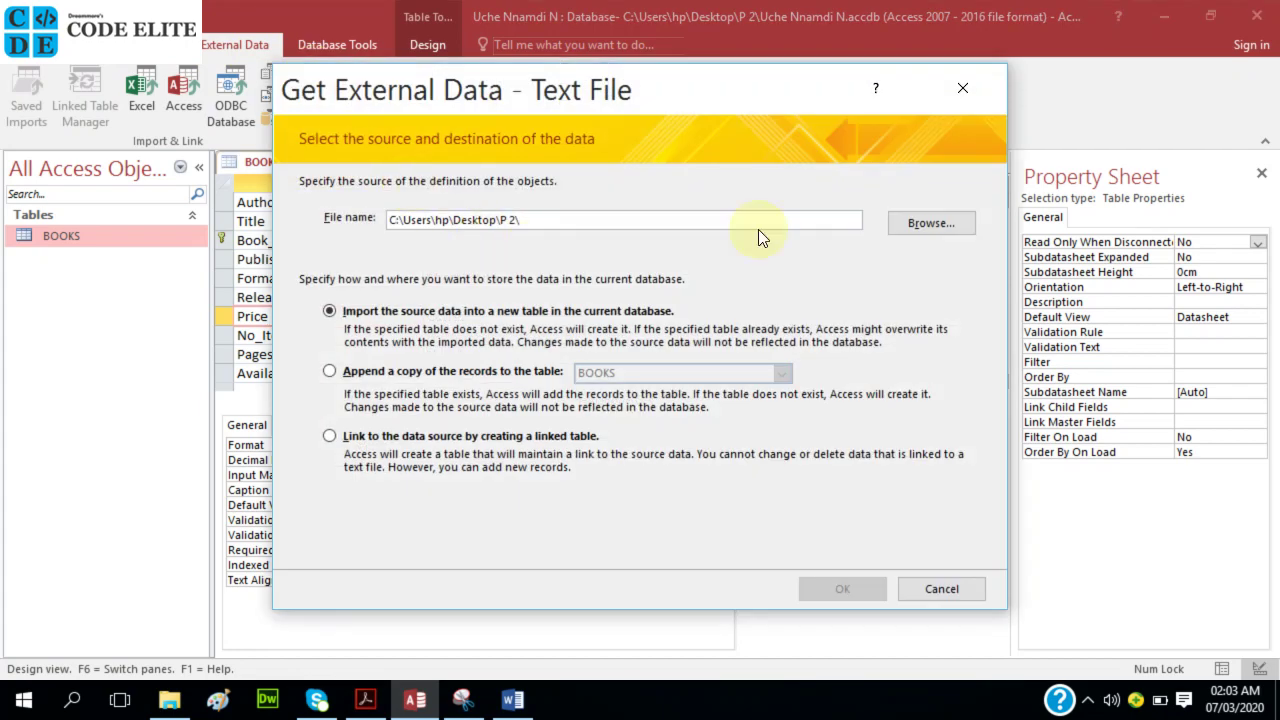
click(935, 222)
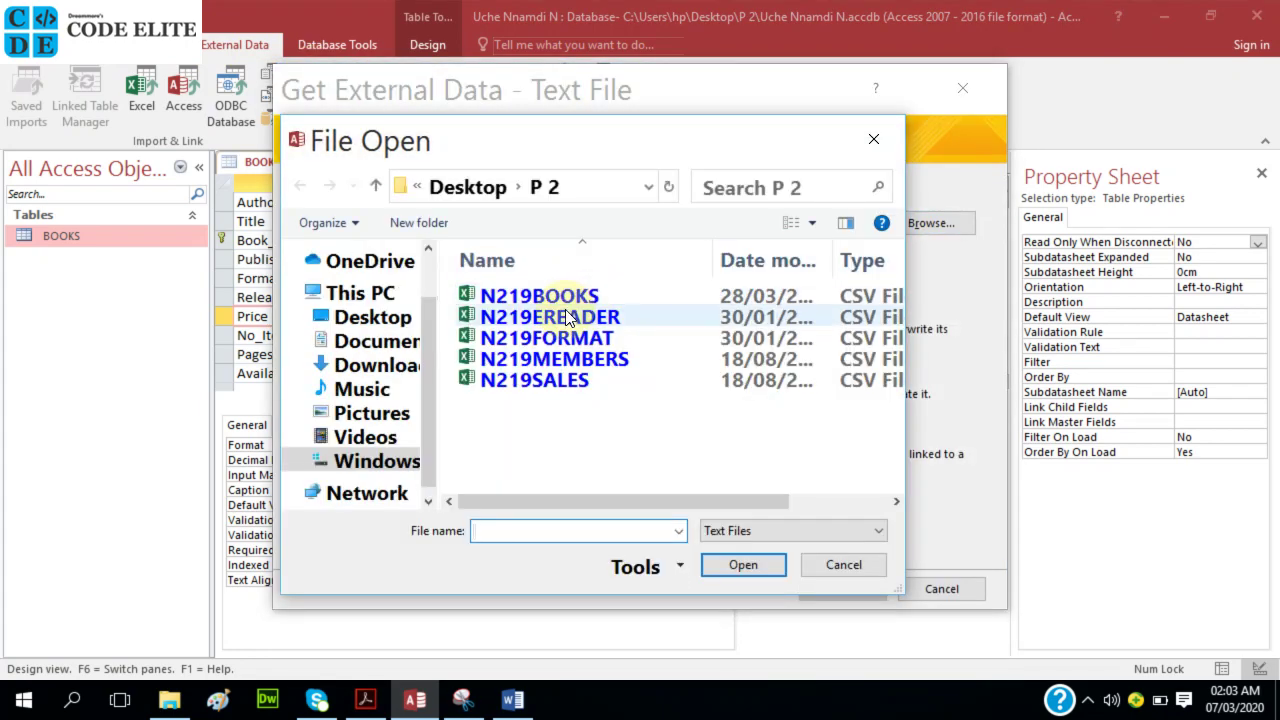
click(570, 338)
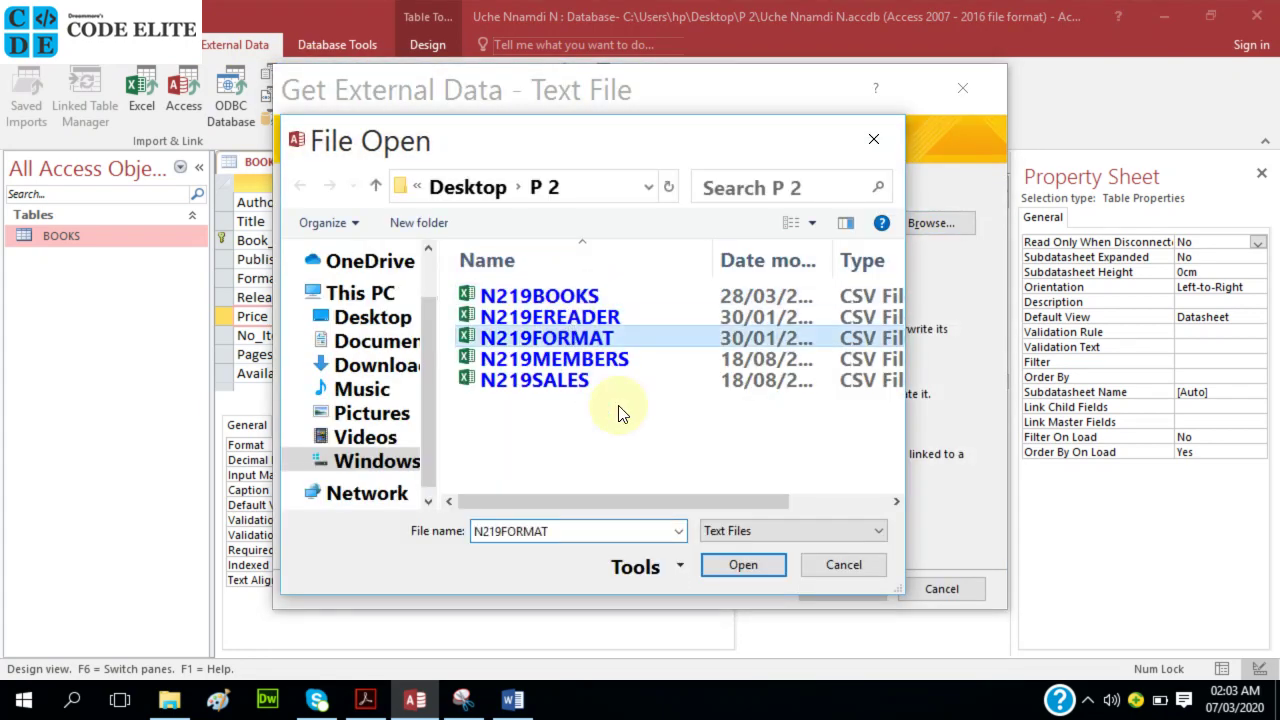
click(740, 565)
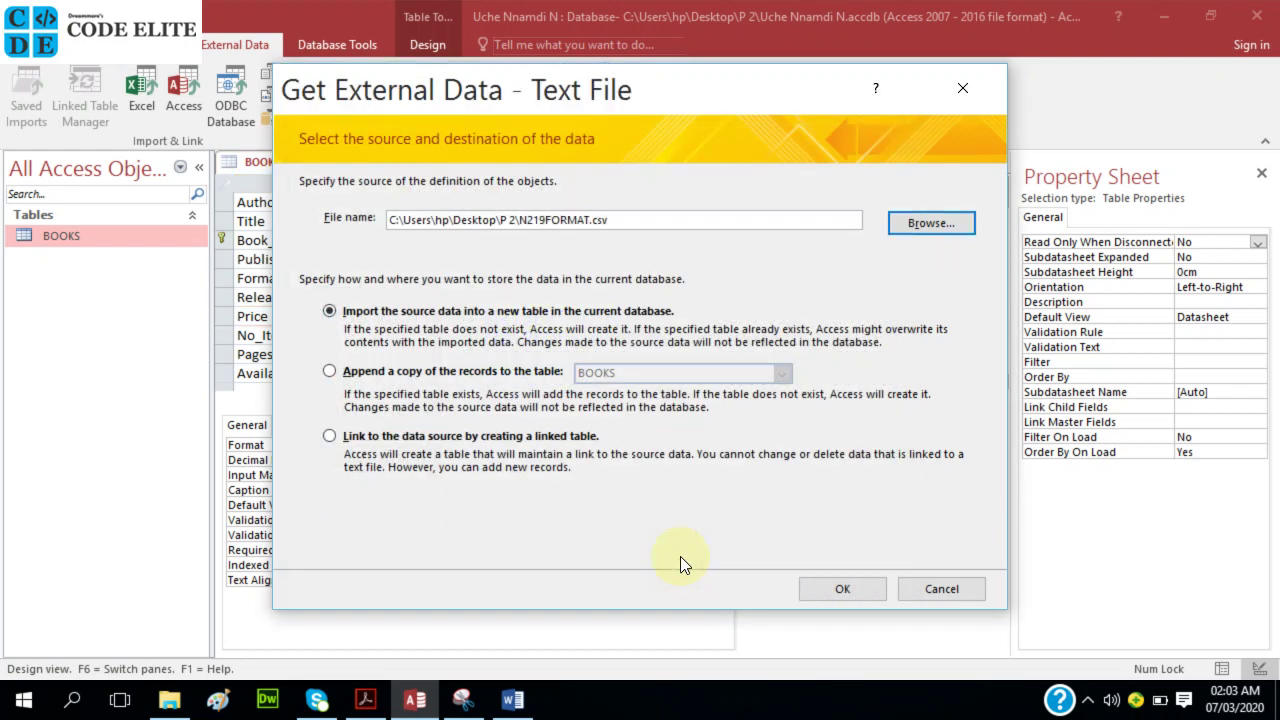
click(842, 588)
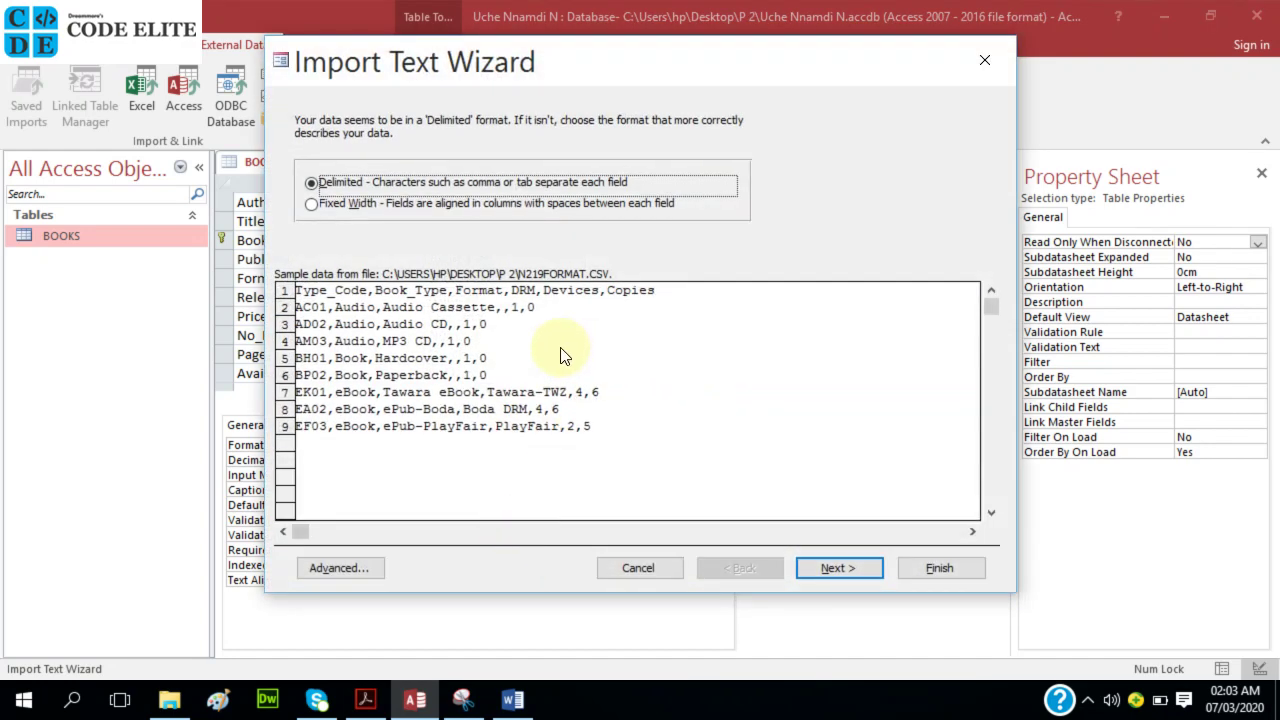
- Keep the import as comma-delimited data and treat the first row as field names
click(842, 567)
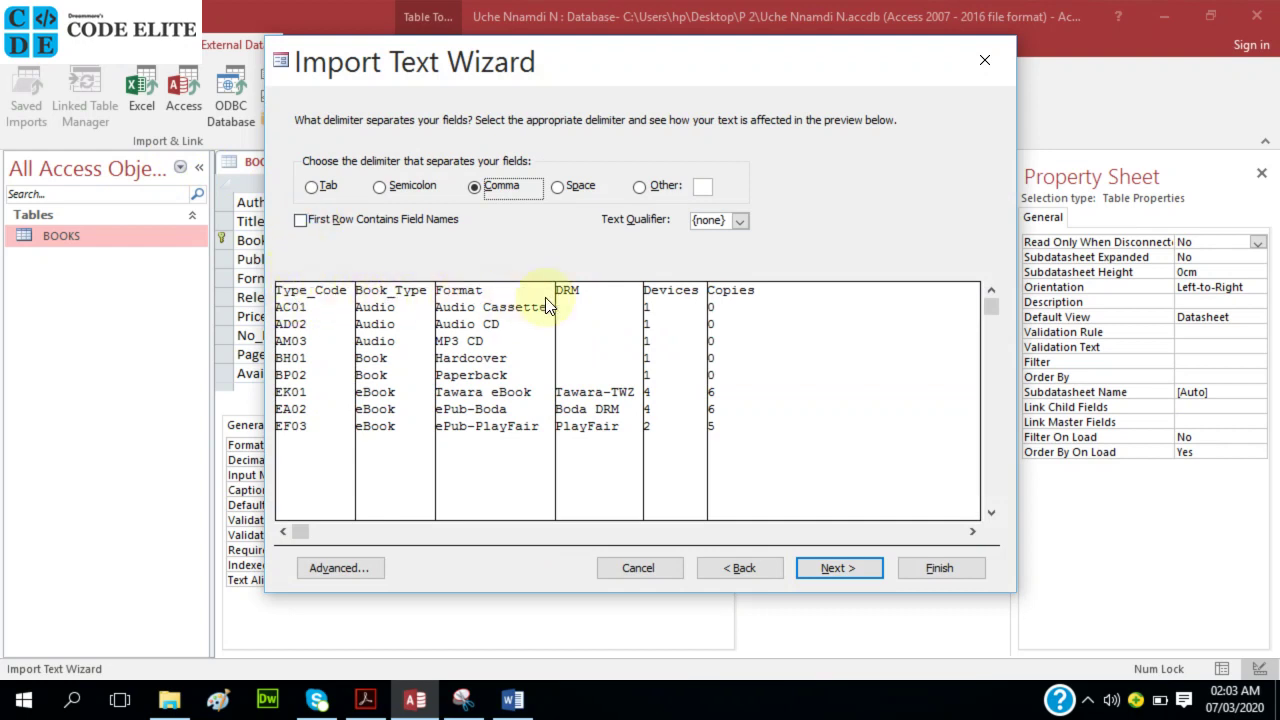
click(333, 220)
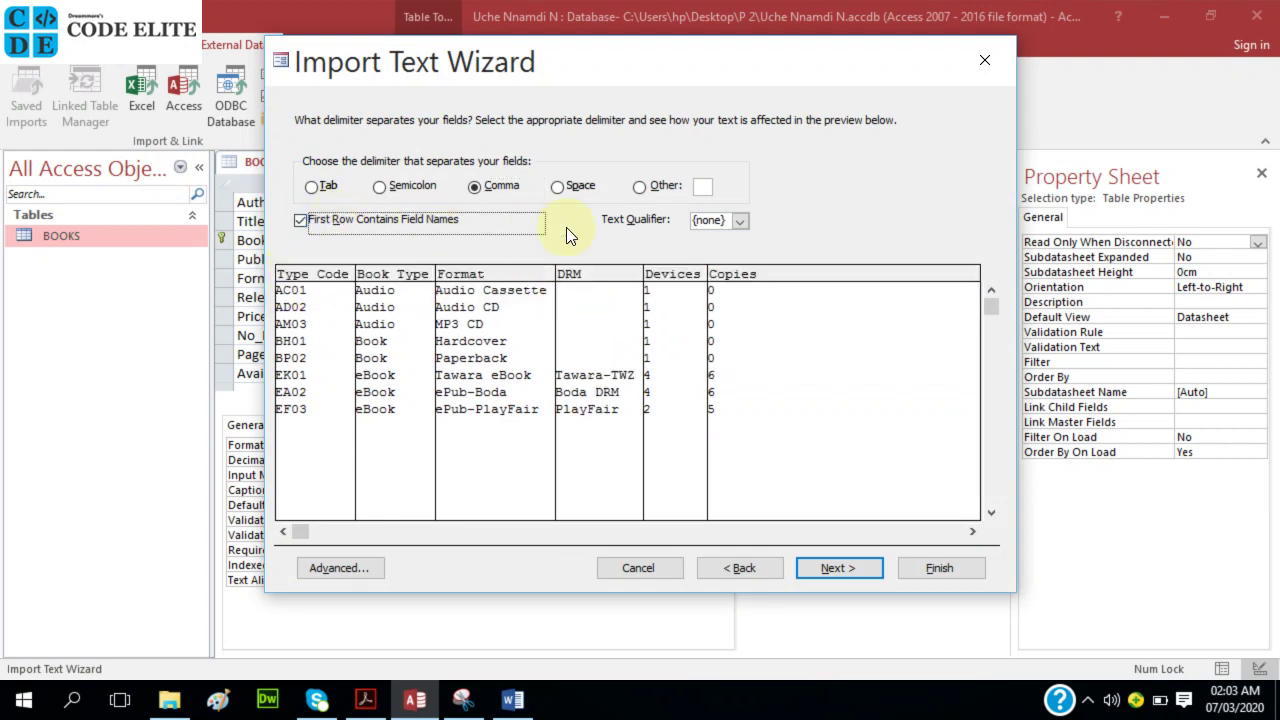
click(846, 565)
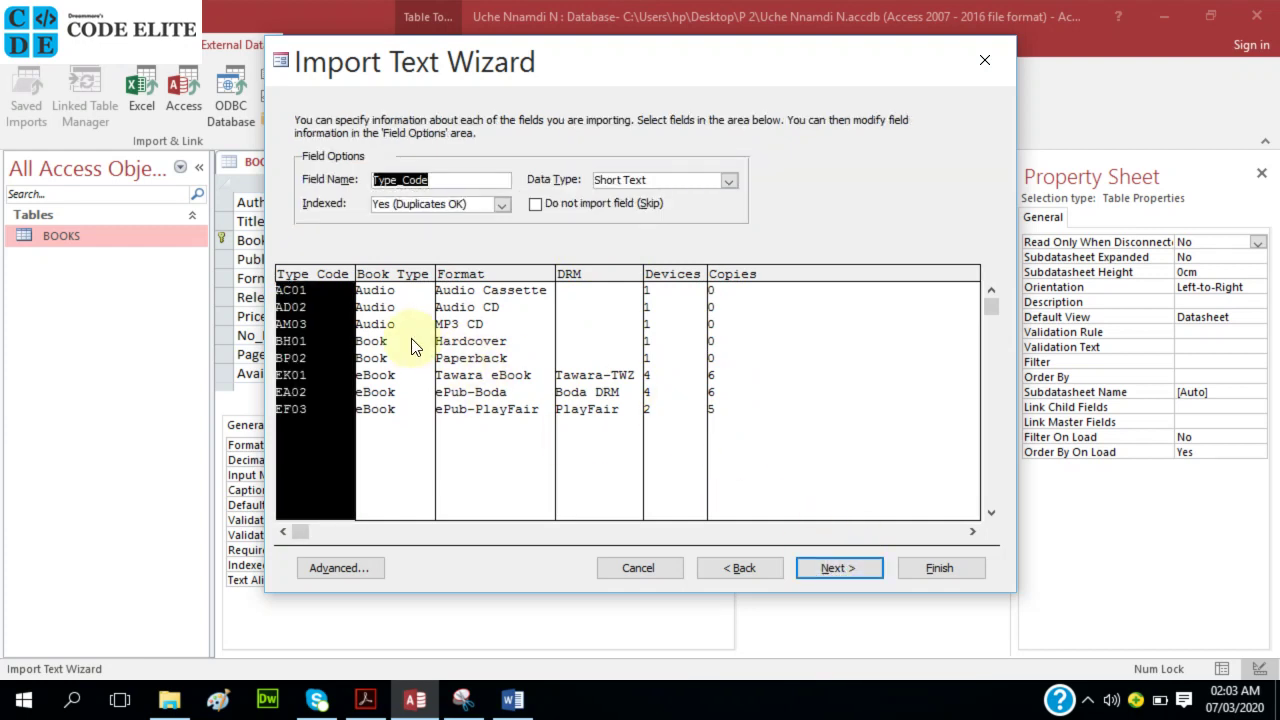
- Check the import options and data type of each field from Type_Code through Copies
click(415, 345)
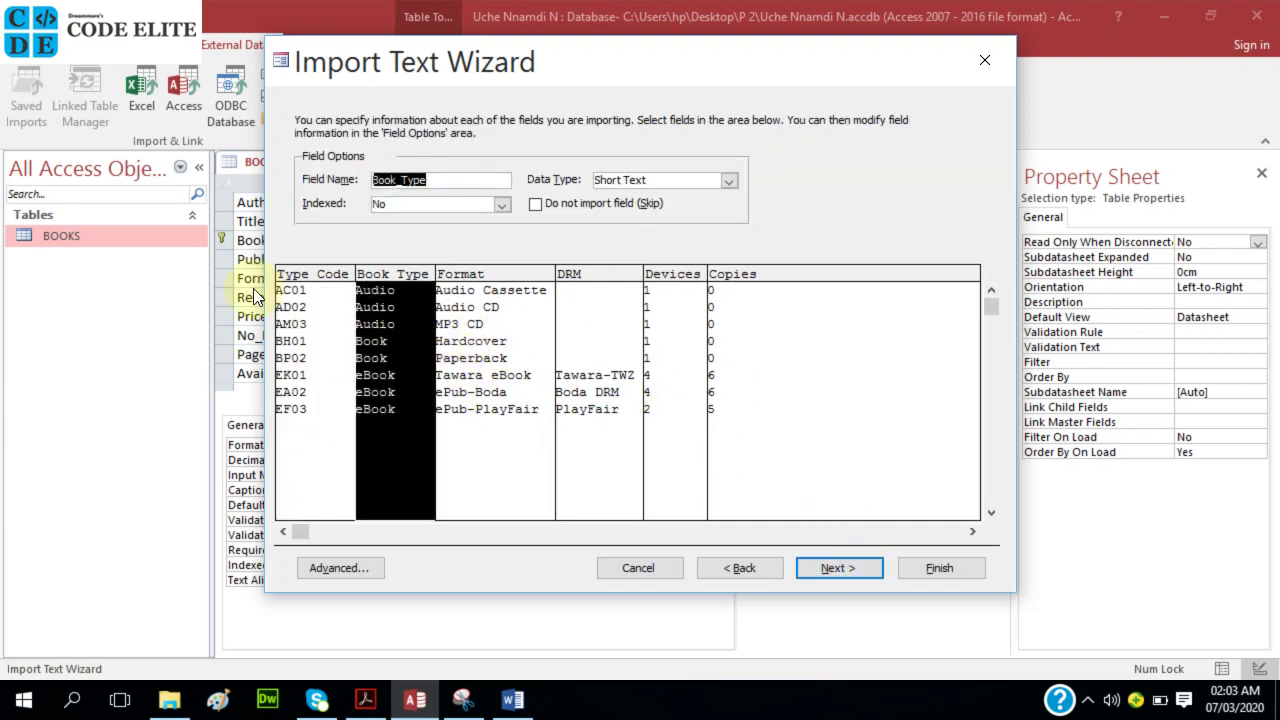
click(306, 313)
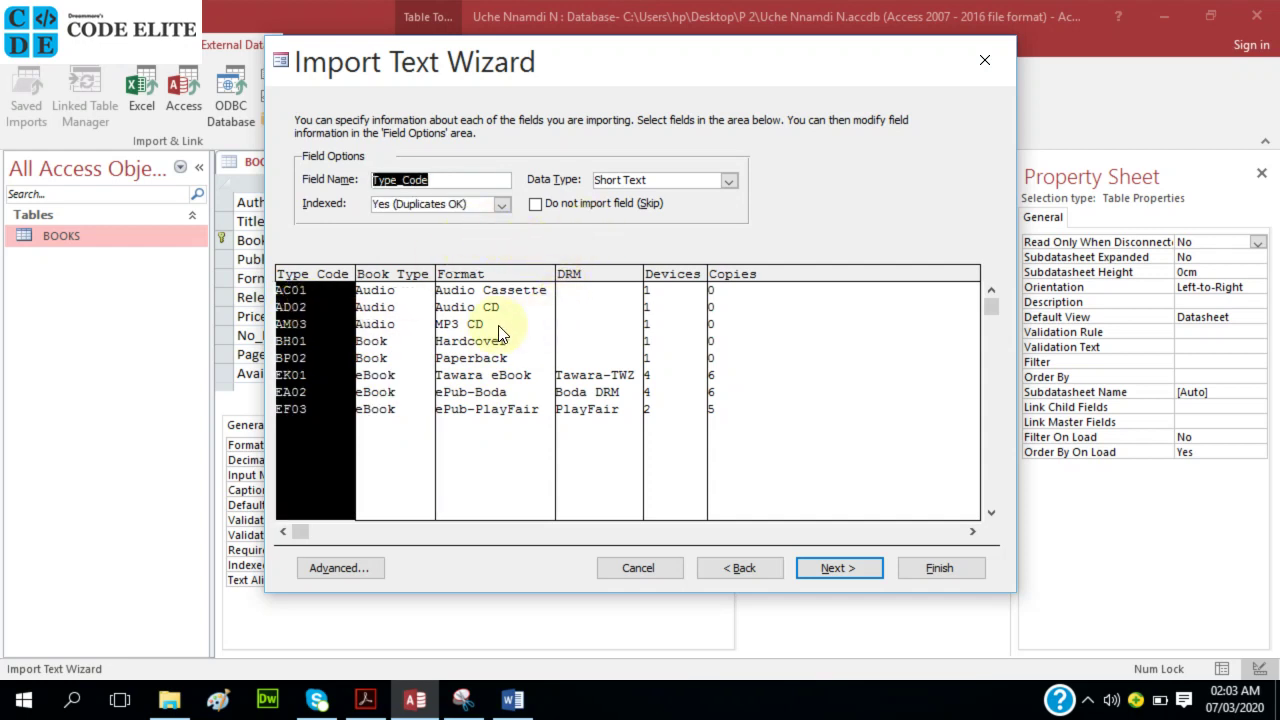
click(402, 330)
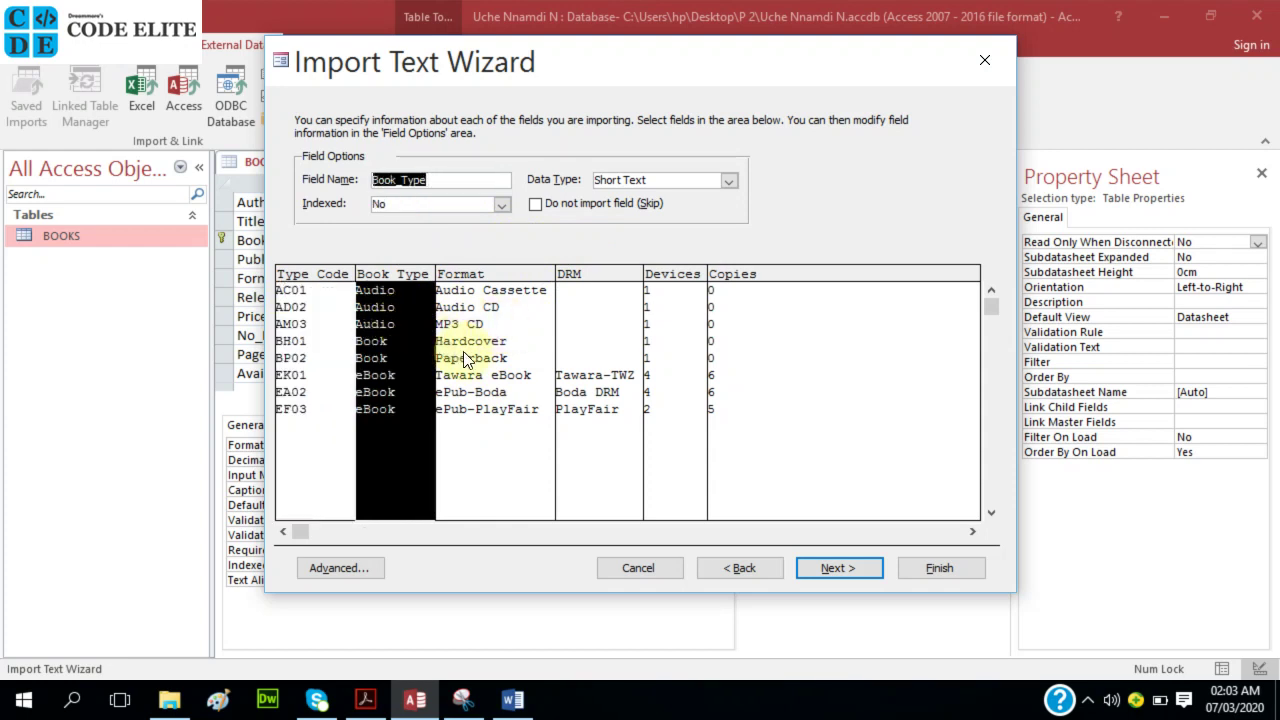
click(501, 372)
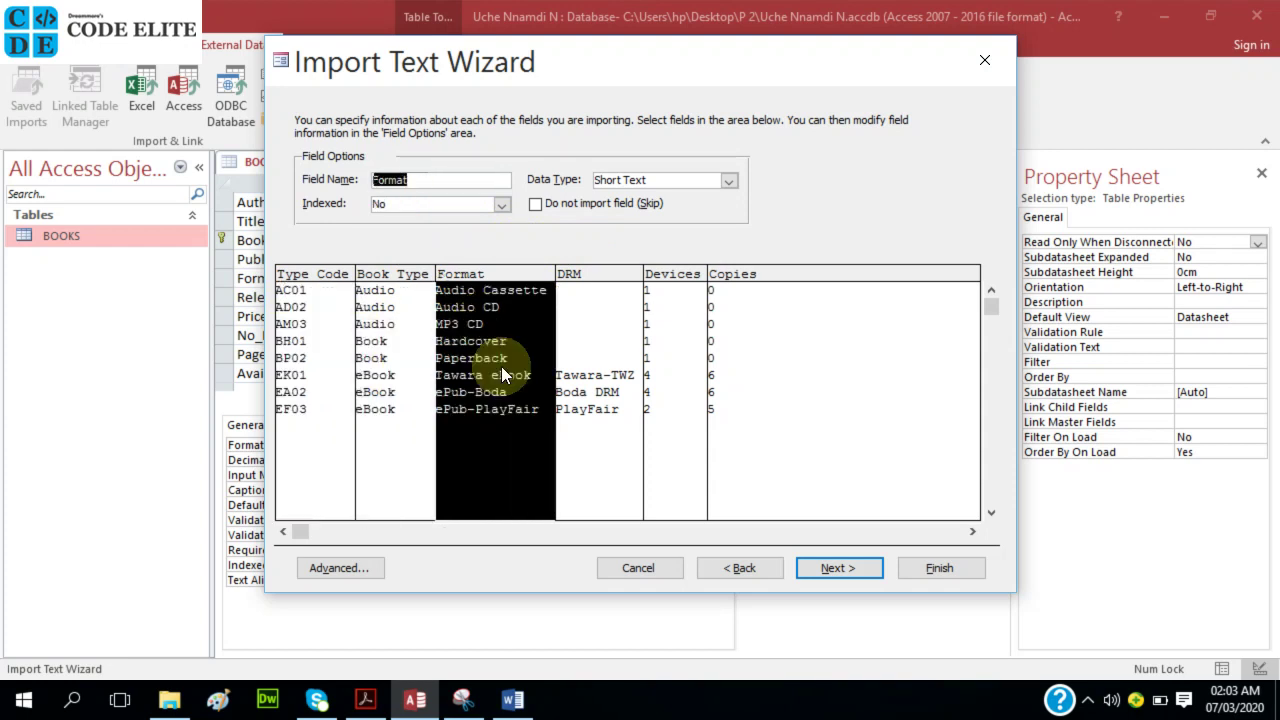
click(590, 350)
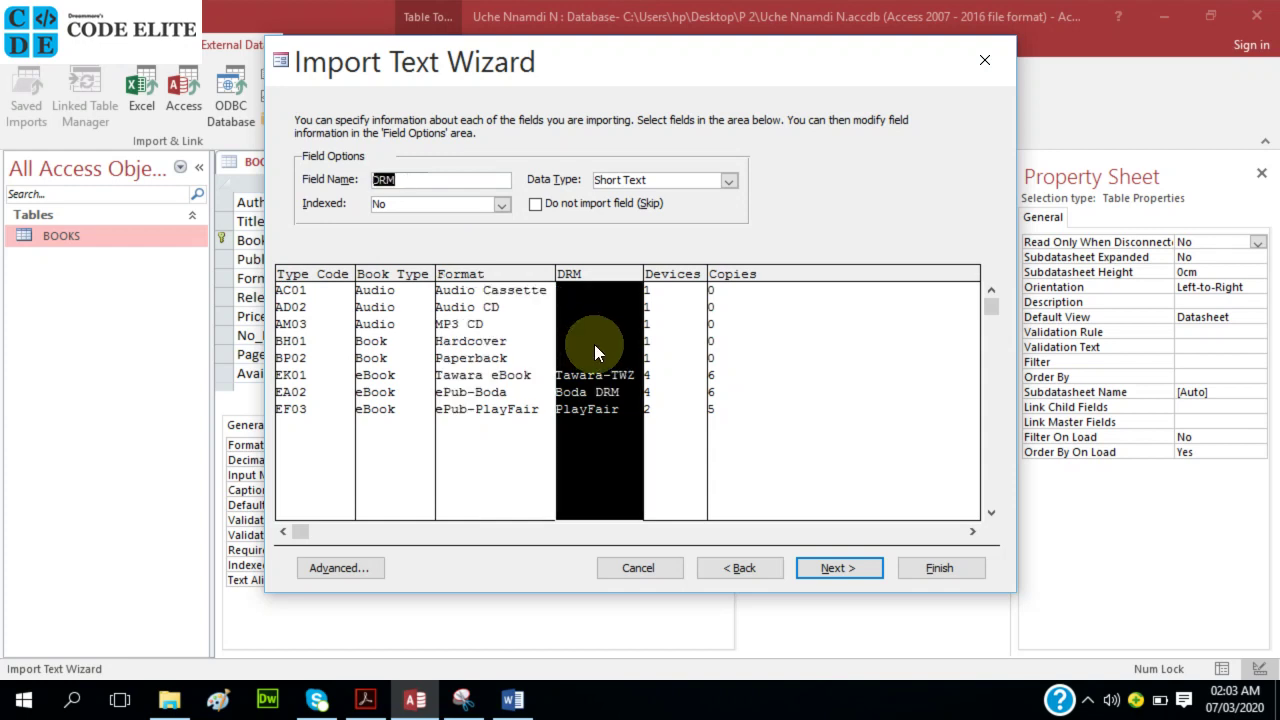
click(673, 355)
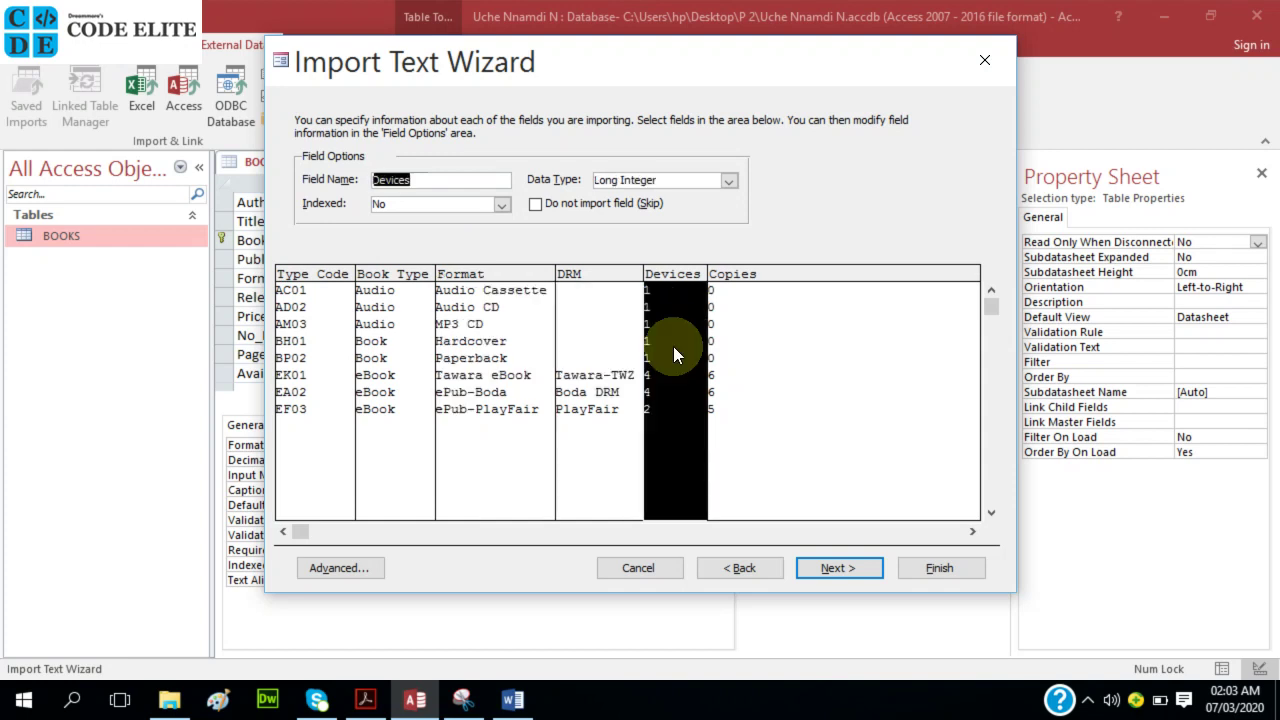
click(728, 353)
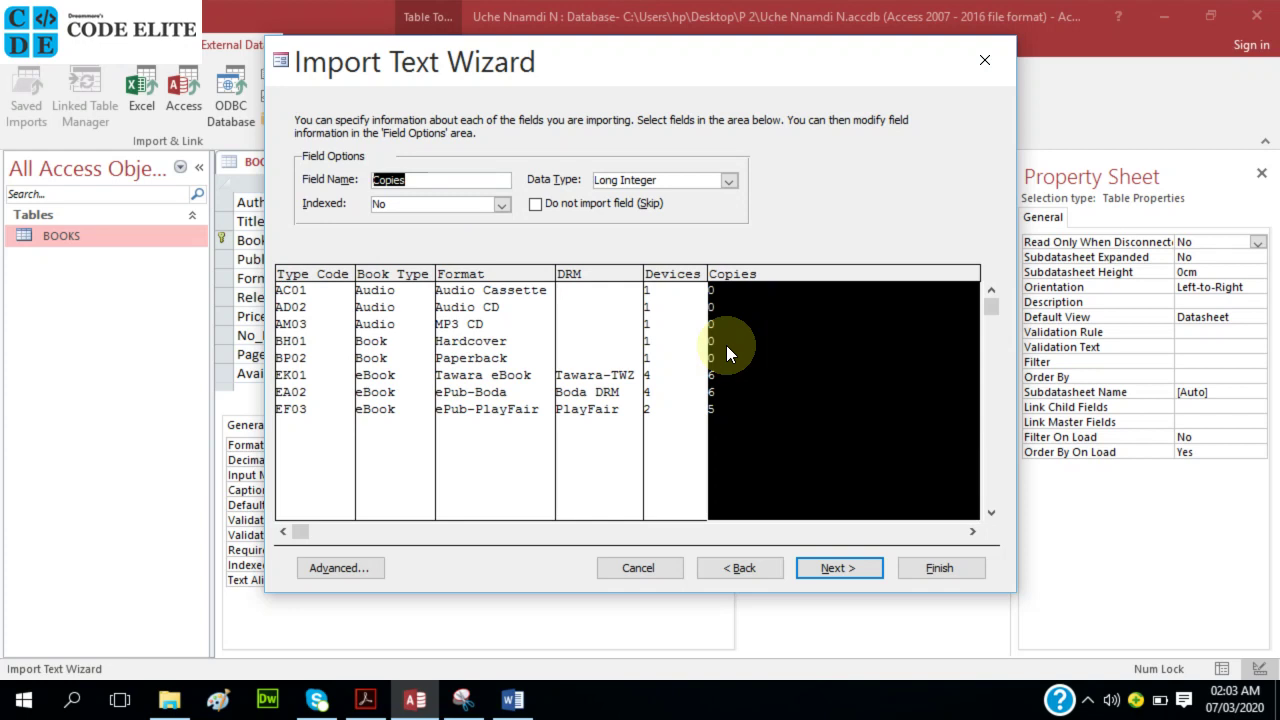
- Choose Type_Code as the imported table's own primary key
click(846, 568)
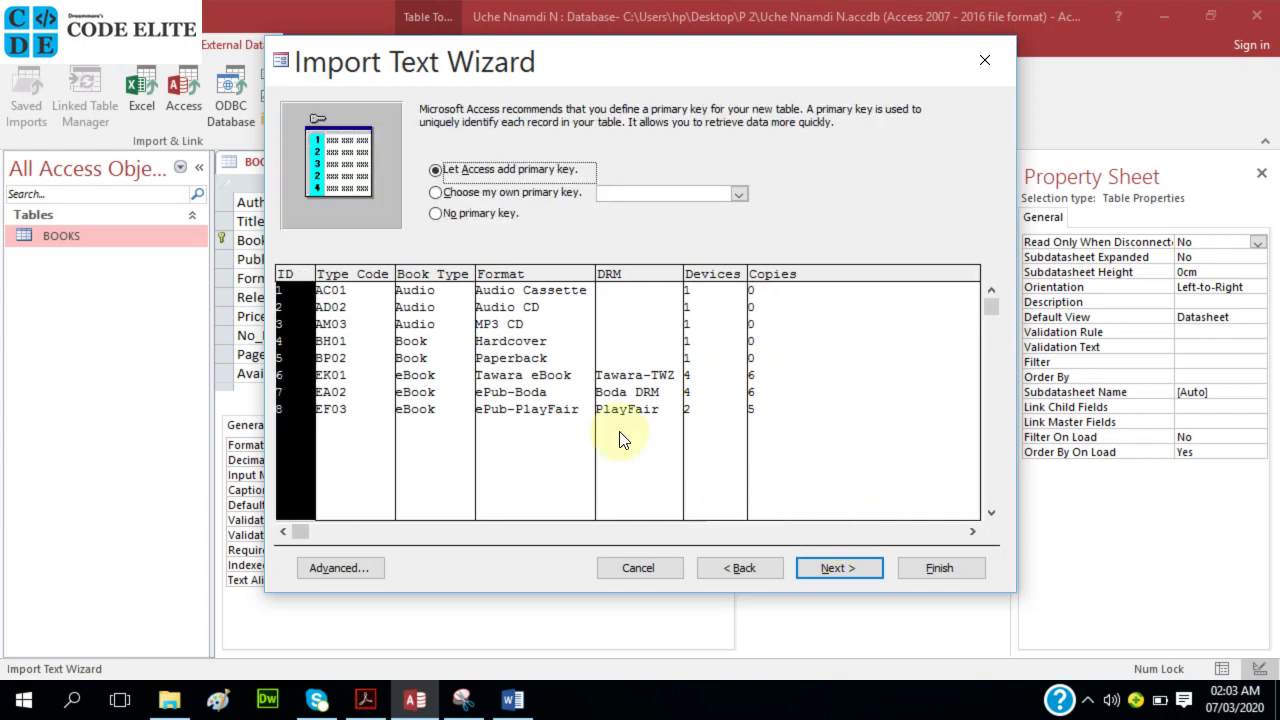
click(484, 191)
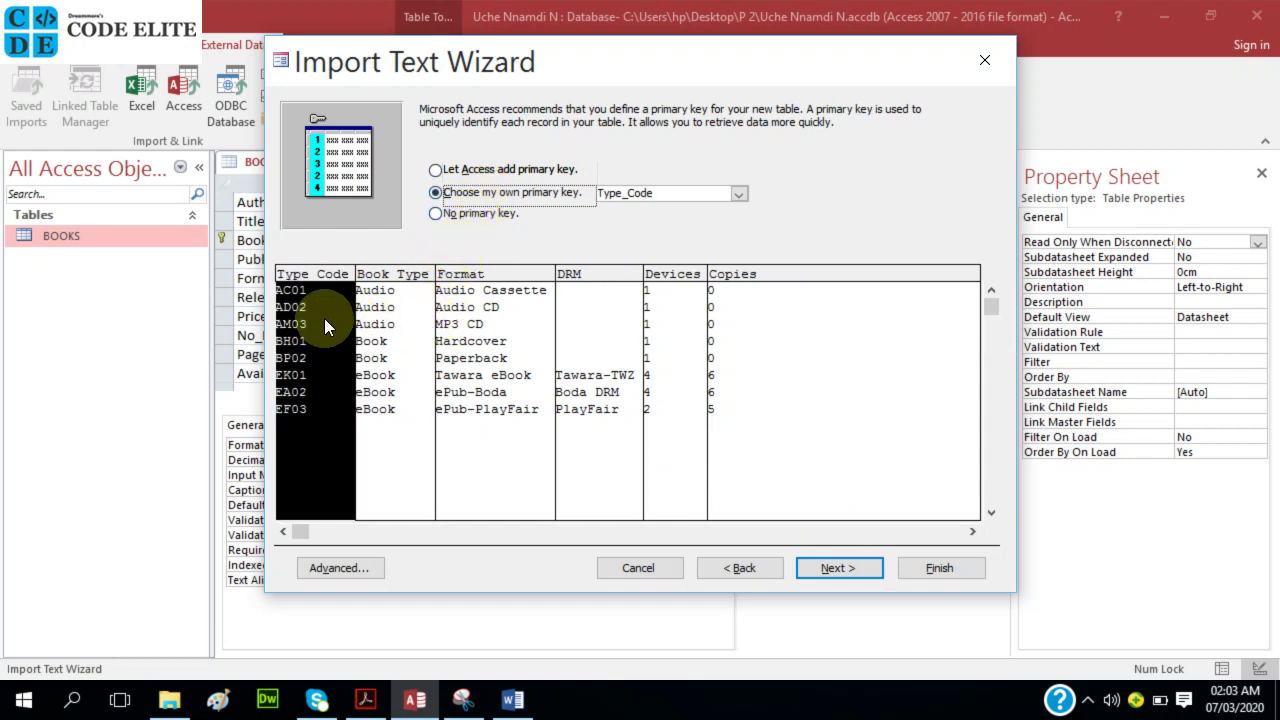
click(825, 568)
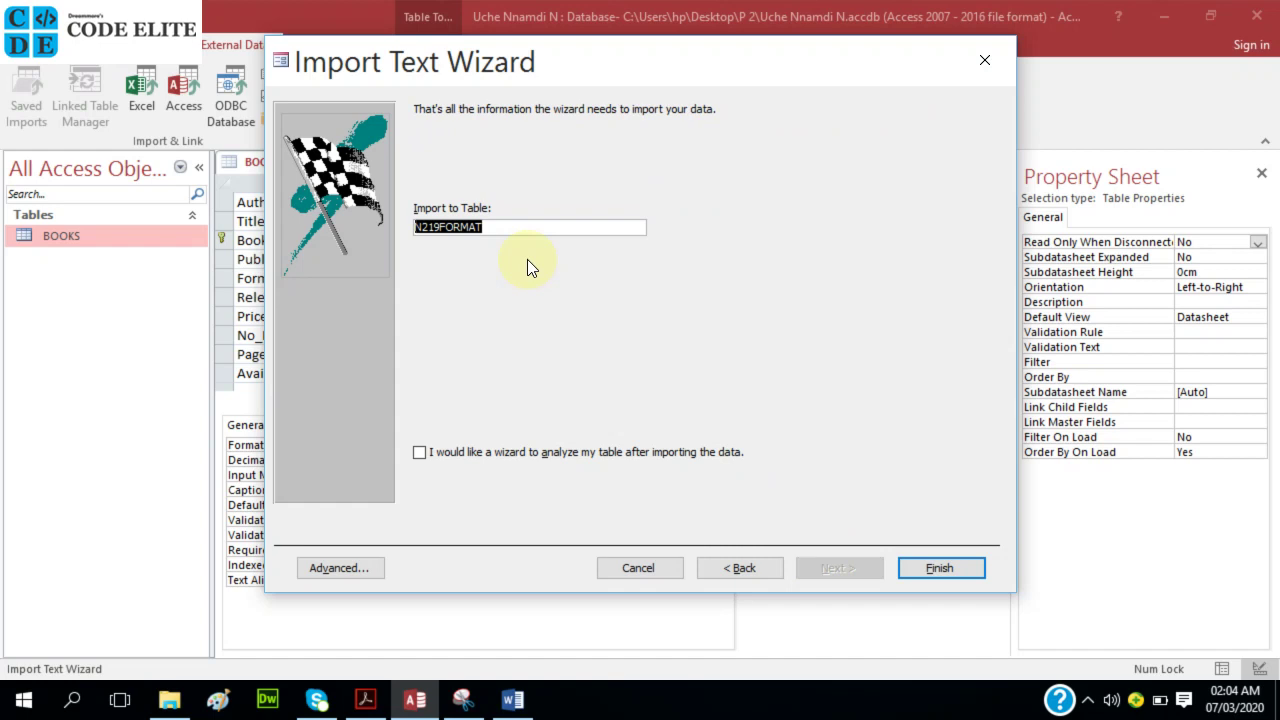
- Shorten the import table's name to FORMAT and finish the import
click(448, 227)
key(BackSpace)
key(BackSpace)
key(BackSpace)
key(BackSpace)
click(935, 569)
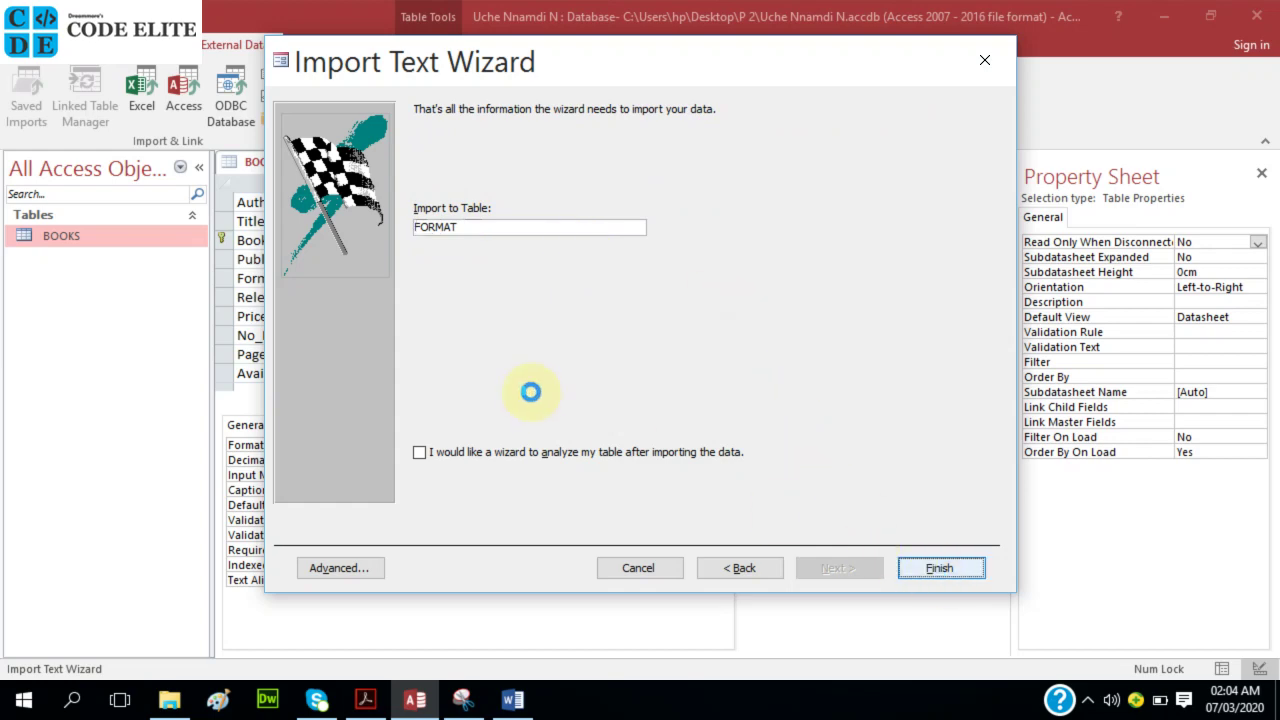
- Recheck the task 24 instructions in the exam paper and close the Access import dialog without saving the import steps
click(365, 699)
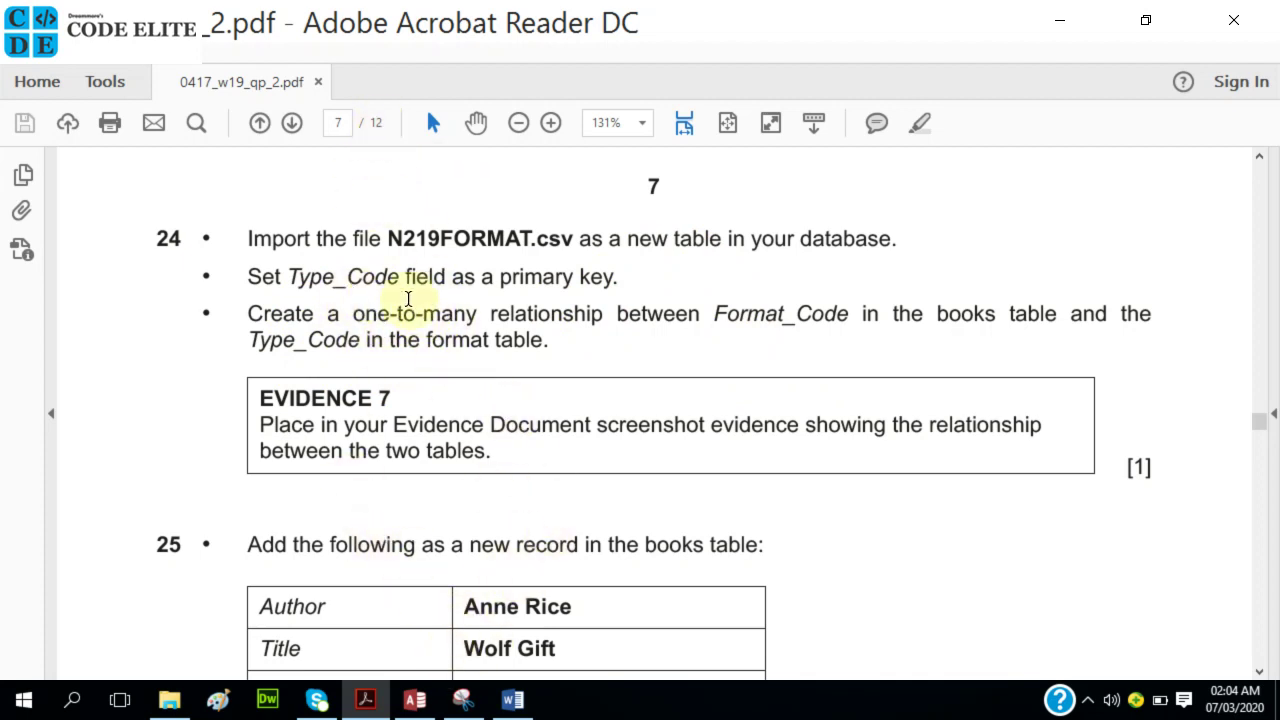
mouse_move(478, 699)
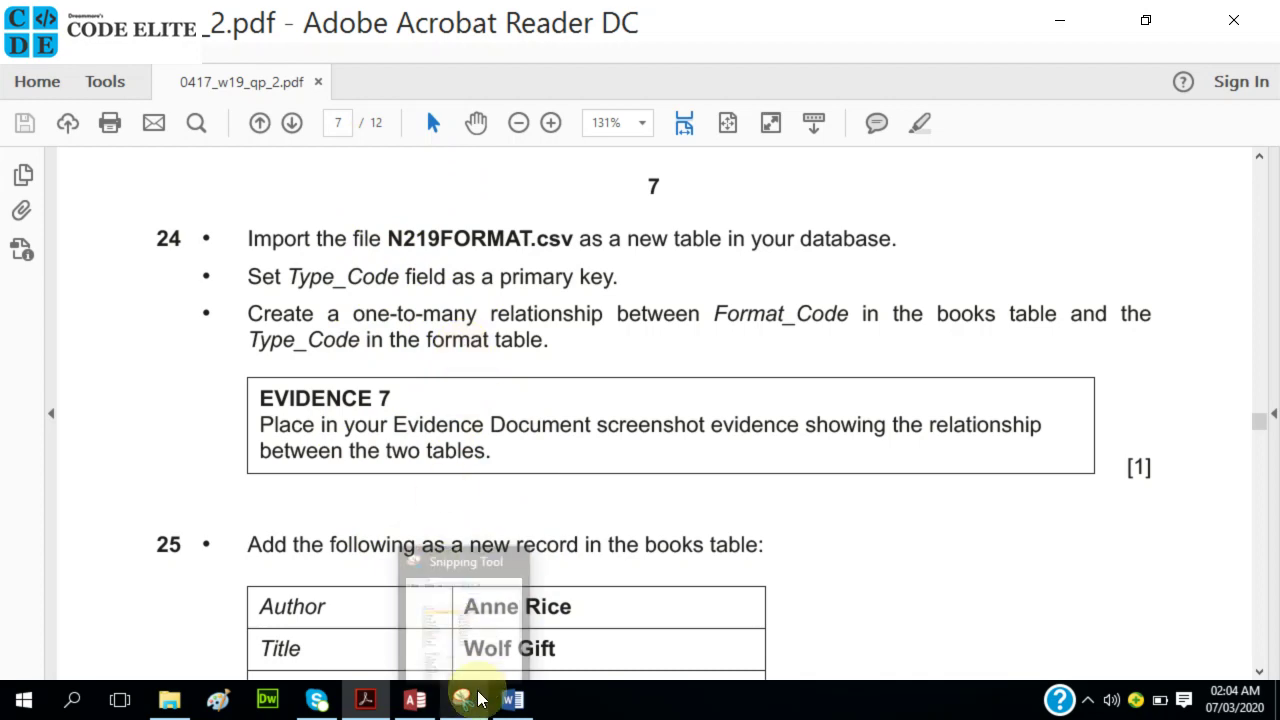
click(415, 699)
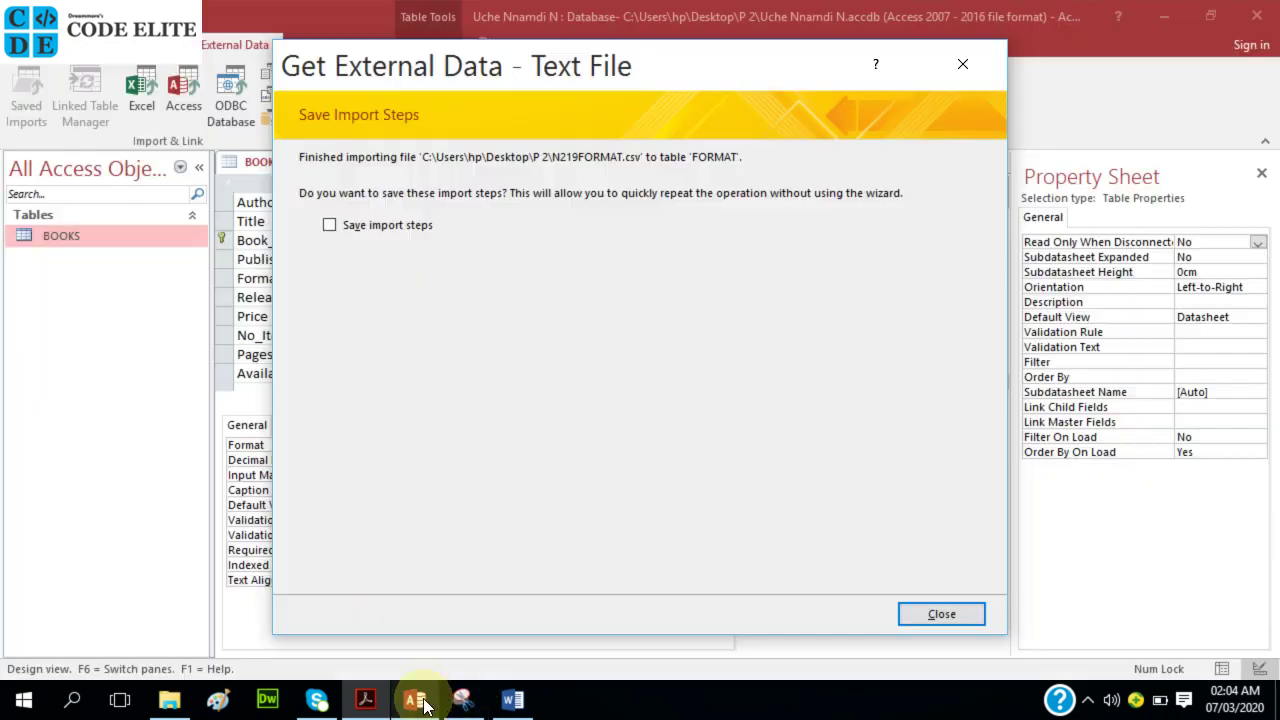
click(942, 615)
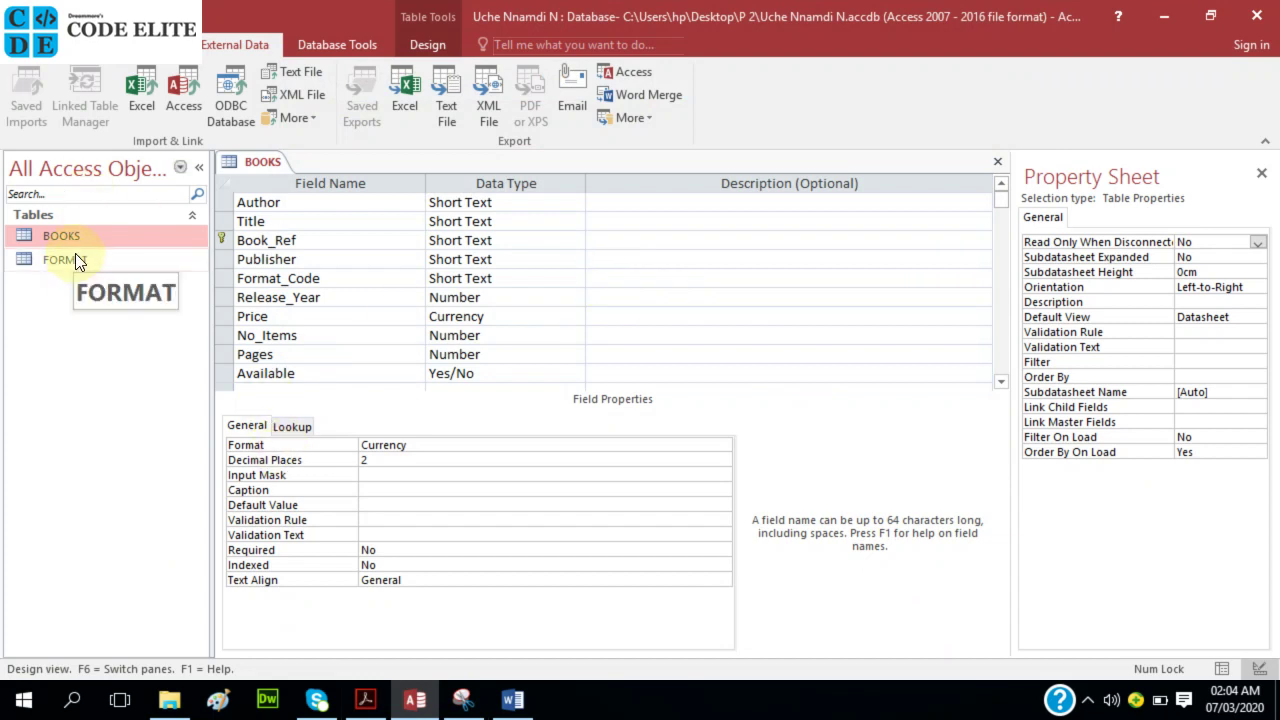
- Close the BOOKS table design, and open the FORMAT table to check its imported records before closing it
right_click(268, 161)
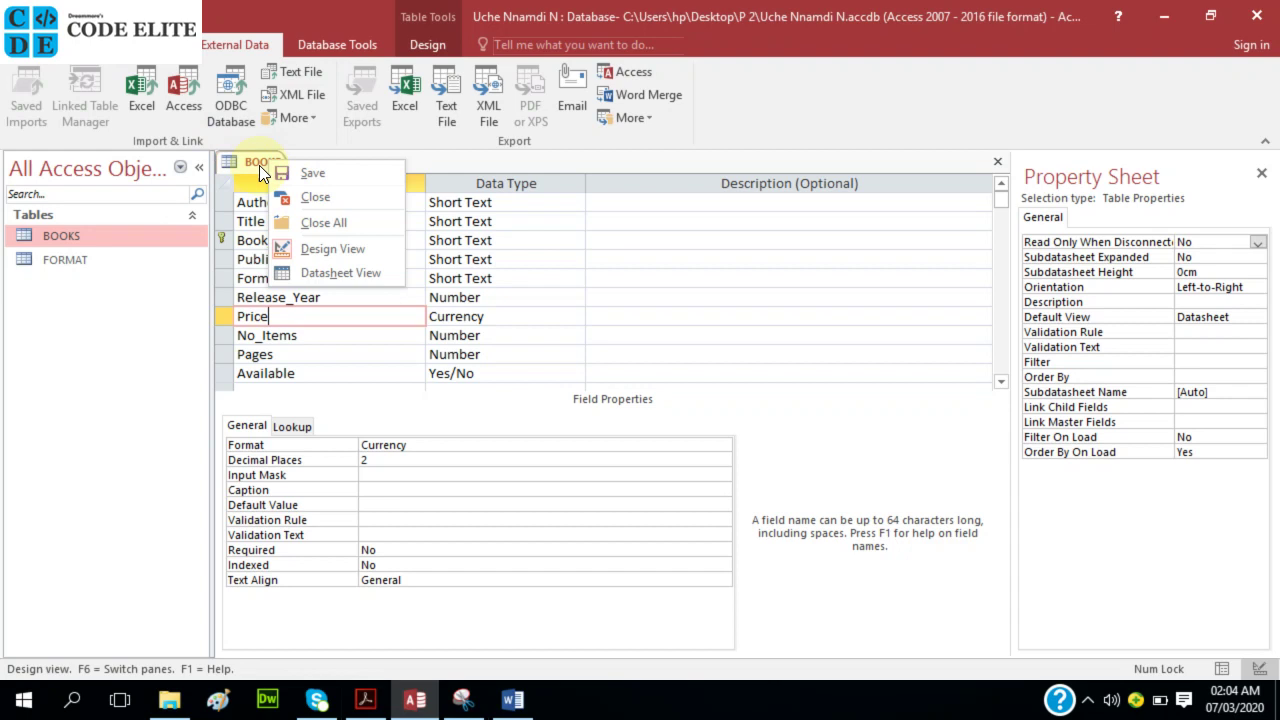
click(304, 196)
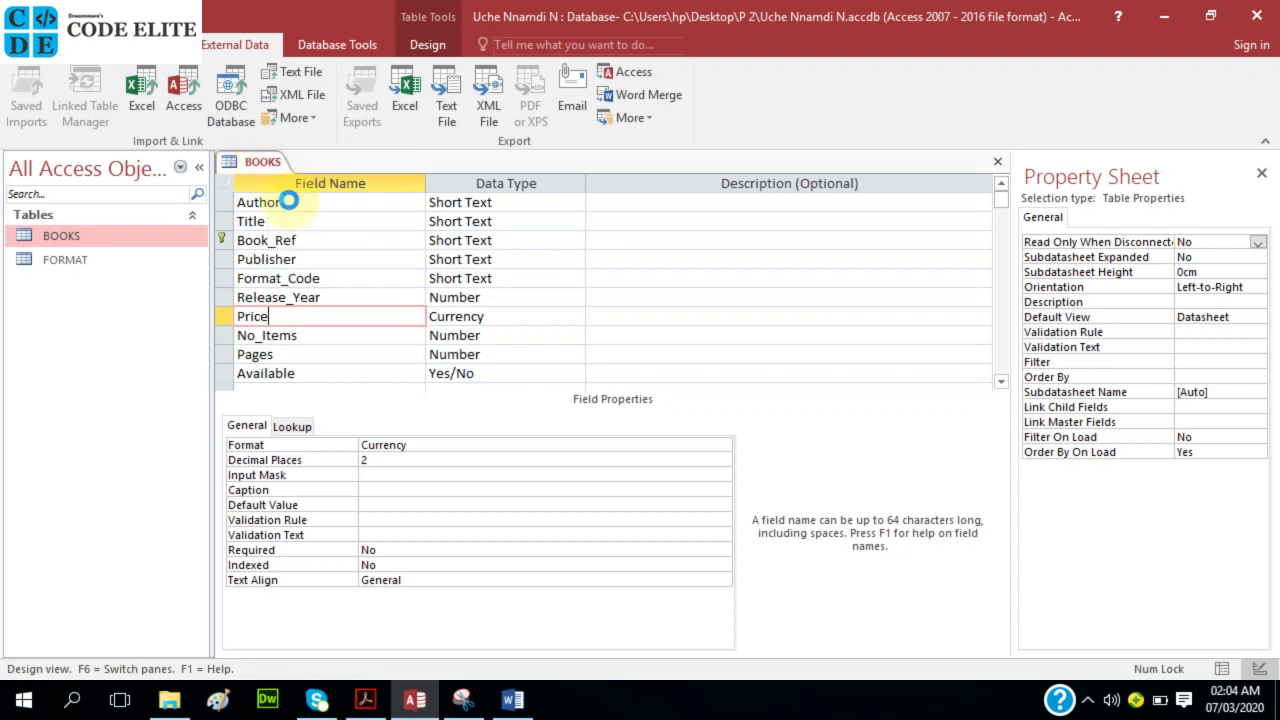
double_click(101, 258)
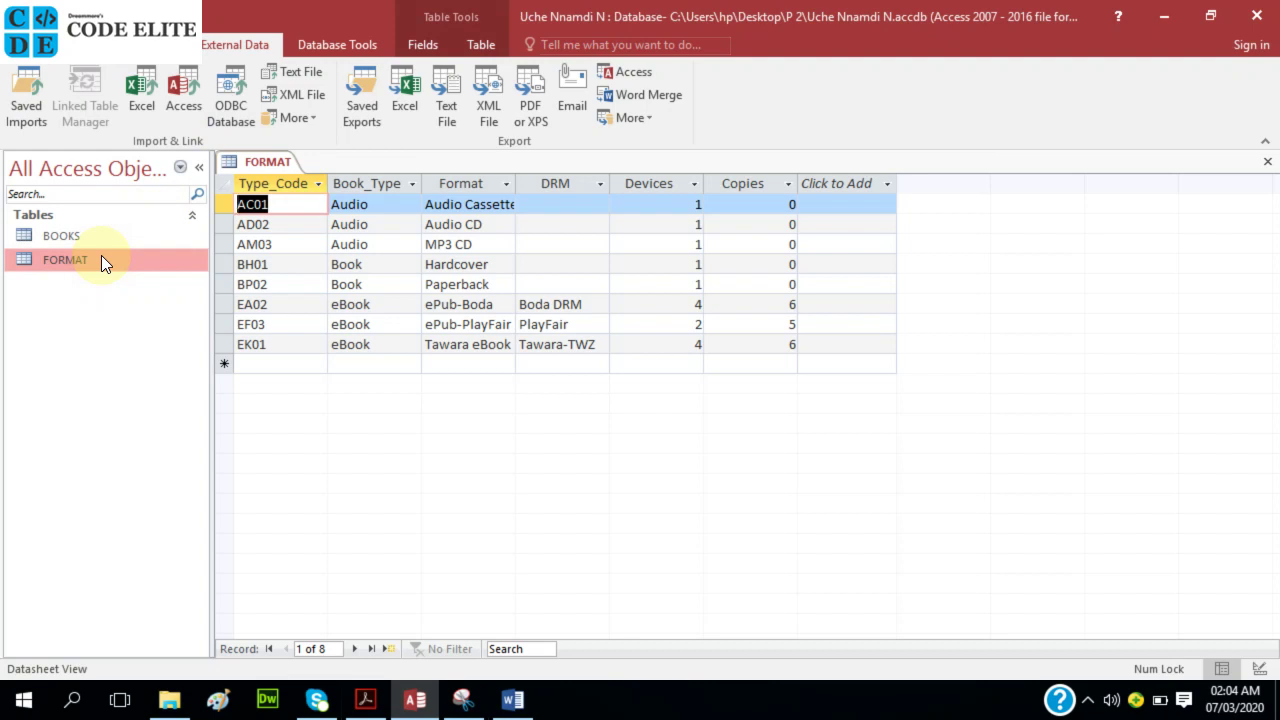
right_click(261, 161)
click(308, 199)
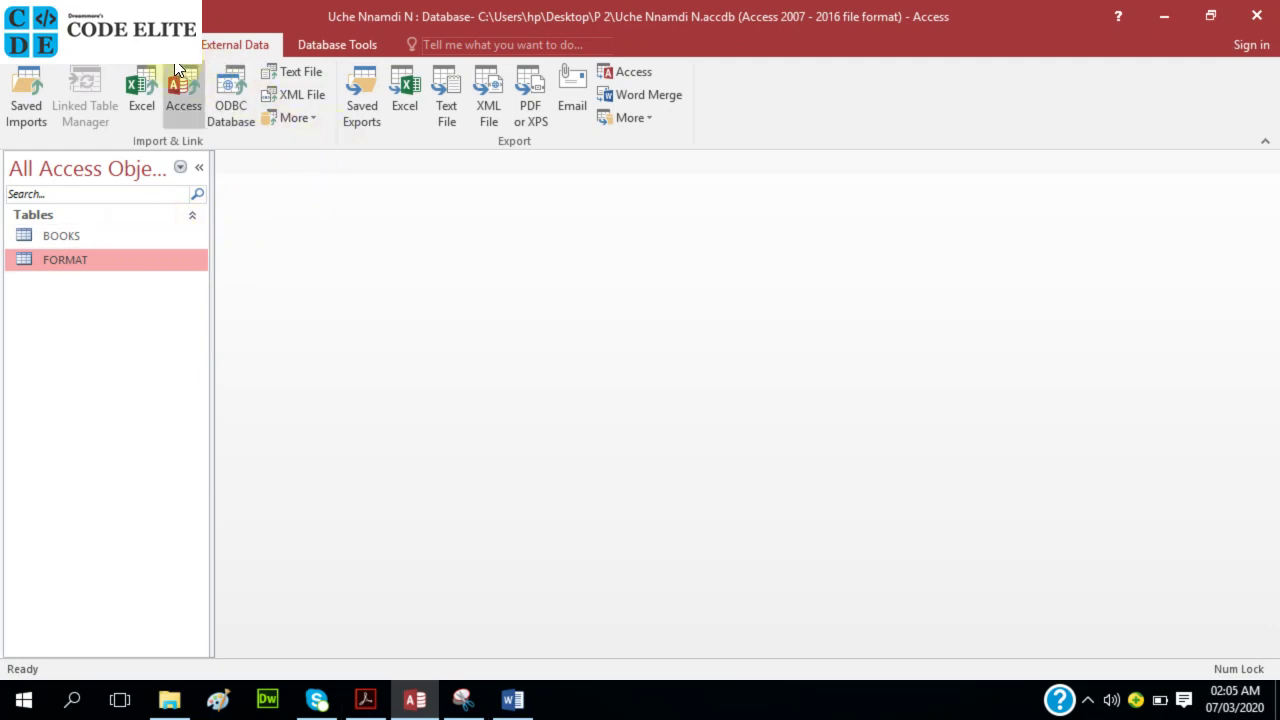
- Open the database's relationships layout and add both the BOOKS and FORMAT tables to it
click(322, 46)
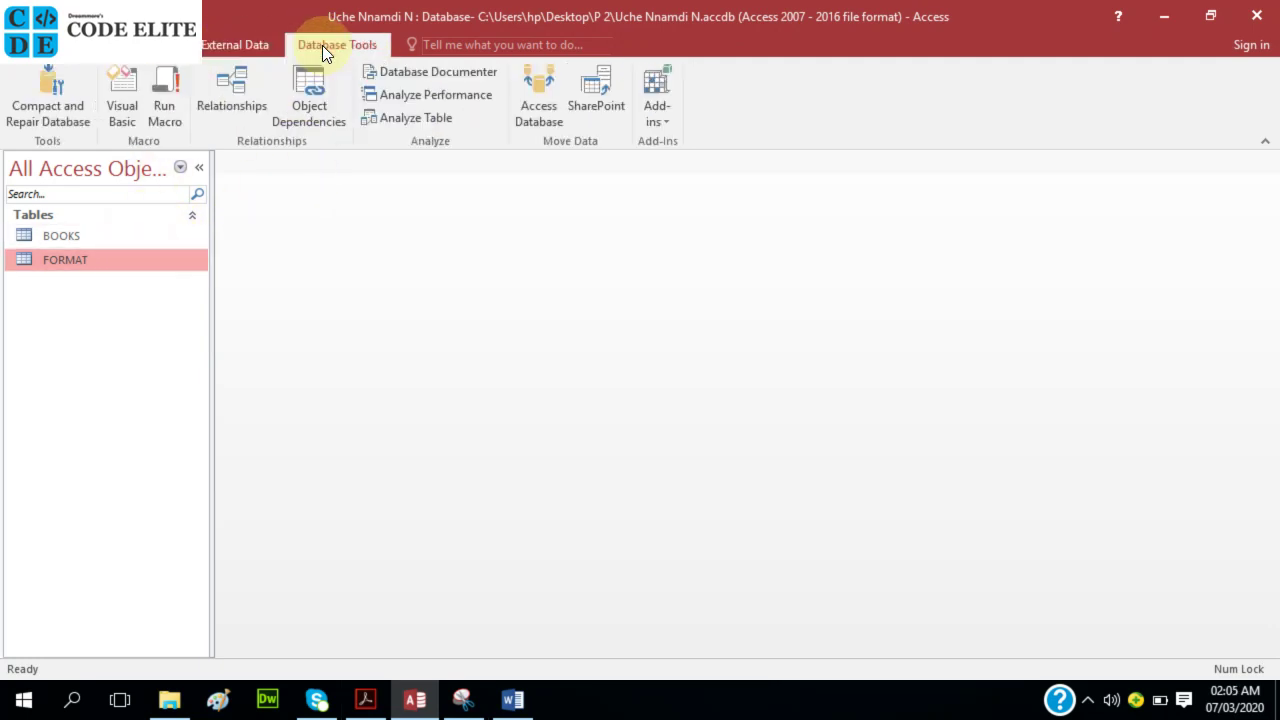
click(230, 106)
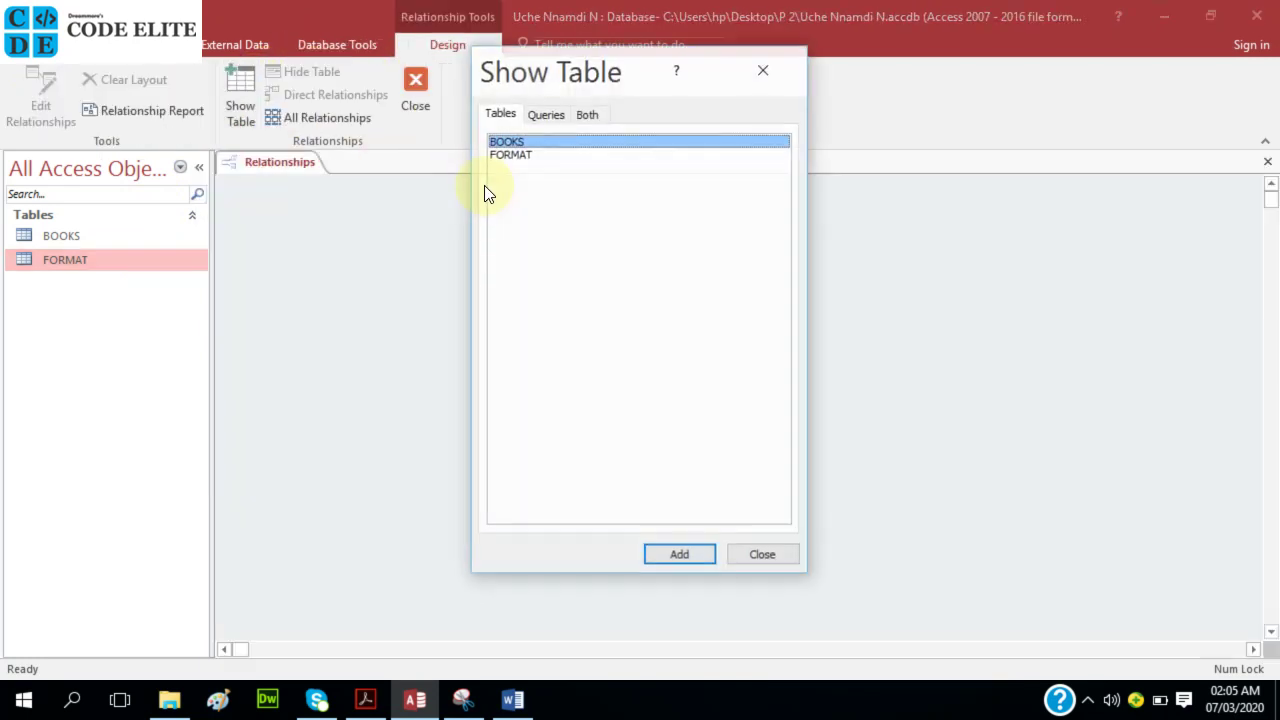
key(Down)
shift+click(513, 140)
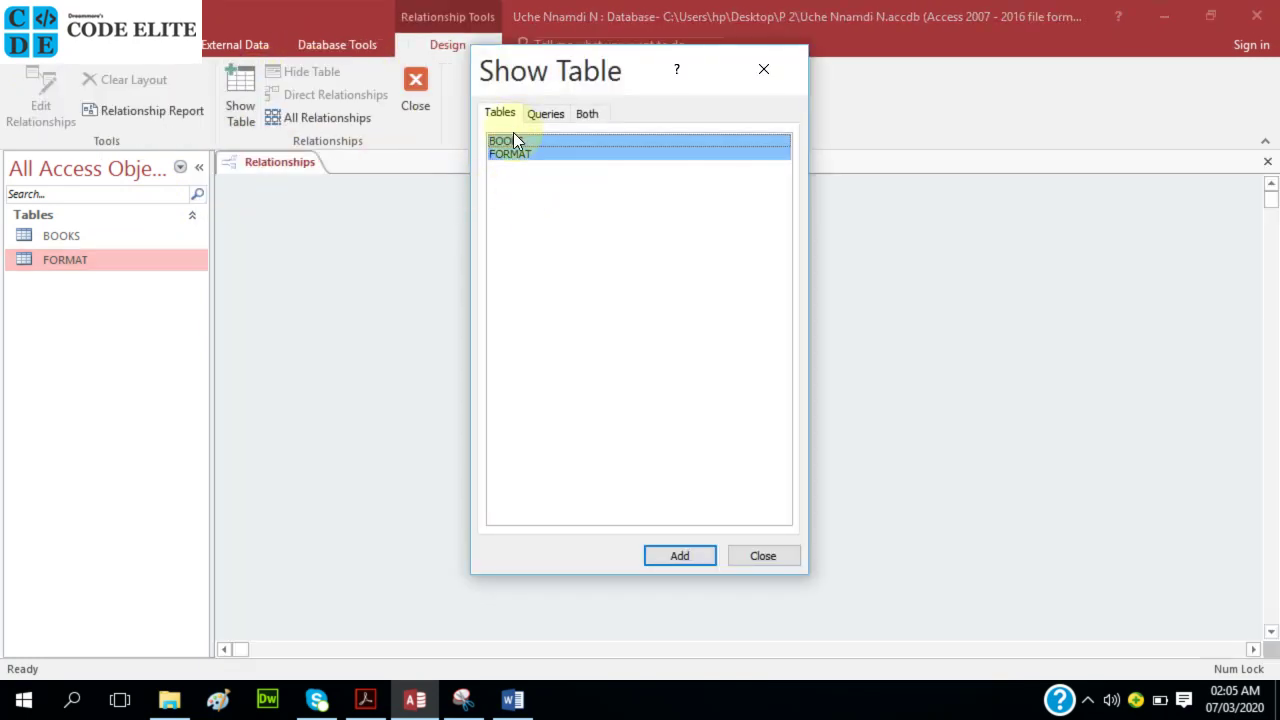
click(696, 553)
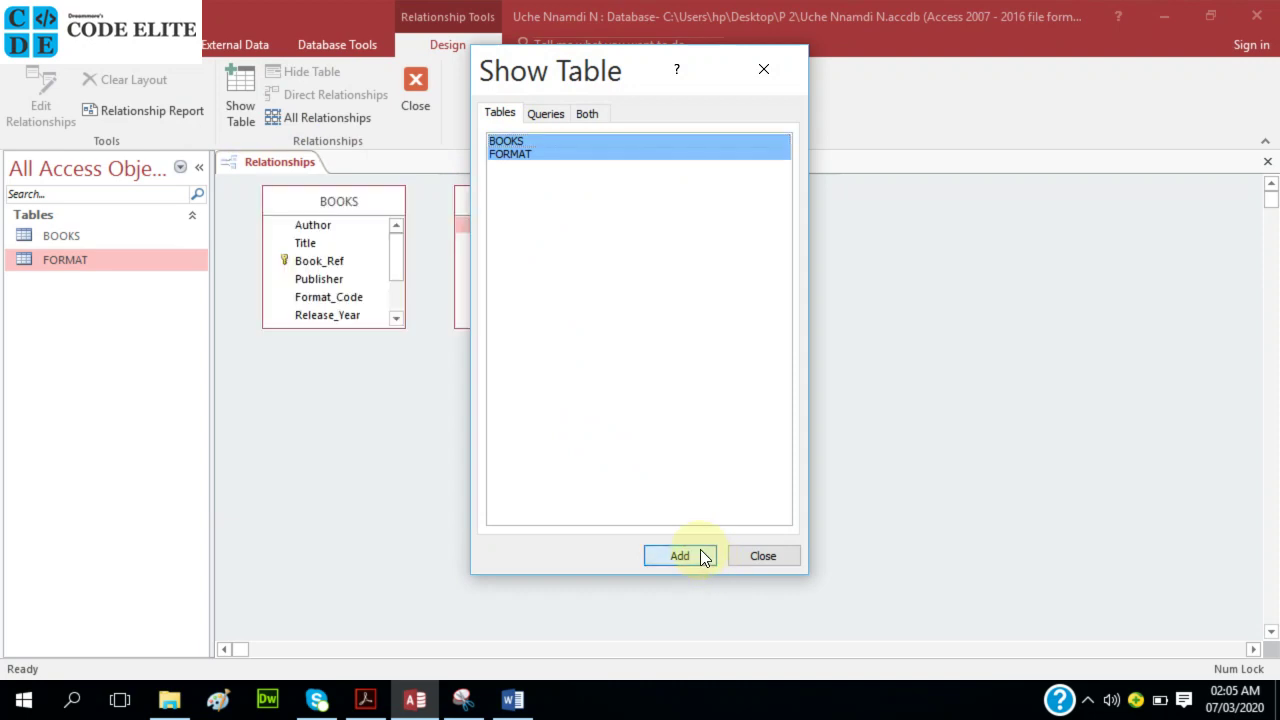
click(763, 556)
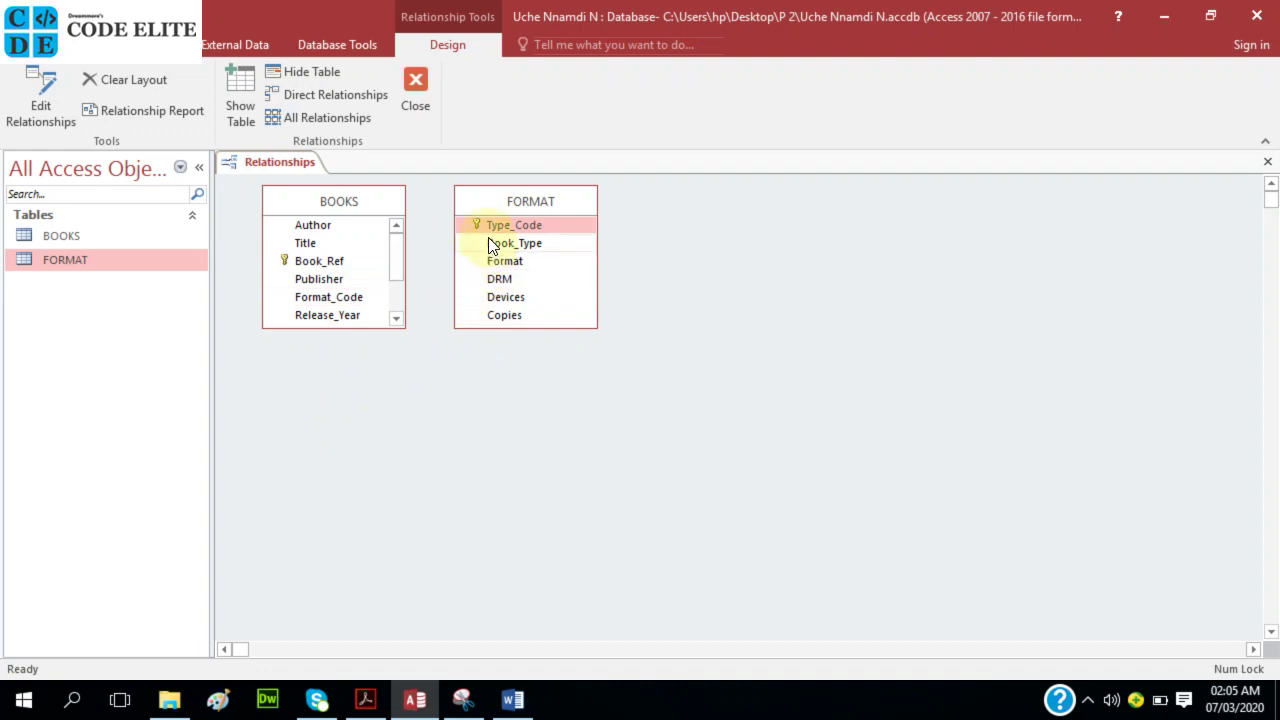
- Create a one-to-many relationship from FORMAT's Type_Code to BOOKS' Format_Code, enforcing referential integrity
drag(497, 226, 349, 293)
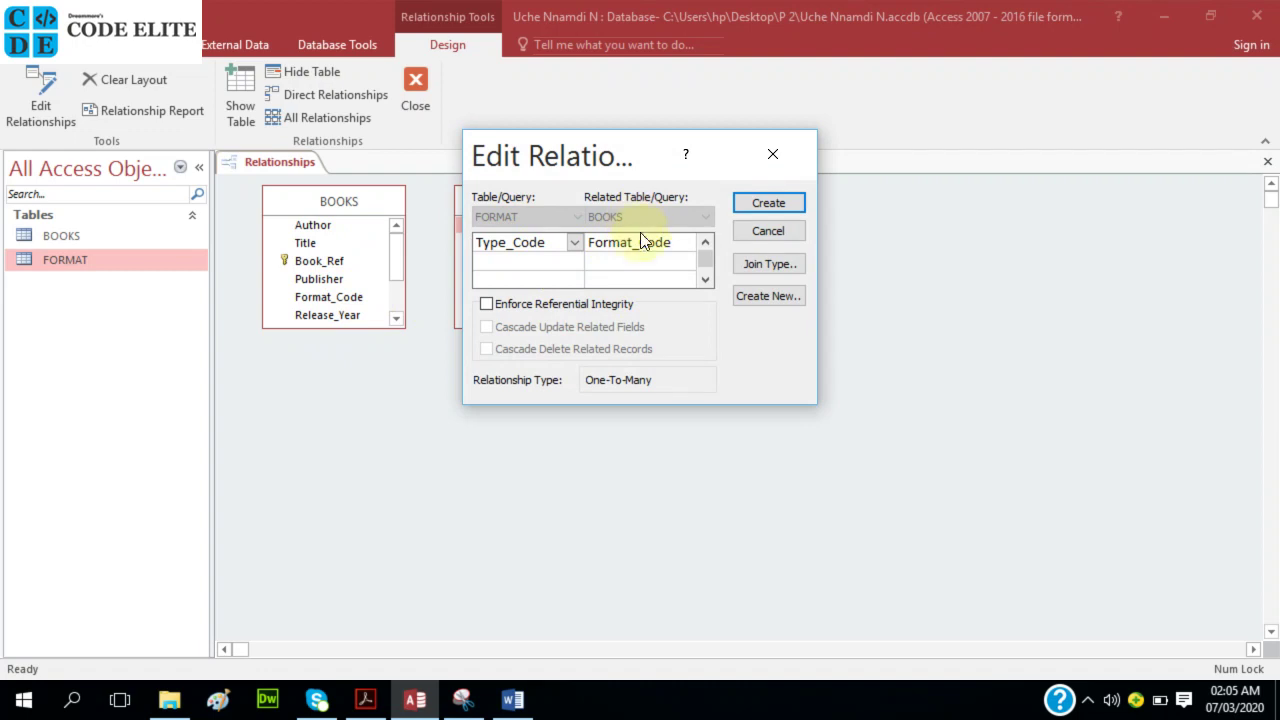
click(544, 305)
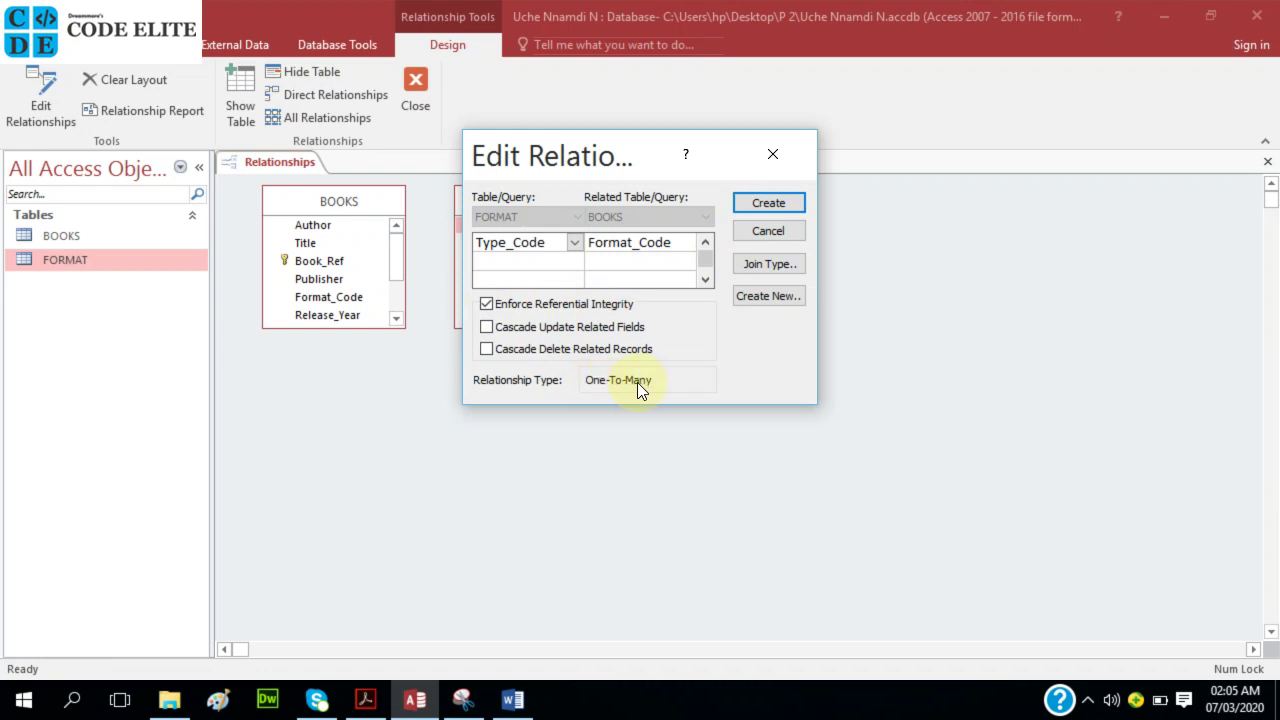
click(754, 204)
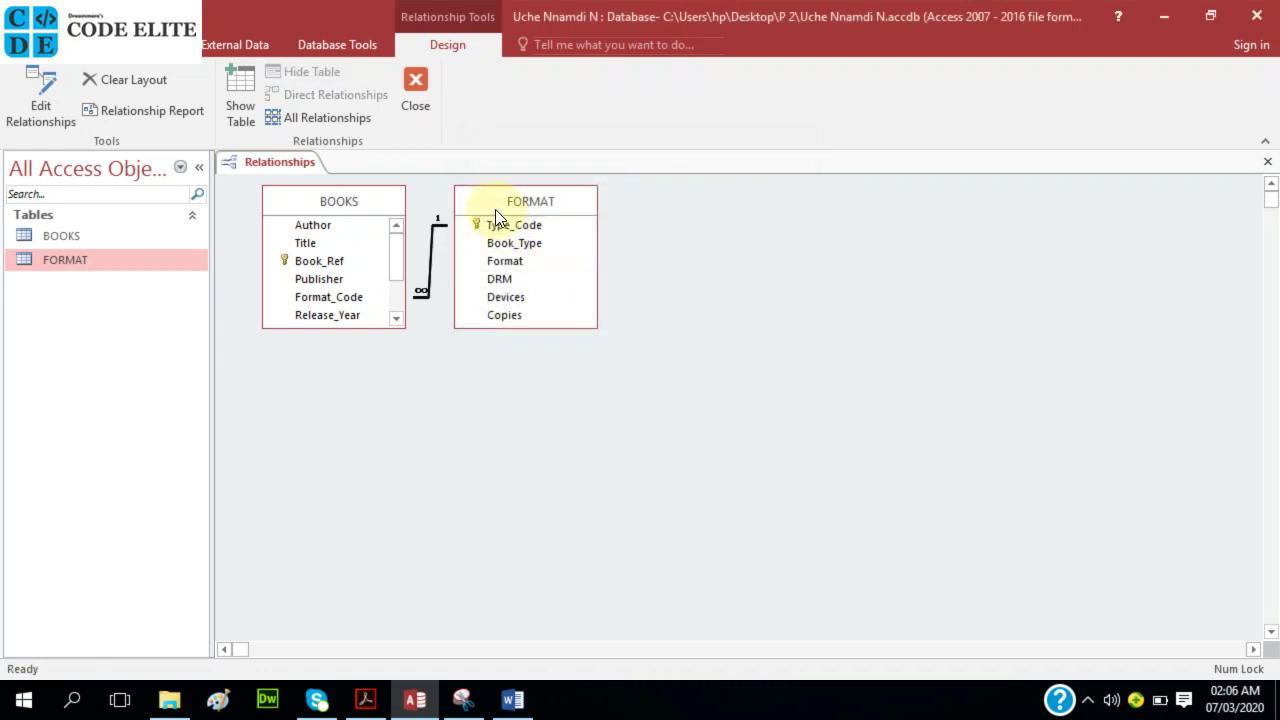
- Move the FORMAT table farther from BOOKS and enlarge the BOOKS box to show all its fields from Author to Available
drag(501, 199, 624, 207)
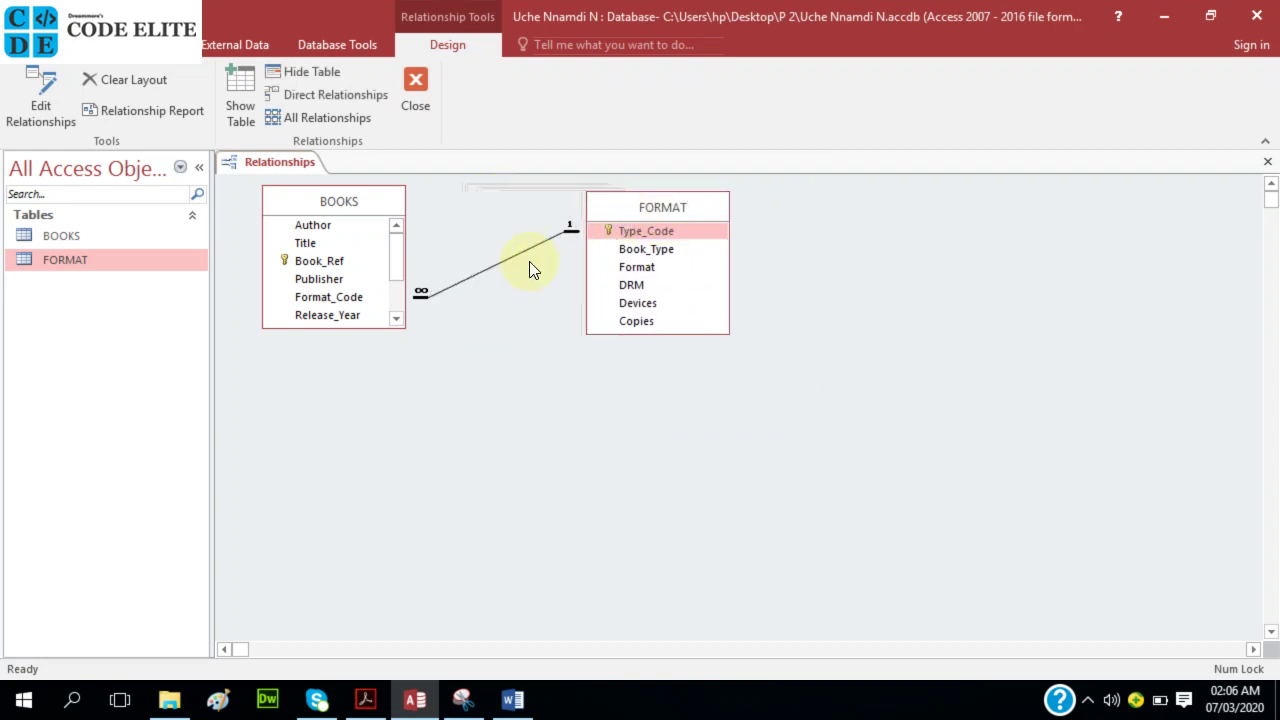
click(606, 236)
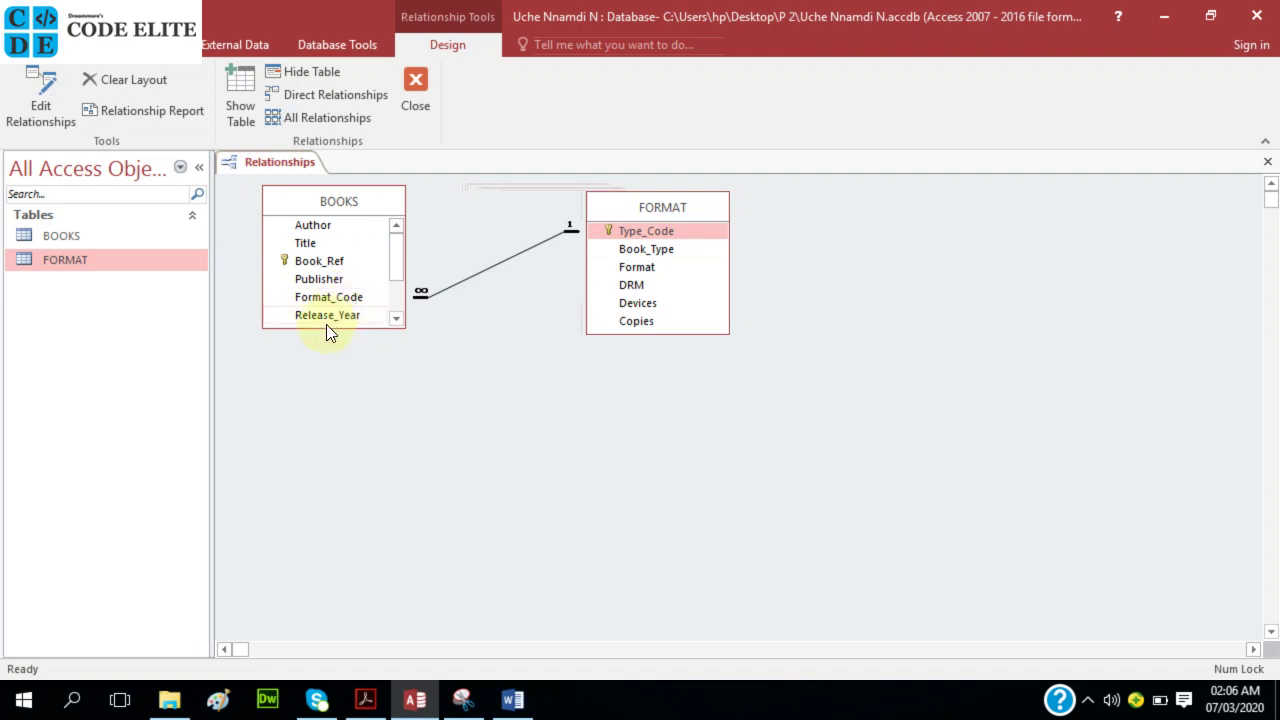
drag(263, 327, 257, 403)
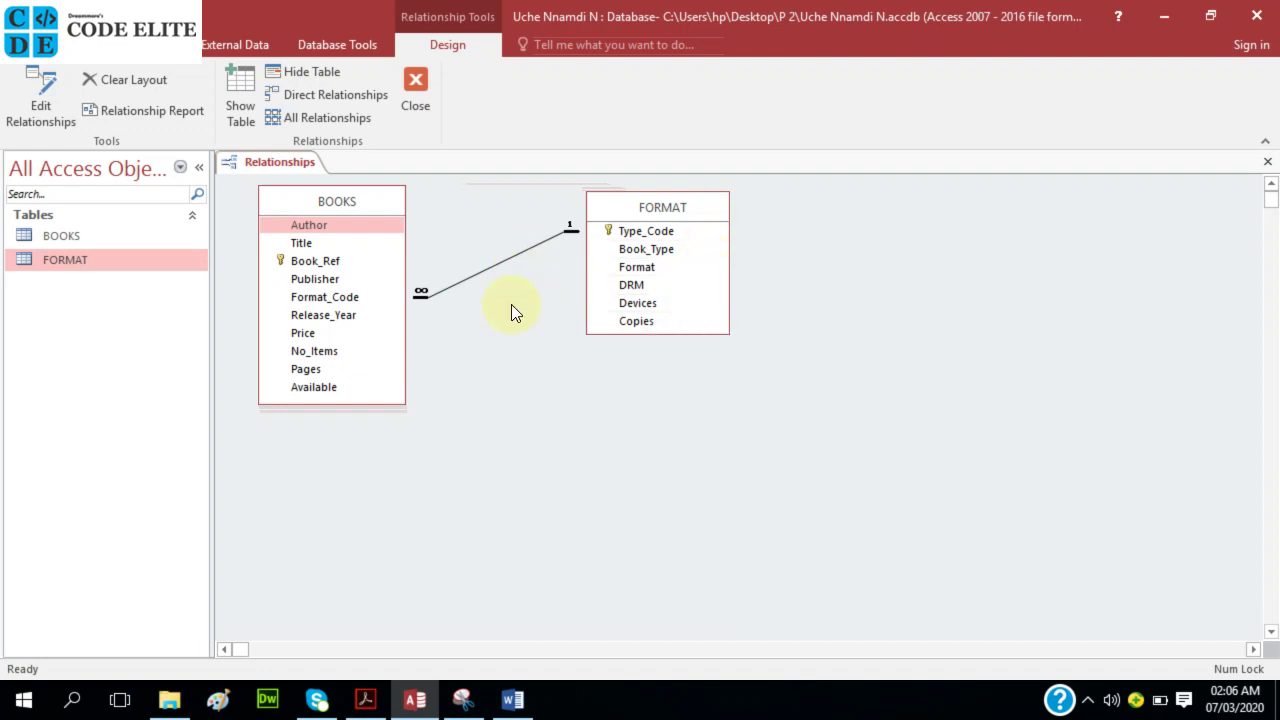
- Check the Evidence 7 requirement in the exam paper, then open the relationship's edit dialog in Access and place it below the relationship line
click(365, 699)
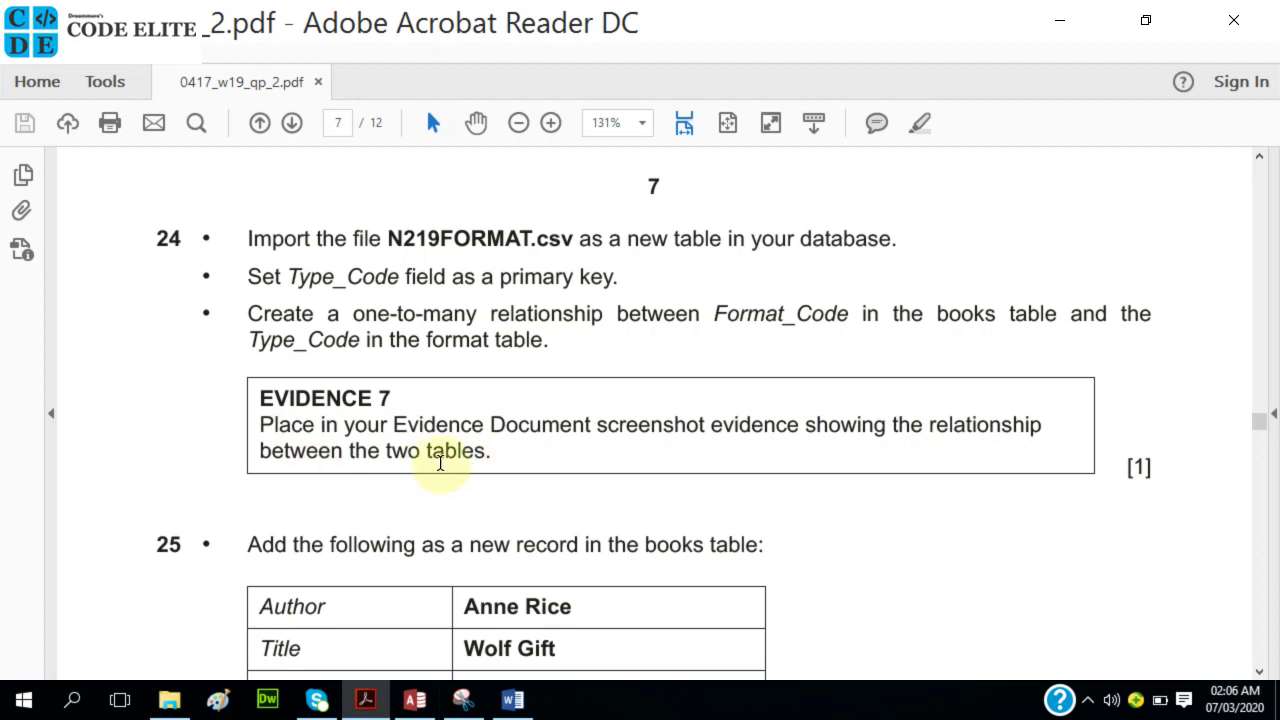
click(414, 702)
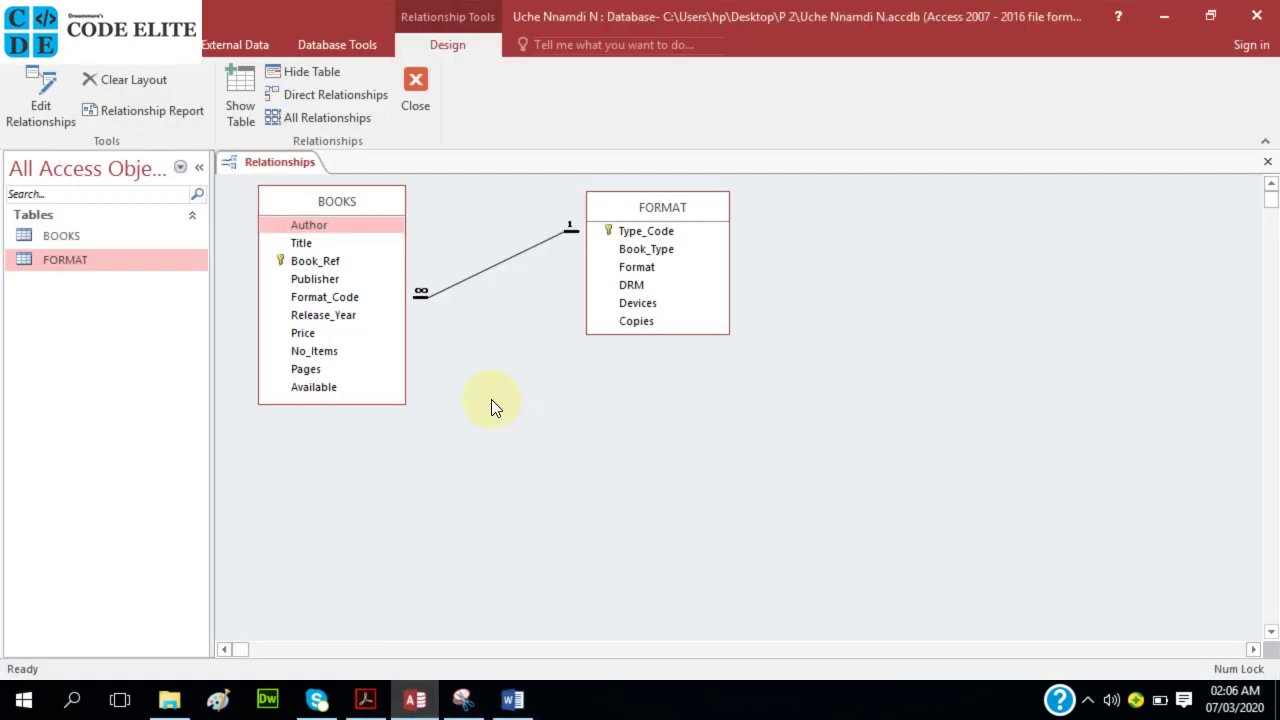
click(478, 273)
right_click(478, 273)
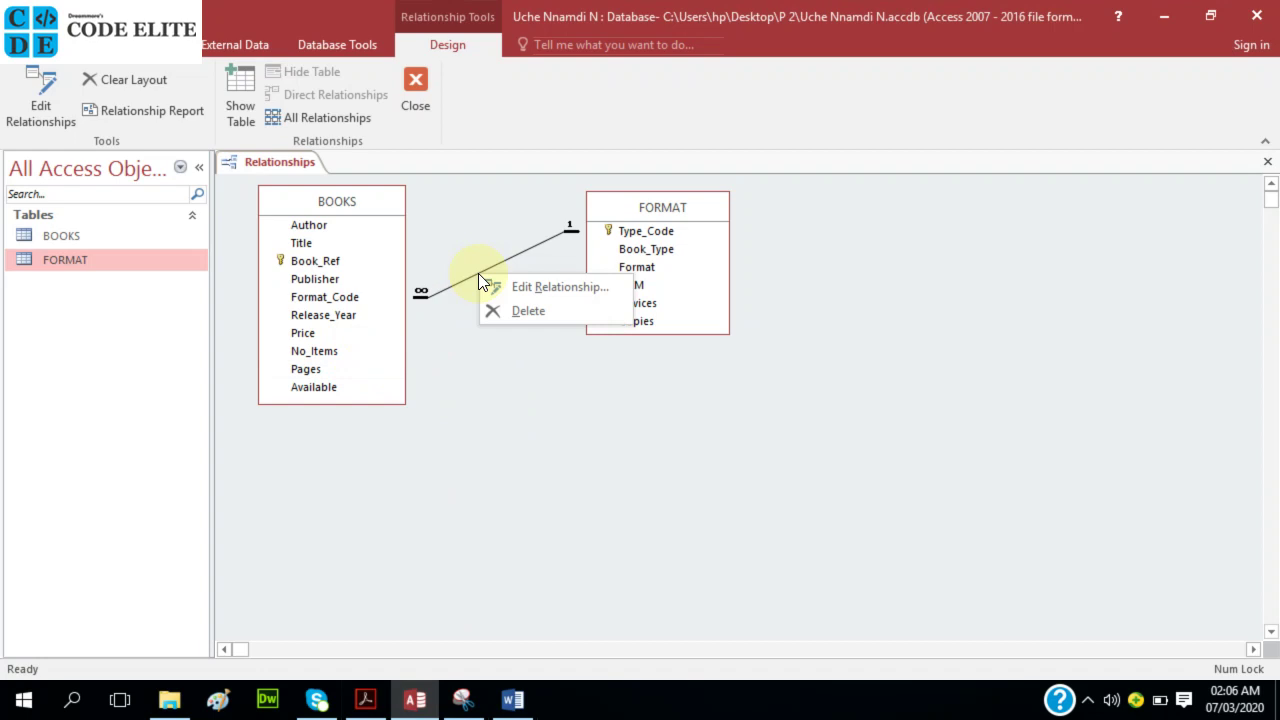
click(549, 286)
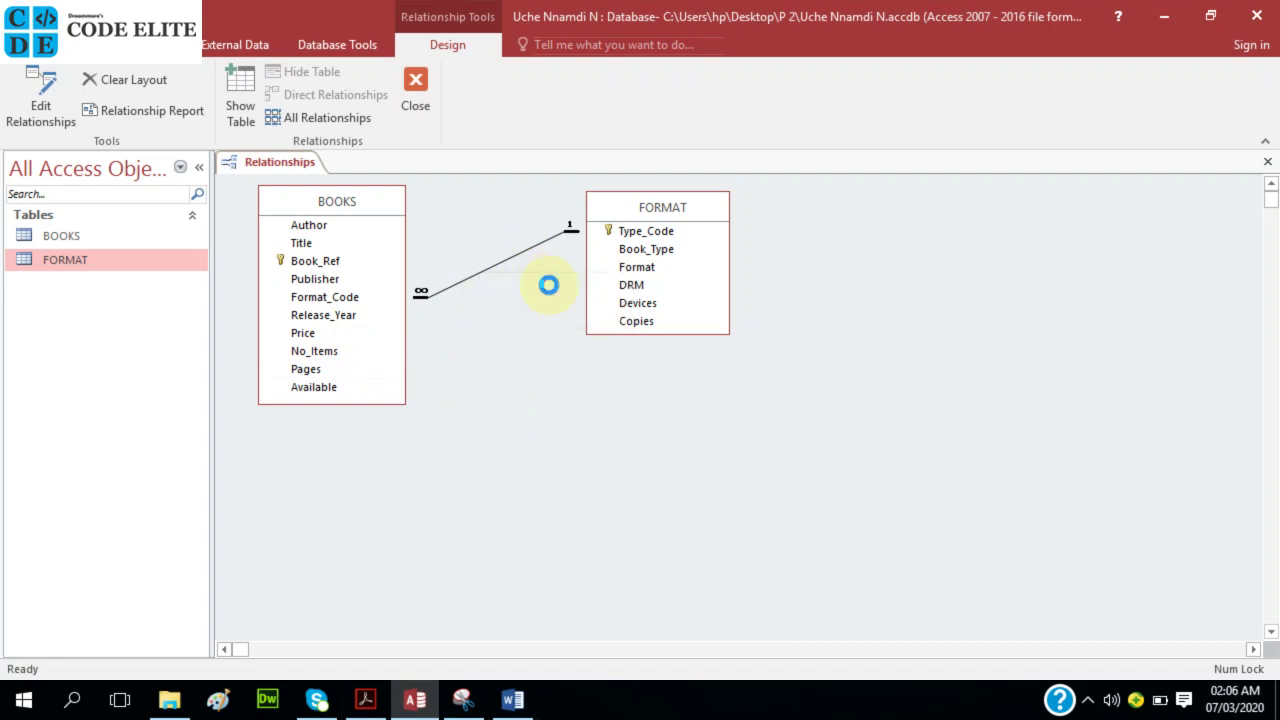
drag(571, 158, 530, 371)
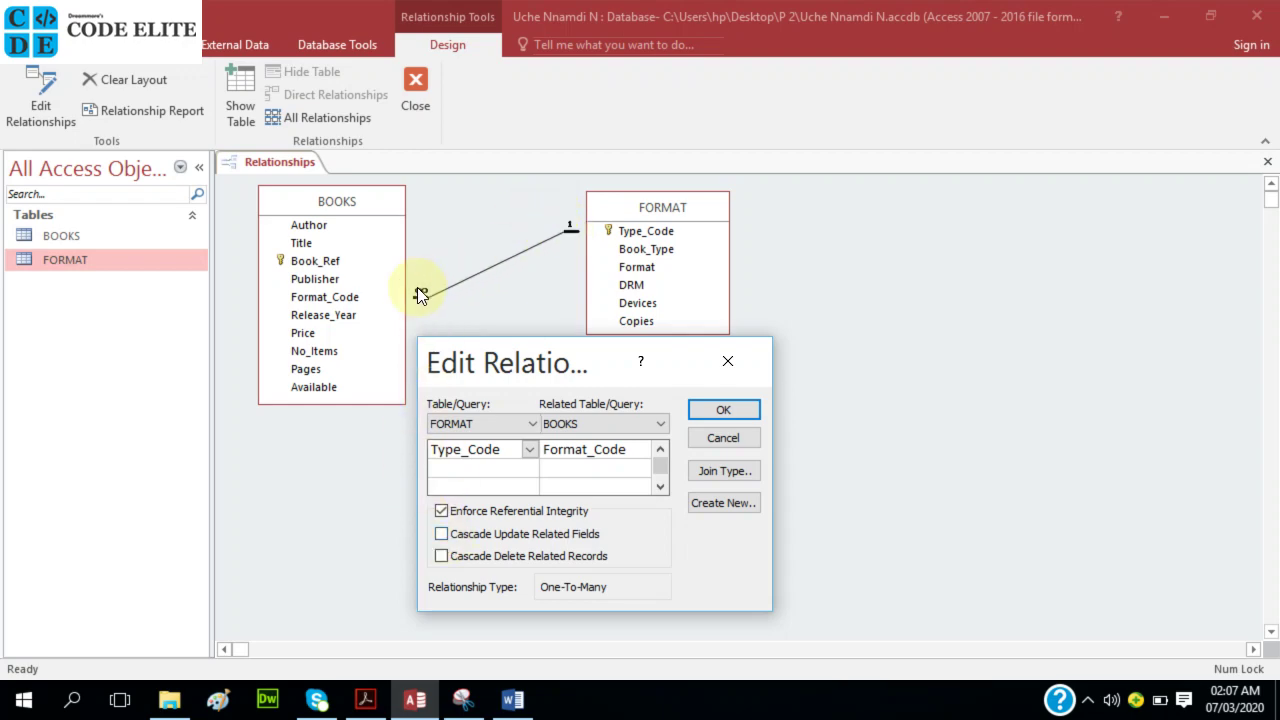
- Capture a new Snipping Tool screenshot of the related BOOKS and FORMAT tables together with the relationship's edit dialog
click(463, 700)
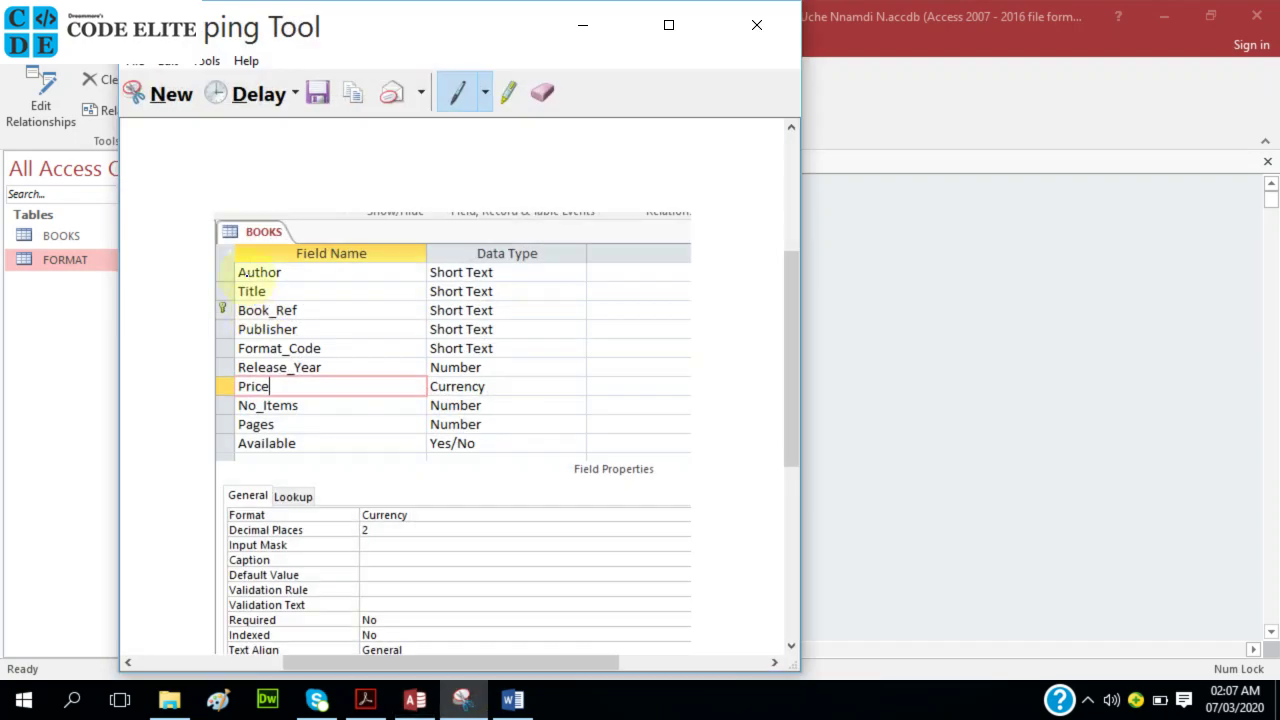
click(162, 95)
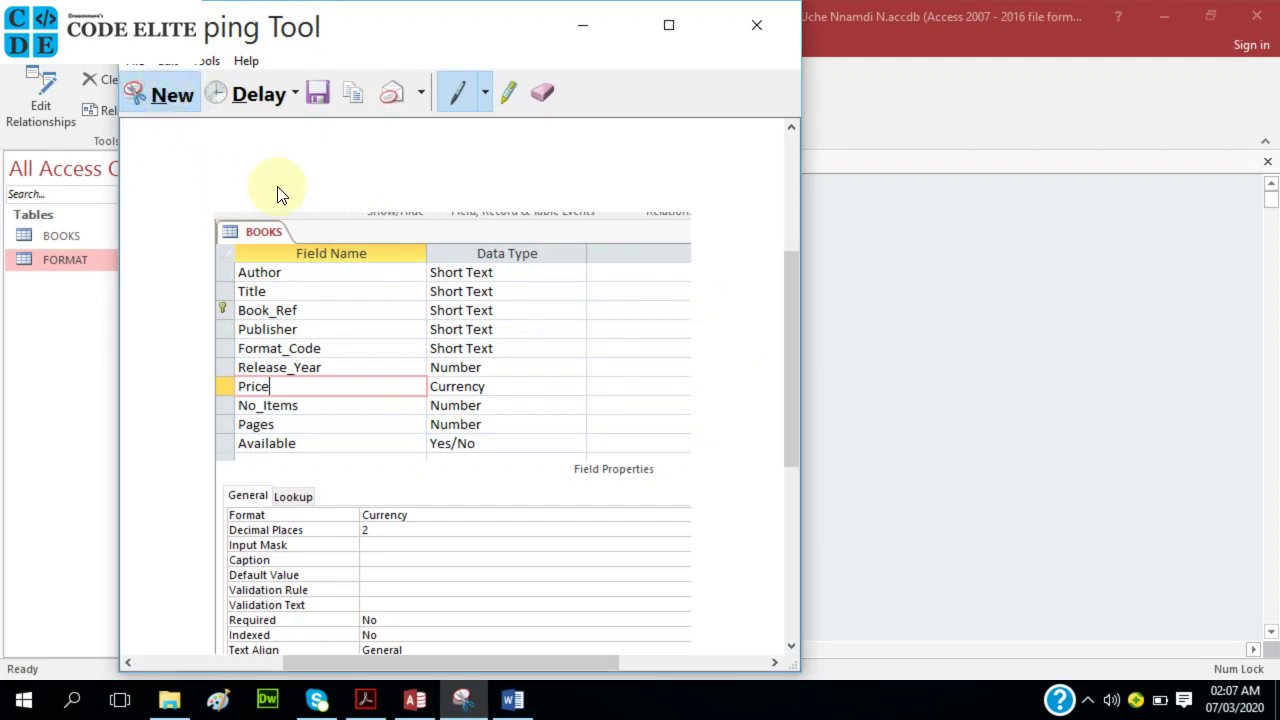
drag(214, 140, 792, 640)
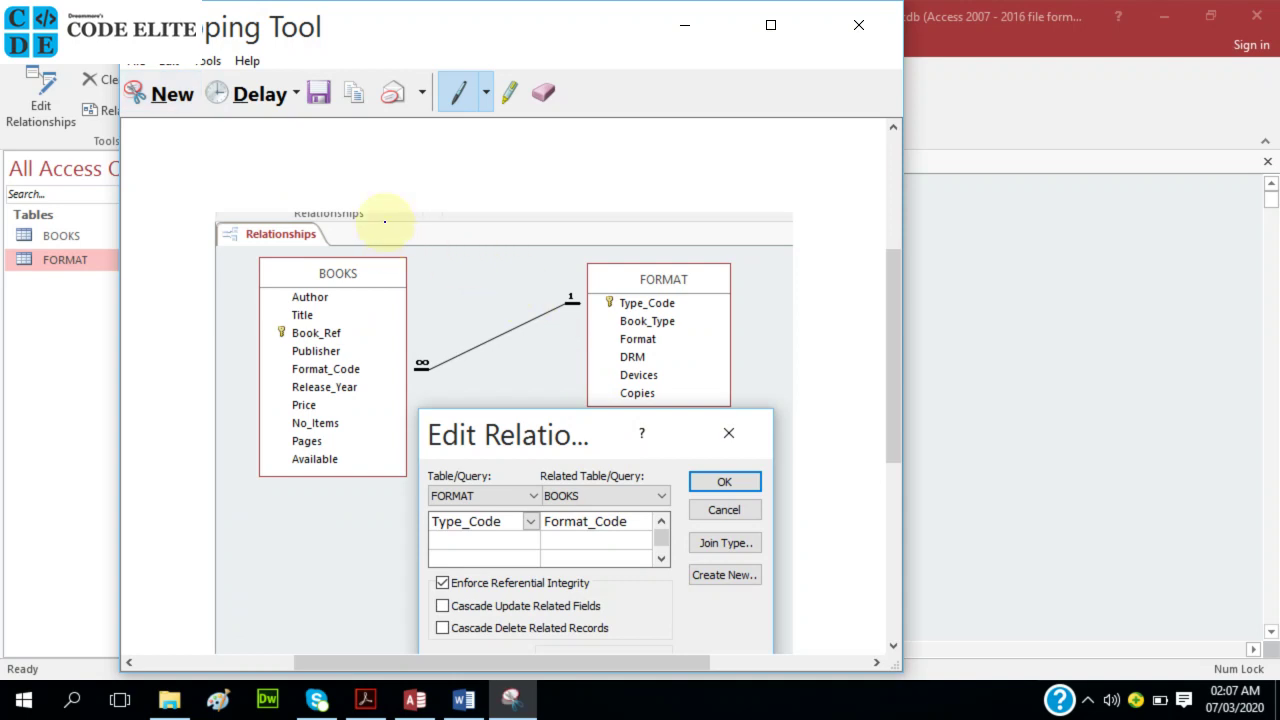
- Paste the relationship screenshot under the Step 24 Evidence 7 heading in the Word evidence document and scale it down proportionally
mouse_move(420, 697)
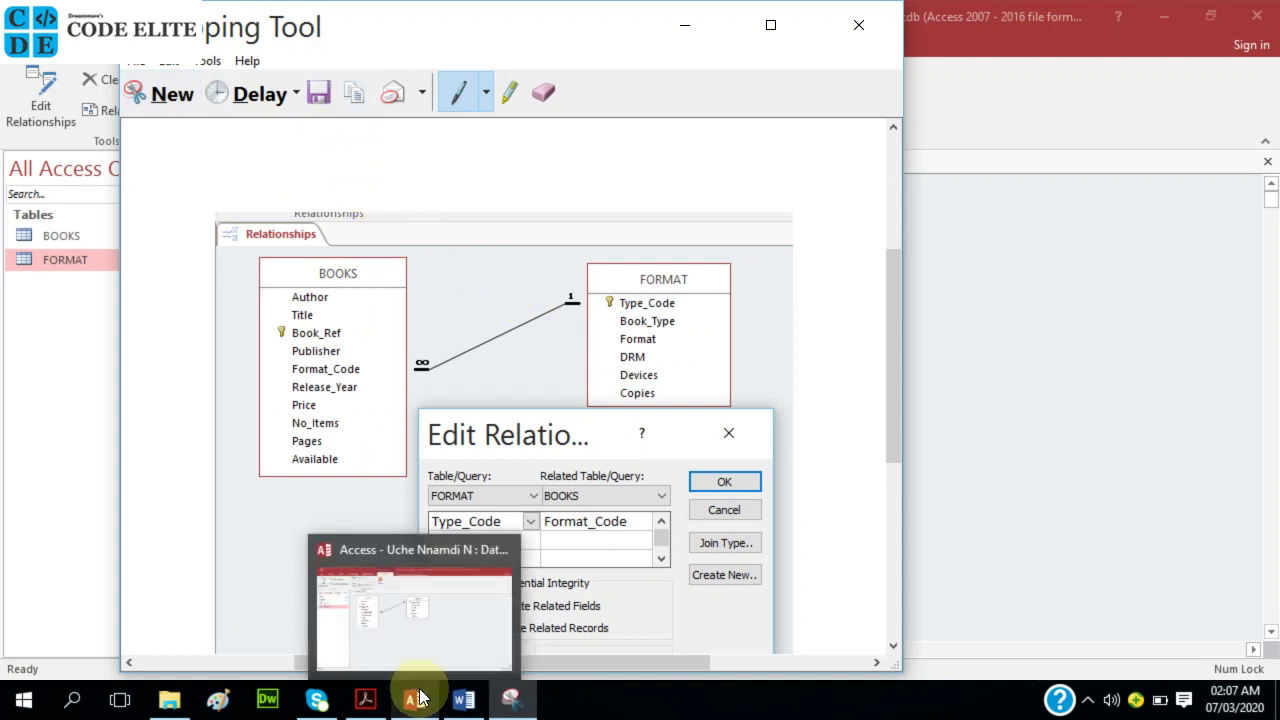
click(460, 700)
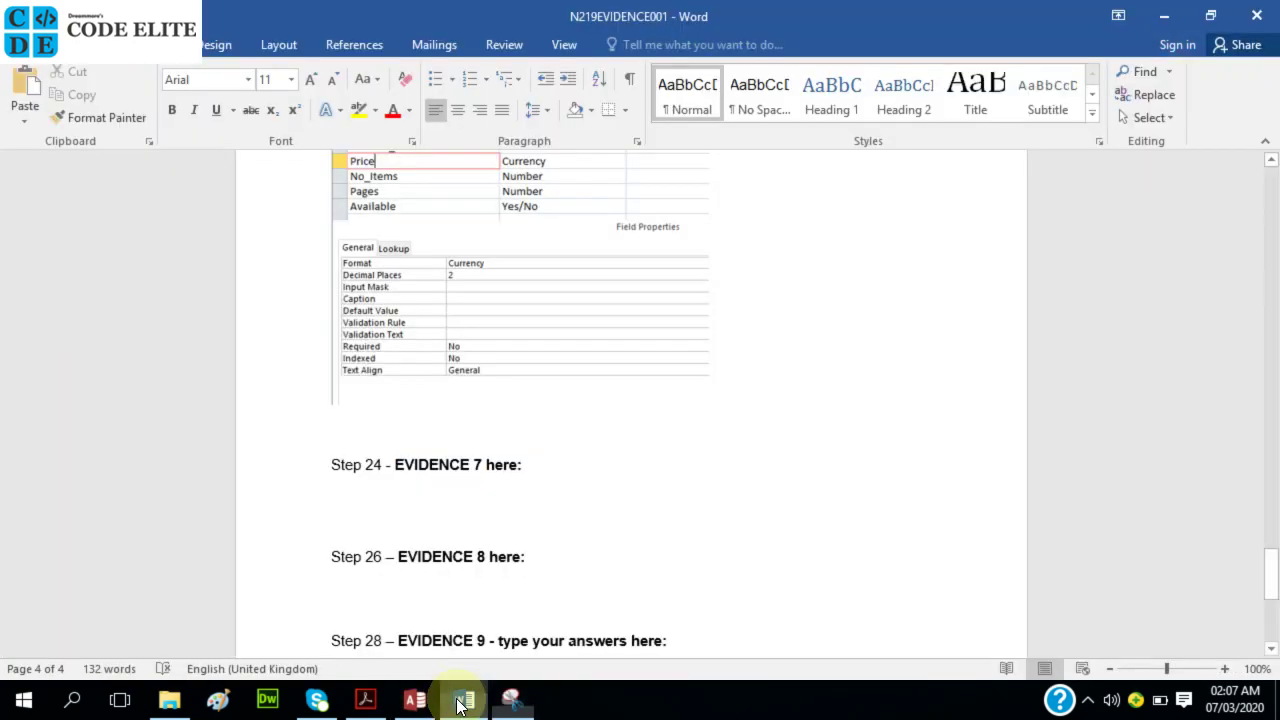
click(436, 512)
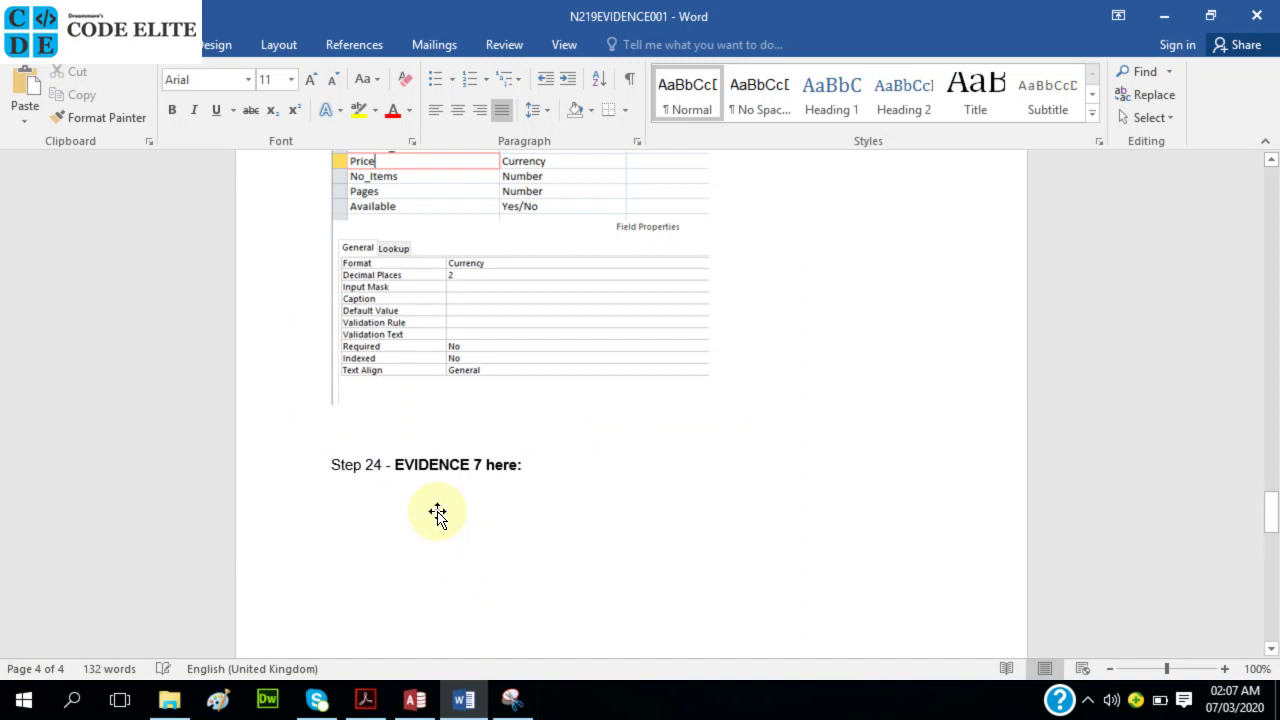
key(ctrl+v)
click(849, 588)
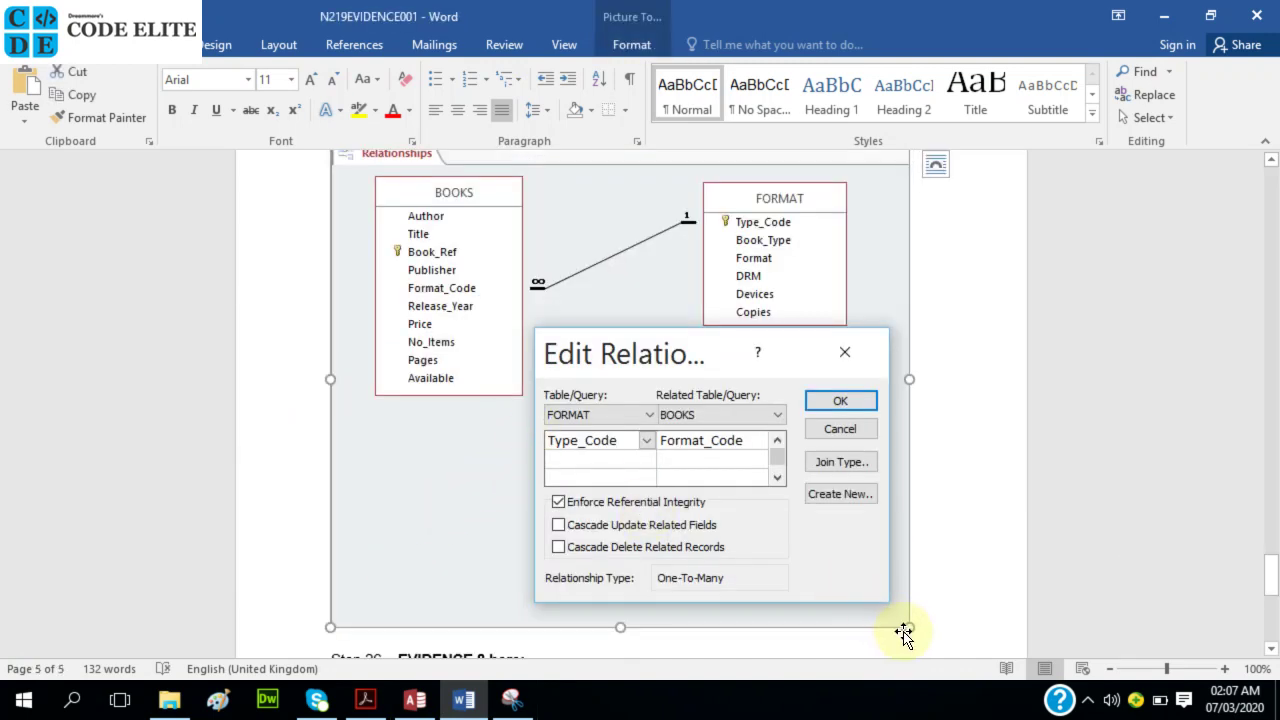
drag(908, 630, 766, 466)
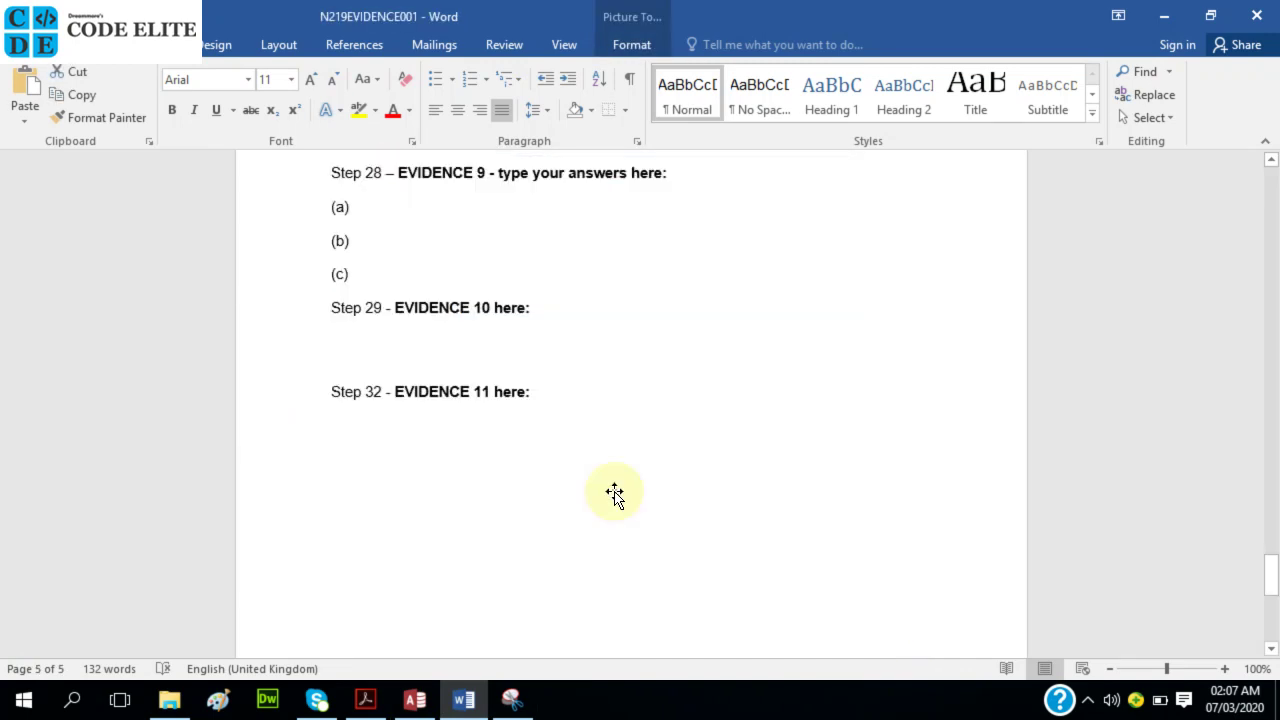
- Insert blank lines before the Step 26 Evidence 8 heading to push it onto the next page
scroll(571, 451, up, 4)
scroll(586, 449, down, 6)
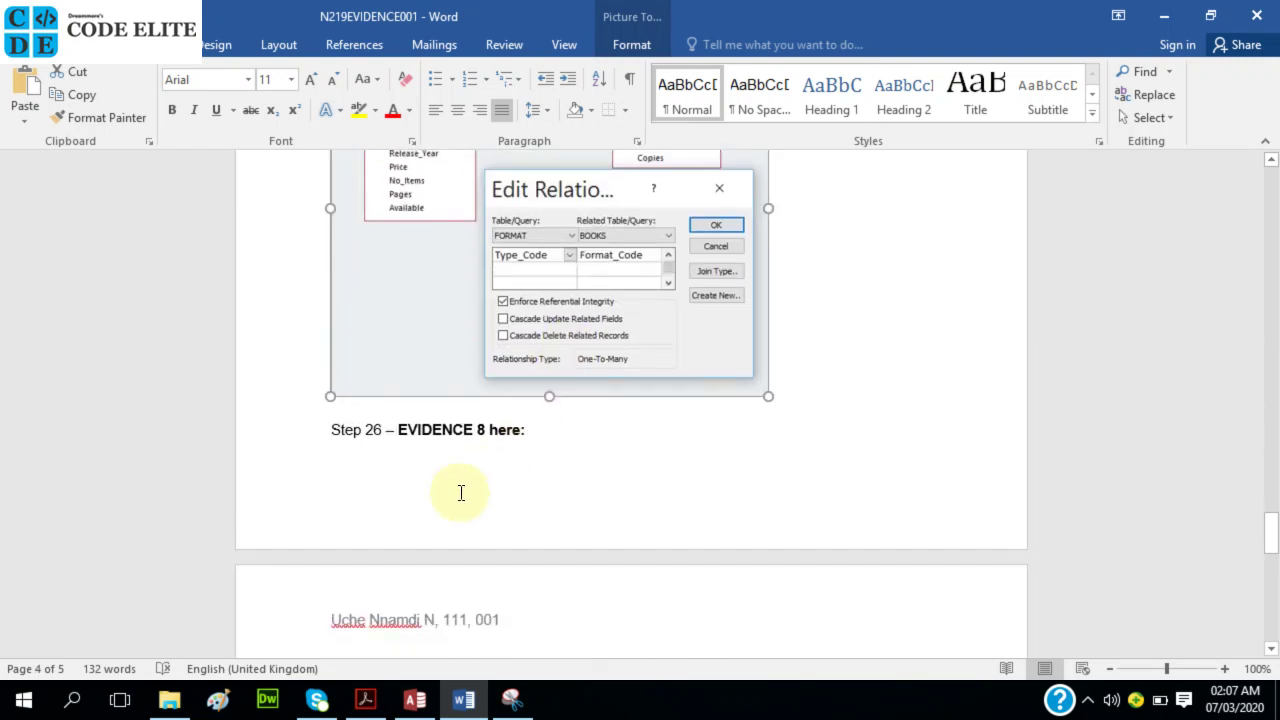
click(330, 418)
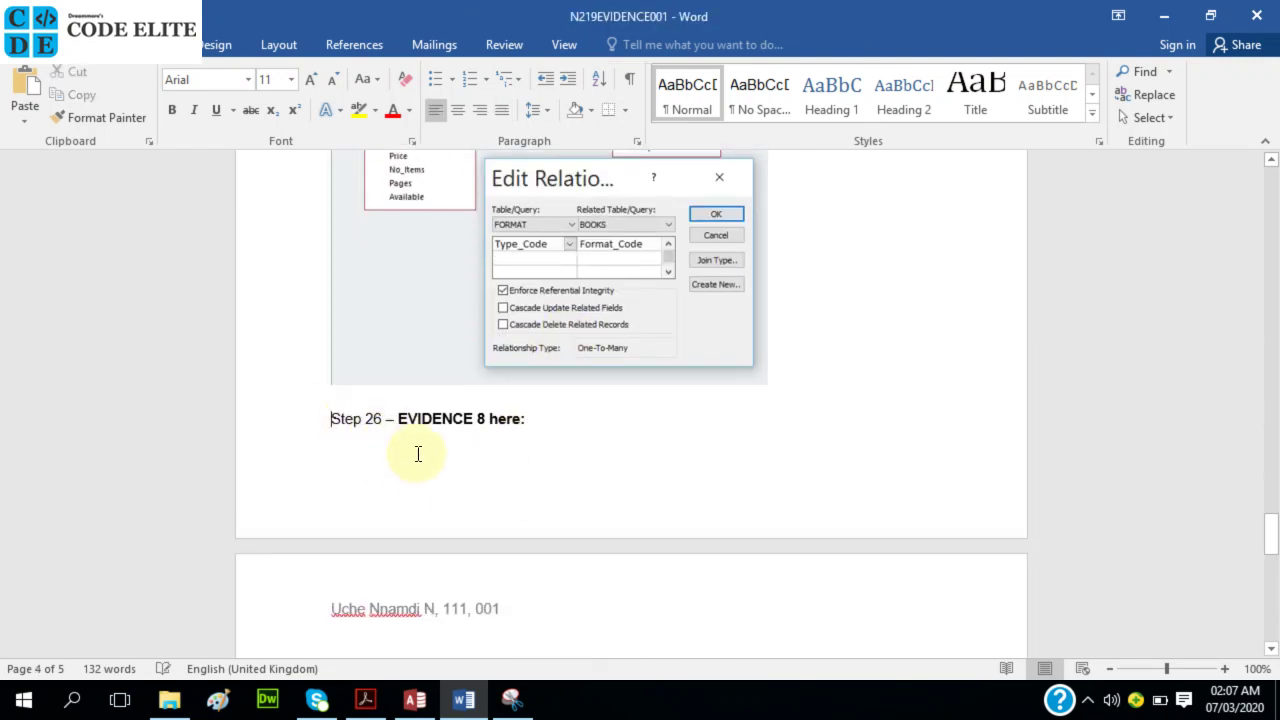
key(Return)
key(Return)
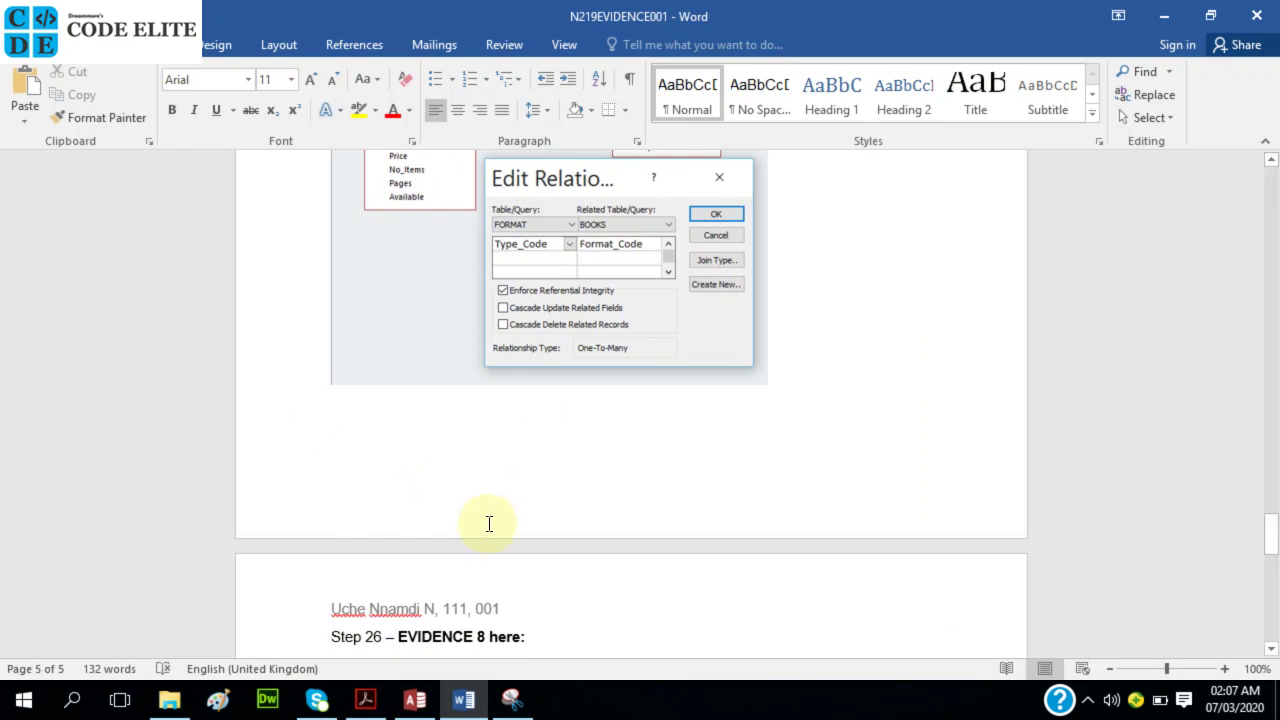
scroll(429, 433, down, 4)
click(424, 414)
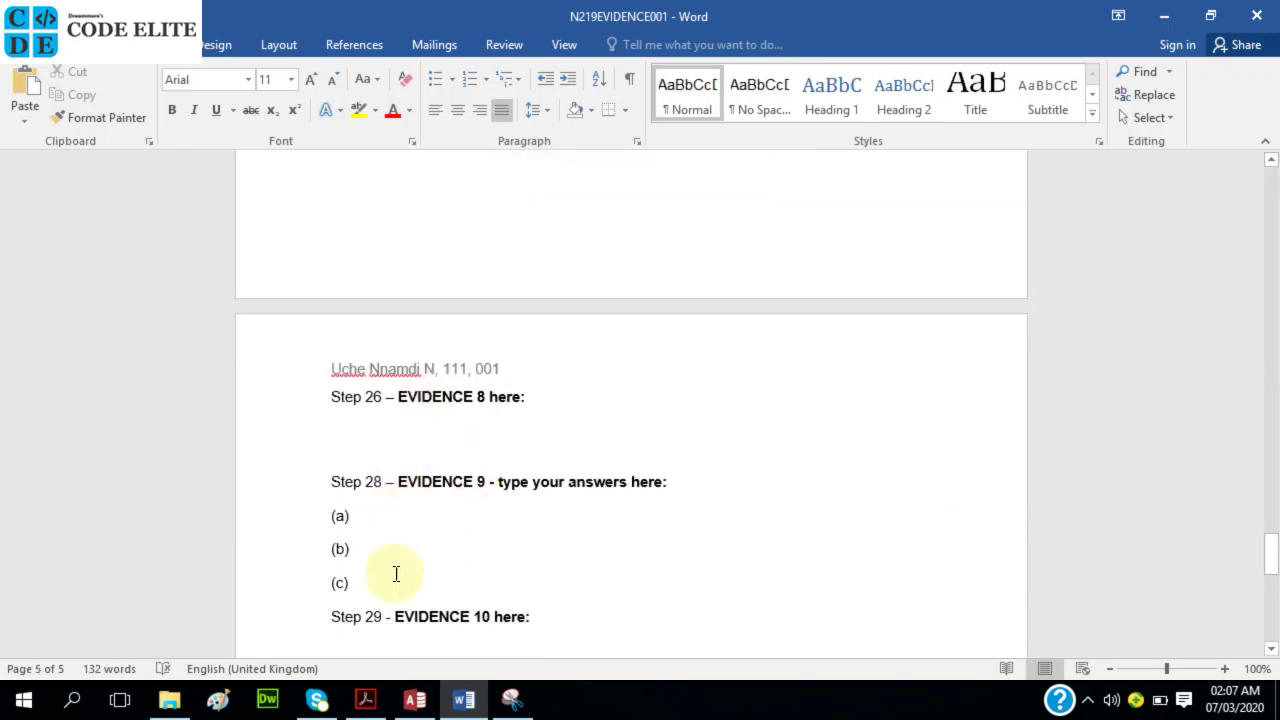
- Read task 25's details for the new BOOKS record in the exam paper and return to the Word evidence document
click(366, 699)
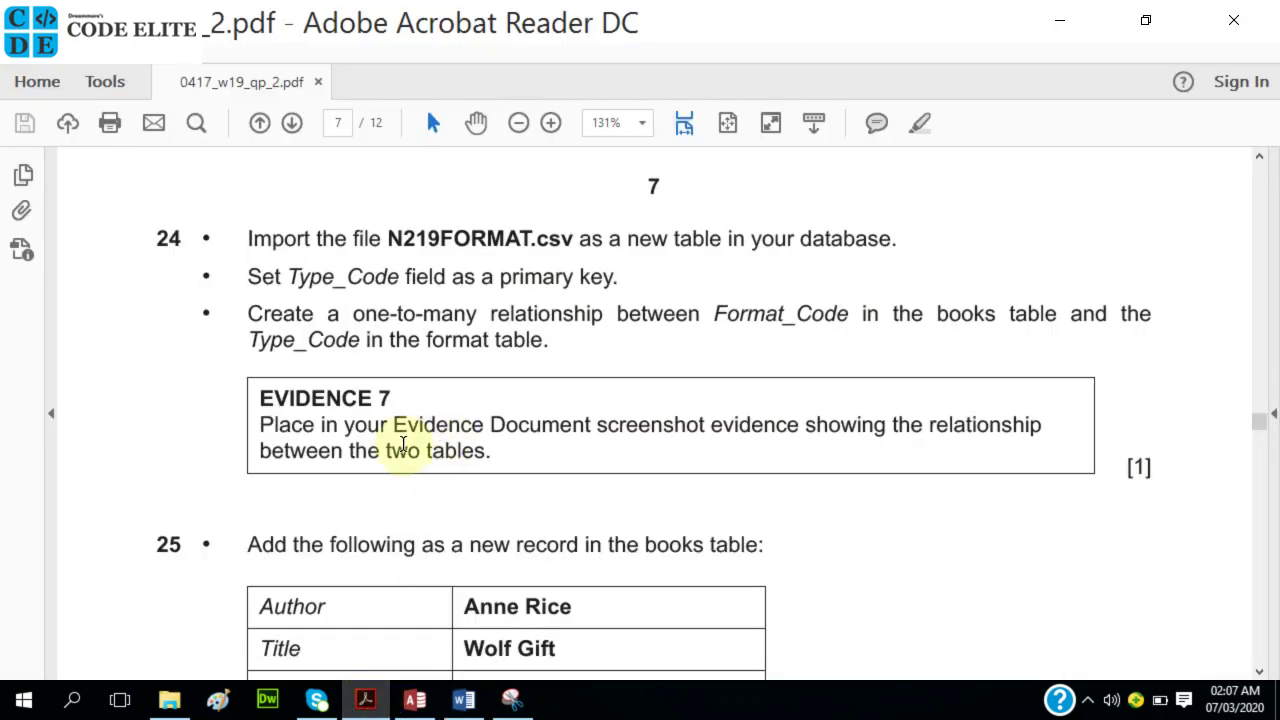
scroll(330, 440, down, 5)
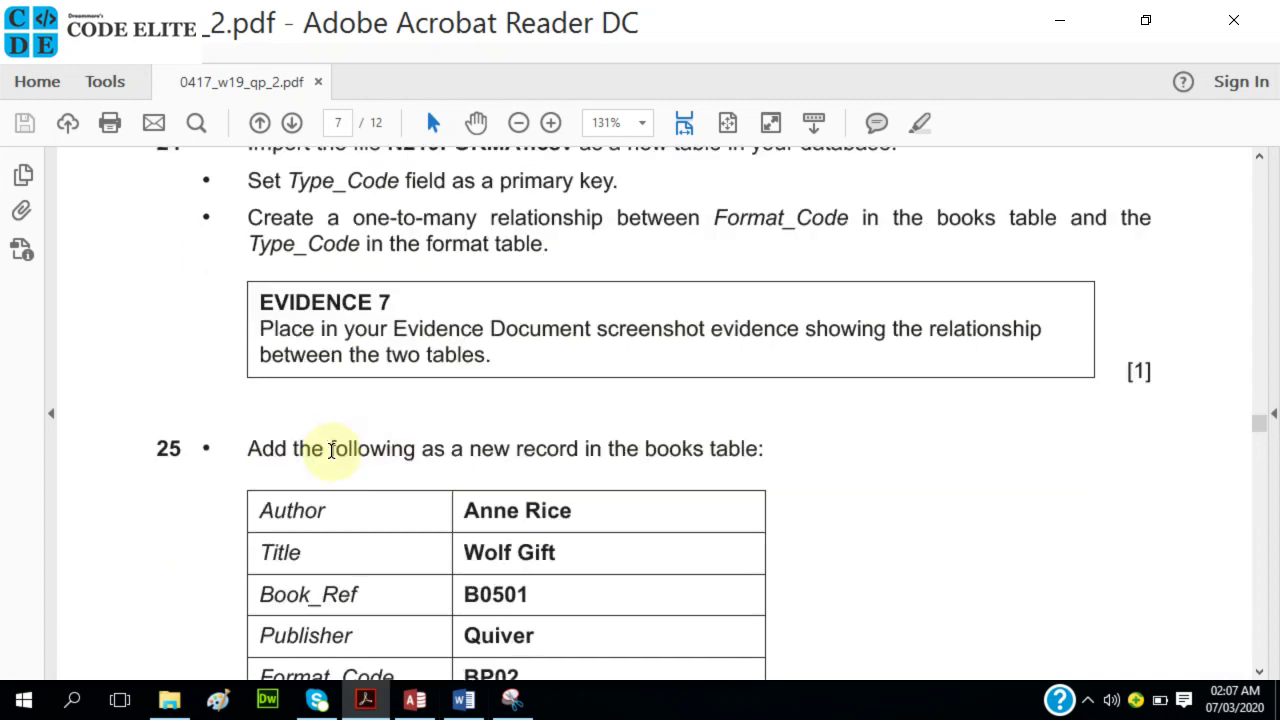
scroll(297, 413, down, 2)
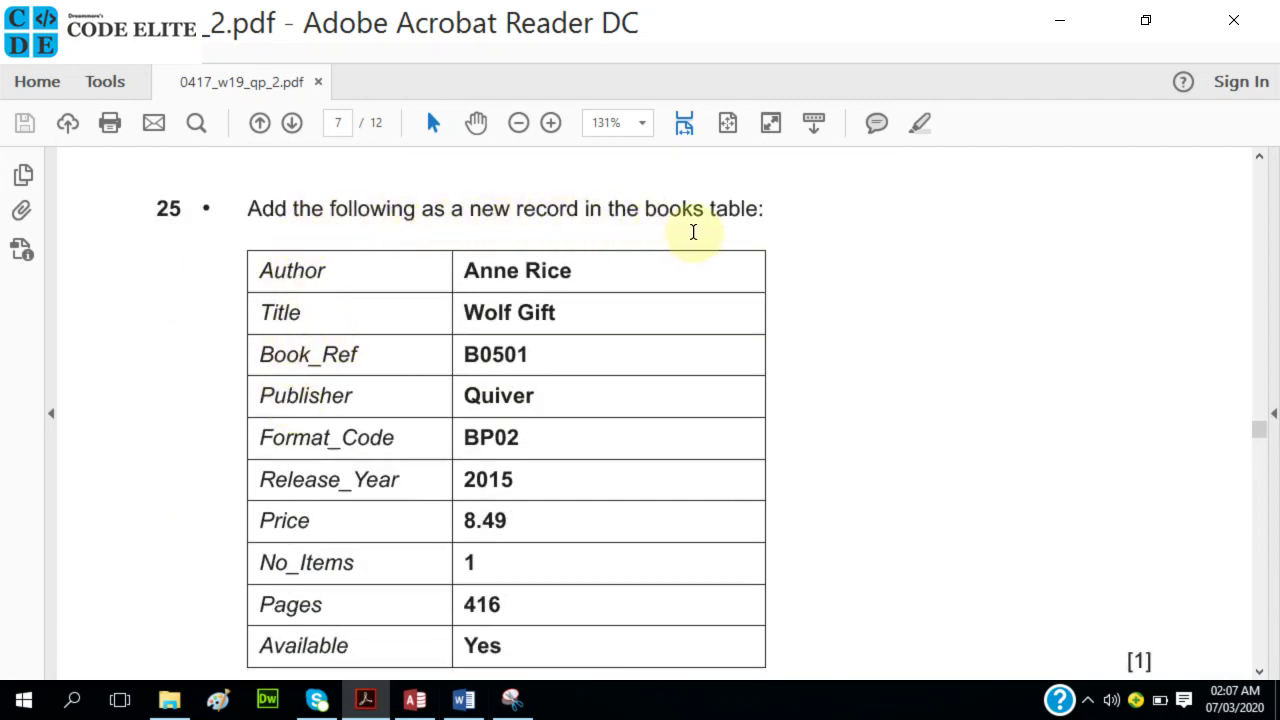
scroll(564, 320, down, 1)
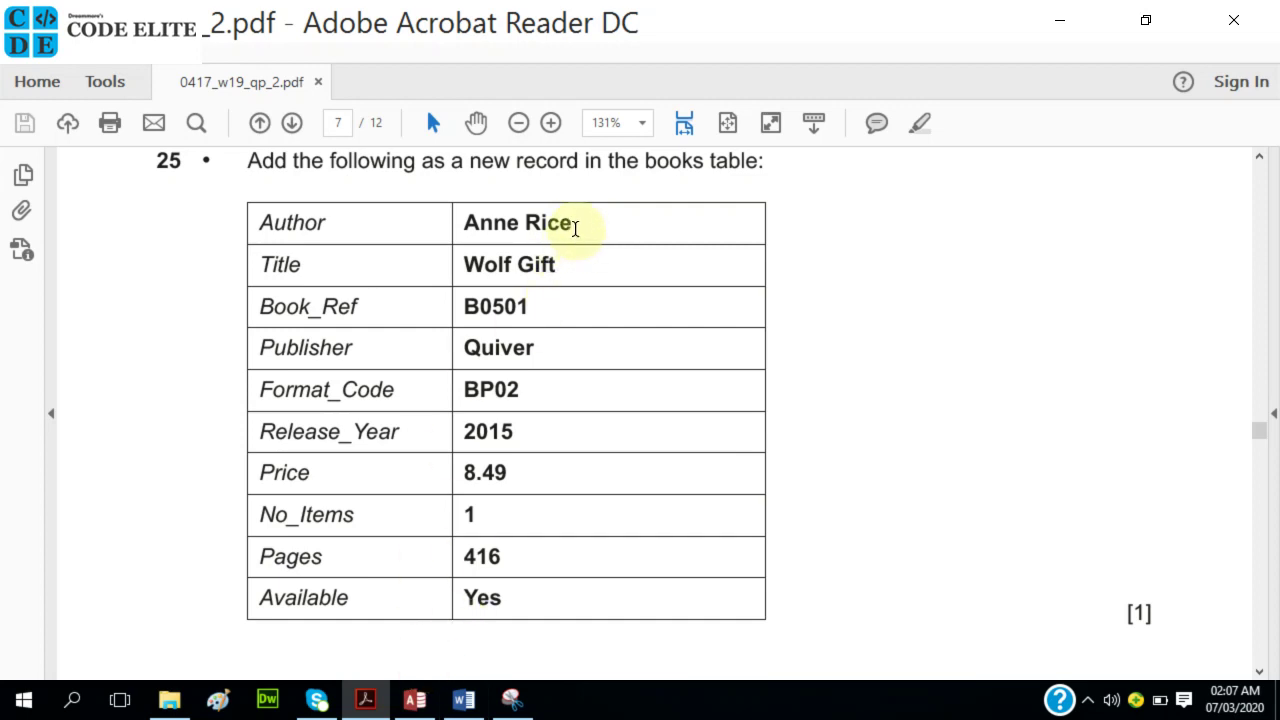
drag(575, 229, 490, 232)
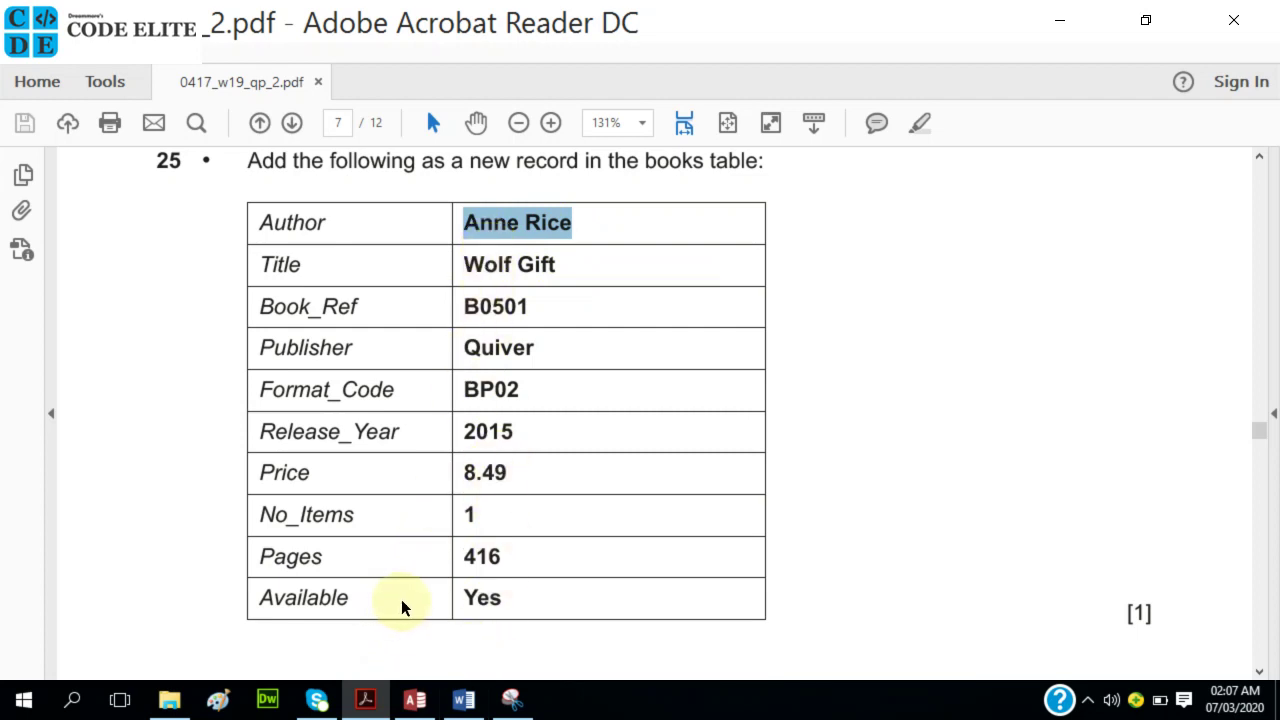
mouse_move(414, 705)
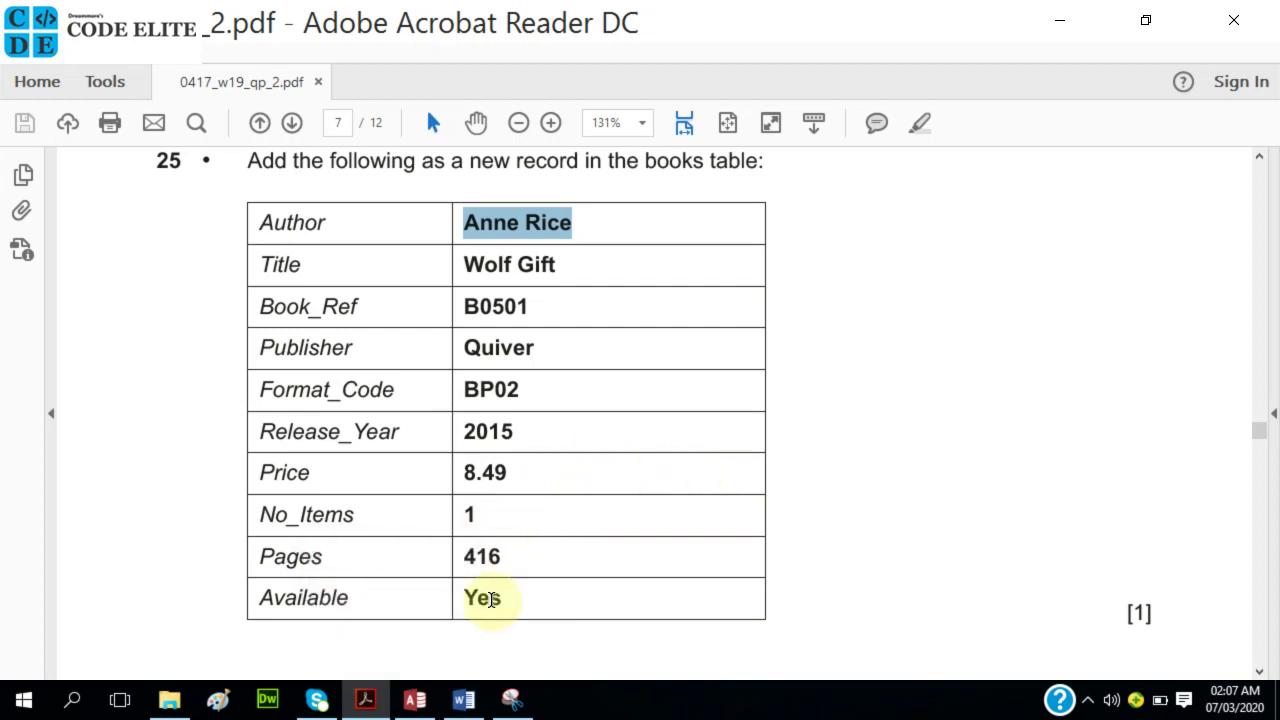
click(470, 697)
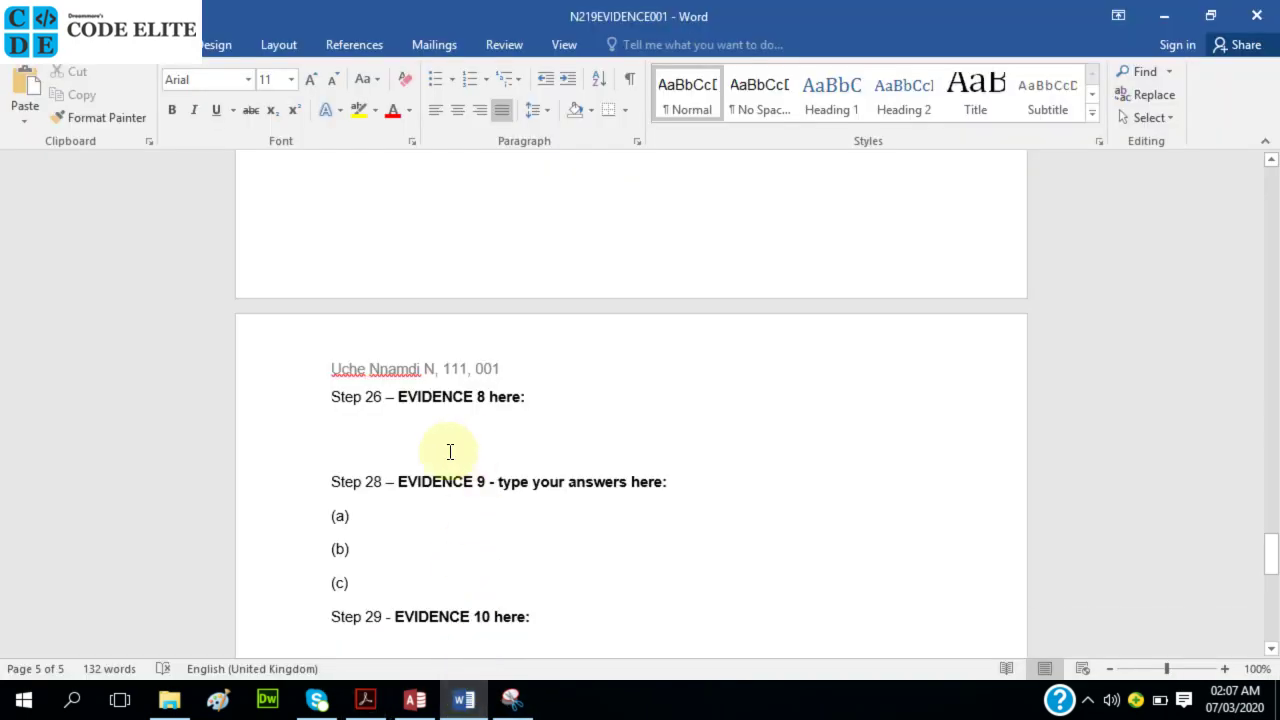
- Switch to Access, accept the edited relationship between FORMAT and BOOKS, and close the relationships layout with its changes saved
click(414, 697)
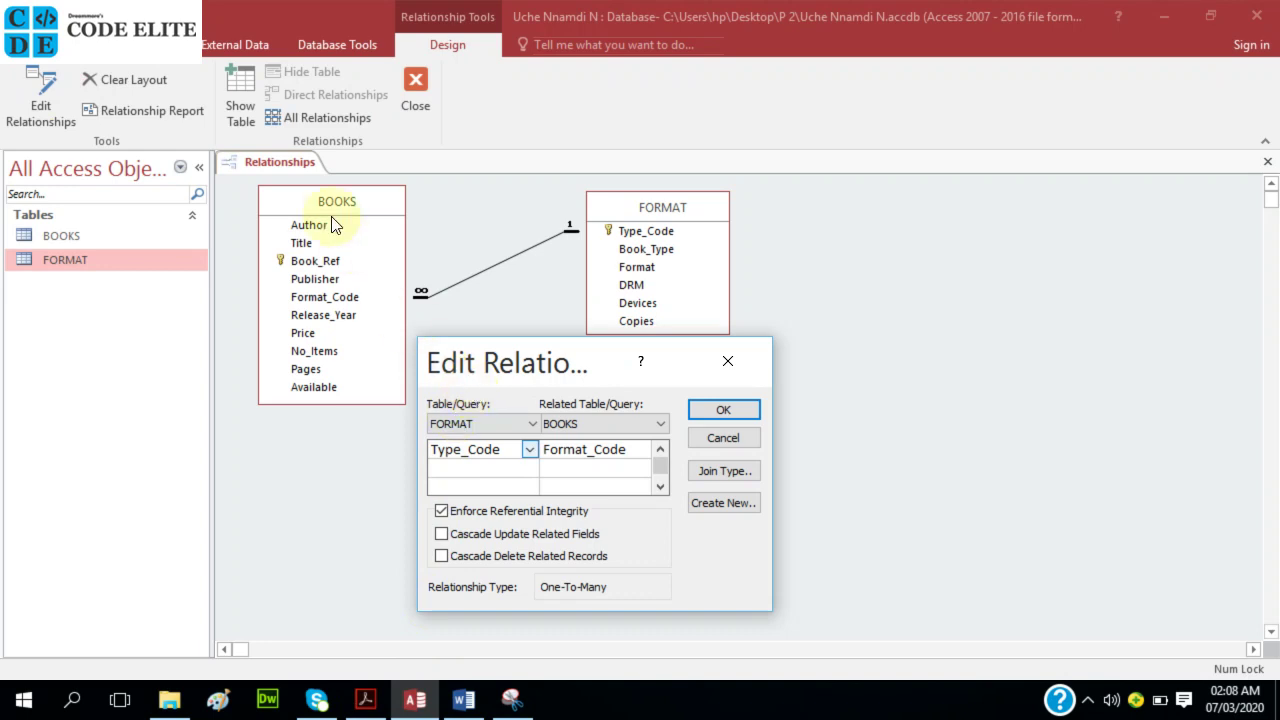
click(712, 410)
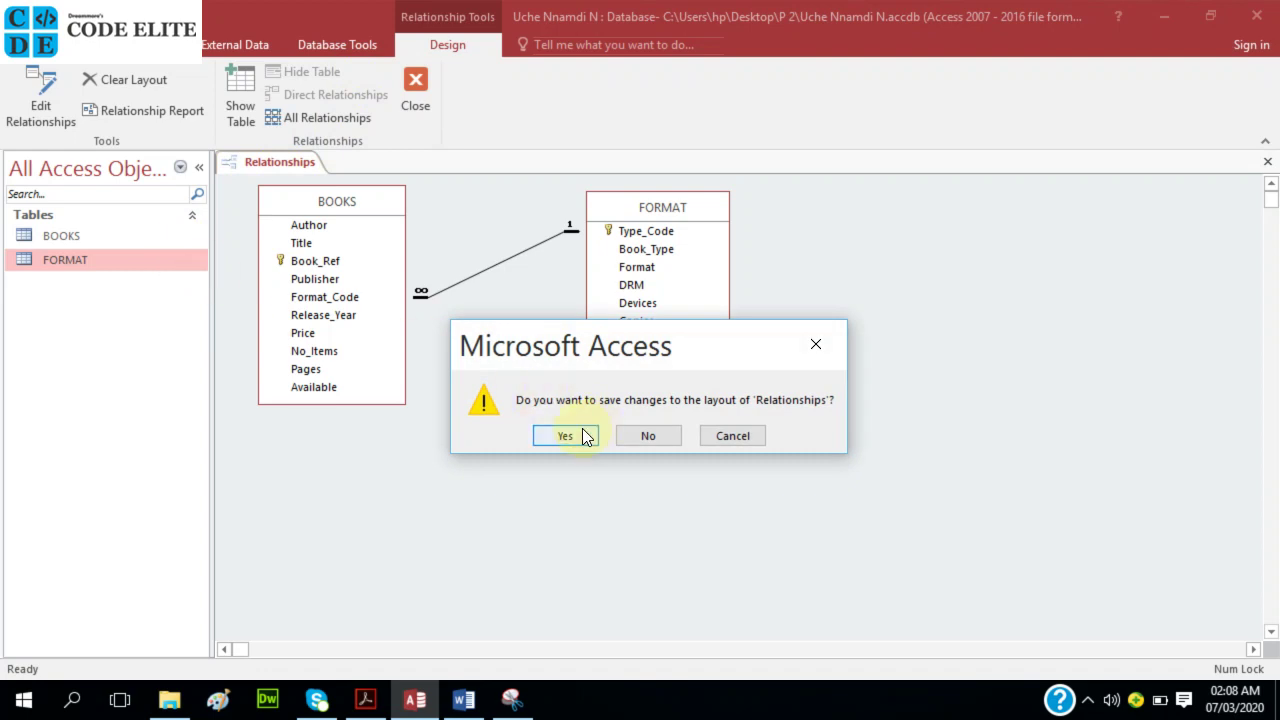
click(566, 436)
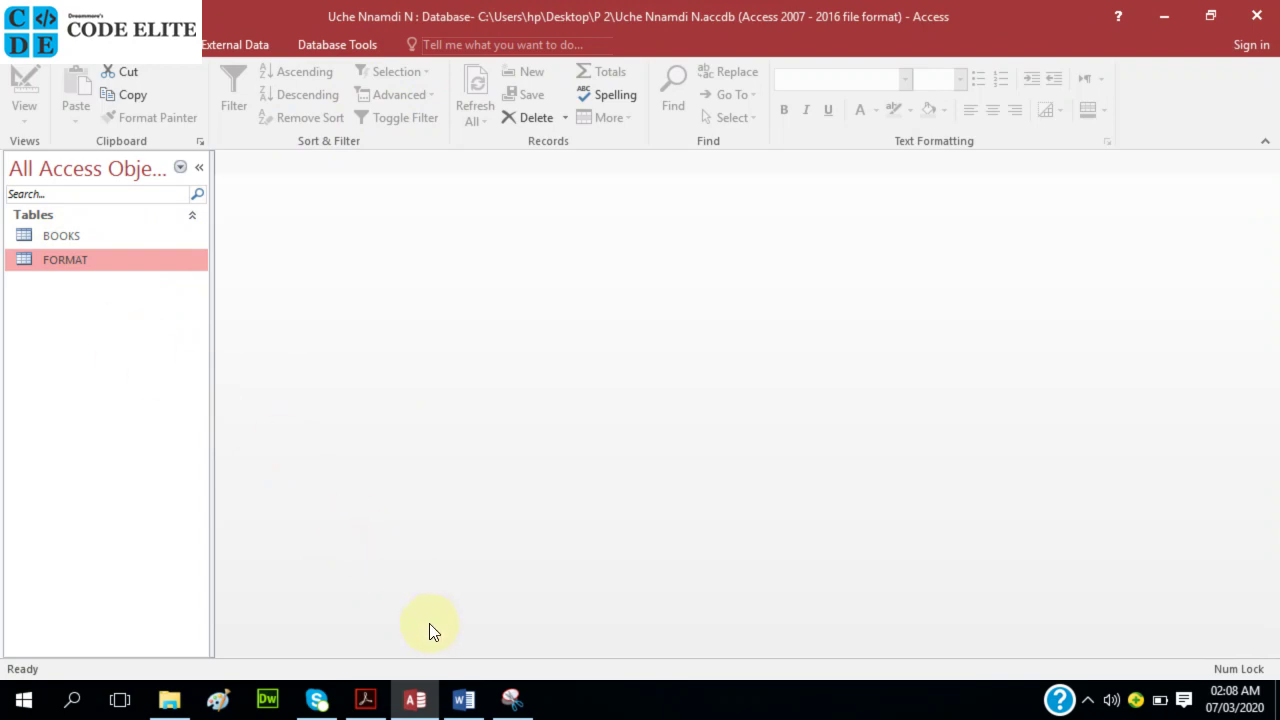
- Open the BOOKS table and start a new record at its end with Anne Rice as the Author, as given in task 25
double_click(96, 236)
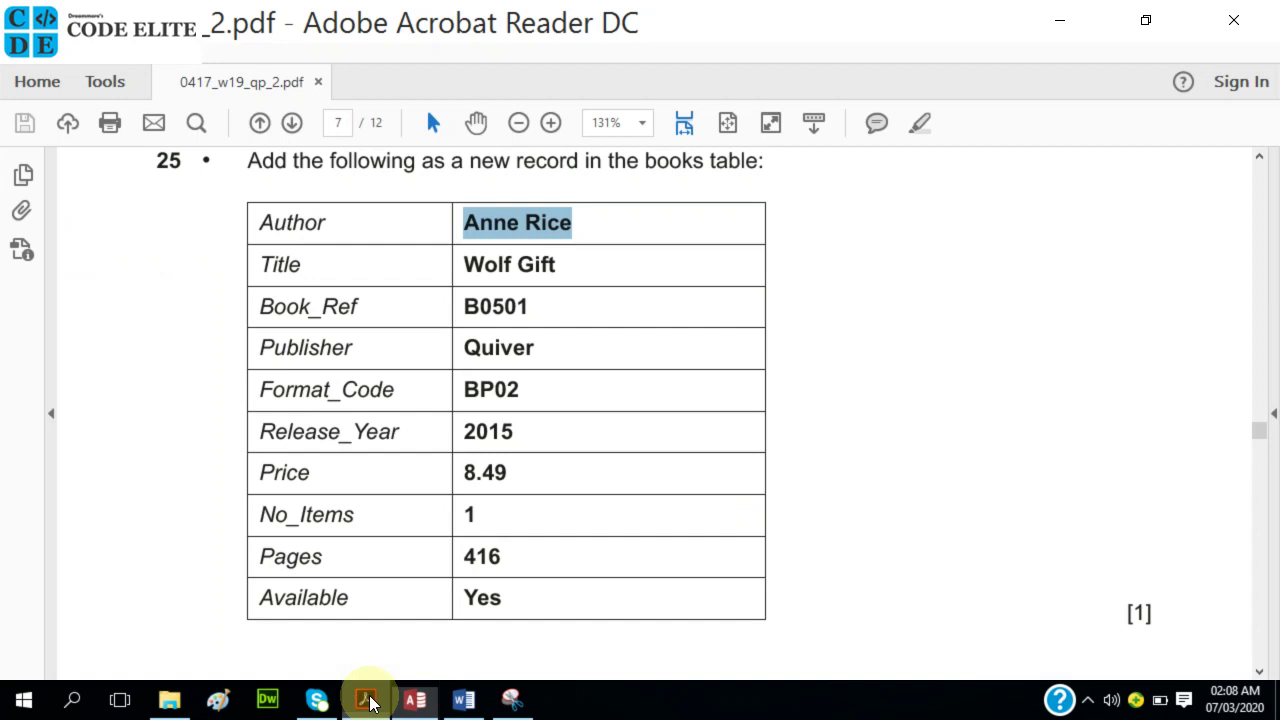
click(366, 700)
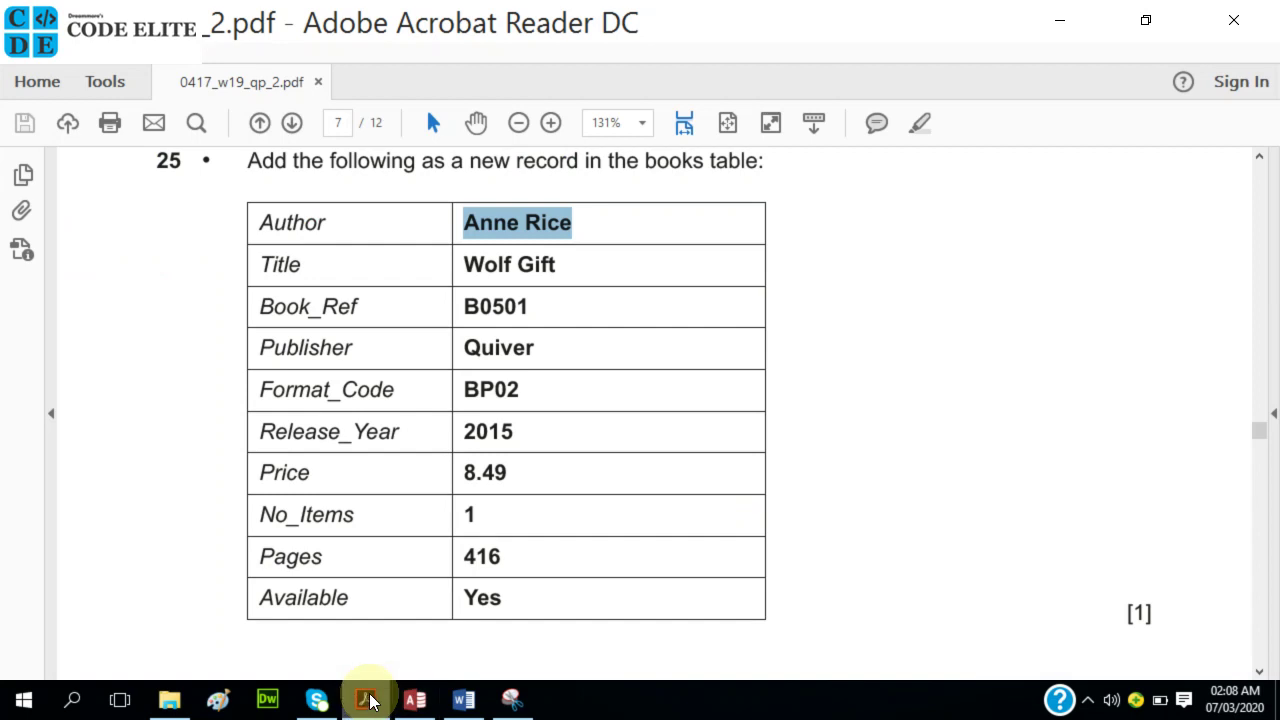
mouse_move(420, 705)
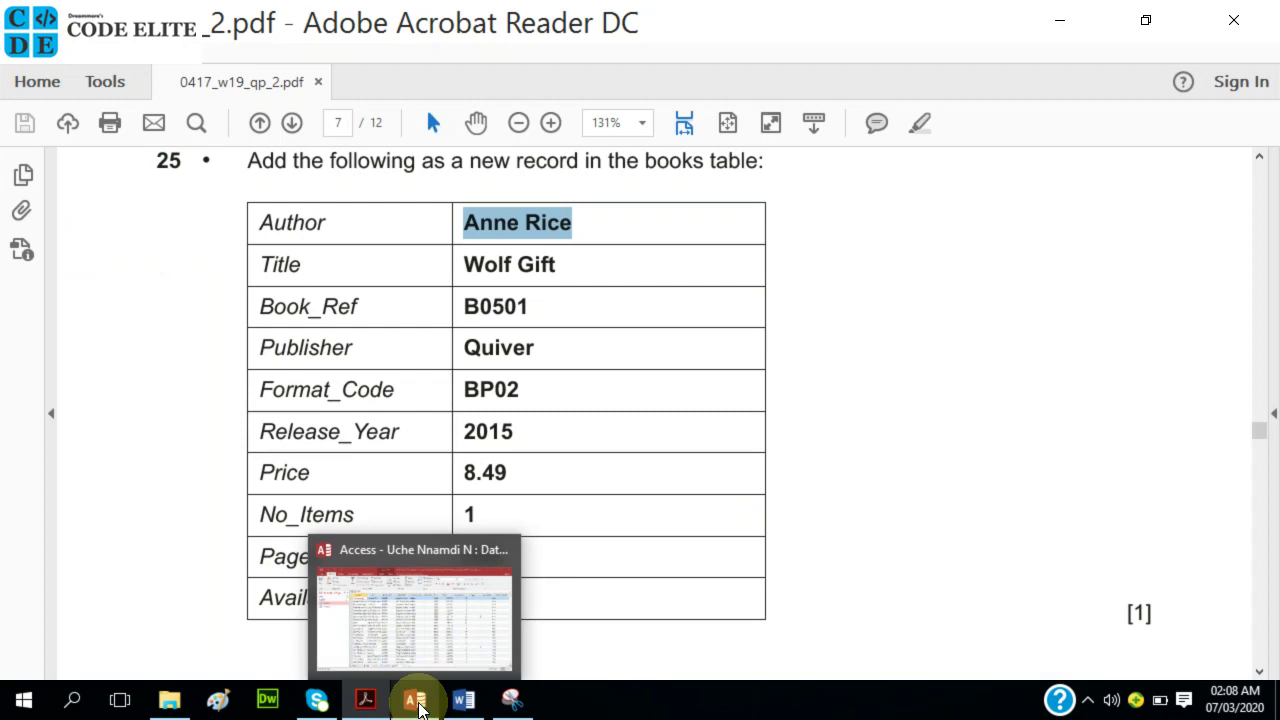
click(418, 702)
scroll(428, 310, down, 15)
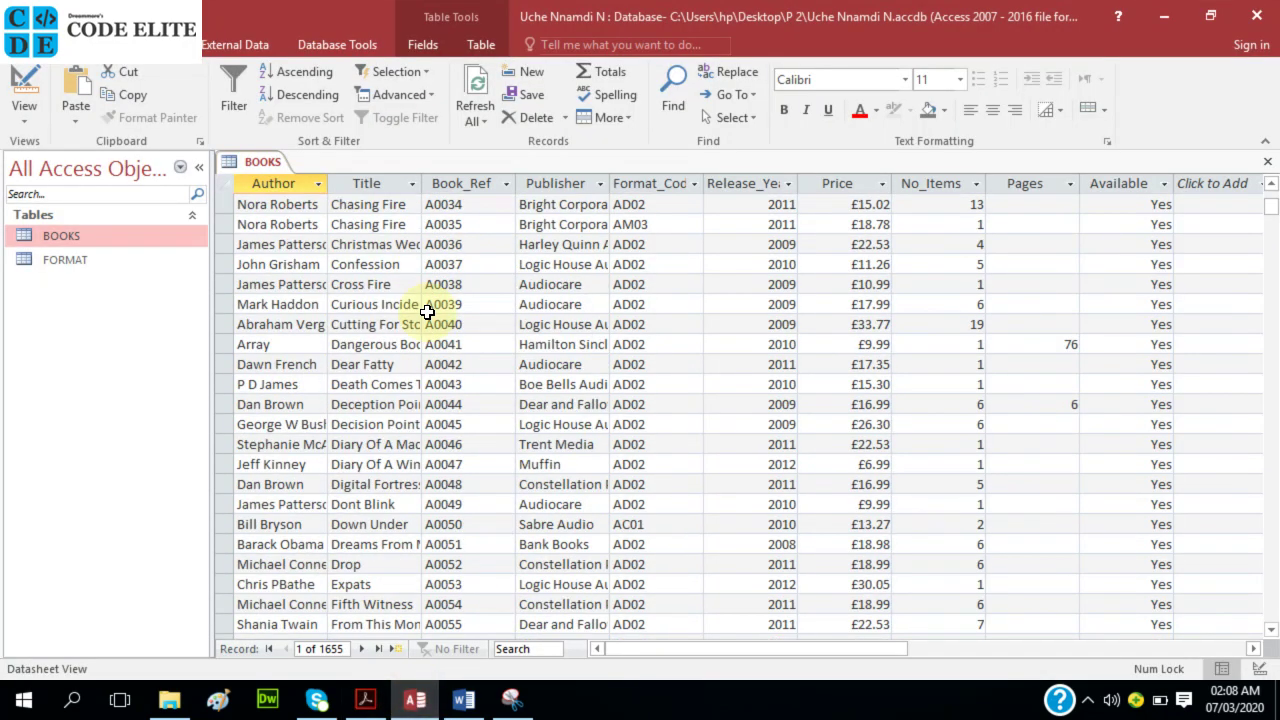
drag(1271, 213, 1271, 608)
click(308, 505)
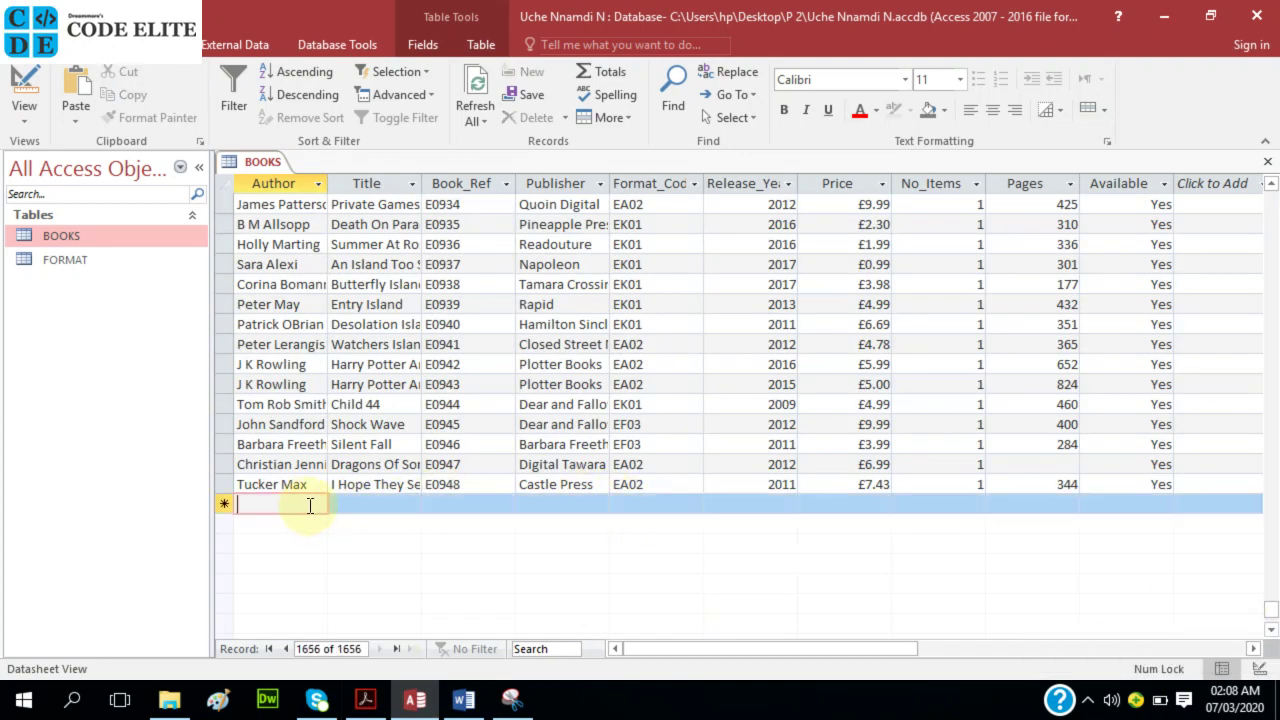
text(Anne Rice)
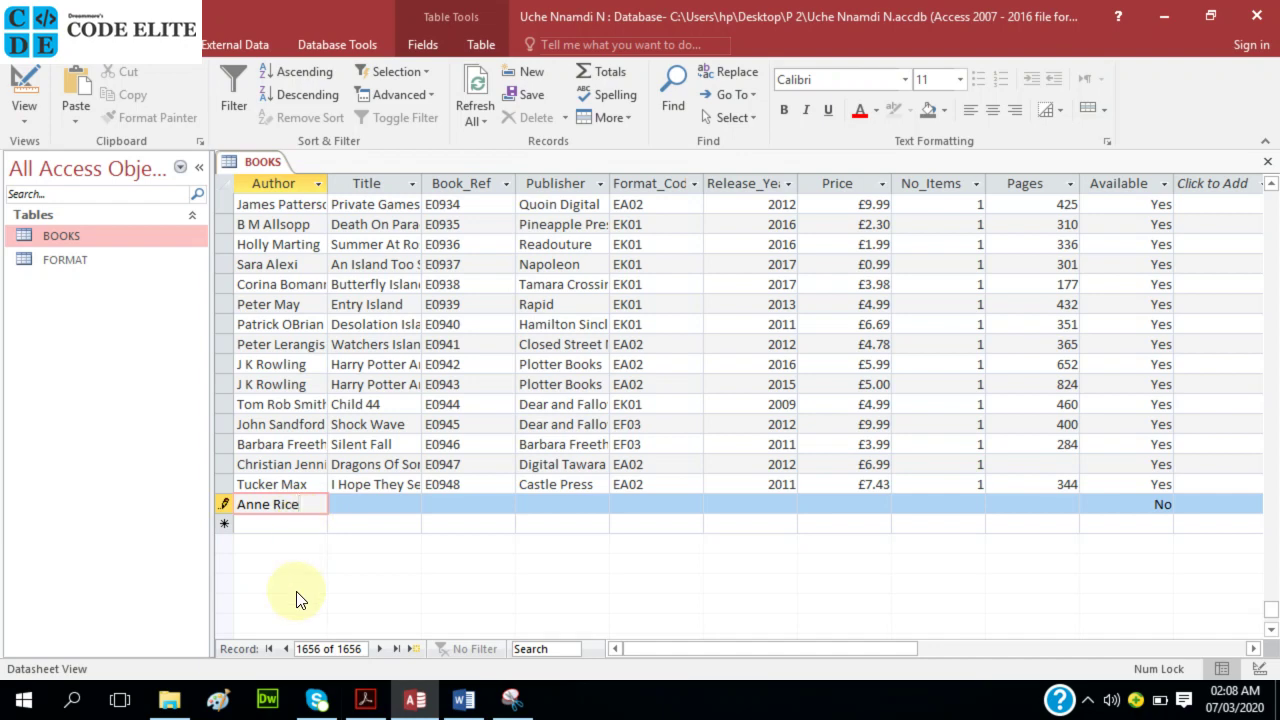
- Copy the title Wolf Gift from task 25 in the exam paper into the new BOOKS record's Title
click(370, 699)
drag(557, 266, 478, 262)
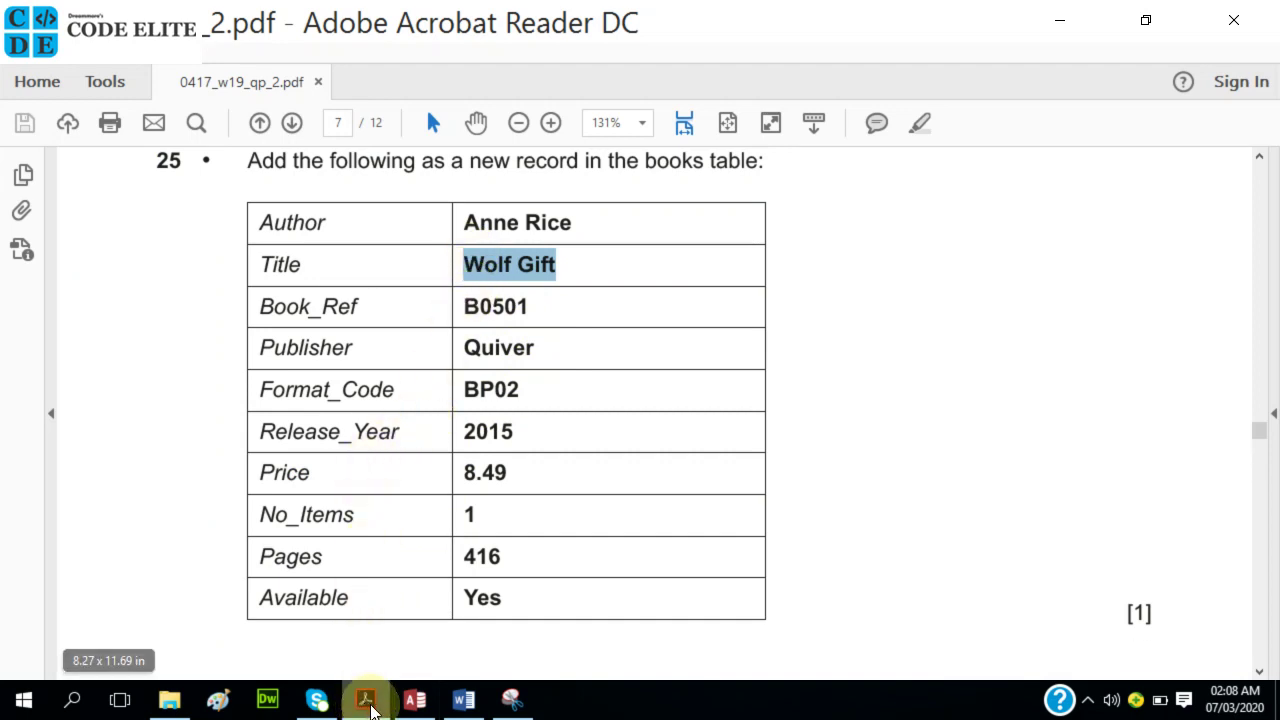
click(417, 699)
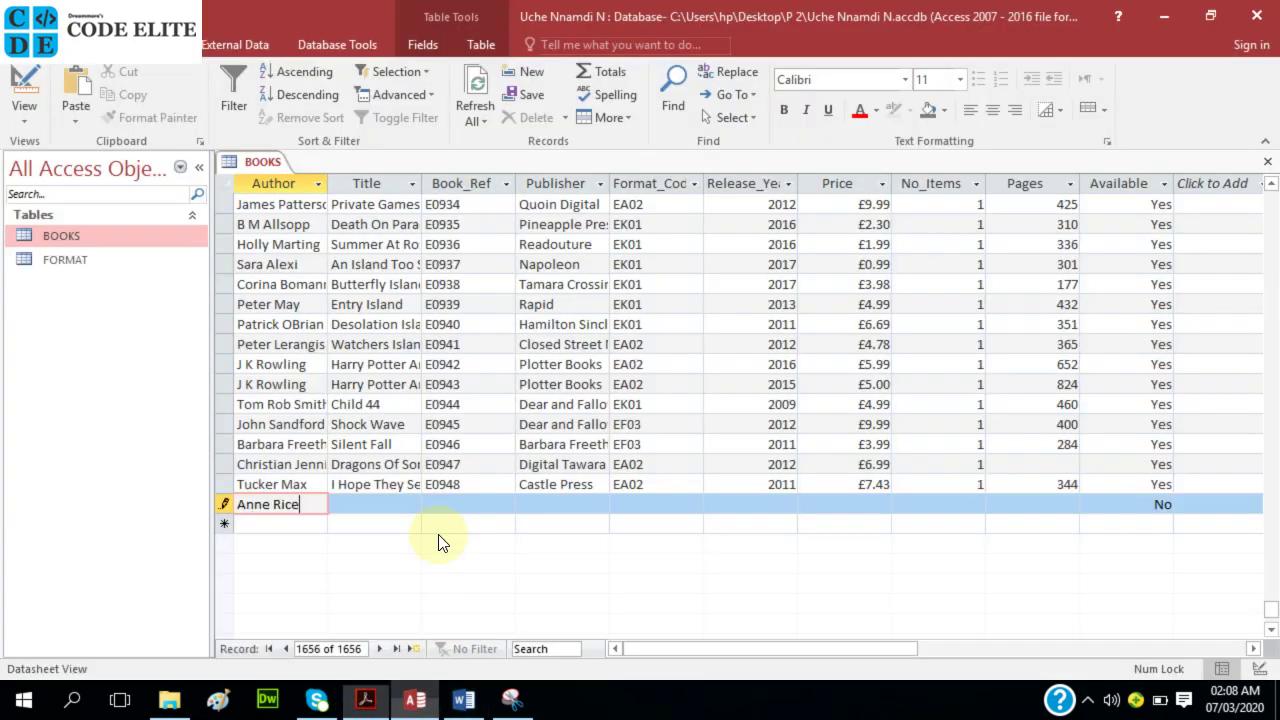
click(389, 503)
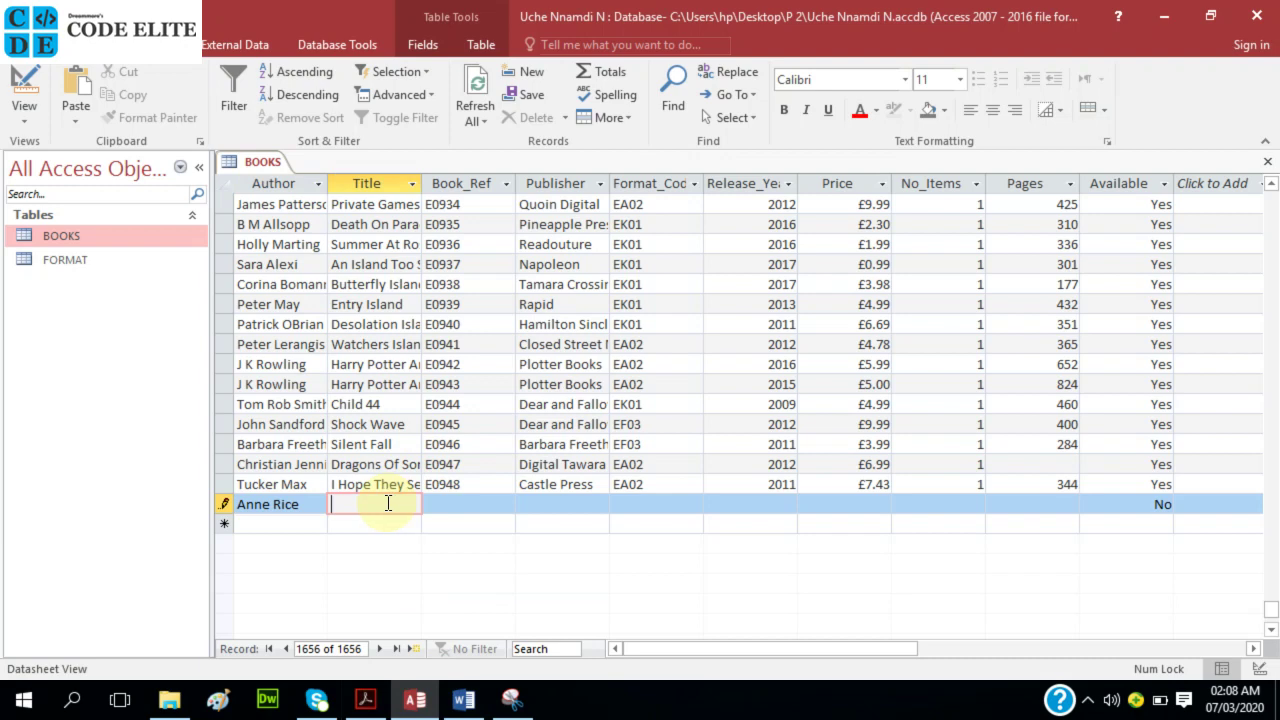
- Copy B0501 from task 25 in the exam paper into the new BOOKS record's Book_Ref
click(365, 699)
click(519, 306)
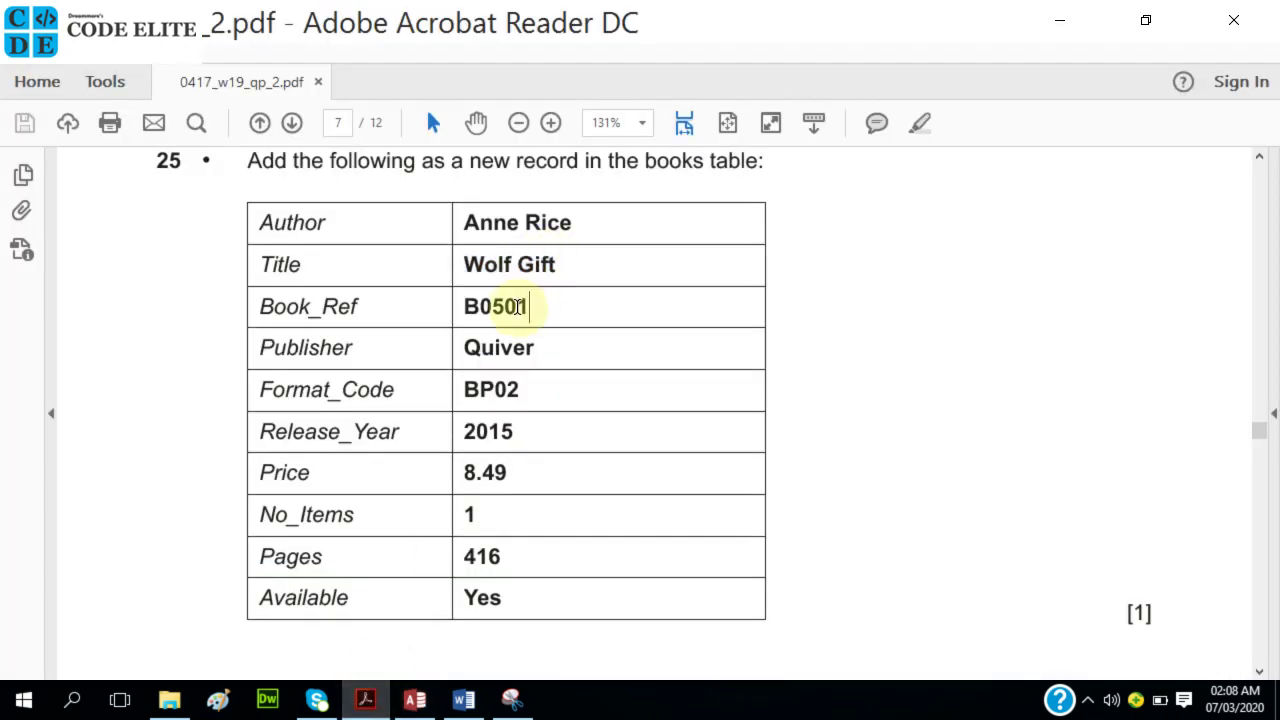
drag(519, 306, 476, 306)
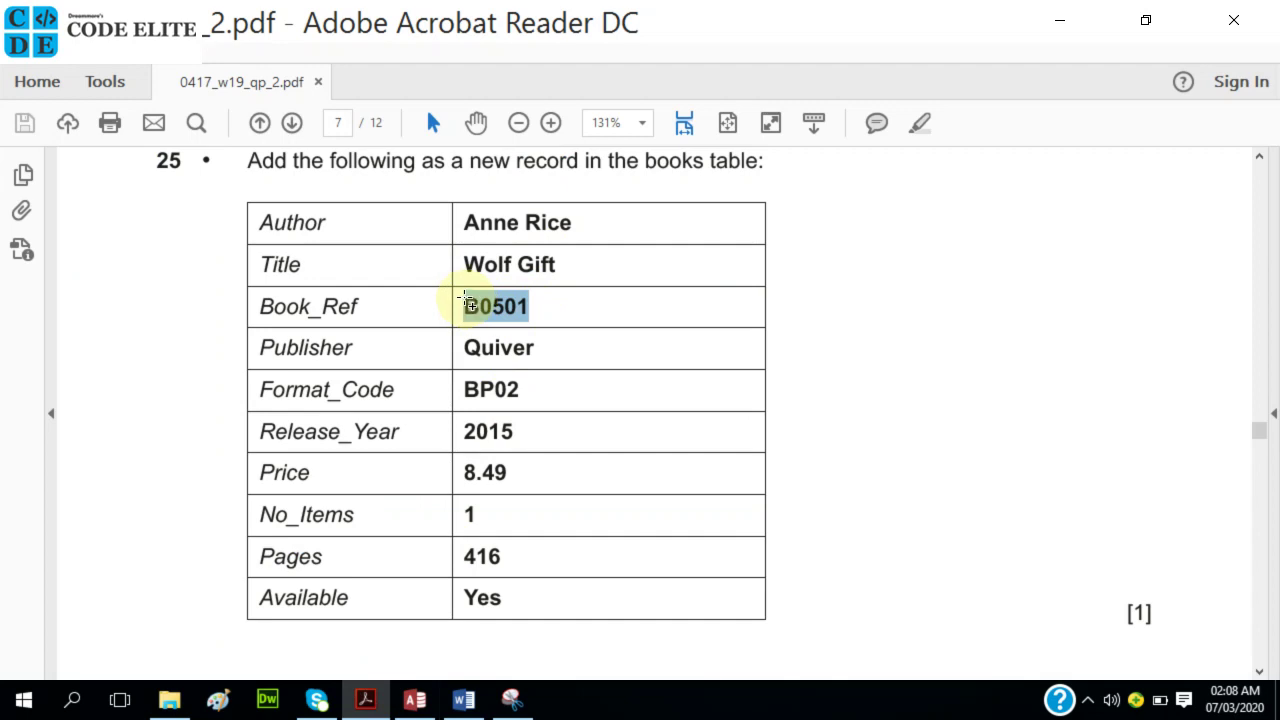
click(415, 699)
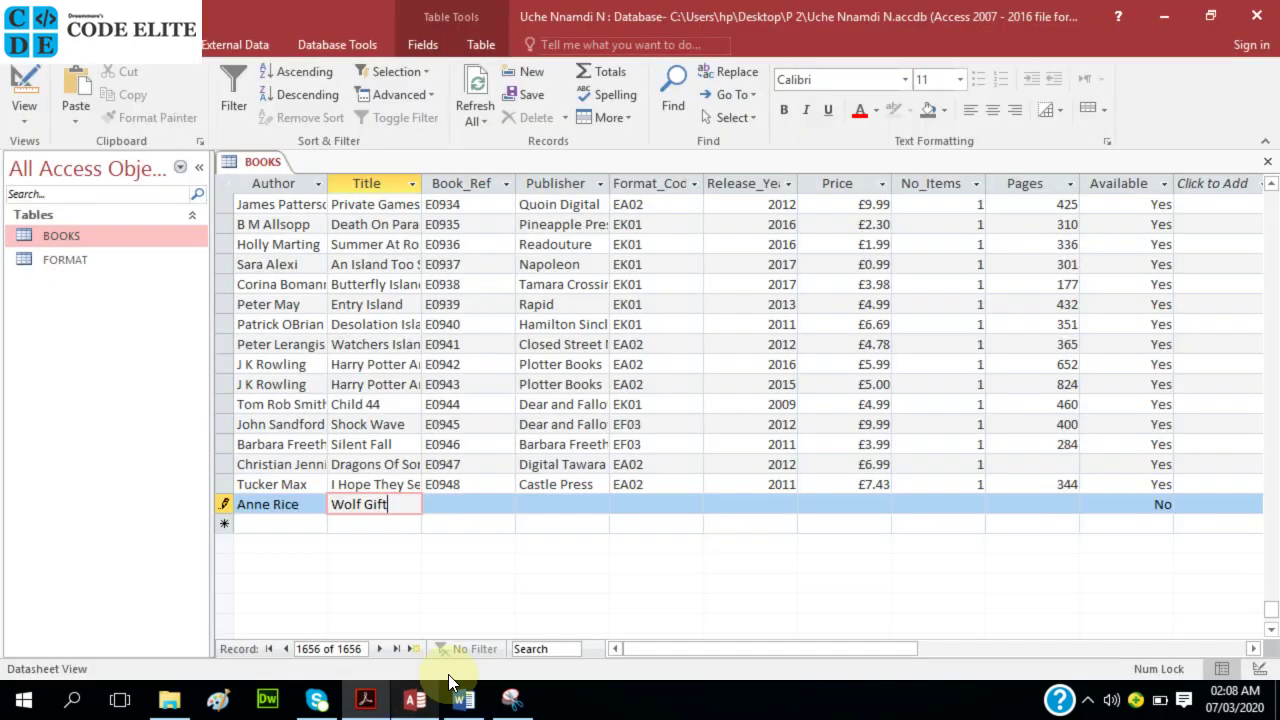
click(474, 507)
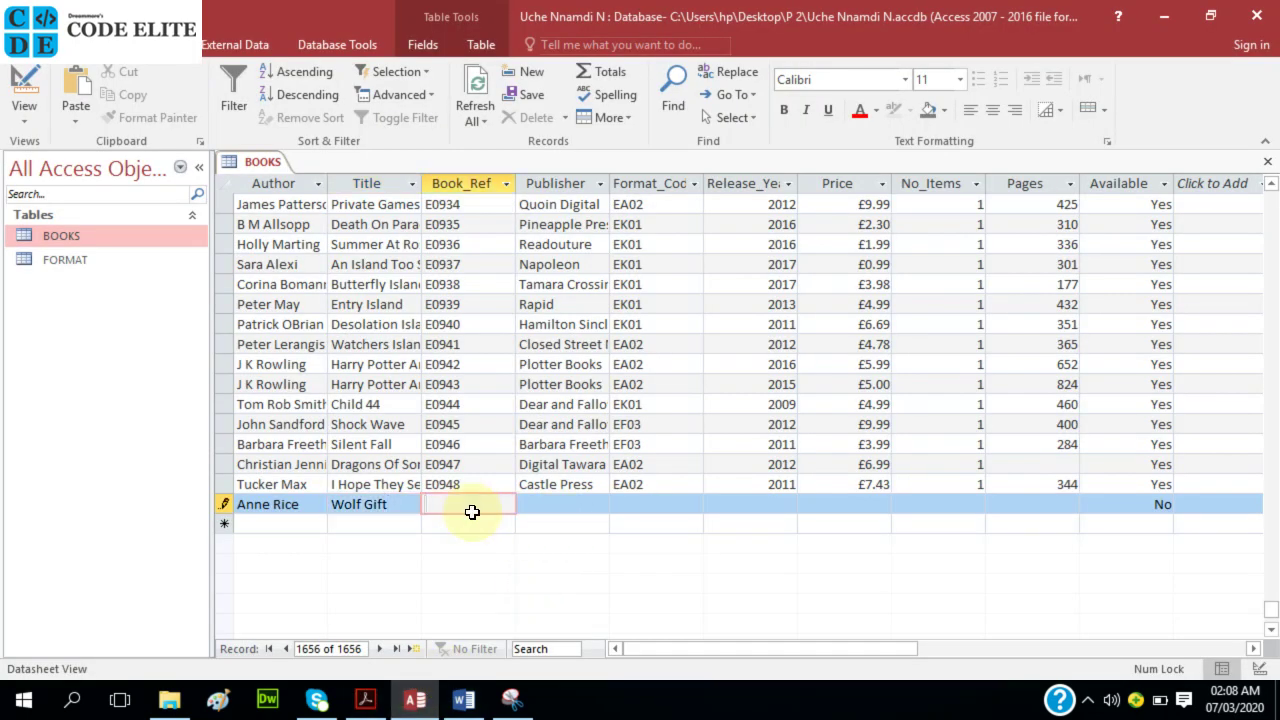
text(B0501)
- Copy the publisher Quiver from task 25 in the exam paper into the new BOOKS record's Publisher
click(365, 699)
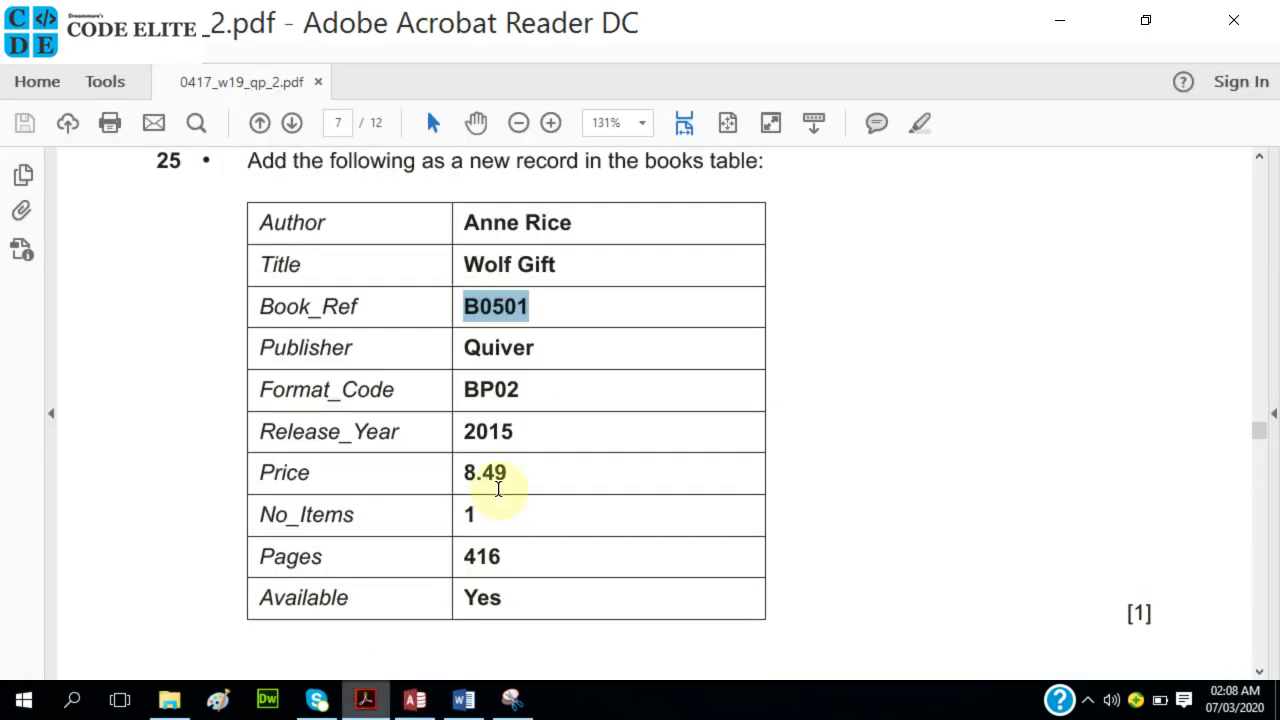
drag(536, 348, 476, 347)
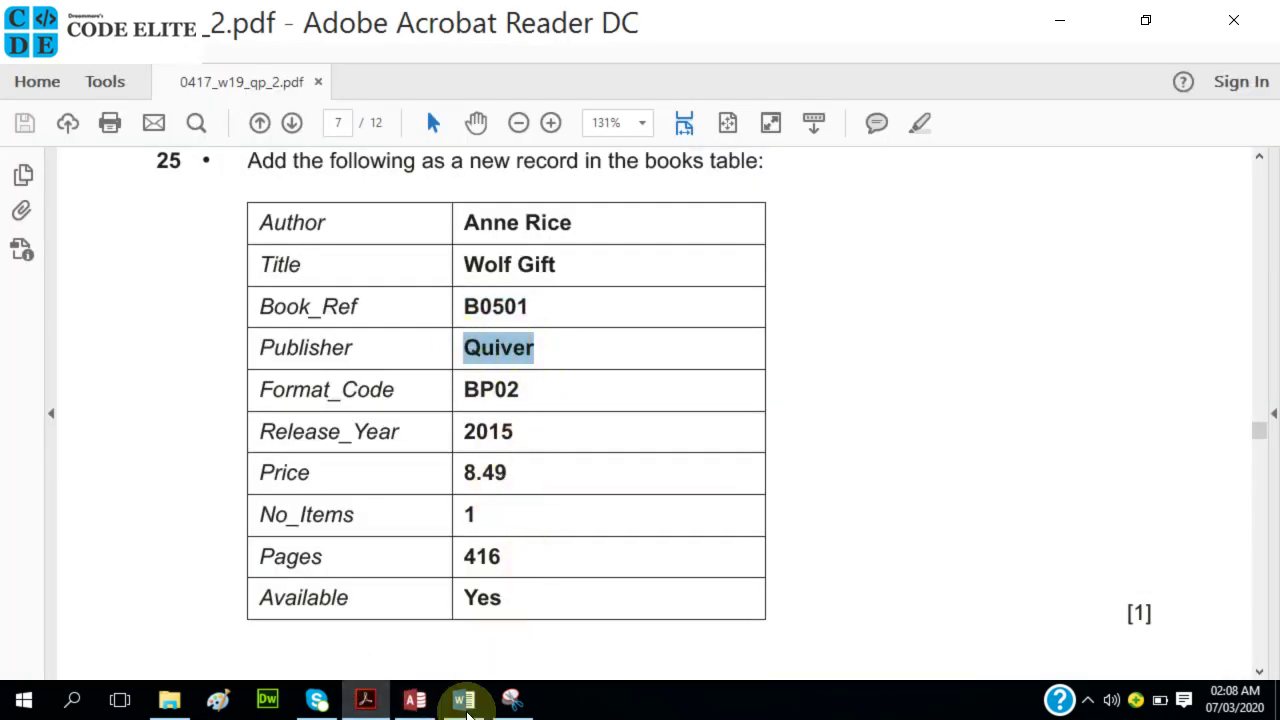
click(415, 699)
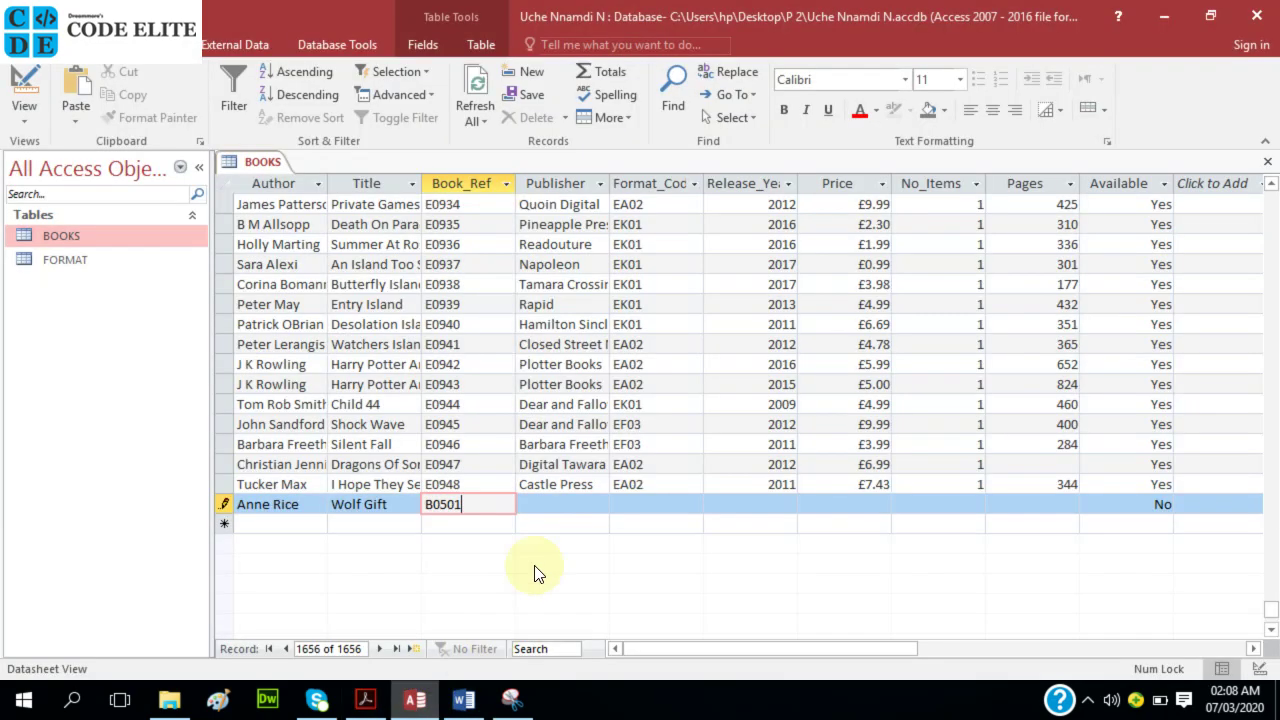
click(540, 510)
text(Quiver)
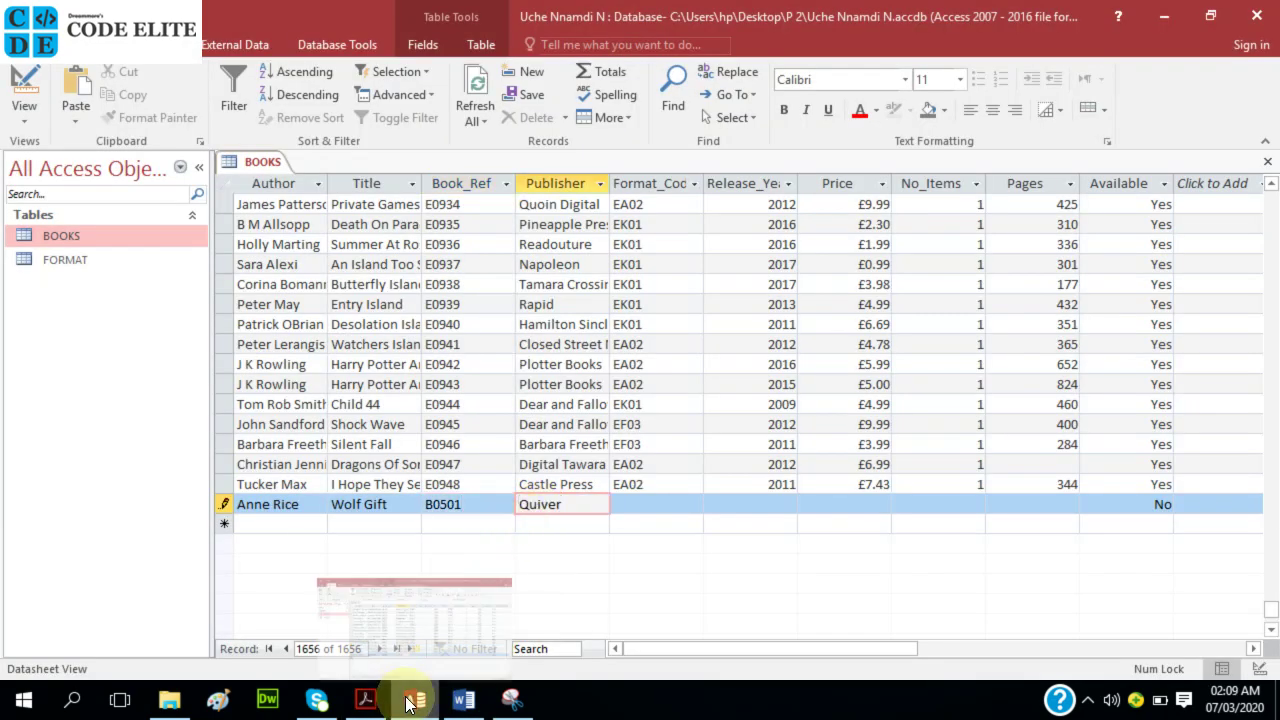
- Copy BP02 from task 25 in the exam paper into the new BOOKS record's Format_Code
click(365, 695)
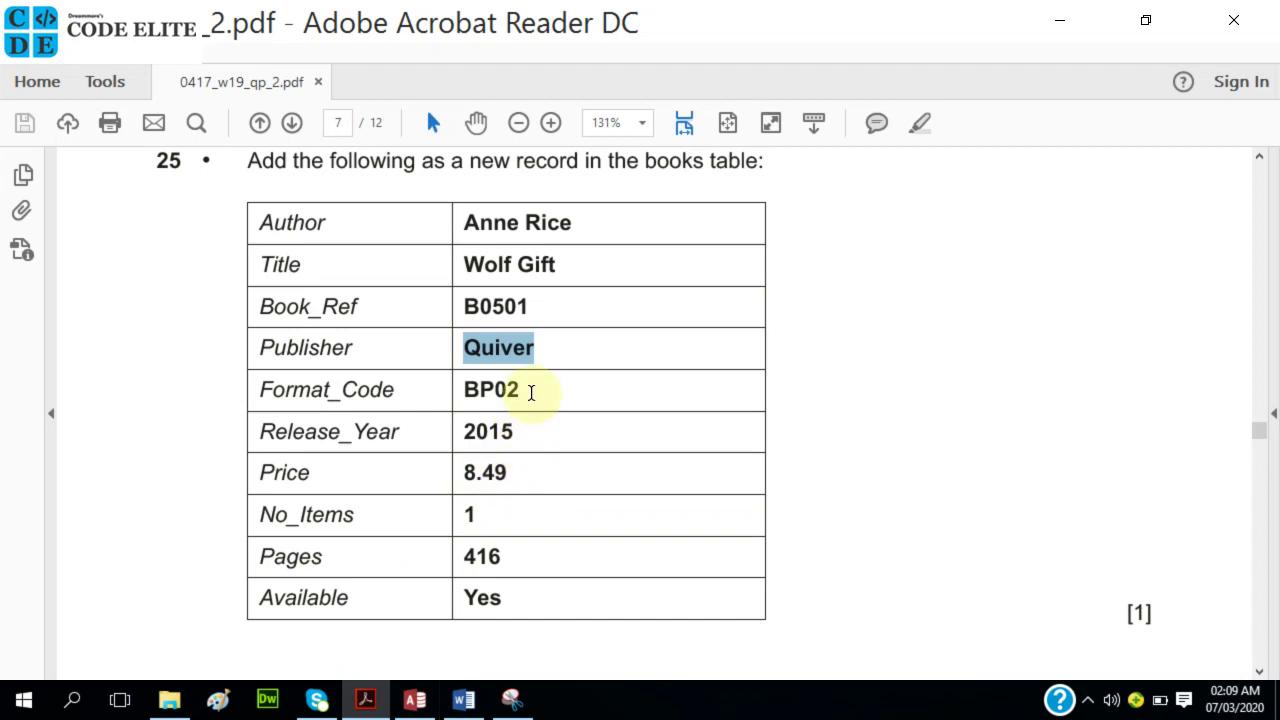
drag(522, 390, 470, 389)
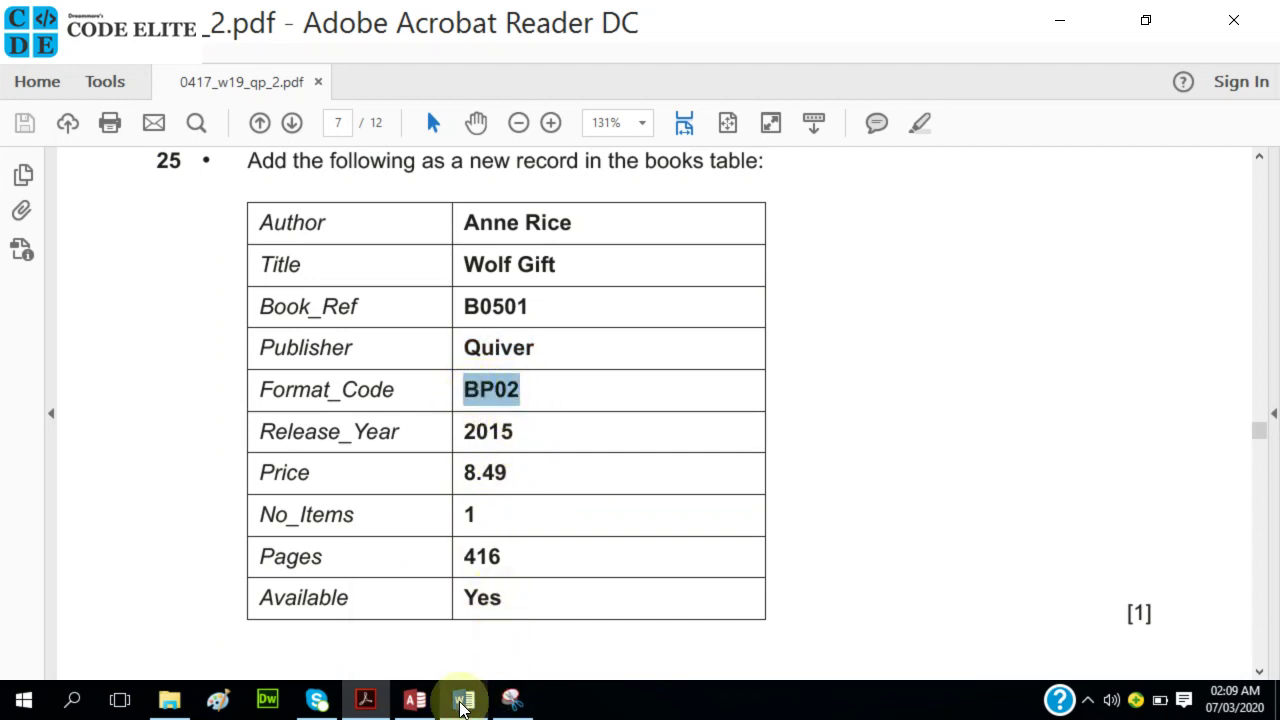
click(422, 700)
click(627, 505)
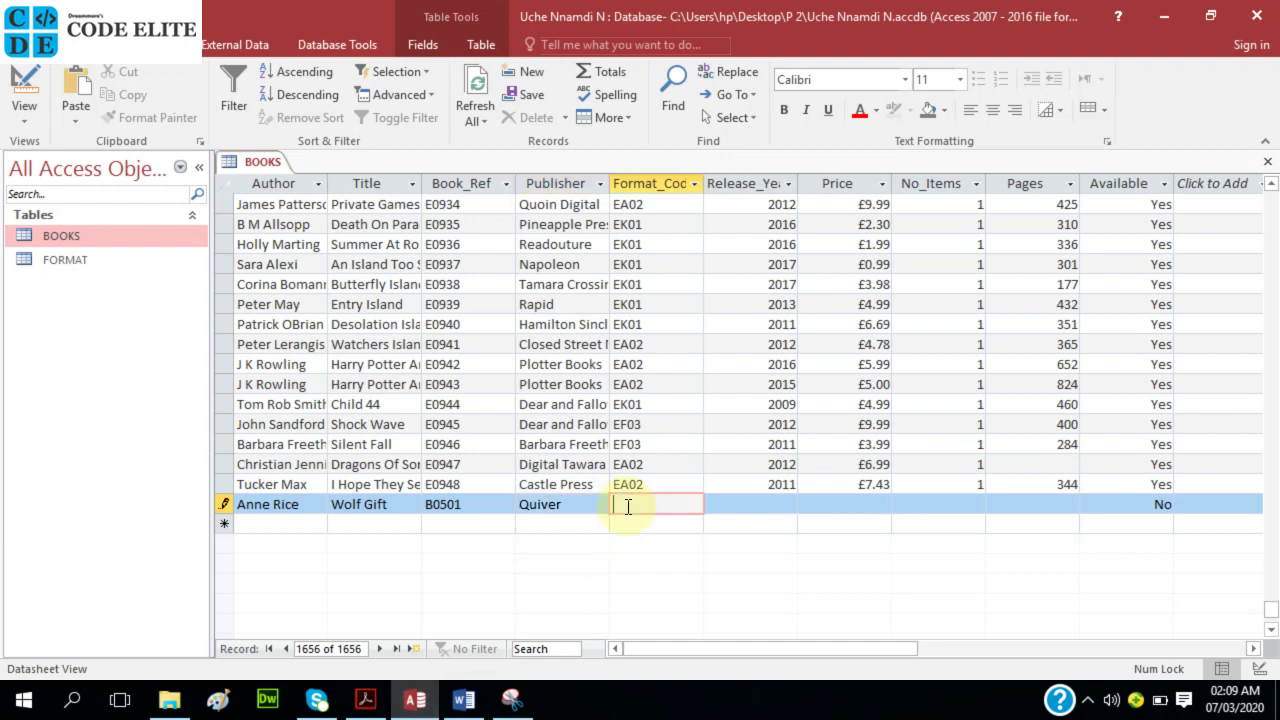
text(BP02)
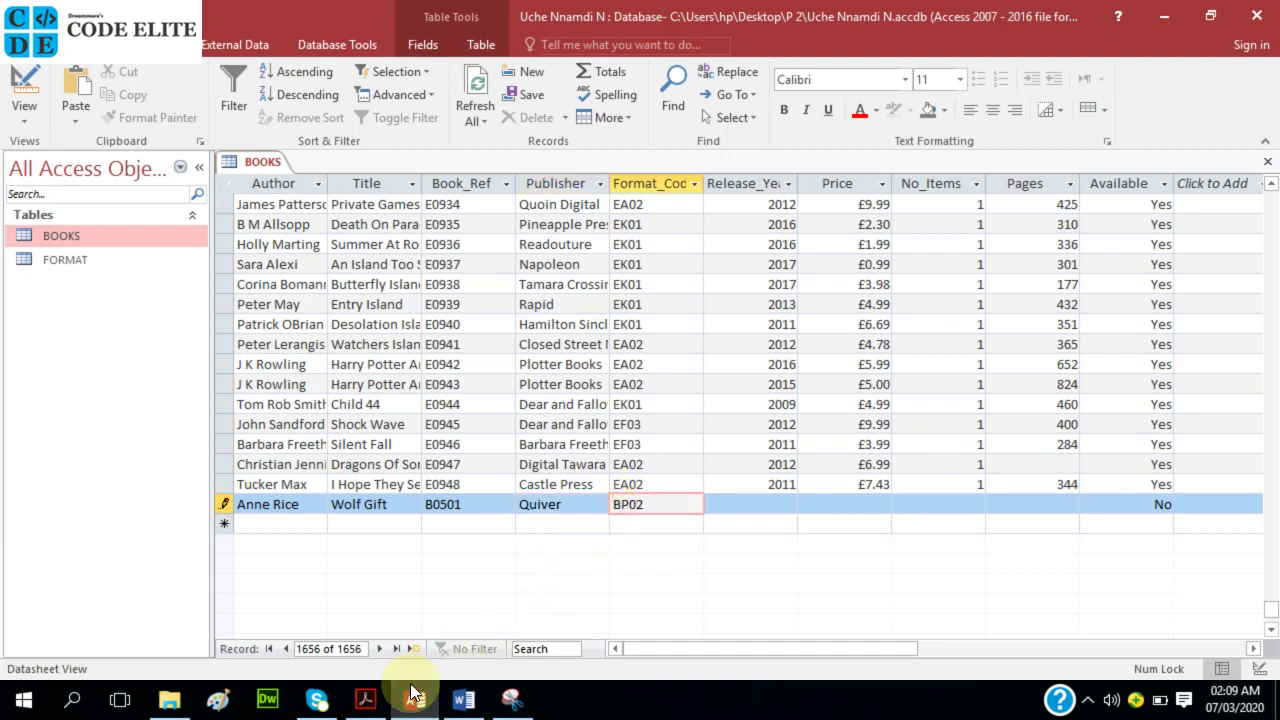
- Copy 2015 from task 25 in the exam paper into the new BOOKS record's Release_Year
click(376, 704)
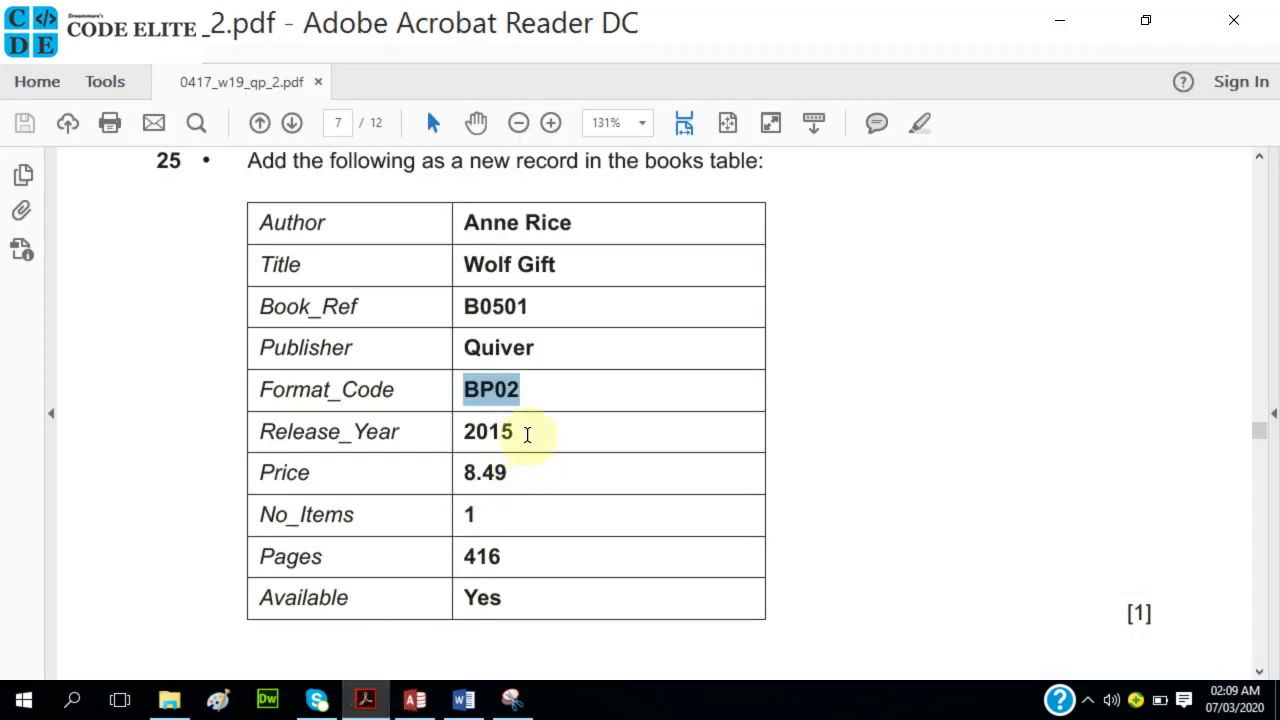
drag(527, 433, 476, 427)
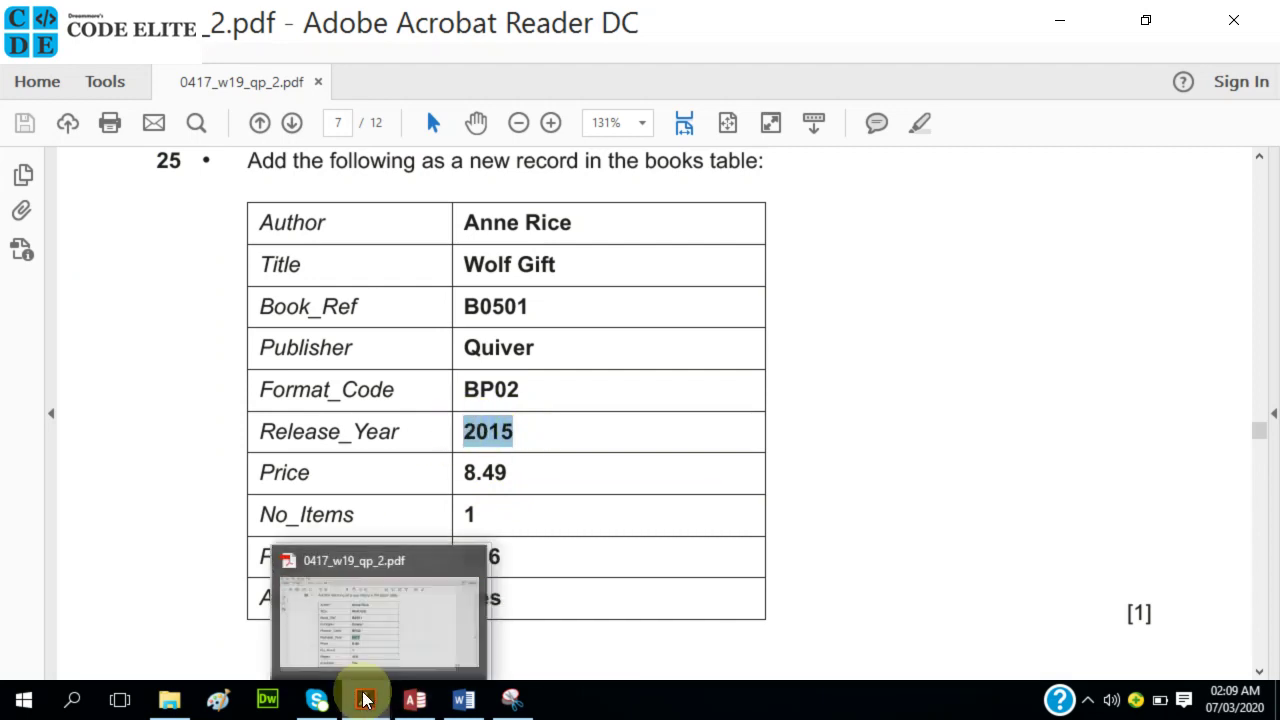
click(410, 700)
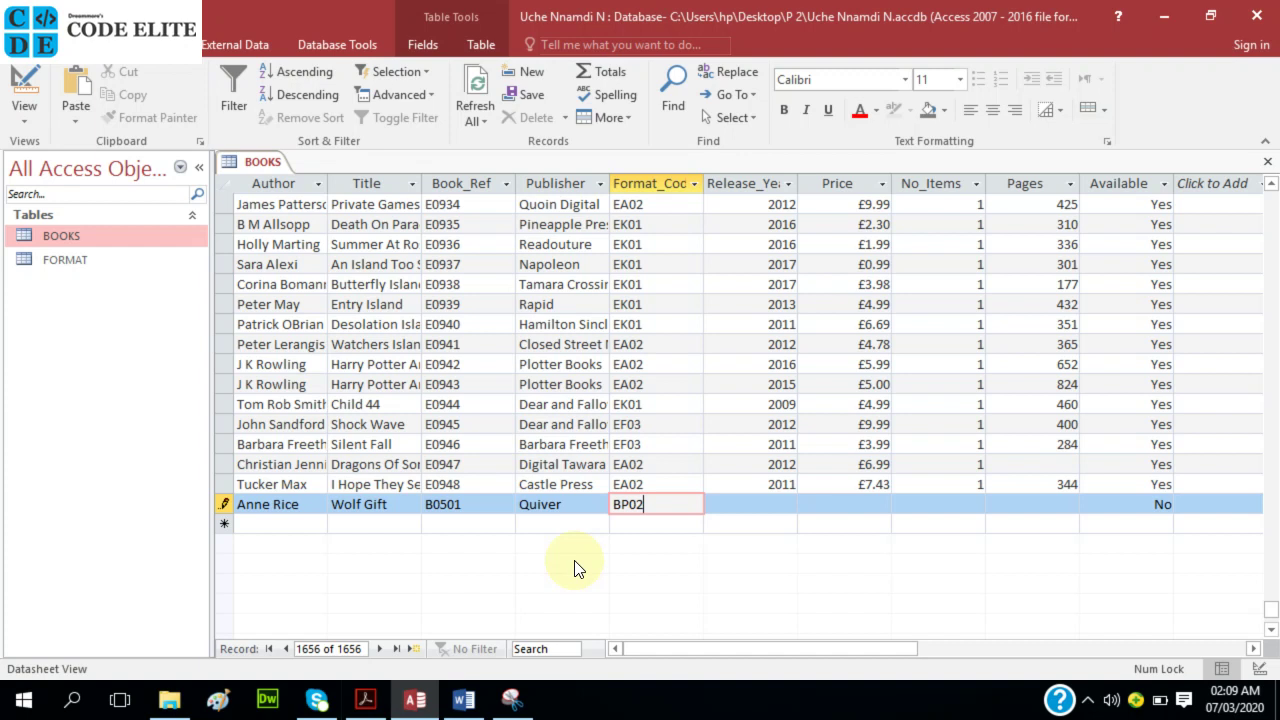
click(755, 499)
text(2015)
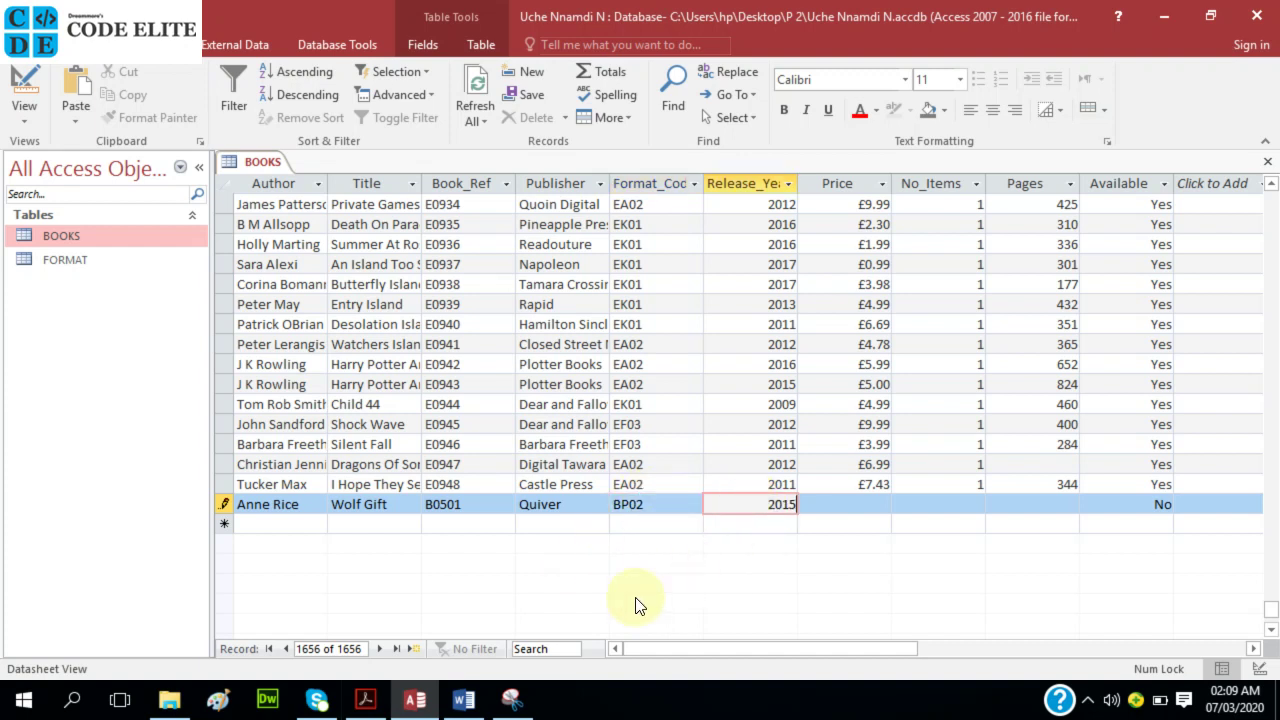
- Copy 8.49 from task 25 in the exam paper into the new BOOKS record's Price
mouse_move(463, 708)
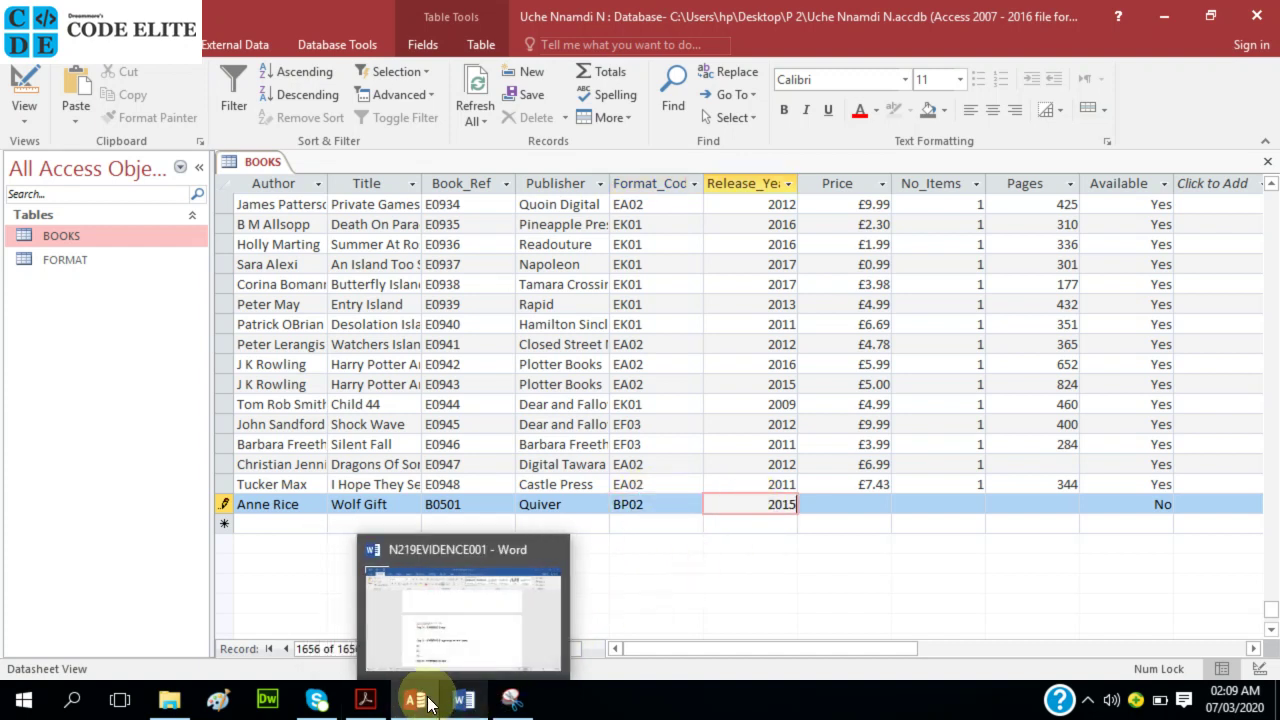
click(365, 697)
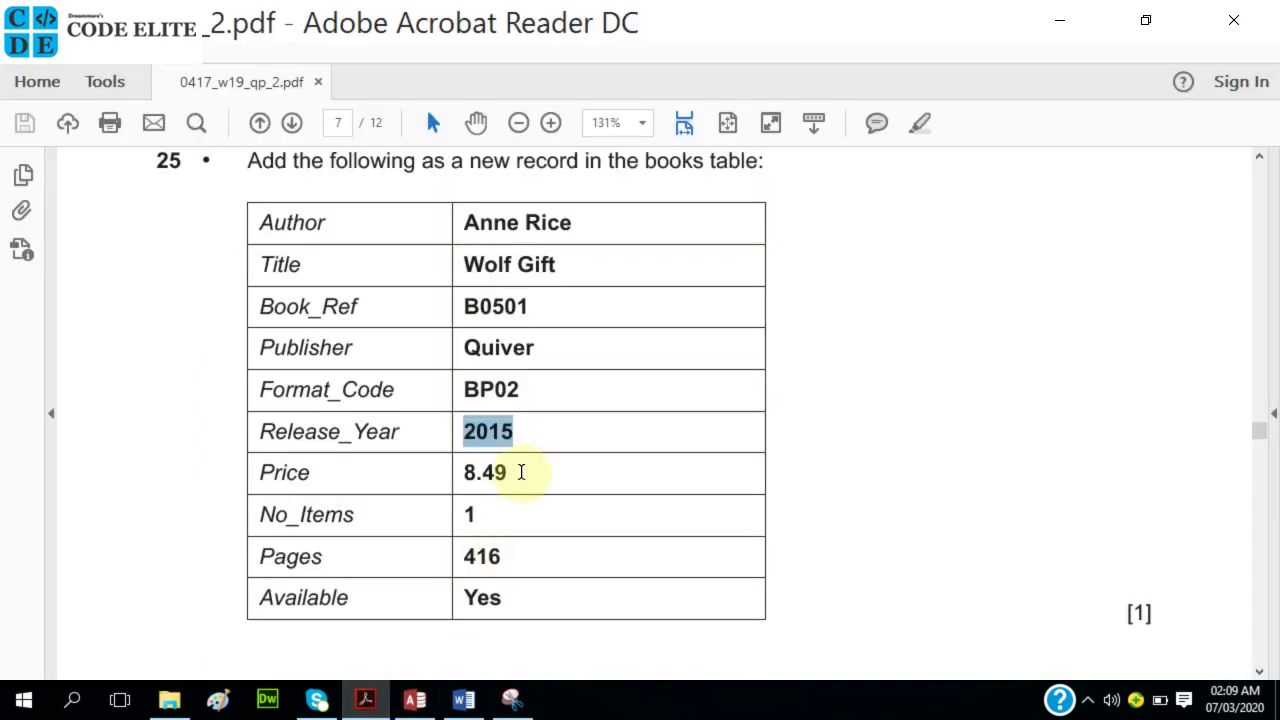
drag(523, 474, 483, 472)
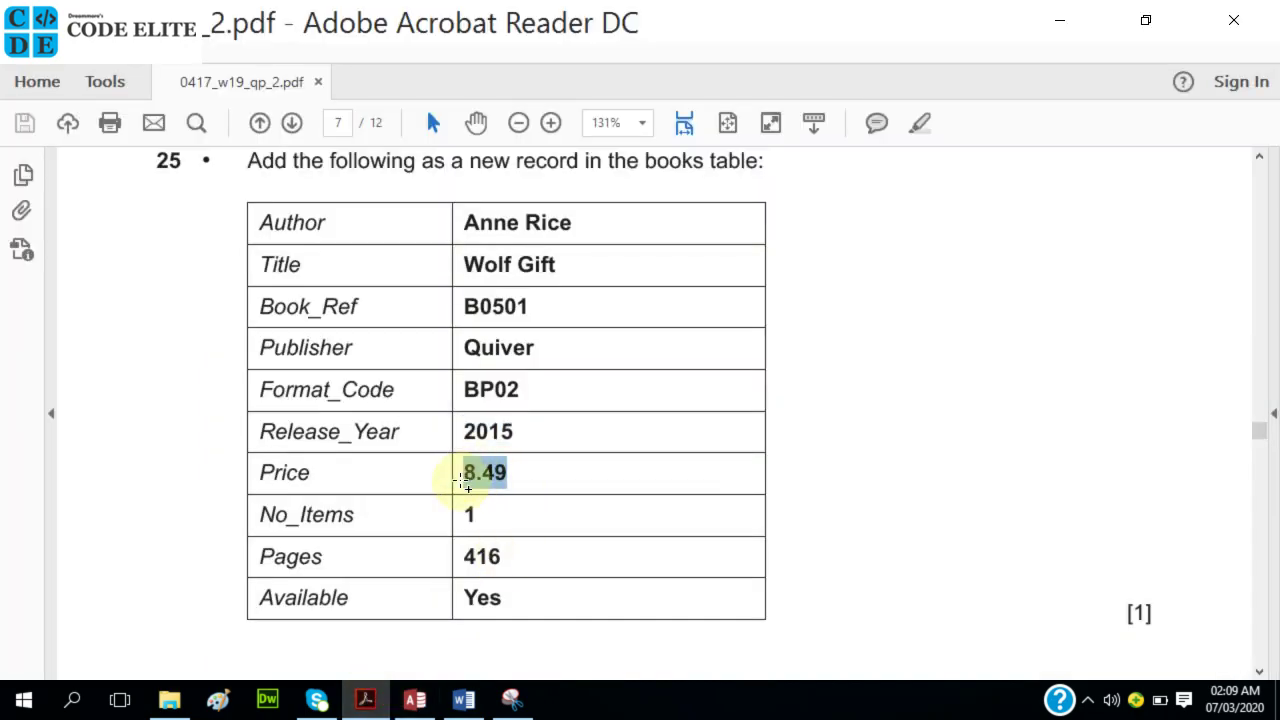
click(415, 699)
click(861, 501)
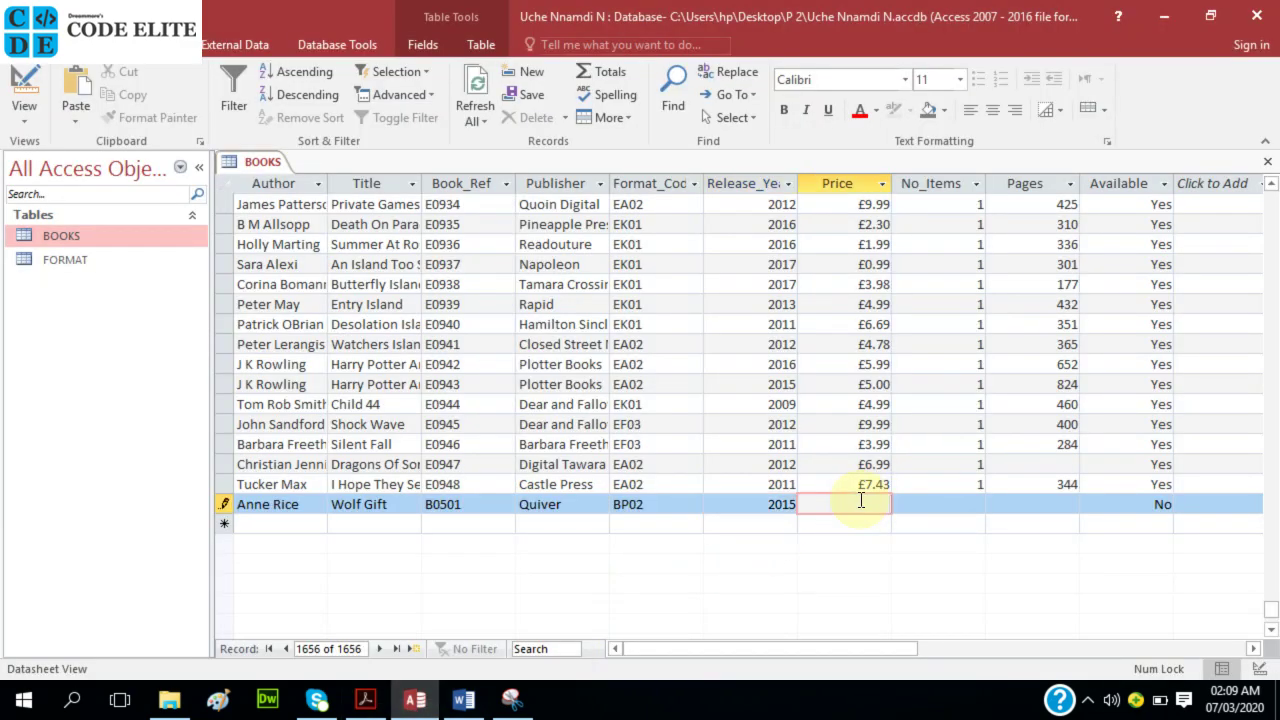
- Set the new BOOKS record's No_Items to 1 and copy 416 from task 25 in the exam paper into its Pages
click(365, 699)
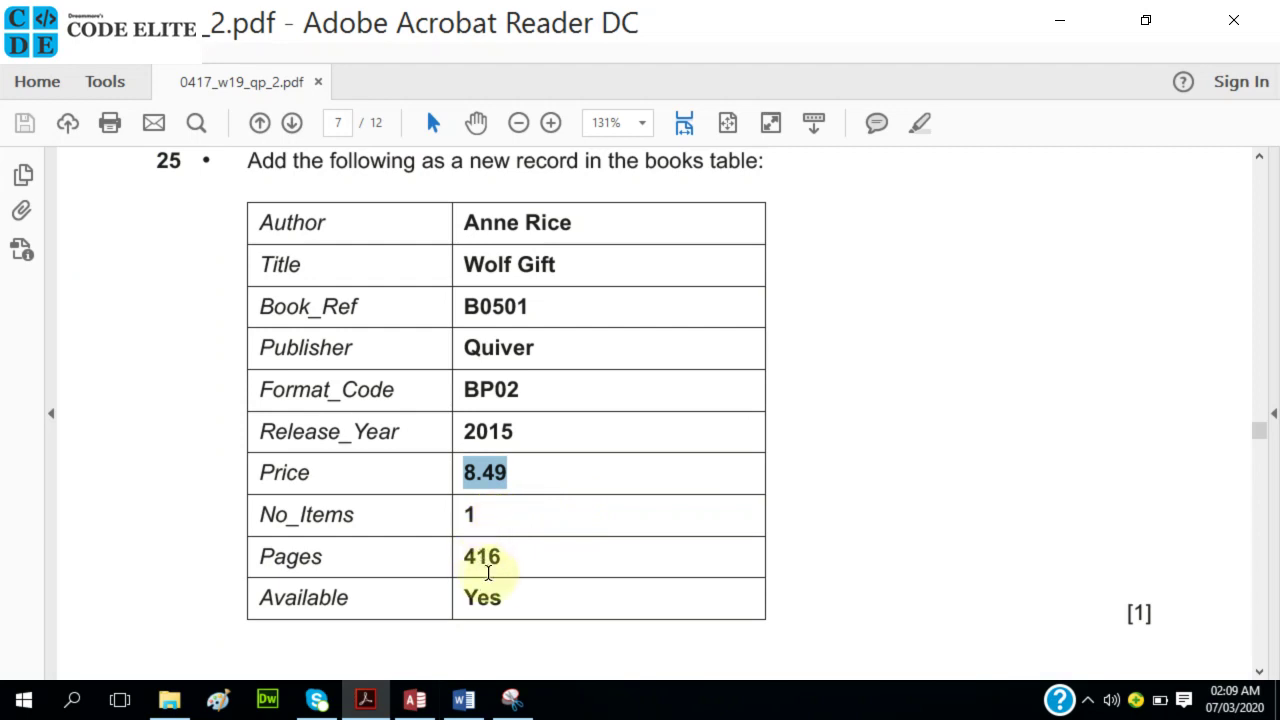
drag(509, 557, 481, 557)
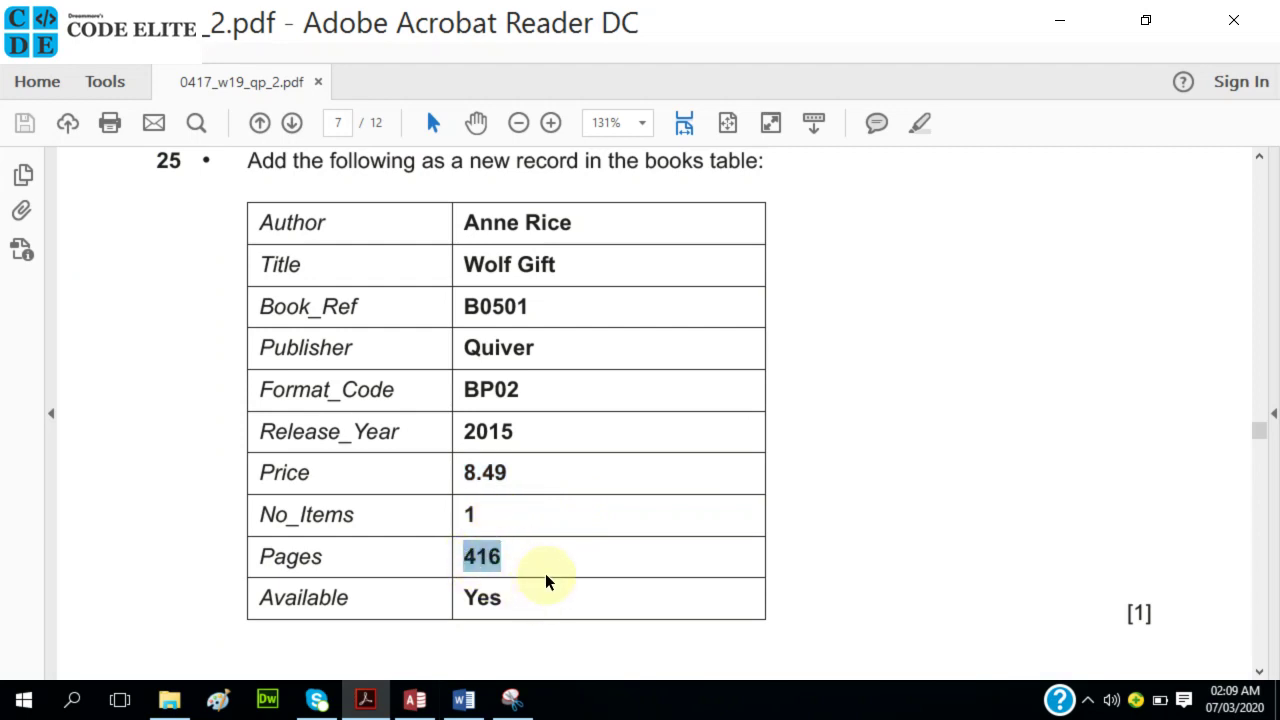
mouse_move(372, 708)
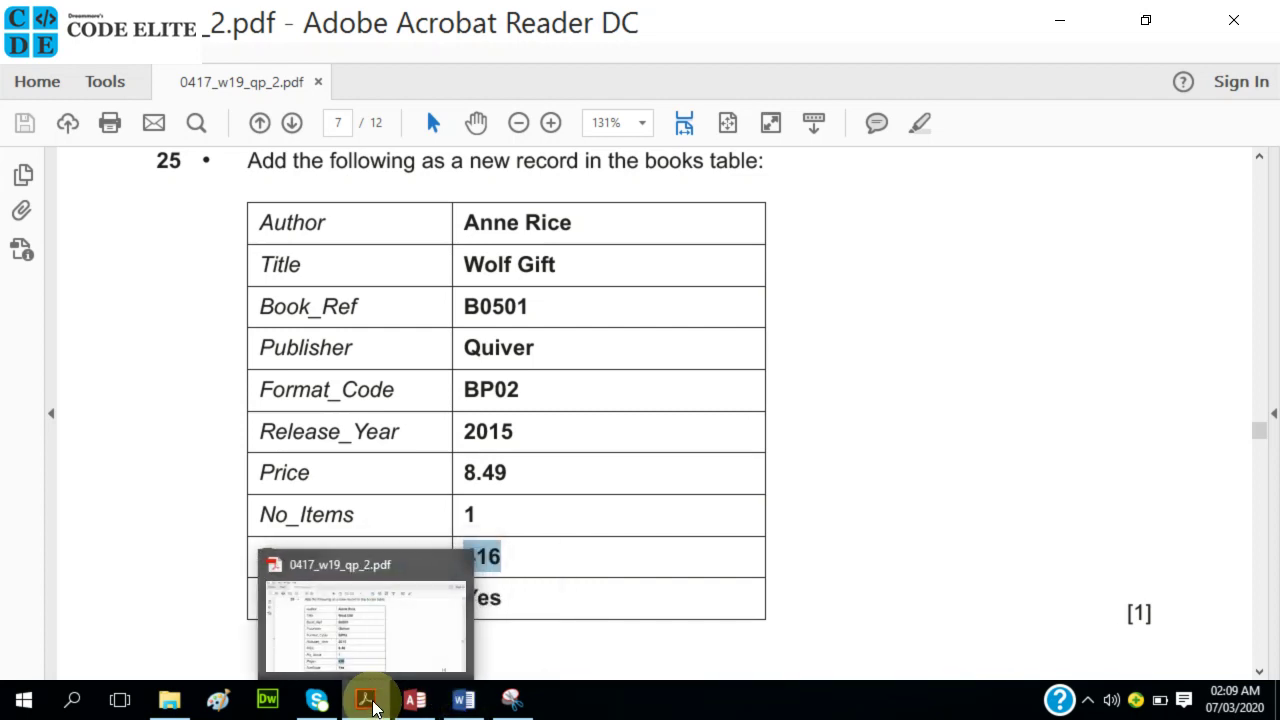
mouse_move(427, 700)
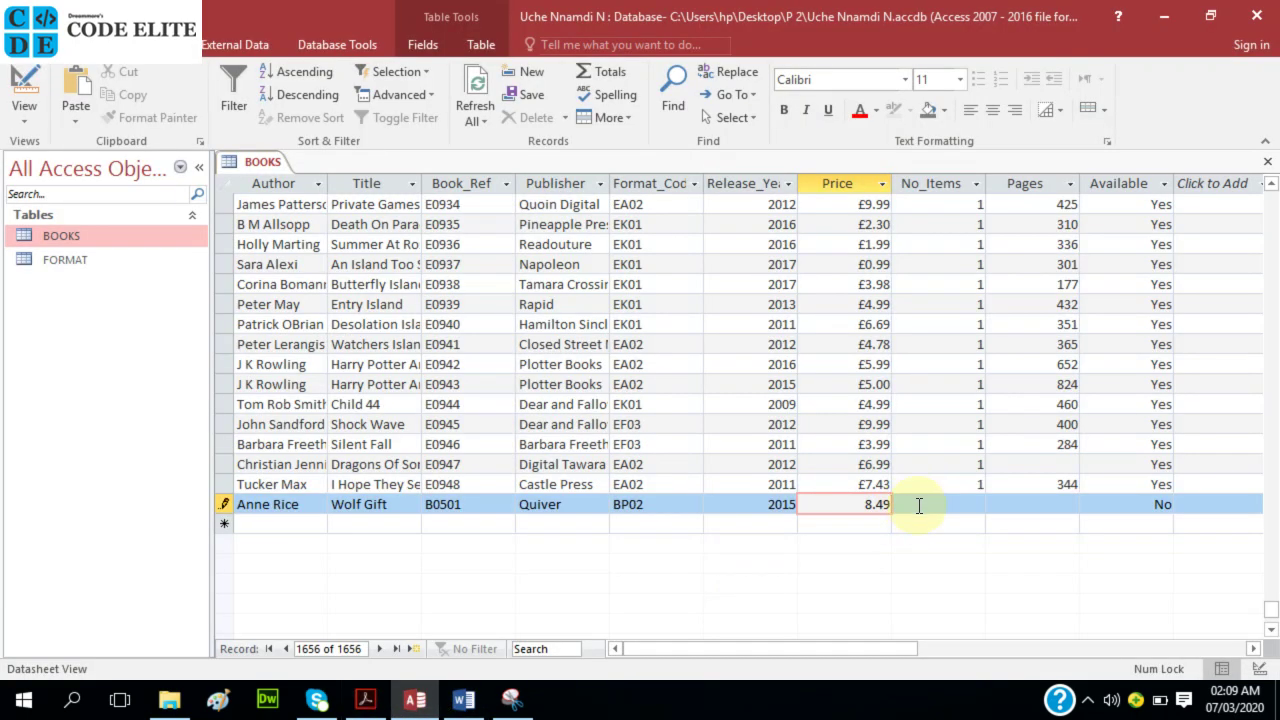
click(919, 507)
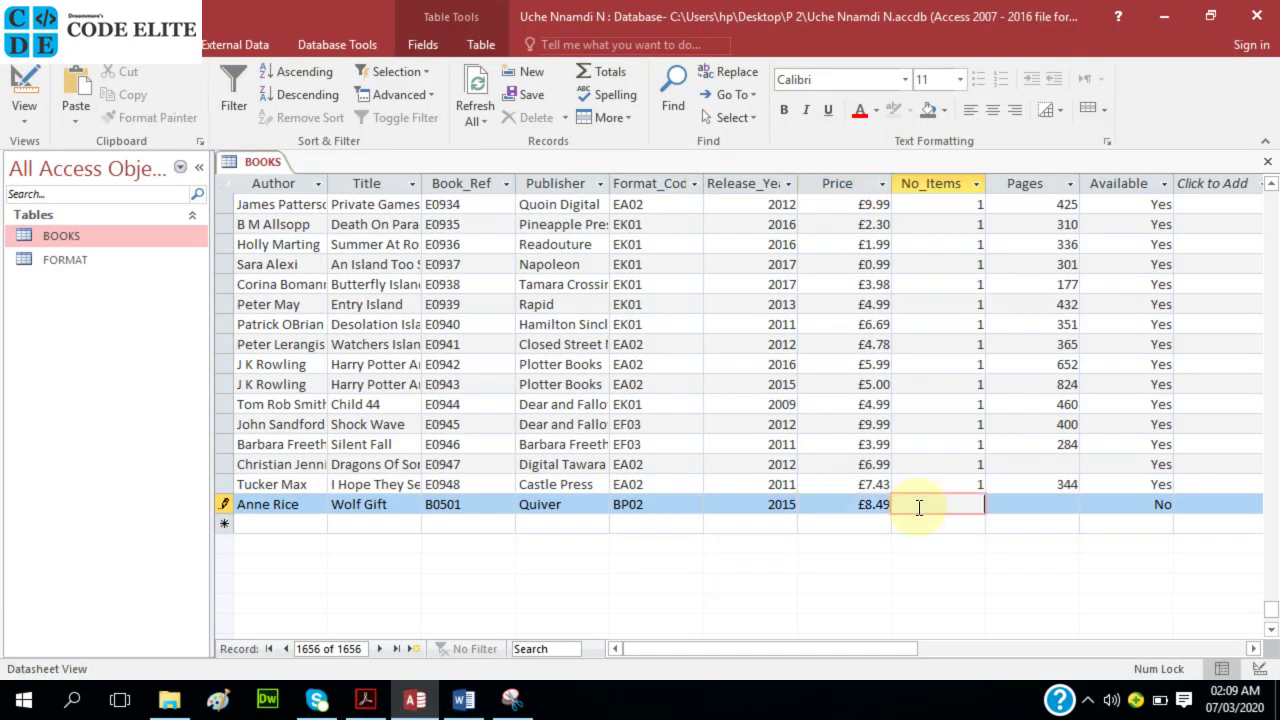
text(1)
click(1057, 511)
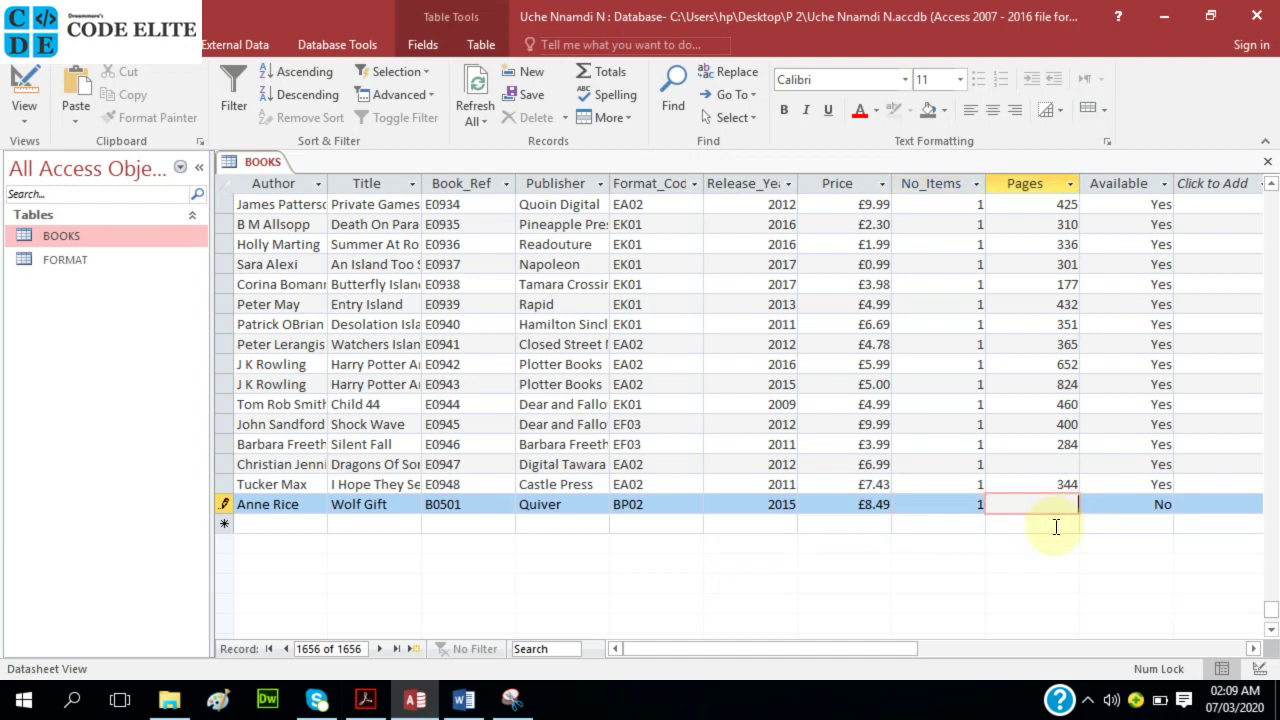
click(365, 700)
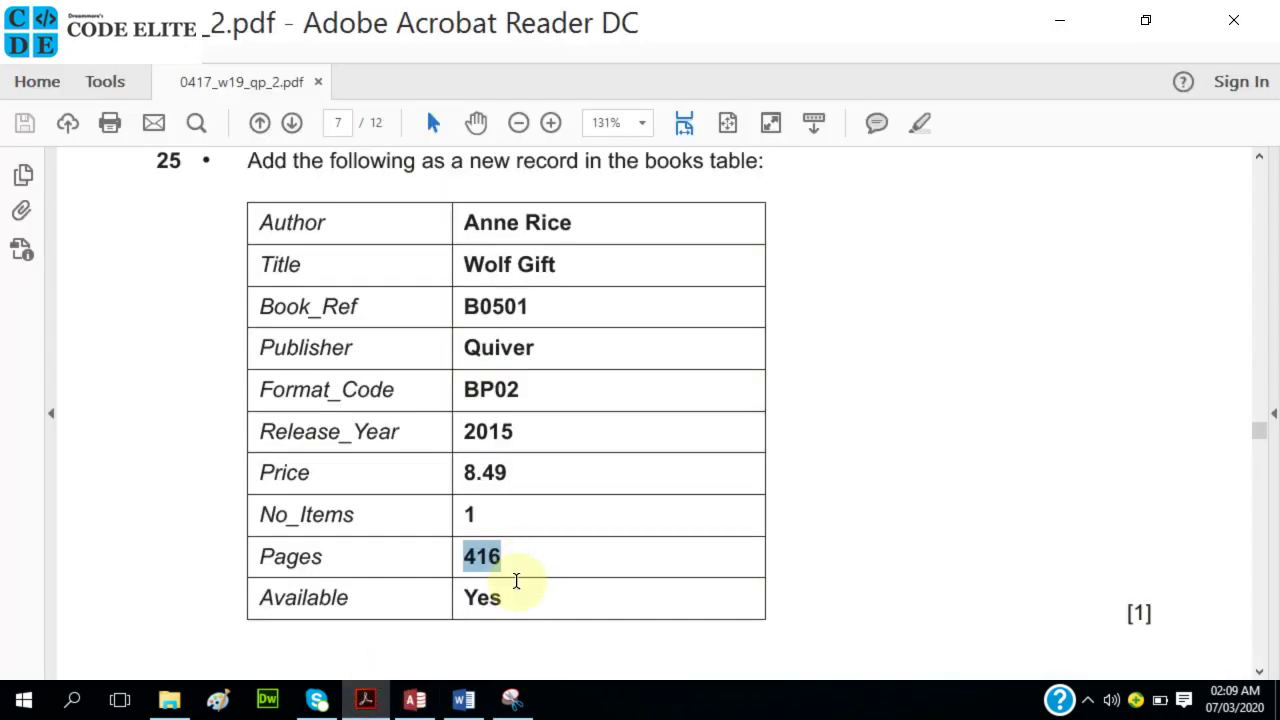
click(414, 700)
- Set the new BOOKS record's Available field to Yes by entering 1, and commit the record
click(1142, 508)
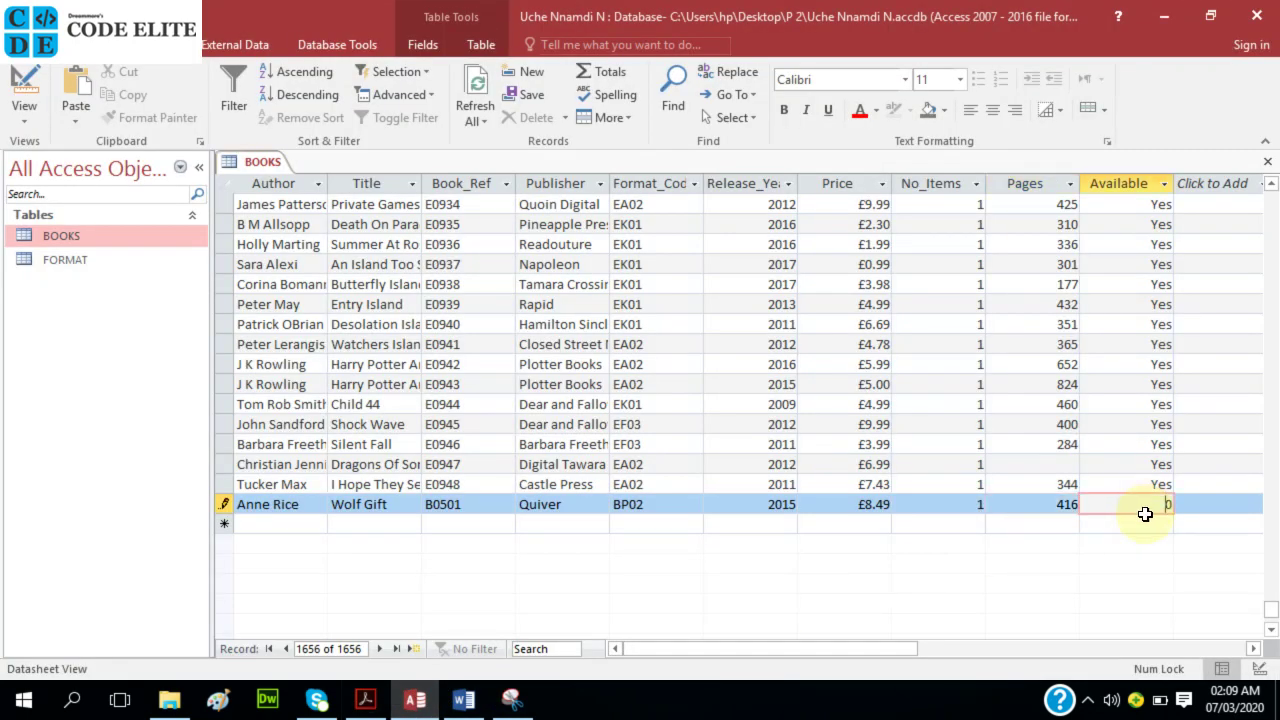
text(1)
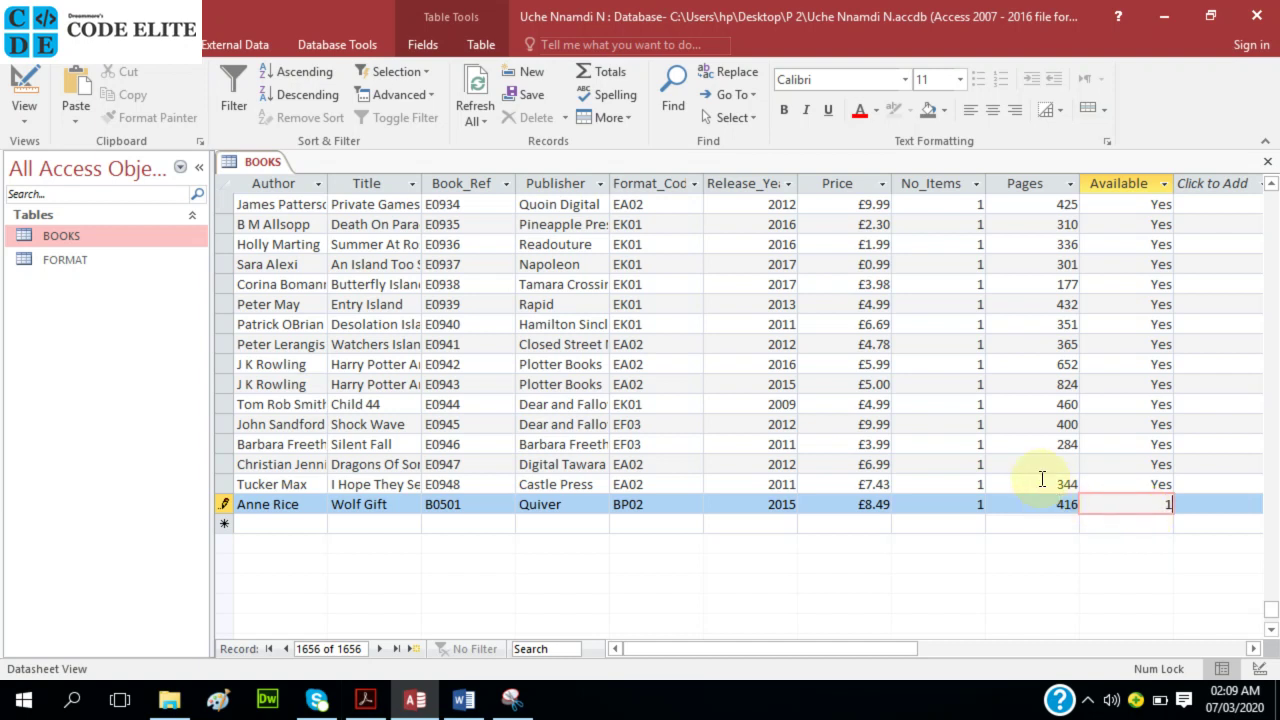
click(775, 408)
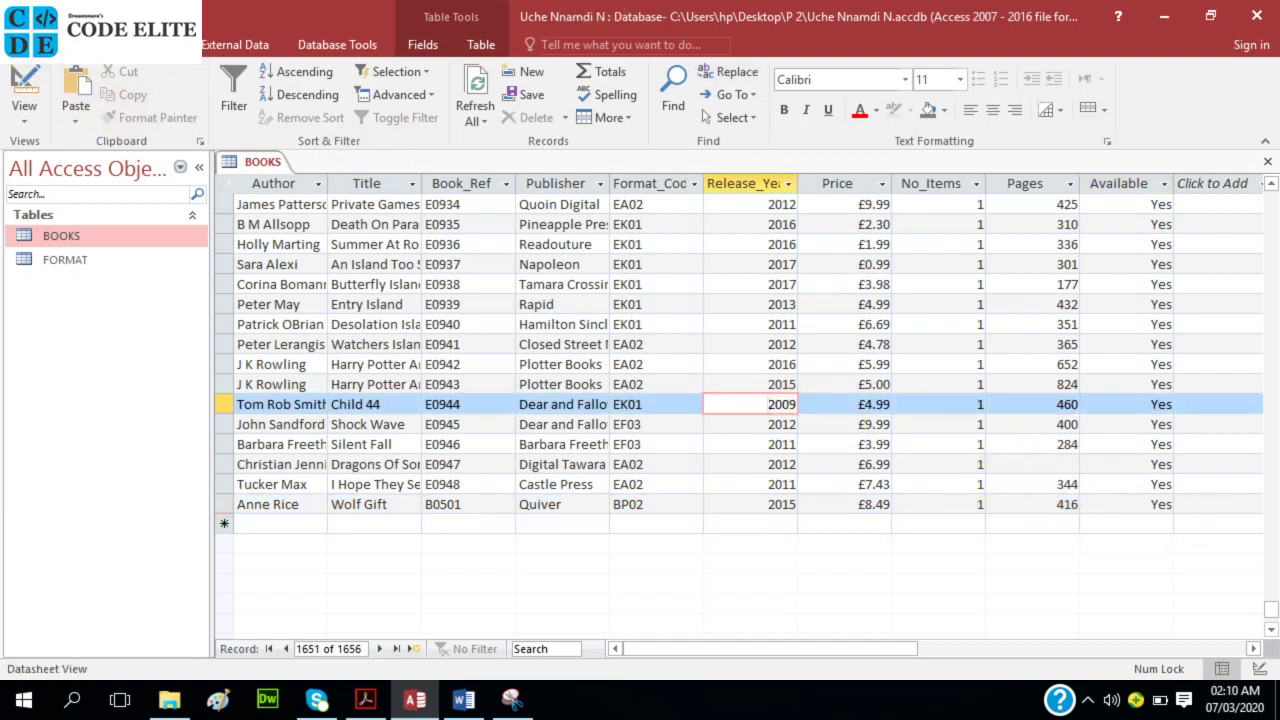
- Read task 26 in the exam paper for the tabular report's record criteria, field order, sorting and layout requirements
mouse_move(463, 700)
click(365, 700)
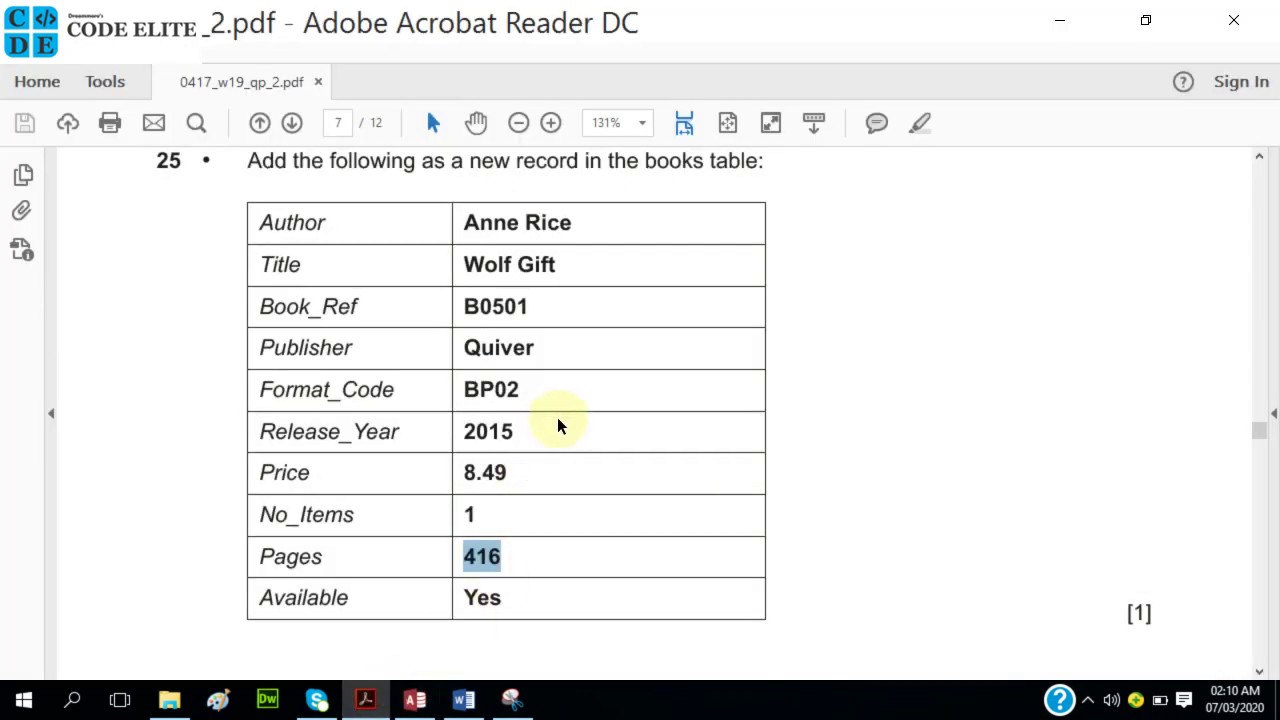
scroll(557, 417, down, 5)
scroll(550, 417, down, 1)
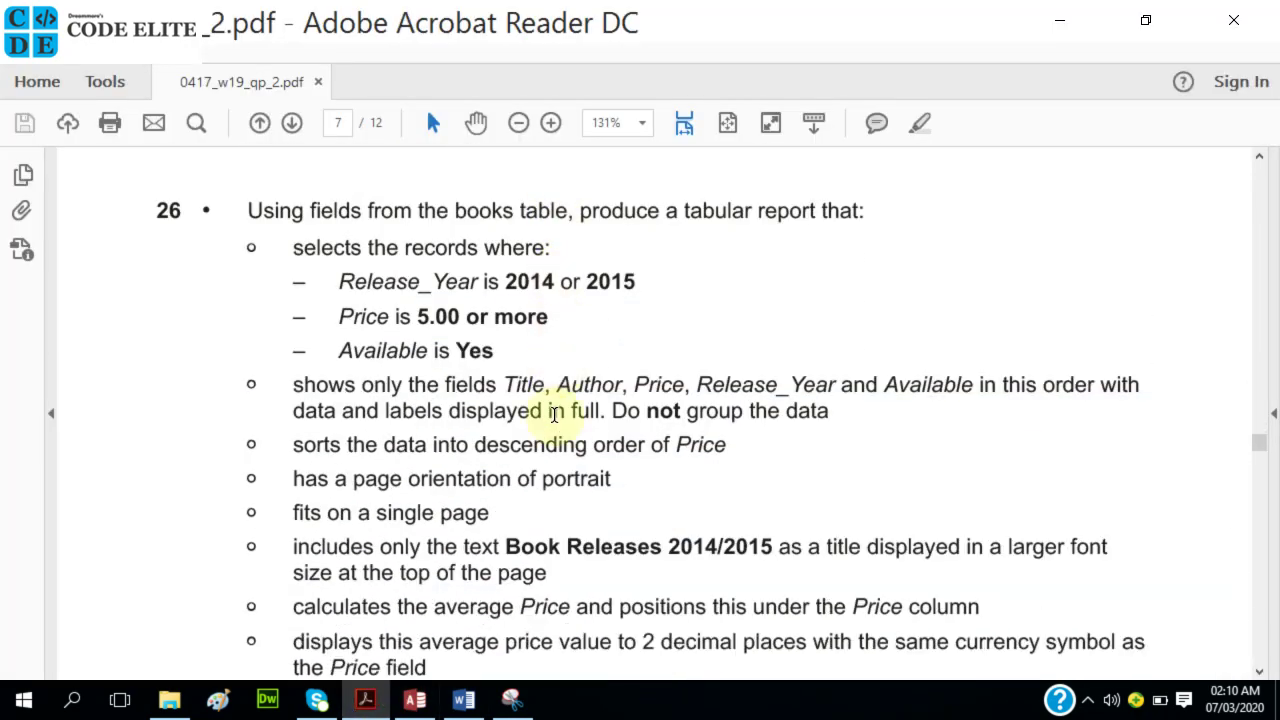
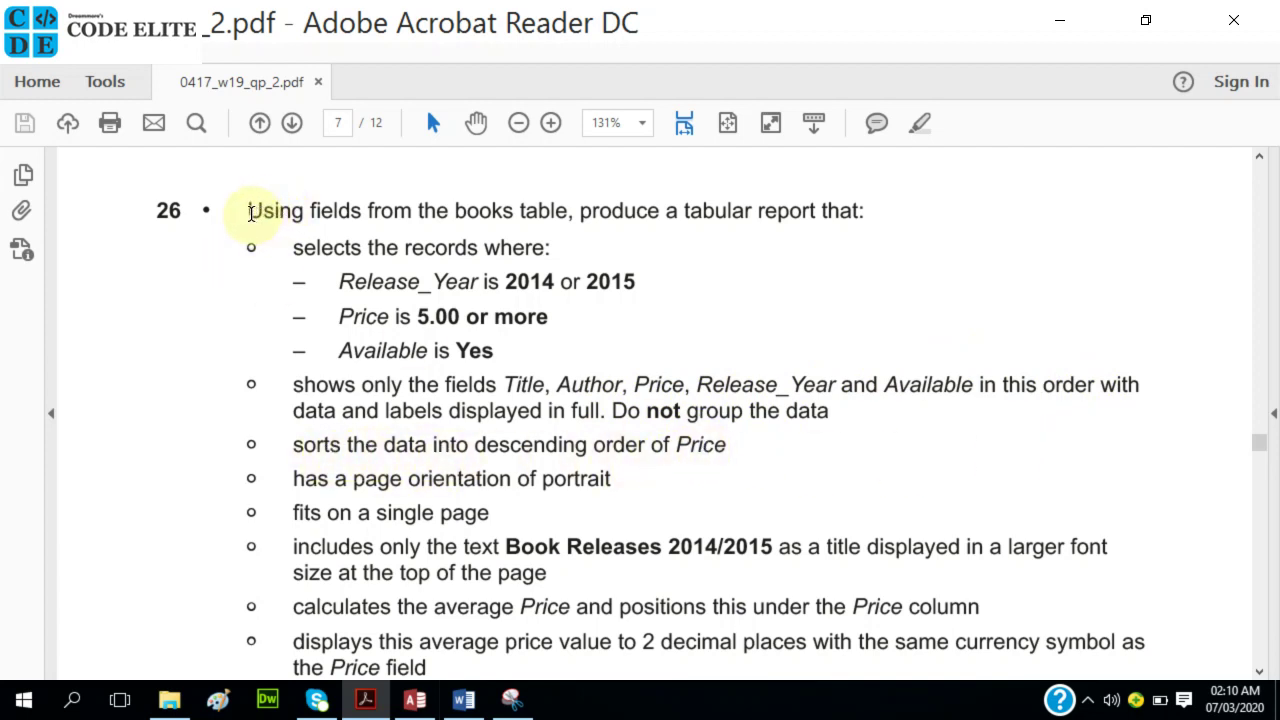
drag(286, 253, 842, 419)
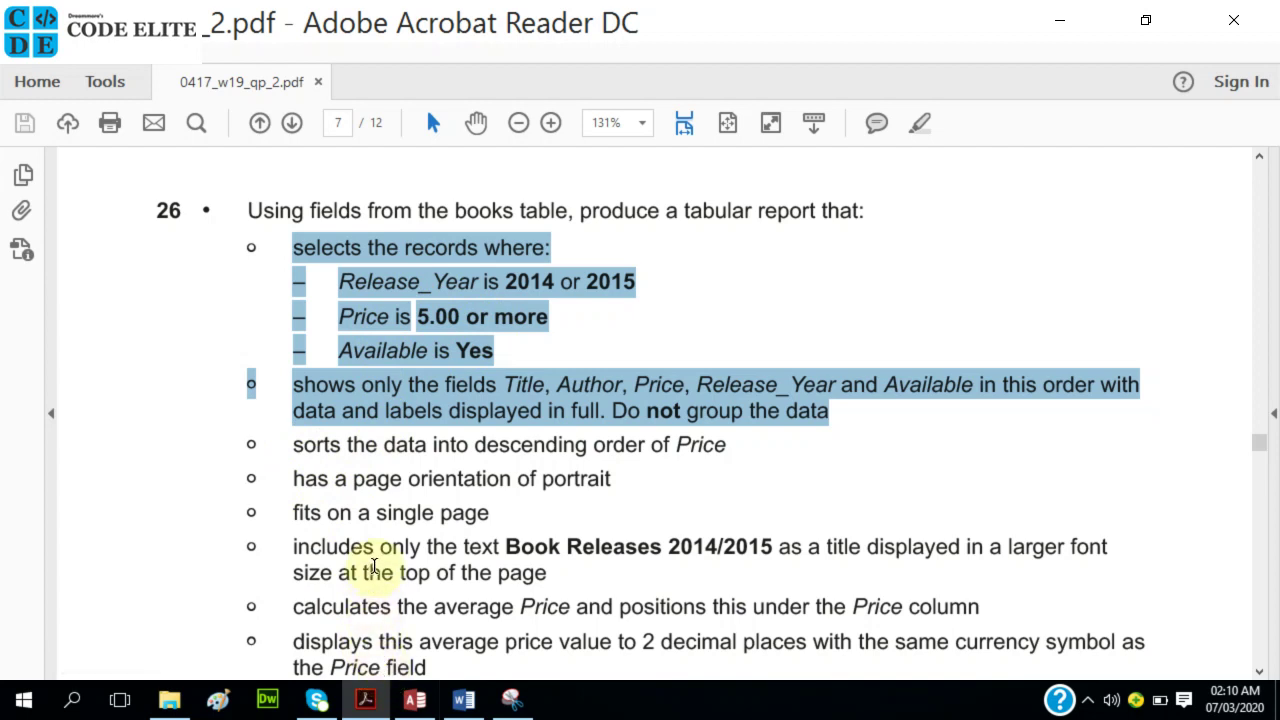
scroll(448, 585, down, 3)
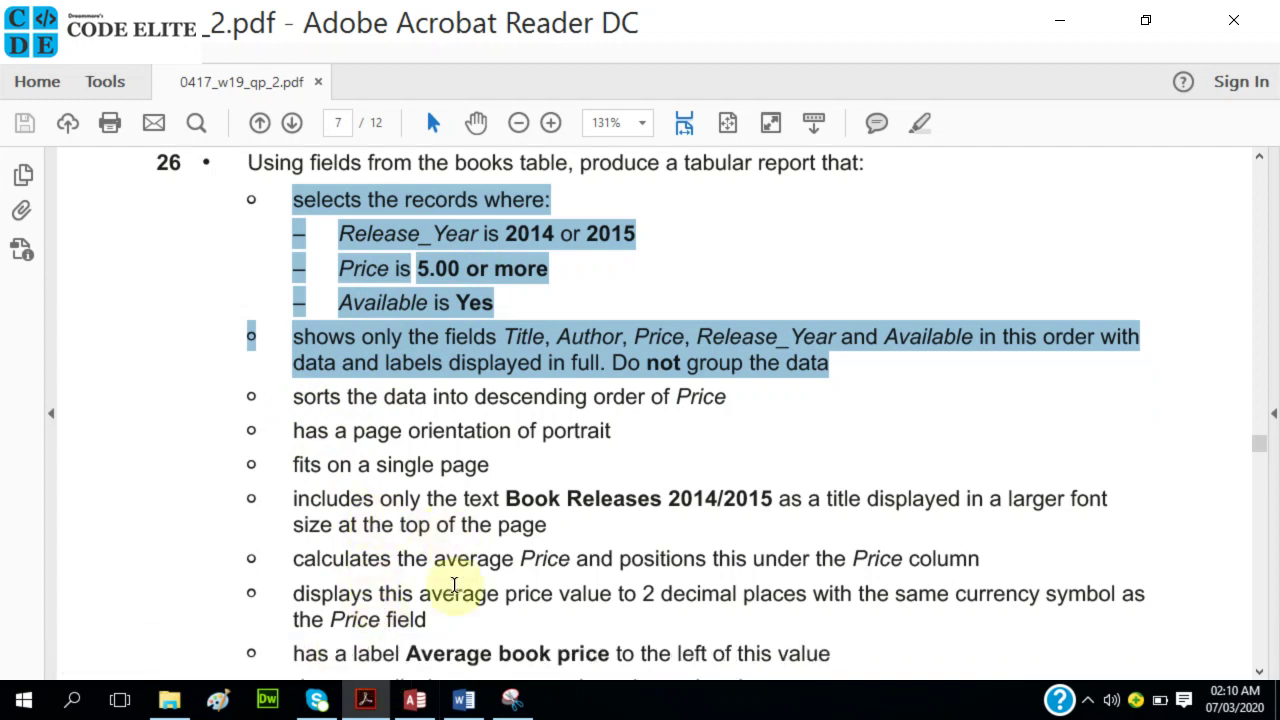
scroll(454, 555, down, 1)
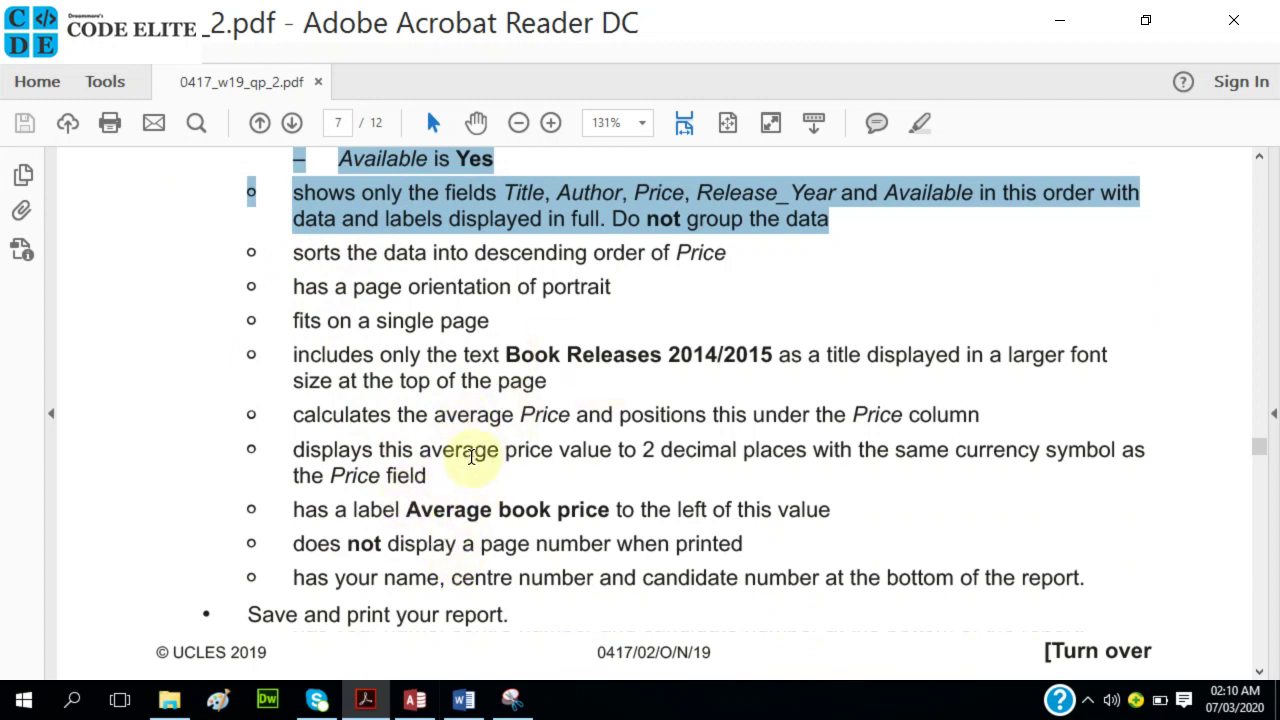
scroll(471, 457, up, 4)
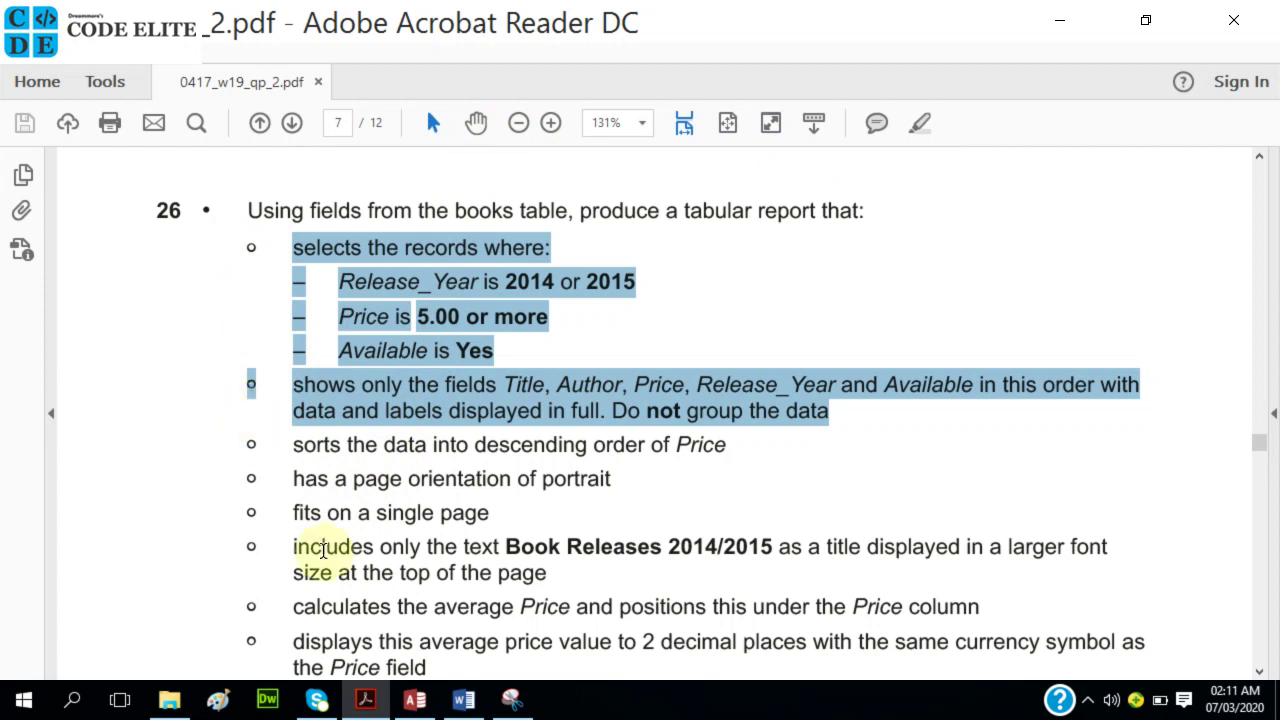
mouse_move(425, 711)
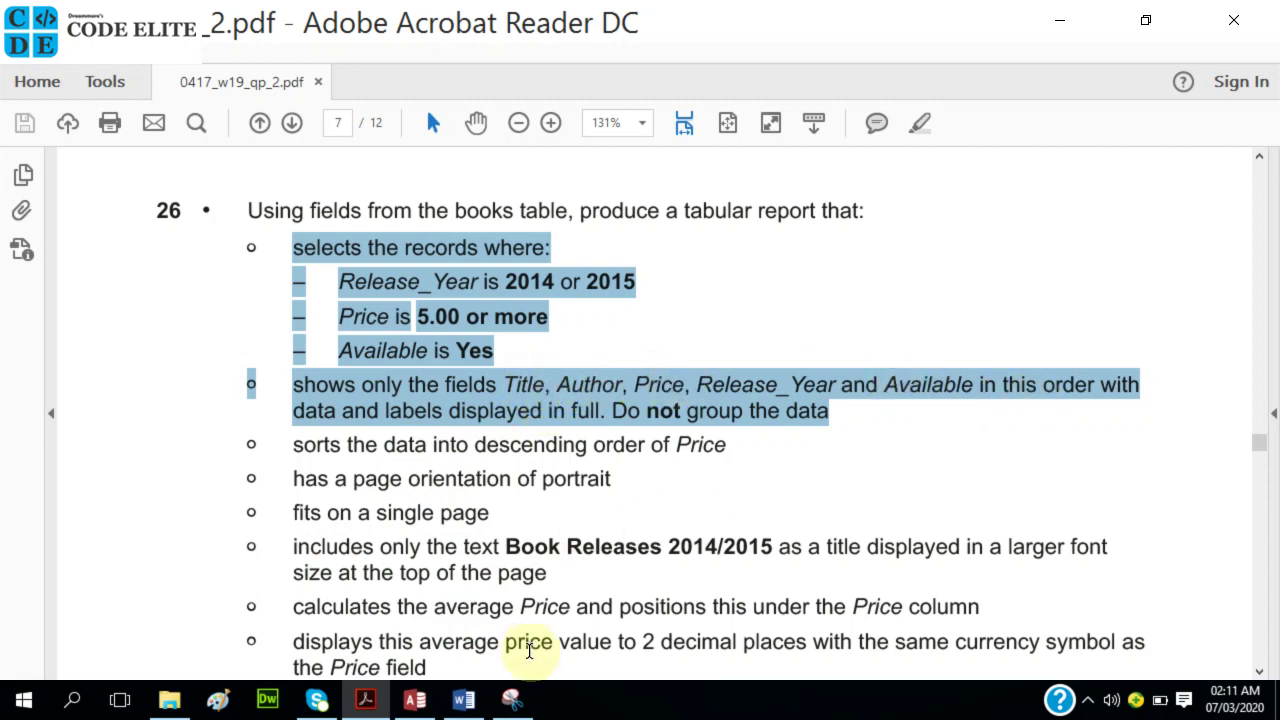
- Return to the Access database and start a new query on the BOOKS table with the Simple Query Wizard
click(412, 703)
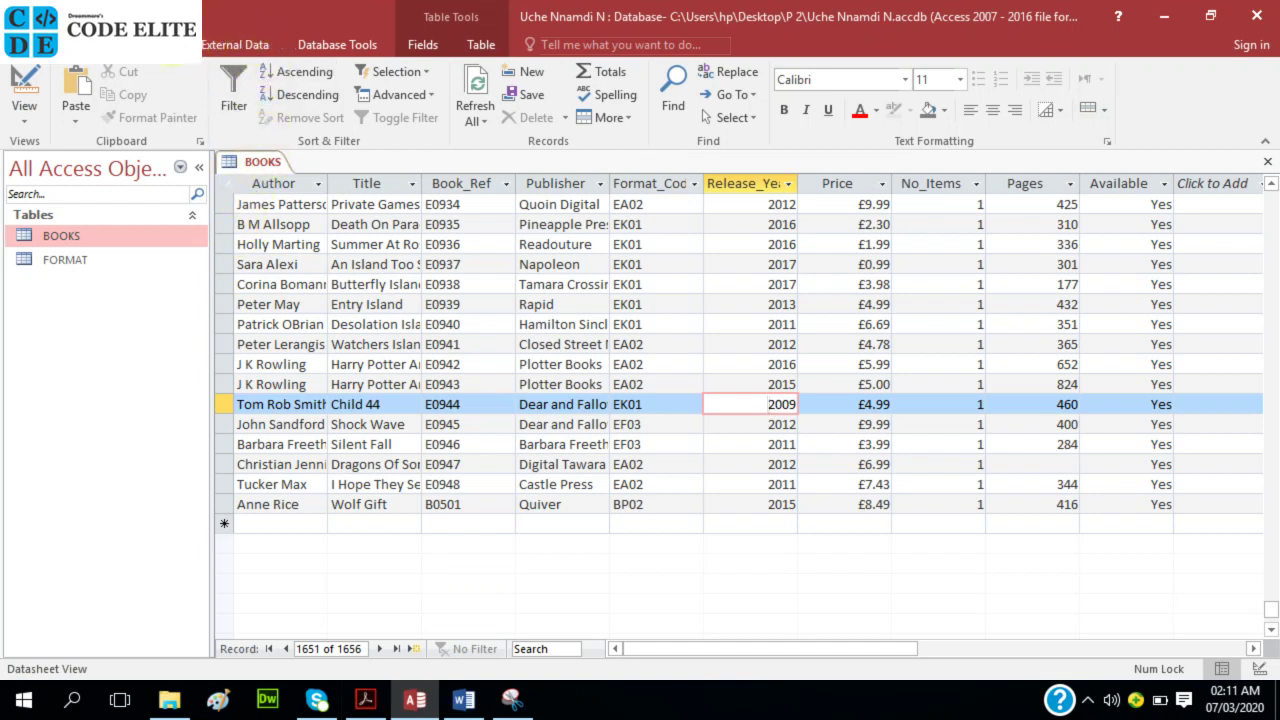
click(163, 44)
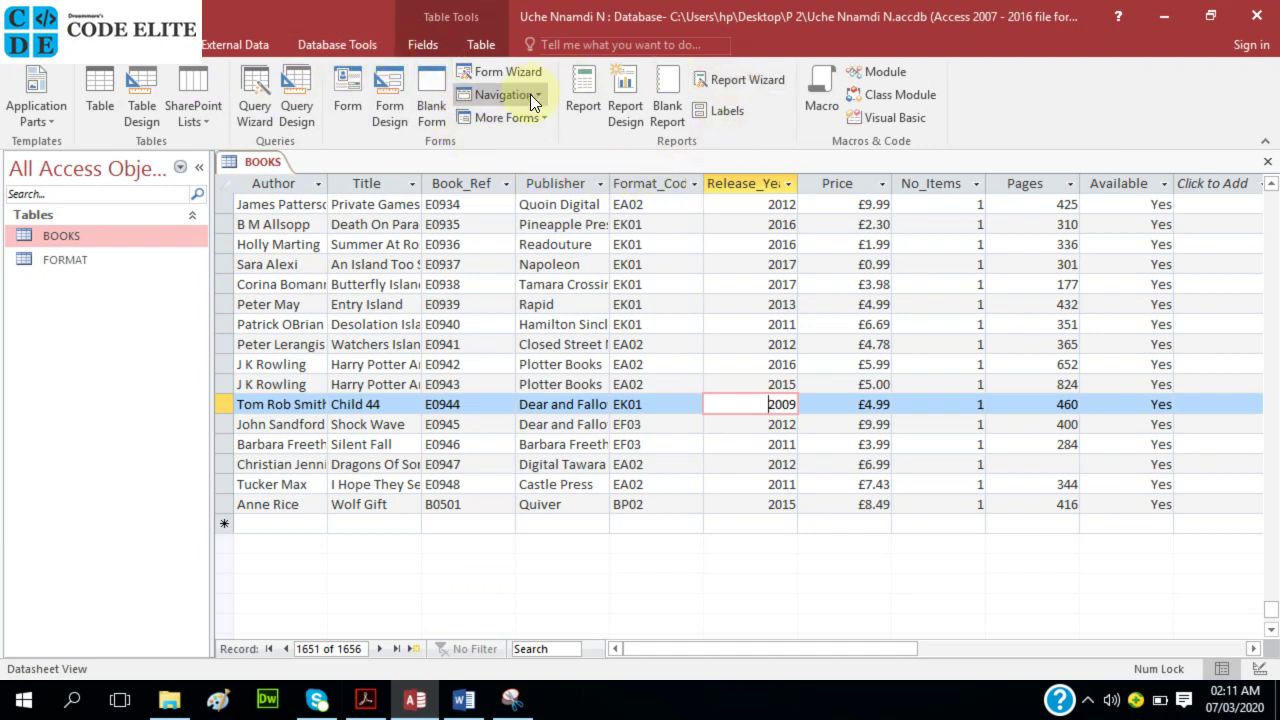
click(253, 97)
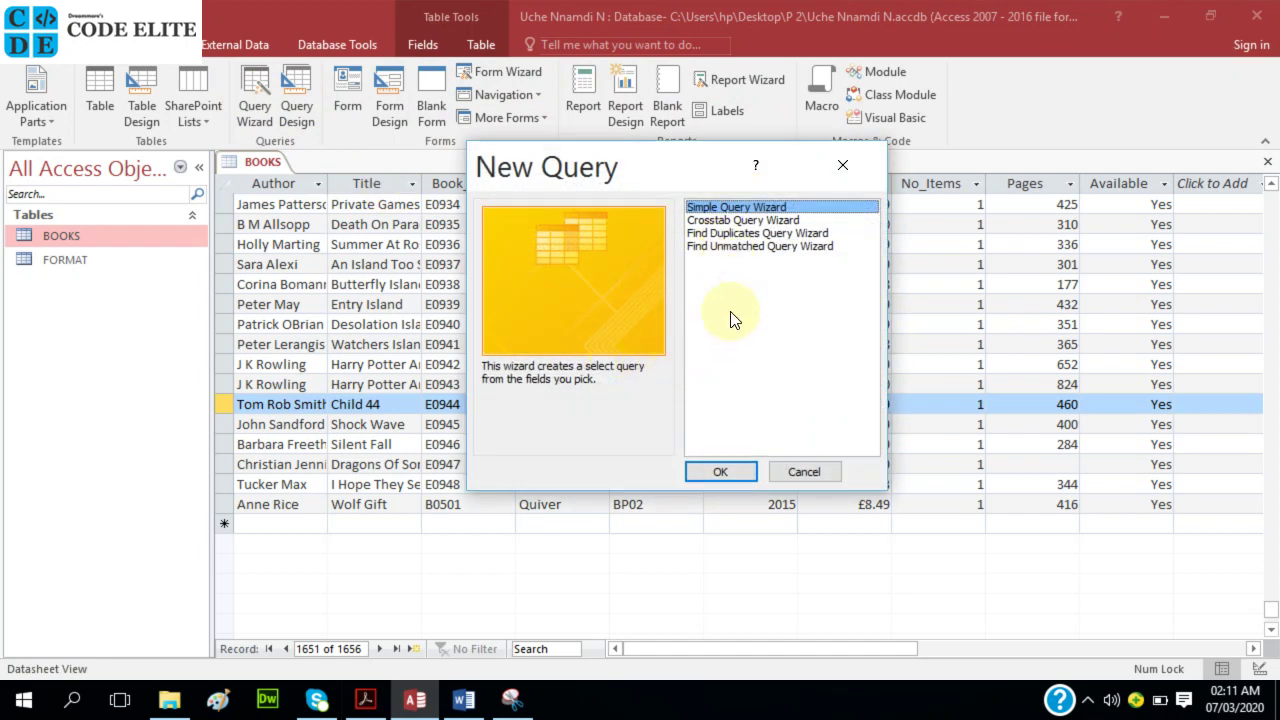
click(724, 472)
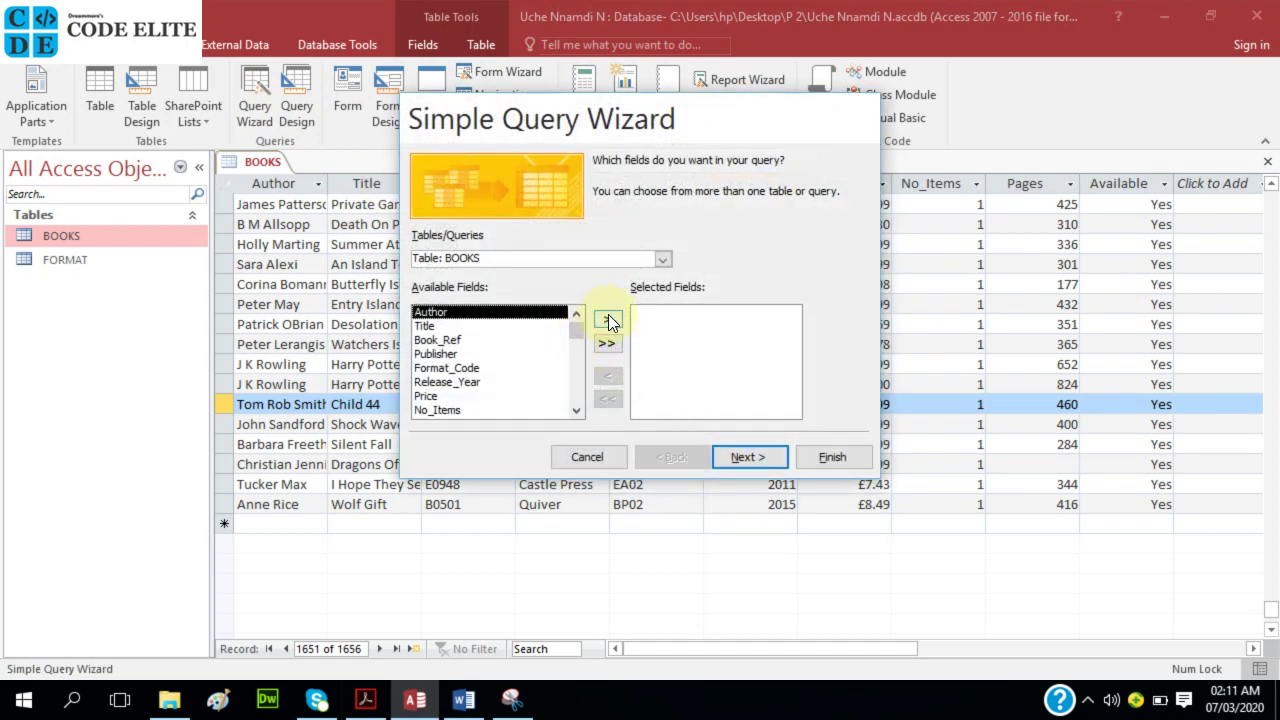
- Add the Title and Author fields, in that order, to the query's selected fields
click(372, 702)
click(370, 702)
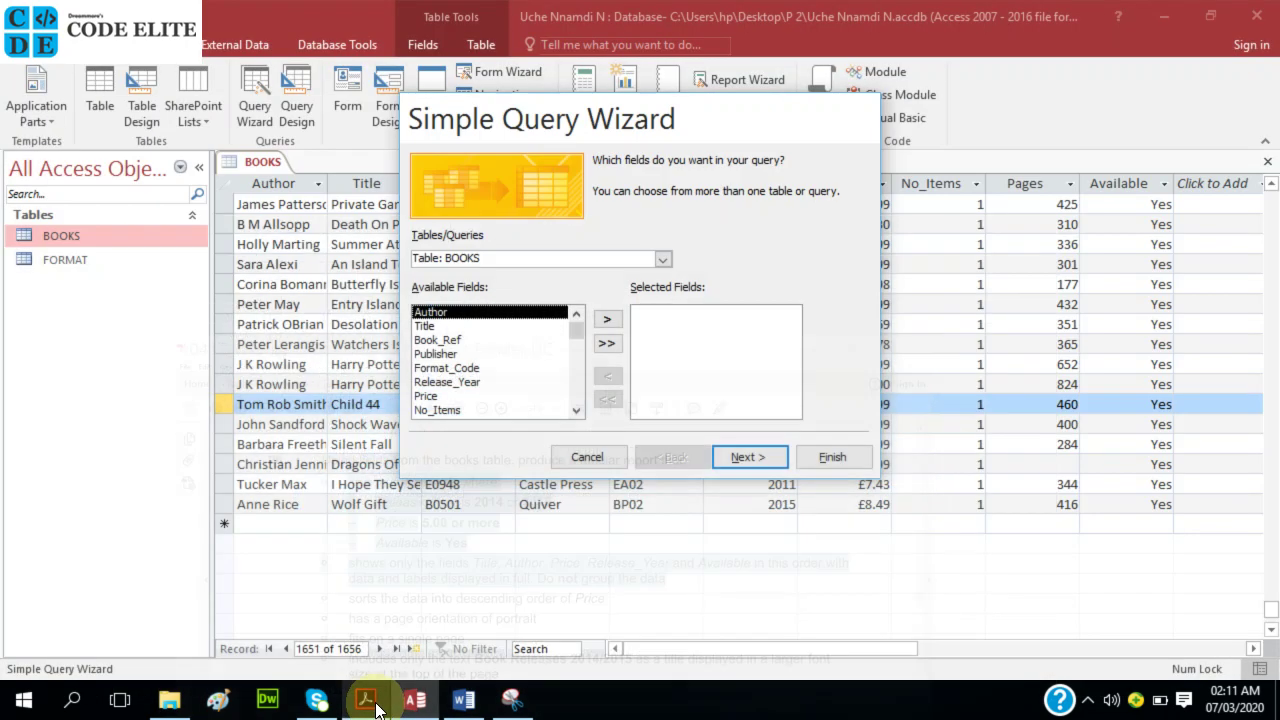
click(430, 326)
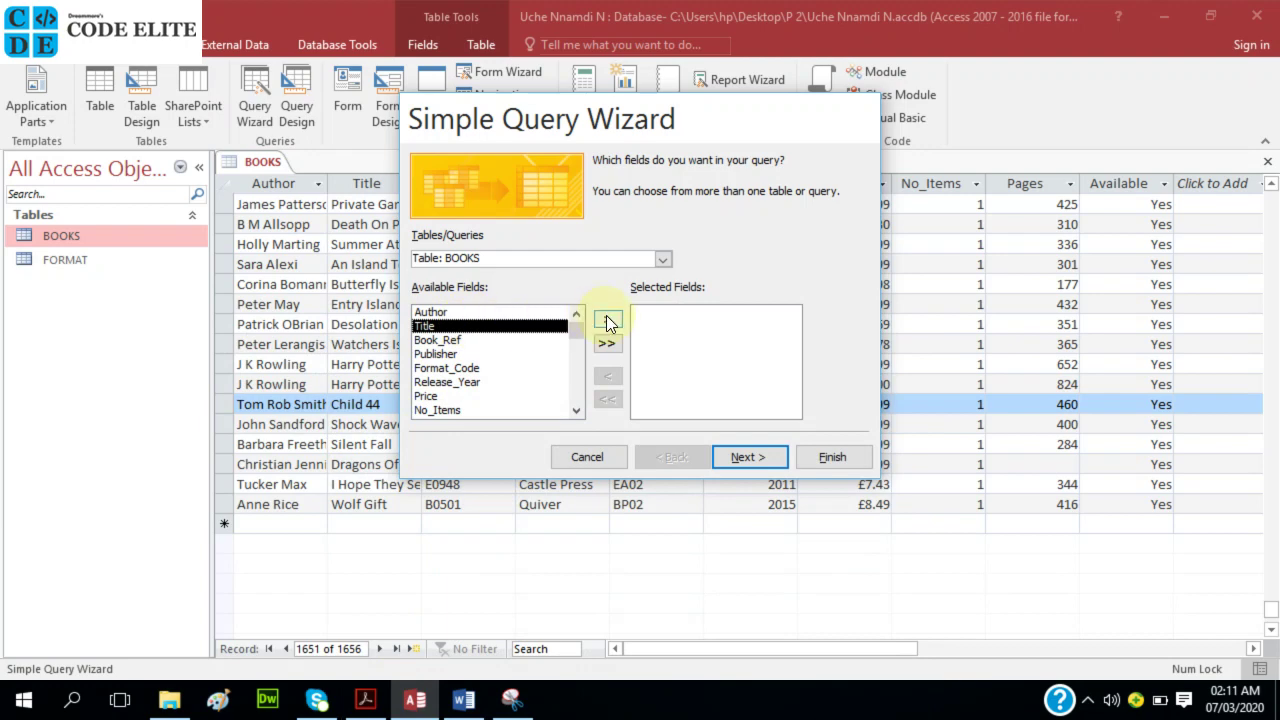
click(606, 318)
click(458, 313)
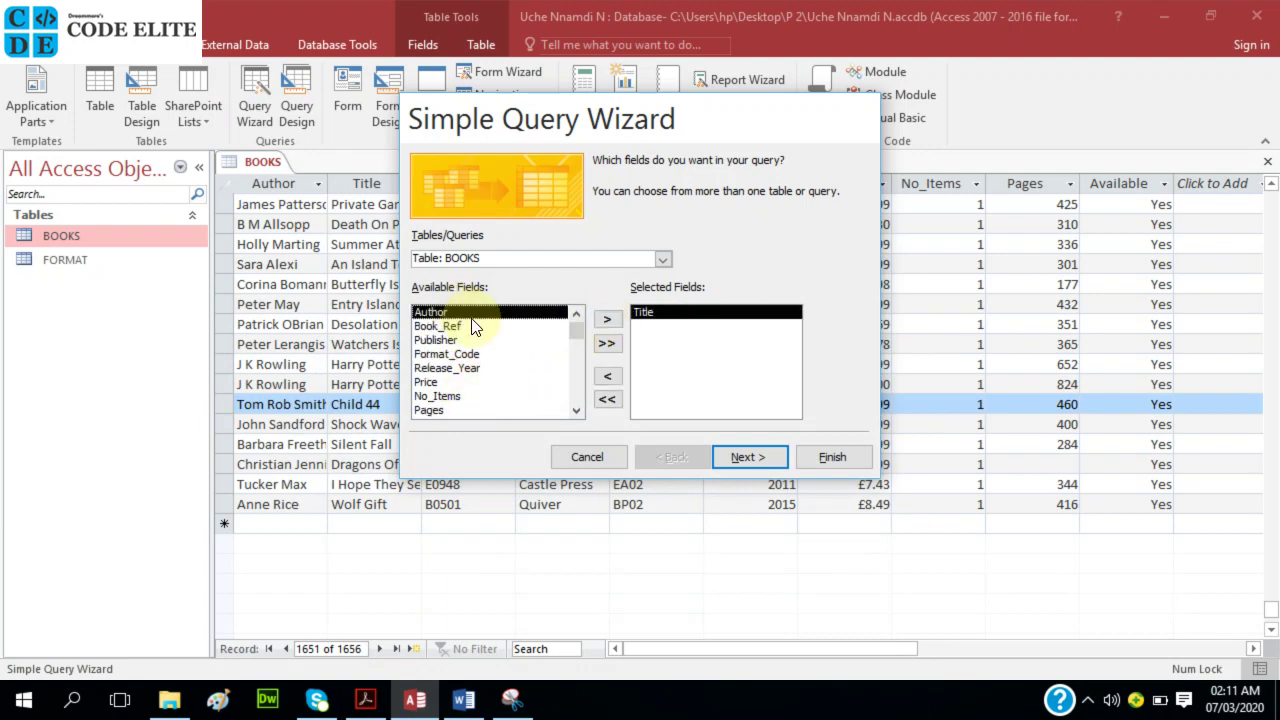
click(606, 318)
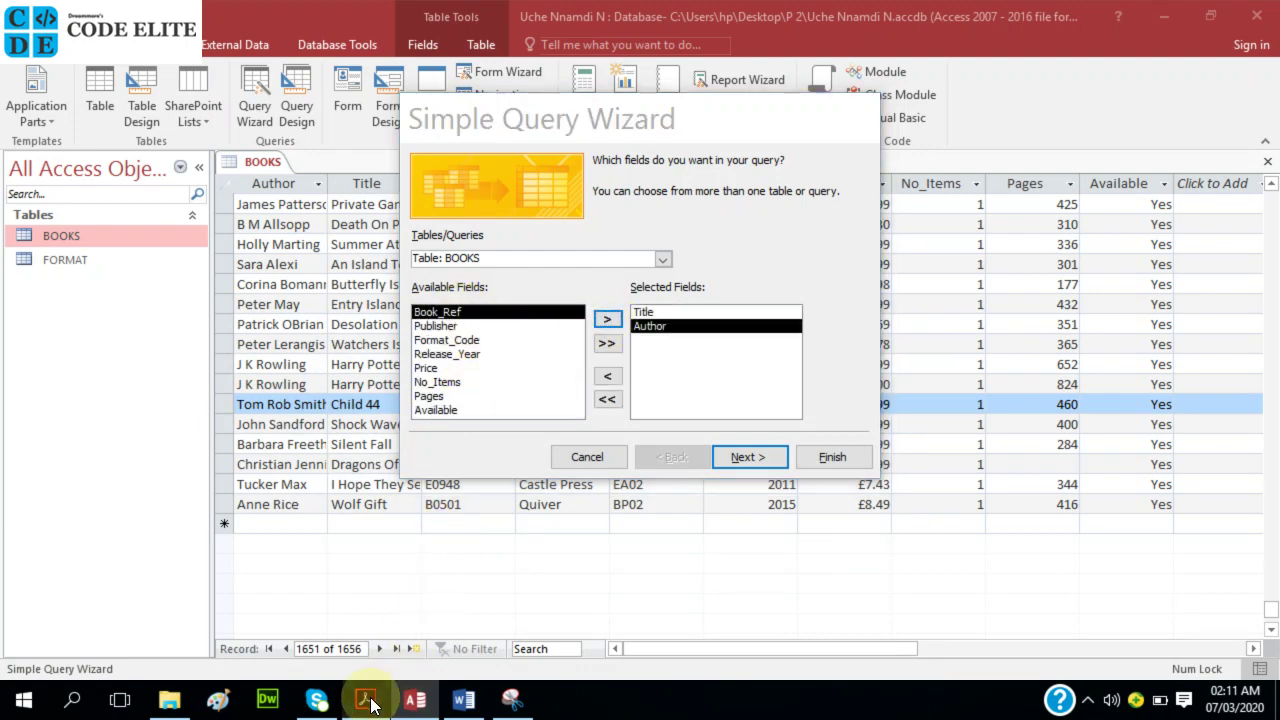
- Check task 26's field order in the exam paper and add Price and Release_Year to the query's selected fields
click(367, 701)
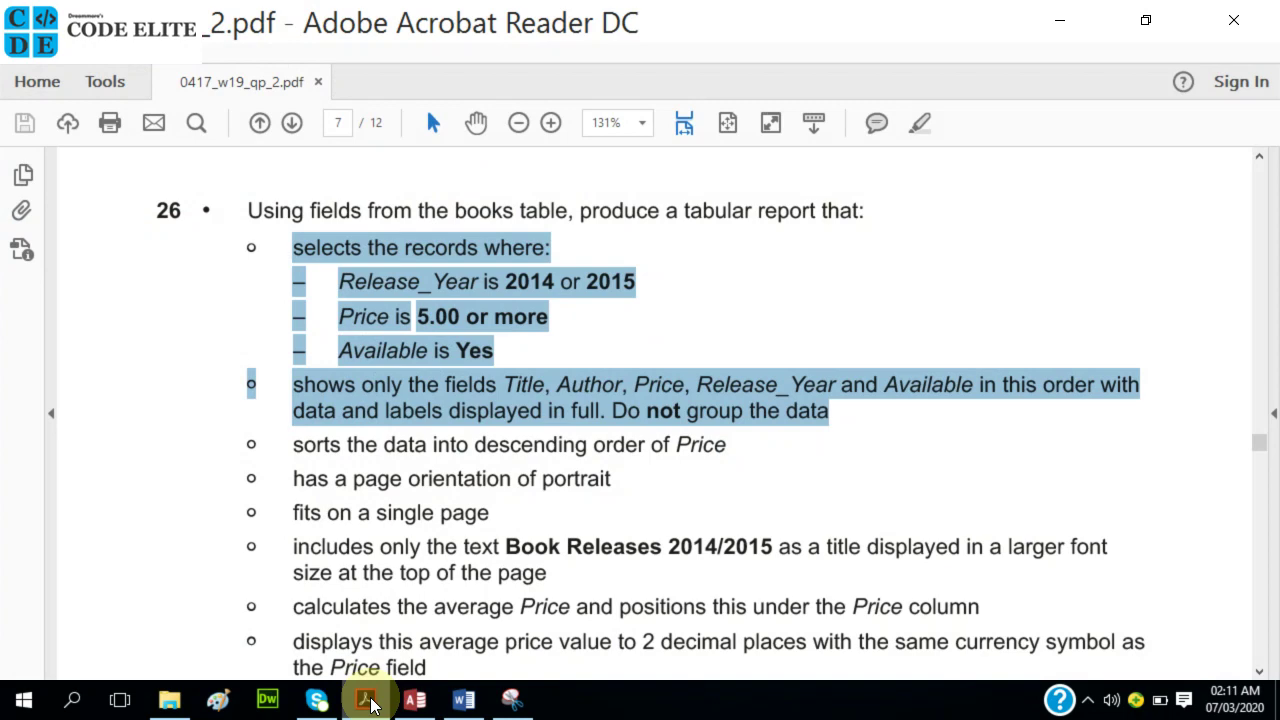
click(367, 699)
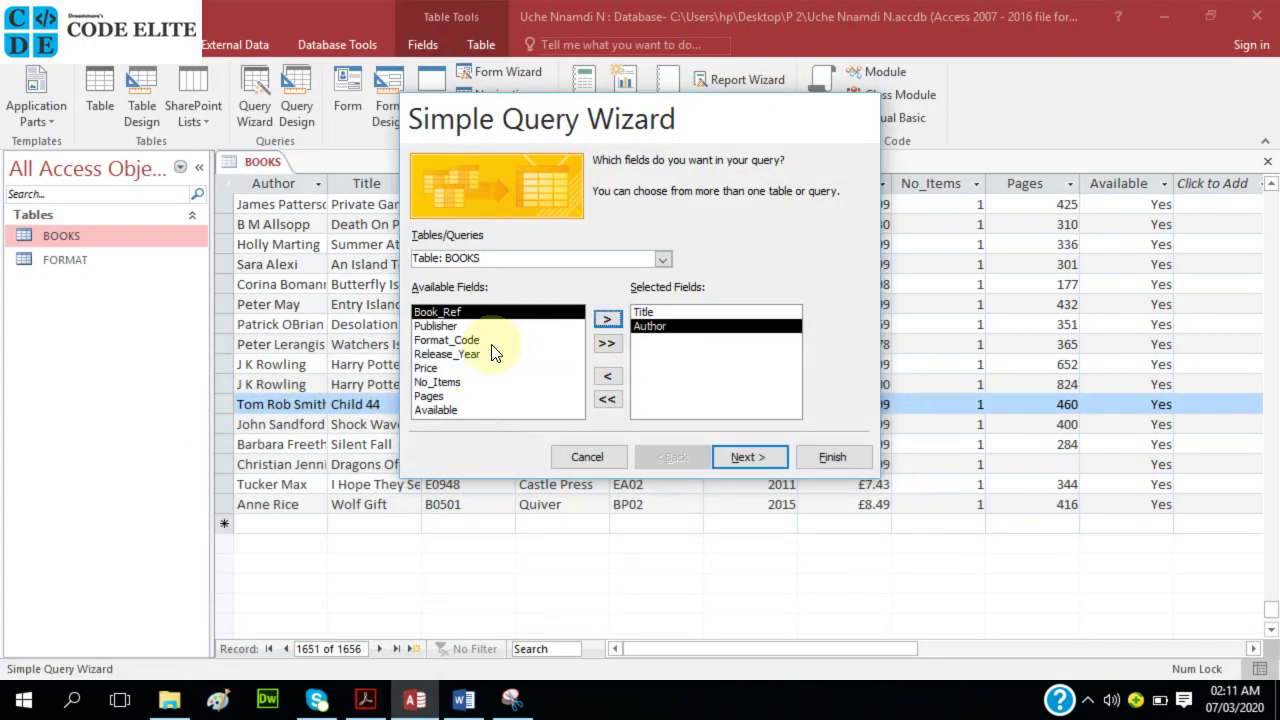
click(448, 368)
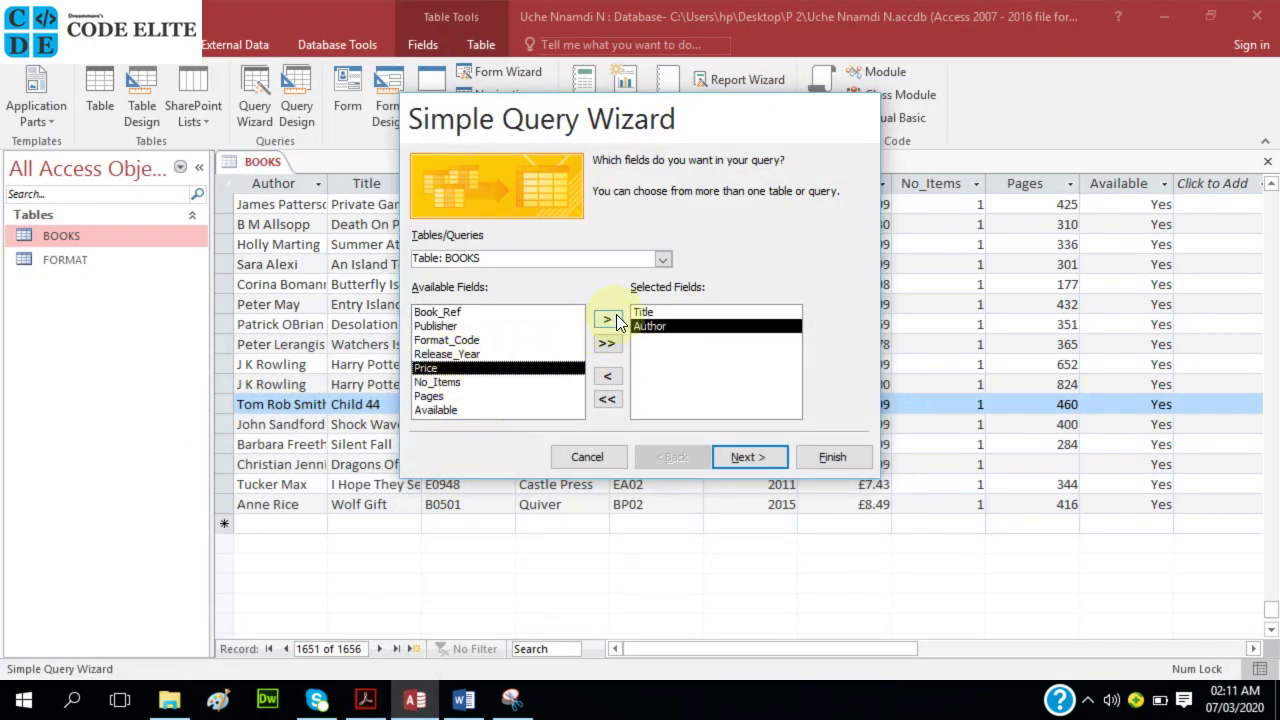
click(607, 319)
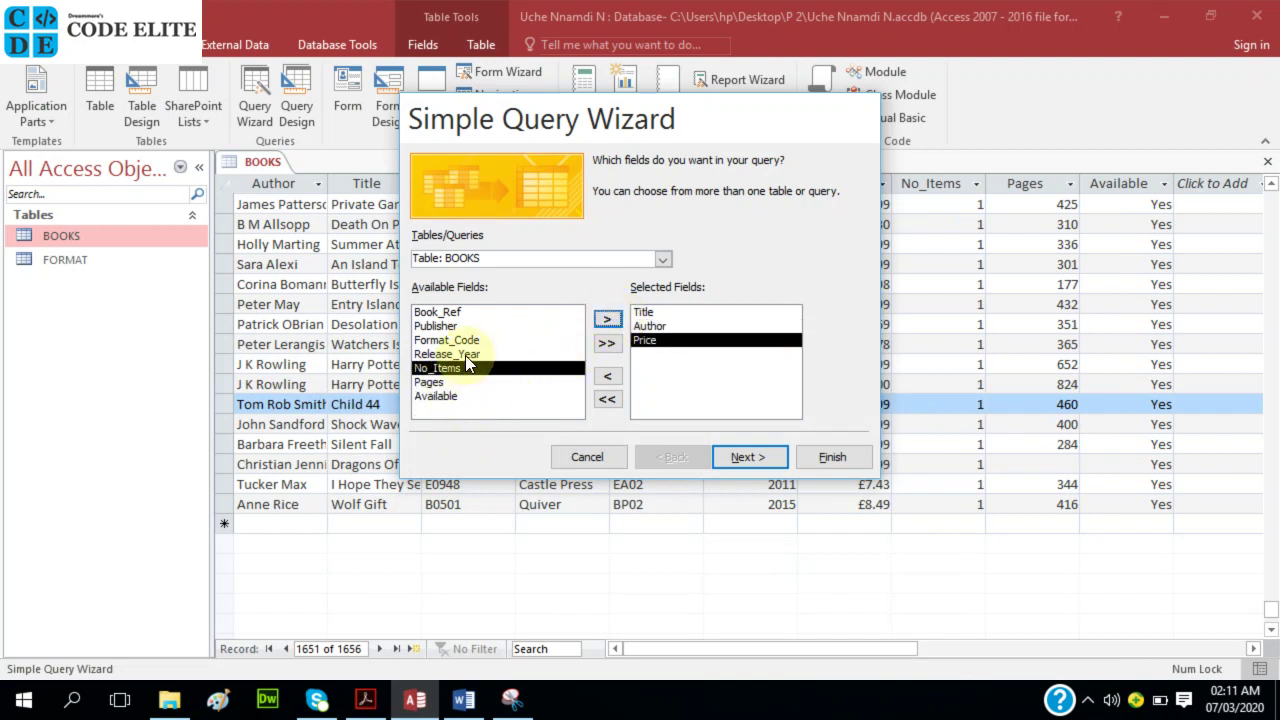
click(468, 353)
click(607, 319)
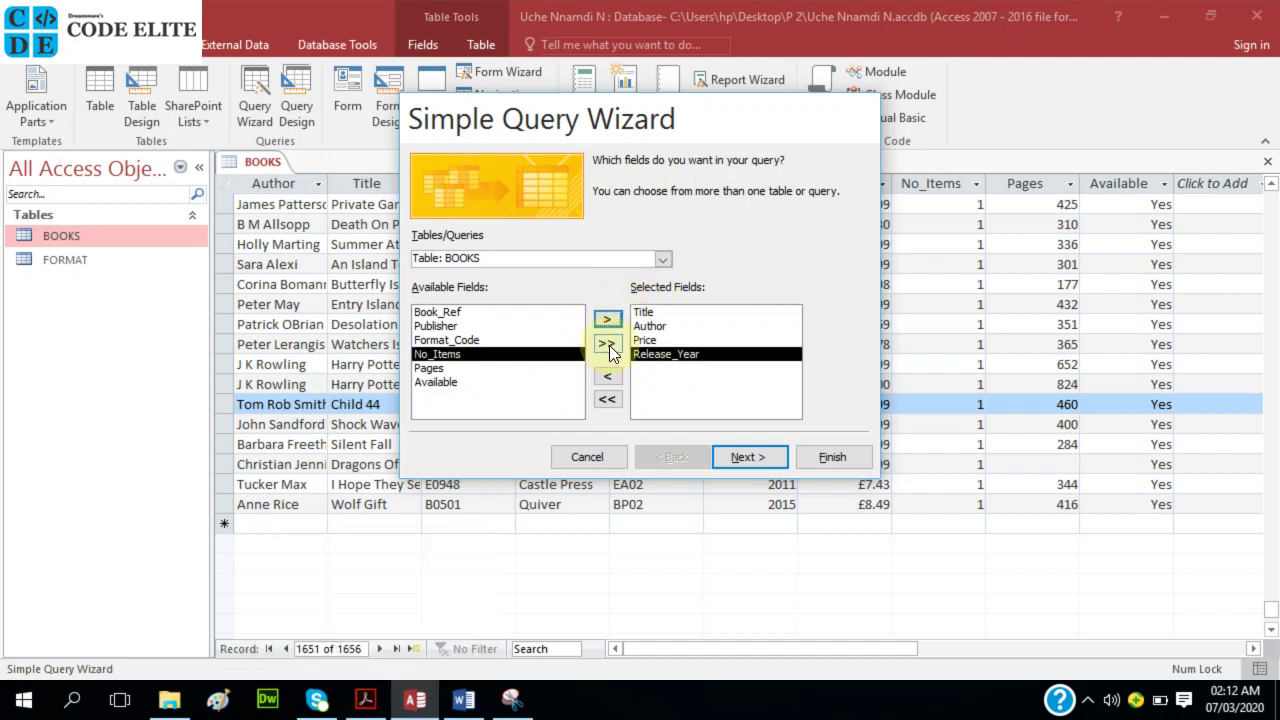
- Check task 26 in the exam paper again and add Available as the query's last selected field
mouse_move(417, 703)
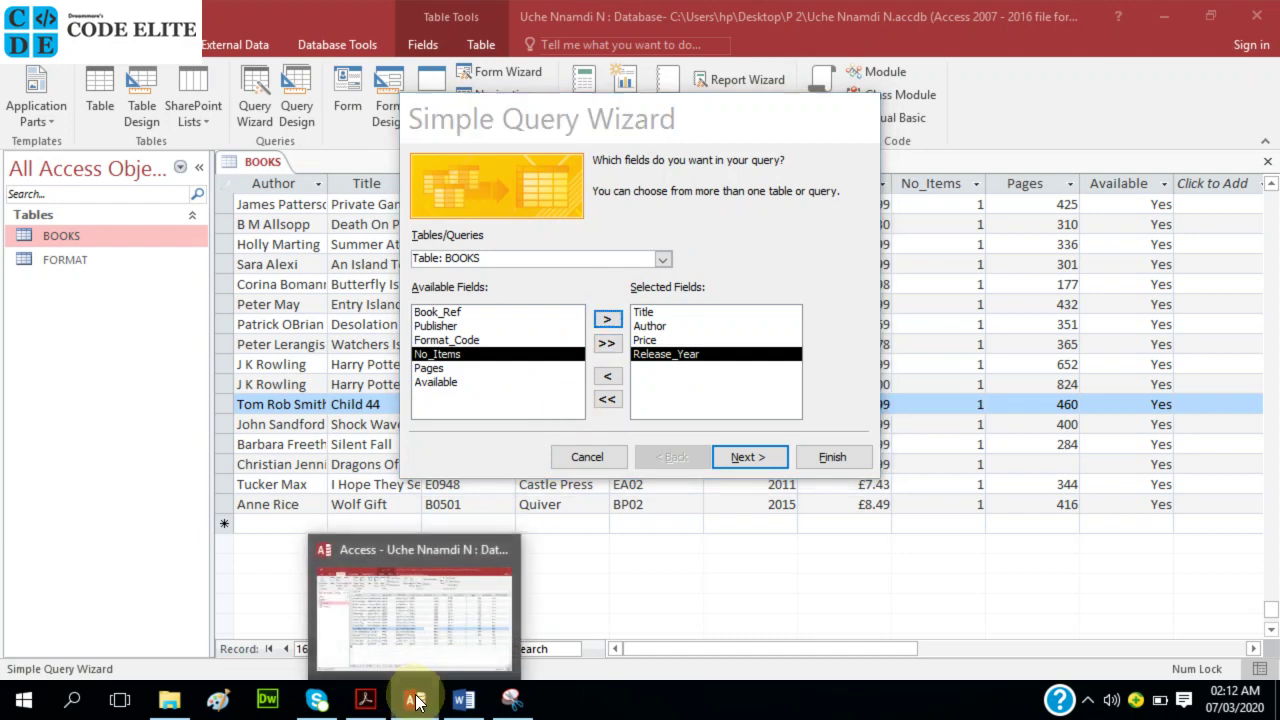
click(365, 700)
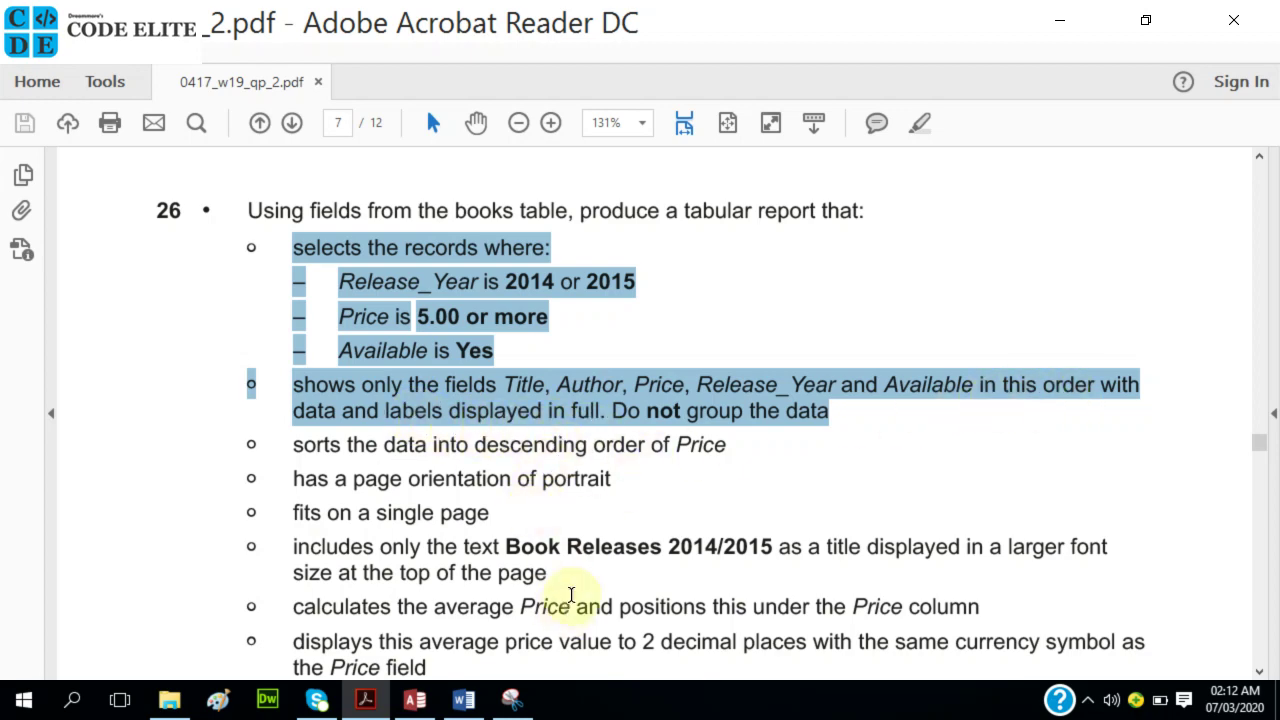
click(415, 699)
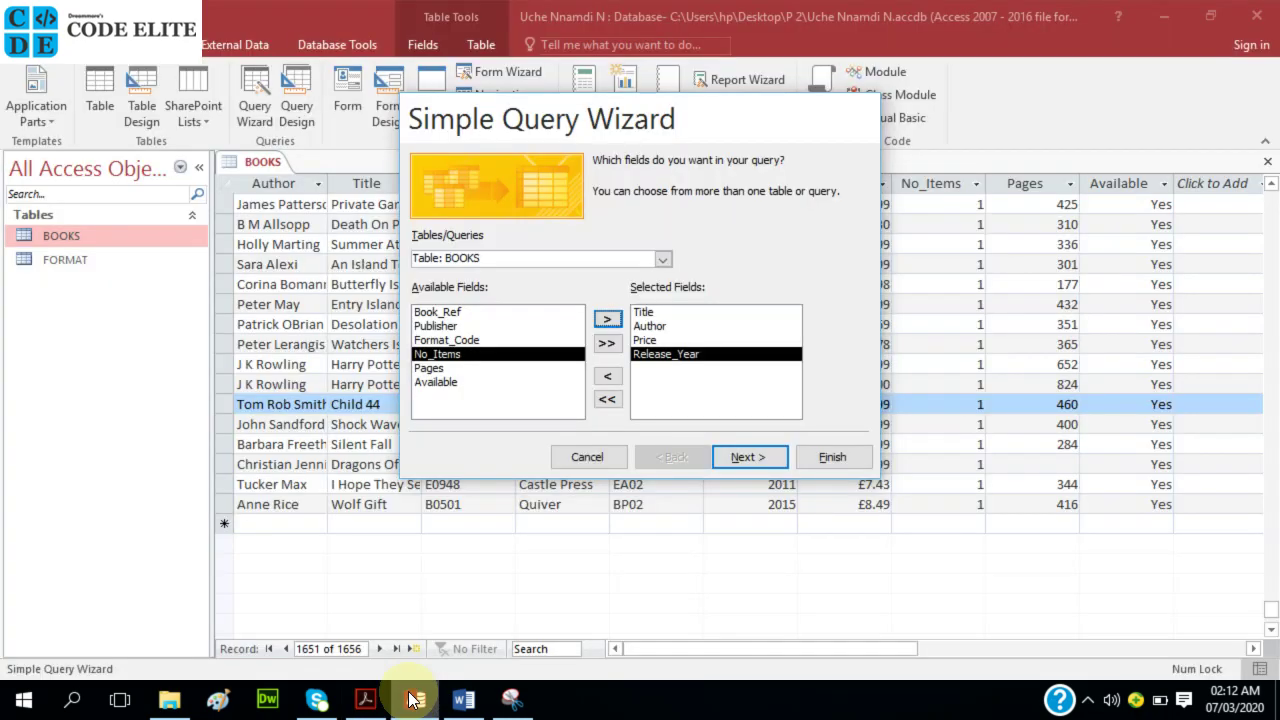
click(465, 382)
click(604, 320)
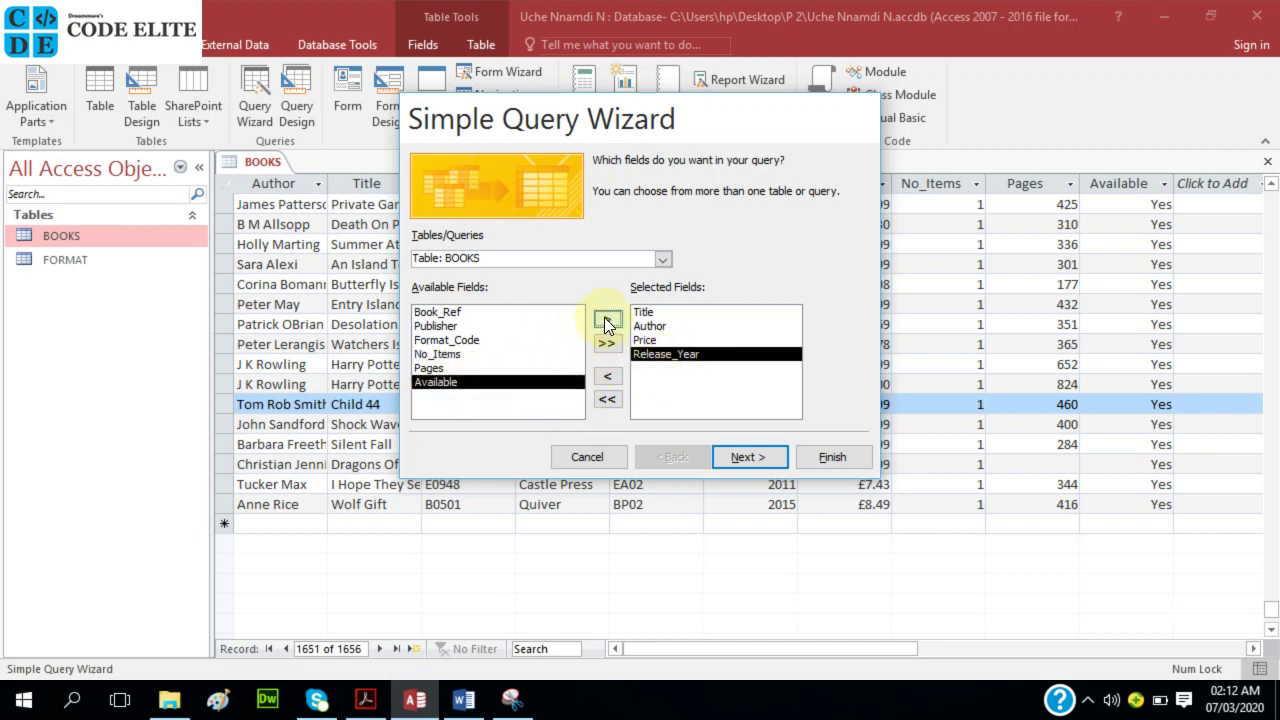
- Finish the wizard as a detail query titled BOOKS Query, opening it to view information, and look through its records
click(762, 456)
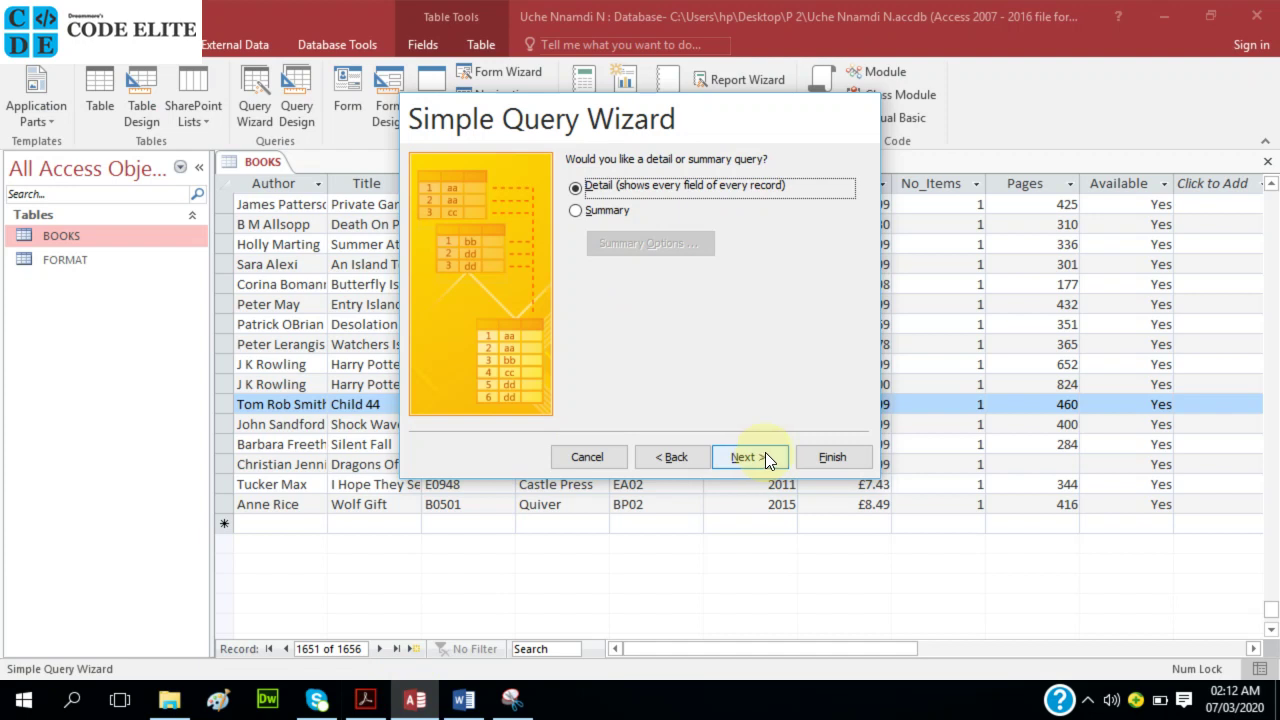
click(765, 456)
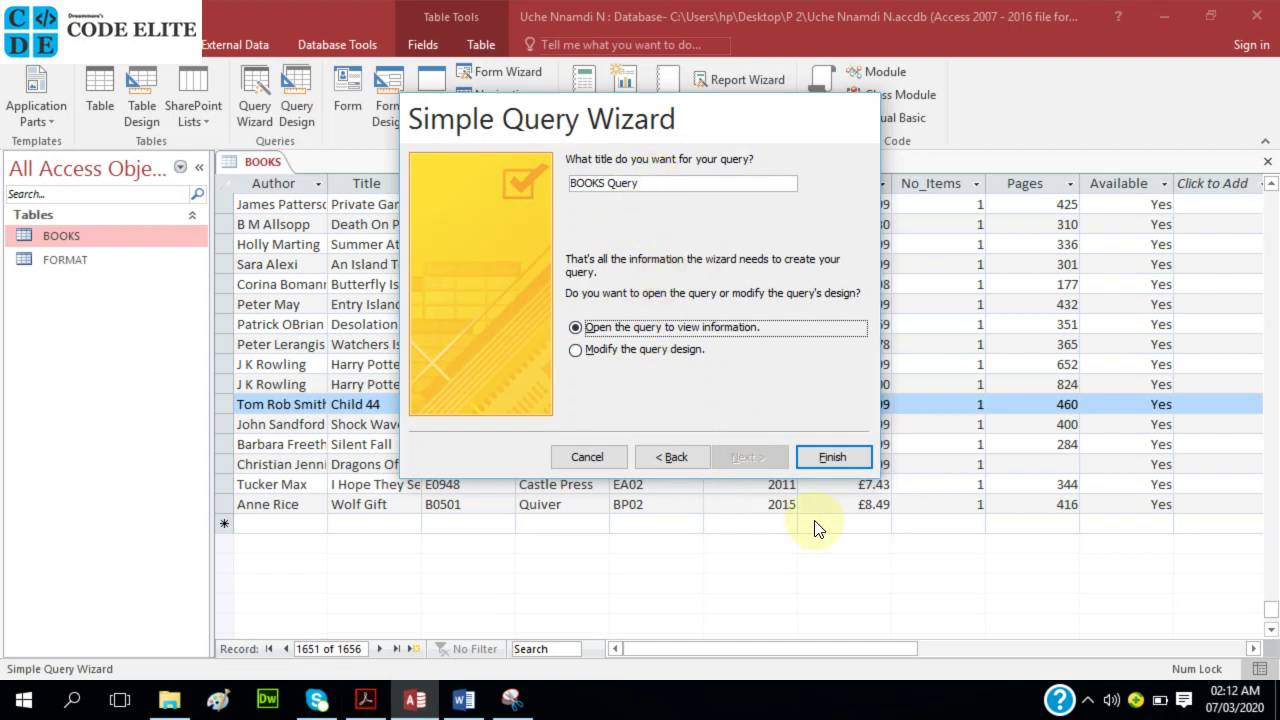
click(832, 457)
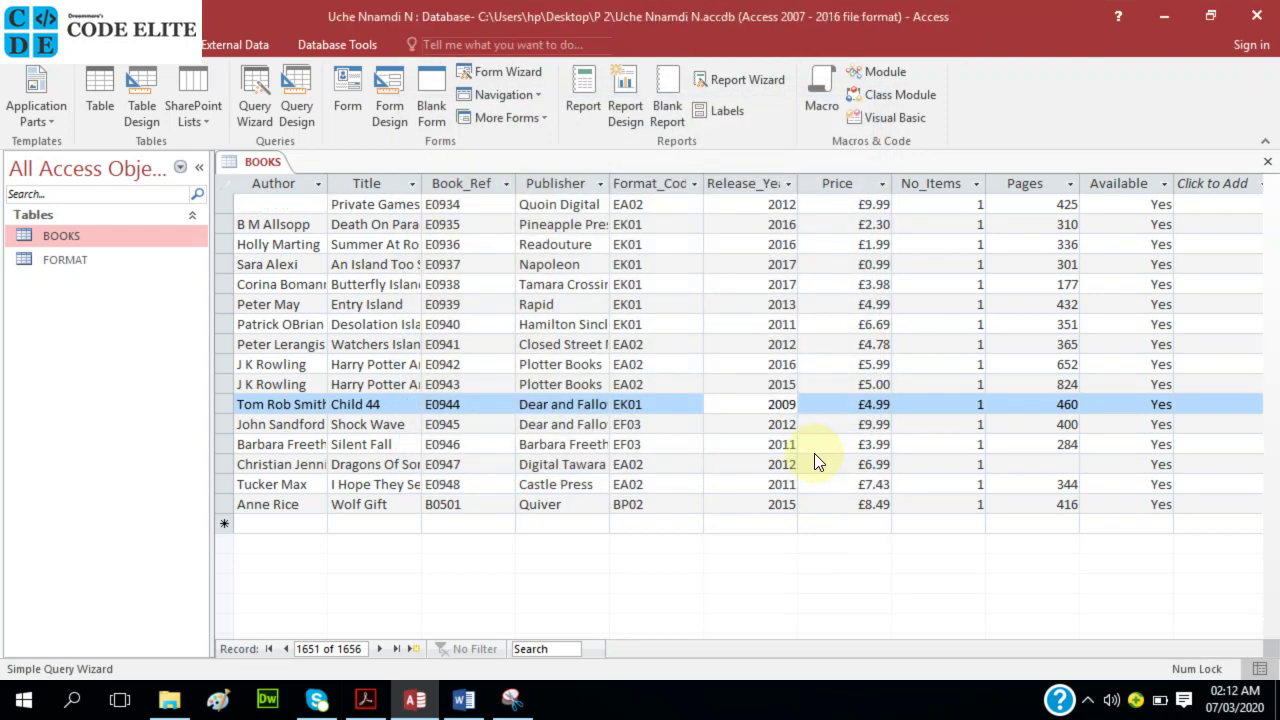
scroll(465, 315, down, 10)
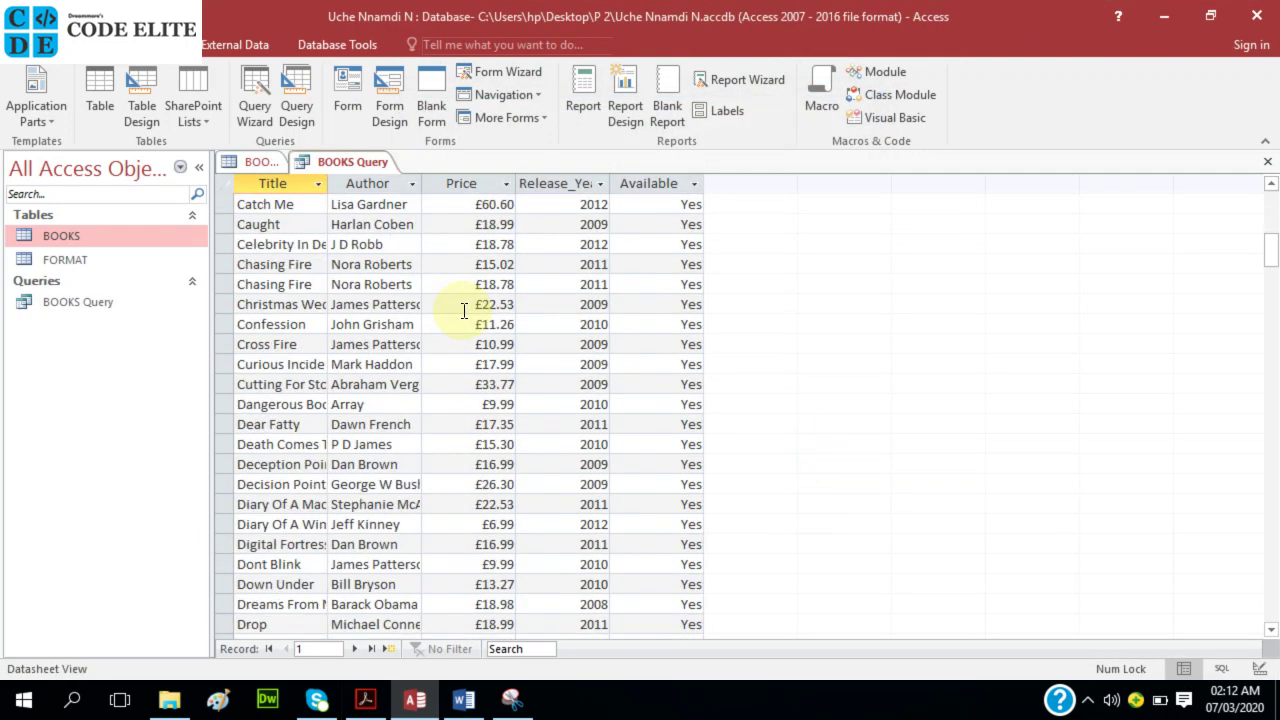
scroll(462, 311, up, 6)
scroll(462, 311, up, 4)
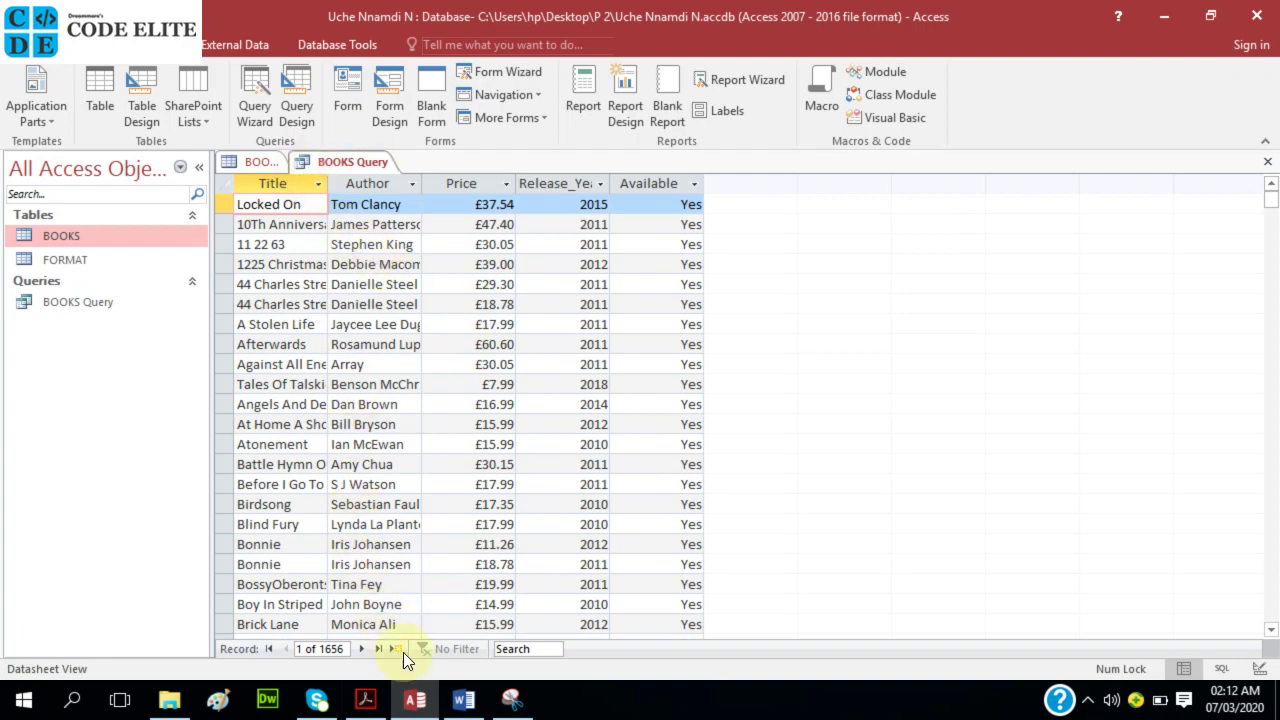
- Check task 26's record selection conditions in the exam paper and open BOOKS Query in Design view in Access
click(370, 702)
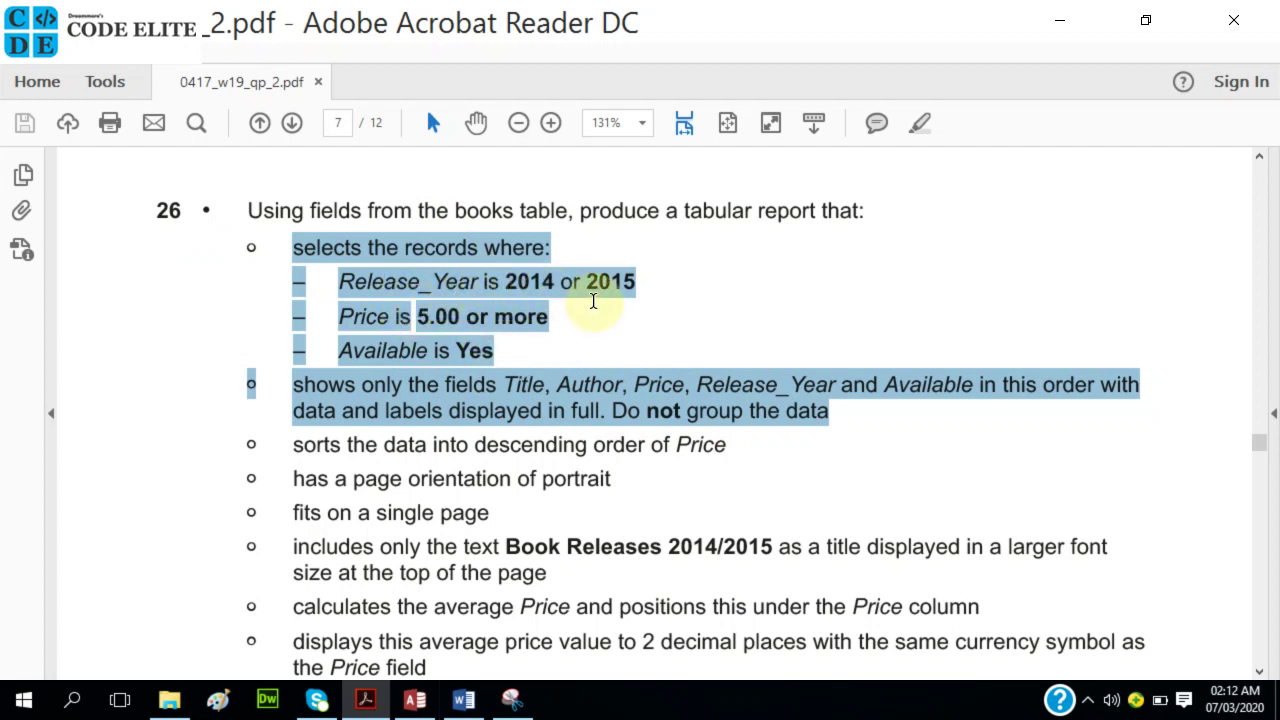
click(414, 699)
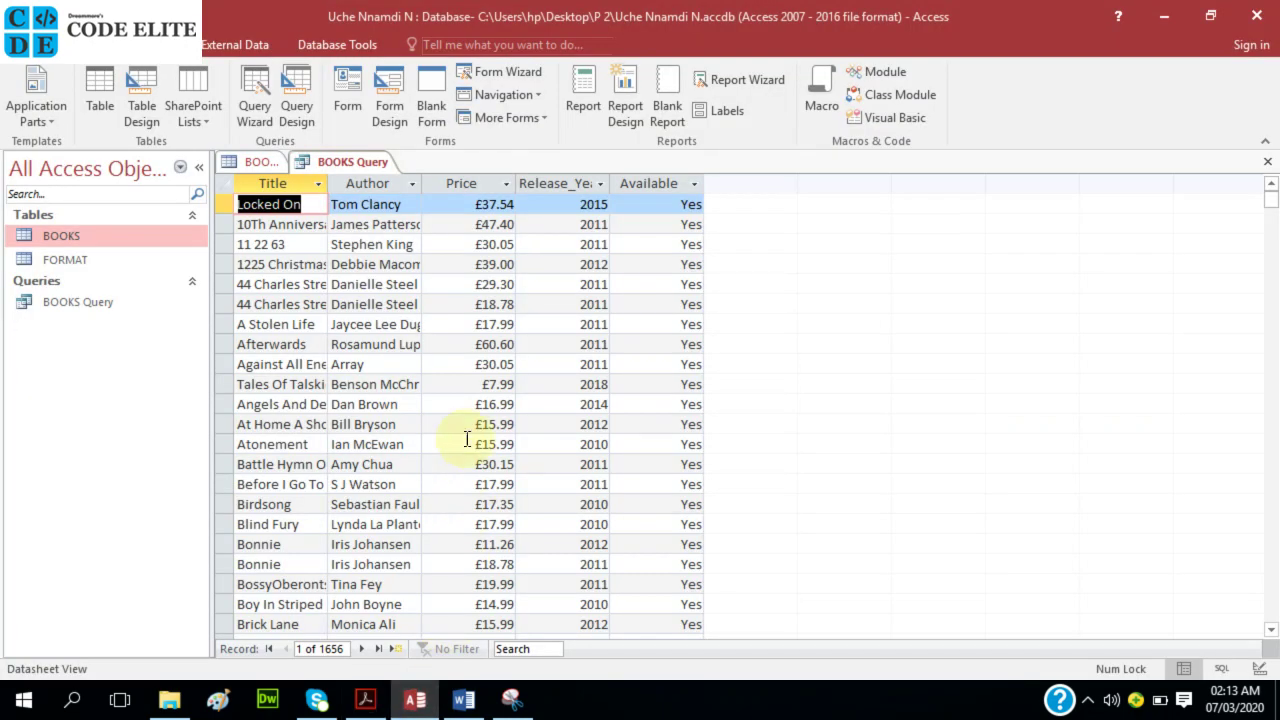
right_click(327, 155)
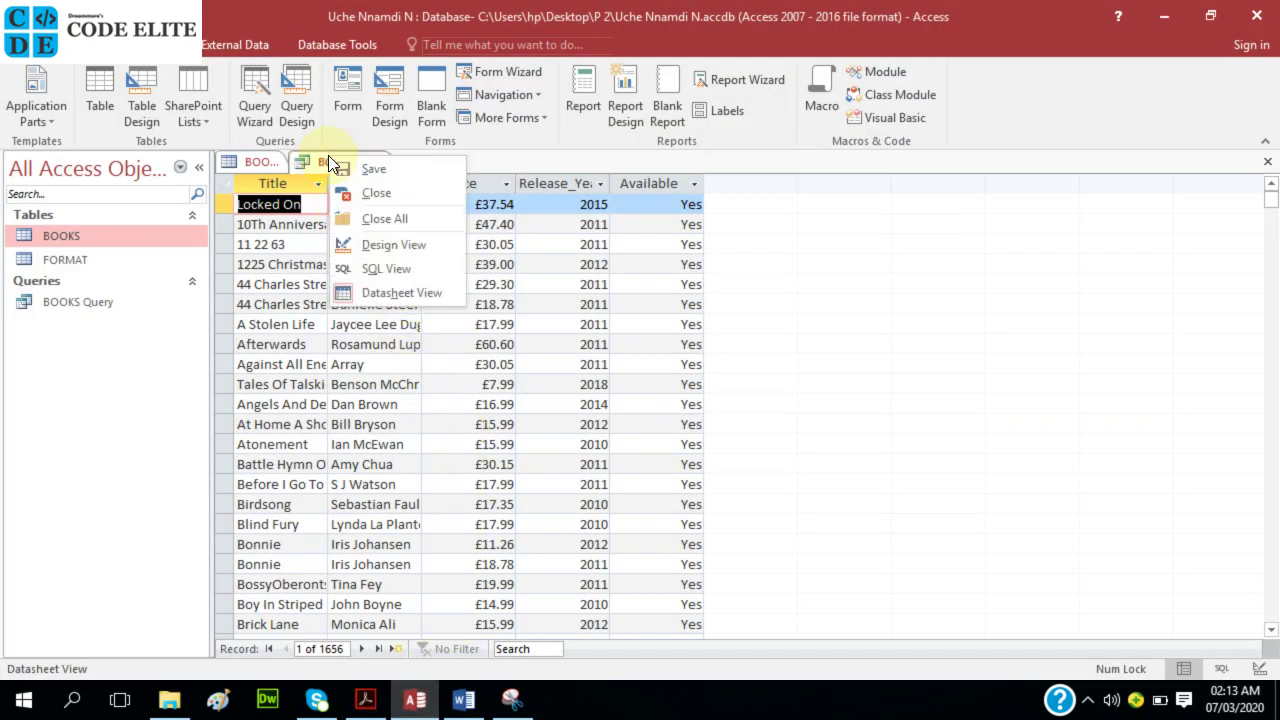
click(390, 240)
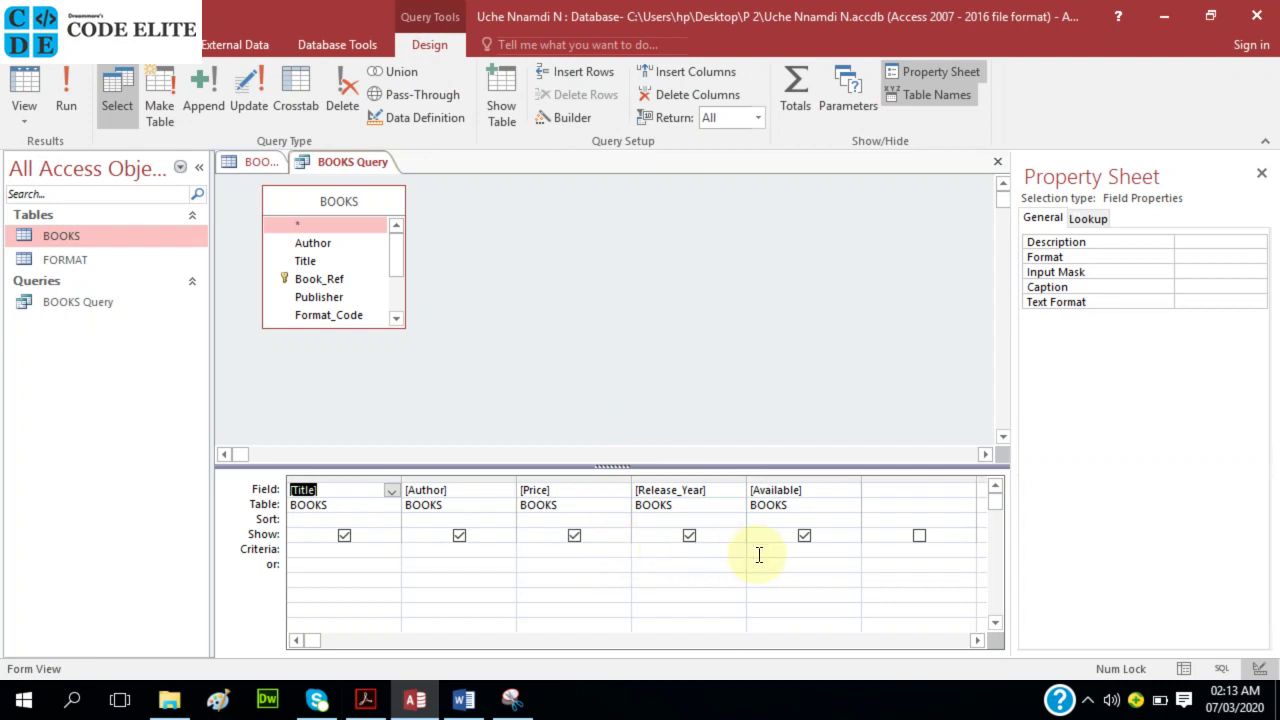
- Try to run the query with =2014 0r 2015 as the Release_Year criterion
click(641, 549)
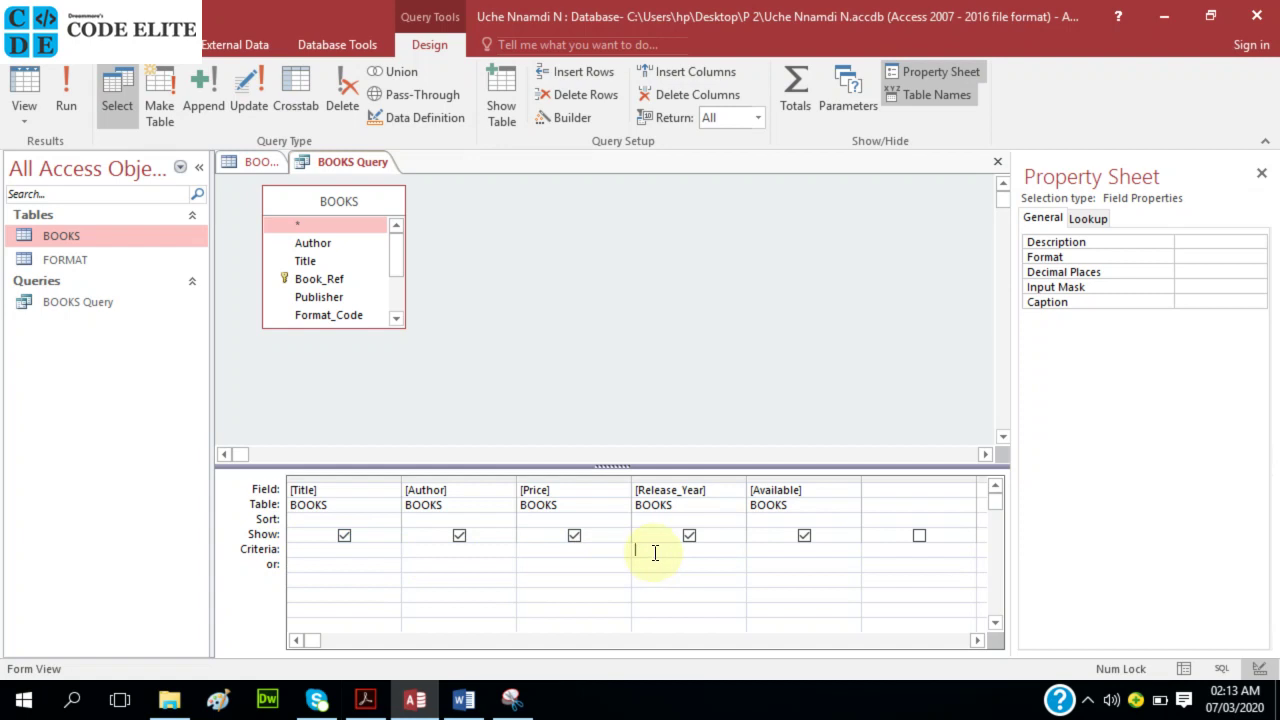
text(=2015)
key(BackSpace)
text(4 Or 2015)
click(75, 88)
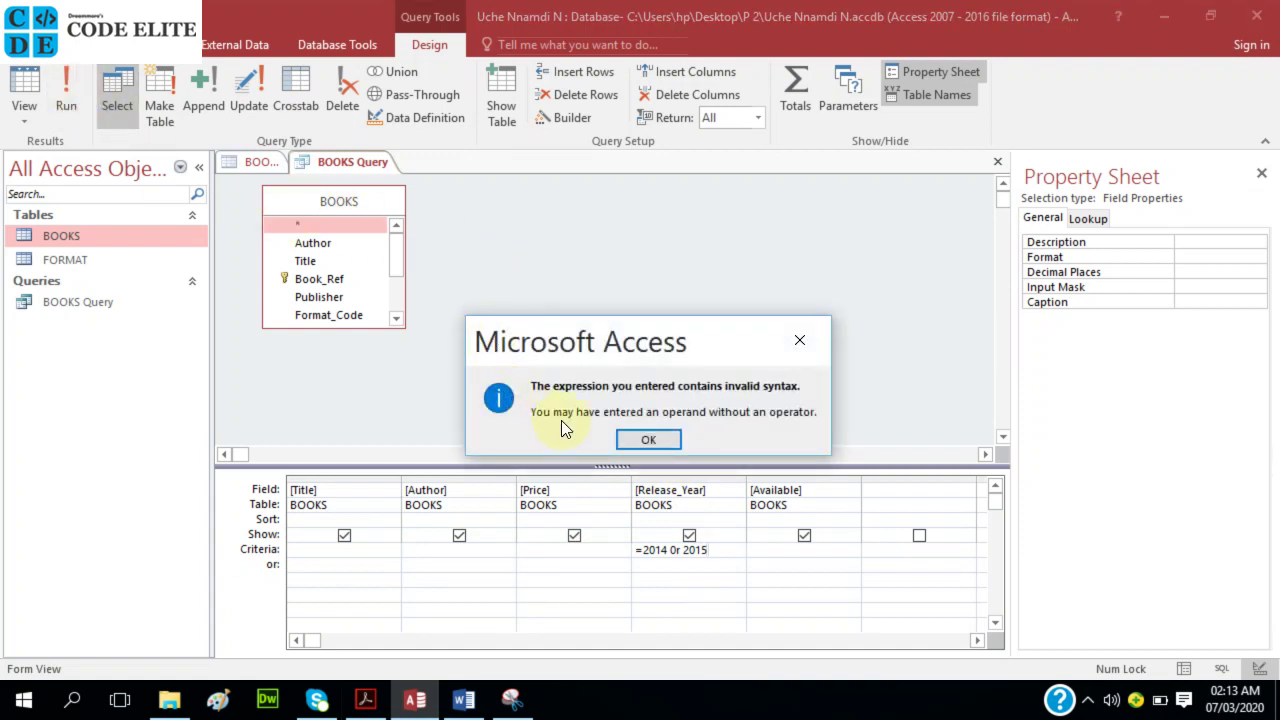
click(650, 440)
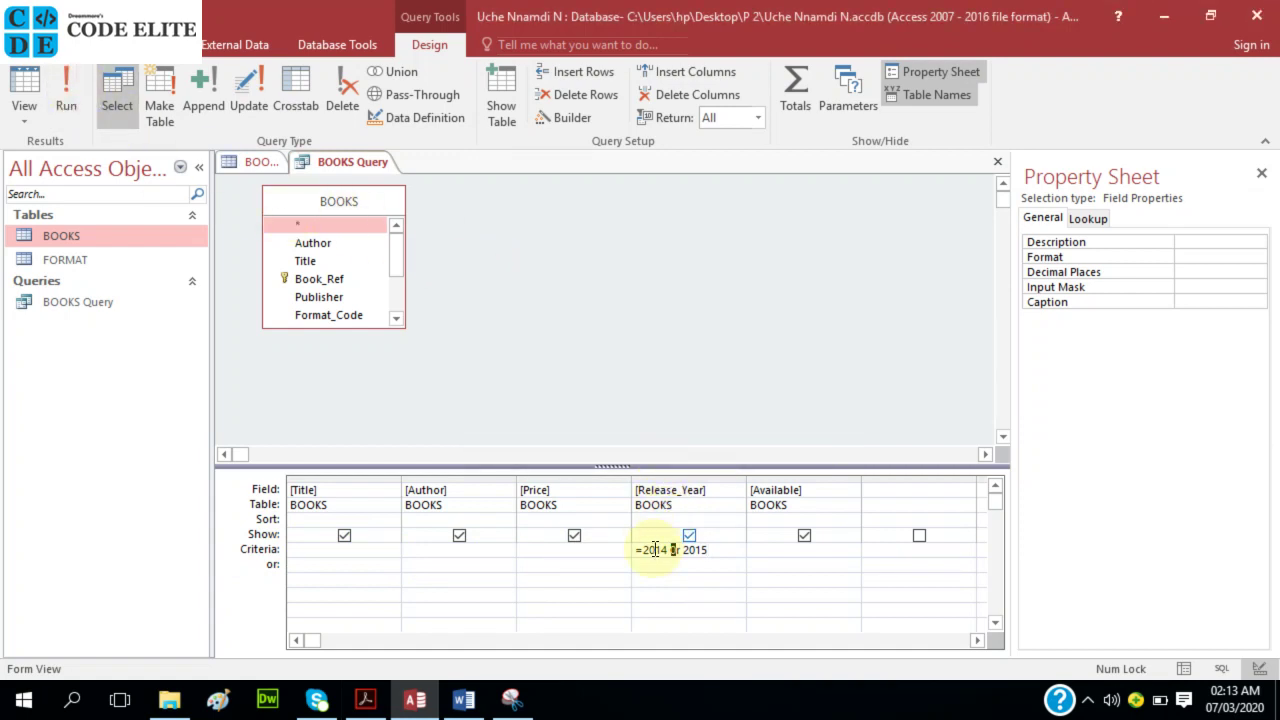
- Try running the query with a second equals sign before 2014 in the Release_Year criterion, and remove that extra sign again
click(647, 549)
text(=)
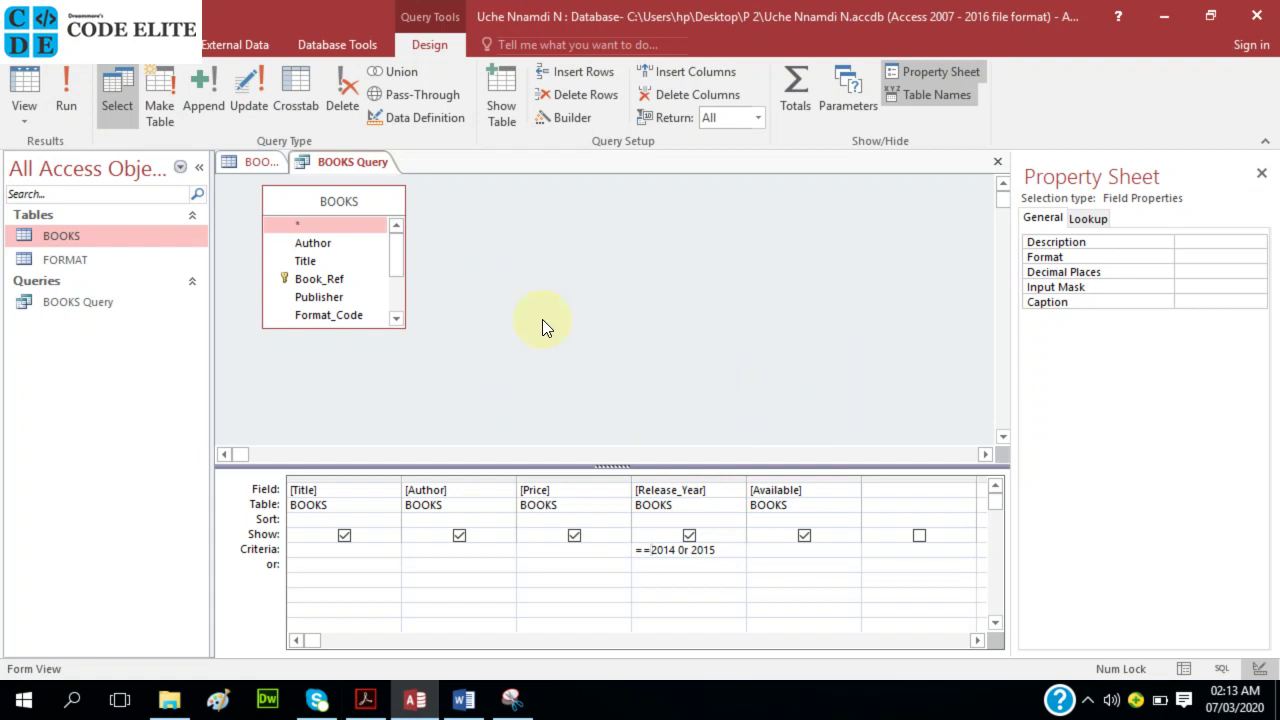
click(79, 89)
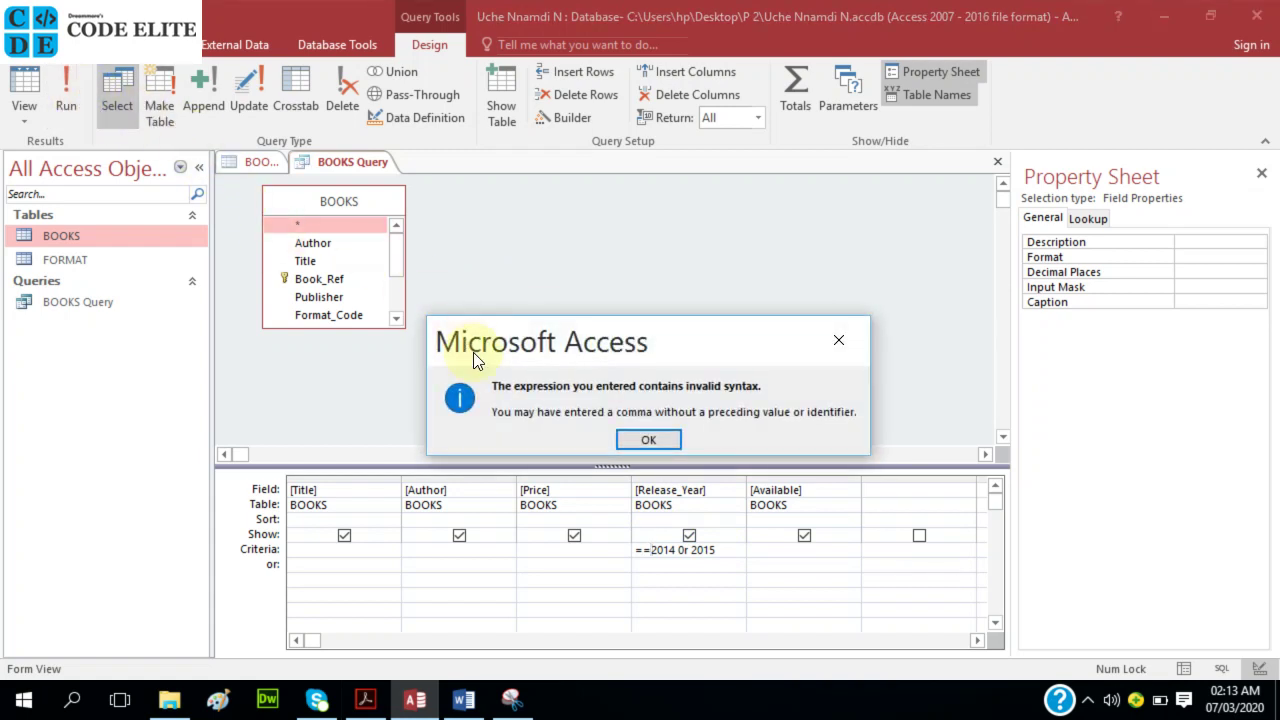
click(637, 439)
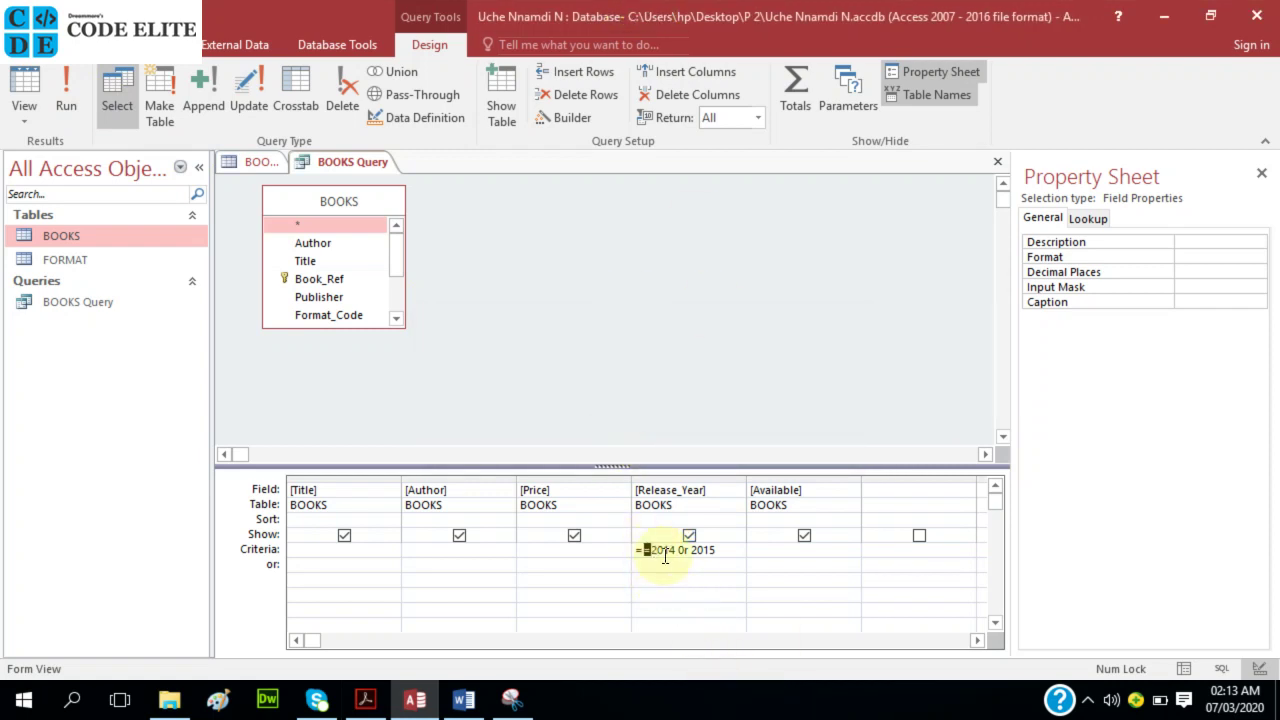
key(Delete)
key(Return)
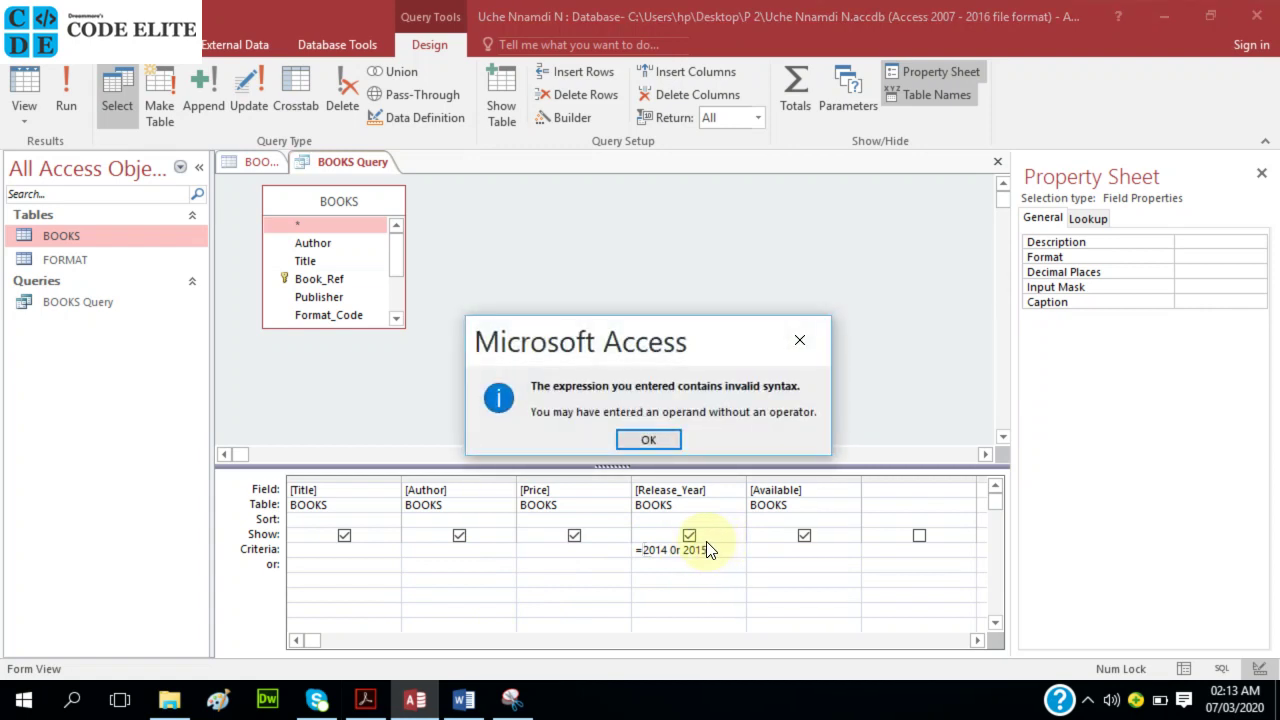
click(648, 441)
- Correct the Release_Year criterion to =2014 or =2015 and run the query
drag(720, 549, 670, 546)
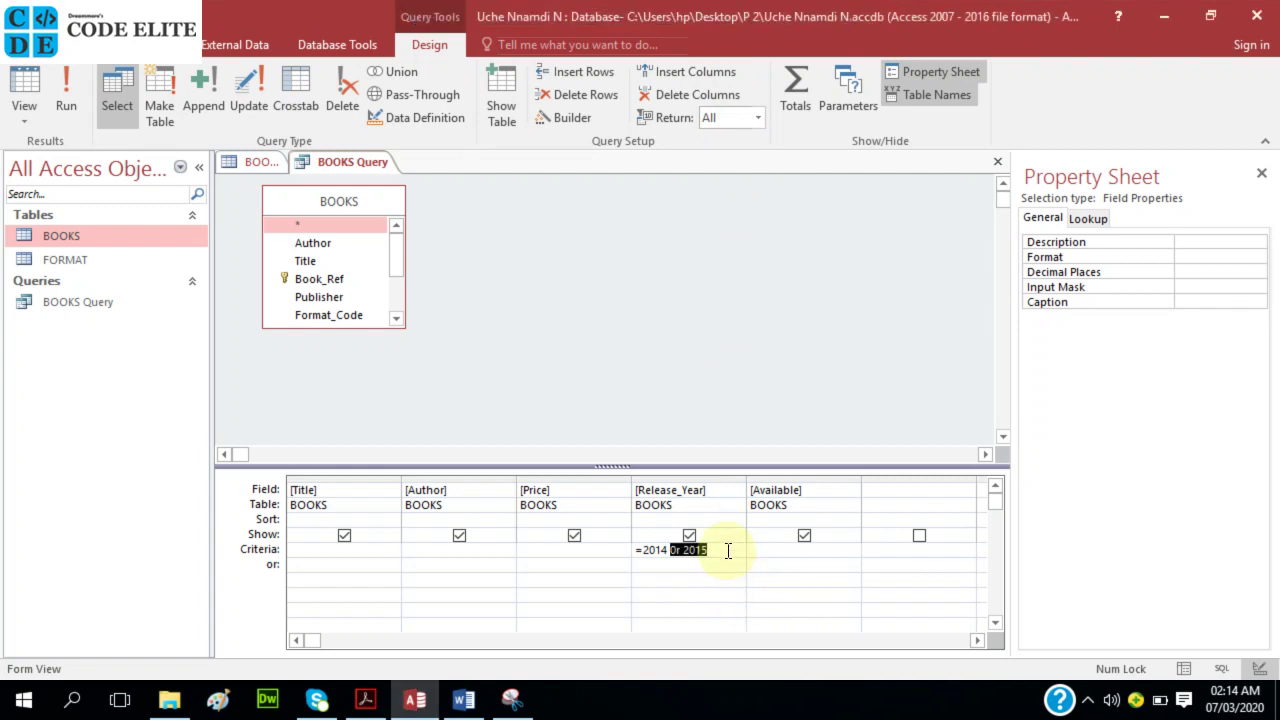
key(BackSpace)
key(Tab)
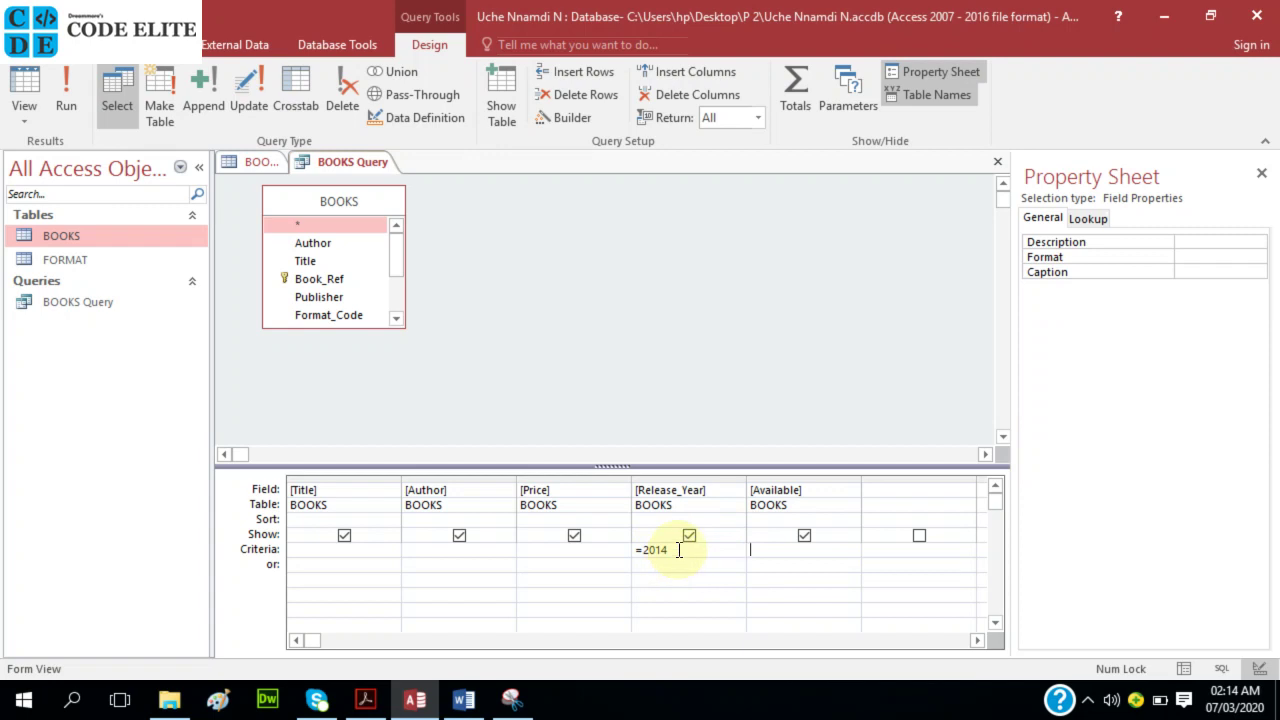
click(678, 550)
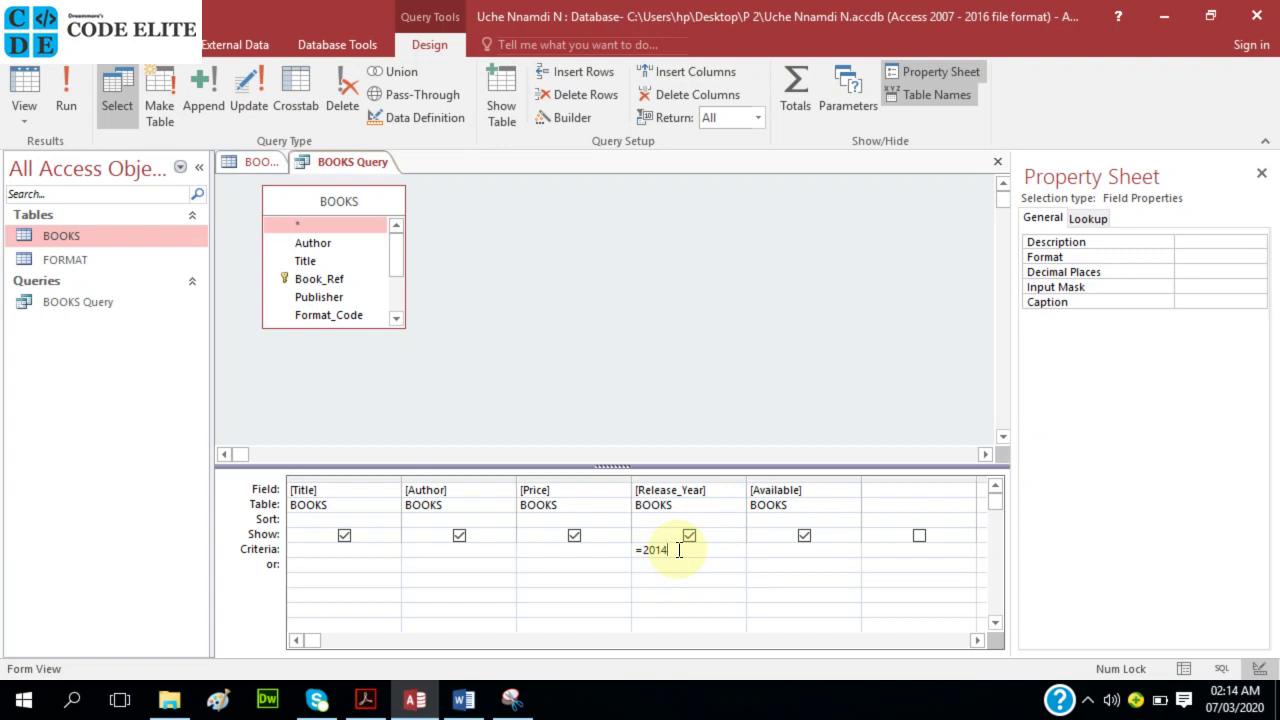
text(or =2014)
key(BackSpace)
text(5)
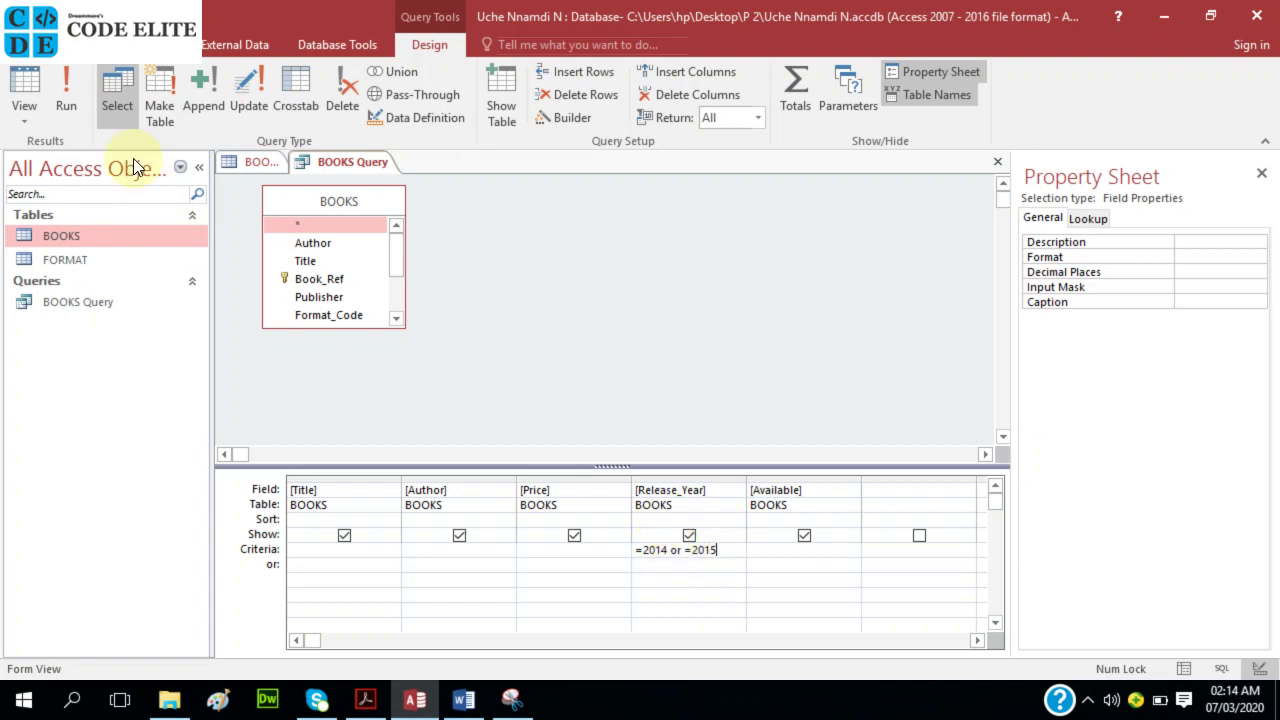
click(70, 100)
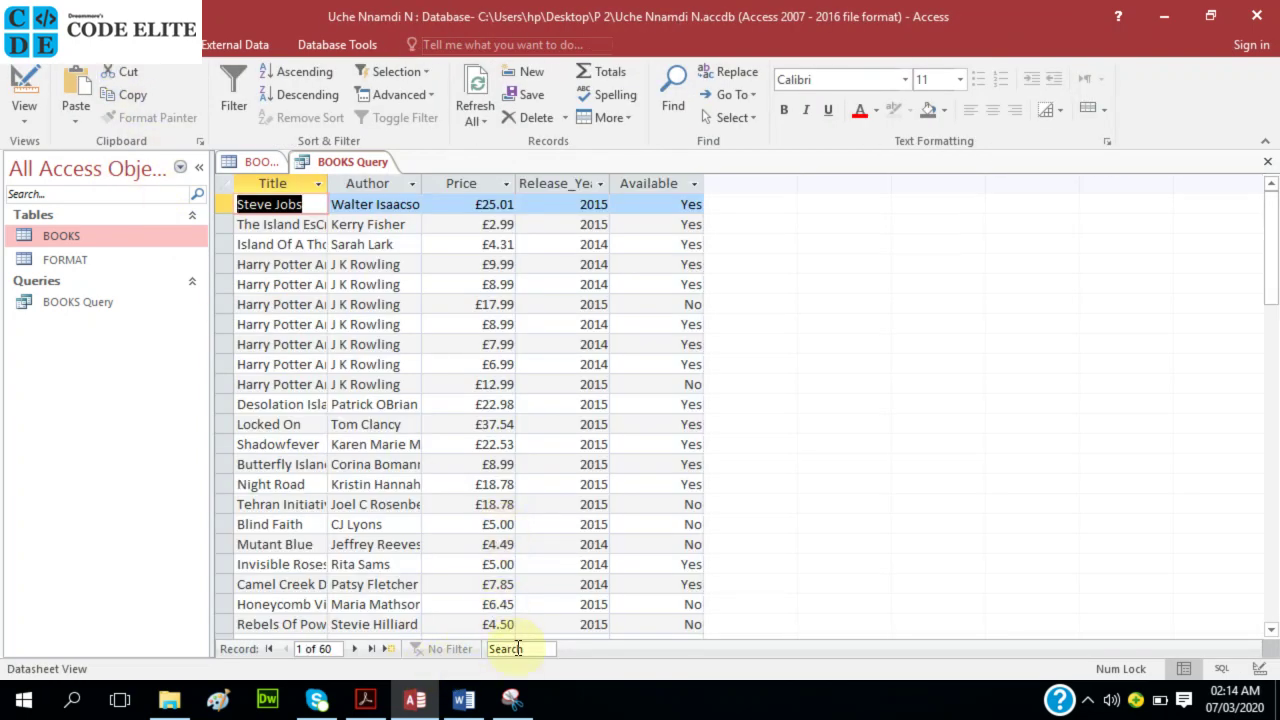
- Compare the query results with task 26's conditions in the exam paper and return to the Access database
mouse_move(470, 703)
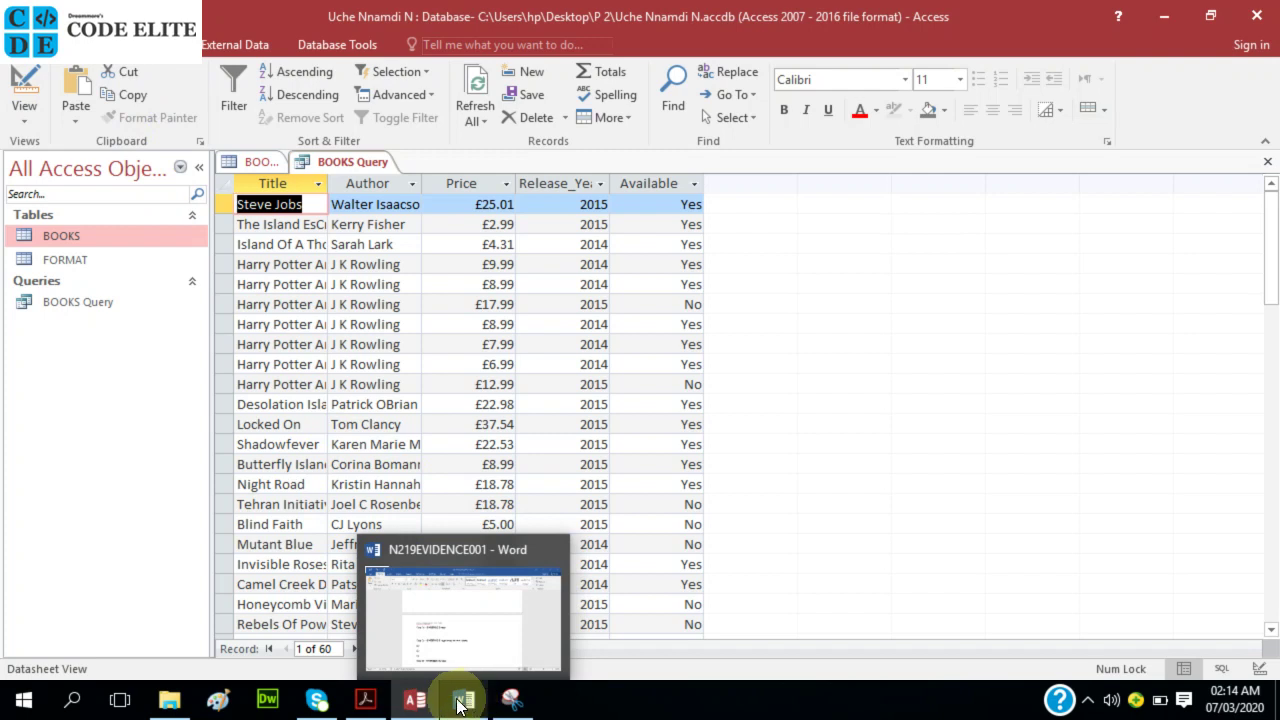
mouse_move(378, 708)
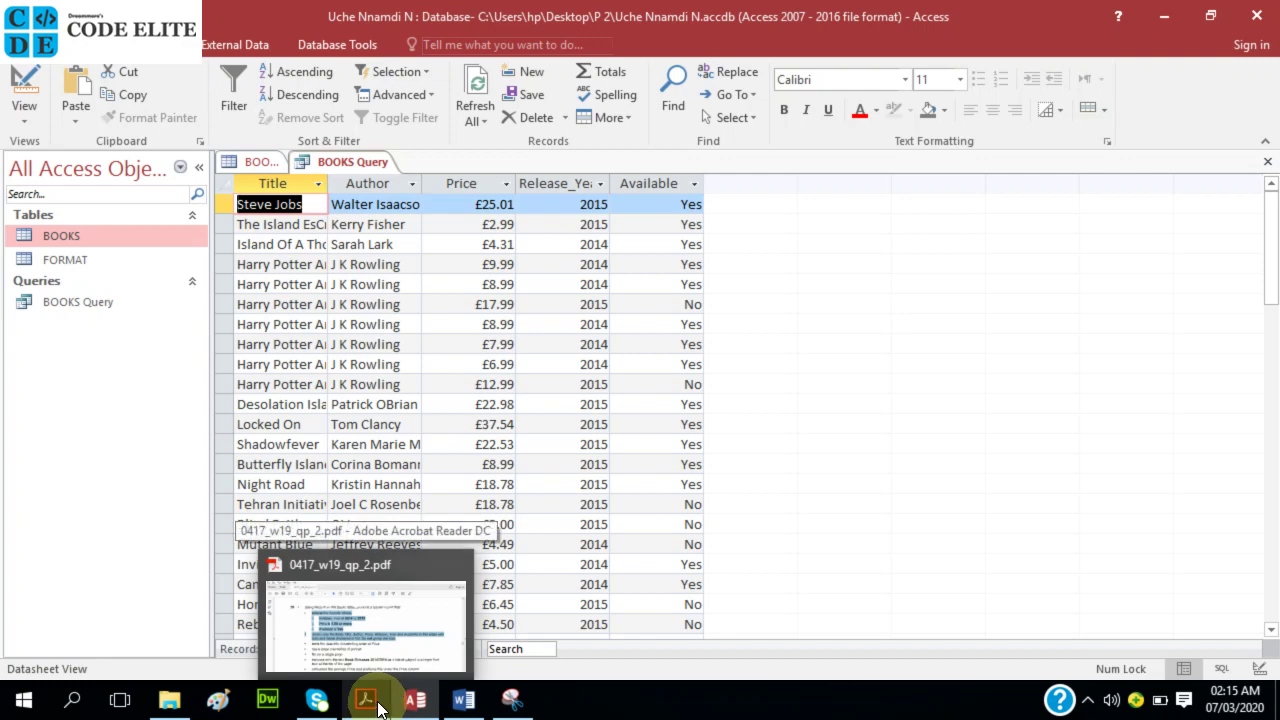
click(416, 700)
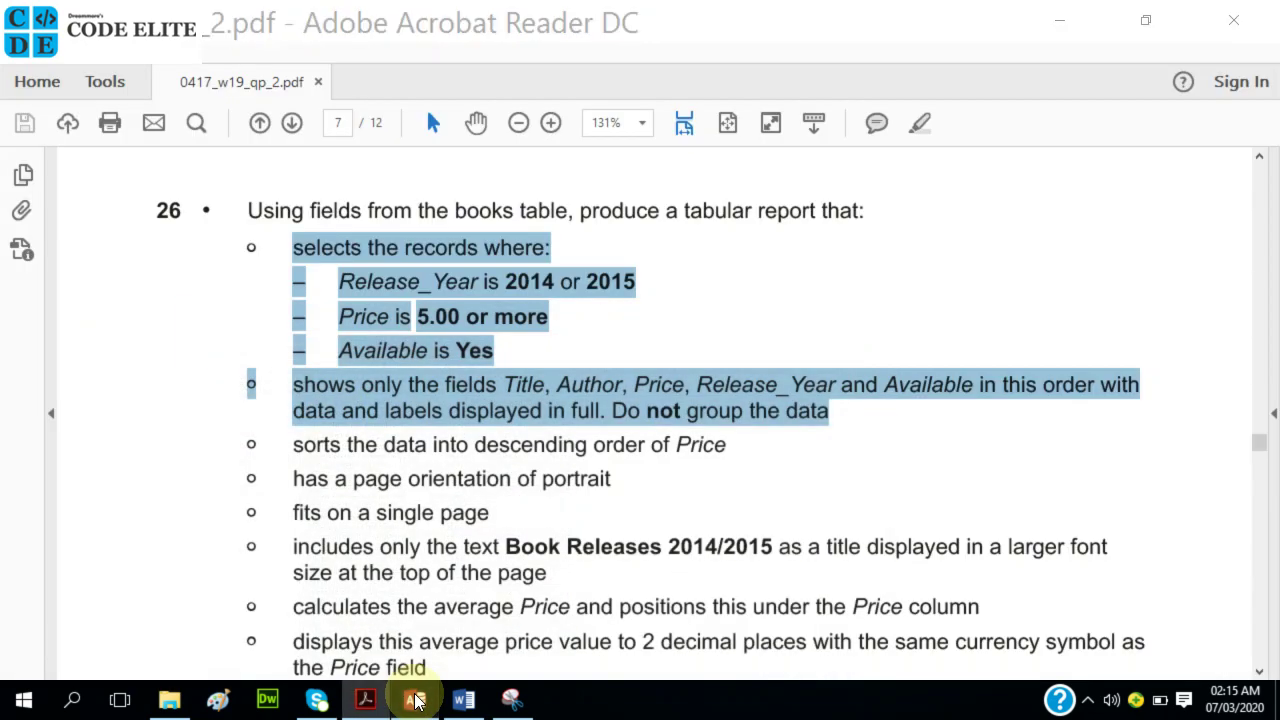
click(416, 700)
mouse_move(368, 705)
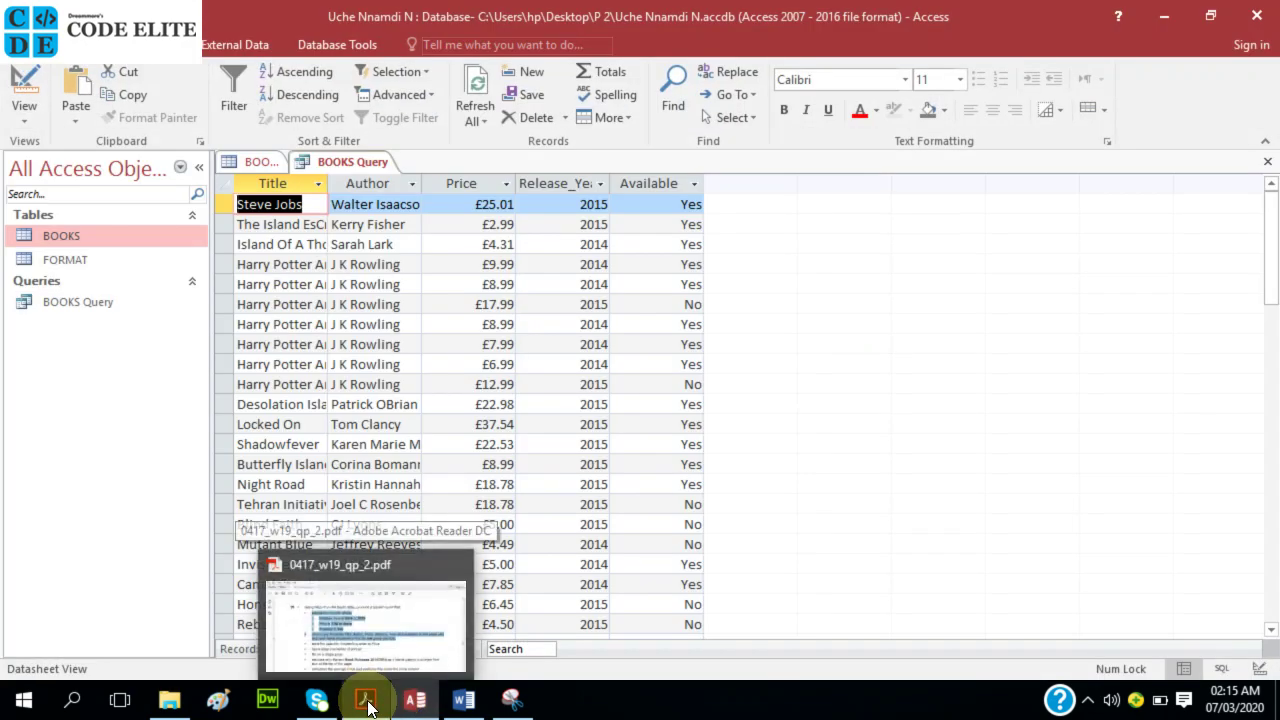
click(416, 700)
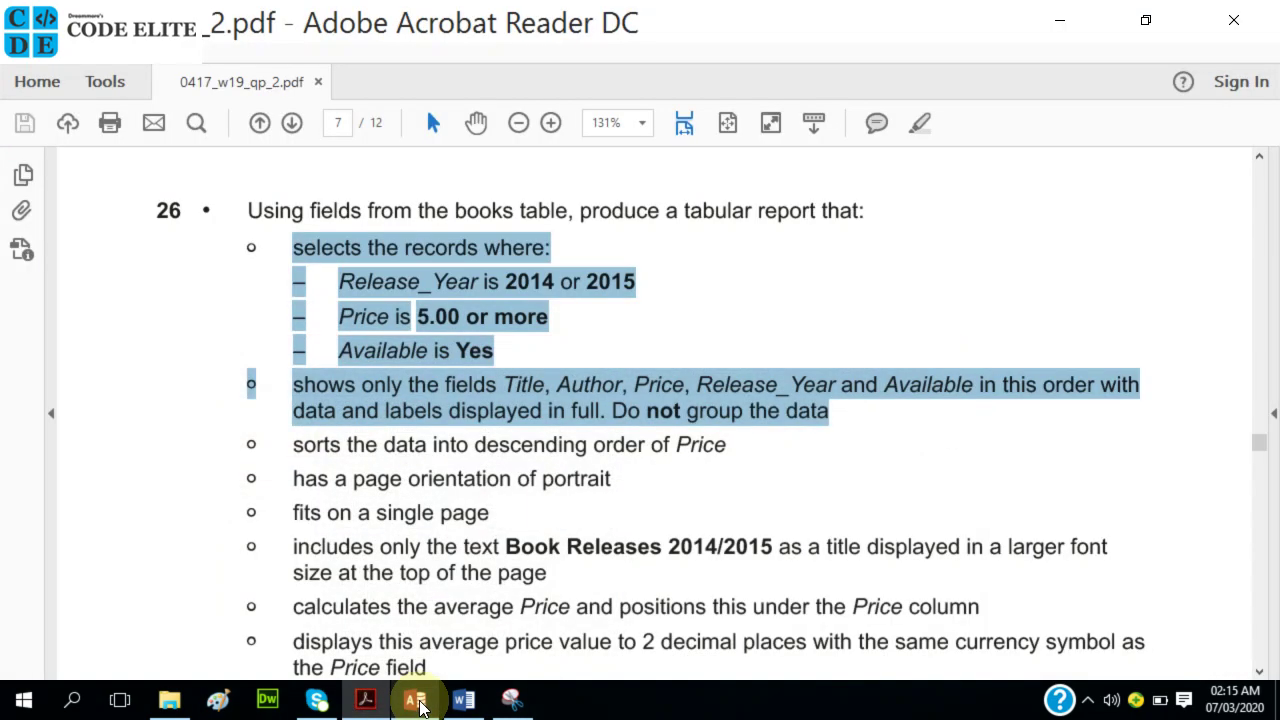
click(416, 700)
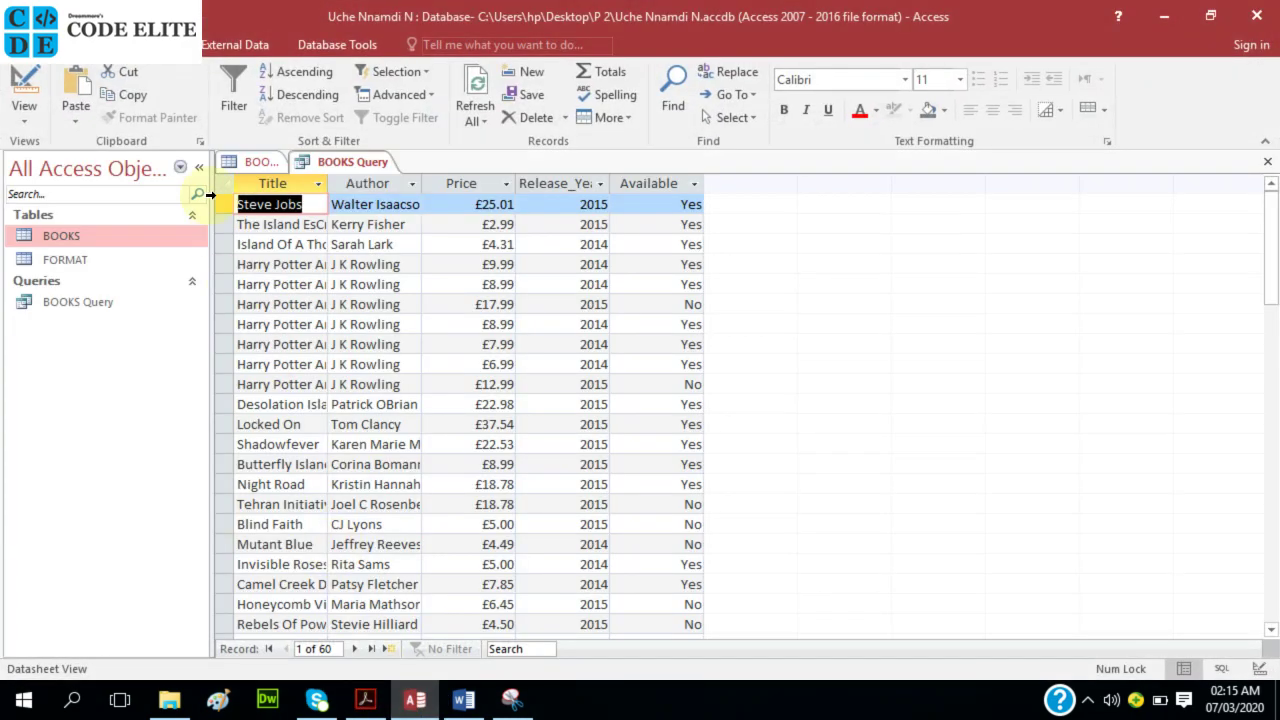
- Reopen BOOKS Query in Design view and delete the Or =2015 part of the Release_Year criterion
right_click(324, 159)
click(381, 254)
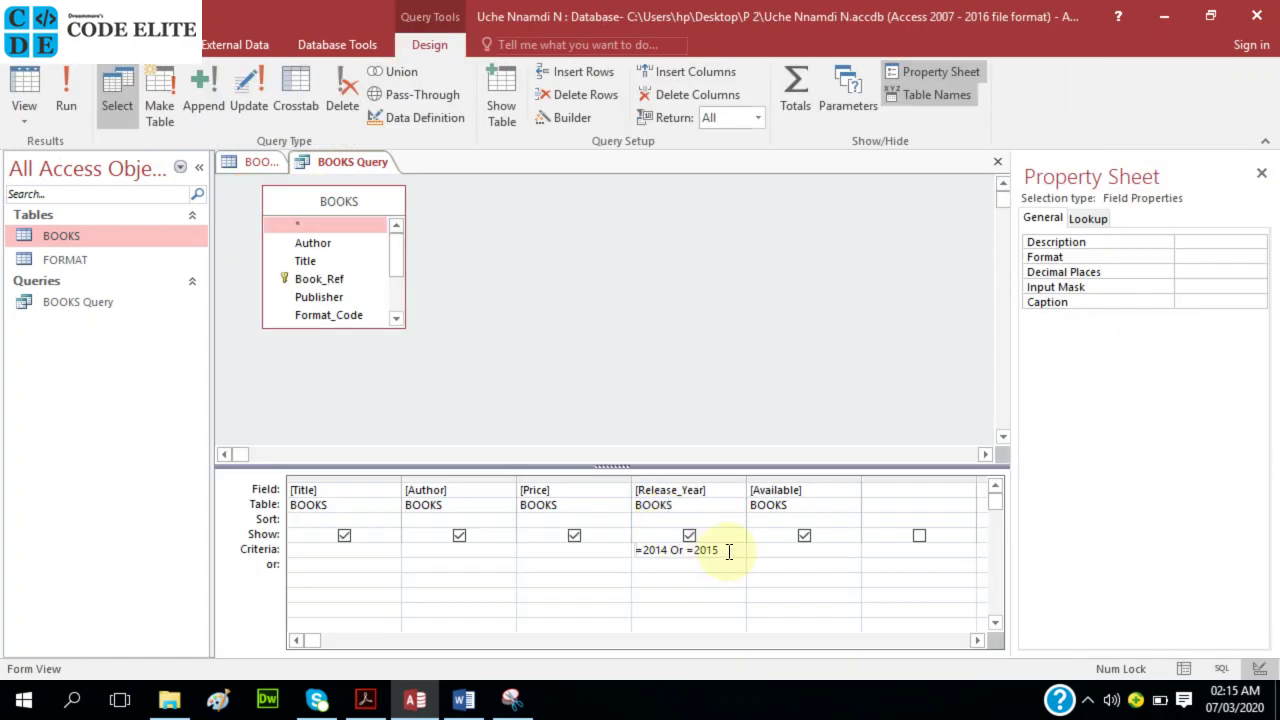
drag(729, 551, 675, 554)
click(672, 554)
key(shift+End)
key(Delete)
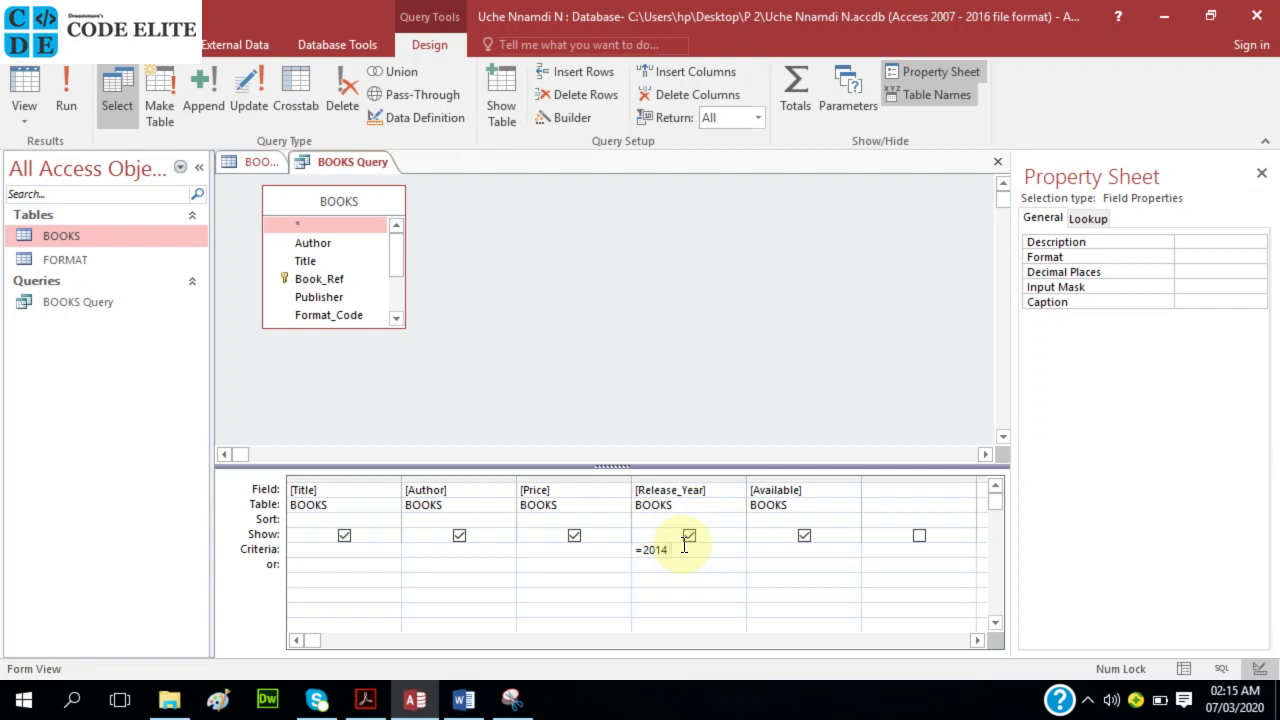
- Complete the Release_Year criterion as =2014 or = 2015, run the query and look through the release years of its records
text(or = 2015)
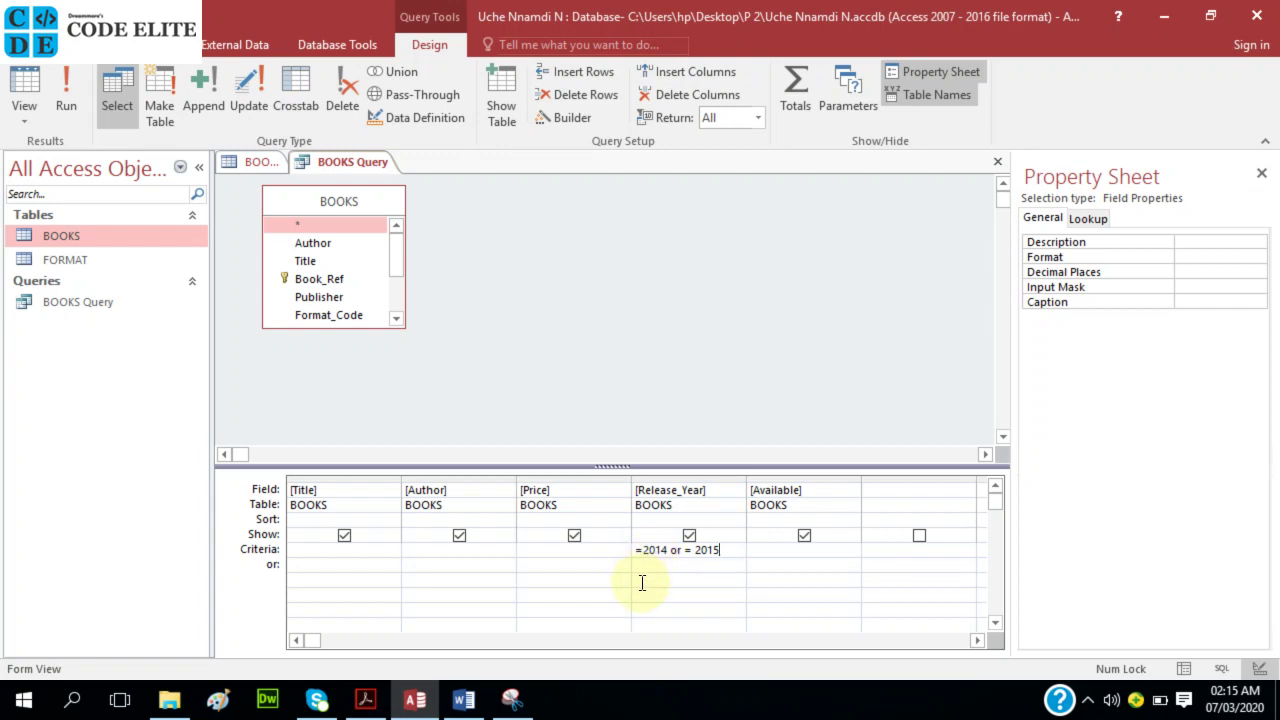
click(74, 105)
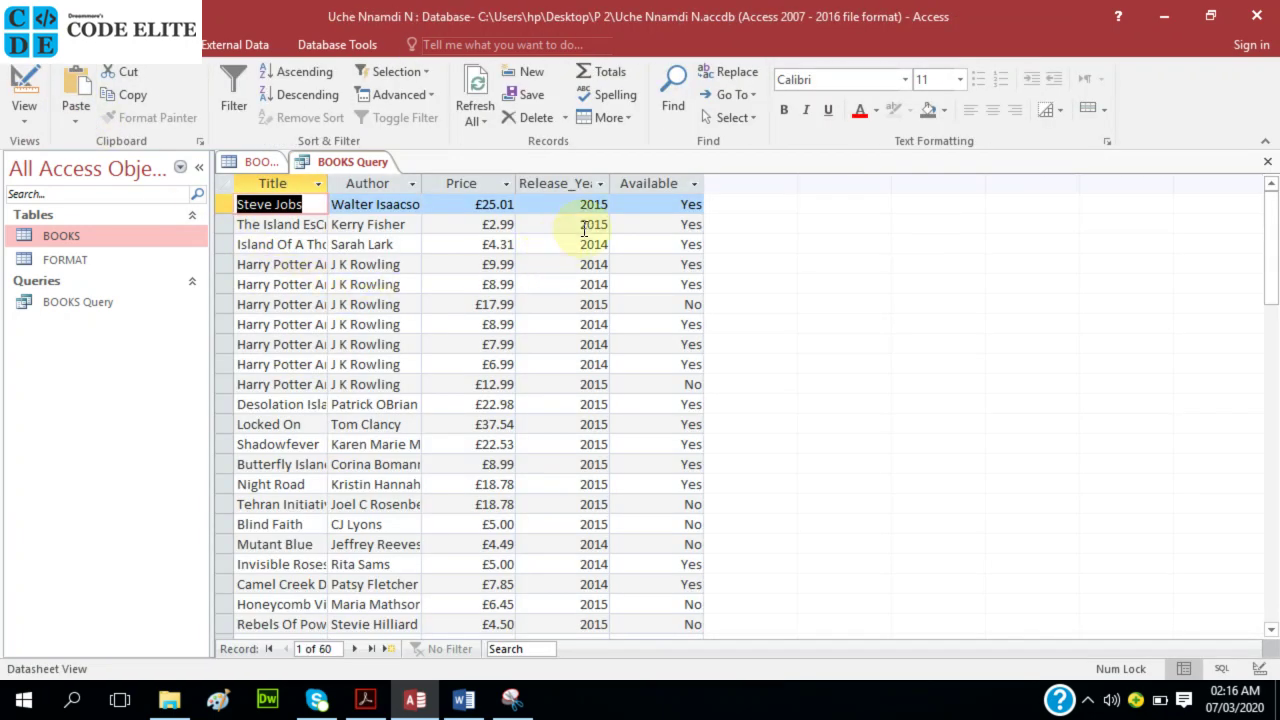
scroll(497, 225, down, 6)
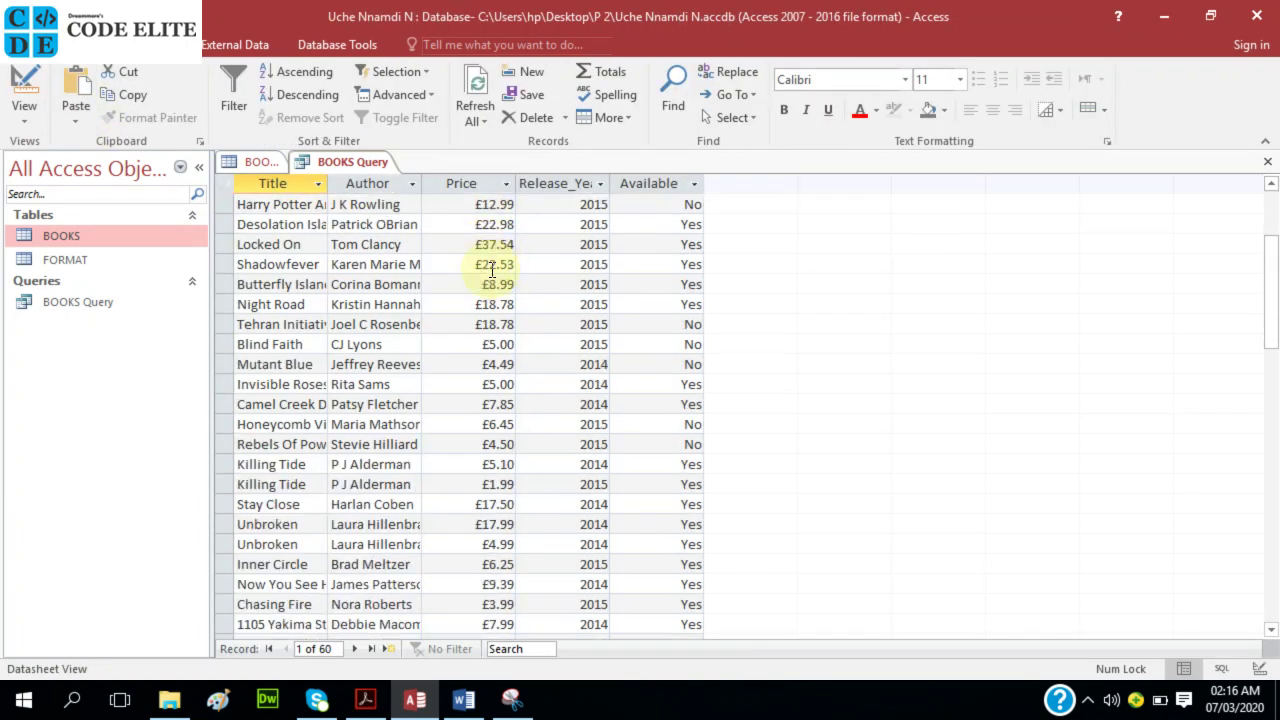
scroll(492, 270, down, 5)
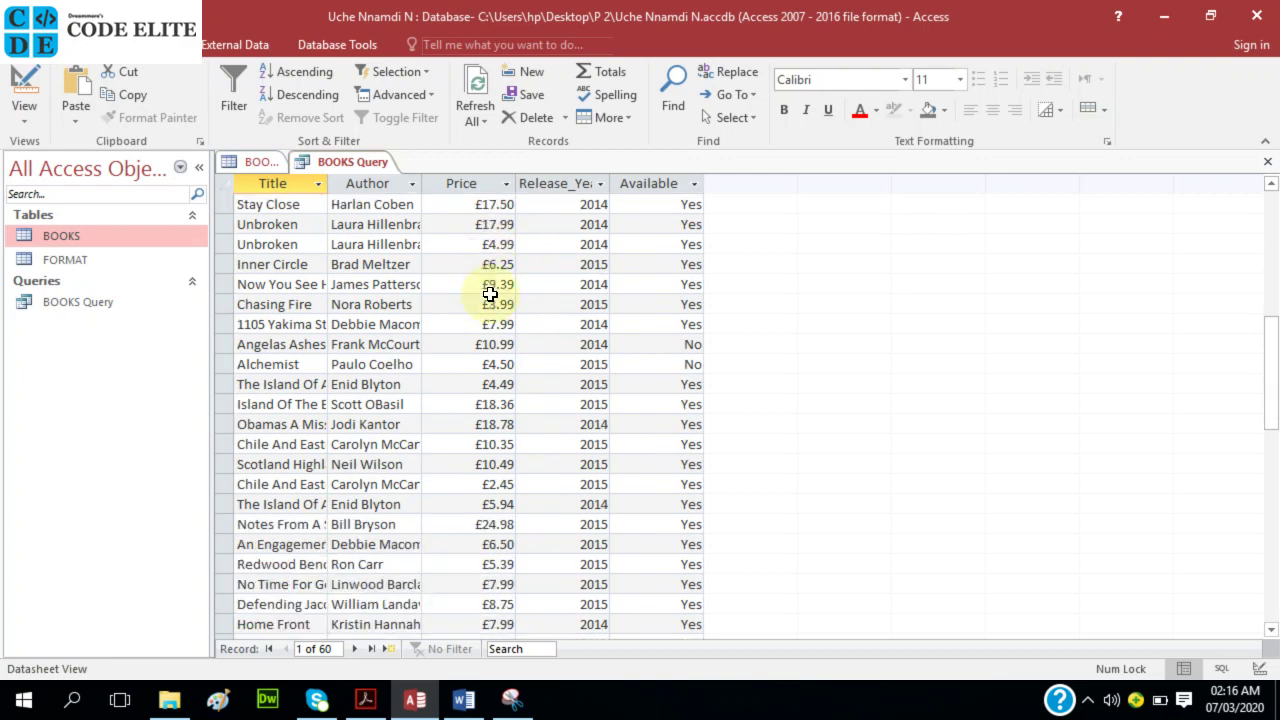
scroll(490, 293, up, 3)
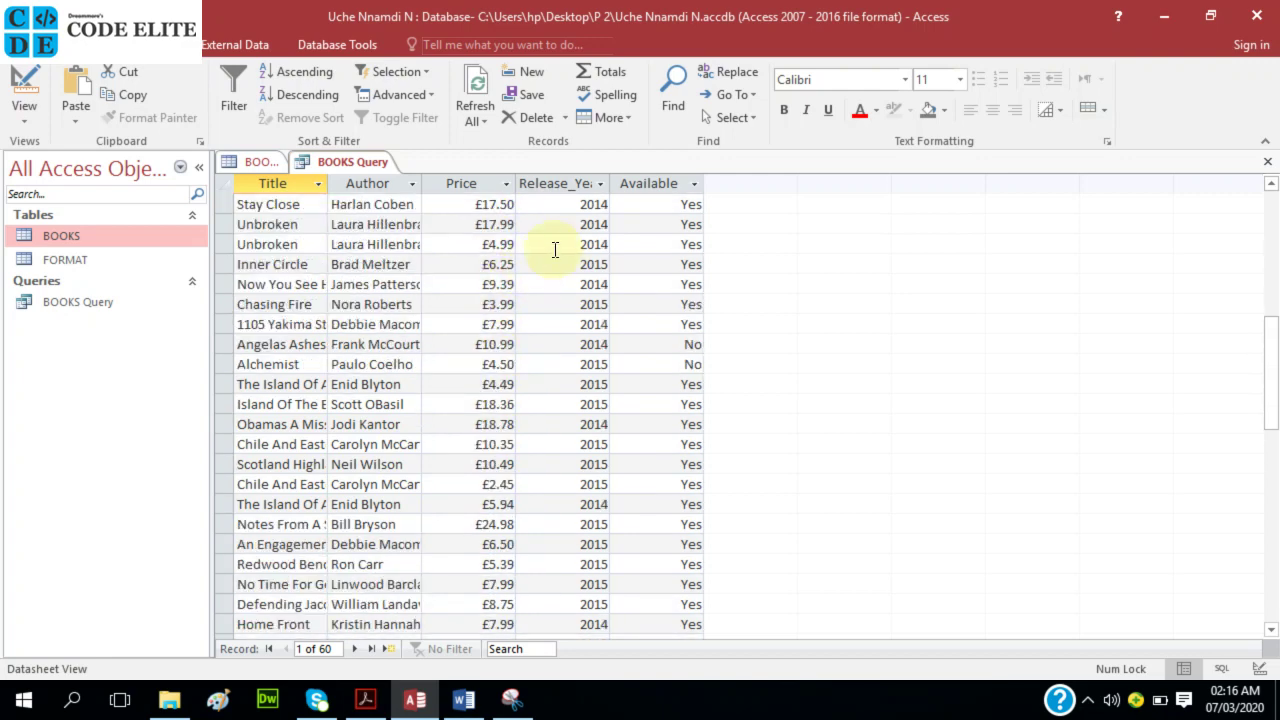
scroll(578, 240, down, 7)
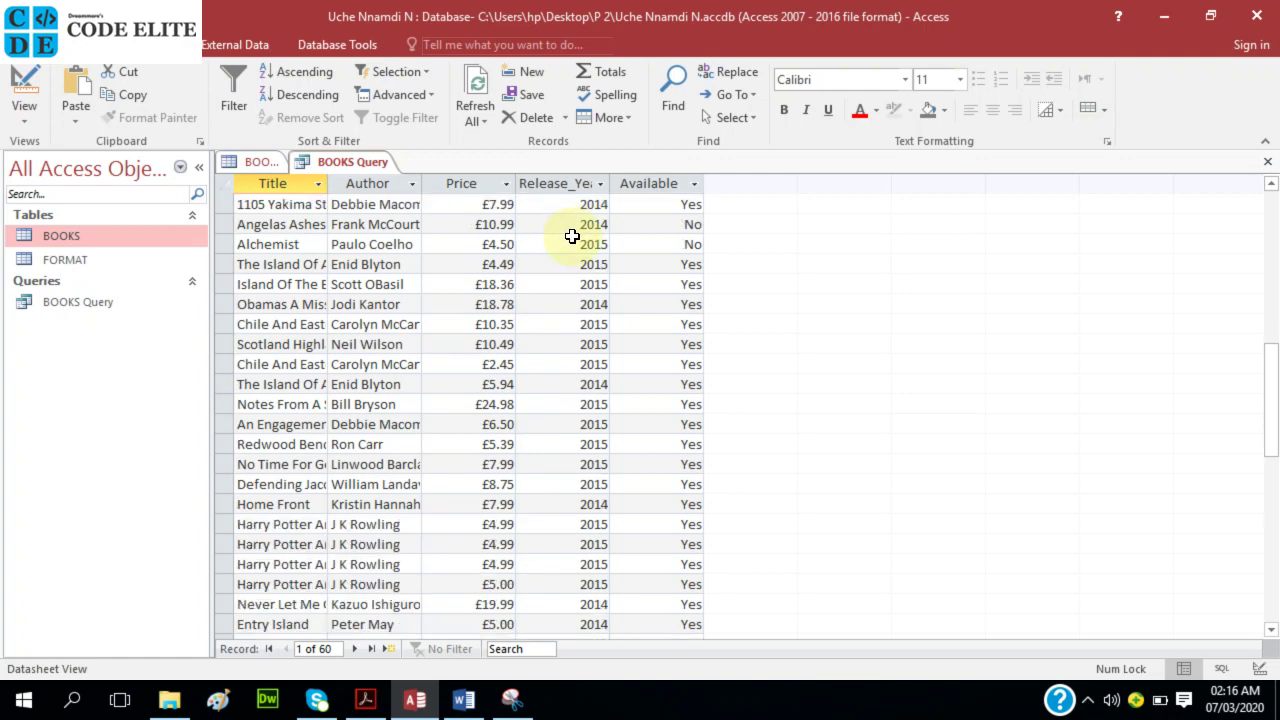
- Reopen BOOKS Query in Design view, then check task 26's Price condition in the exam paper and return to the Access database
scroll(586, 304, up, 15)
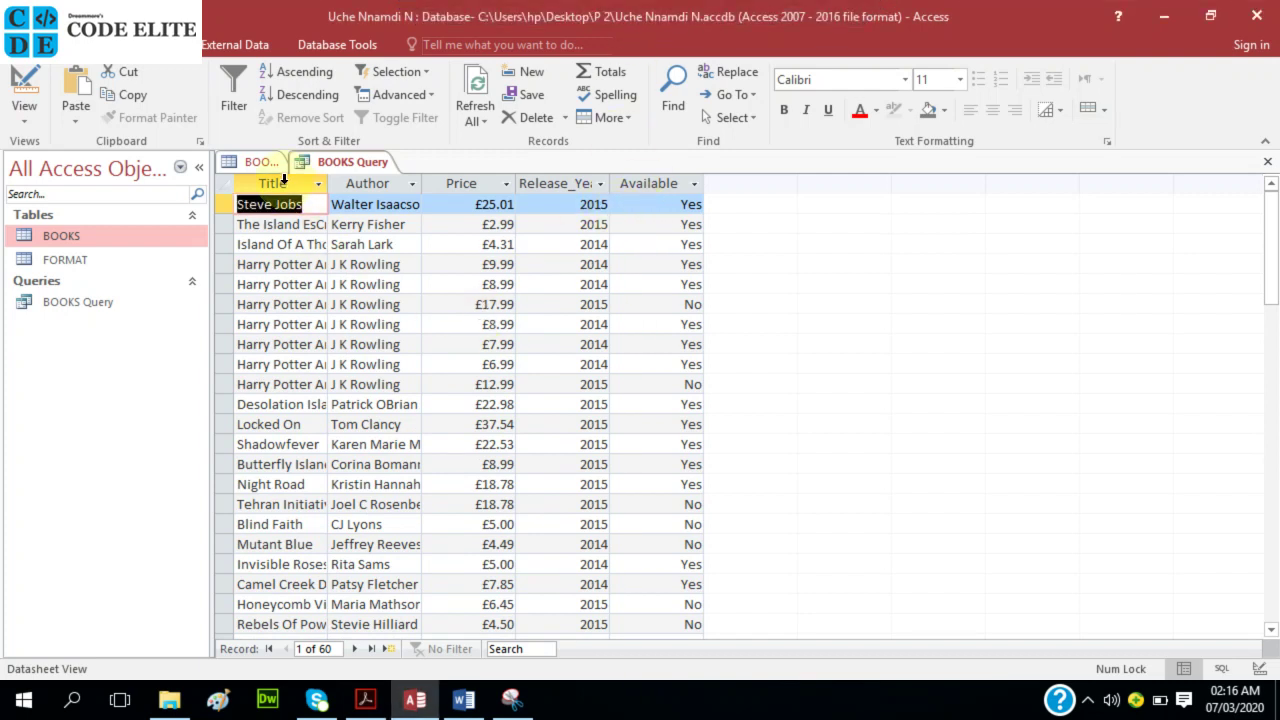
right_click(352, 167)
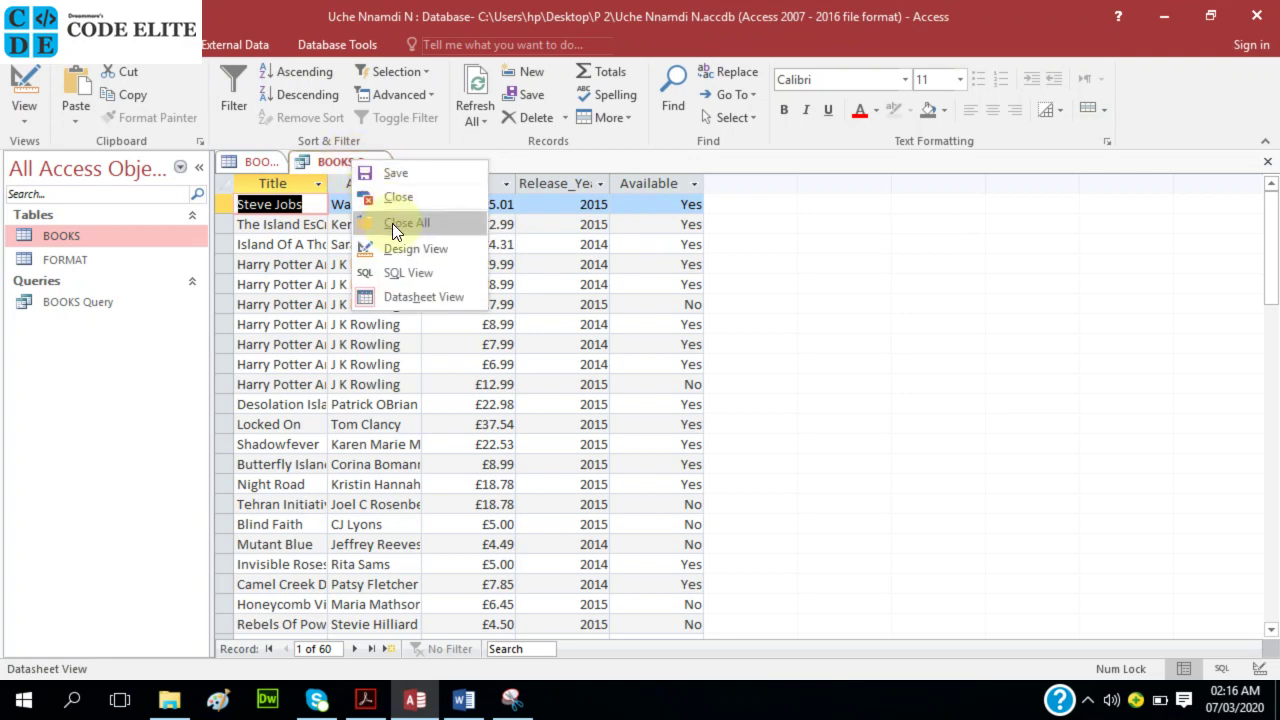
click(392, 249)
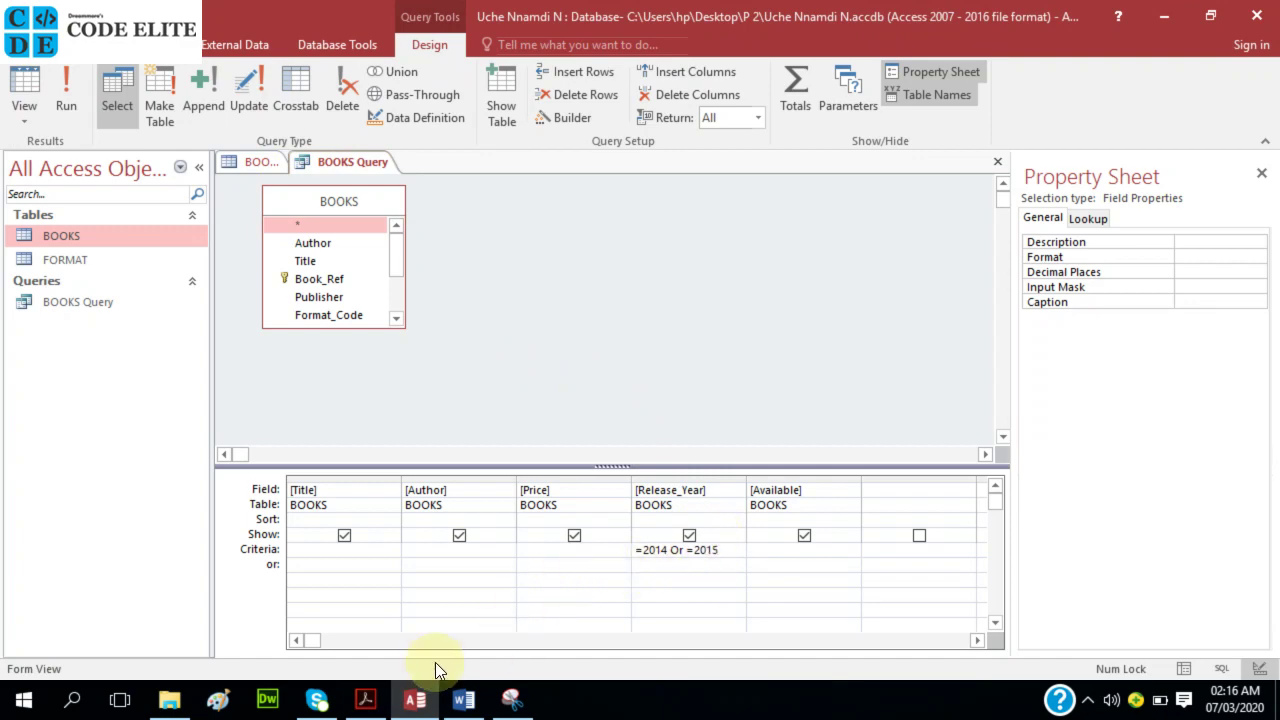
click(366, 698)
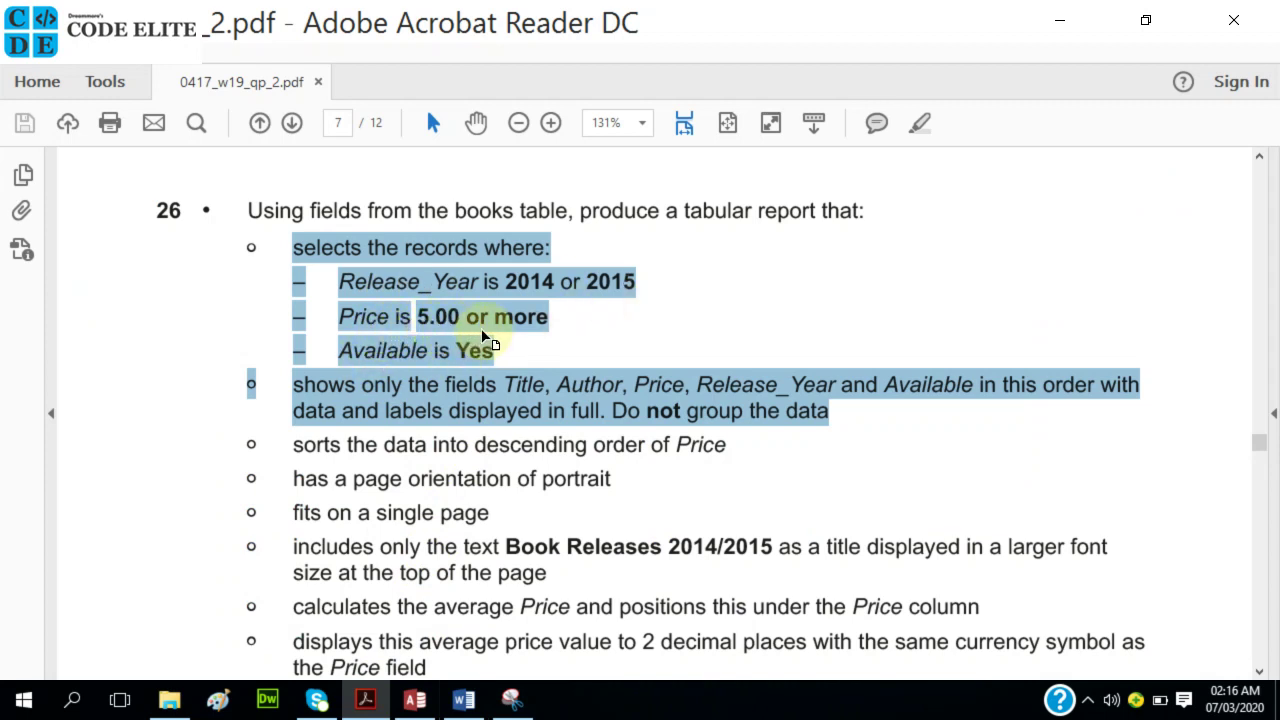
mouse_move(460, 703)
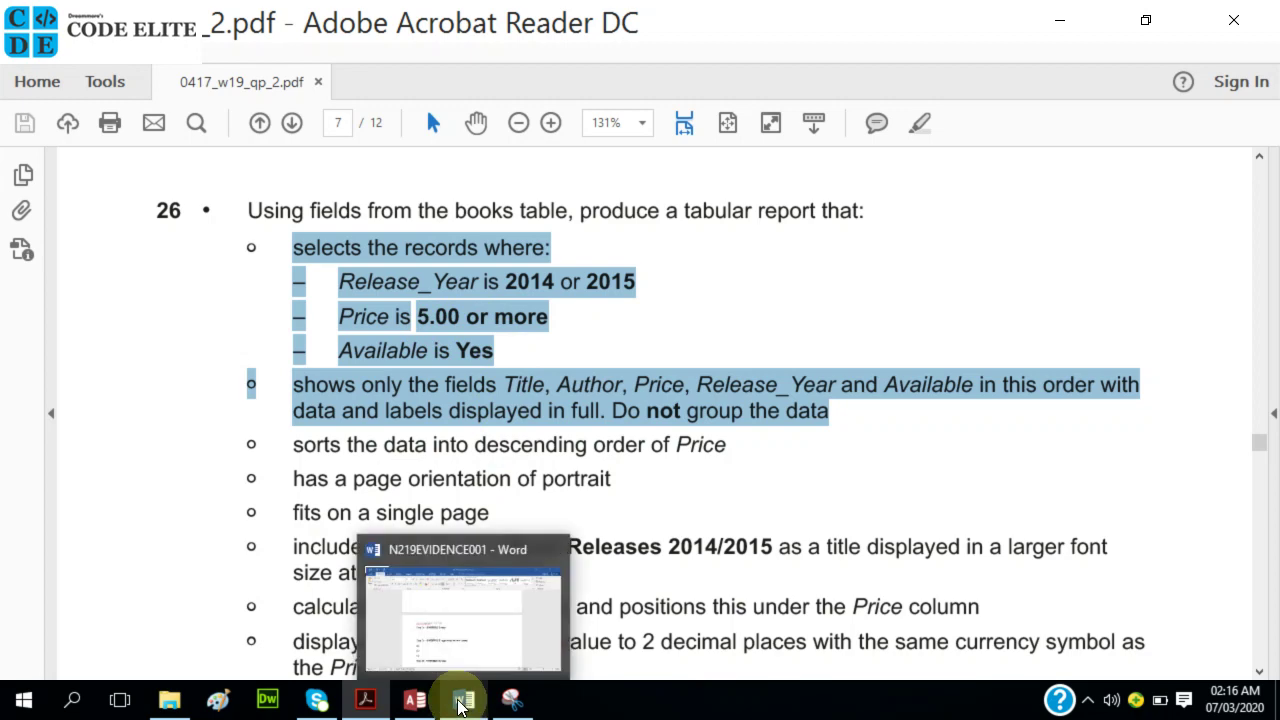
click(416, 700)
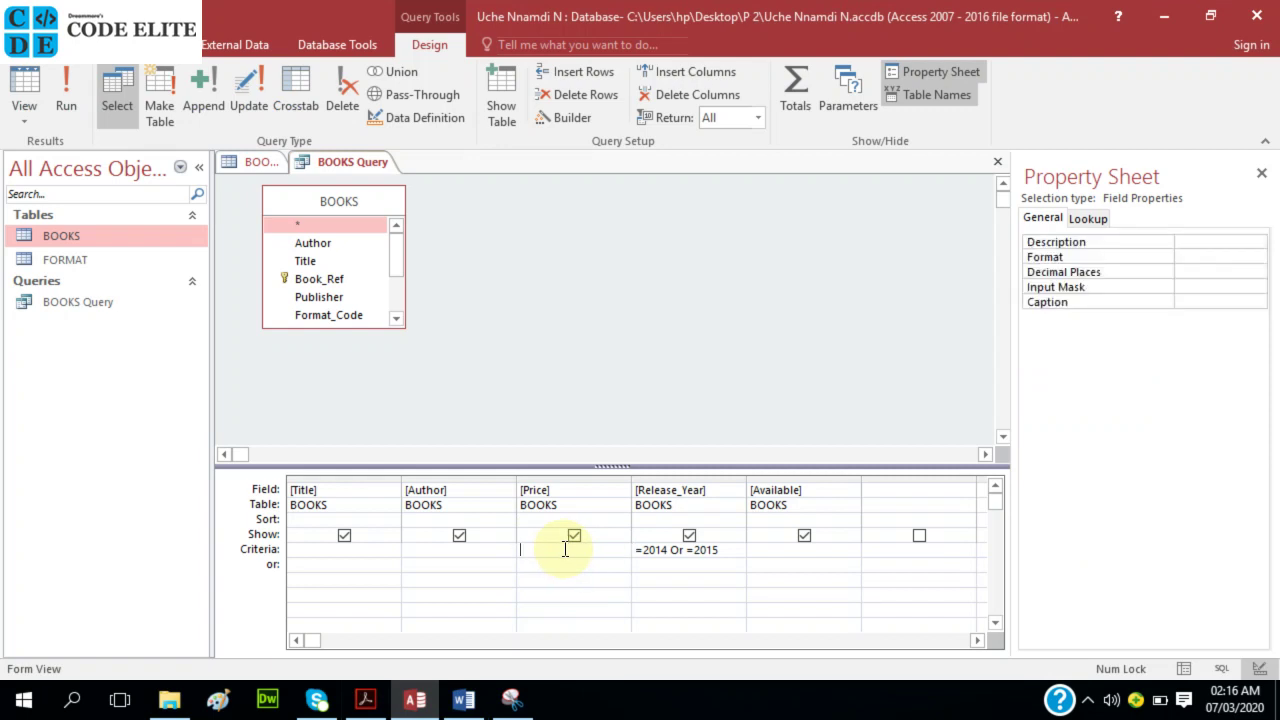
- Set the Price criterion to >=5, run the query and look through the prices of its records
text(>=5)
click(72, 104)
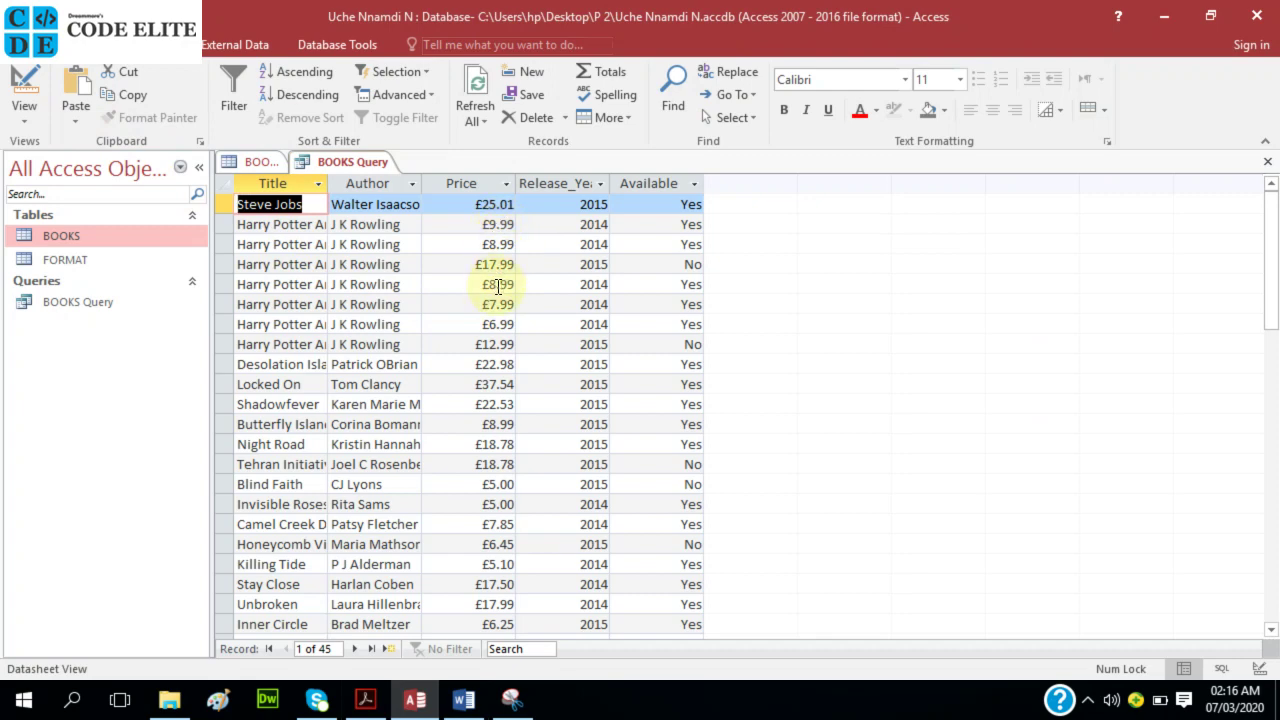
scroll(497, 287, down, 10)
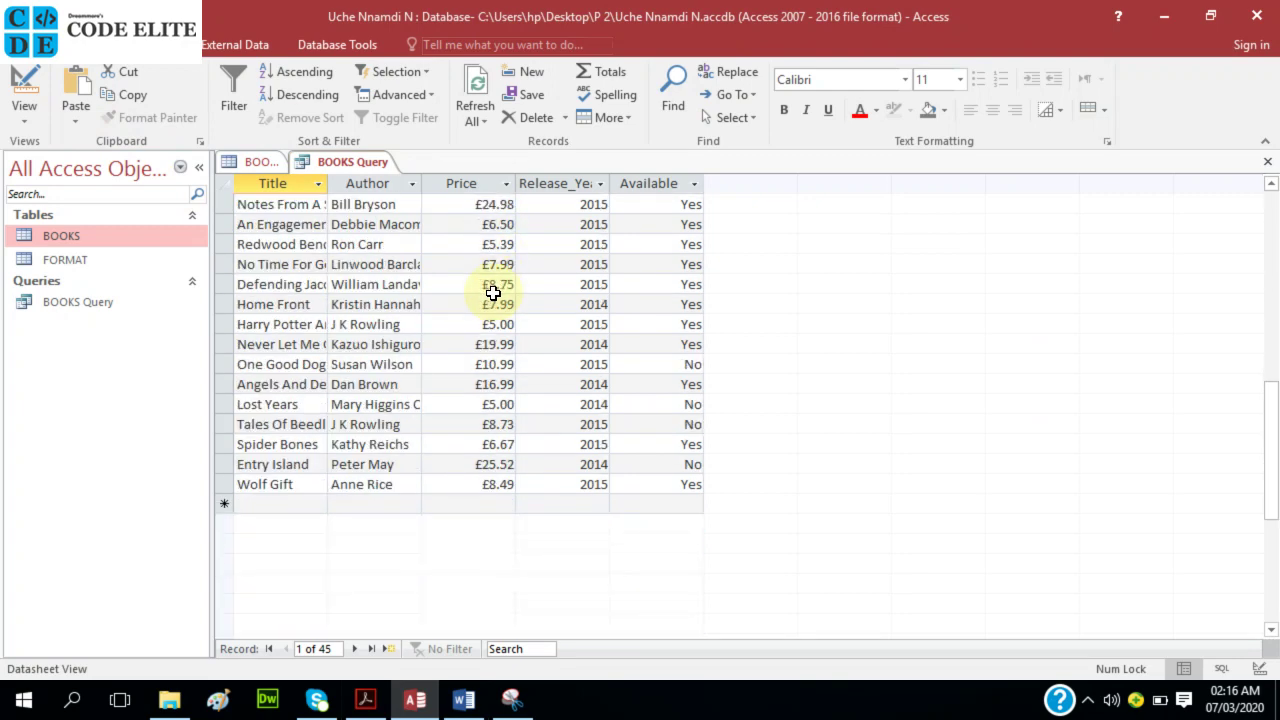
scroll(493, 290, down, 2)
scroll(493, 290, up, 3)
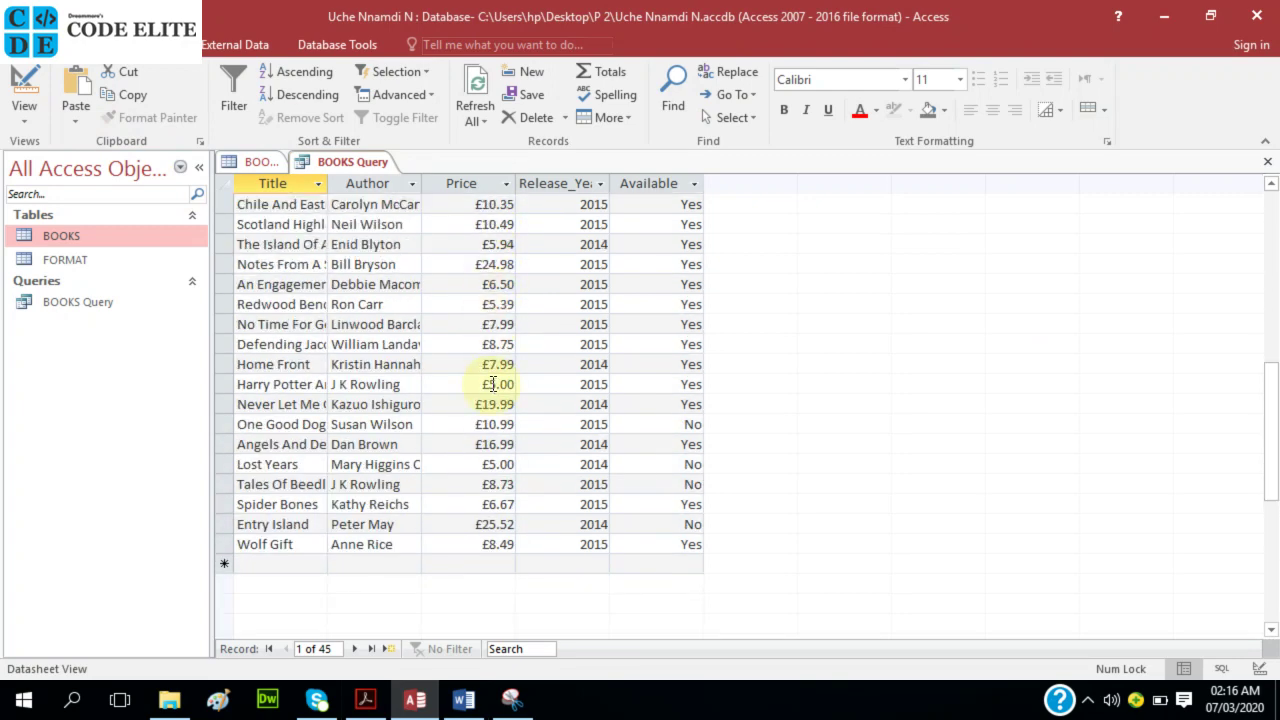
scroll(492, 440, up, 4)
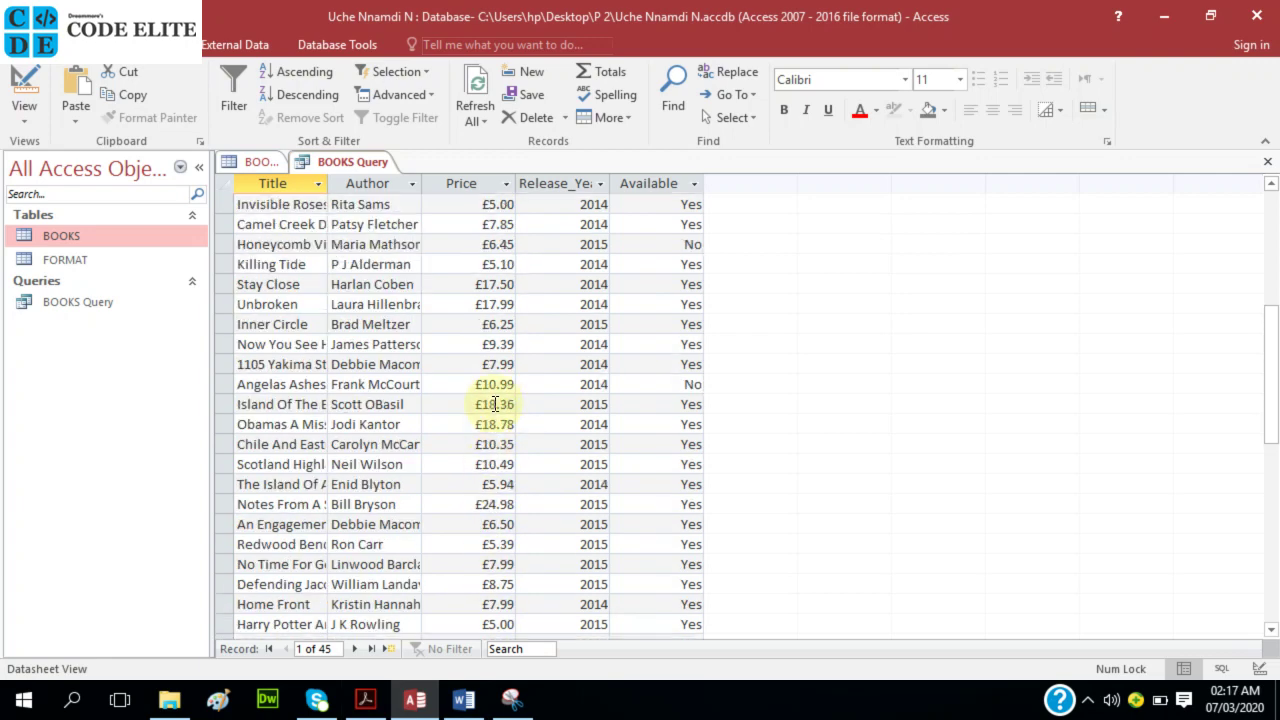
scroll(494, 404, up, 5)
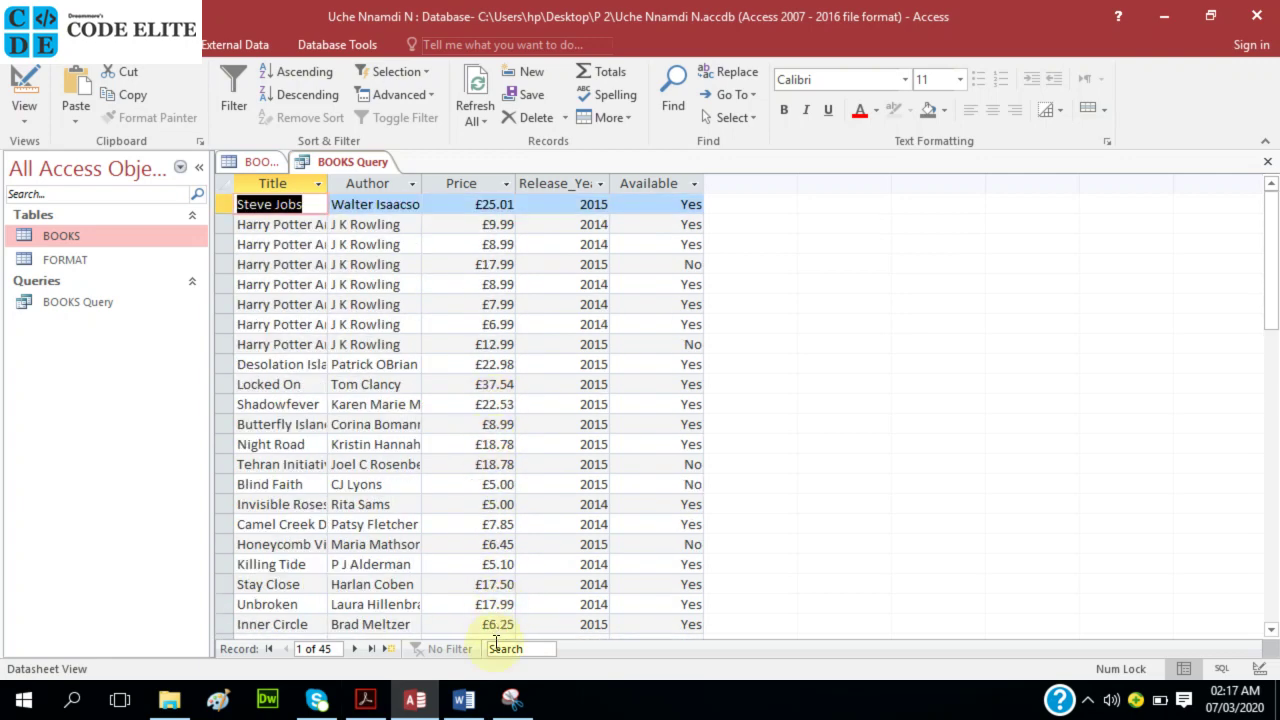
- Switch BOOKS Query back to Design view and consult task 26's Available condition in the exam paper before returning to the Access database
right_click(343, 162)
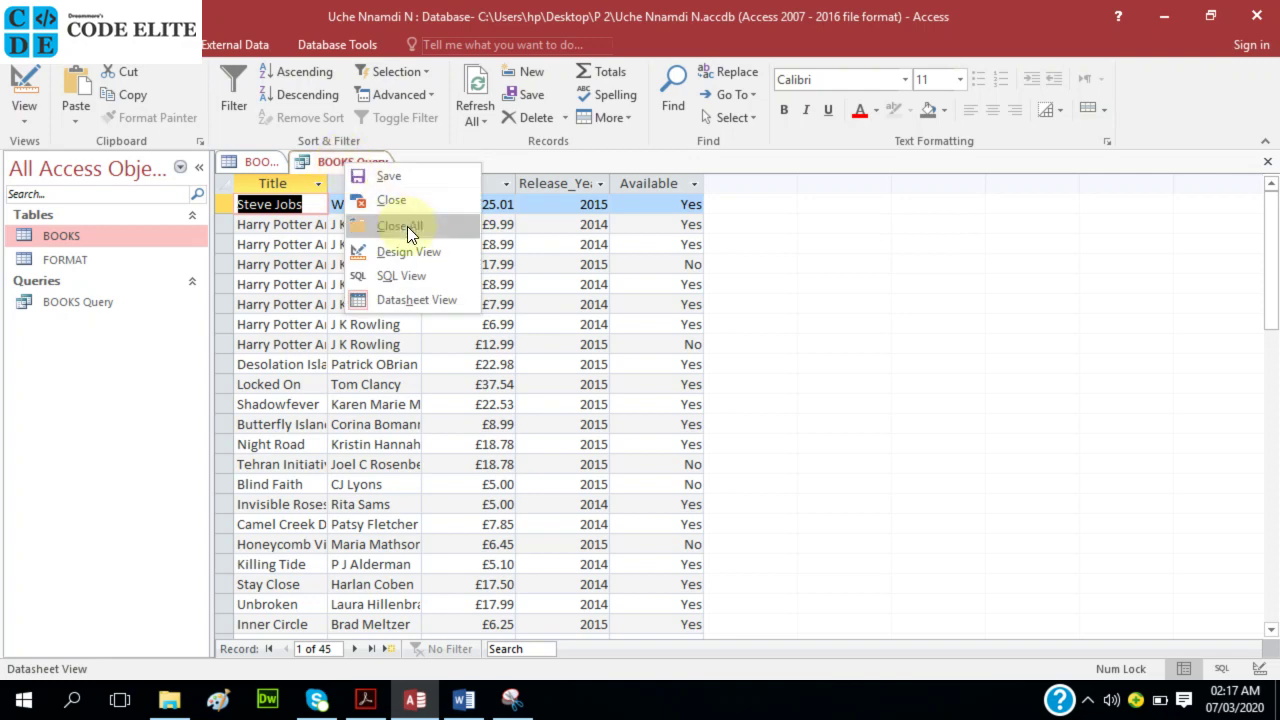
click(406, 250)
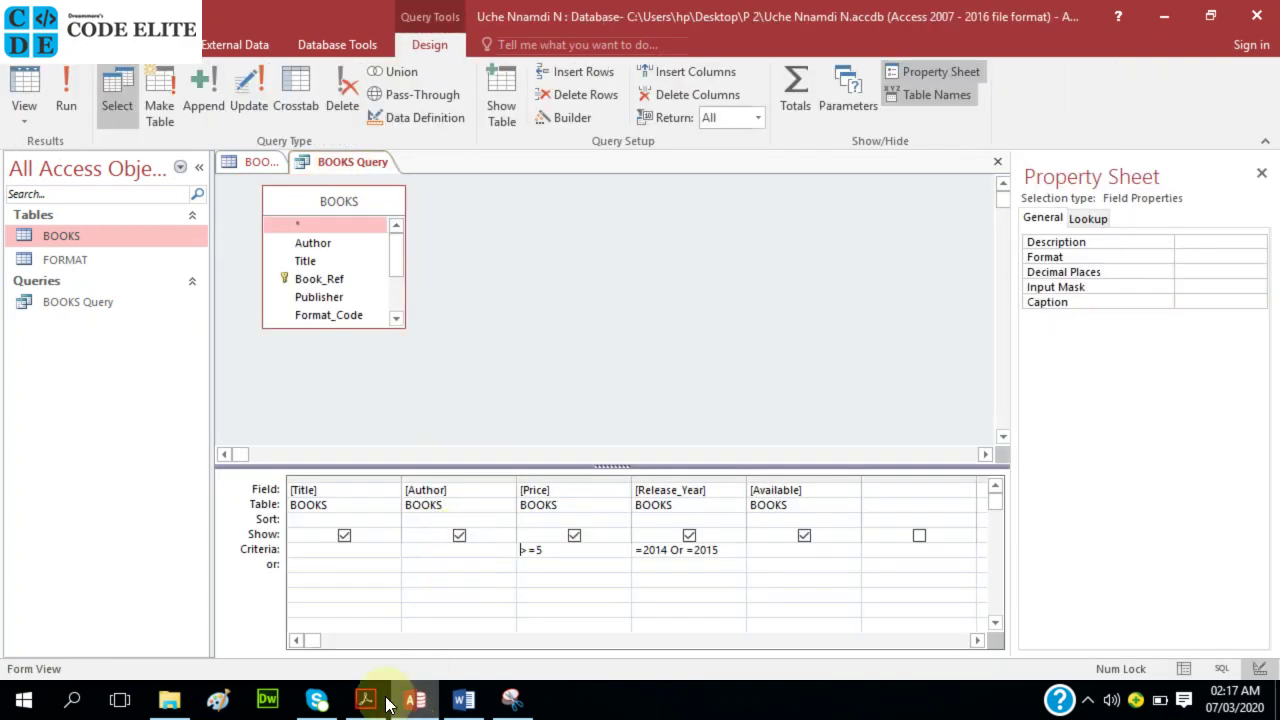
click(366, 700)
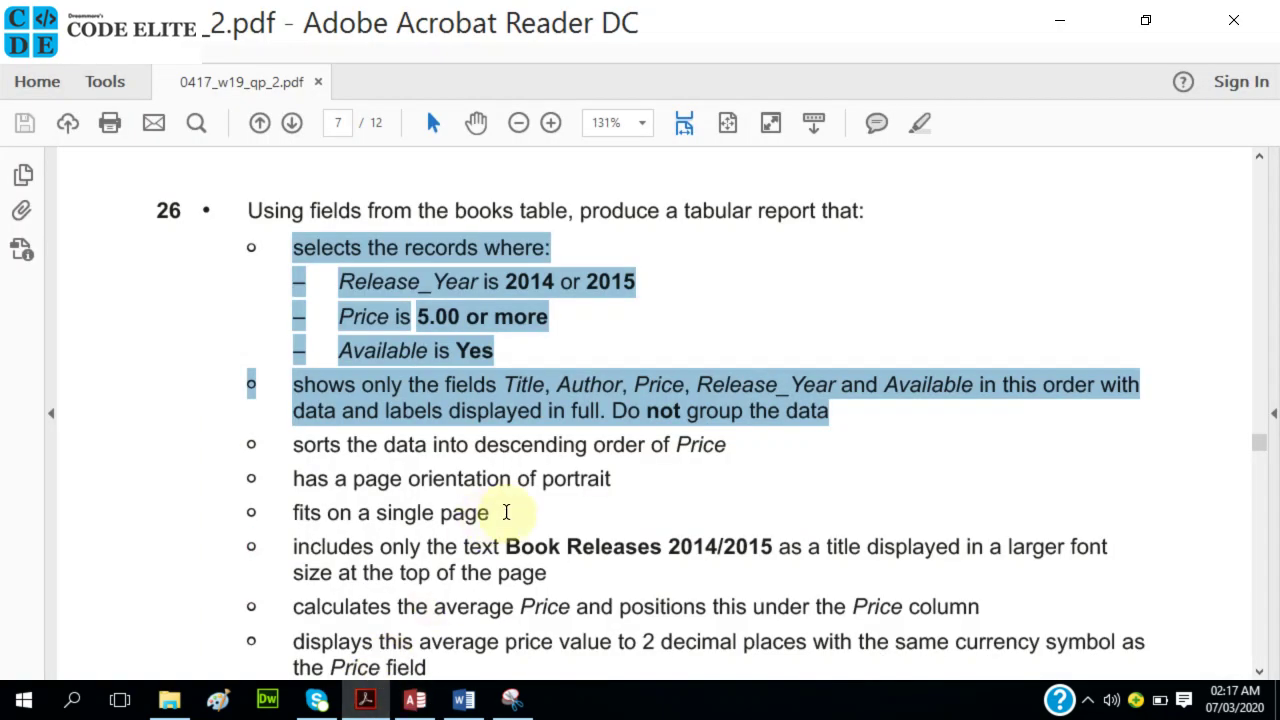
scroll(463, 458, down, 2)
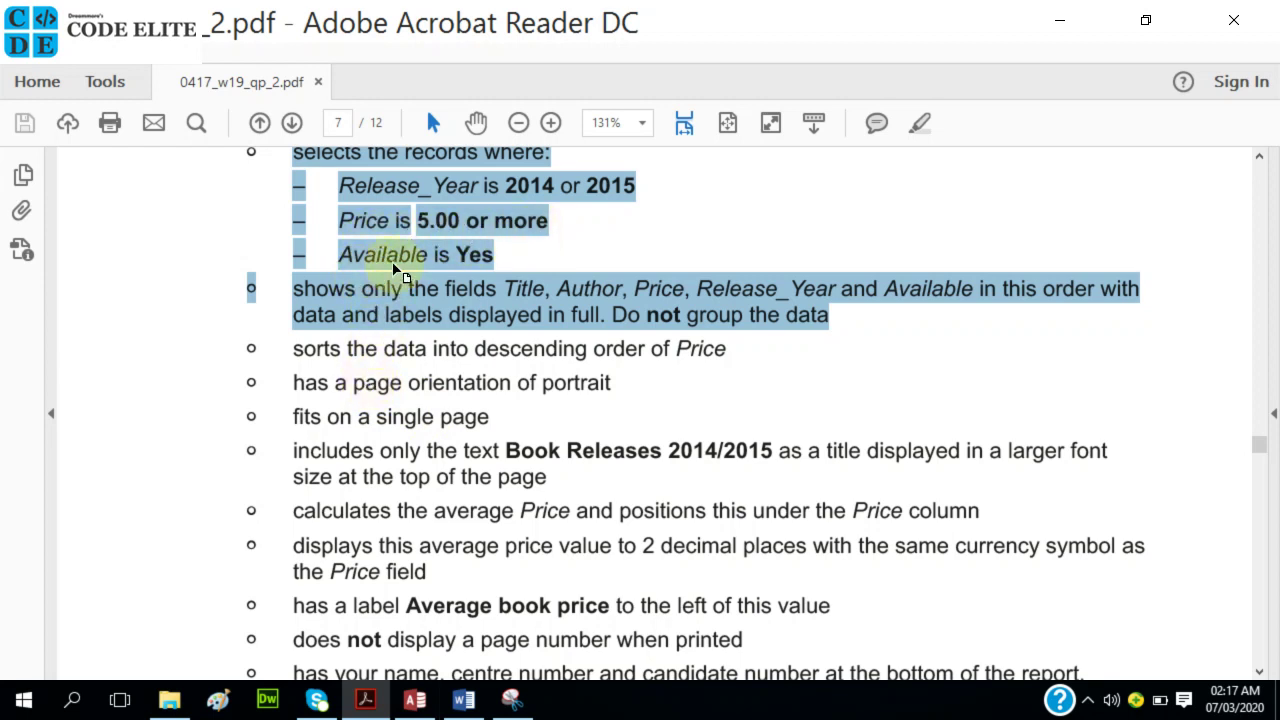
click(418, 700)
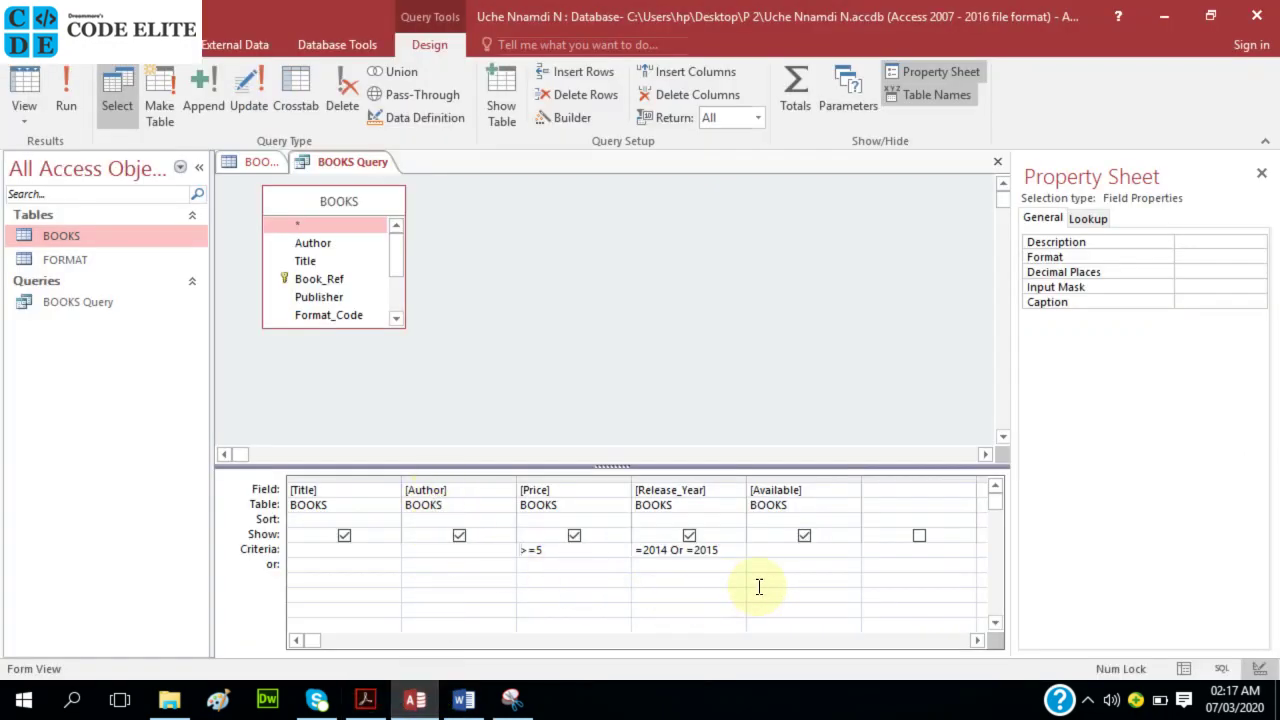
- Set the Available field's criterion to =Yes in BOOKS Query and run the query
click(759, 551)
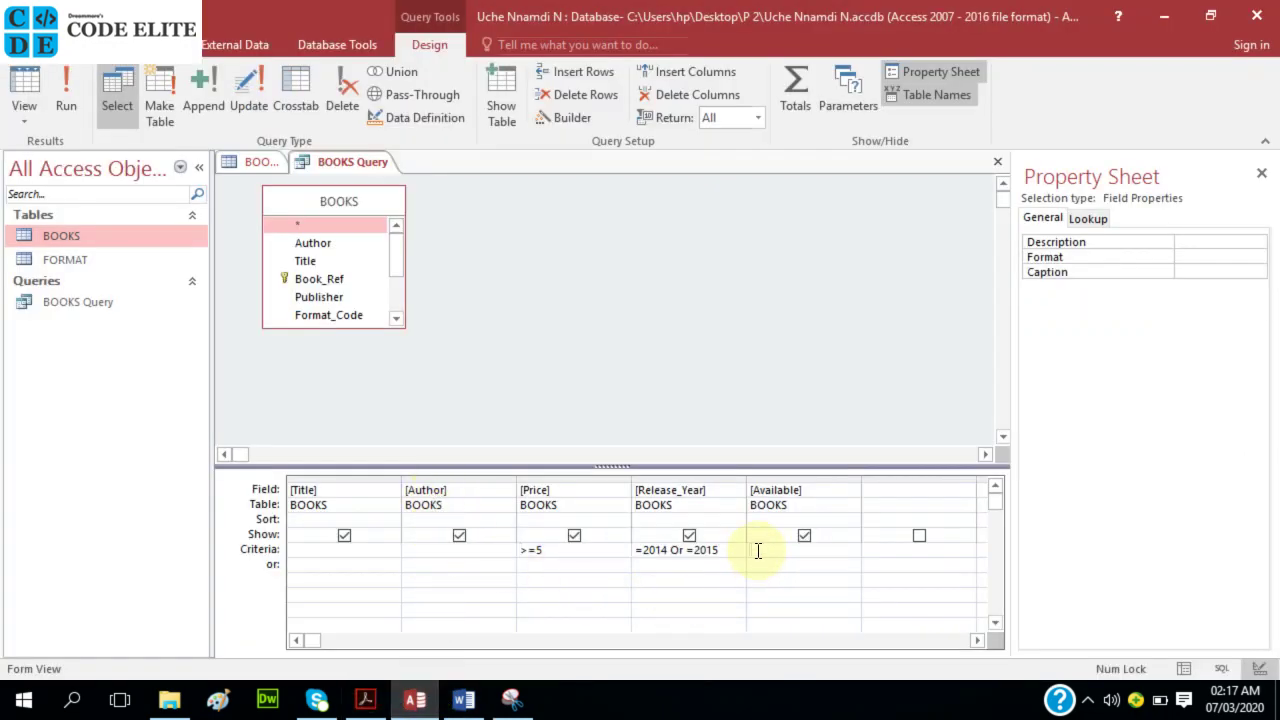
text(Yes)
key(Home)
text(=)
click(64, 88)
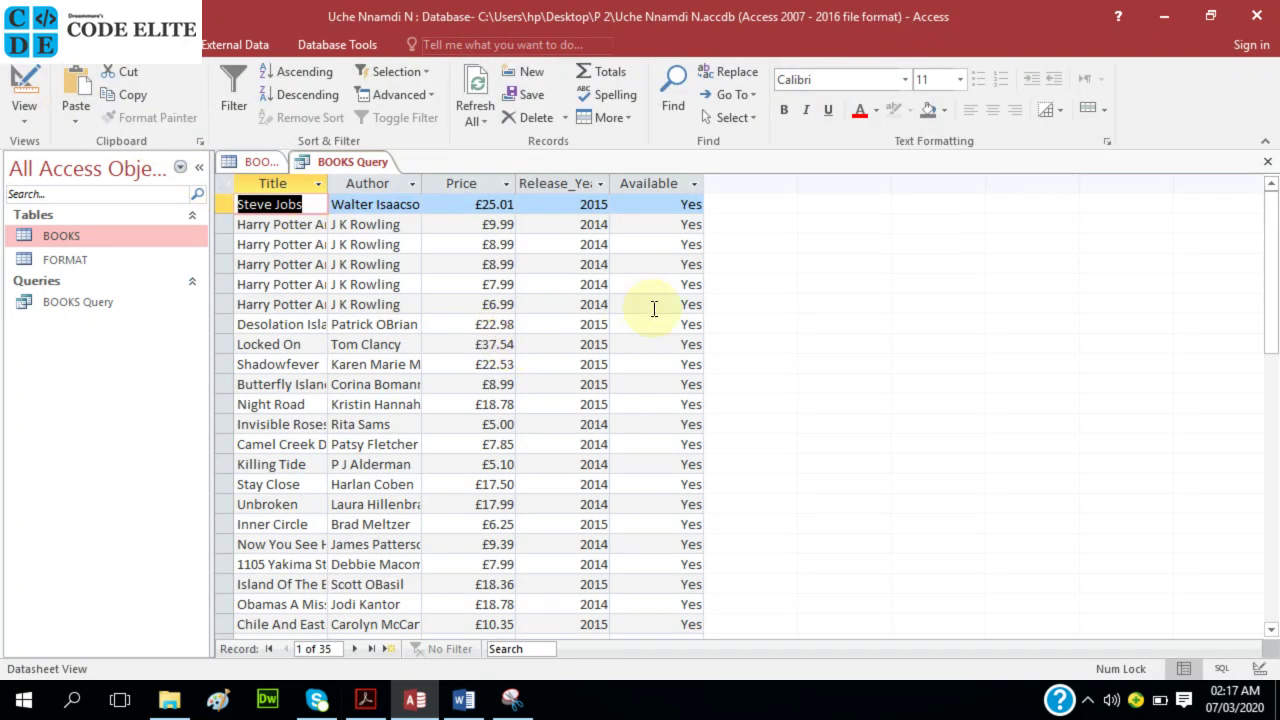
- Look through the query results, and read the report requirements in the exam paper 0417_w19_qp_2.pdf in Acrobat Reader
scroll(655, 325, down, 4)
scroll(655, 325, down, 4)
scroll(657, 340, up, 8)
scroll(701, 253, down, 4)
scroll(701, 253, down, 3)
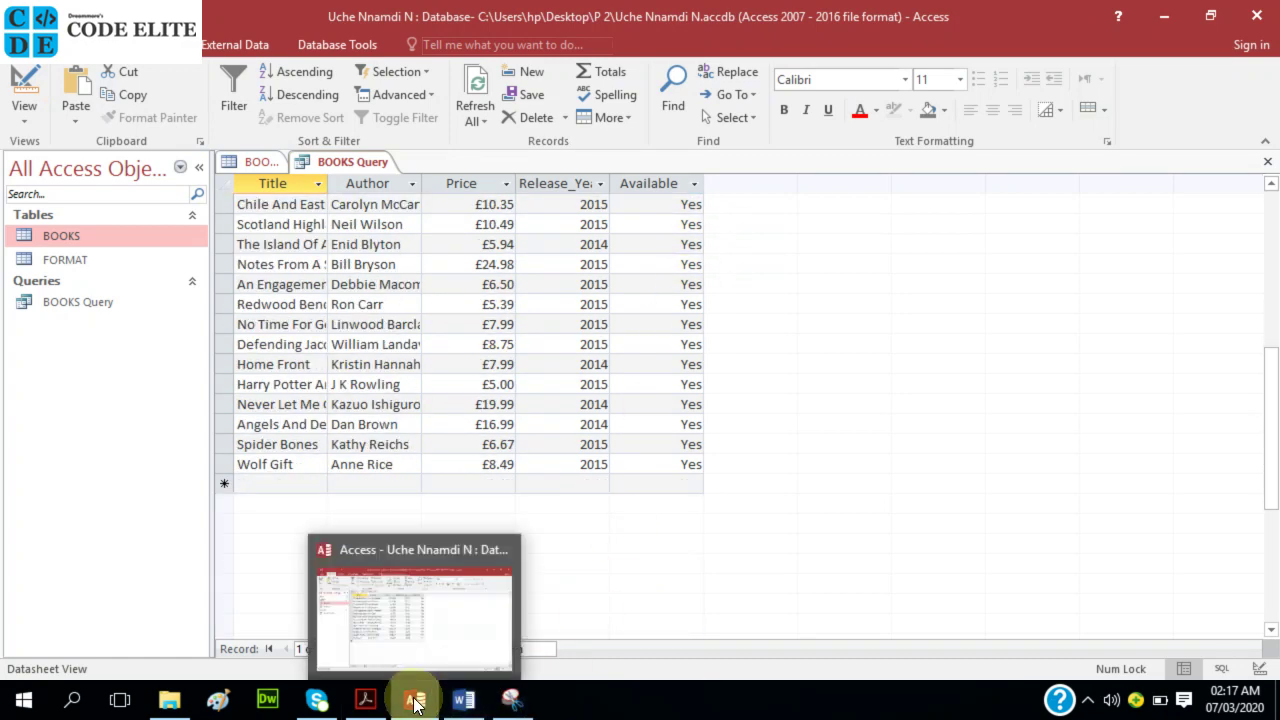
click(379, 697)
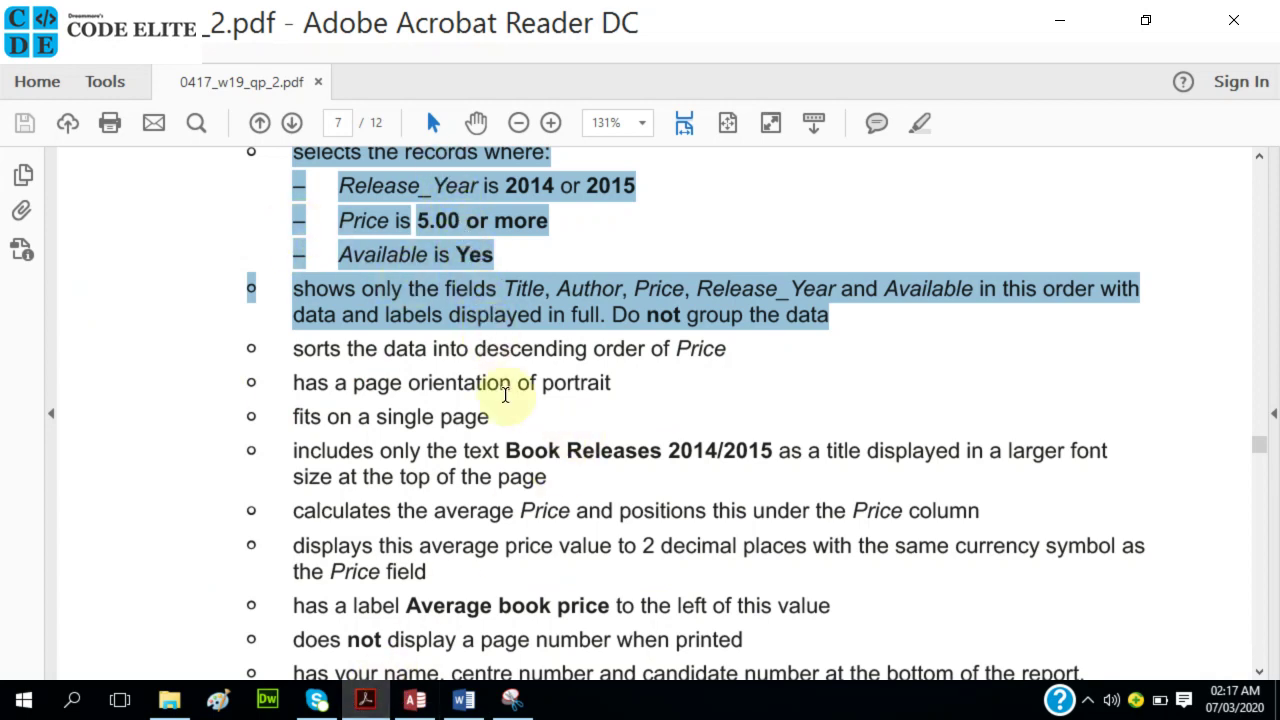
scroll(505, 396, down, 2)
scroll(505, 396, down, 1)
drag(294, 205, 1089, 534)
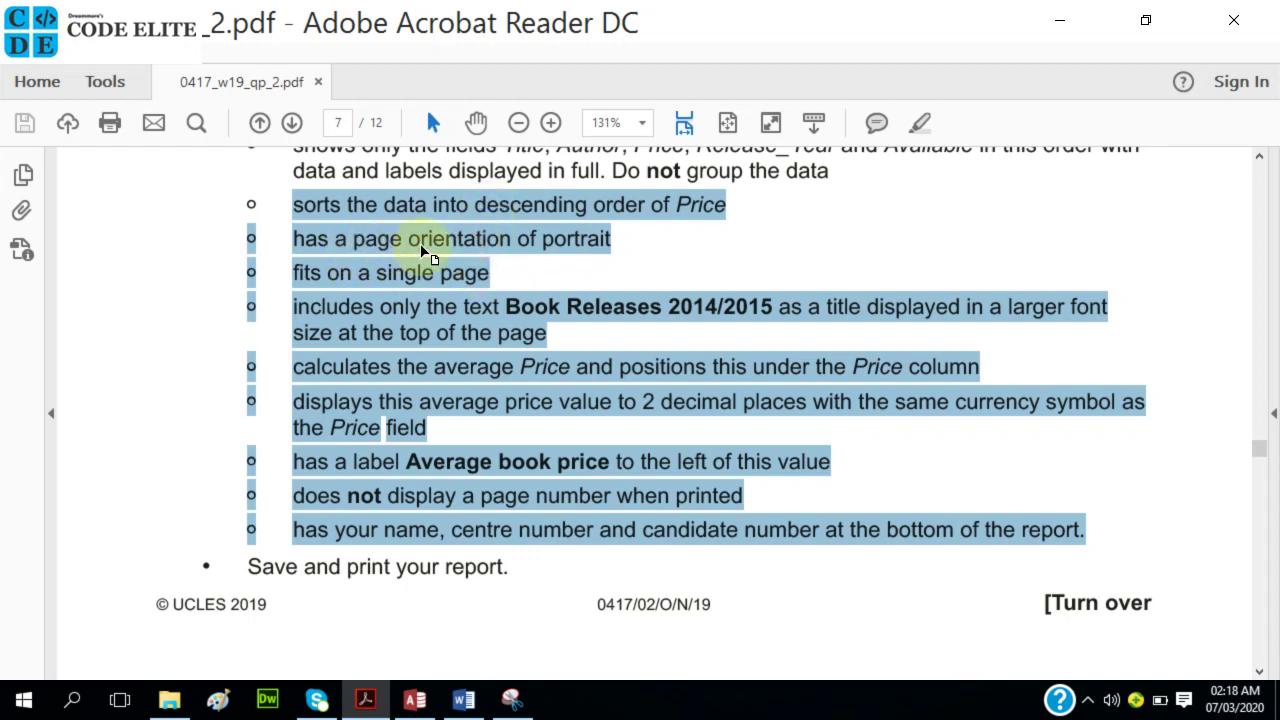
- In Access, start a Report Wizard report based on the saved BOOKS Query and include all its fields
click(414, 699)
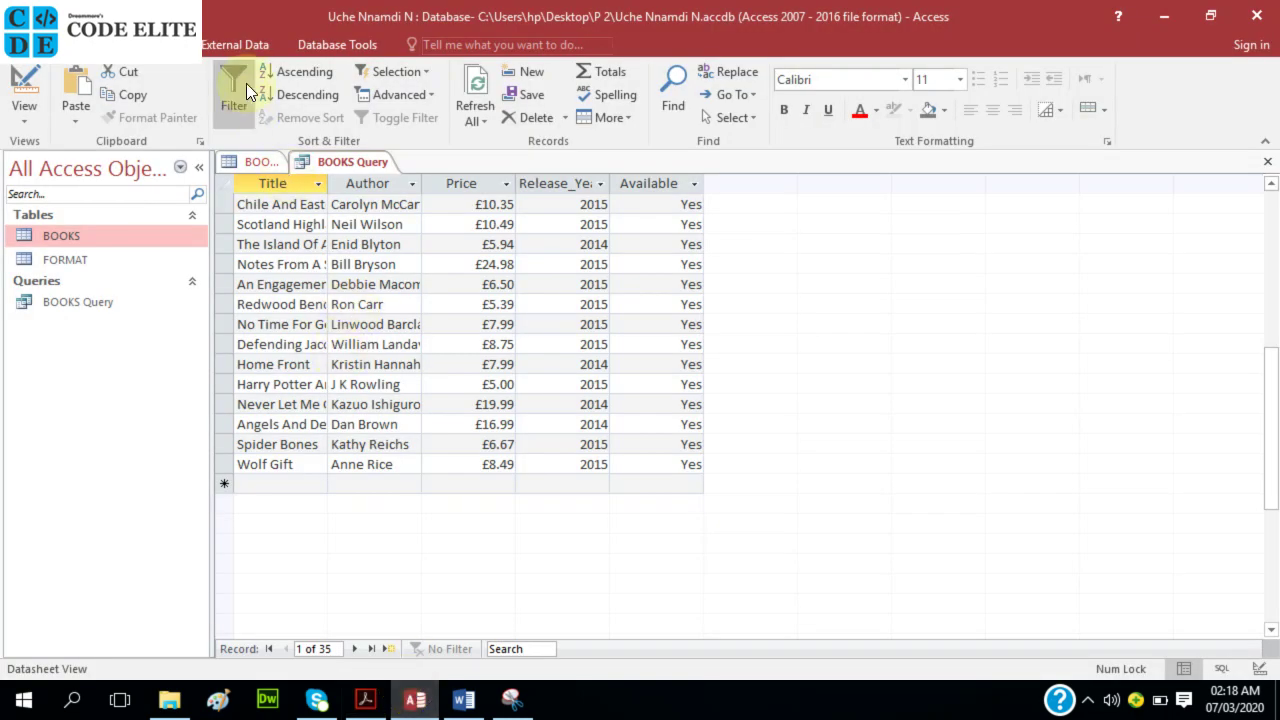
click(168, 44)
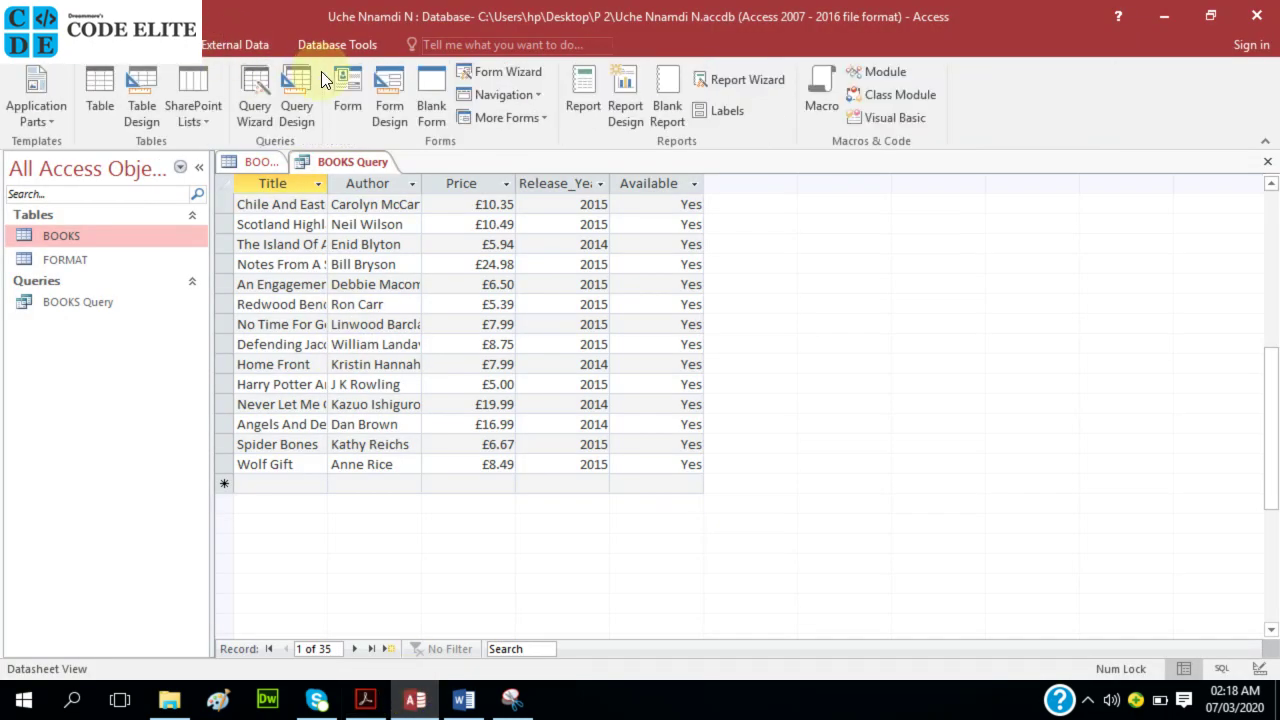
click(734, 81)
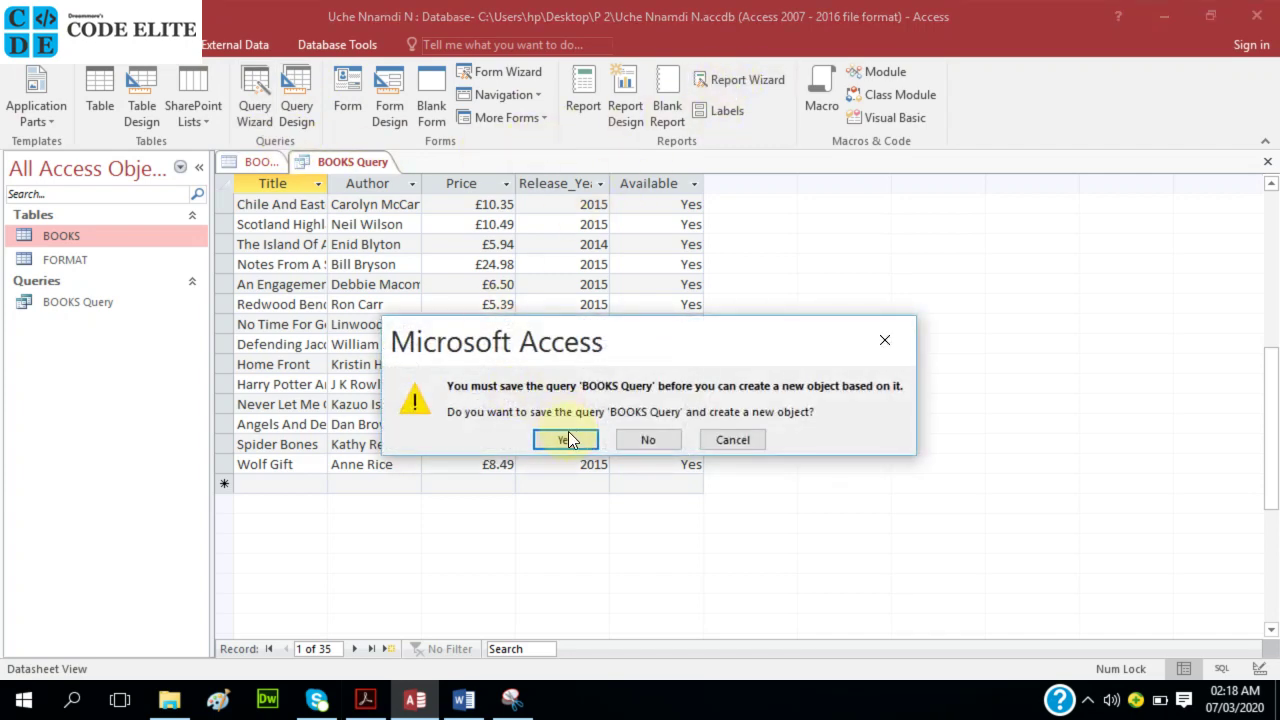
click(566, 440)
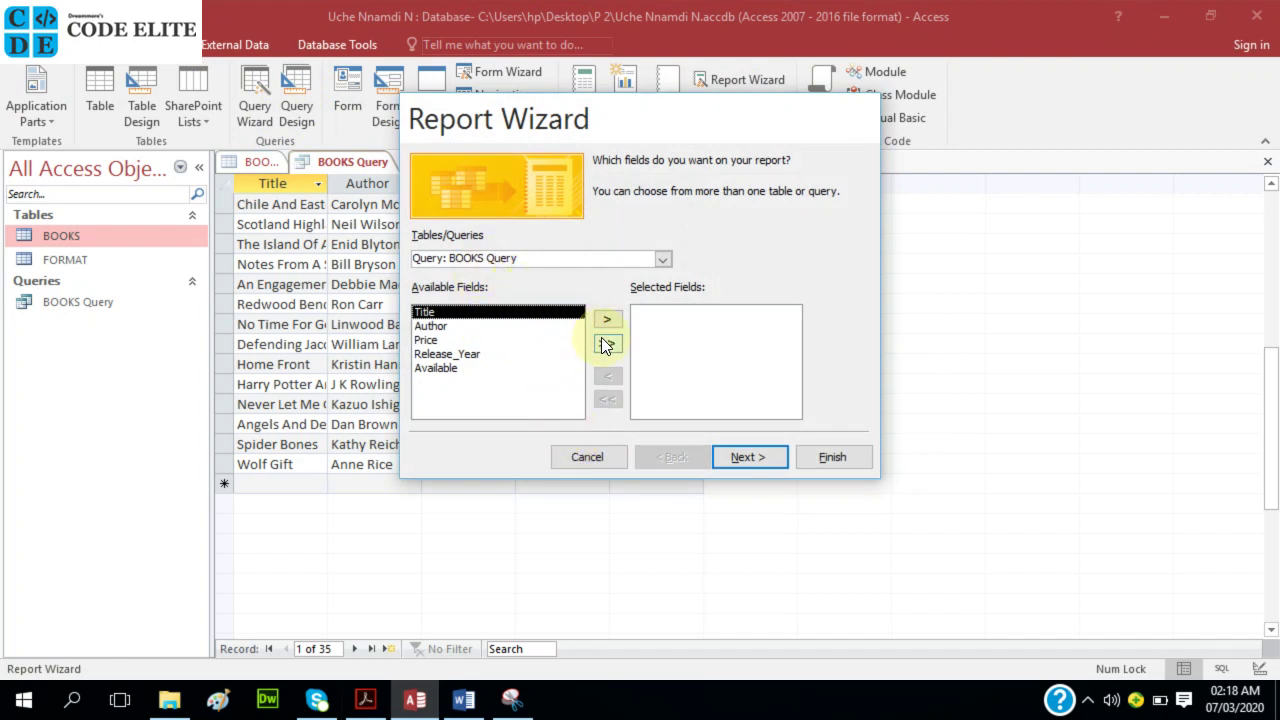
click(606, 344)
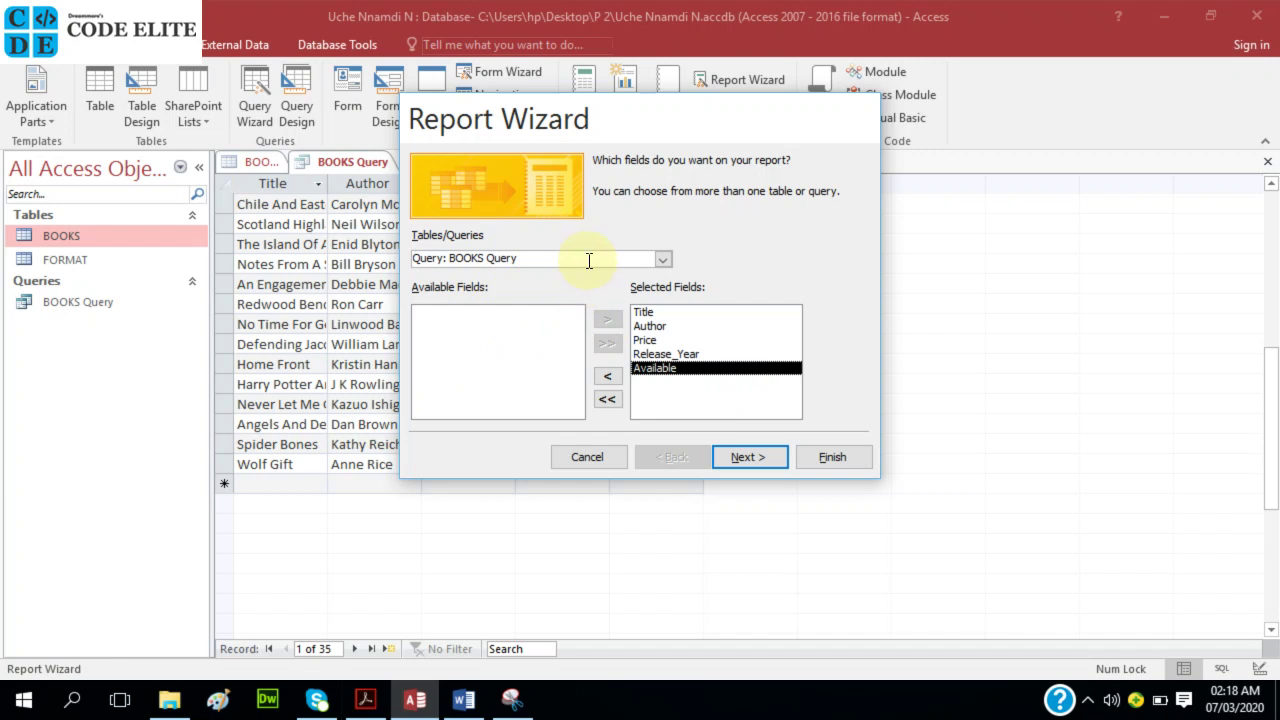
click(662, 259)
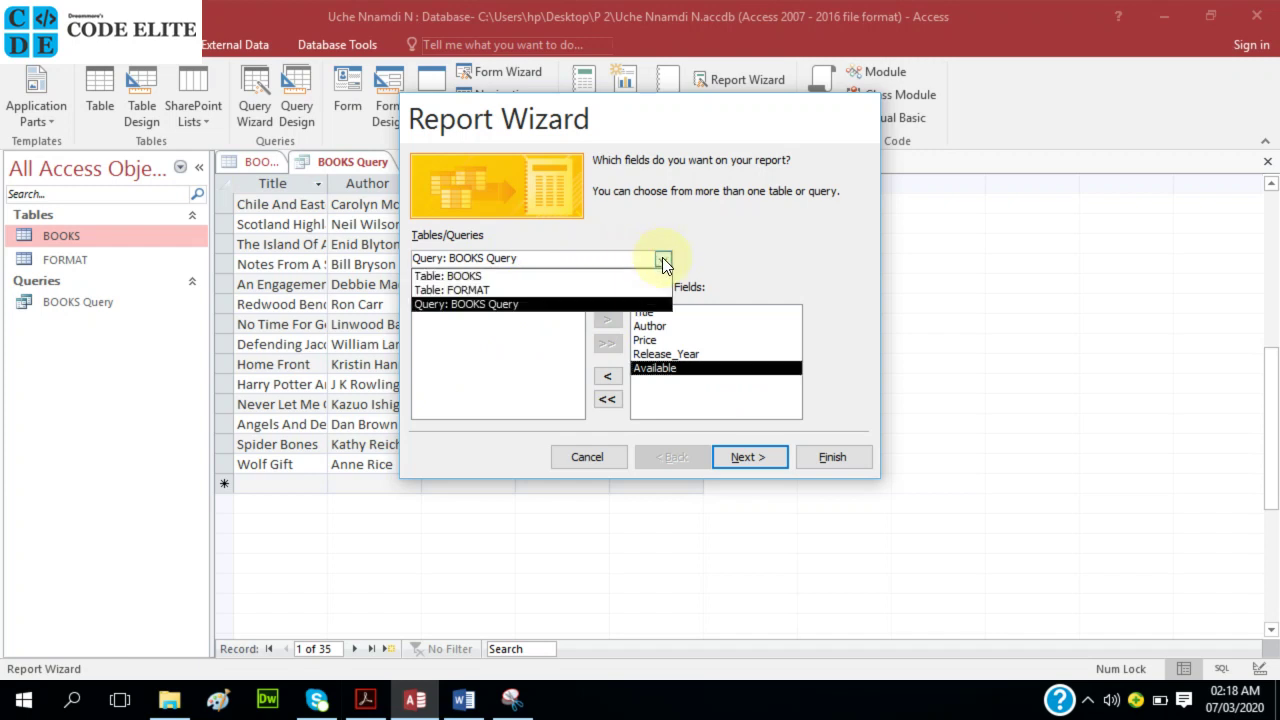
click(663, 260)
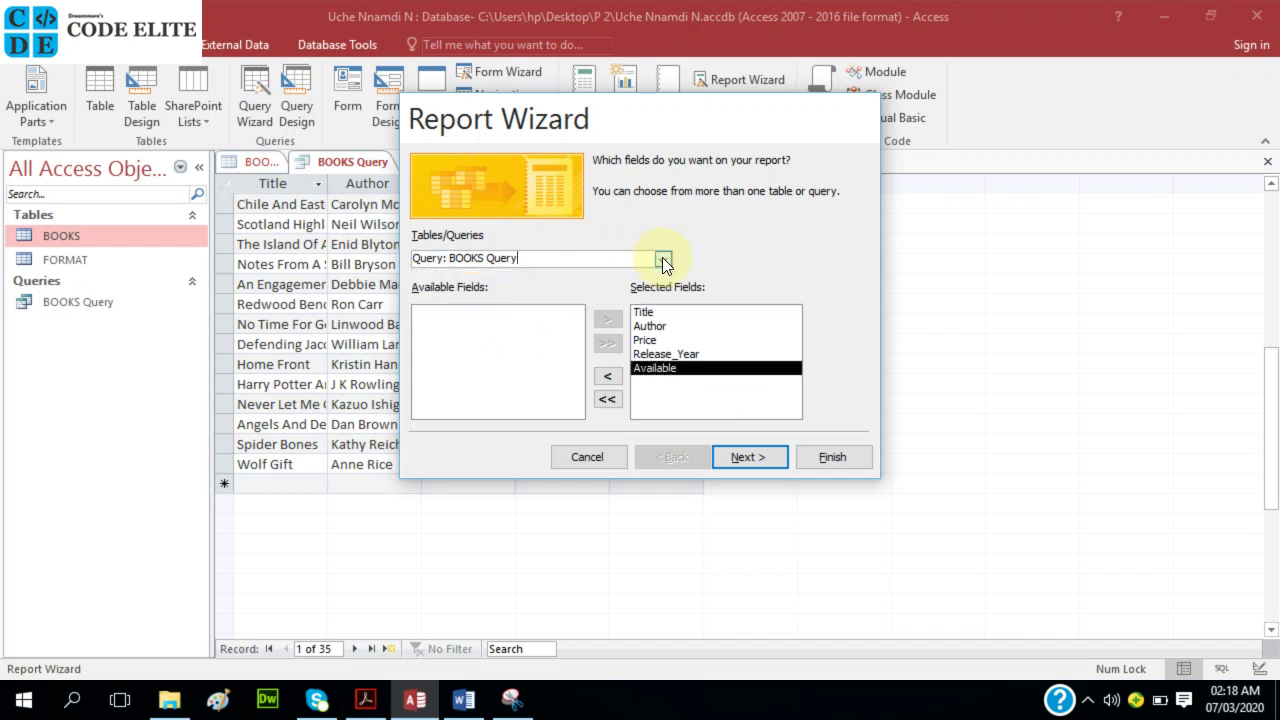
- Accept no grouping, no sort order, and a Tabular layout in Portrait orientation with fields adjusted to fit the page
click(750, 456)
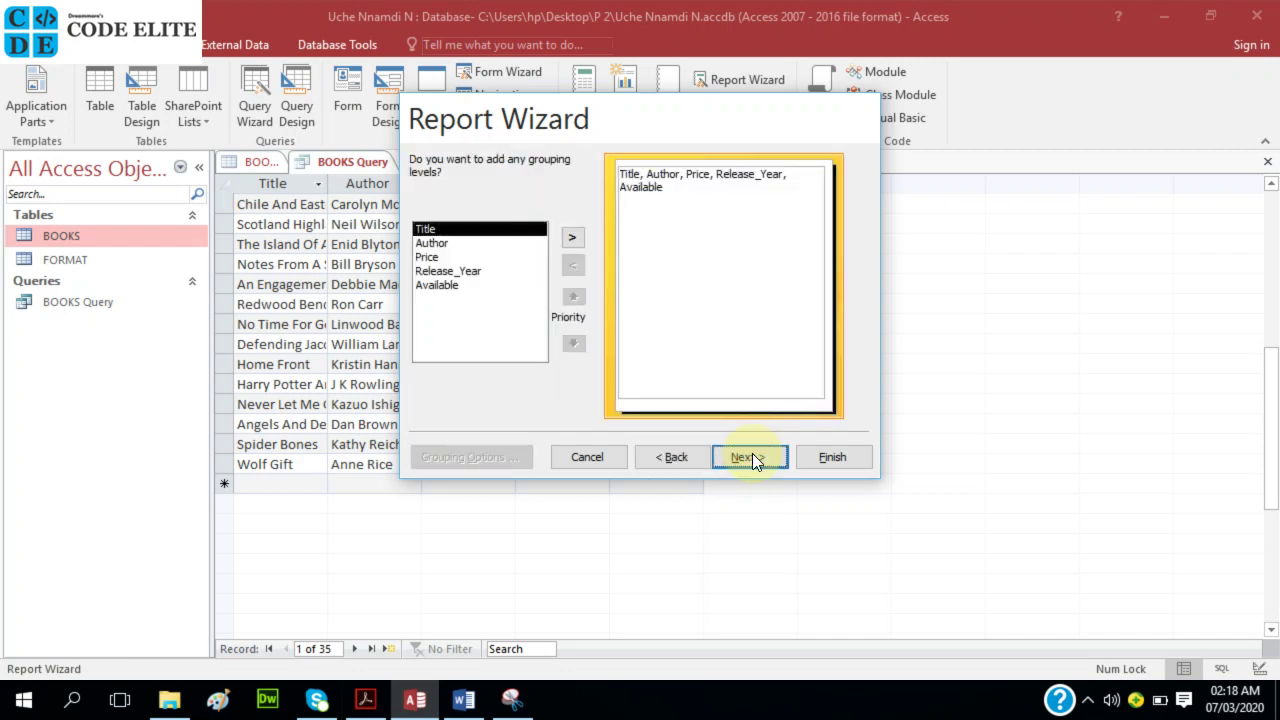
click(750, 456)
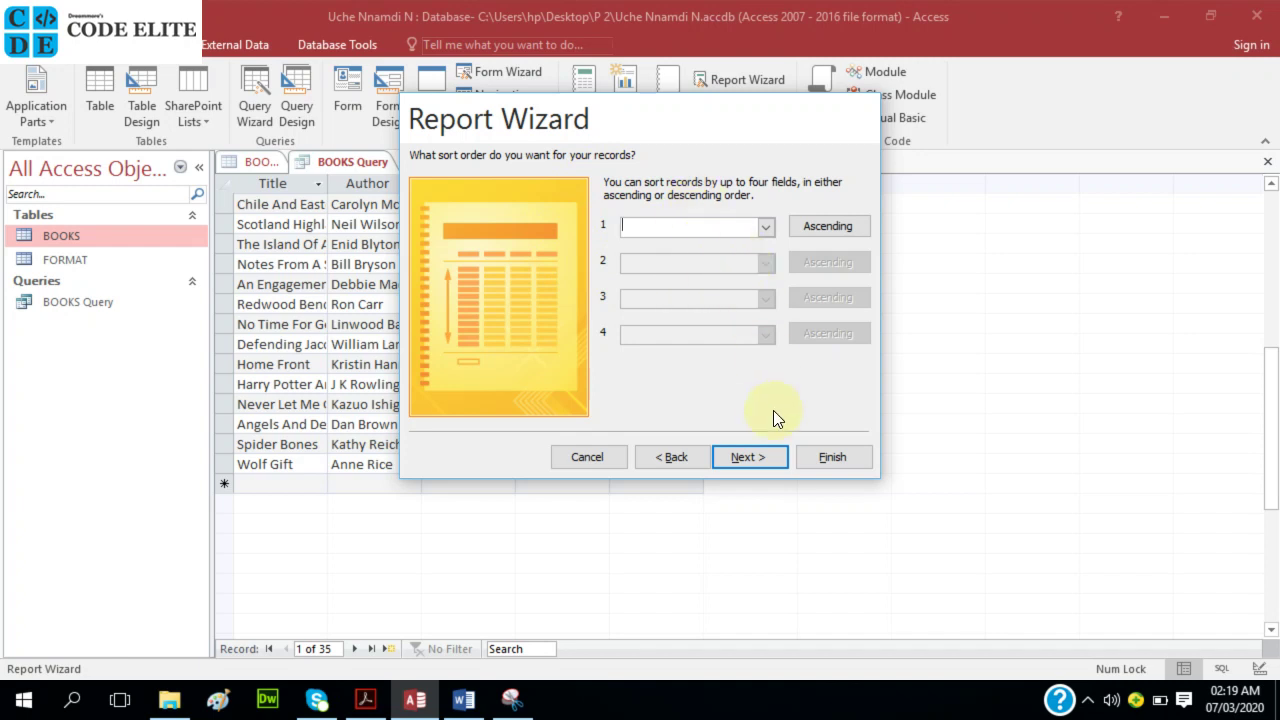
click(759, 448)
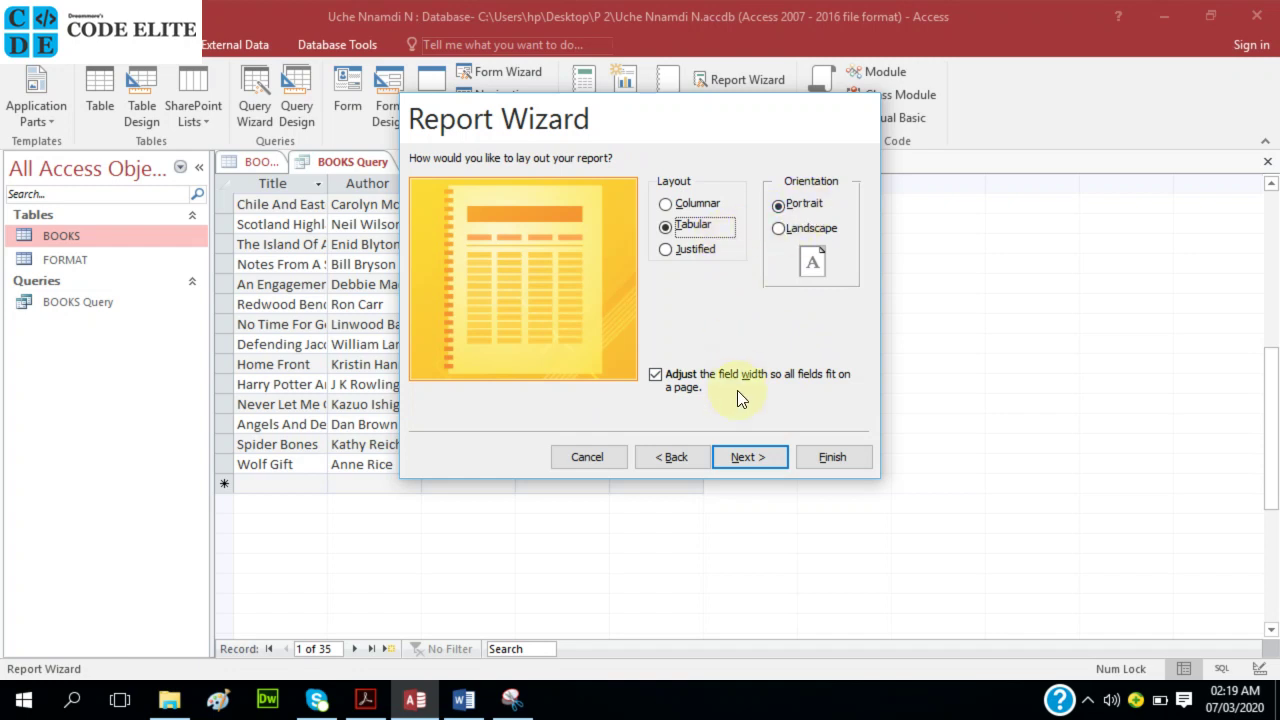
click(745, 456)
click(692, 457)
click(765, 449)
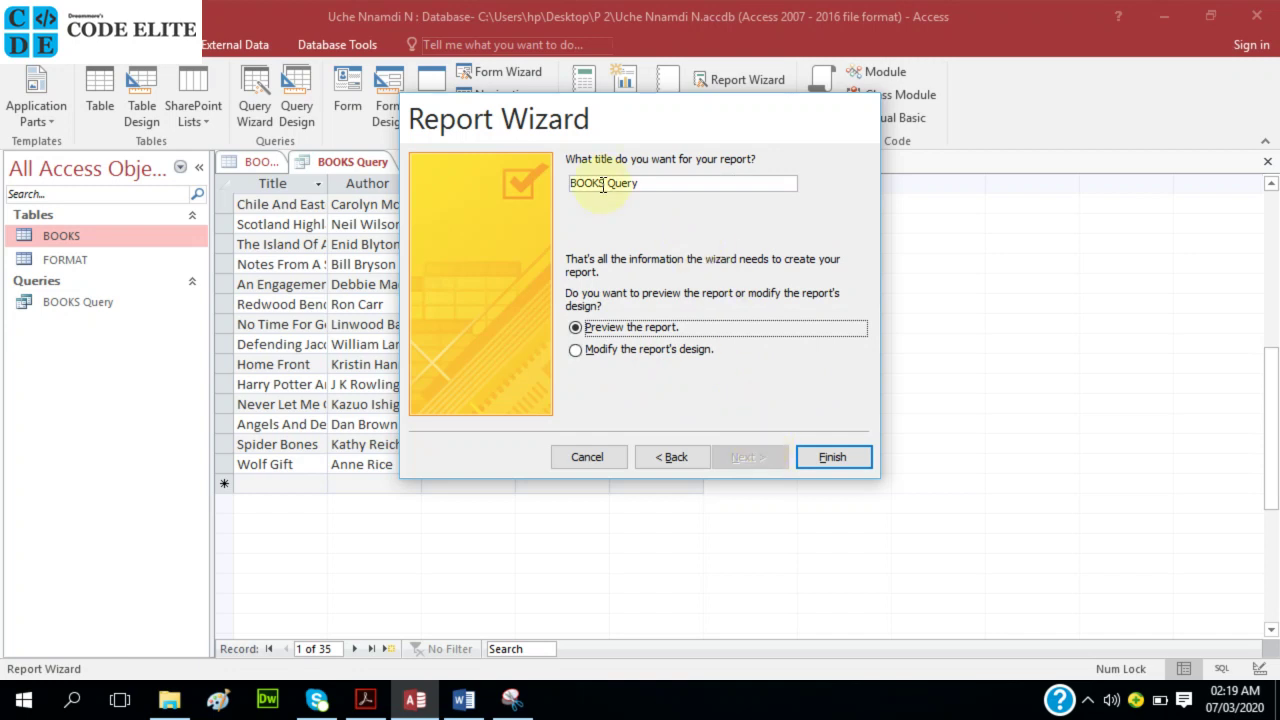
- Title the report BOOKS Report and generate it with the preview option
drag(640, 184, 607, 185)
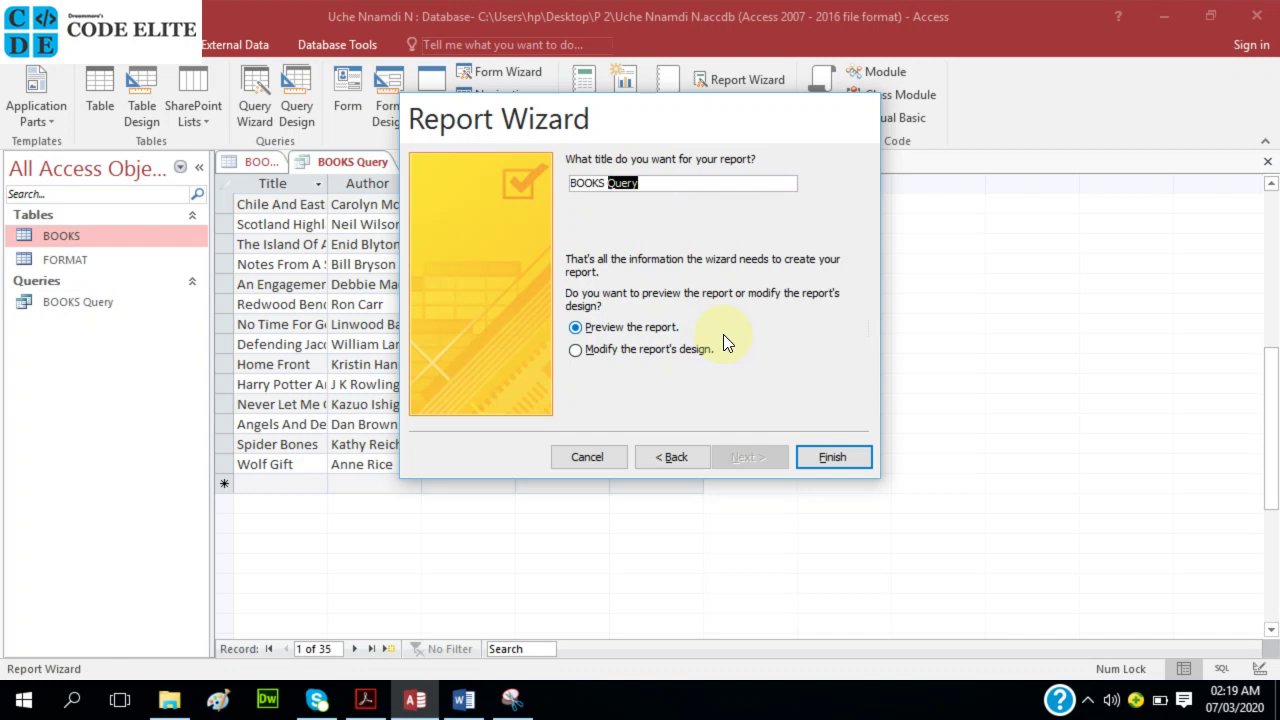
text(Report)
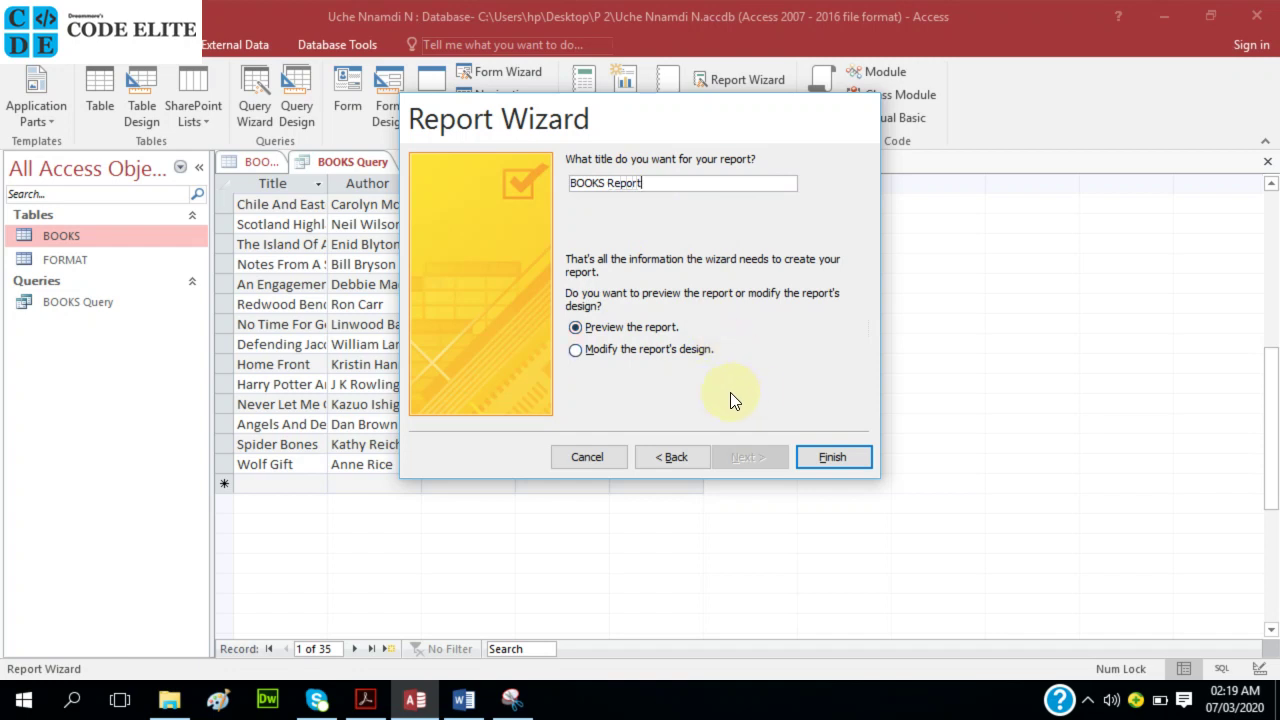
click(823, 463)
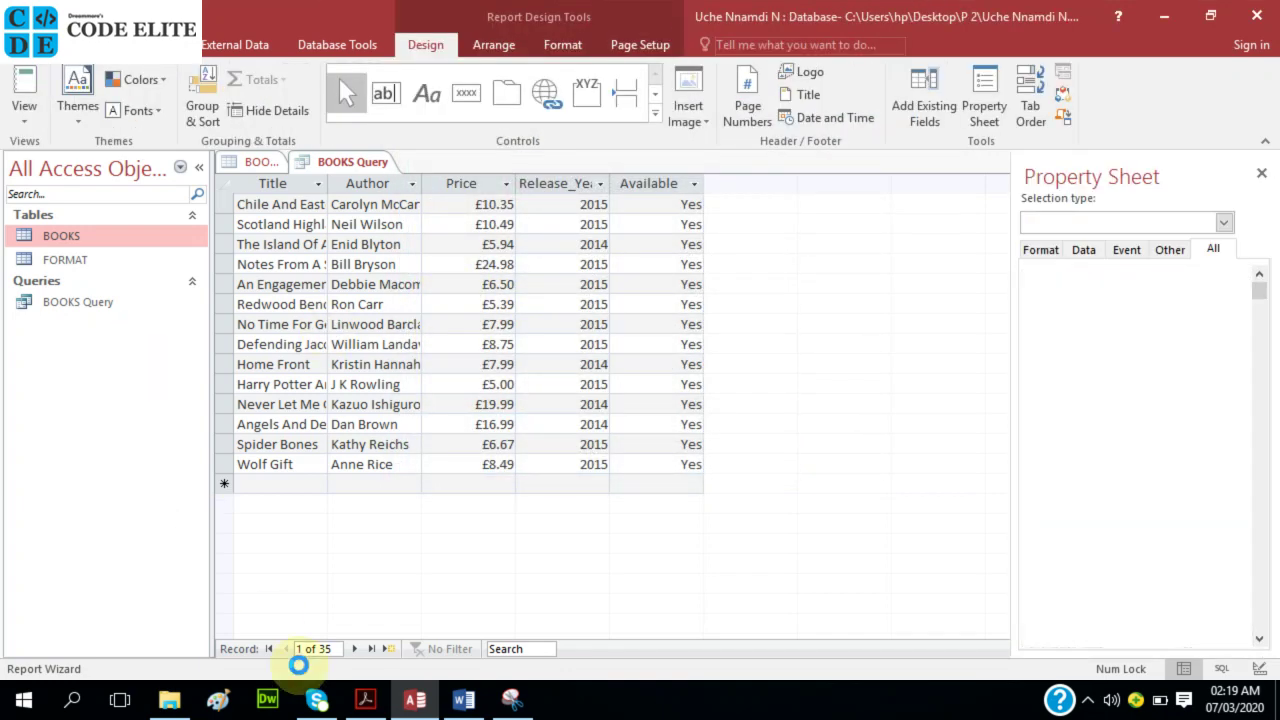
- Check the report requirements in the exam paper PDF again and examine the BOOKS Report print preview in Access
mouse_move(367, 706)
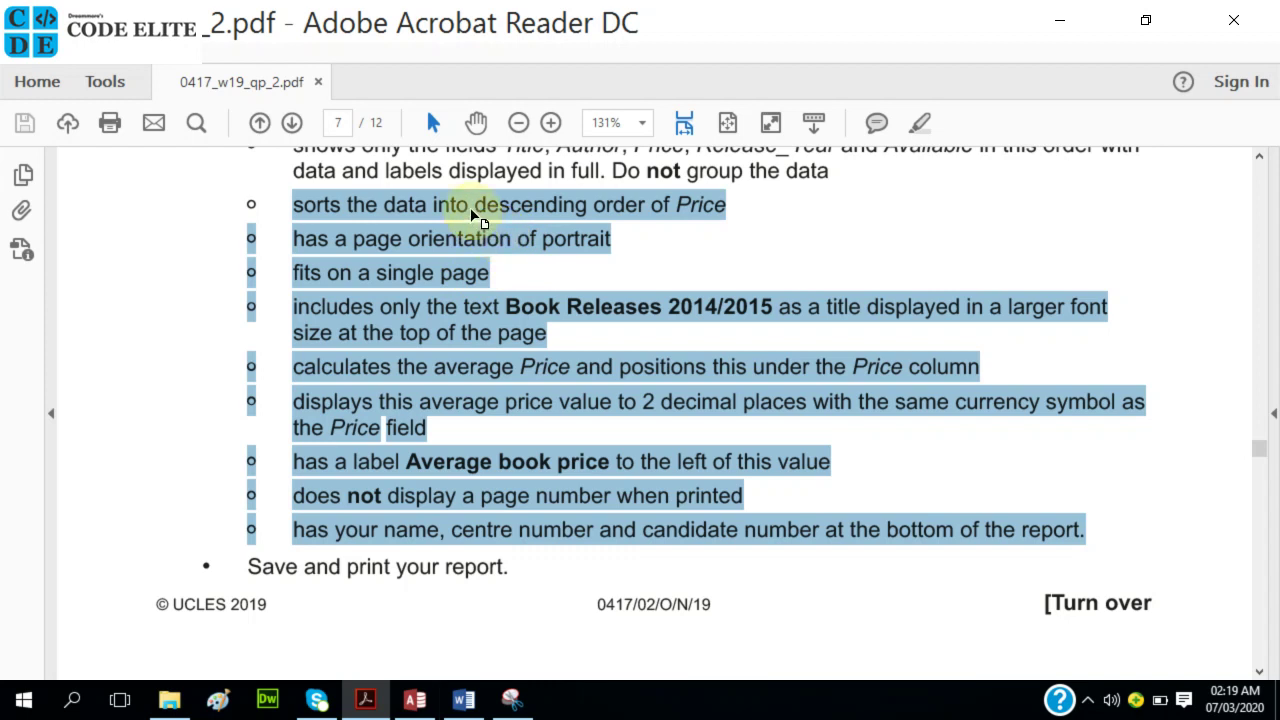
mouse_move(410, 705)
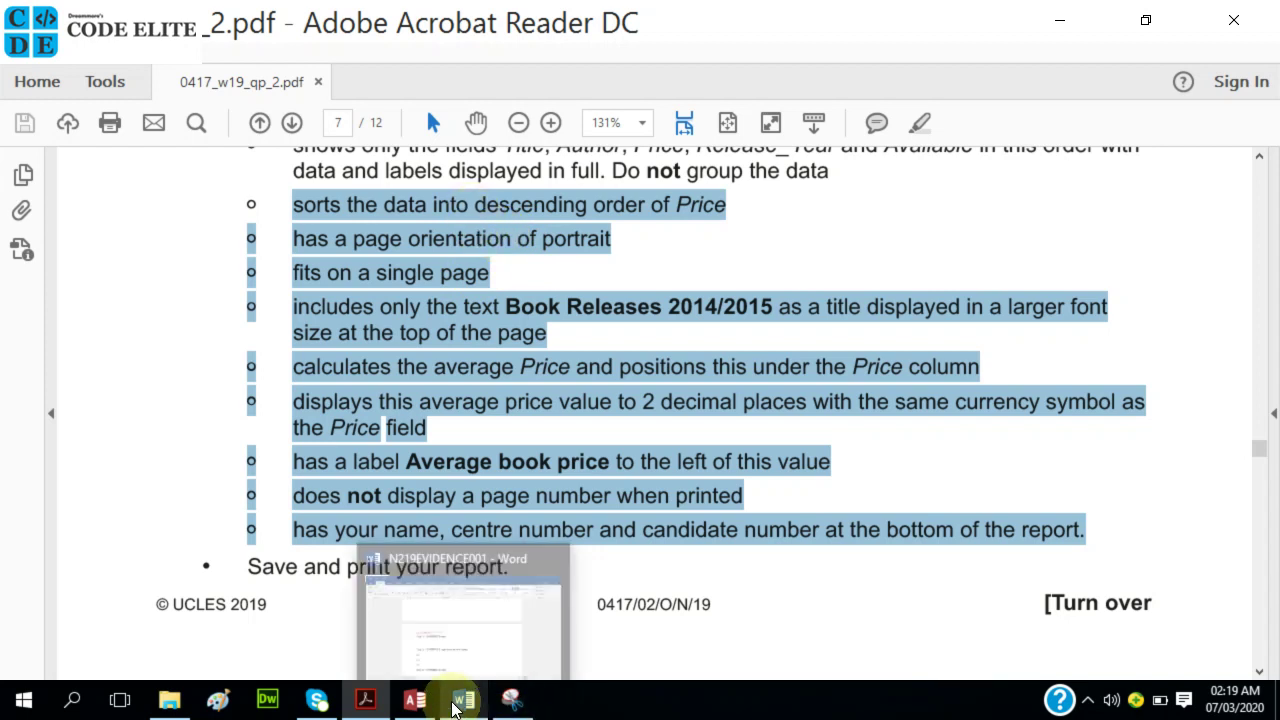
click(440, 615)
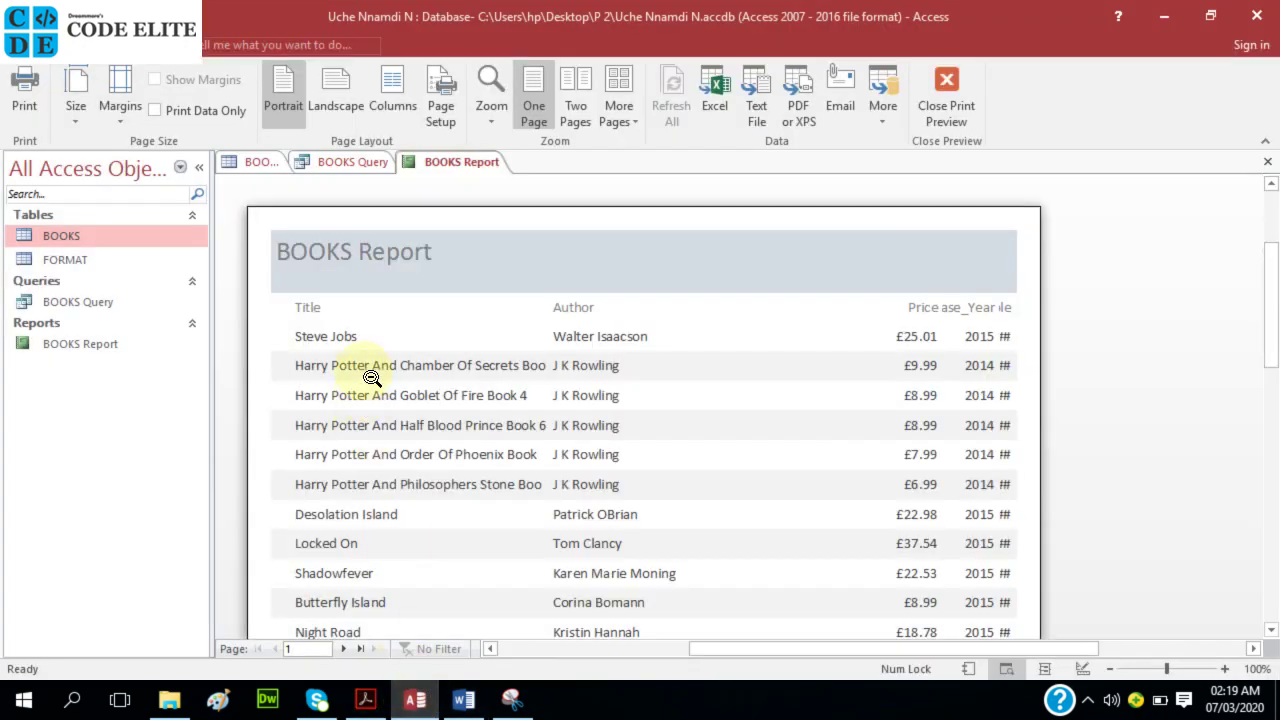
scroll(837, 423, down, 3)
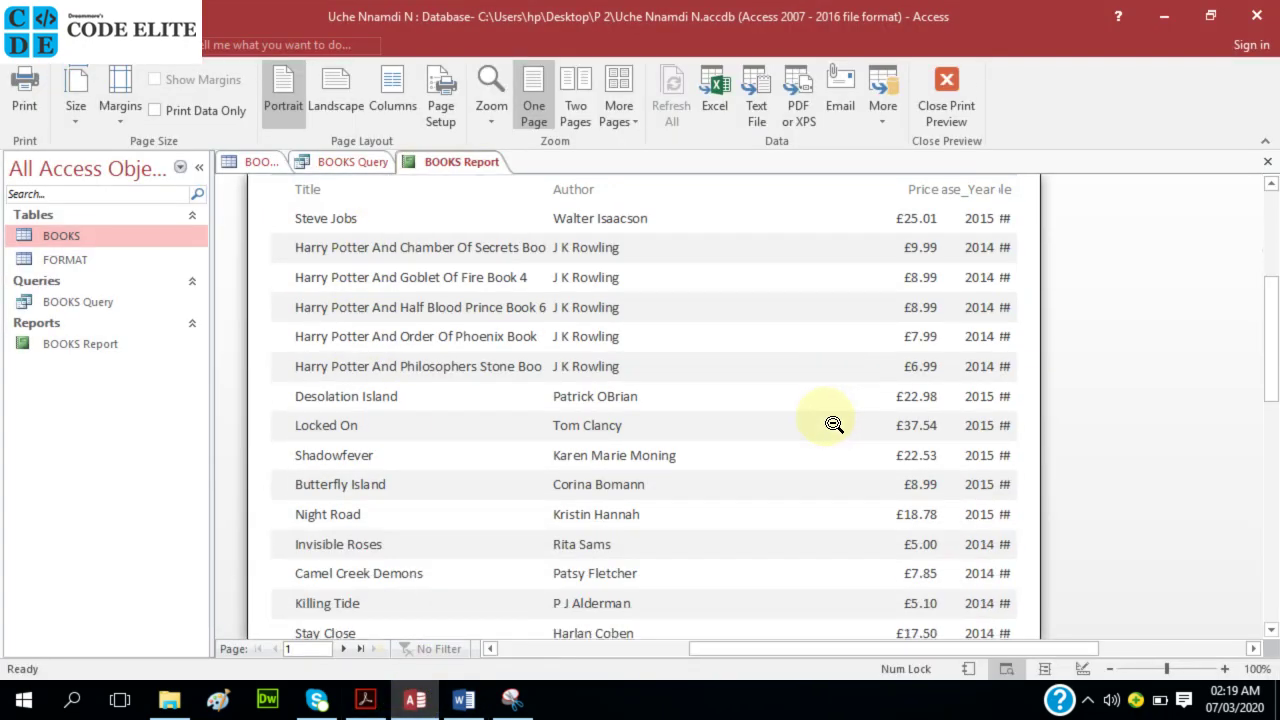
scroll(525, 389, down, 9)
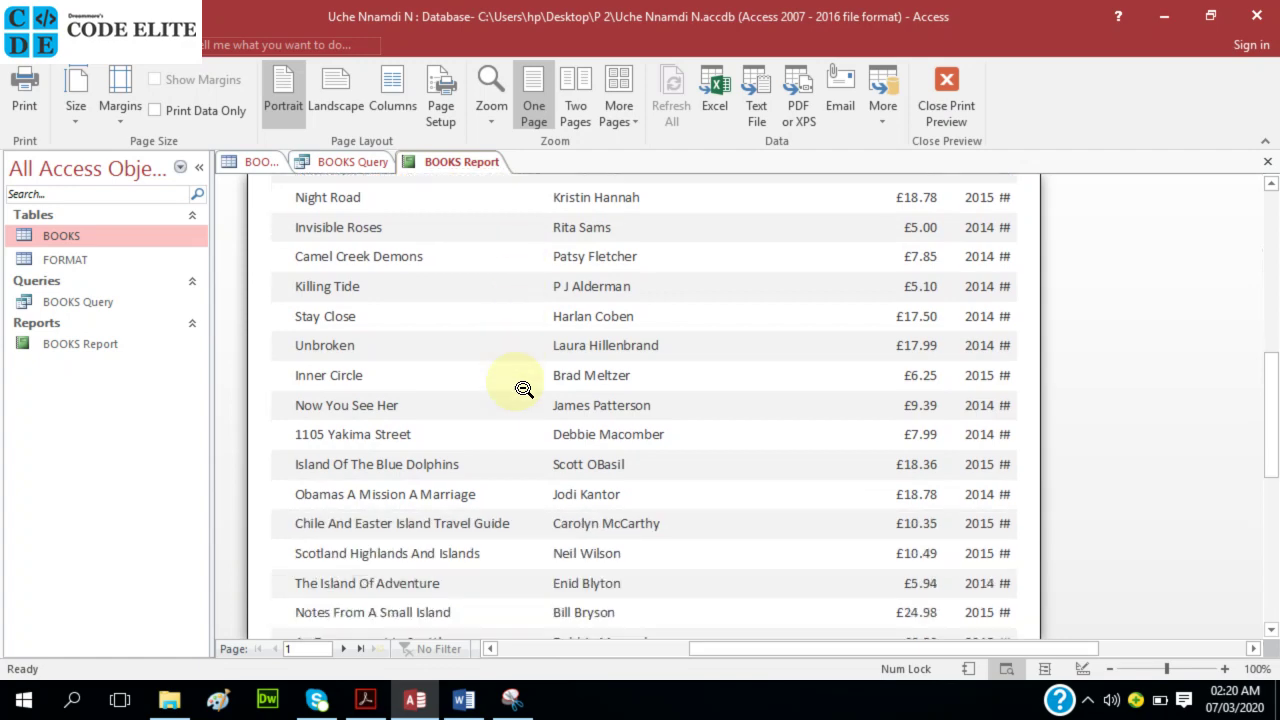
scroll(524, 388, up, 12)
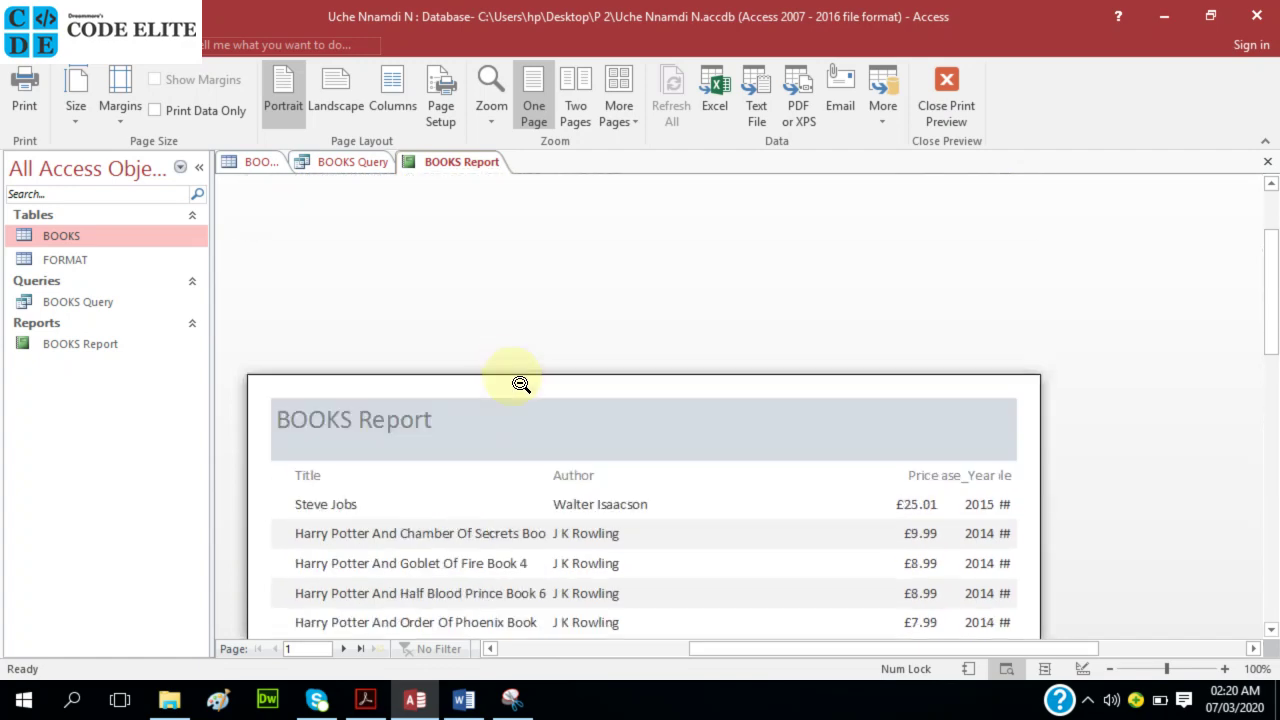
scroll(504, 368, down, 2)
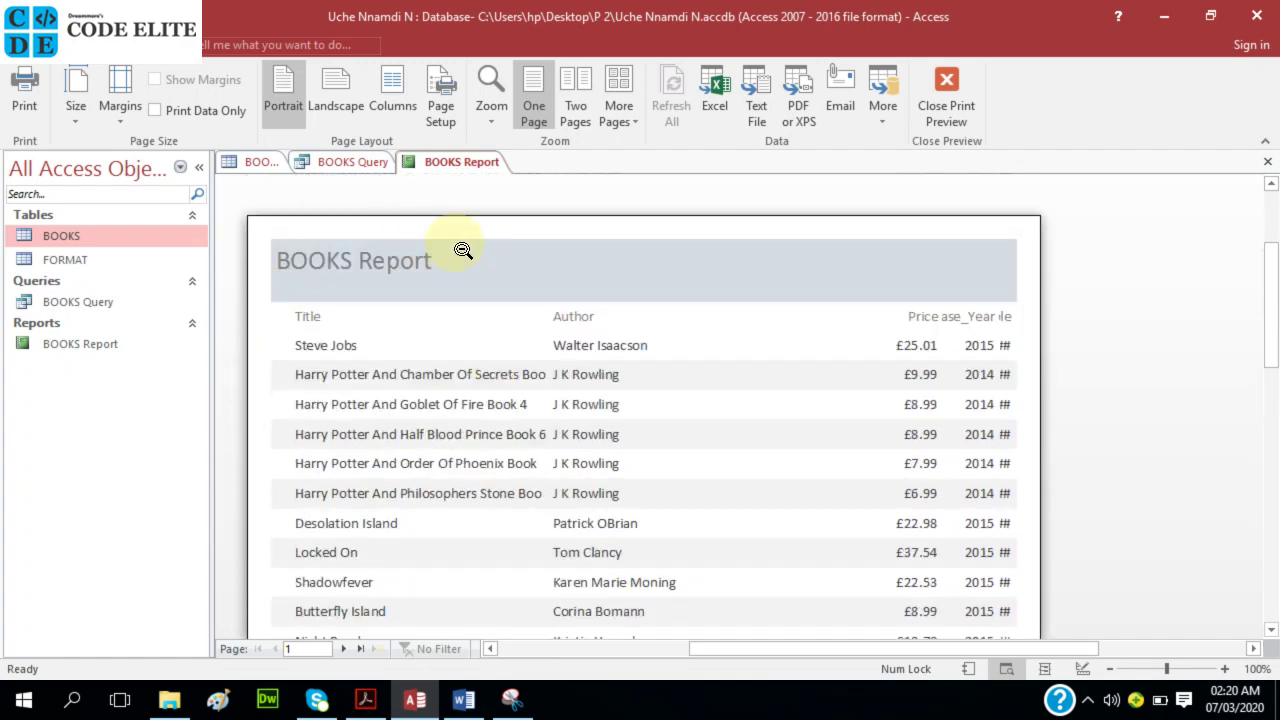
- In Layout View, move the Price and Release_Year columns with their headings closer to the Author column
right_click(451, 160)
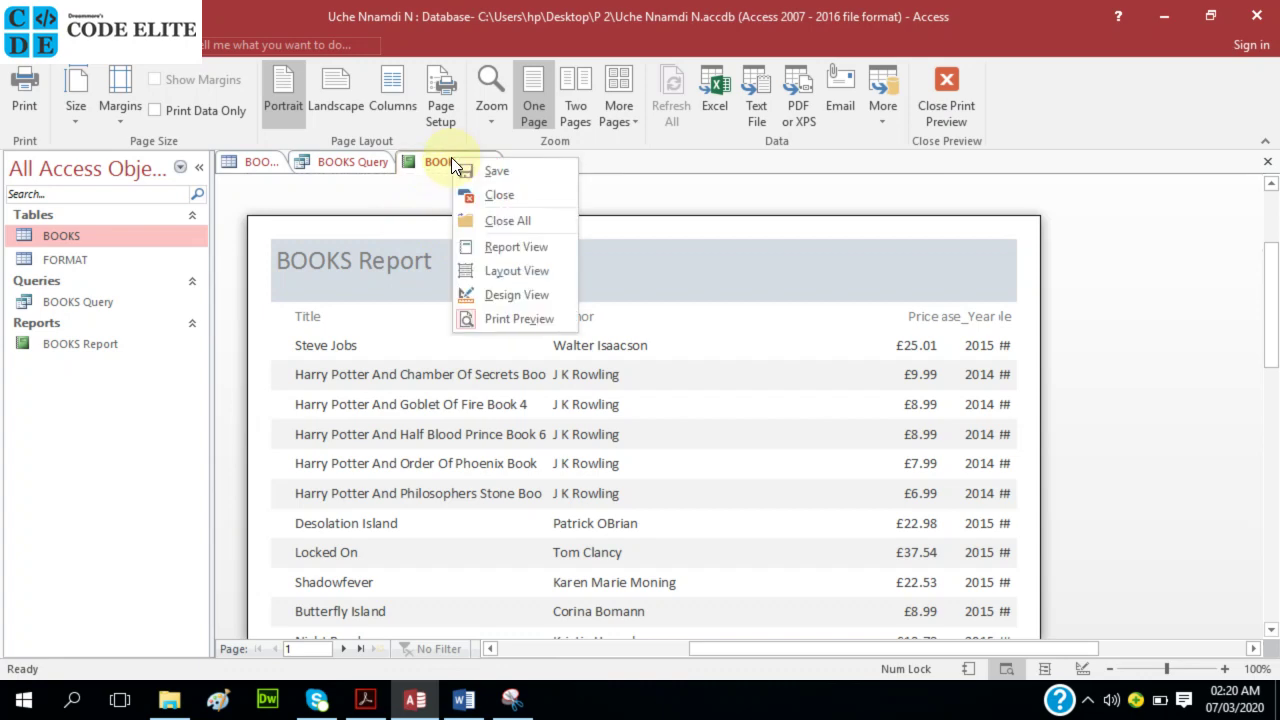
click(518, 272)
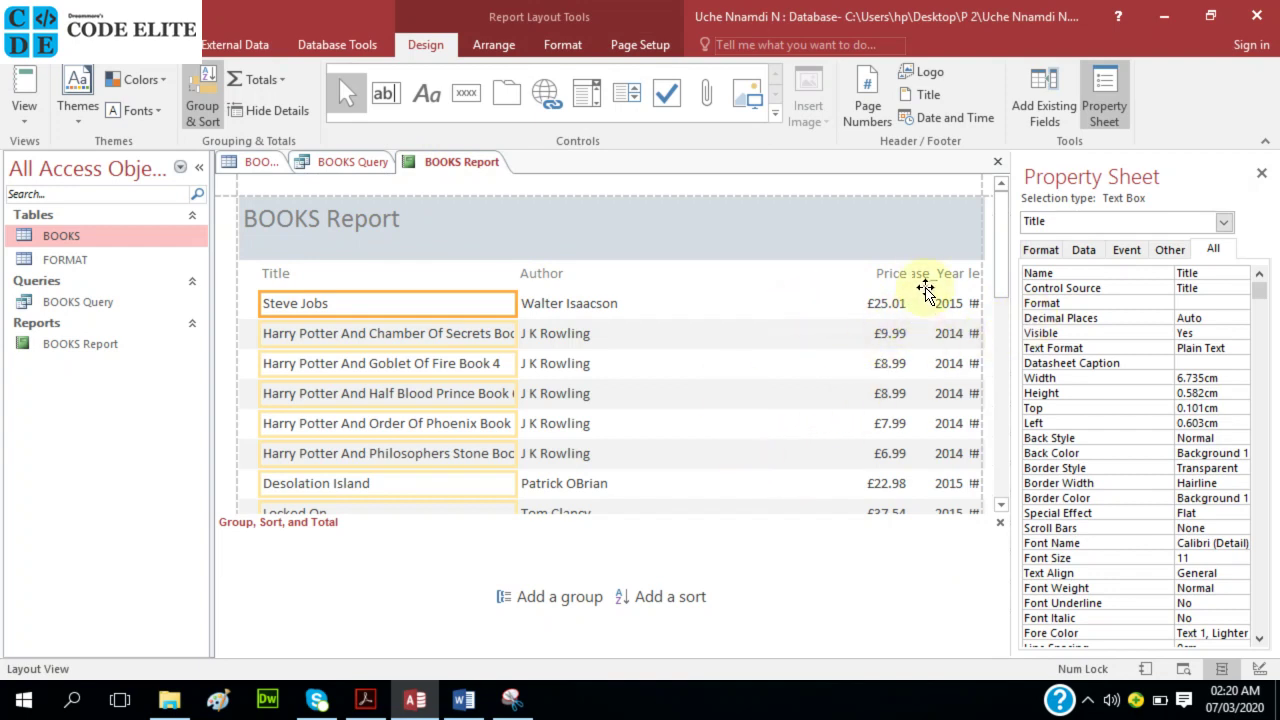
click(892, 276)
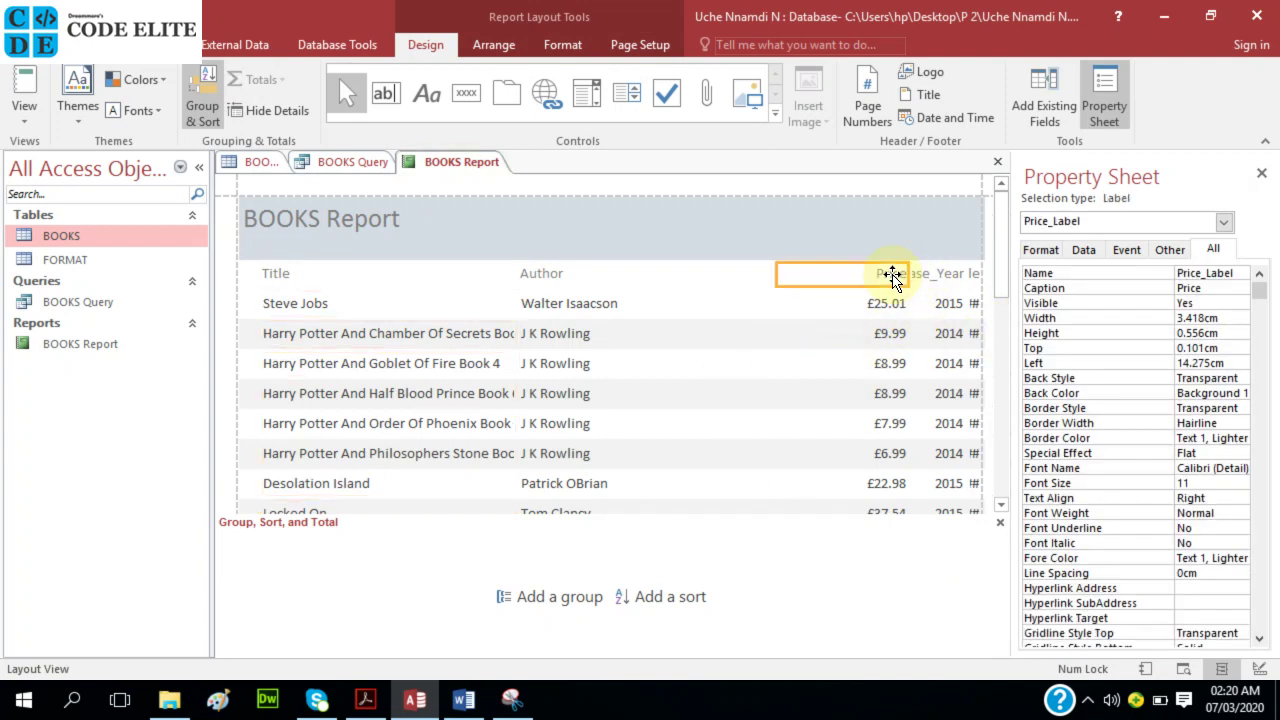
click(971, 274)
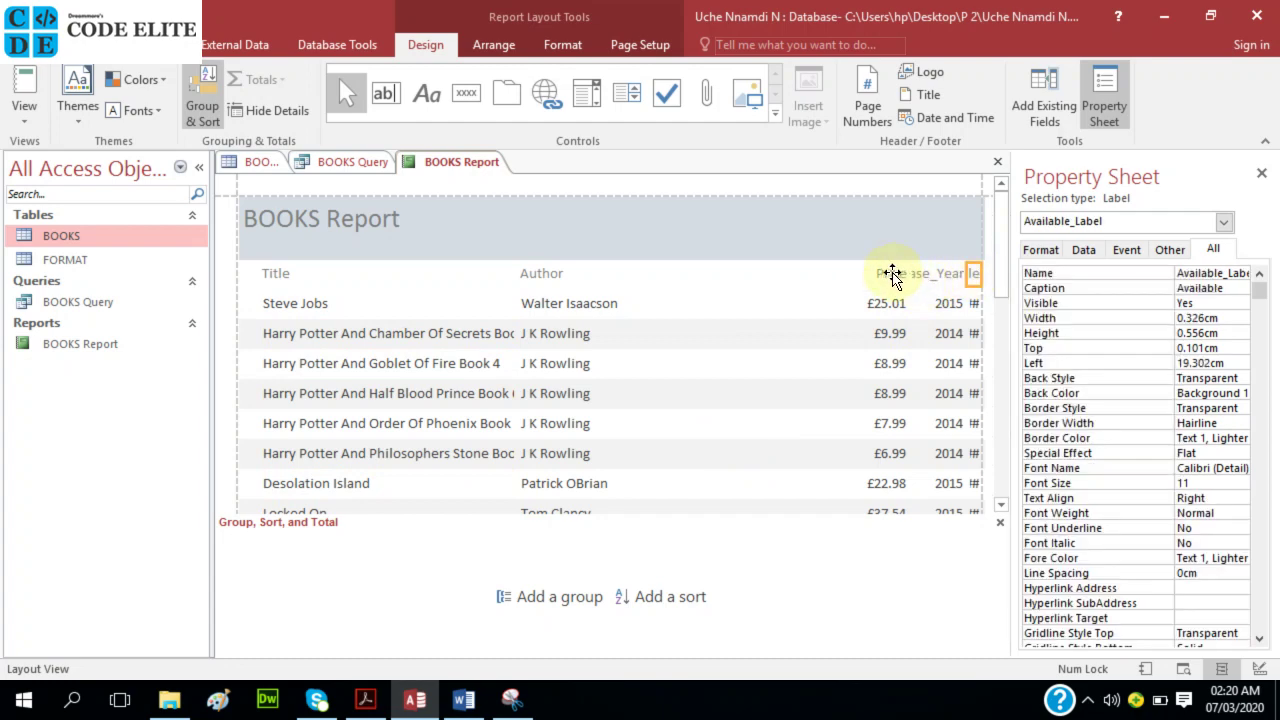
click(893, 276)
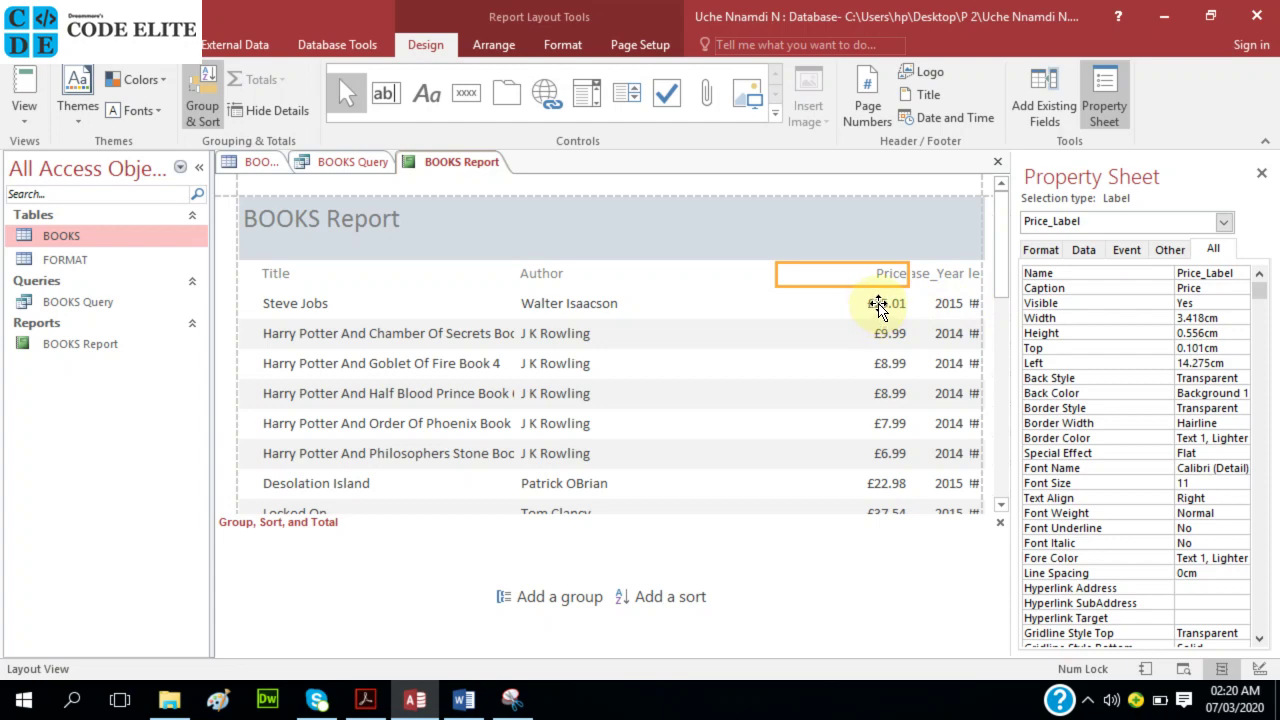
shift+click(879, 305)
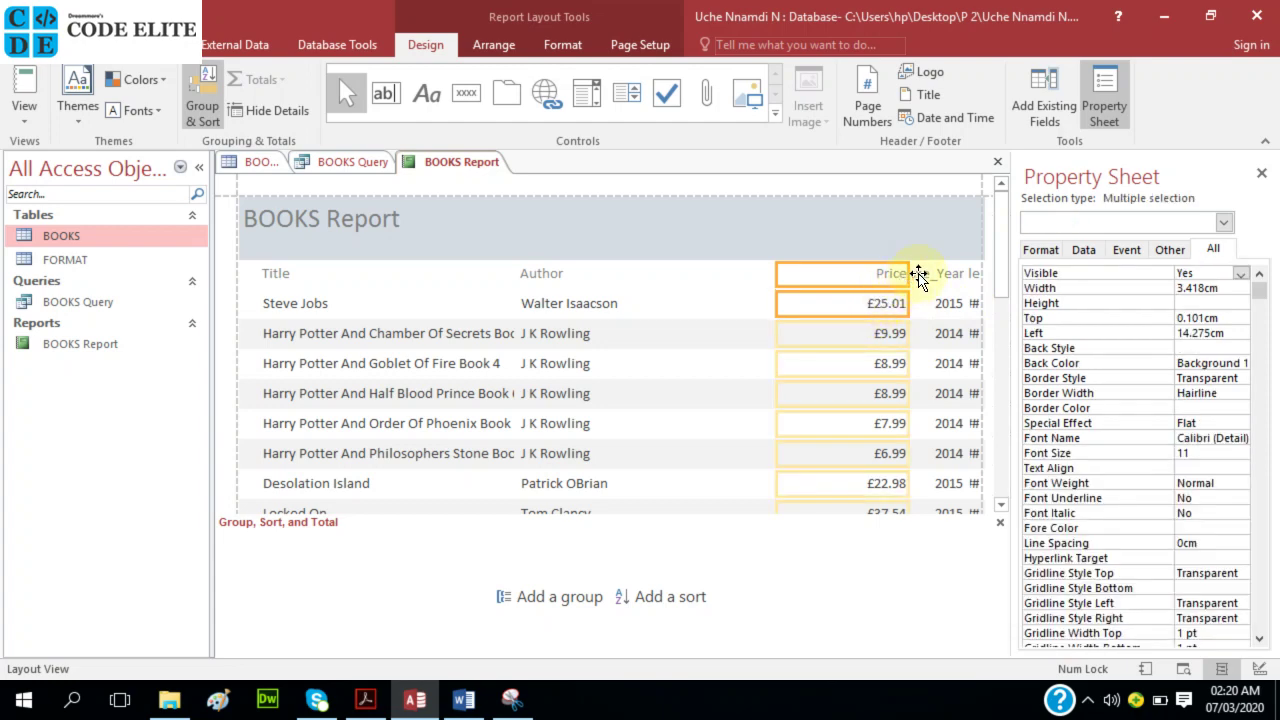
shift+click(920, 274)
shift+click(933, 305)
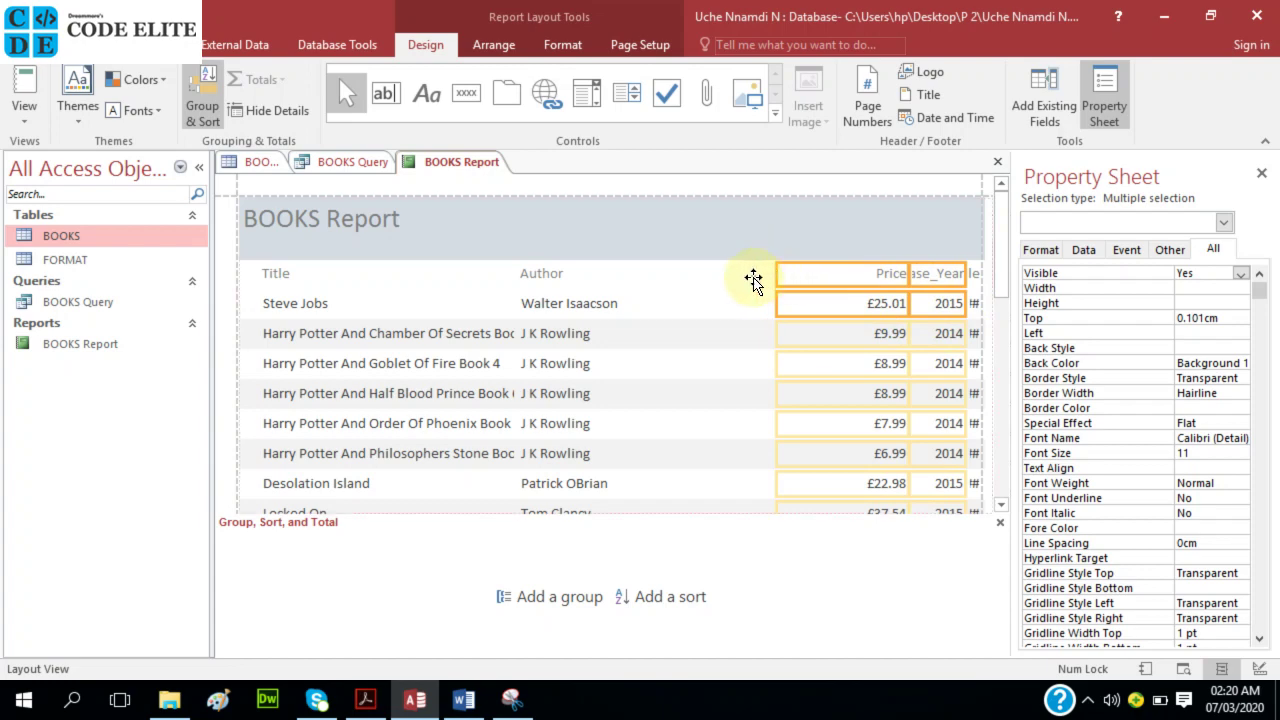
drag(753, 280, 700, 271)
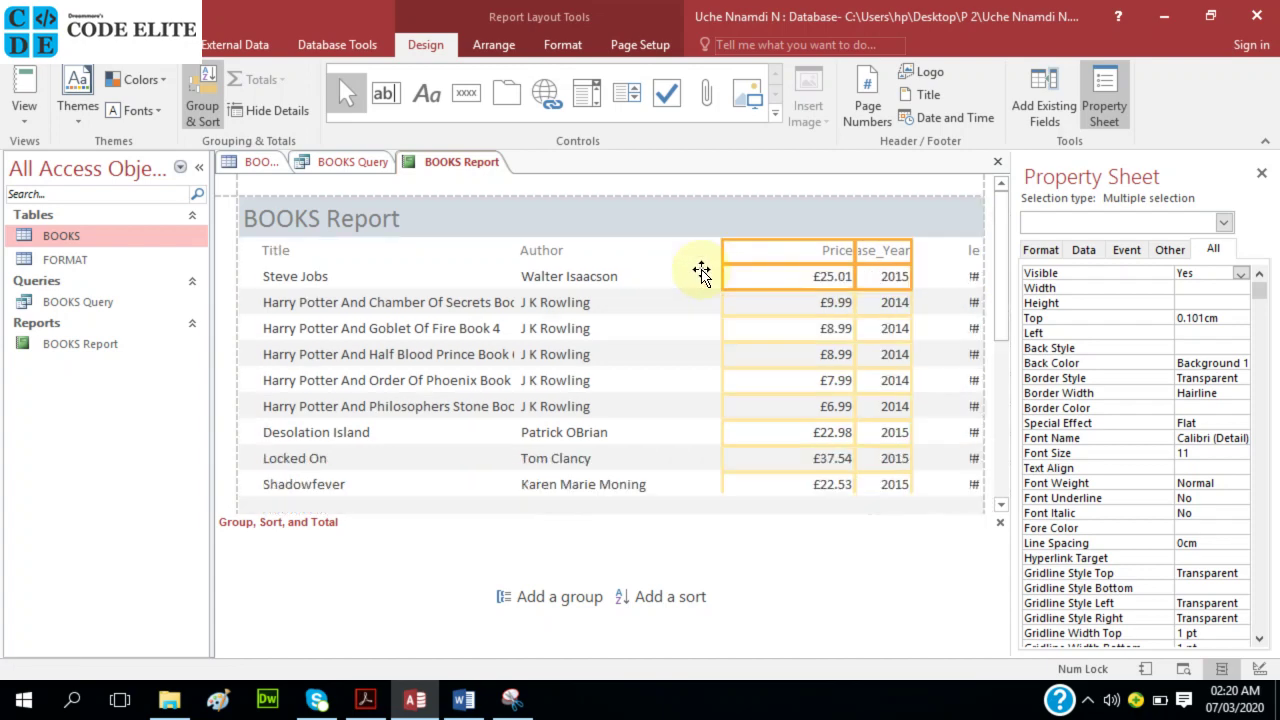
click(958, 250)
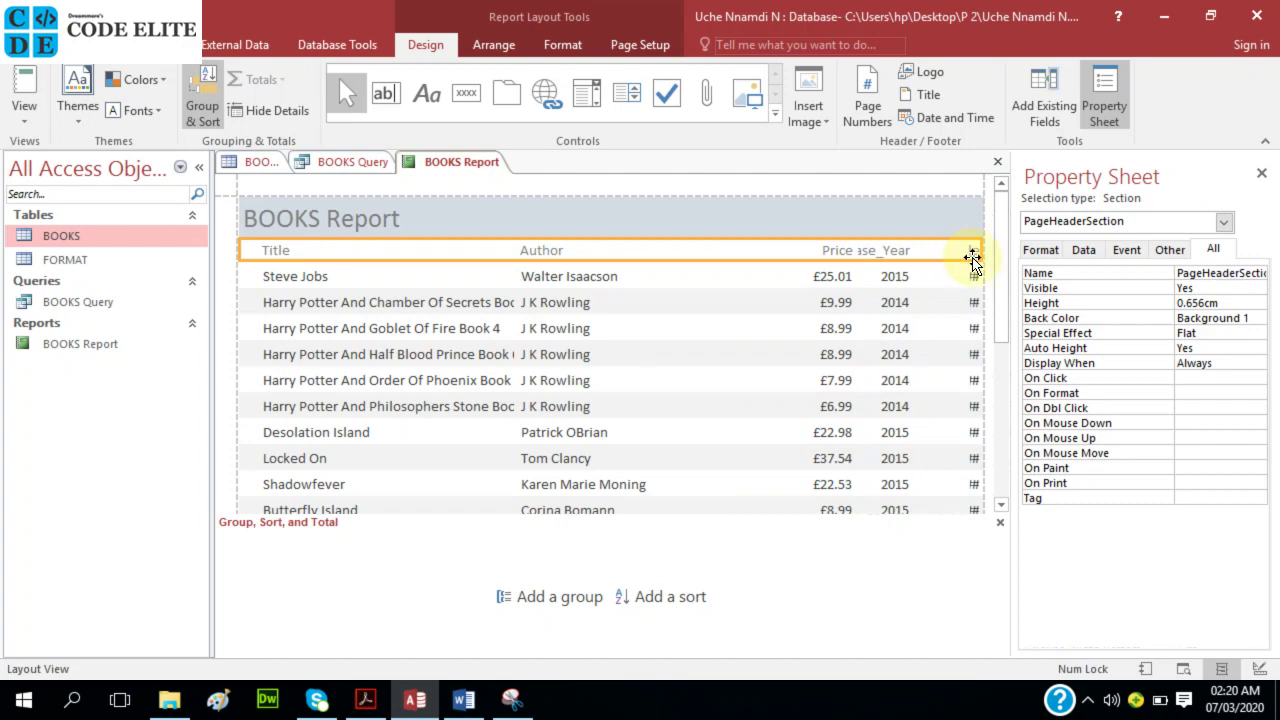
- Widen the Available heading and its data column, the latter to about 1.15 cm, so both display in full
click(975, 272)
click(972, 252)
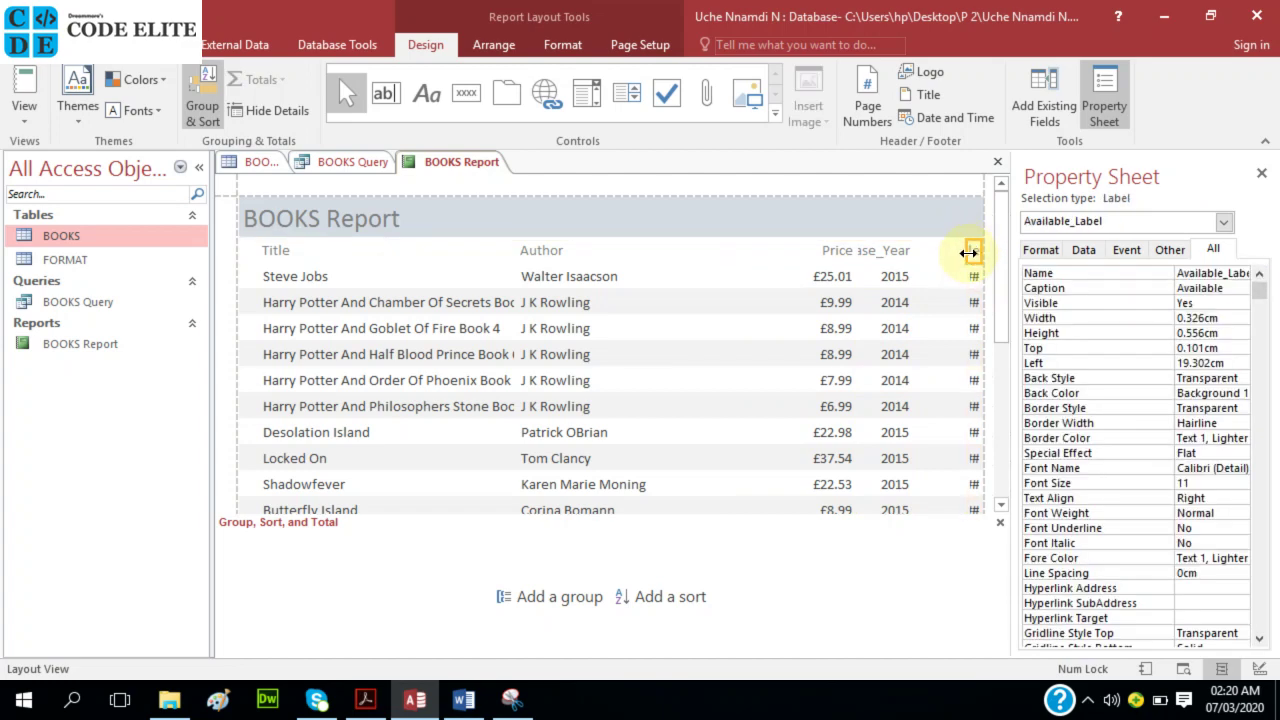
drag(965, 254, 914, 258)
click(973, 278)
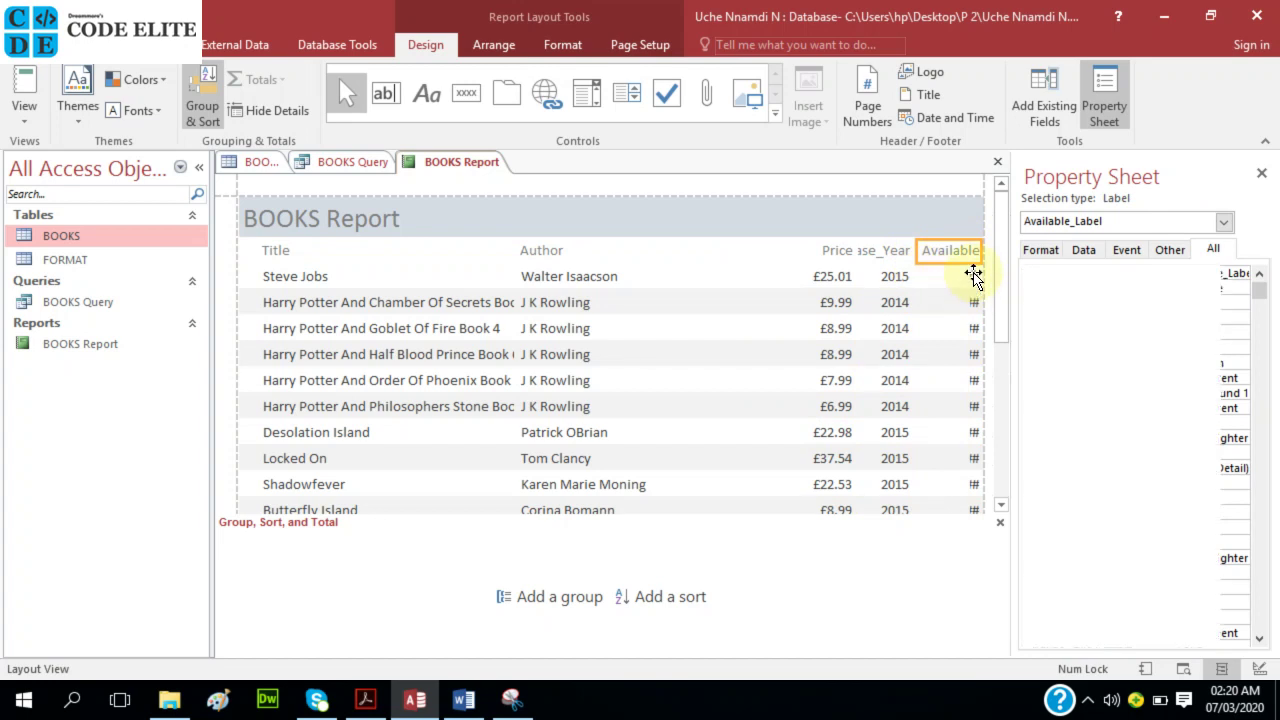
drag(967, 275, 931, 280)
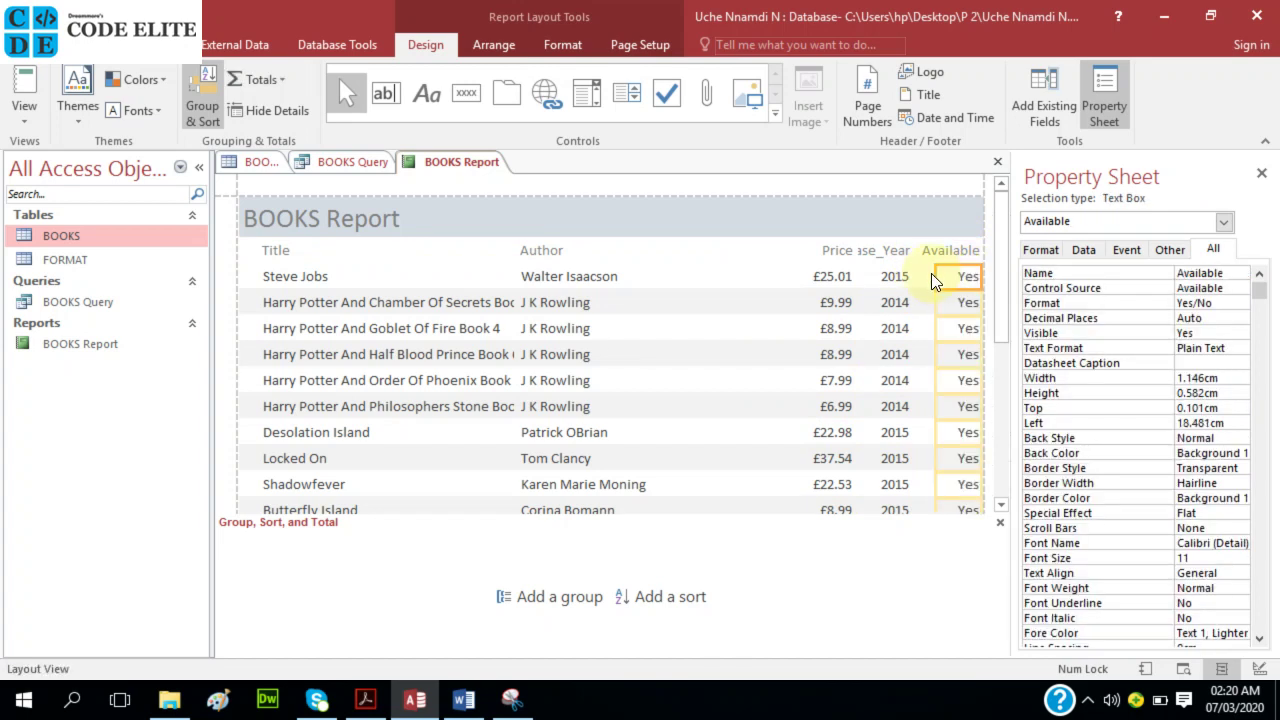
scroll(895, 325, down, 2)
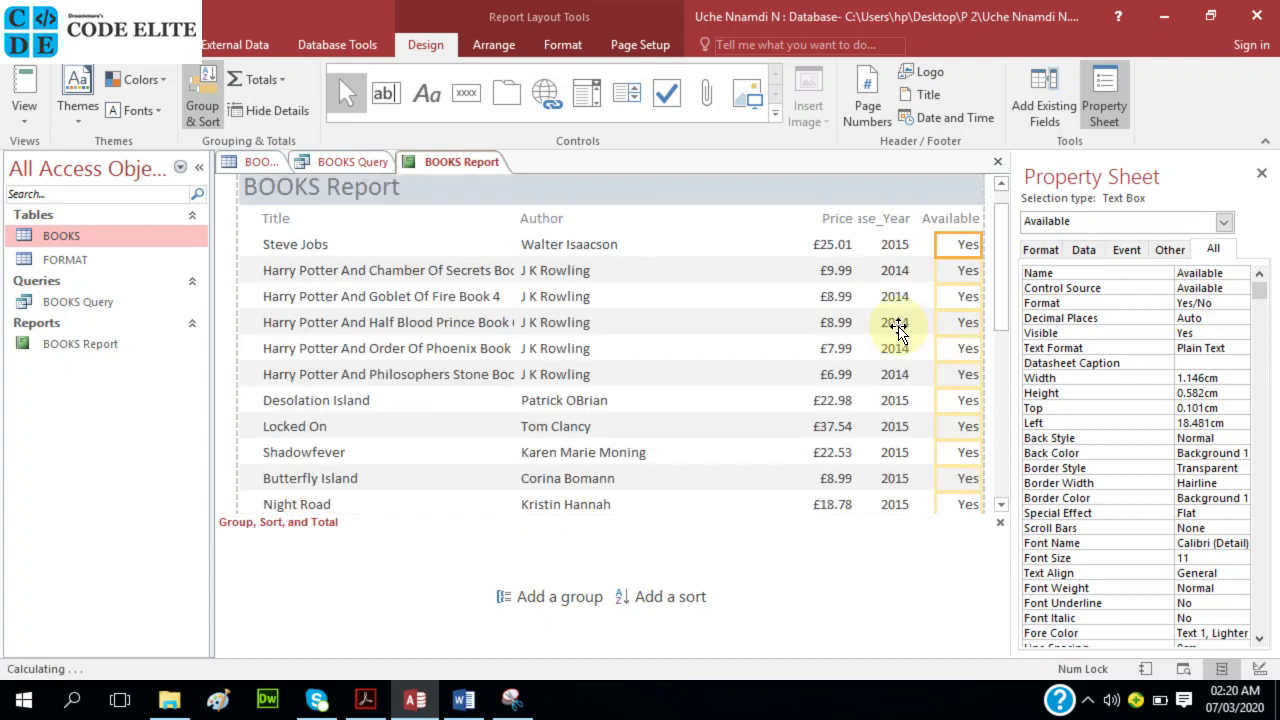
- Shorten the Price column and heading to about 2.15 cm and widen the Release_Year heading to about 2.18 cm to show its full text
click(889, 222)
click(825, 220)
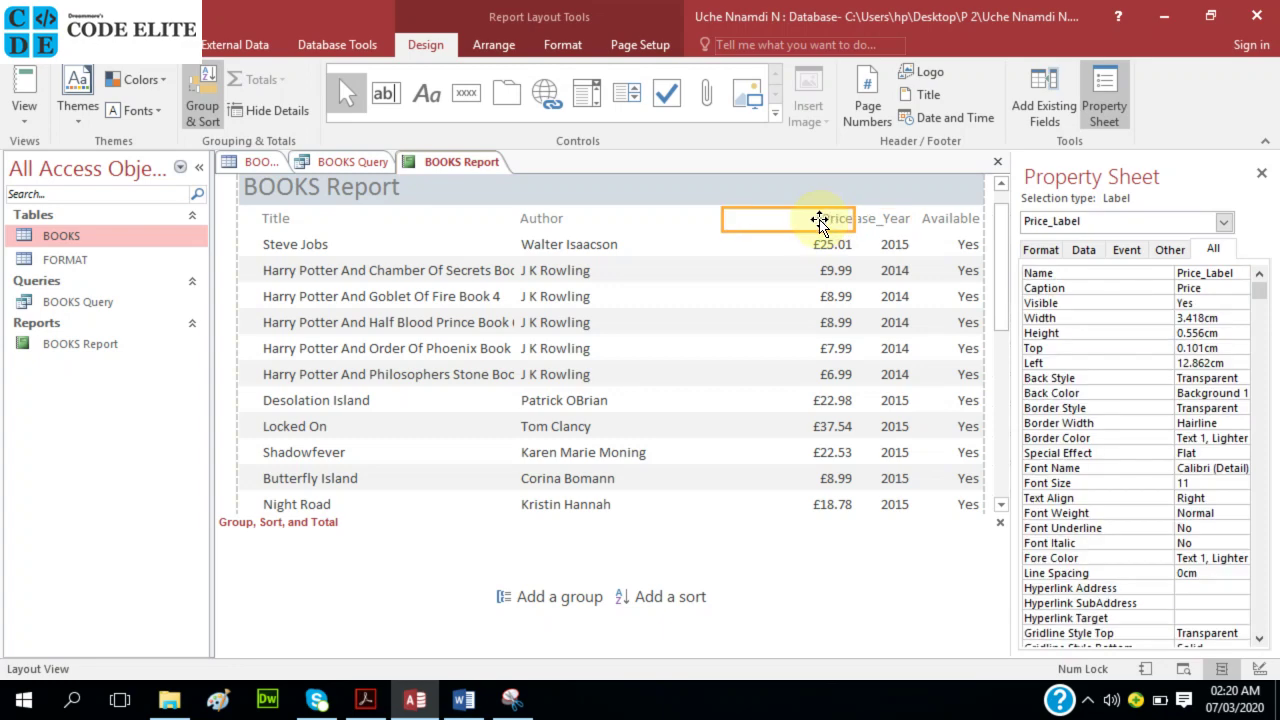
click(818, 245)
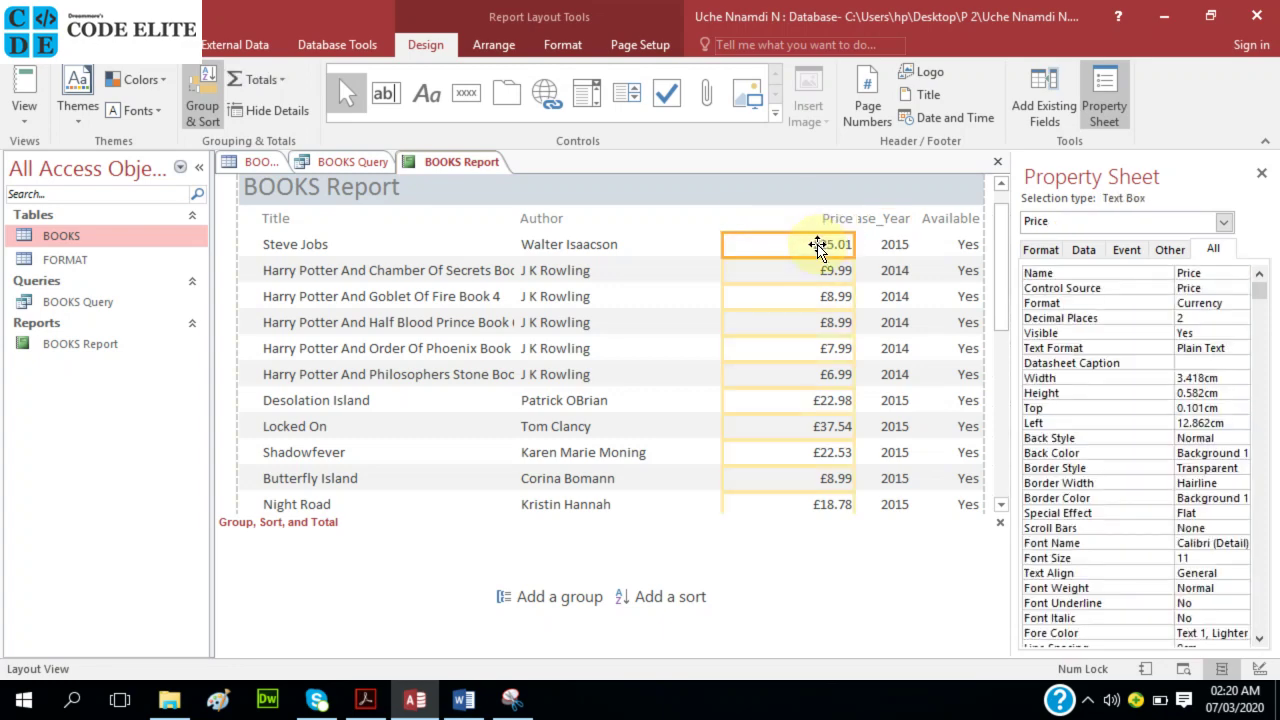
shift+click(826, 215)
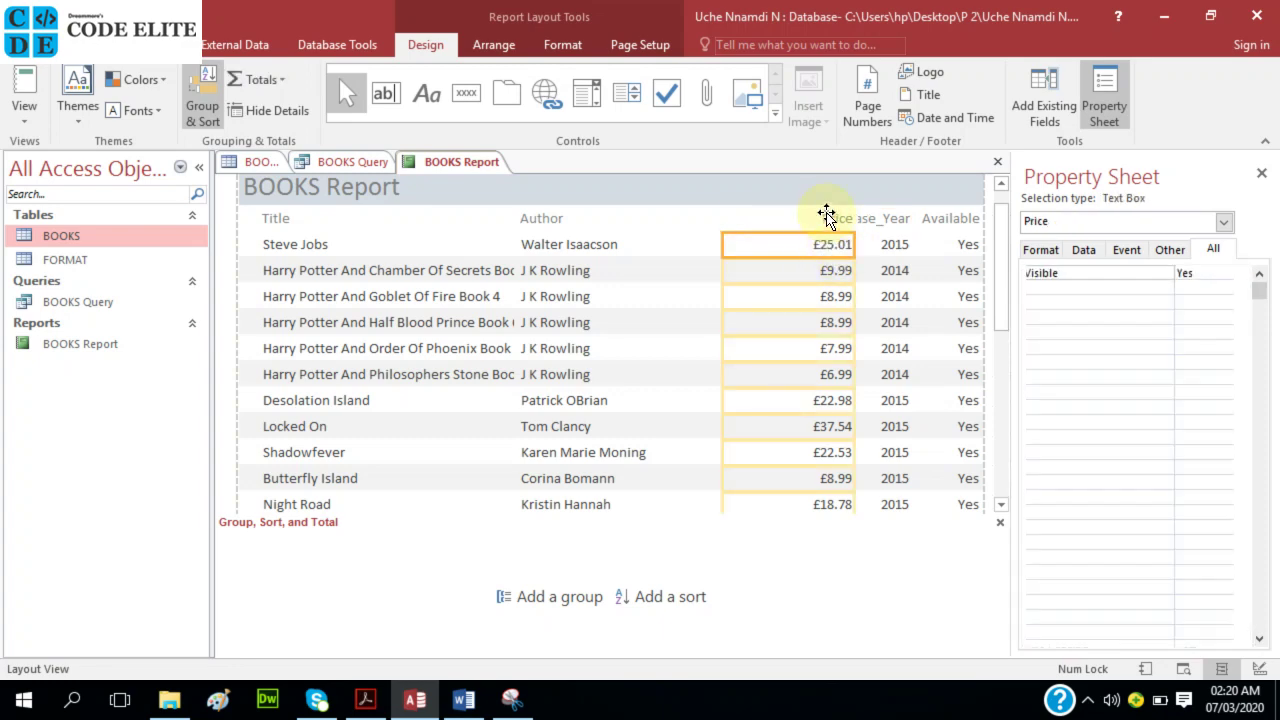
drag(853, 217, 827, 227)
click(888, 218)
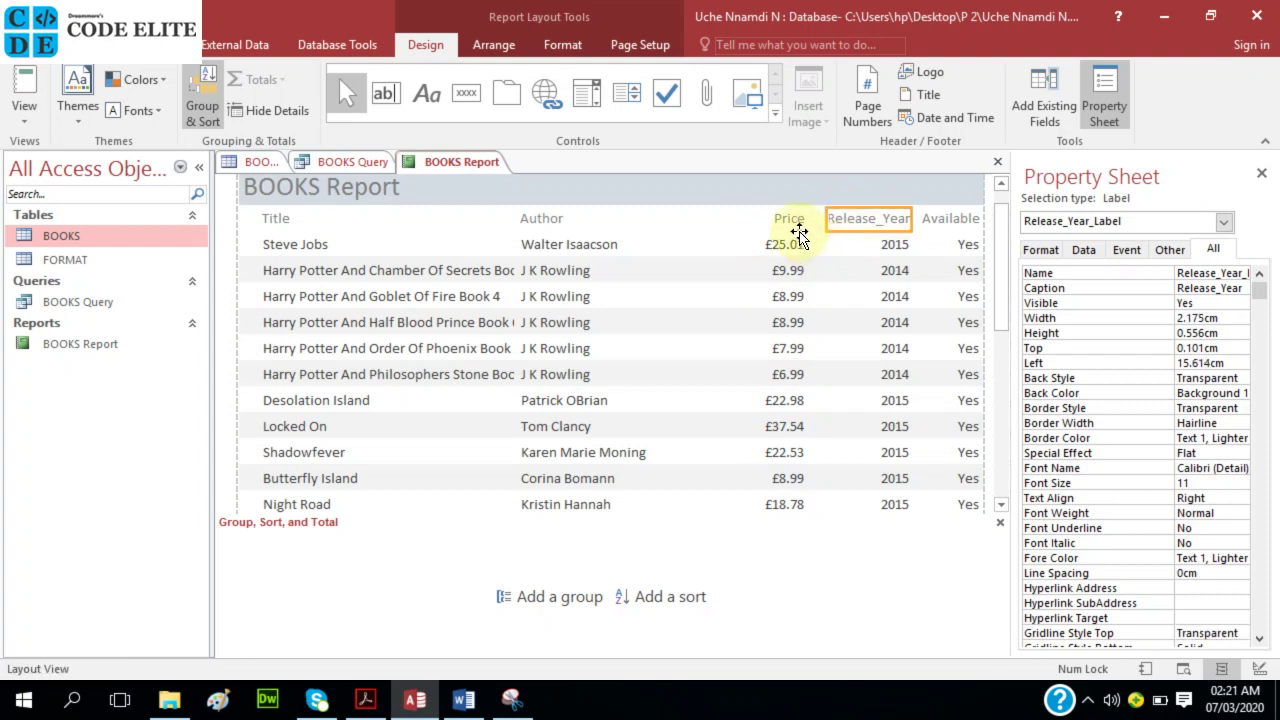
- Extend the Price heading and data toward Release_Year, and narrow the Price data column from its Author side to about 1.54 cm
click(794, 227)
click(836, 224)
drag(826, 220, 822, 222)
click(785, 226)
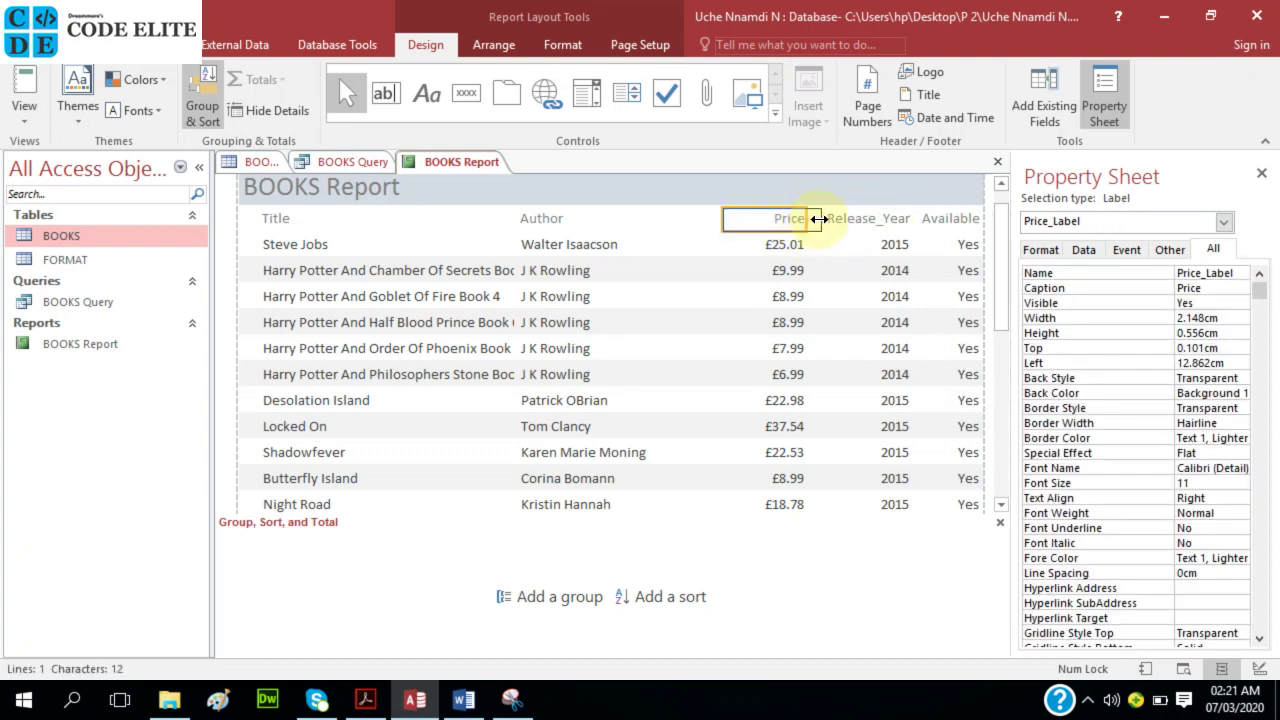
mouse_move(813, 219)
mouse_down()
mouse_move(829, 220)
mouse_move(811, 245)
mouse_move(822, 242)
mouse_up()
click(798, 256)
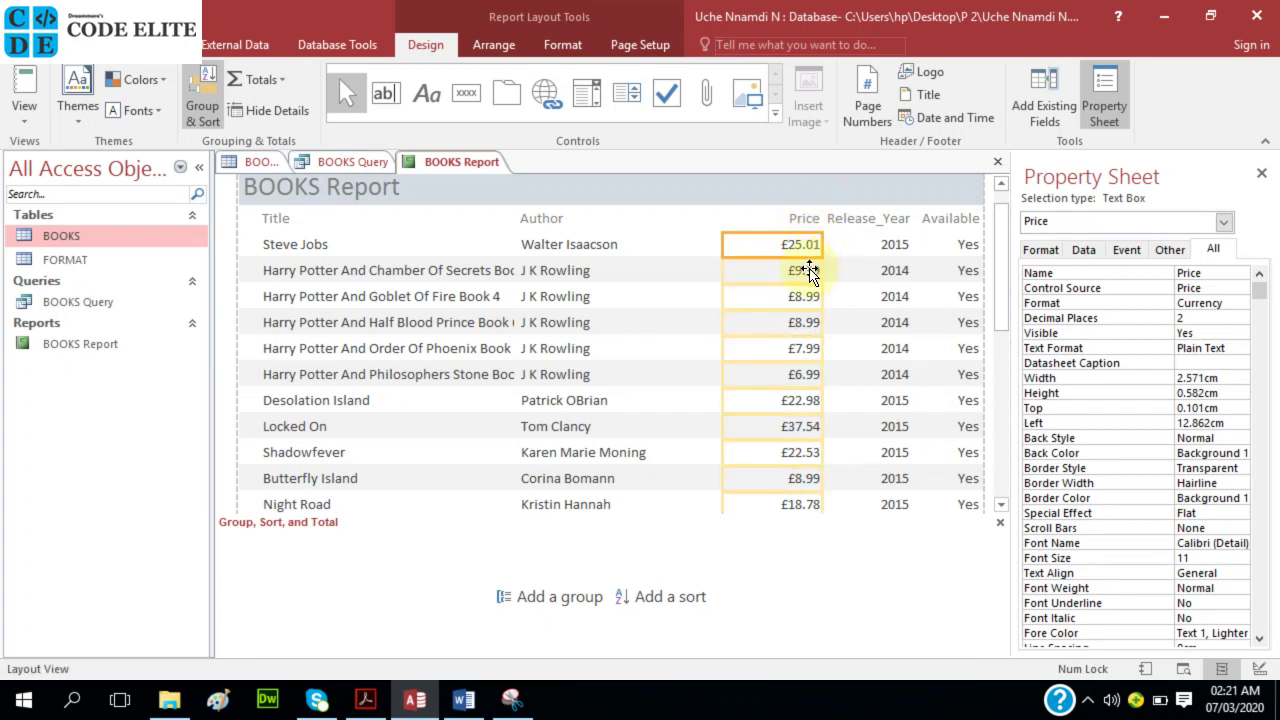
drag(722, 242, 762, 244)
scroll(816, 313, down, 10)
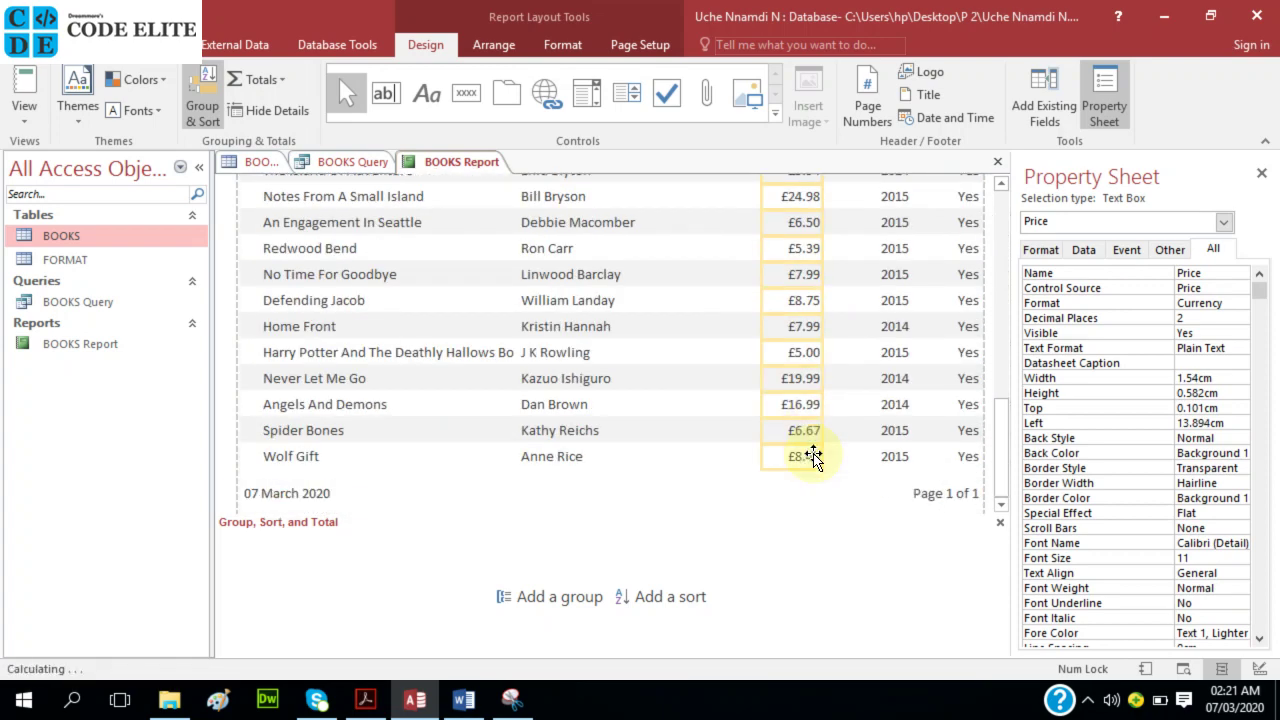
scroll(814, 456, up, 12)
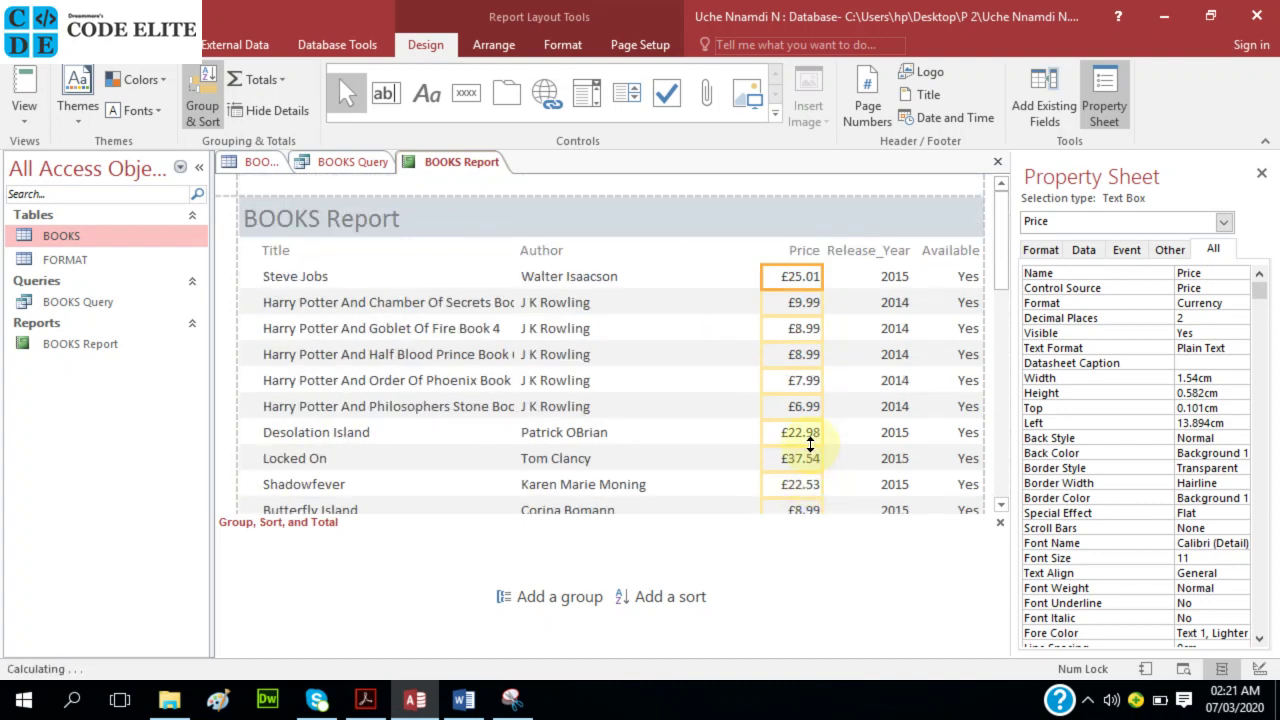
- Narrow the Author data column to about 3.88 cm and its heading to about 3.98 cm by moving their starting edges toward Price
click(565, 253)
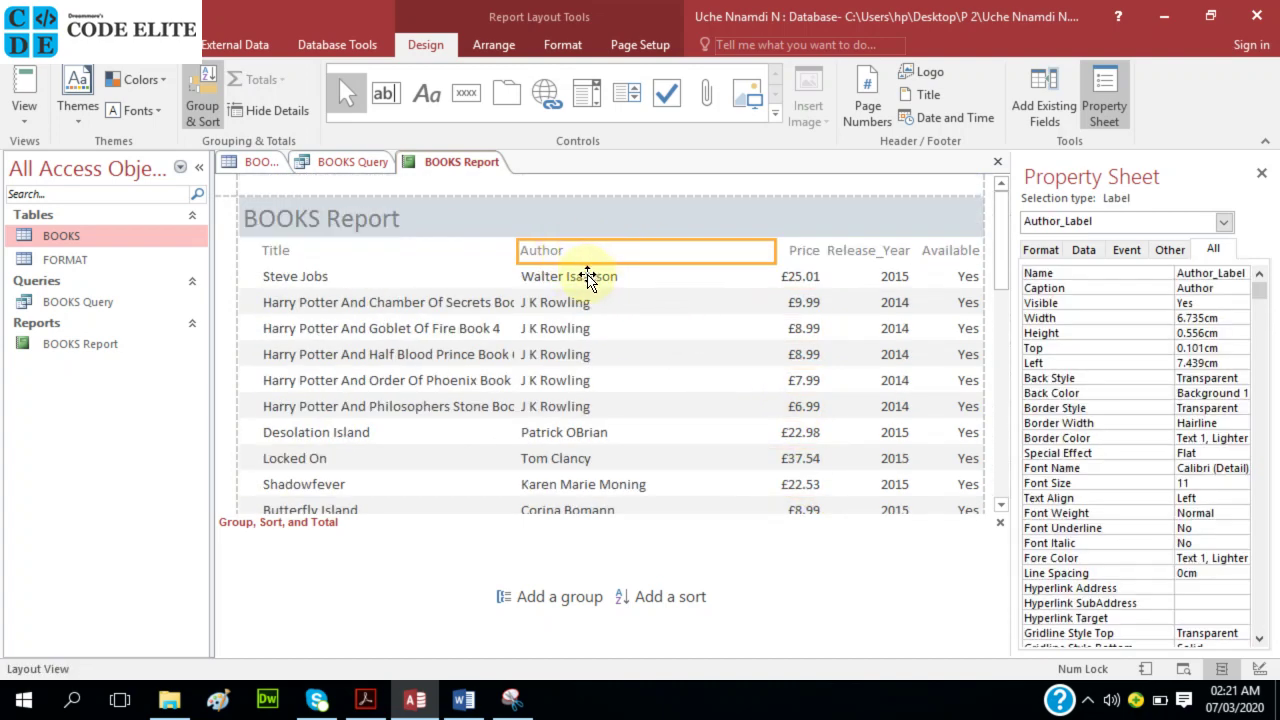
click(587, 280)
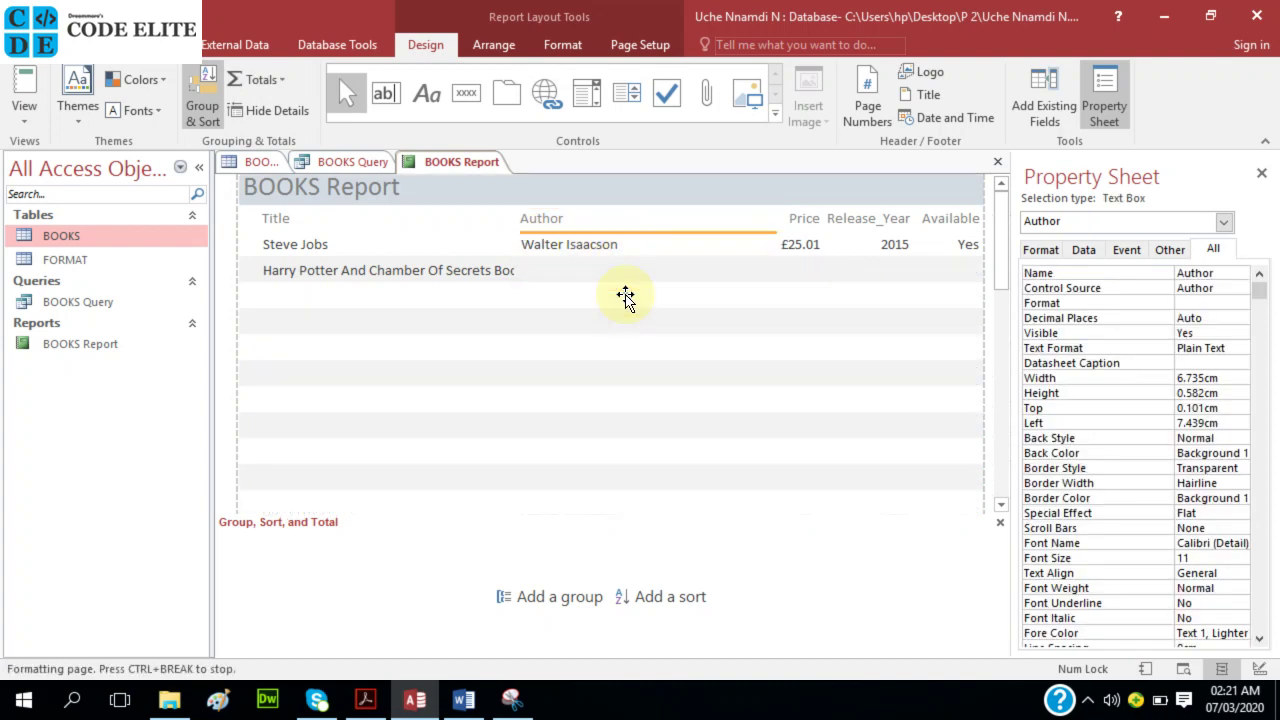
scroll(623, 294, down, 5)
scroll(625, 297, down, 8)
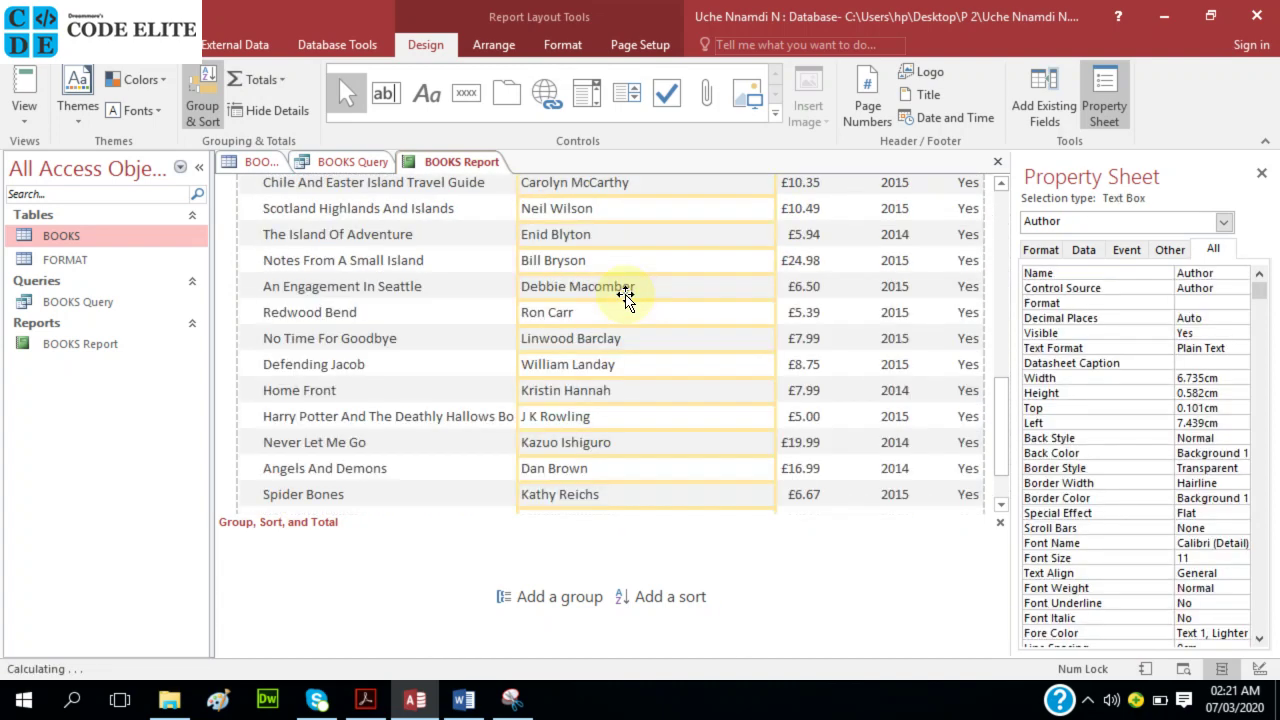
scroll(625, 297, up, 9)
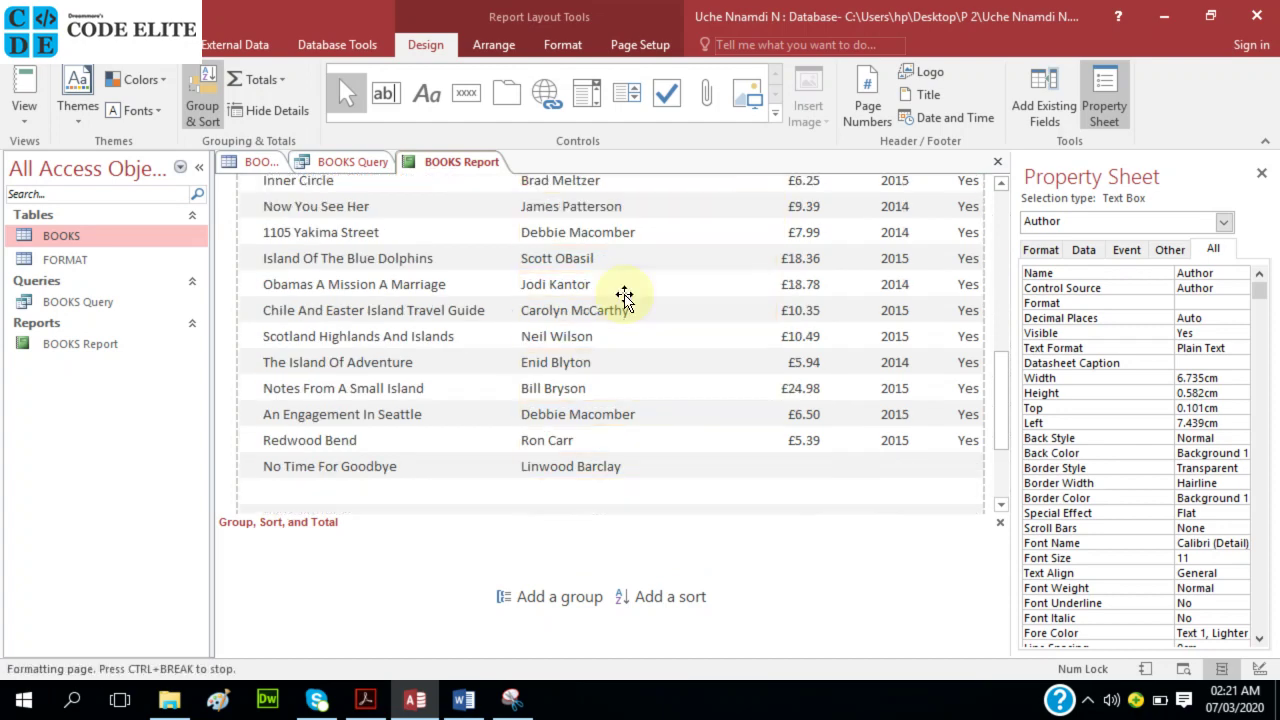
scroll(622, 293, up, 4)
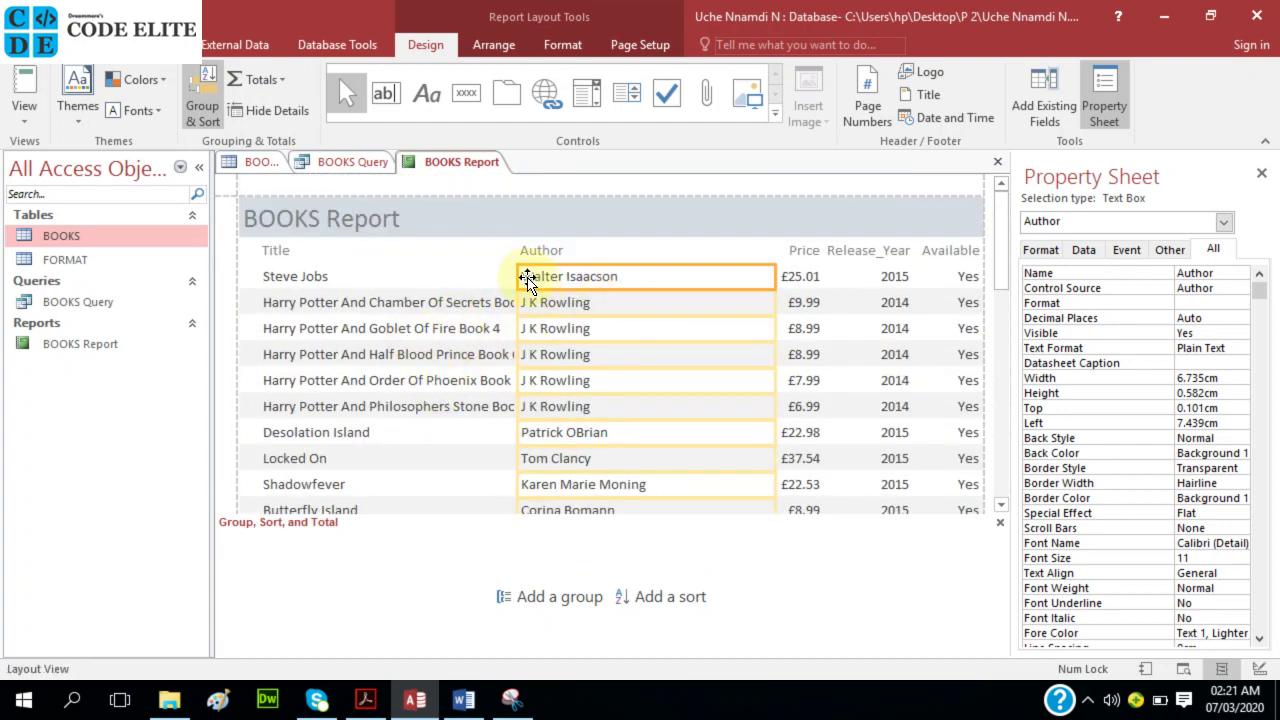
drag(519, 276, 632, 288)
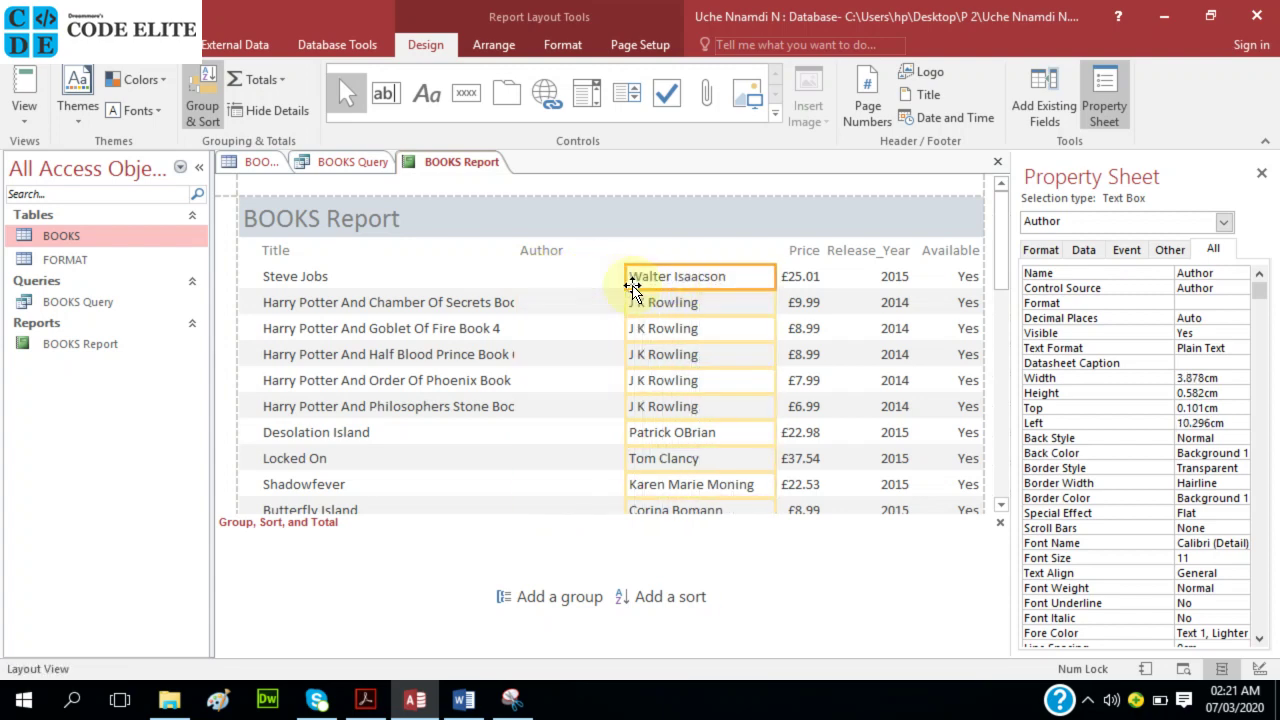
scroll(663, 323, down, 10)
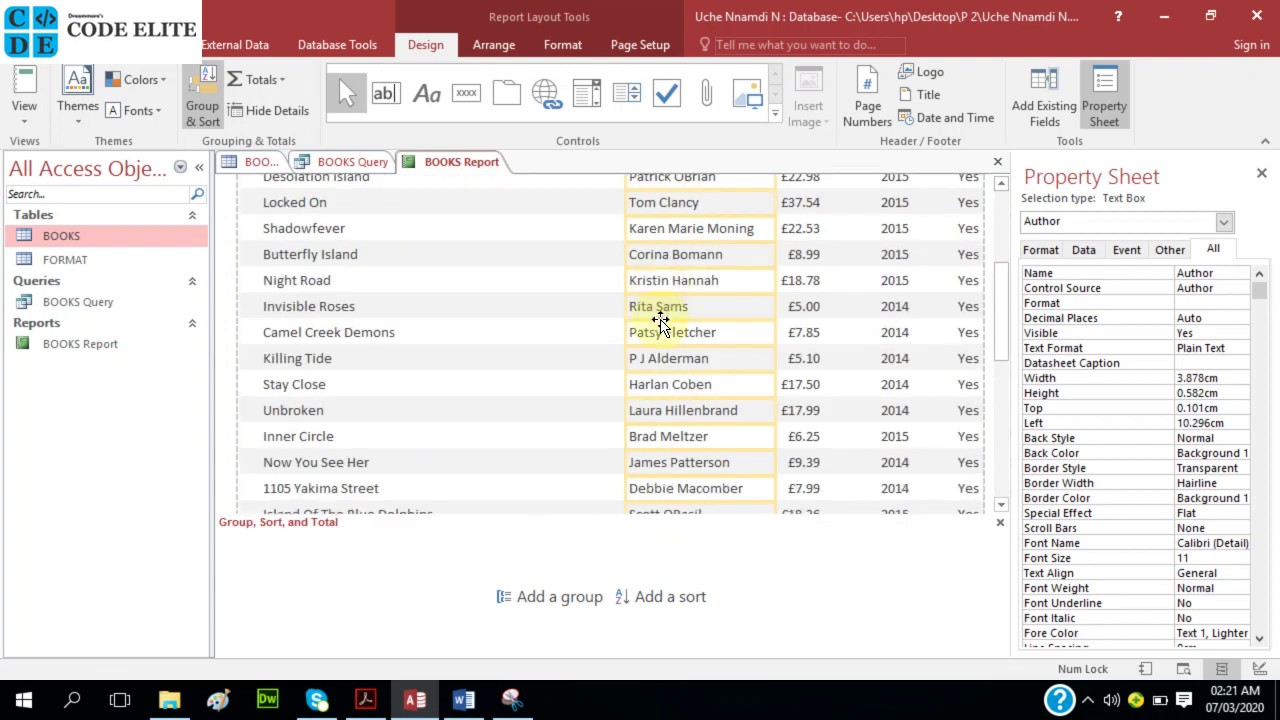
scroll(660, 325, down, 5)
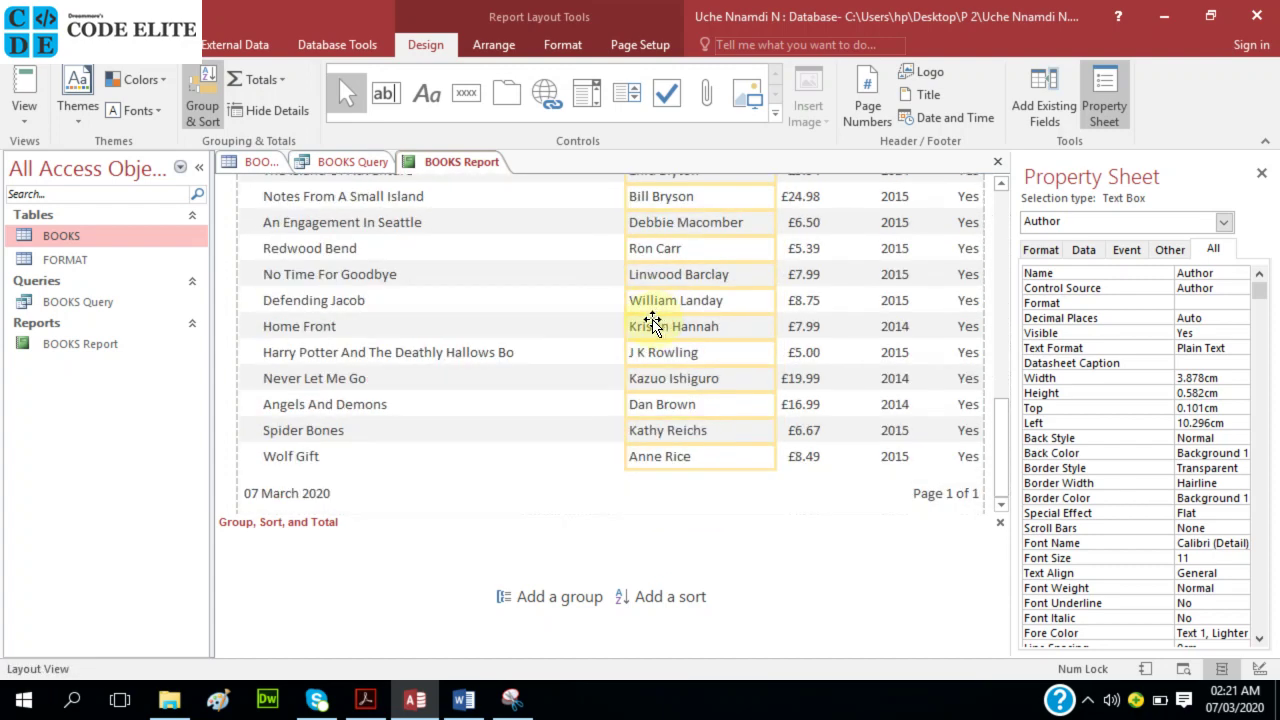
scroll(652, 323, up, 15)
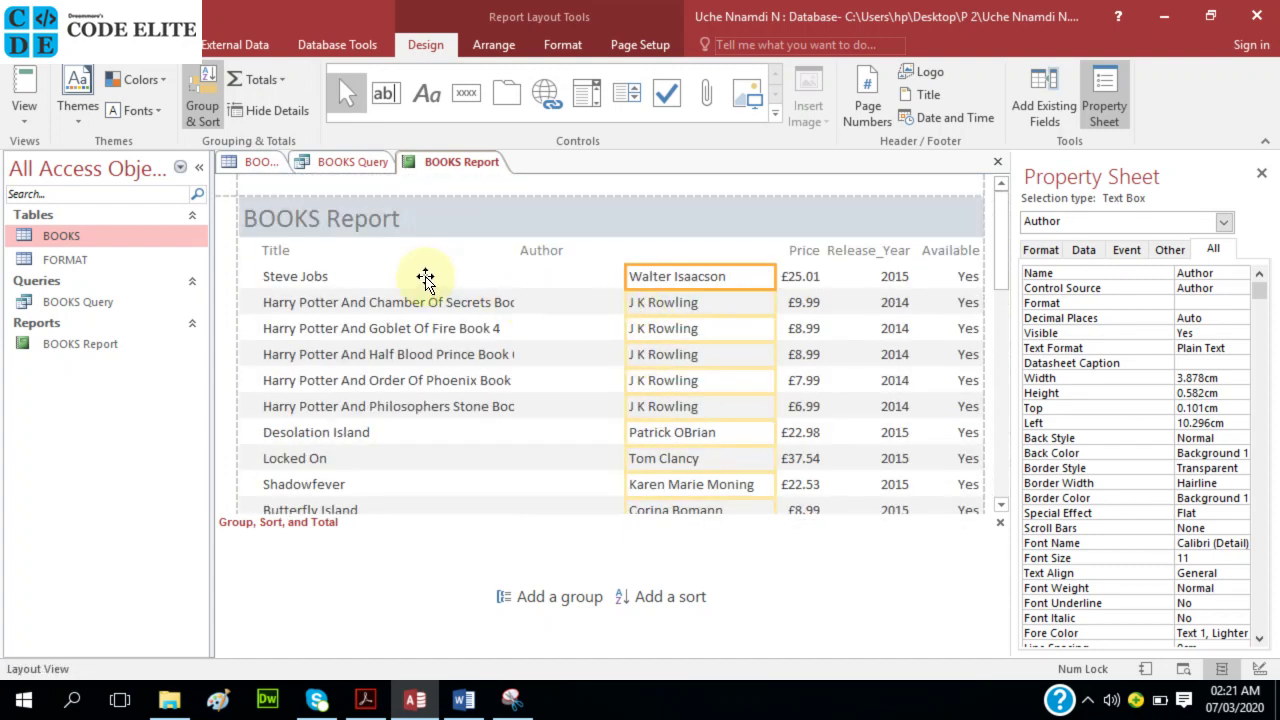
click(540, 250)
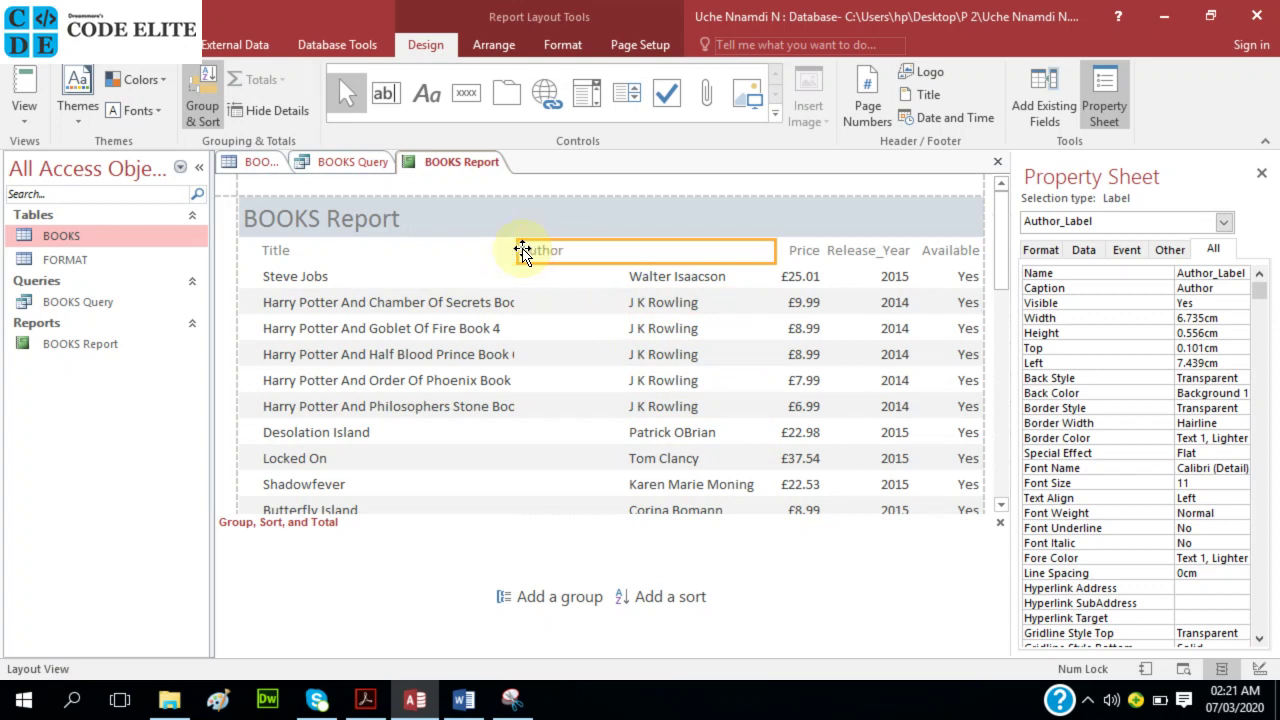
drag(517, 249, 621, 269)
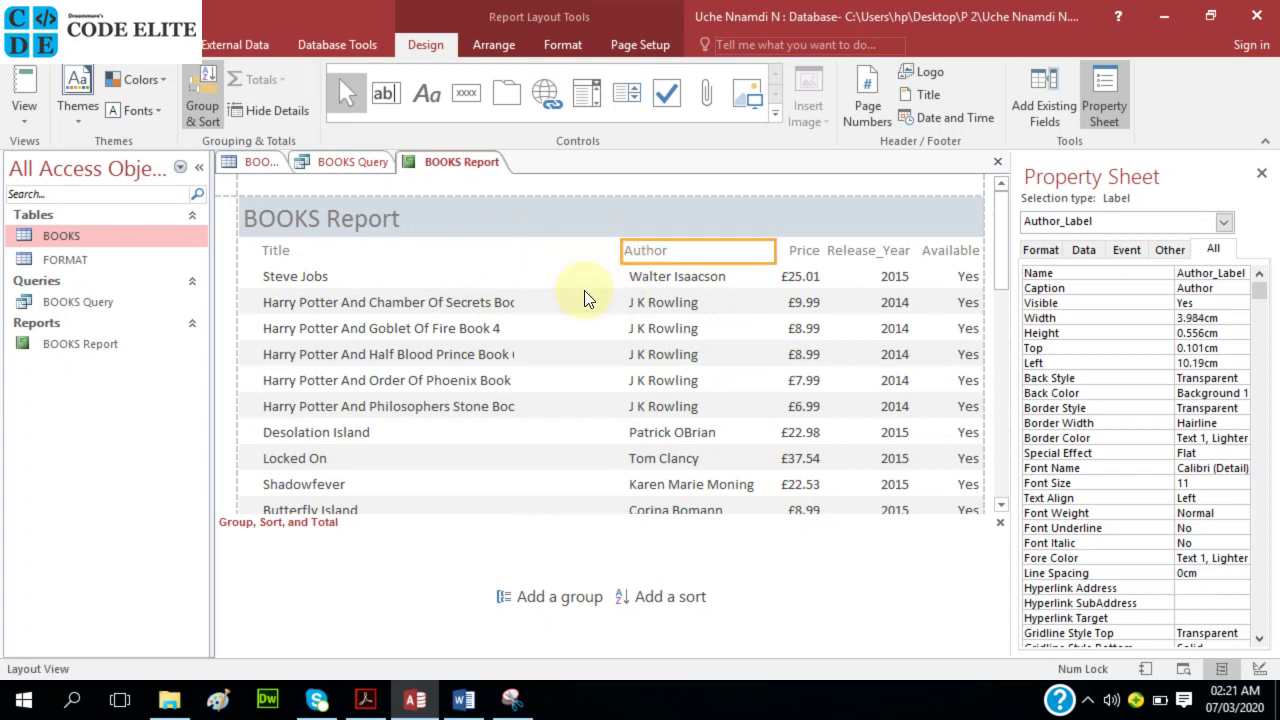
- Widen the Title data column toward Author to about 9.41 cm and check that every book title displays in full
click(295, 253)
click(507, 302)
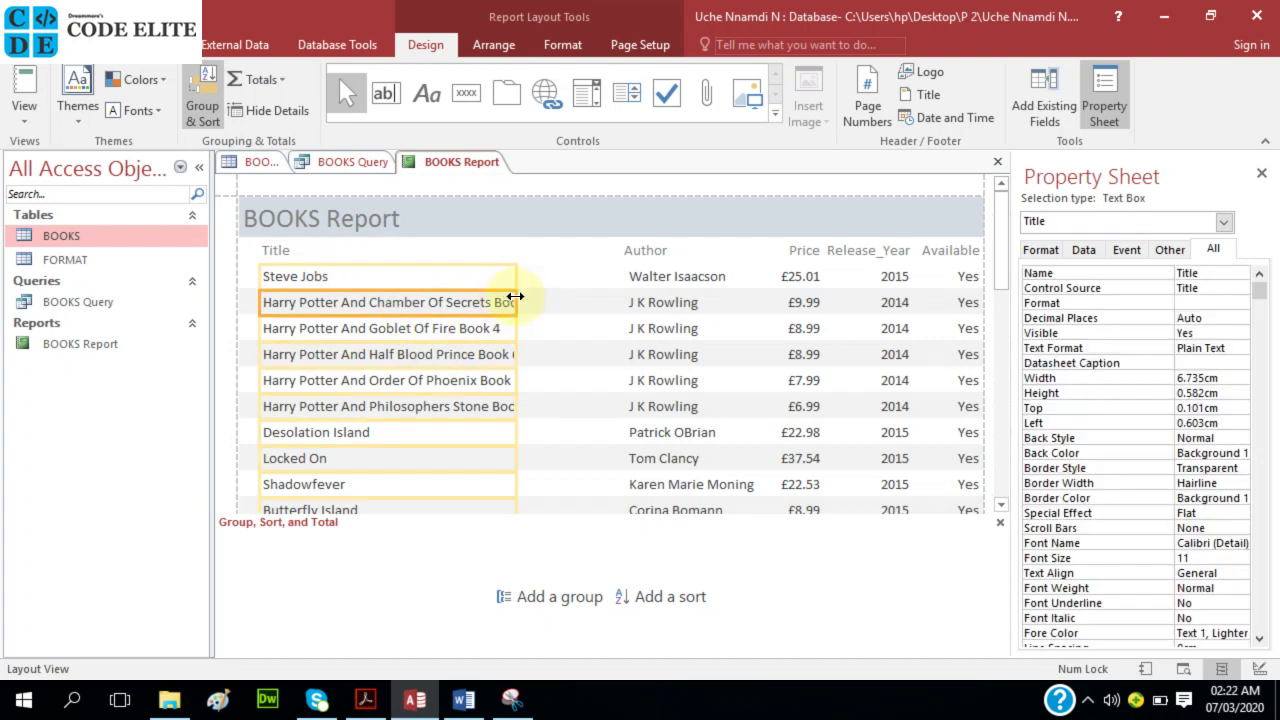
drag(515, 296, 618, 300)
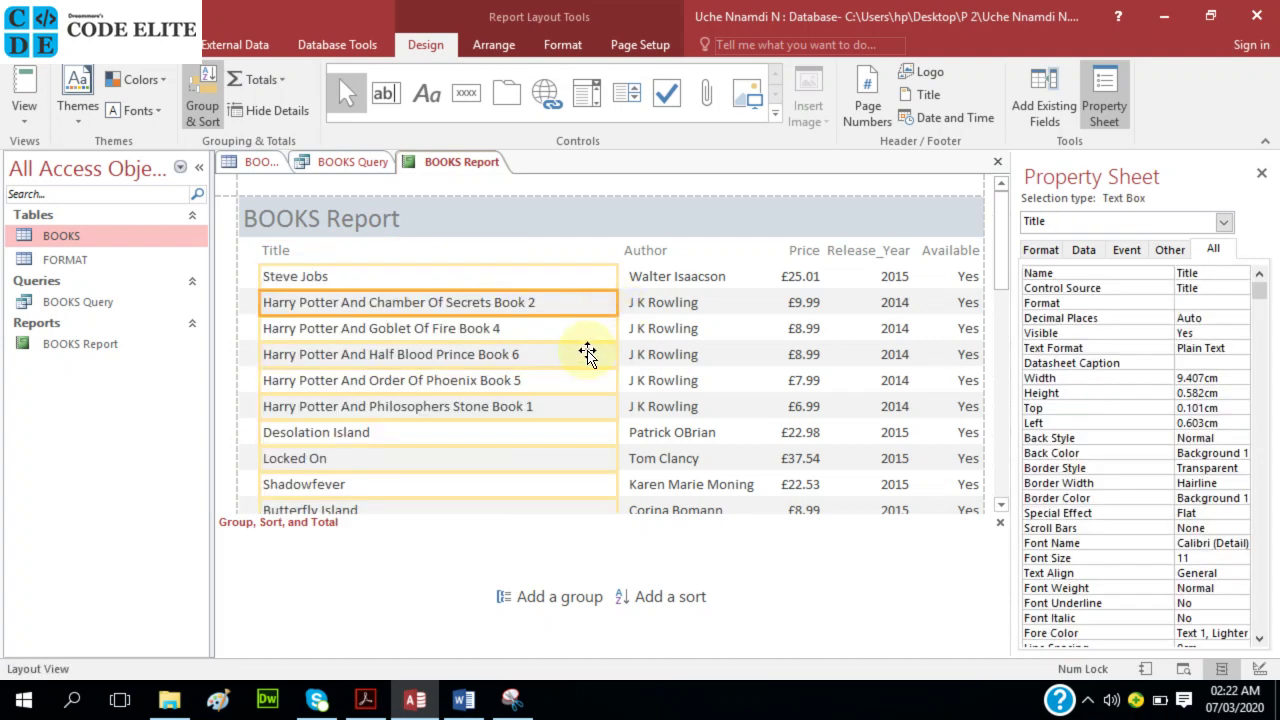
scroll(587, 352, down, 10)
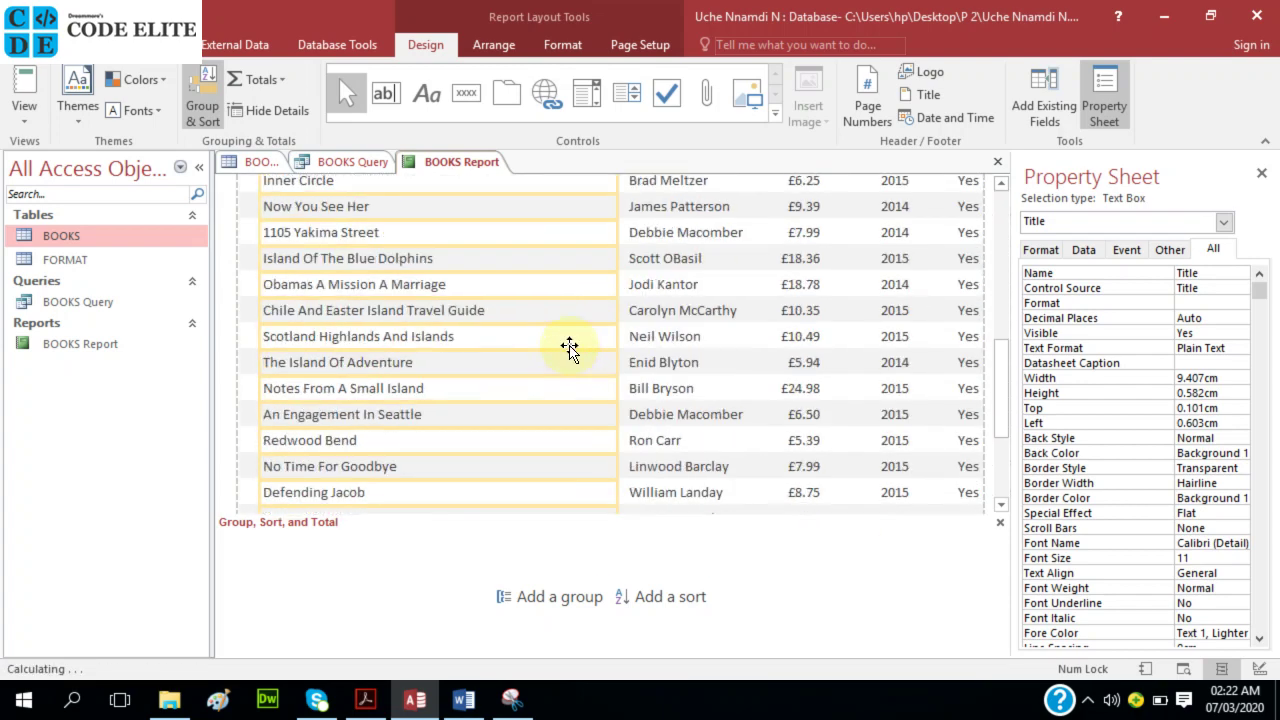
scroll(568, 346, down, 10)
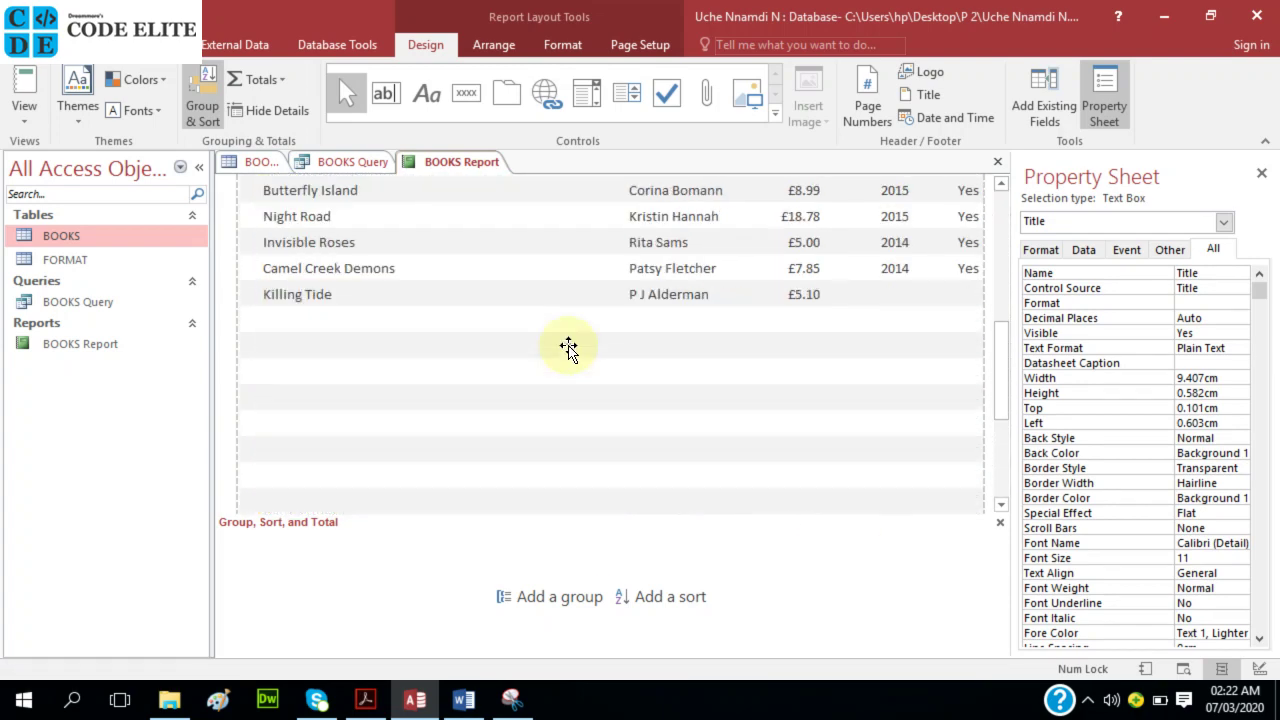
scroll(568, 346, up, 15)
scroll(553, 337, down, 3)
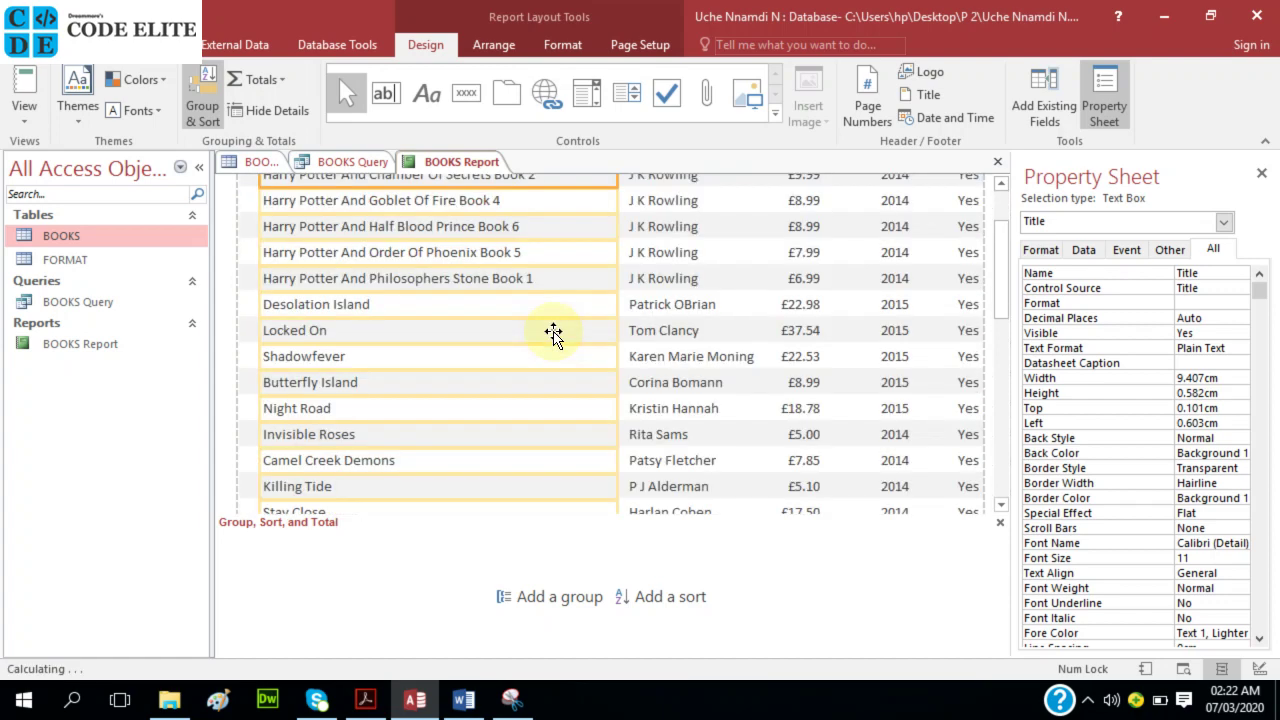
scroll(553, 337, down, 8)
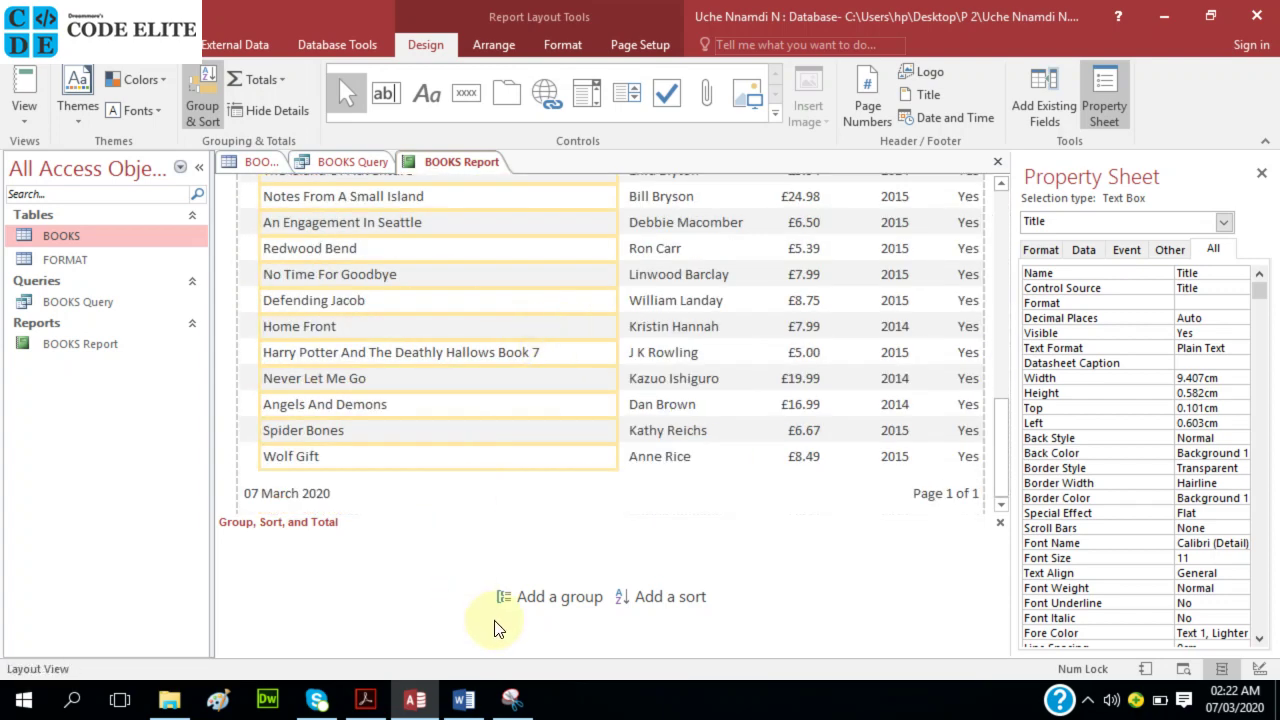
- Add a sort on the Price field to the report and check the required sort order in the exam paper PDF
click(677, 597)
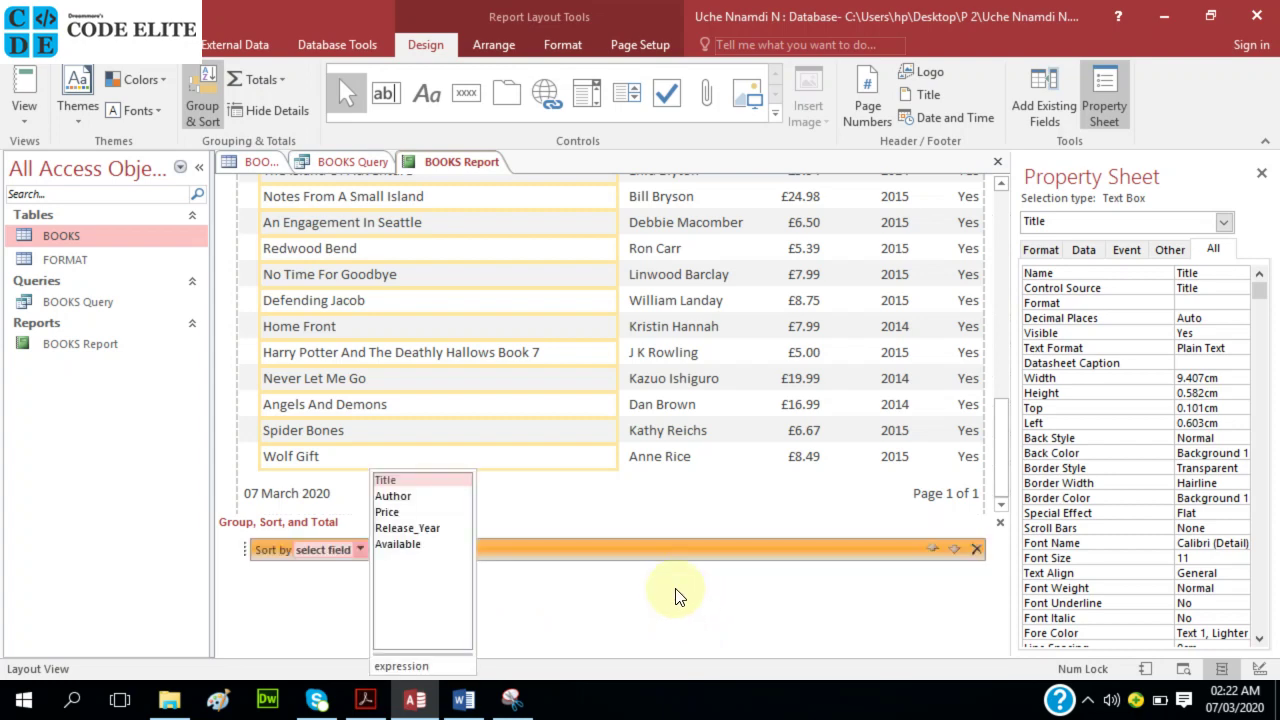
click(412, 513)
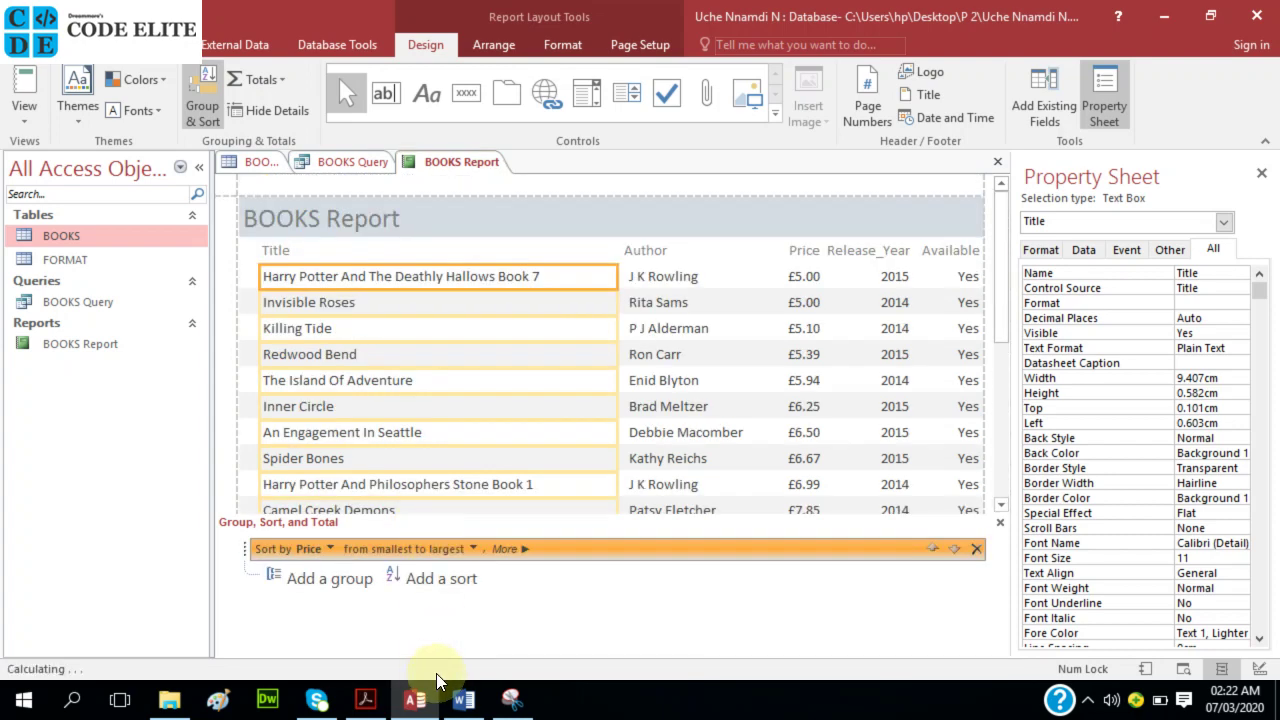
click(364, 705)
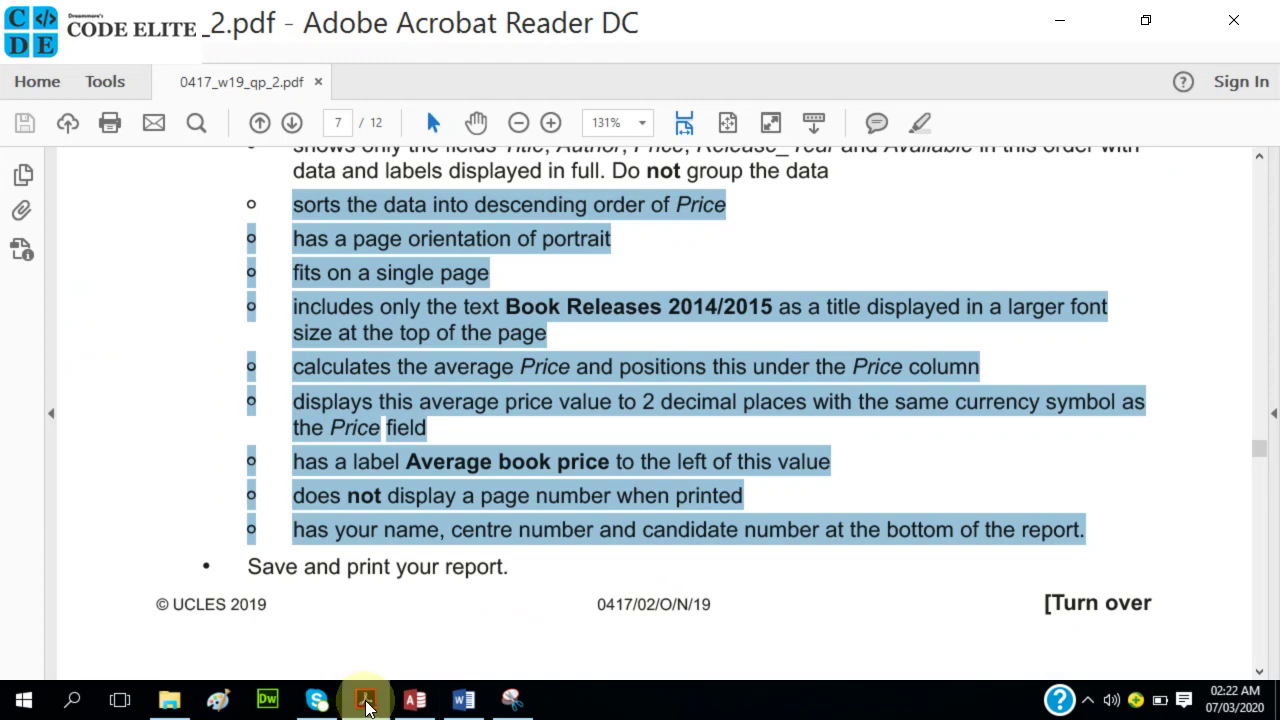
click(364, 705)
mouse_move(415, 705)
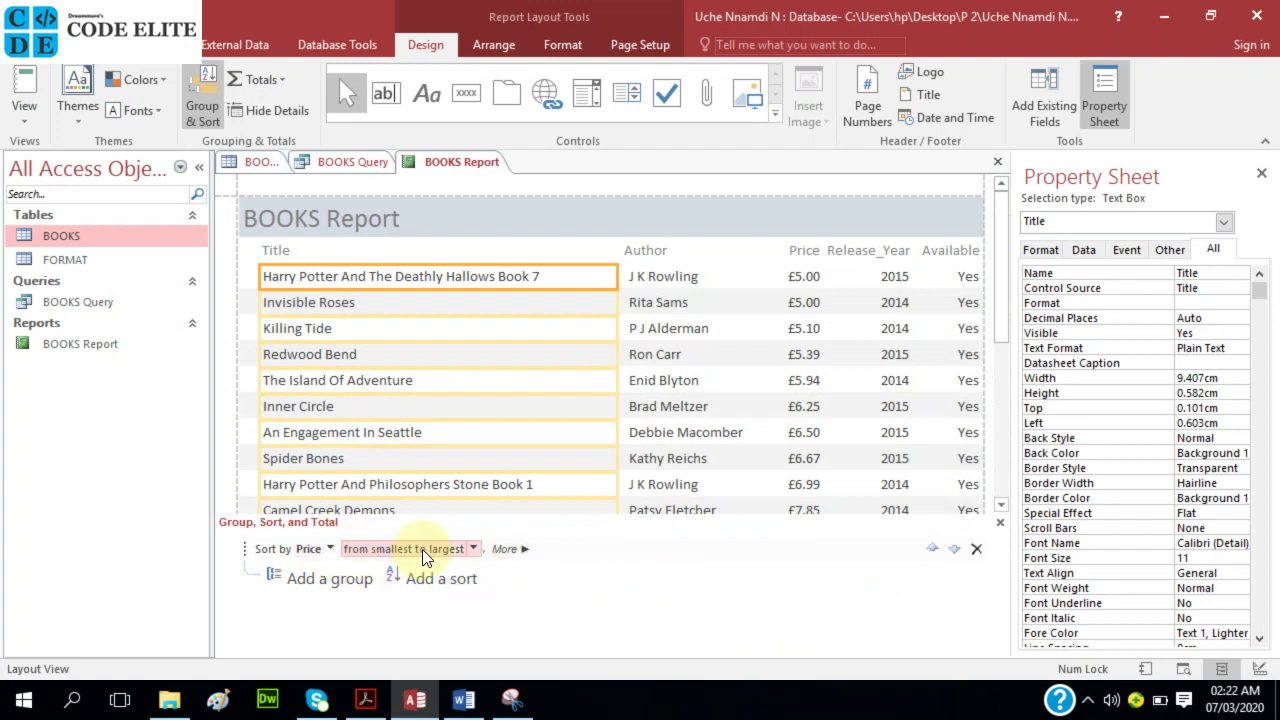
- Set the report's Price sort to run from largest to smallest and check the order through the last record
click(422, 549)
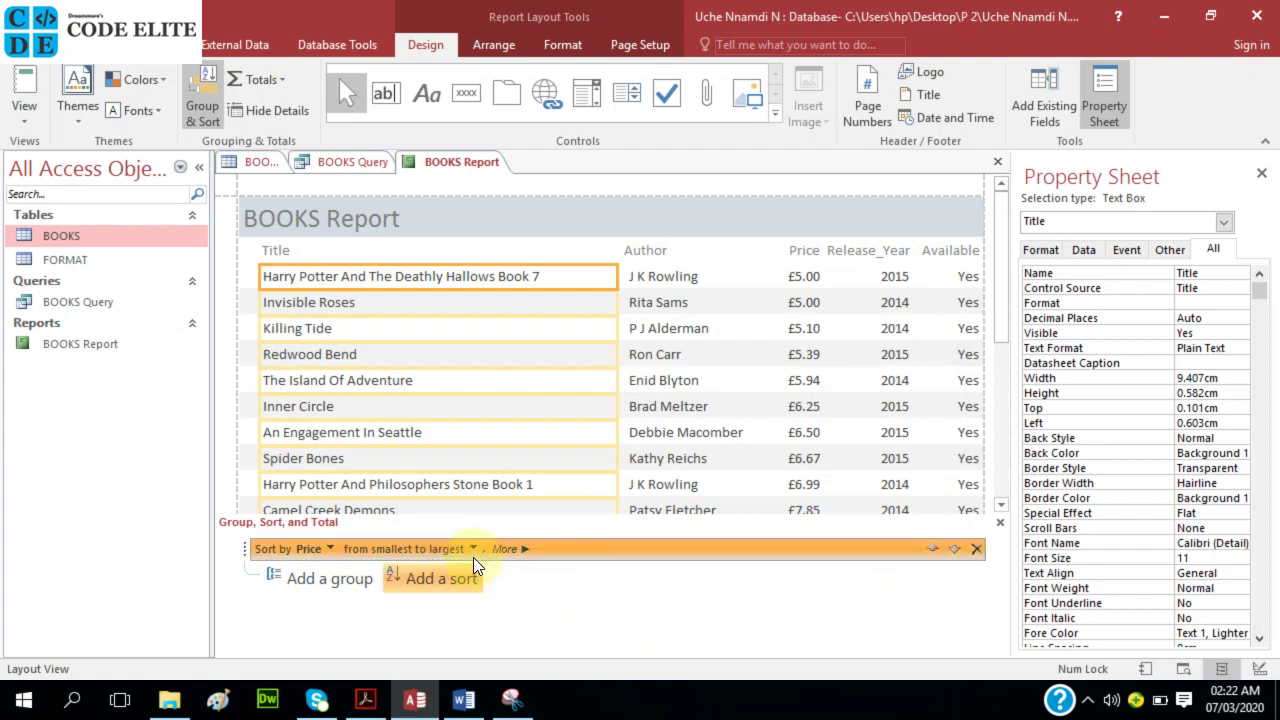
click(470, 553)
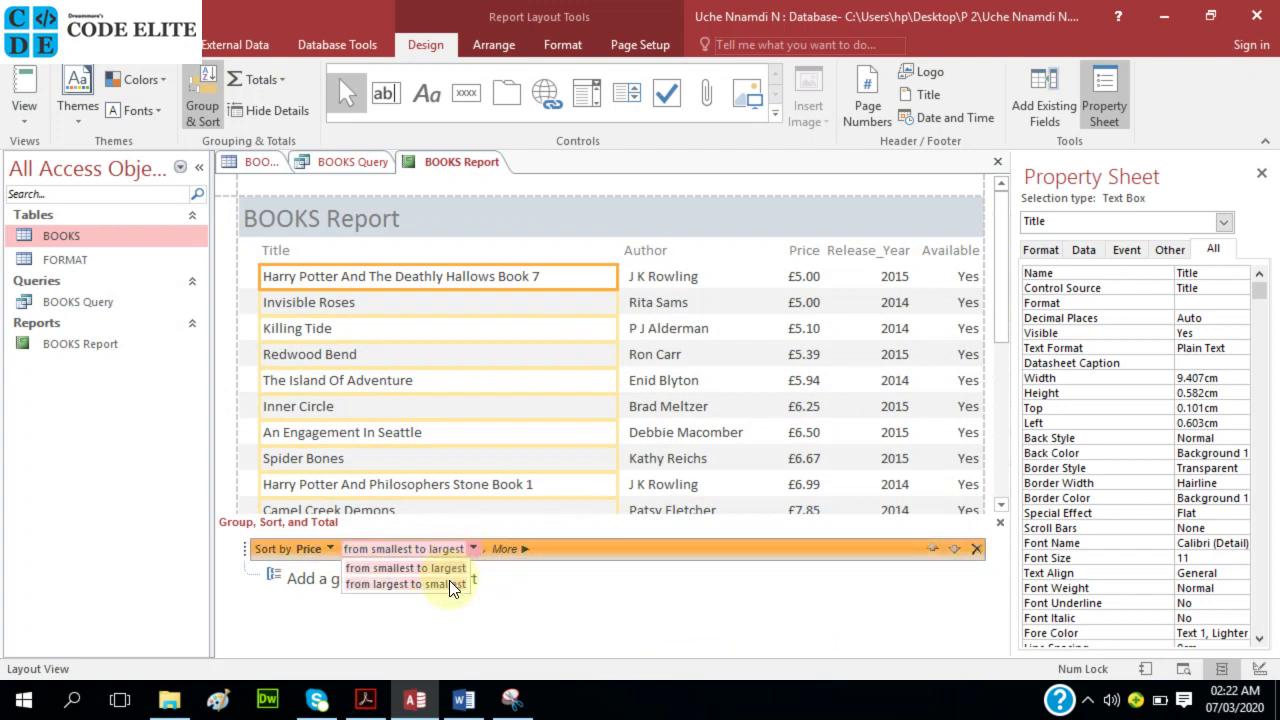
click(449, 580)
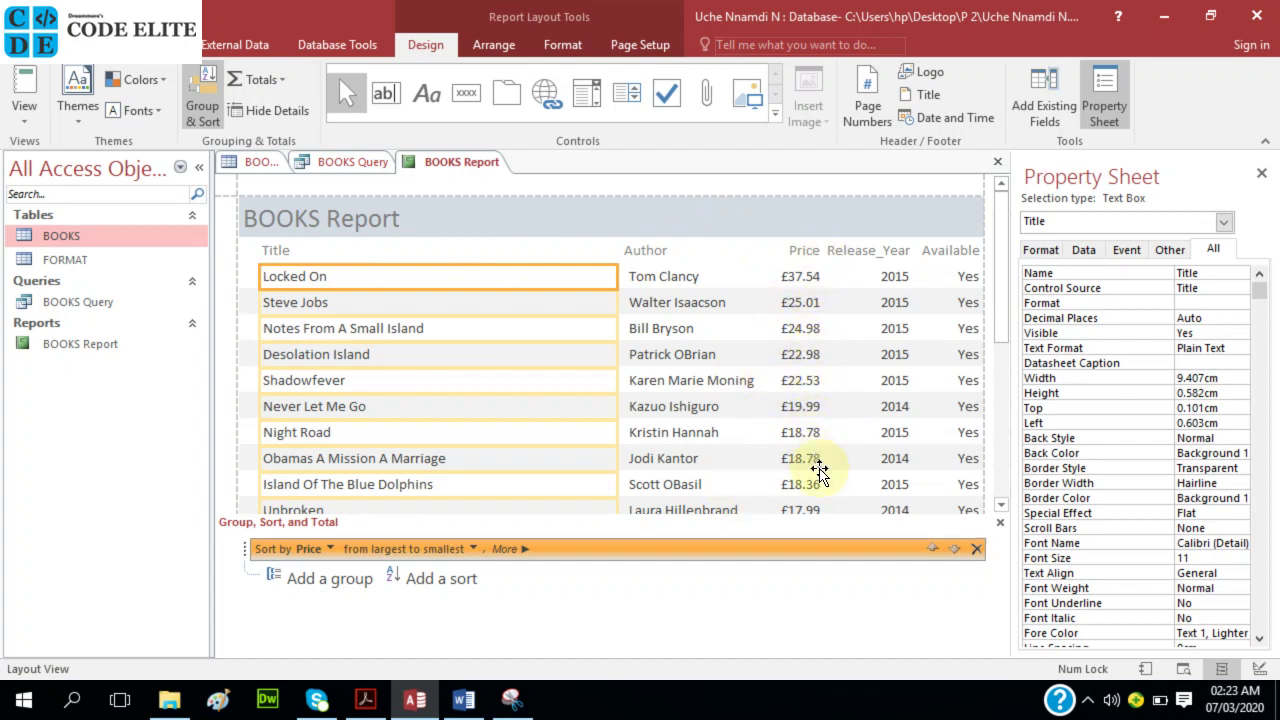
scroll(818, 470, down, 5)
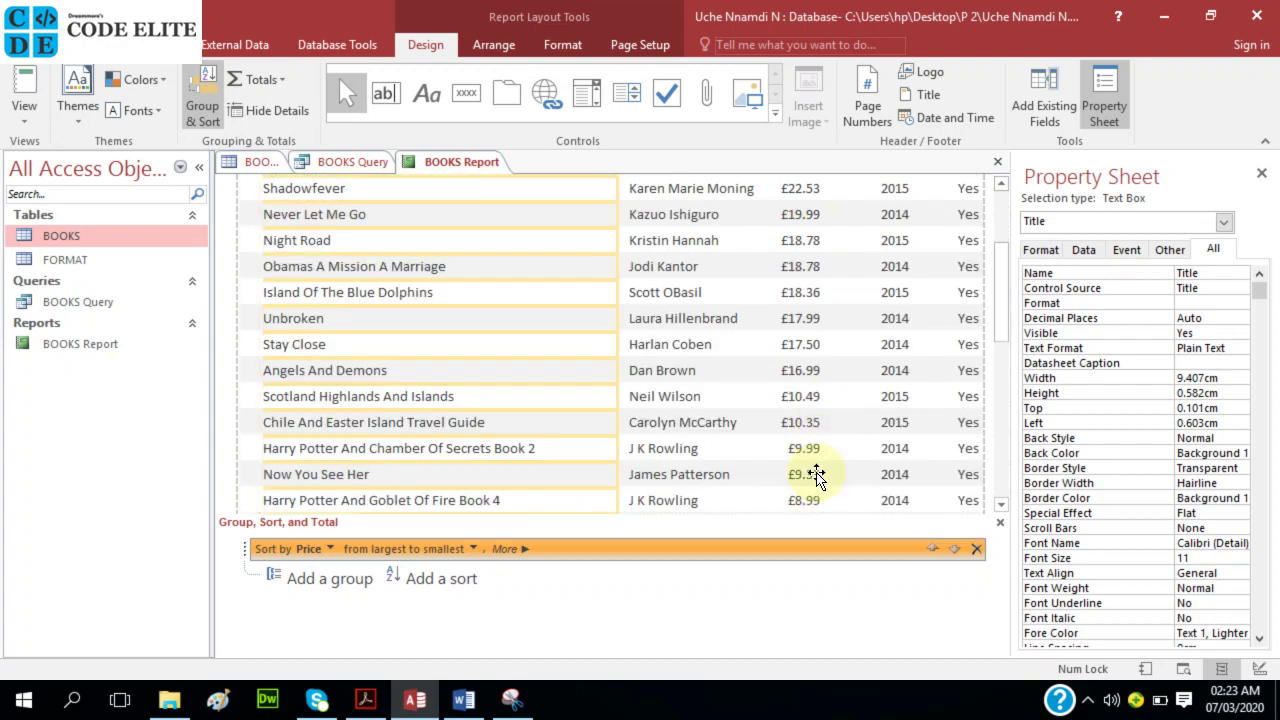
scroll(816, 474, down, 6)
scroll(815, 472, down, 3)
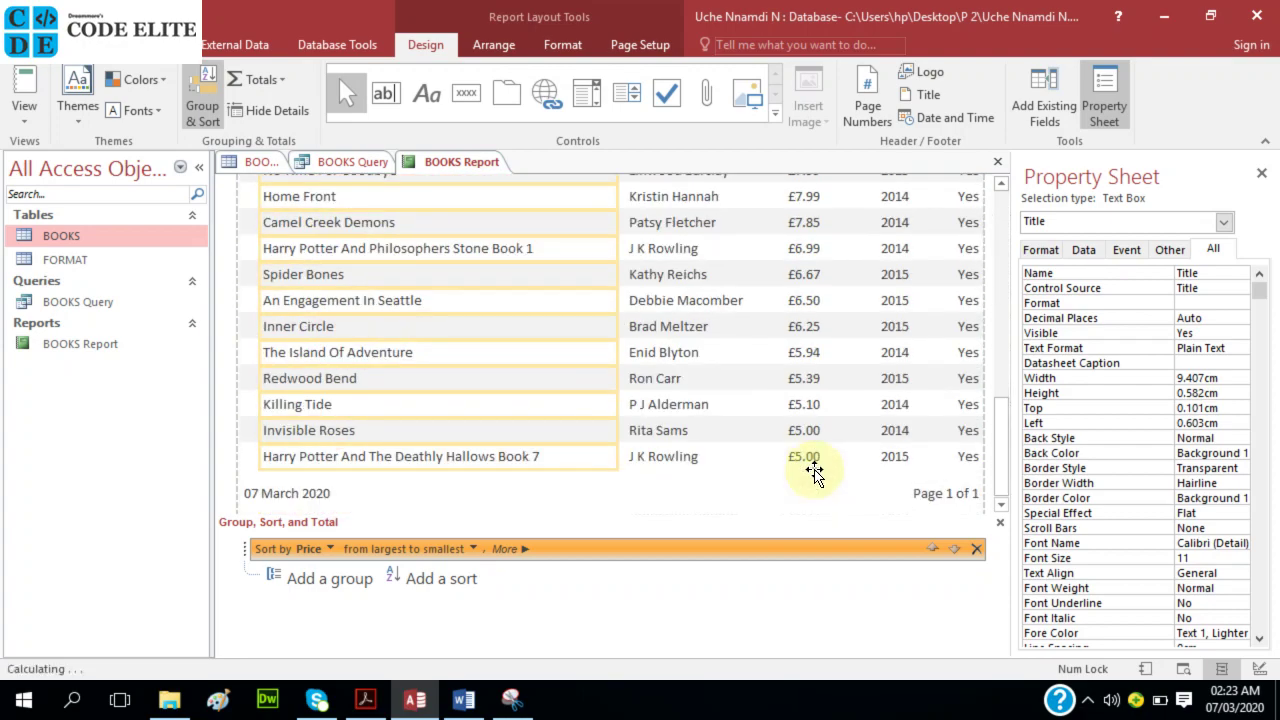
scroll(805, 460, up, 10)
scroll(802, 455, up, 3)
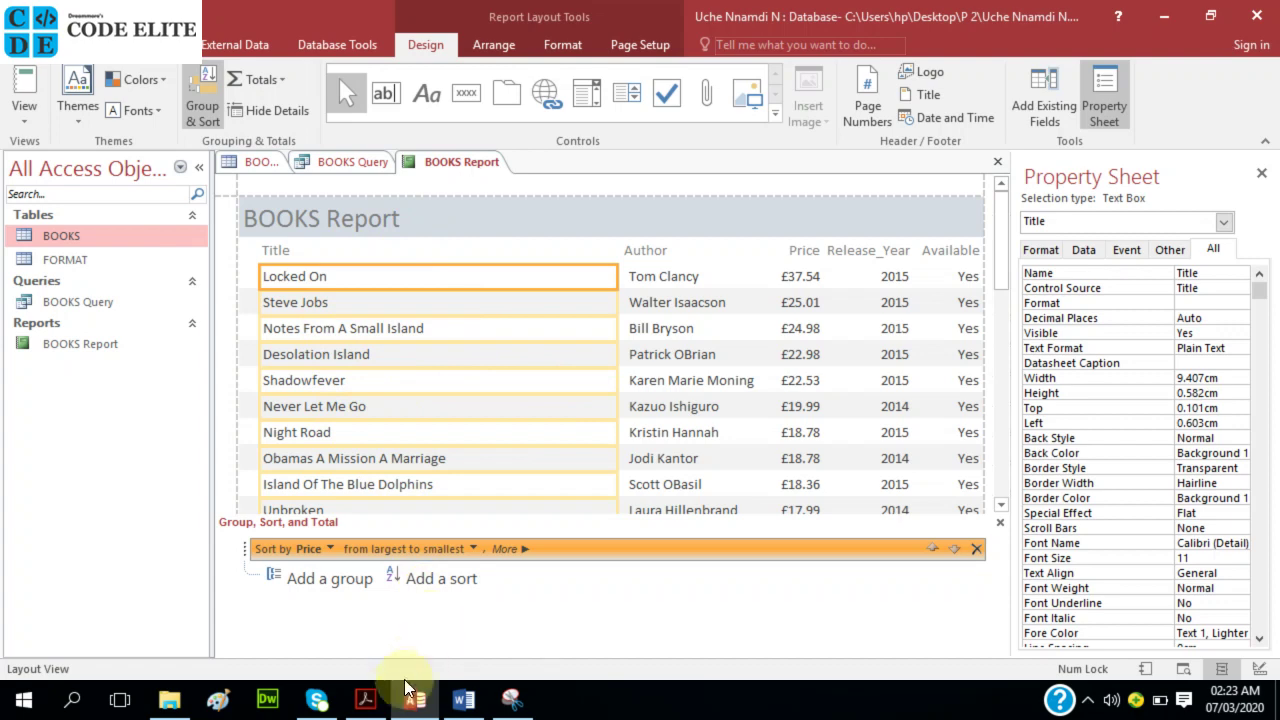
- Check the single-page requirement in the exam paper PDF against the report and copy the title text Book Releases 2014/2015 from the paper
click(365, 700)
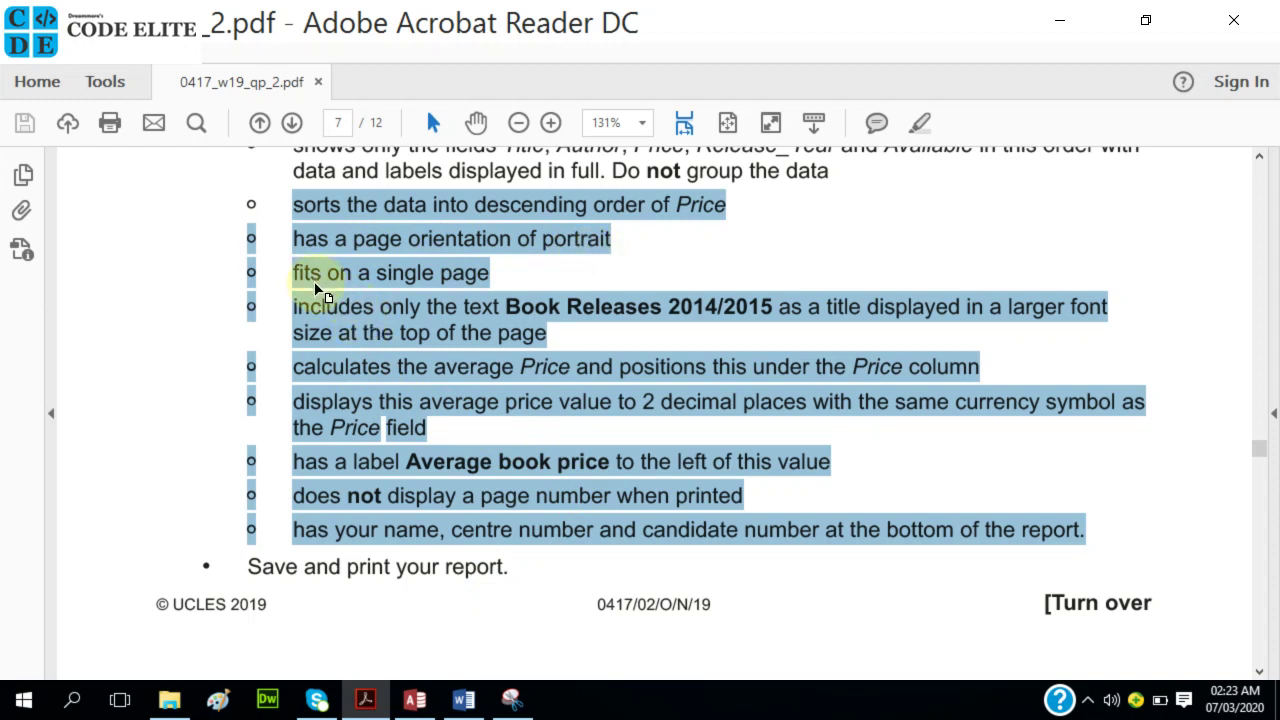
drag(320, 290, 543, 289)
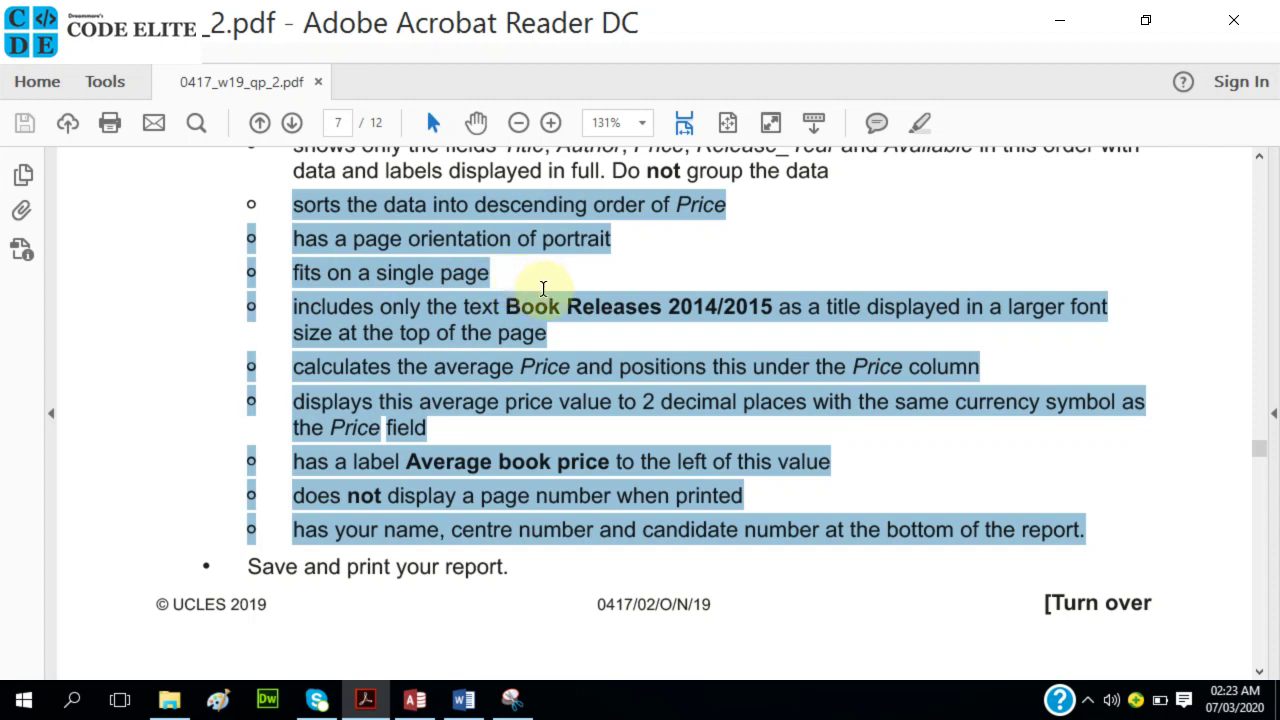
click(416, 694)
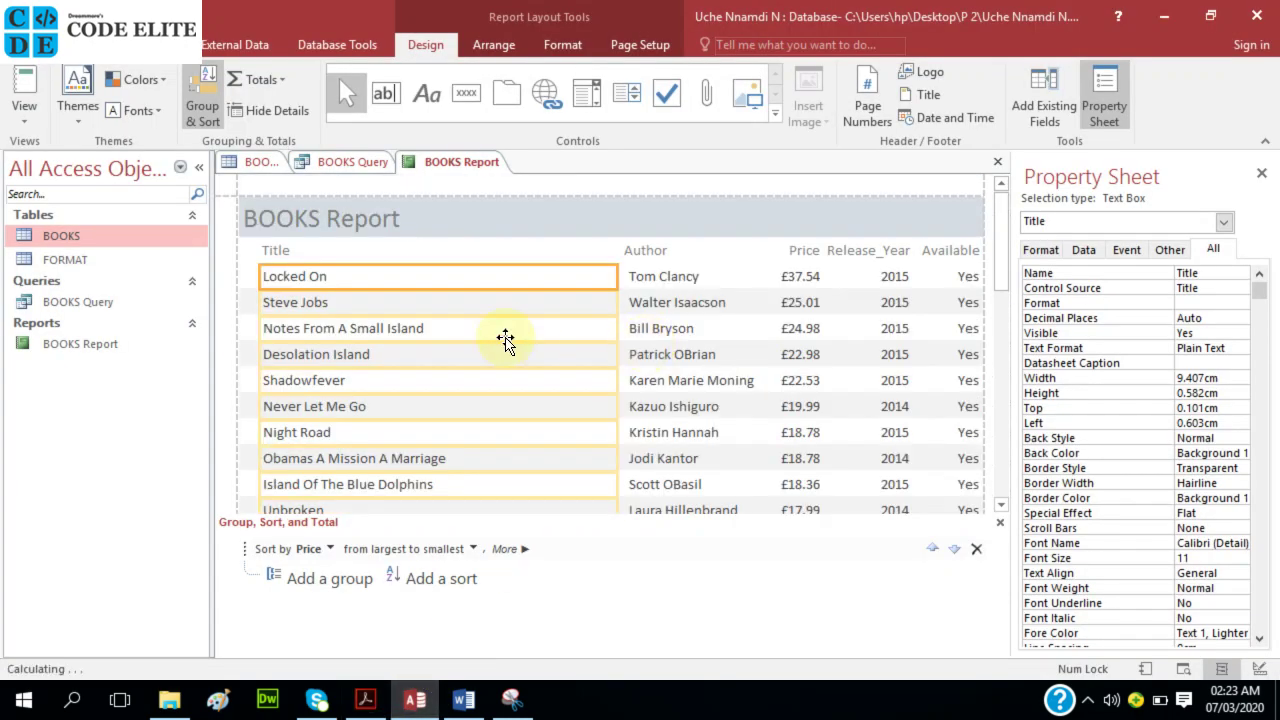
scroll(999, 100, down, 2)
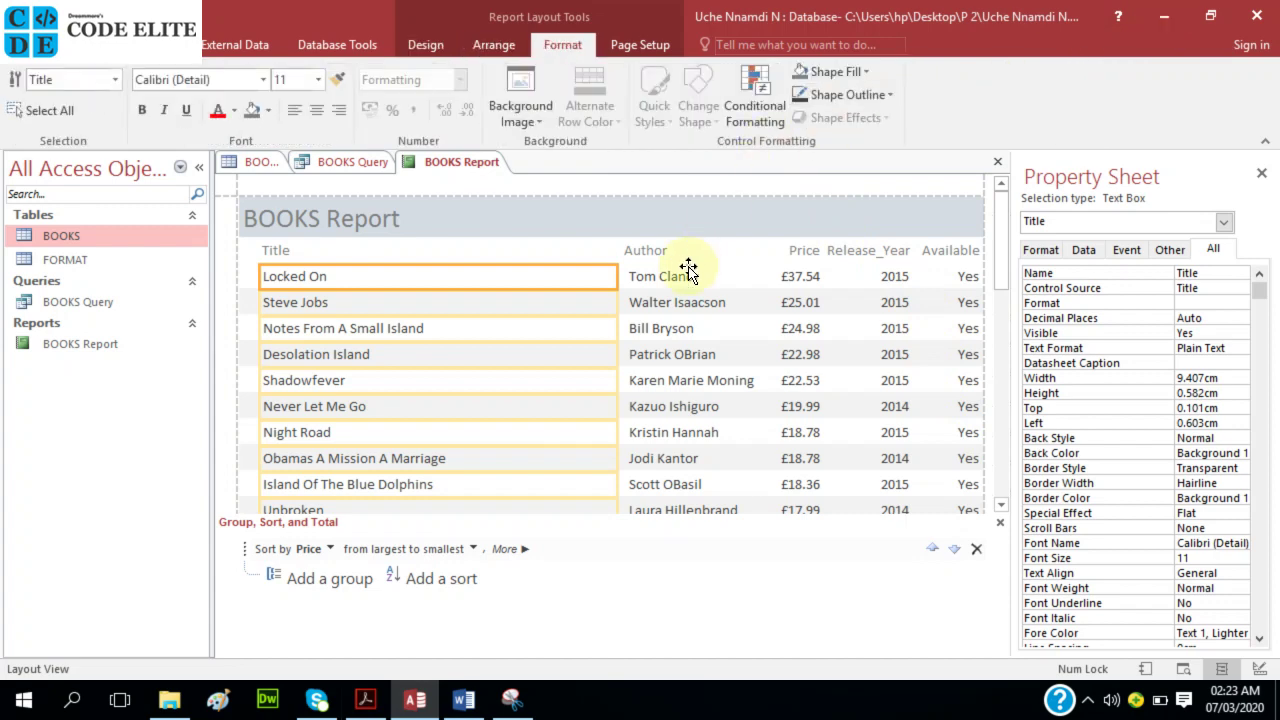
scroll(688, 330, down, 1)
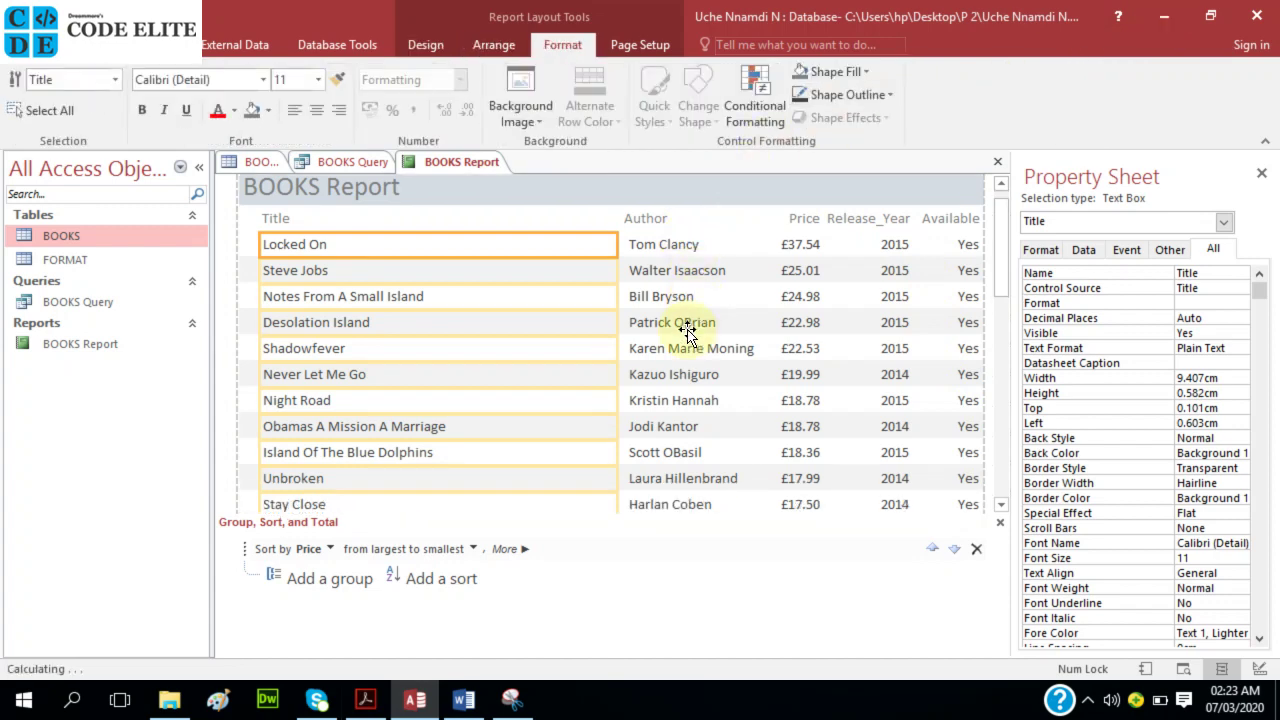
click(368, 700)
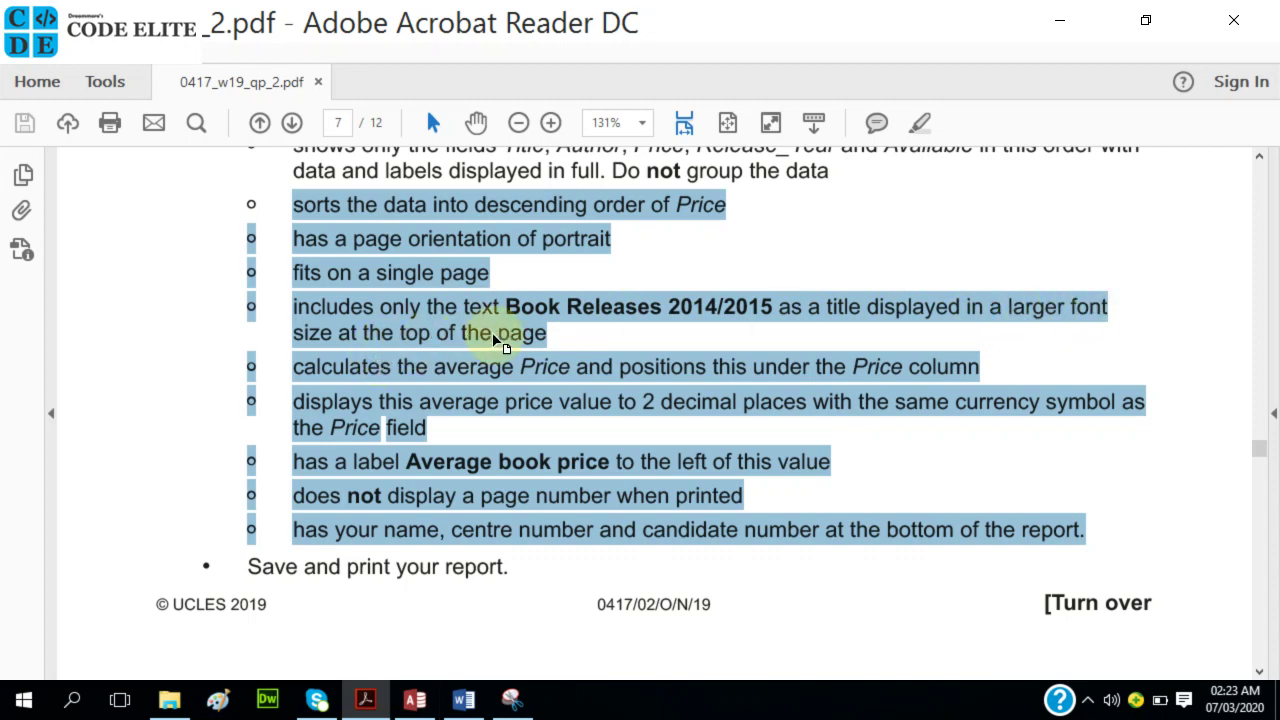
click(525, 330)
drag(506, 306, 772, 307)
key(ctrl+c)
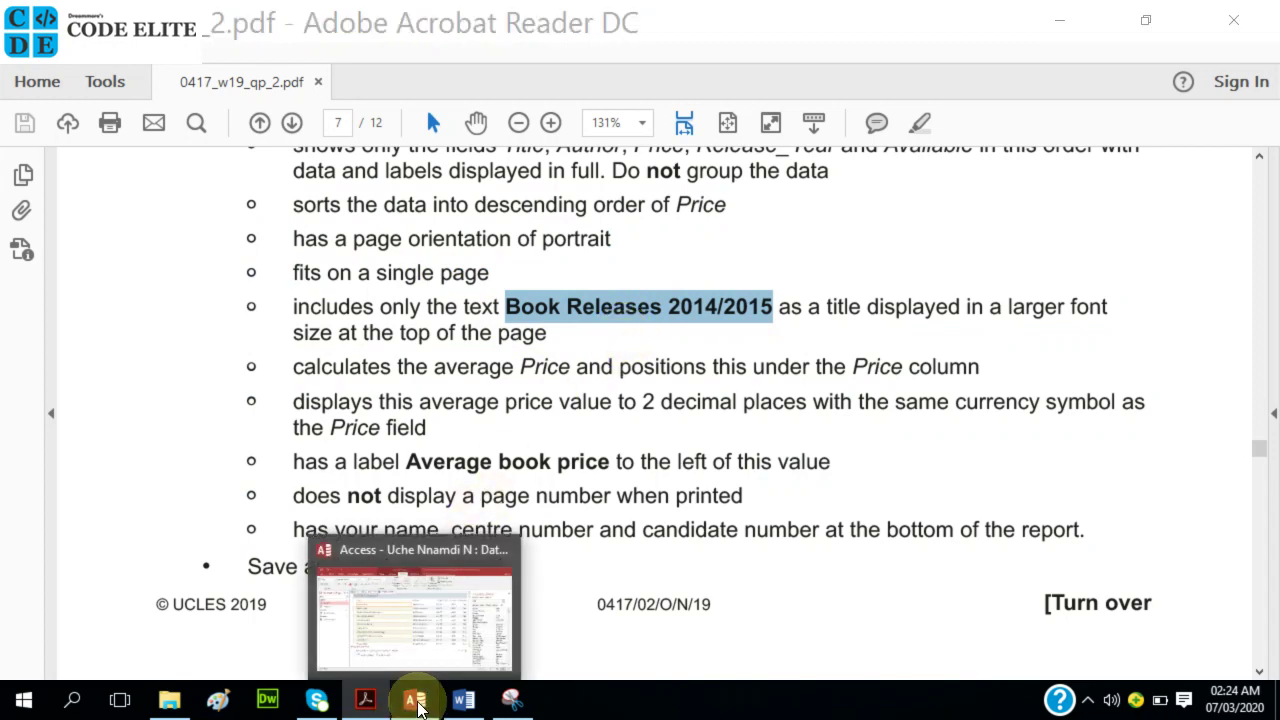
click(414, 699)
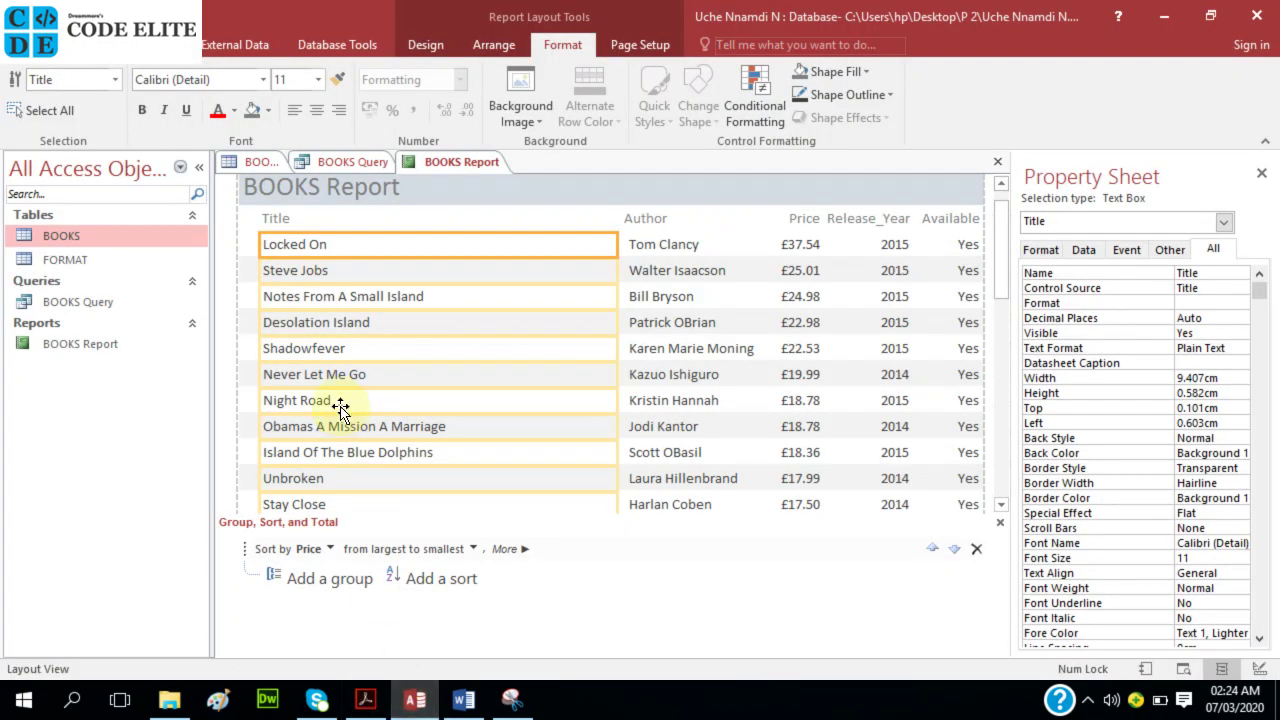
- Replace the report title with the copied text Book Releases 2014/2015 and make it bold
click(327, 197)
click(327, 195)
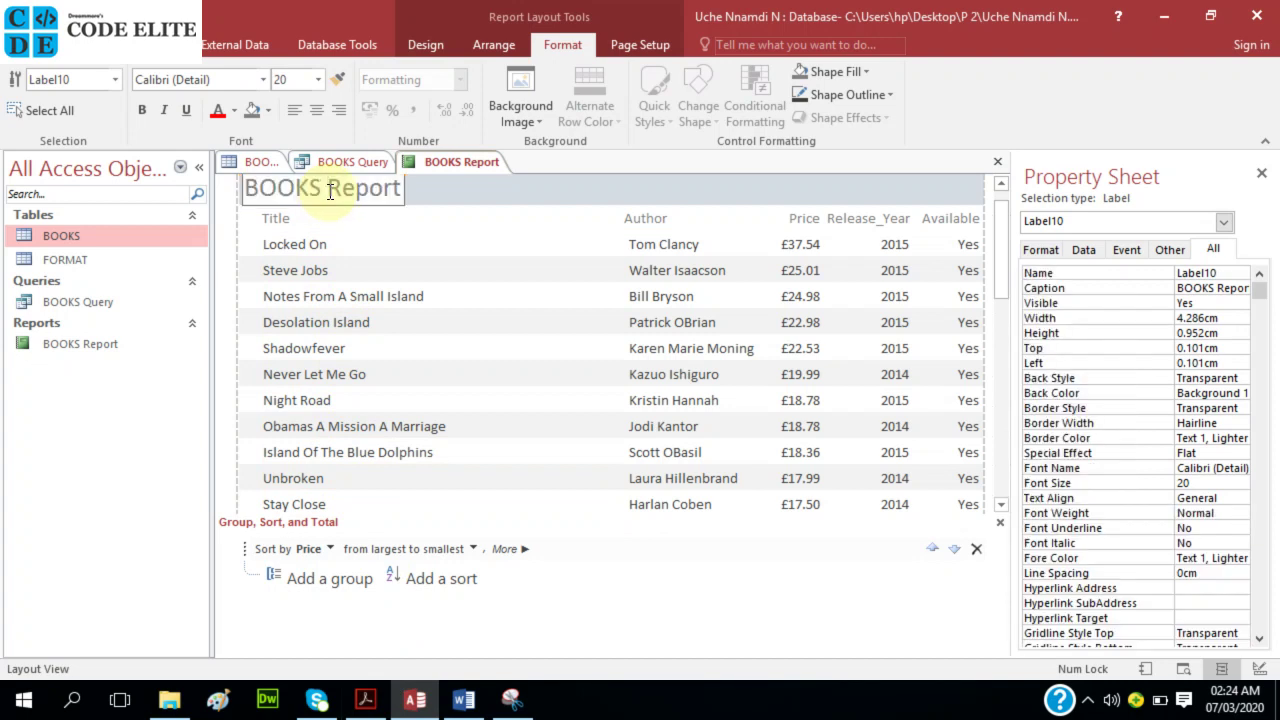
drag(329, 191, 401, 190)
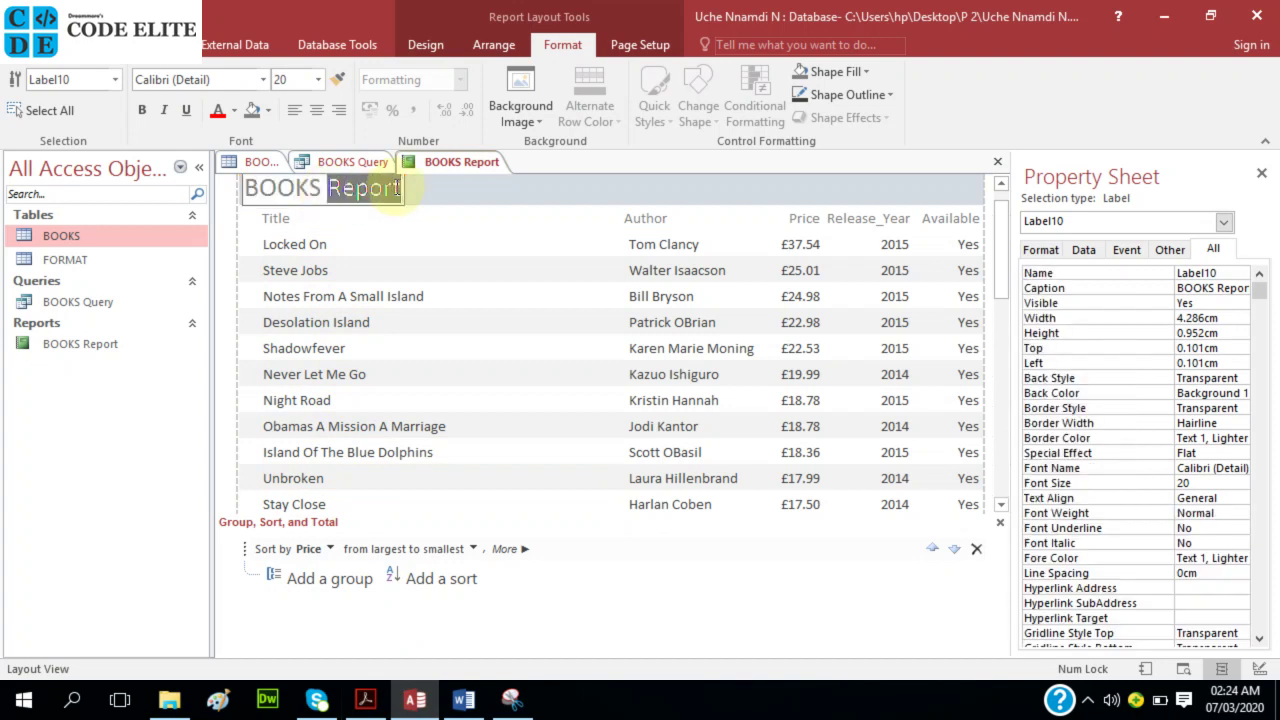
key(BackSpace)
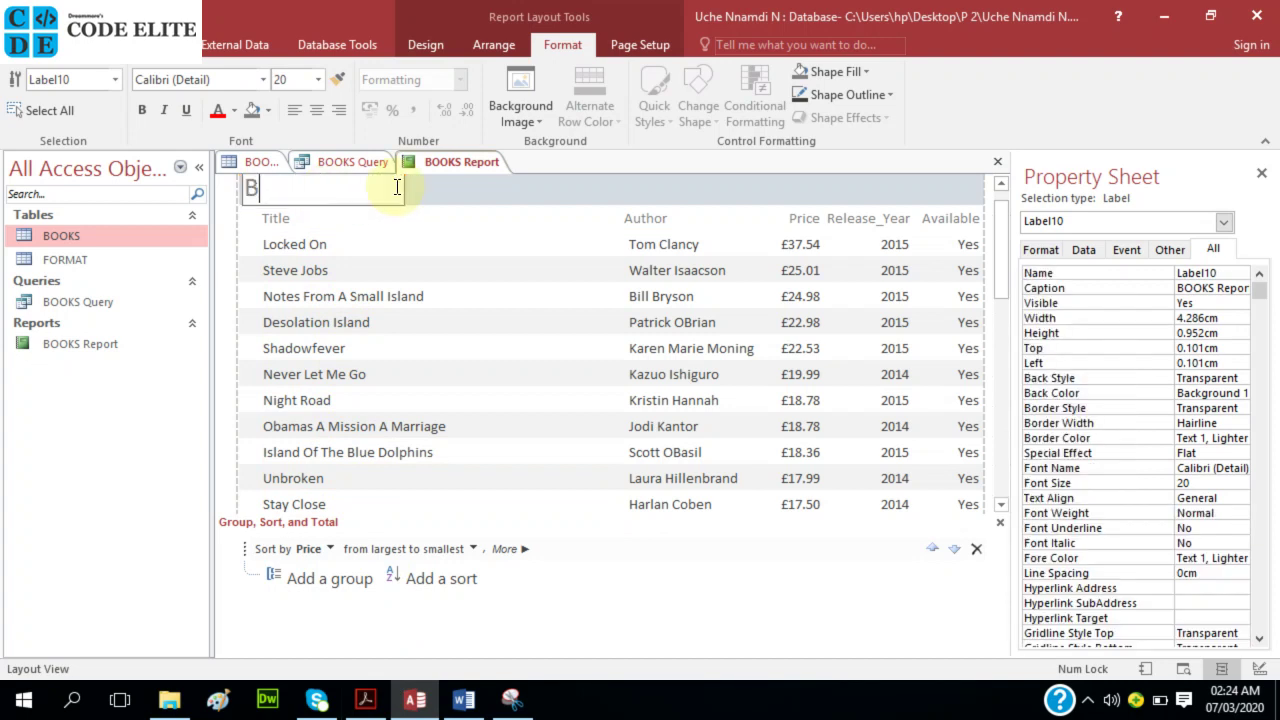
key(ctrl+v)
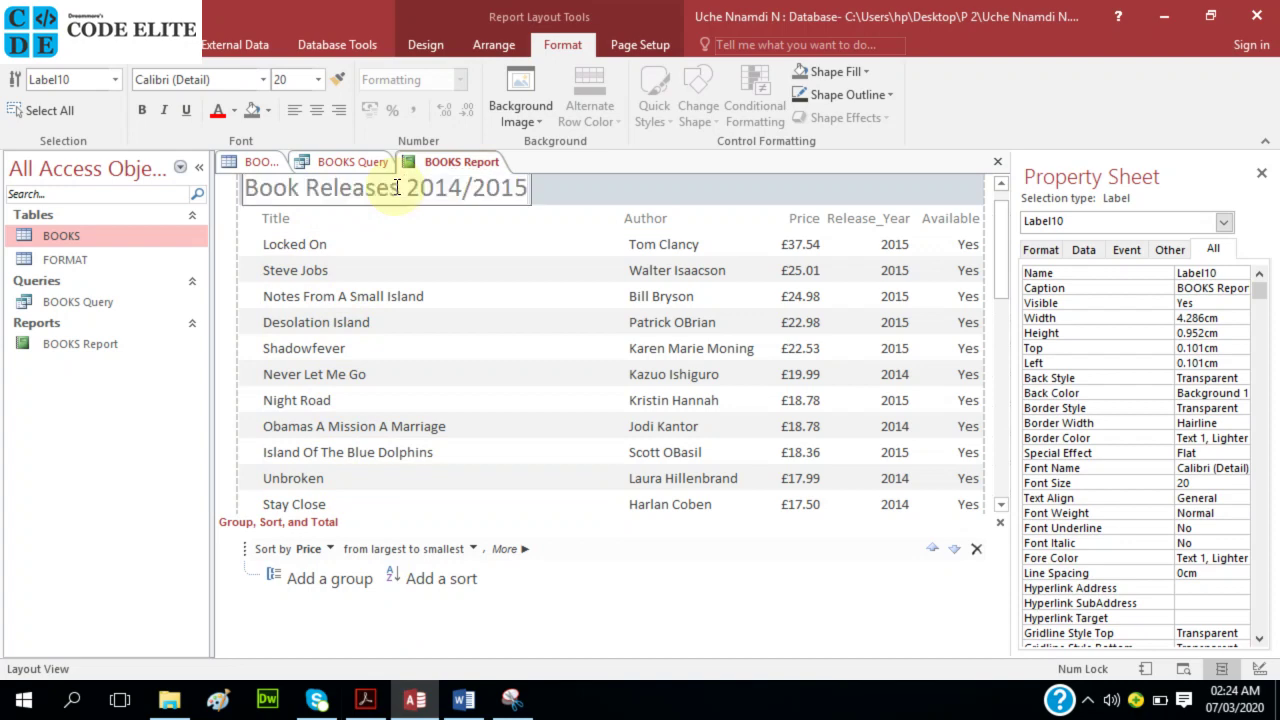
click(576, 193)
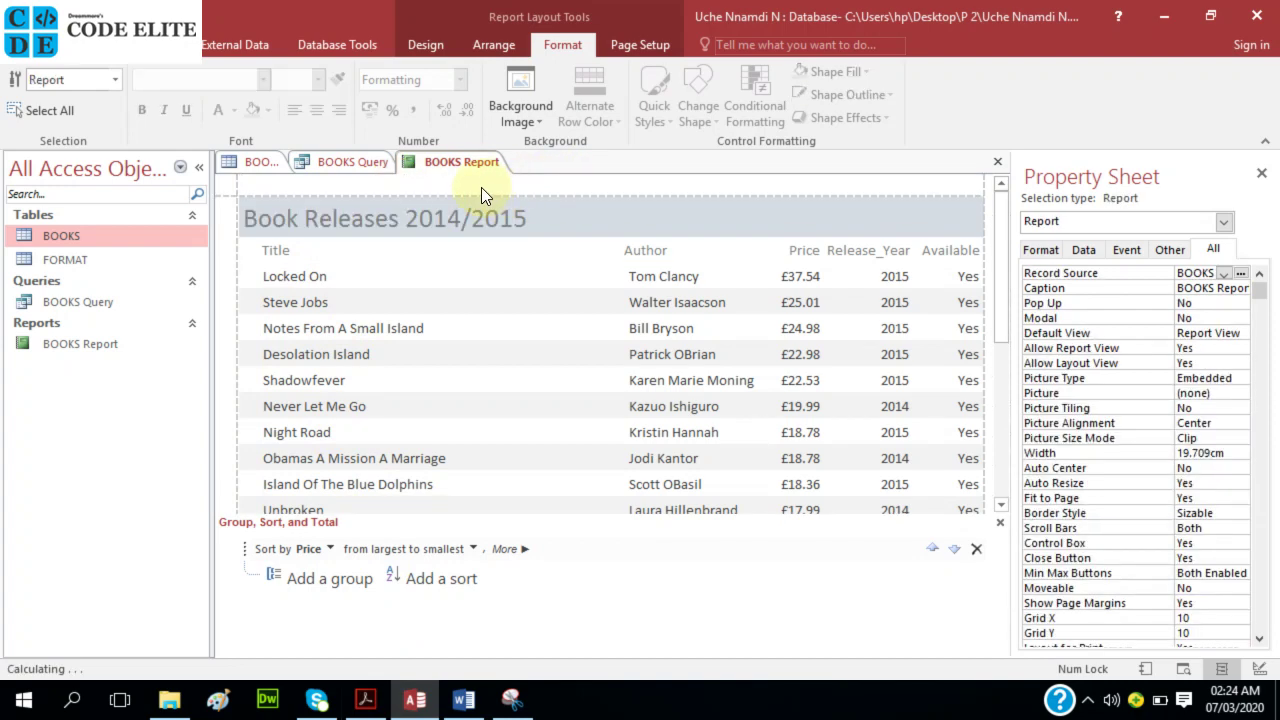
click(466, 220)
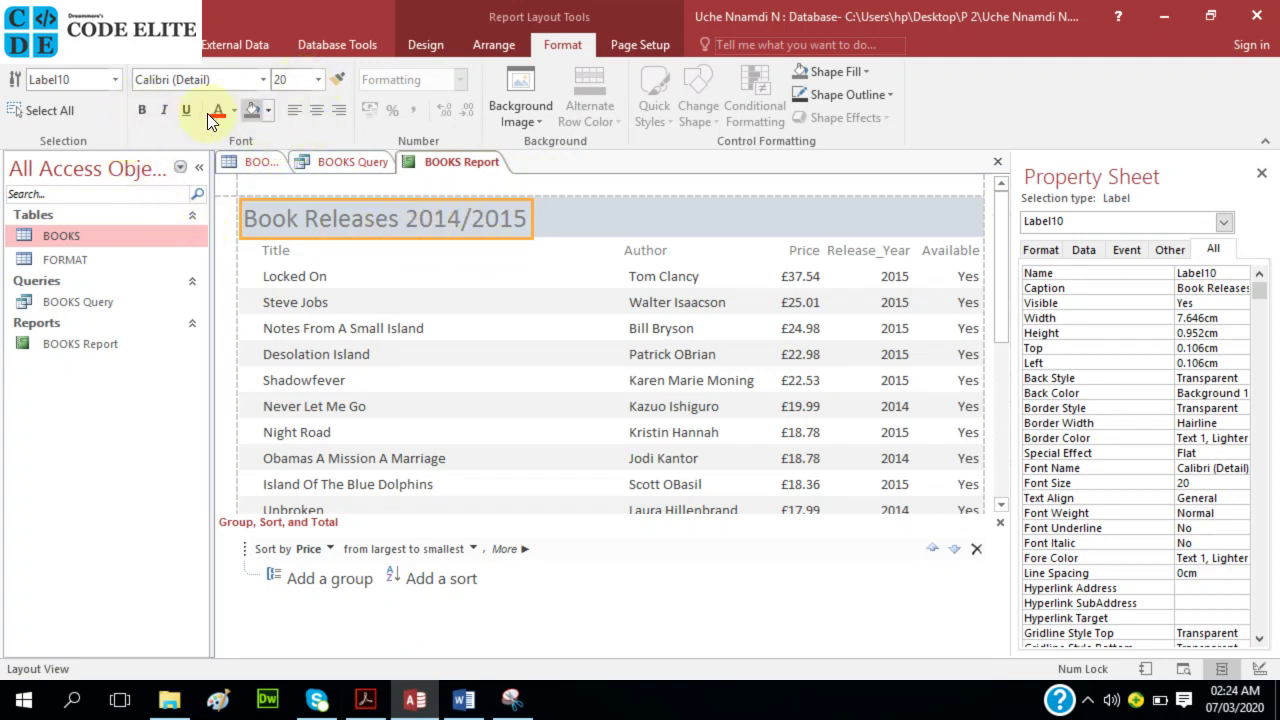
click(146, 109)
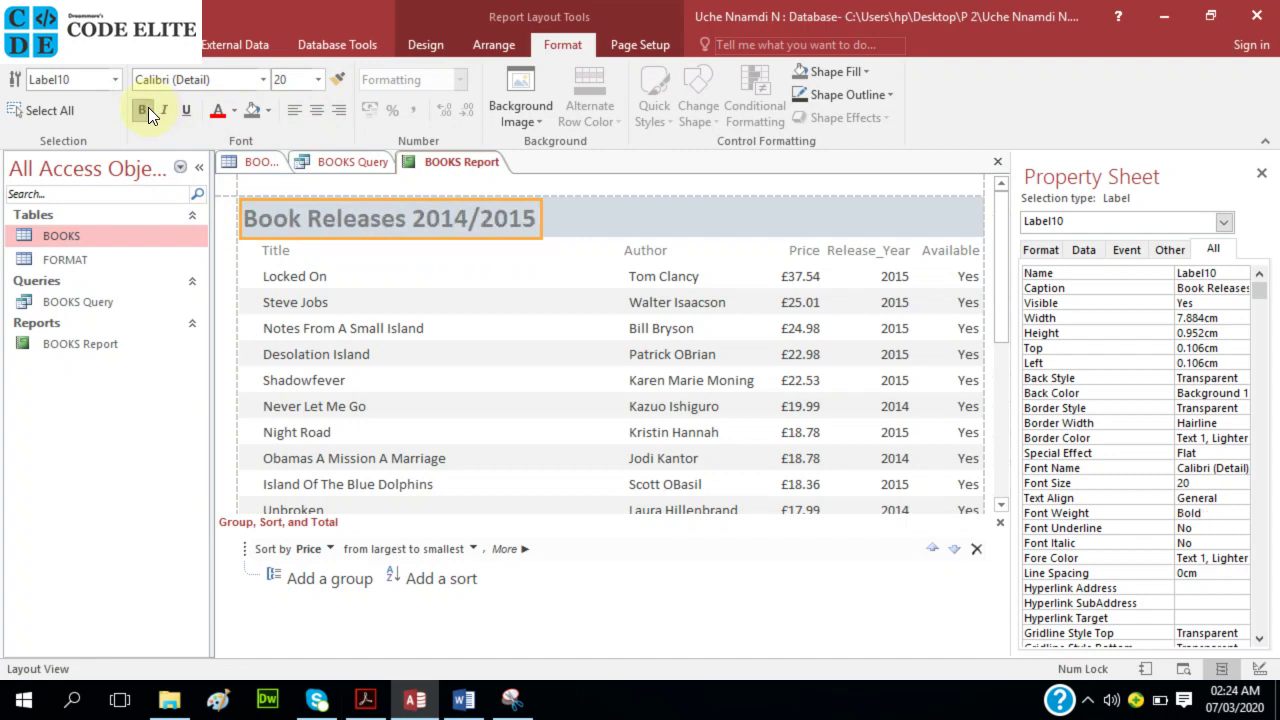
- Check the average price requirement in the exam paper PDF and add an Average total below the report's Price column
click(365, 699)
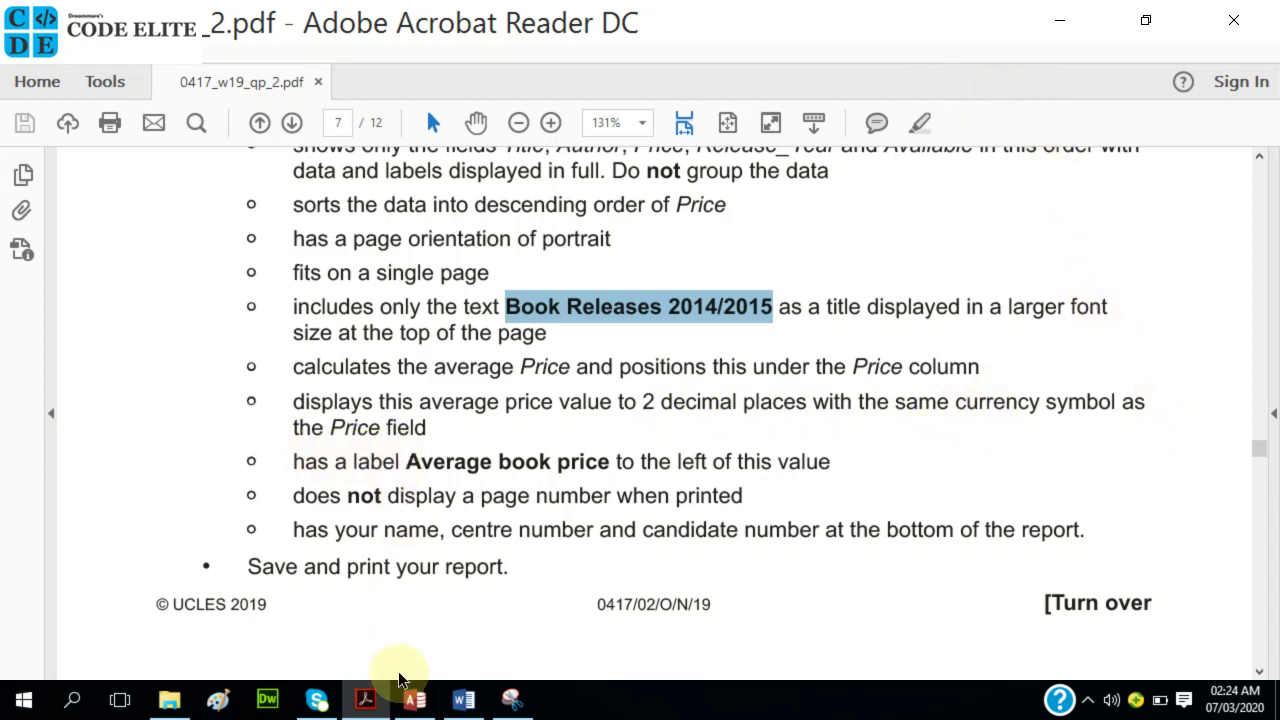
click(415, 699)
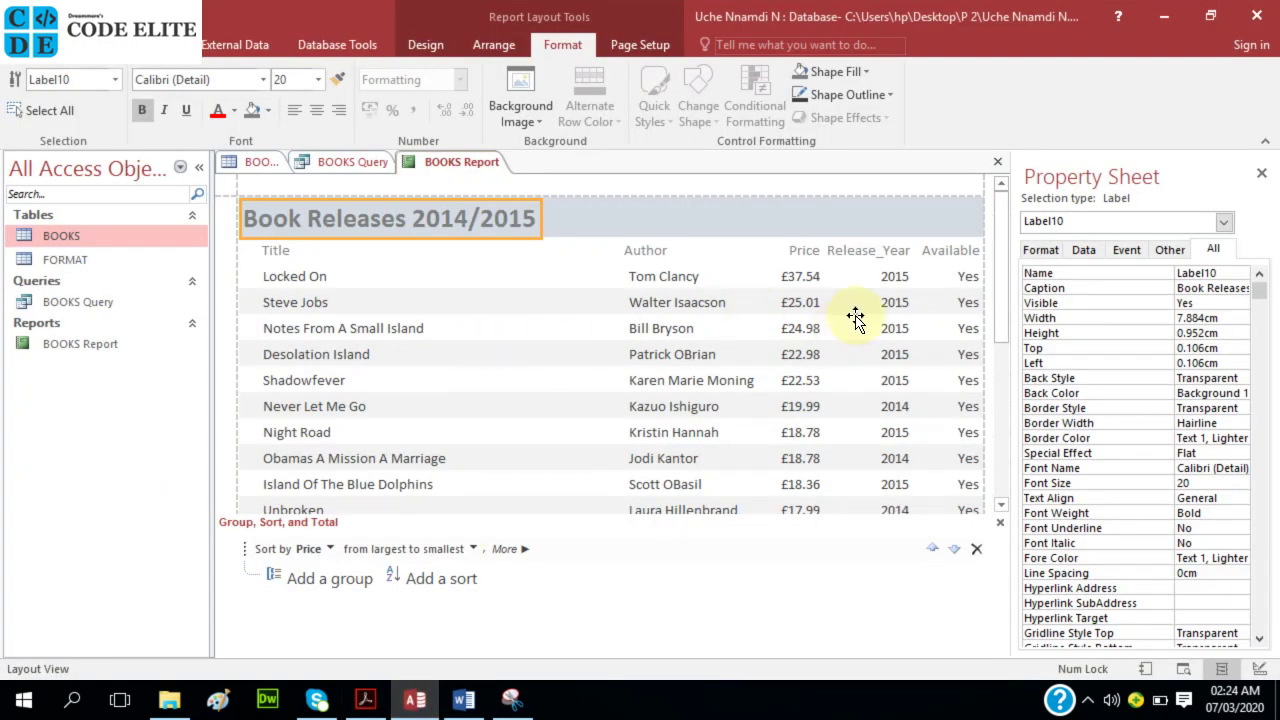
scroll(865, 318, down, 1)
scroll(855, 308, up, 1)
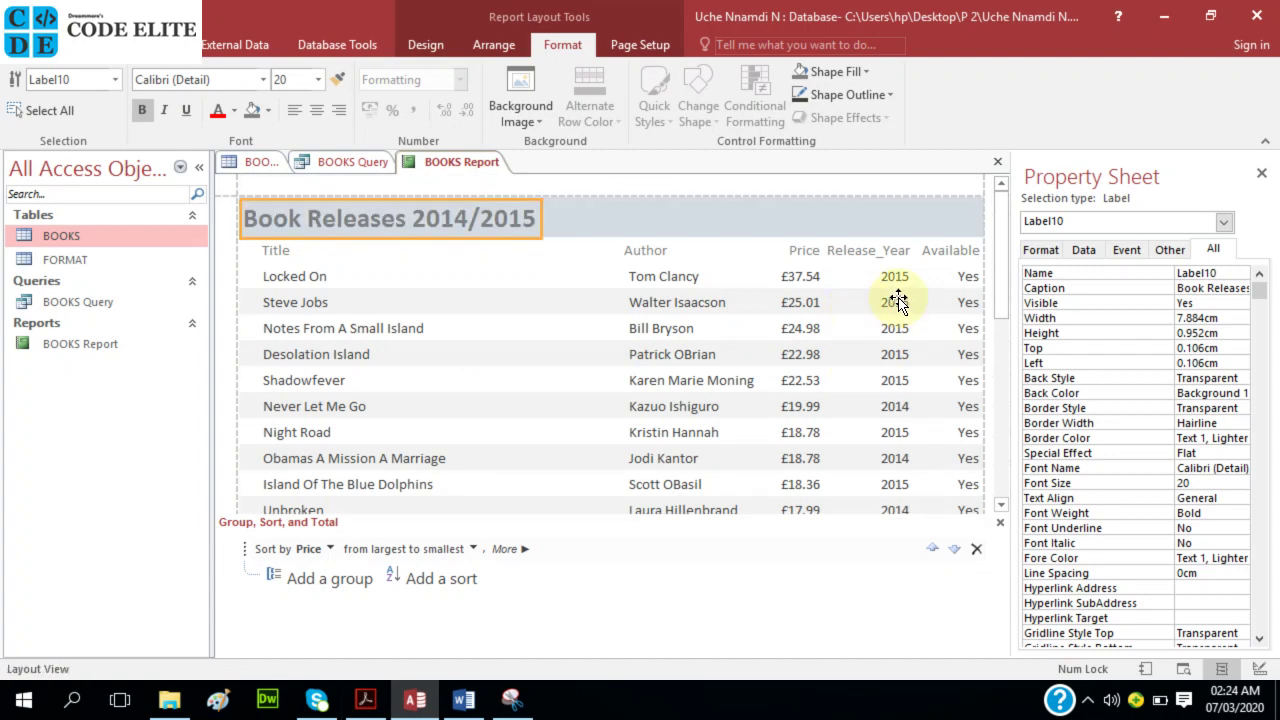
scroll(892, 302, down, 1)
click(815, 245)
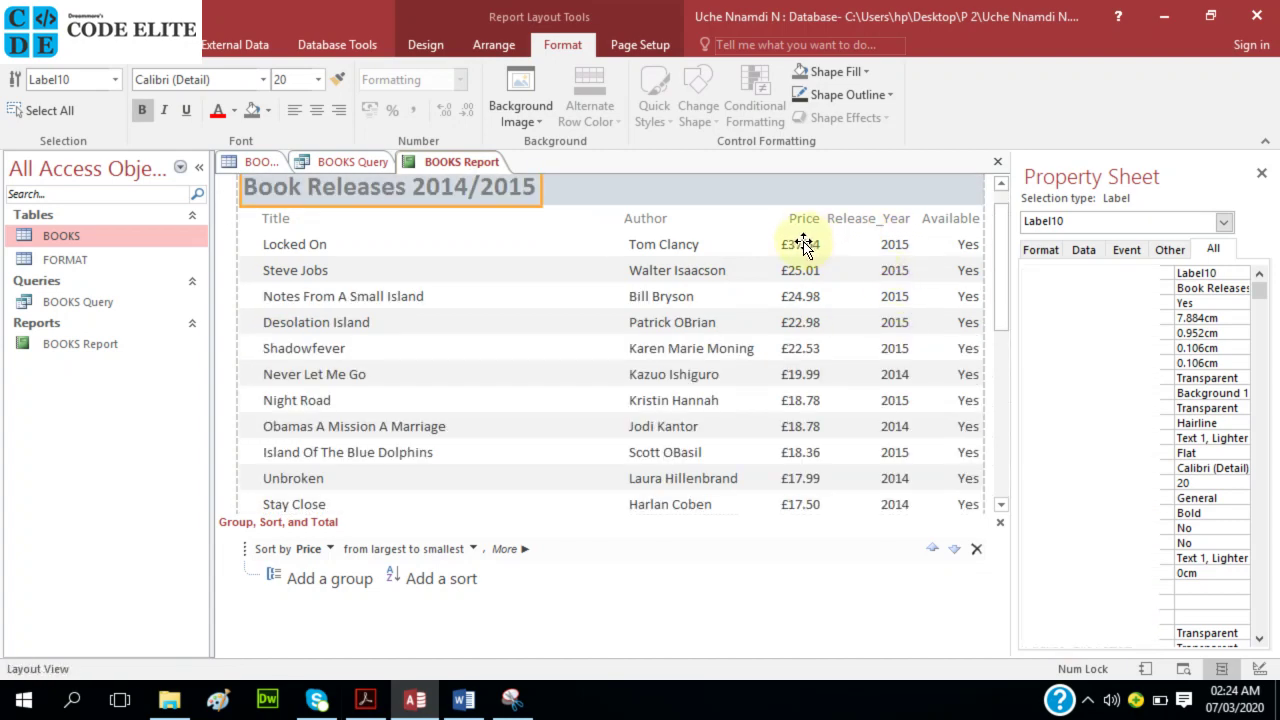
scroll(814, 297, down, 5)
scroll(818, 323, down, 8)
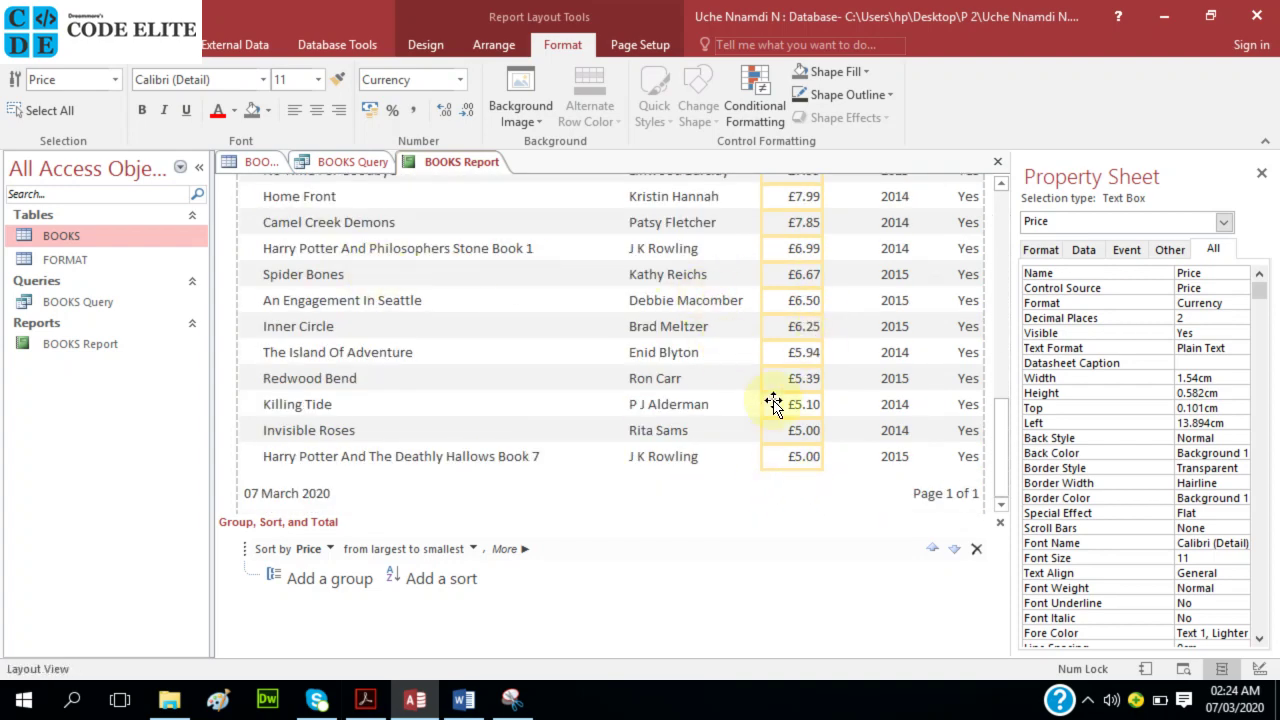
click(483, 43)
click(446, 48)
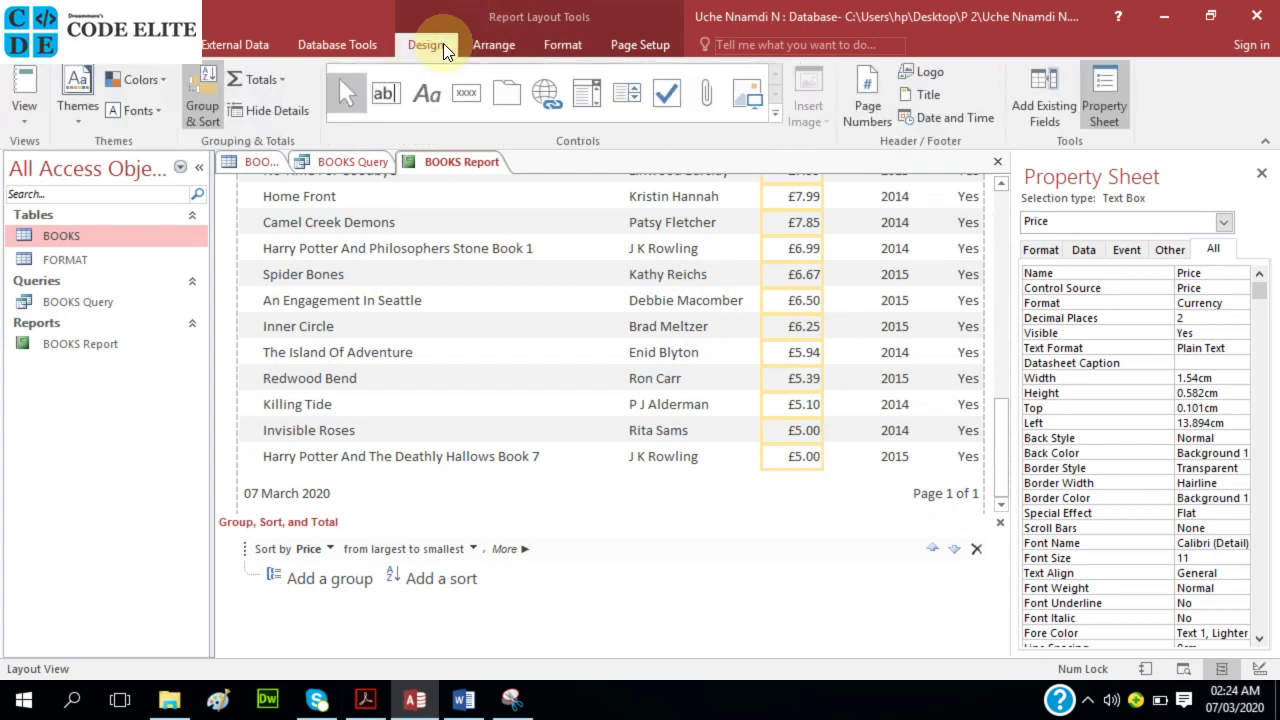
click(284, 80)
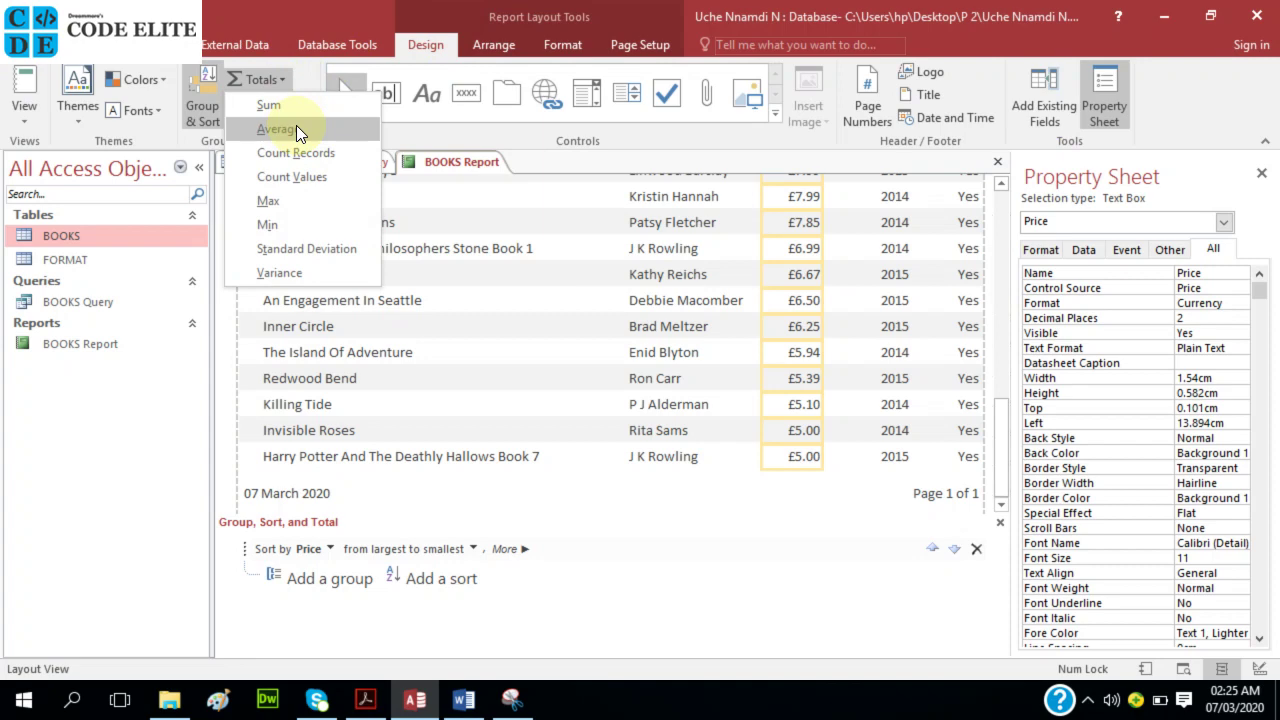
click(296, 128)
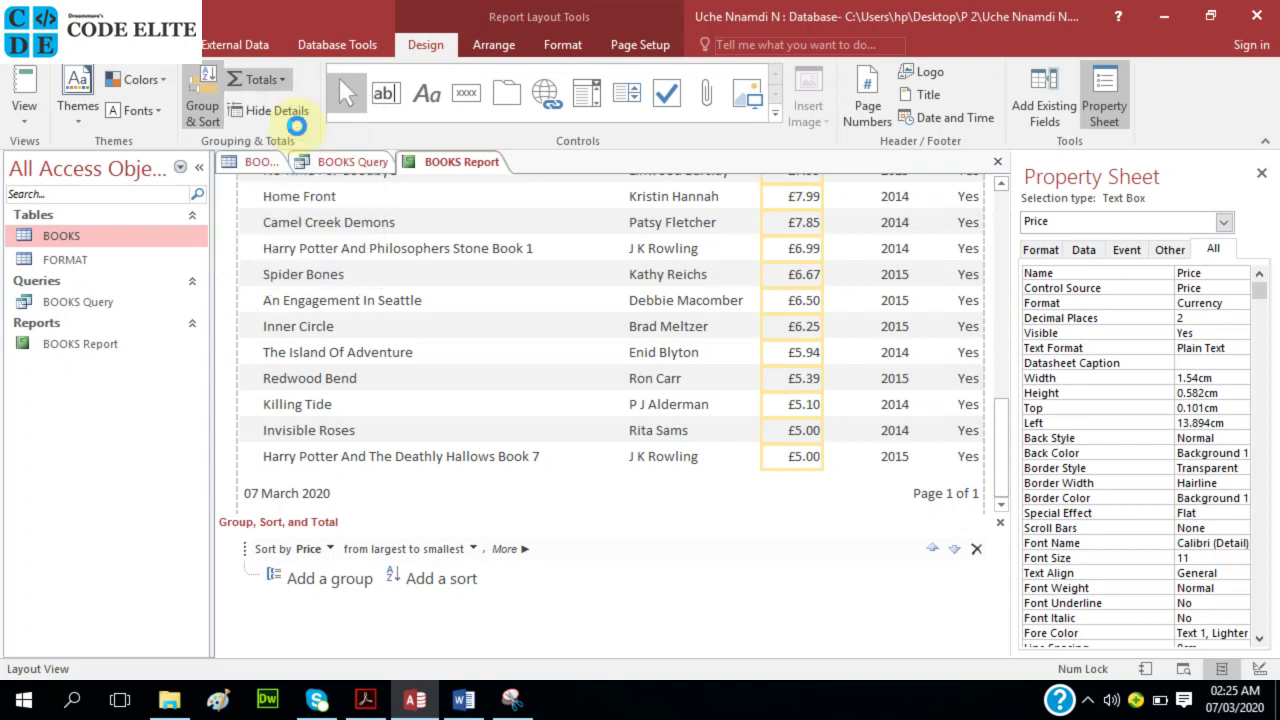
scroll(805, 265, down, 10)
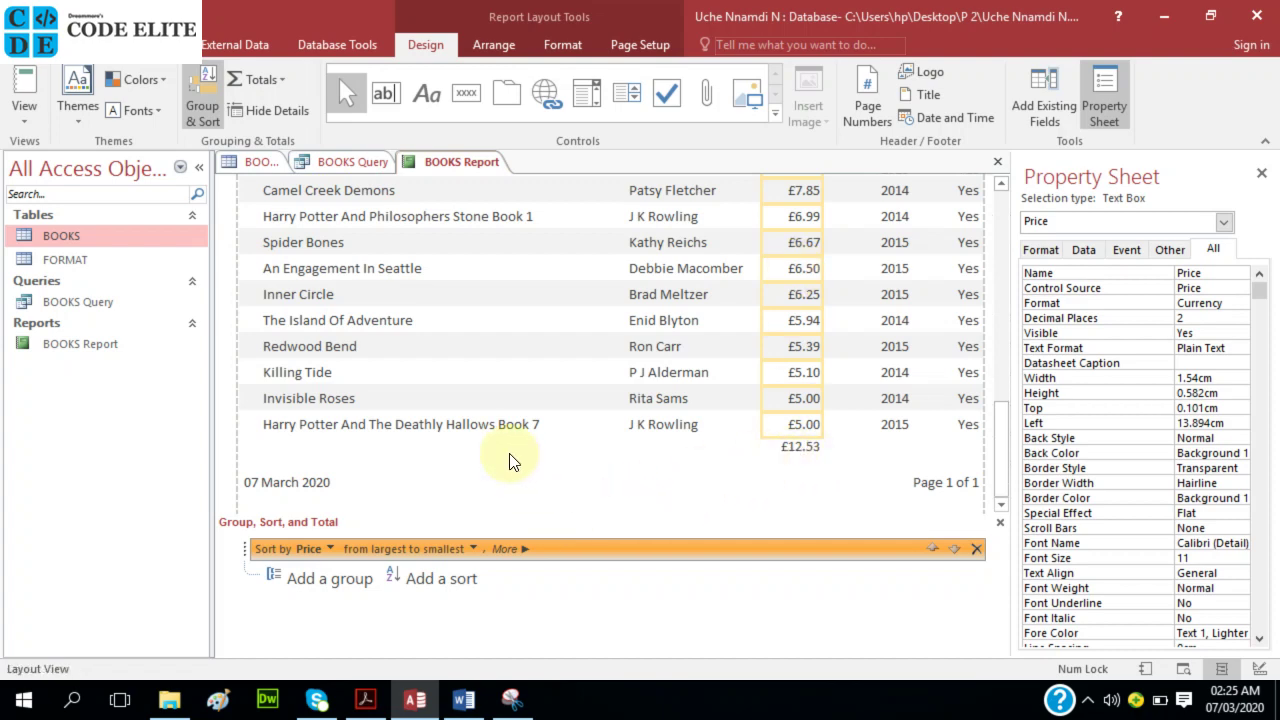
- Select the label text Average book price in the exam paper PDF and open the BOOKS Report in Design View in Access
mouse_move(432, 712)
click(365, 700)
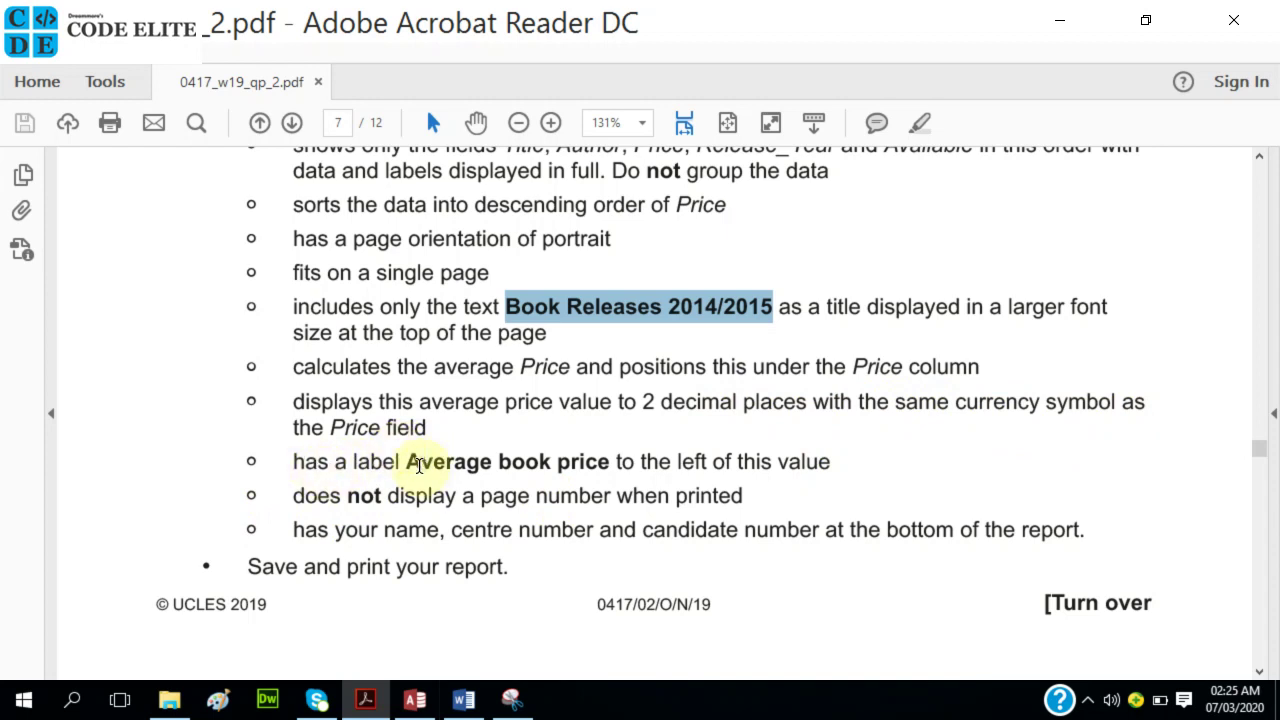
drag(421, 461, 585, 462)
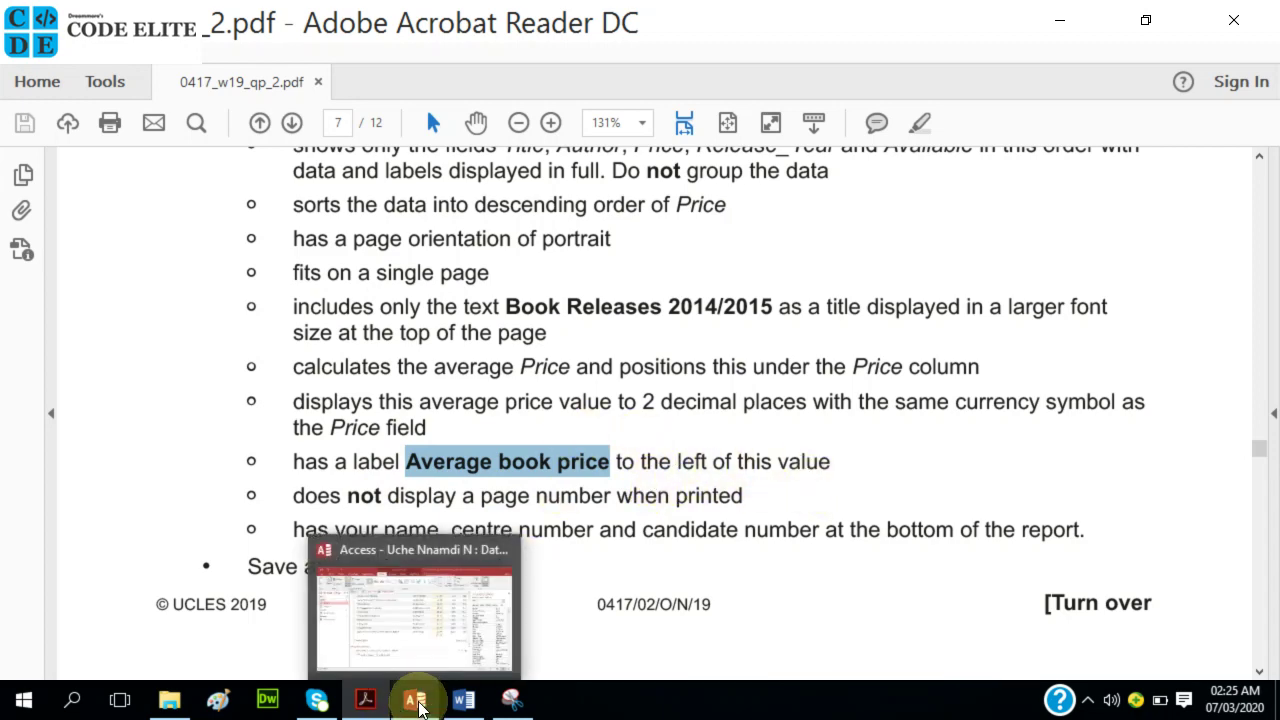
click(414, 702)
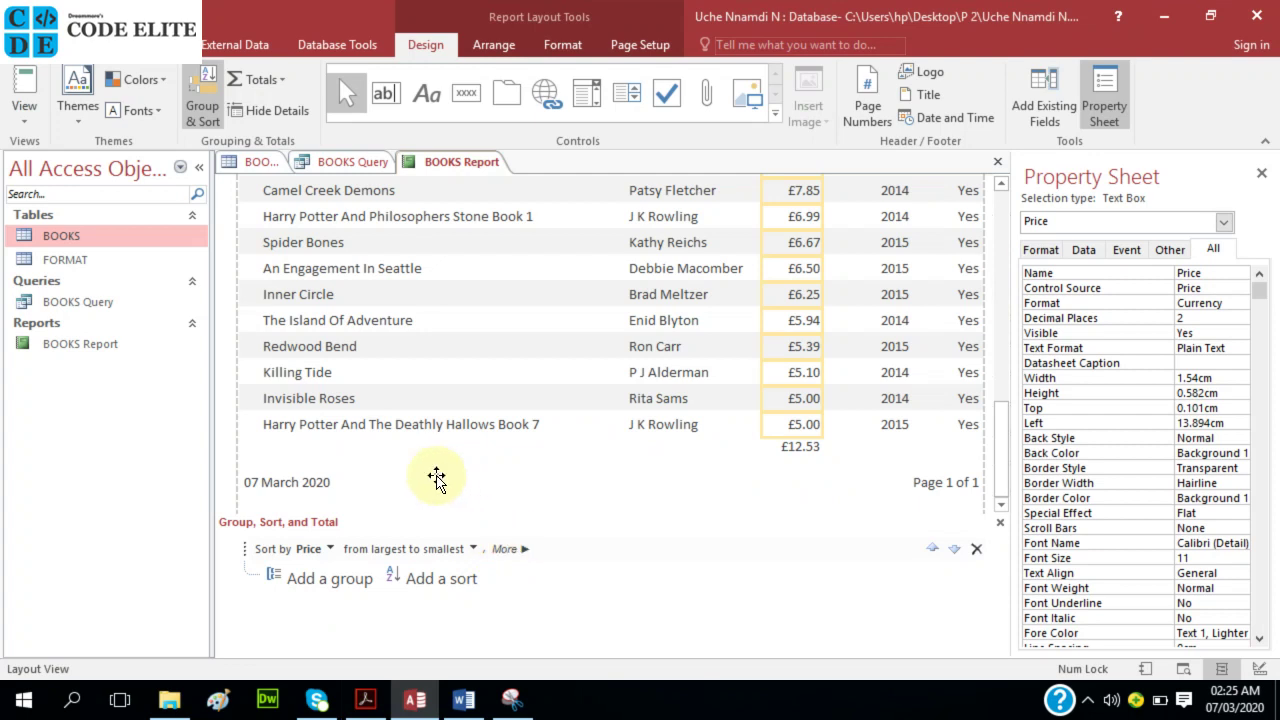
right_click(470, 160)
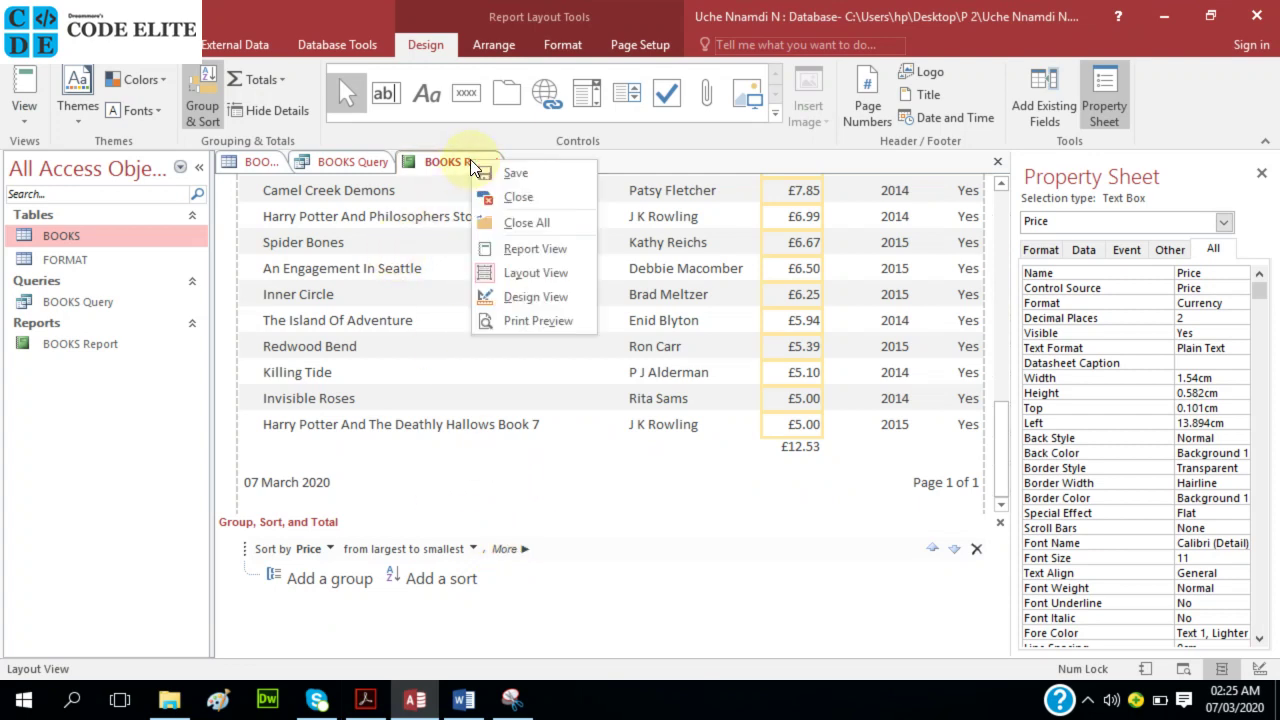
click(527, 293)
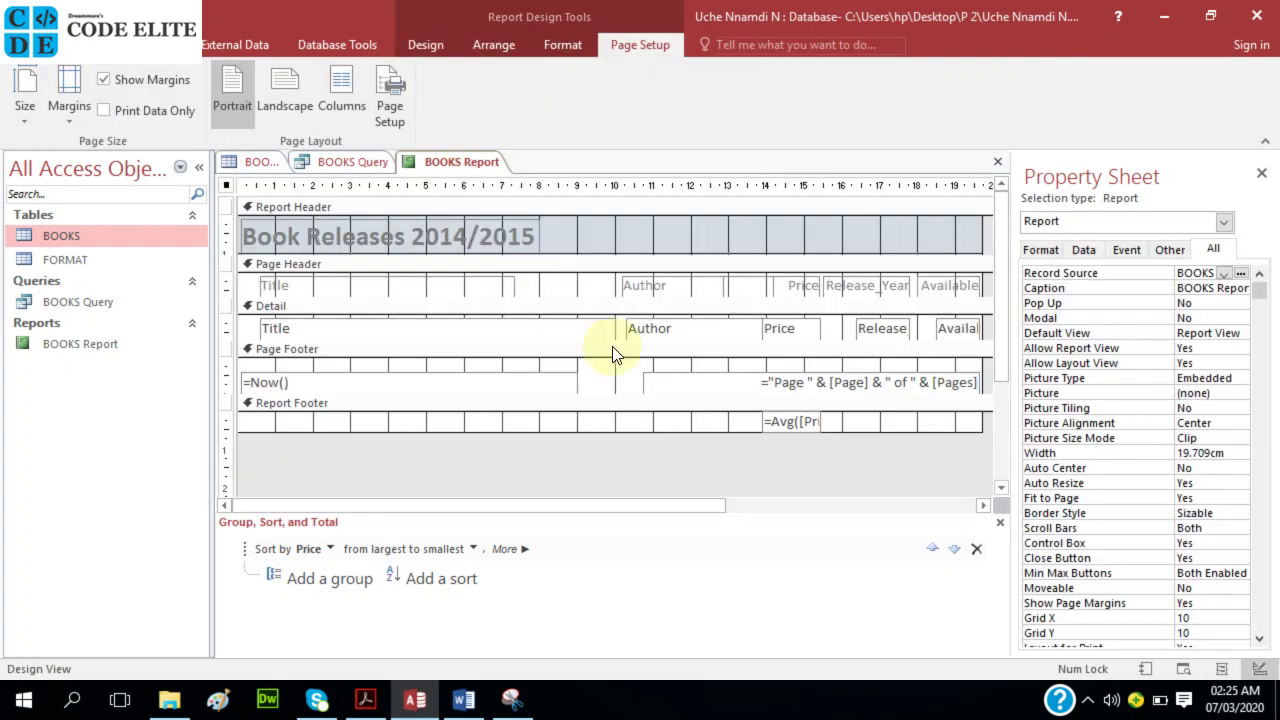
- Widen the average price text box in the Report Footer to about 2.52 cm and extend the footer's height to about 1.1 cm
click(809, 420)
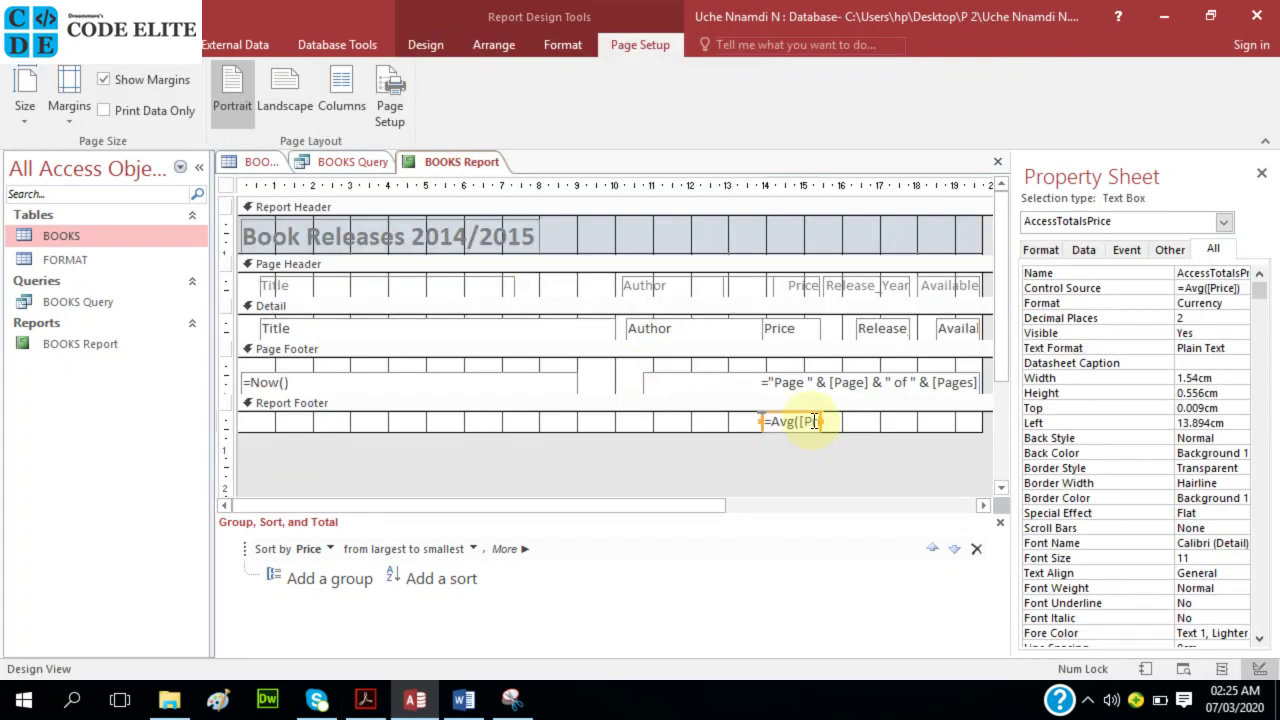
click(822, 421)
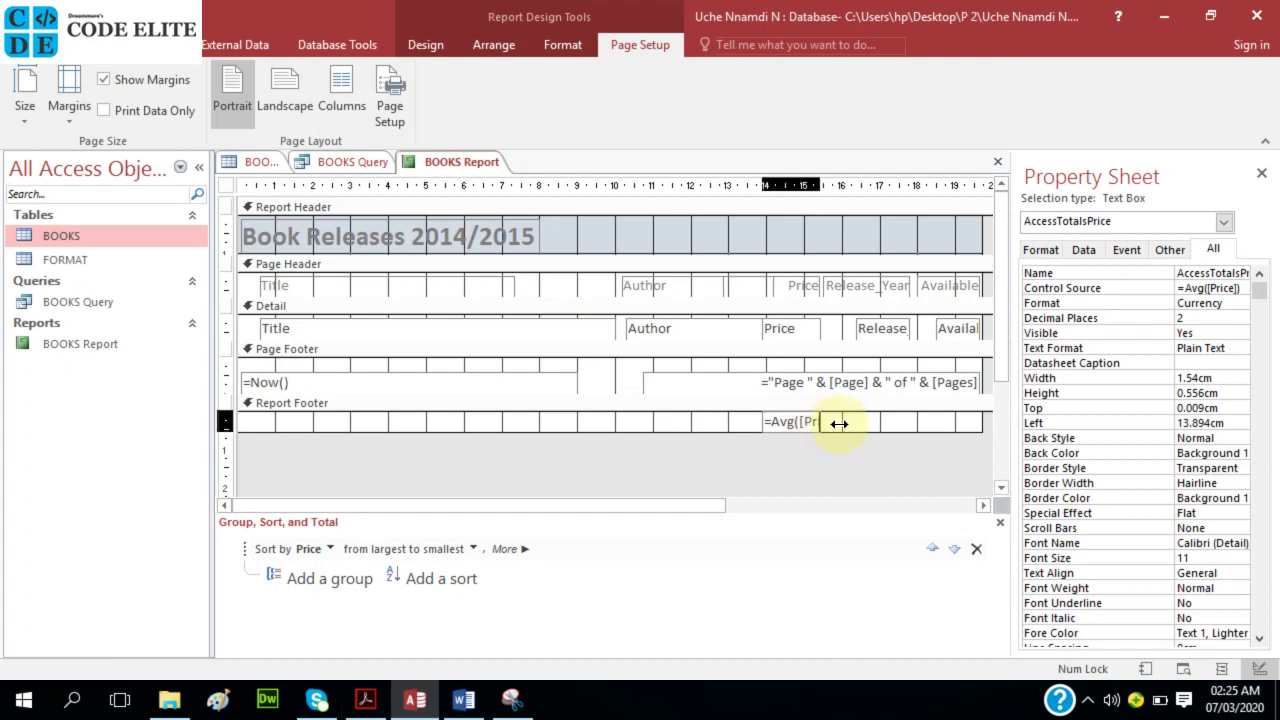
double_click(846, 424)
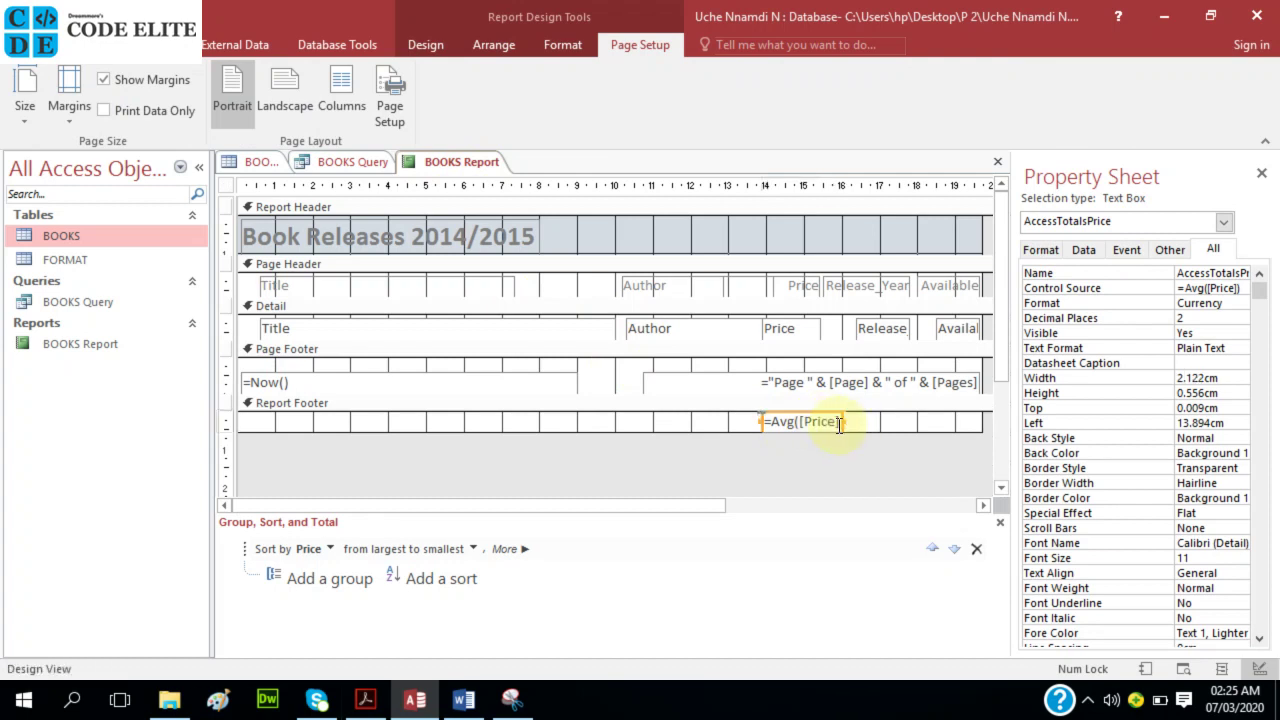
click(856, 418)
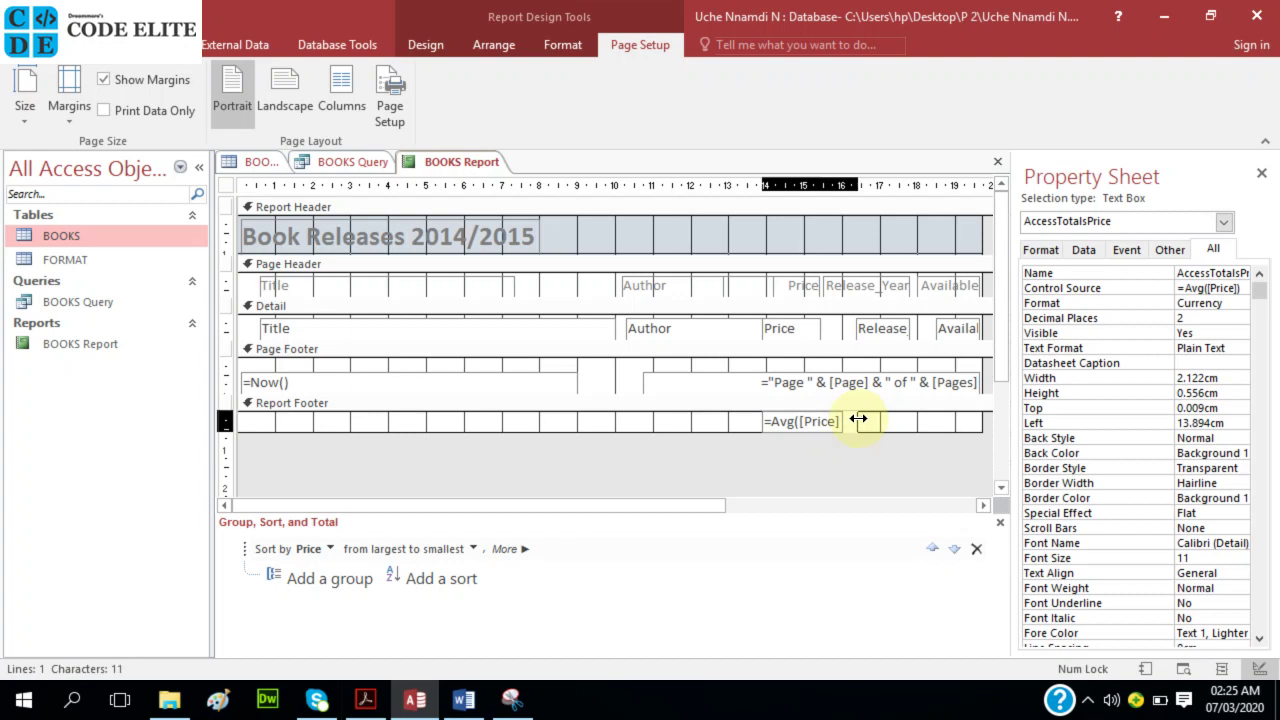
double_click(858, 418)
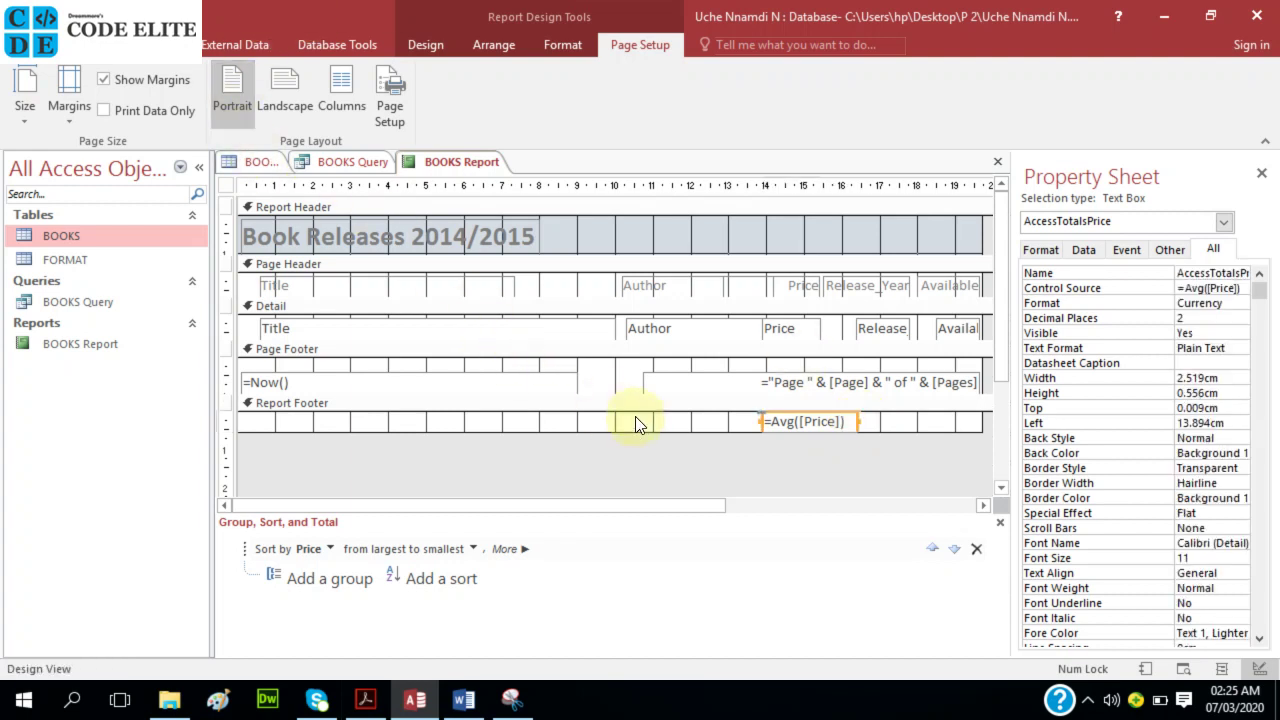
drag(645, 430, 651, 451)
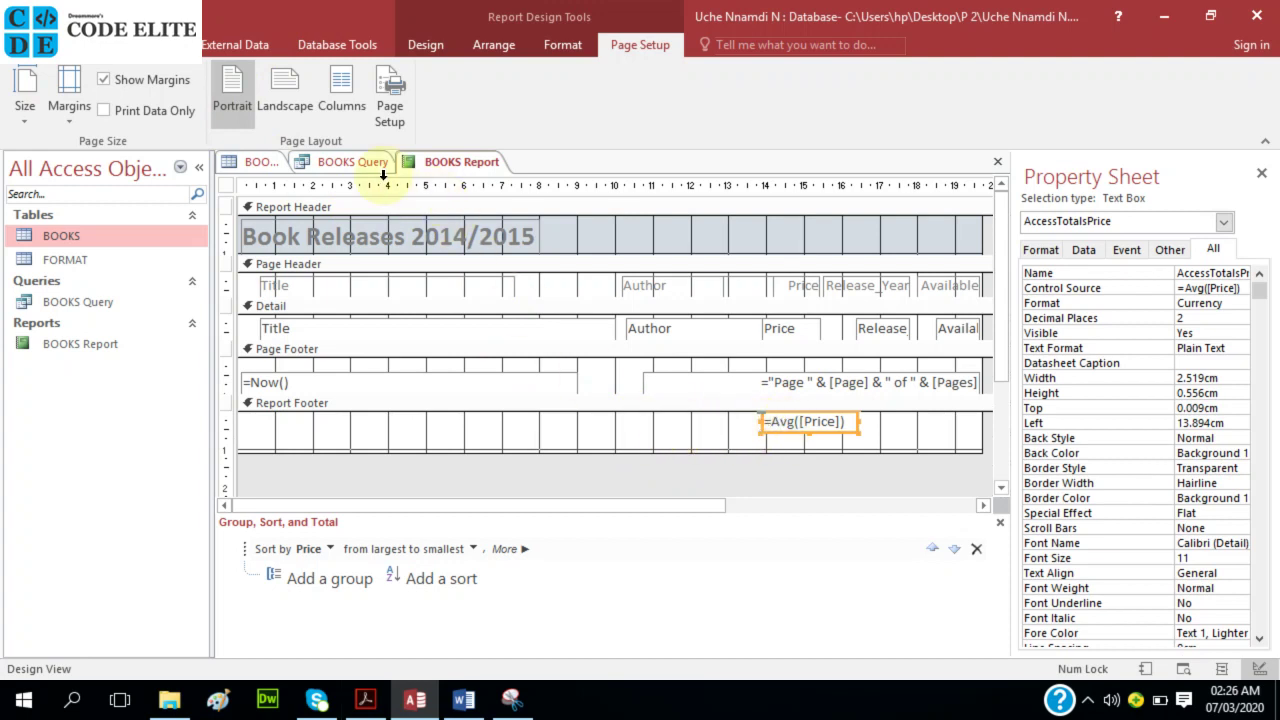
- Add a label reading Average book price in the Report Footer, left of the average price text box
click(514, 46)
click(430, 48)
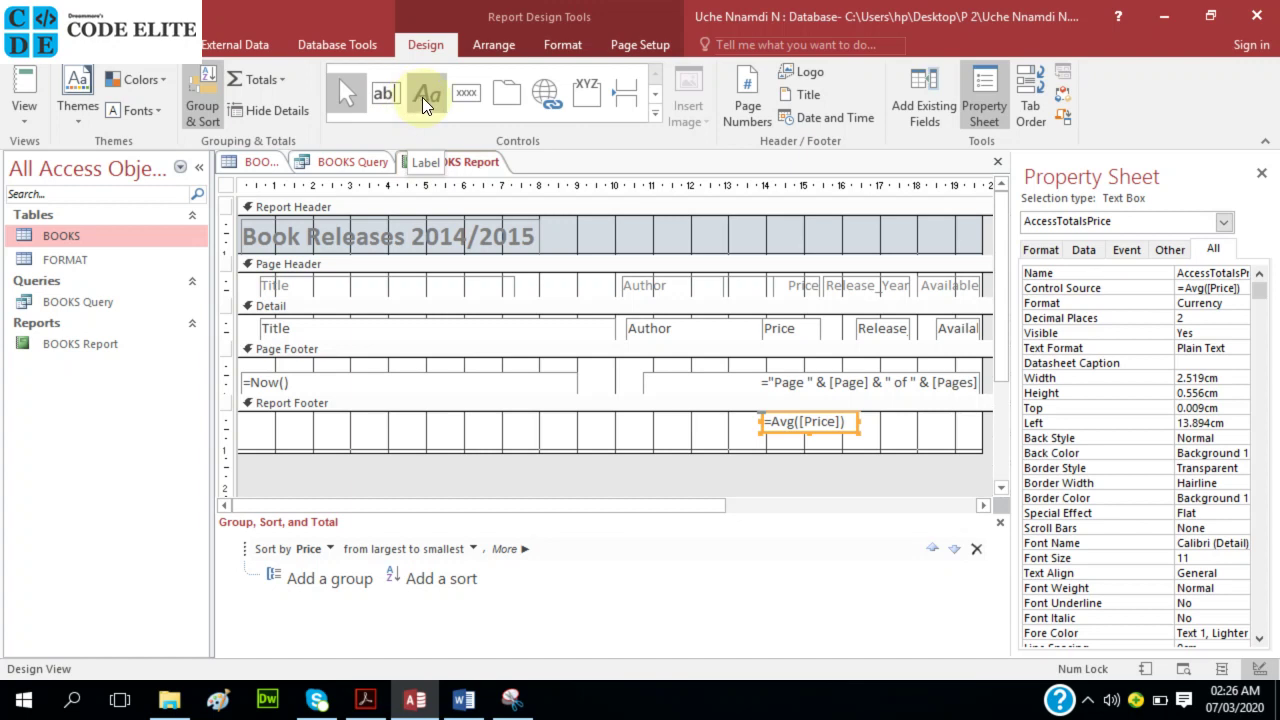
click(422, 97)
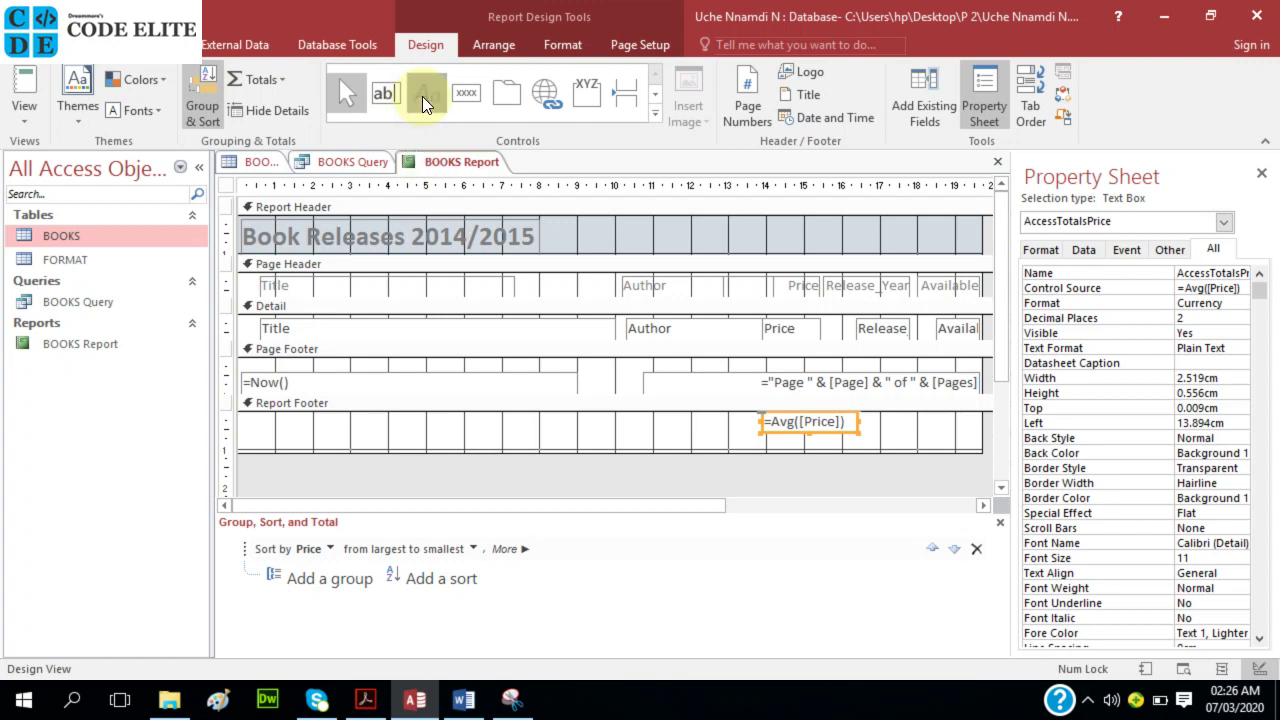
click(619, 428)
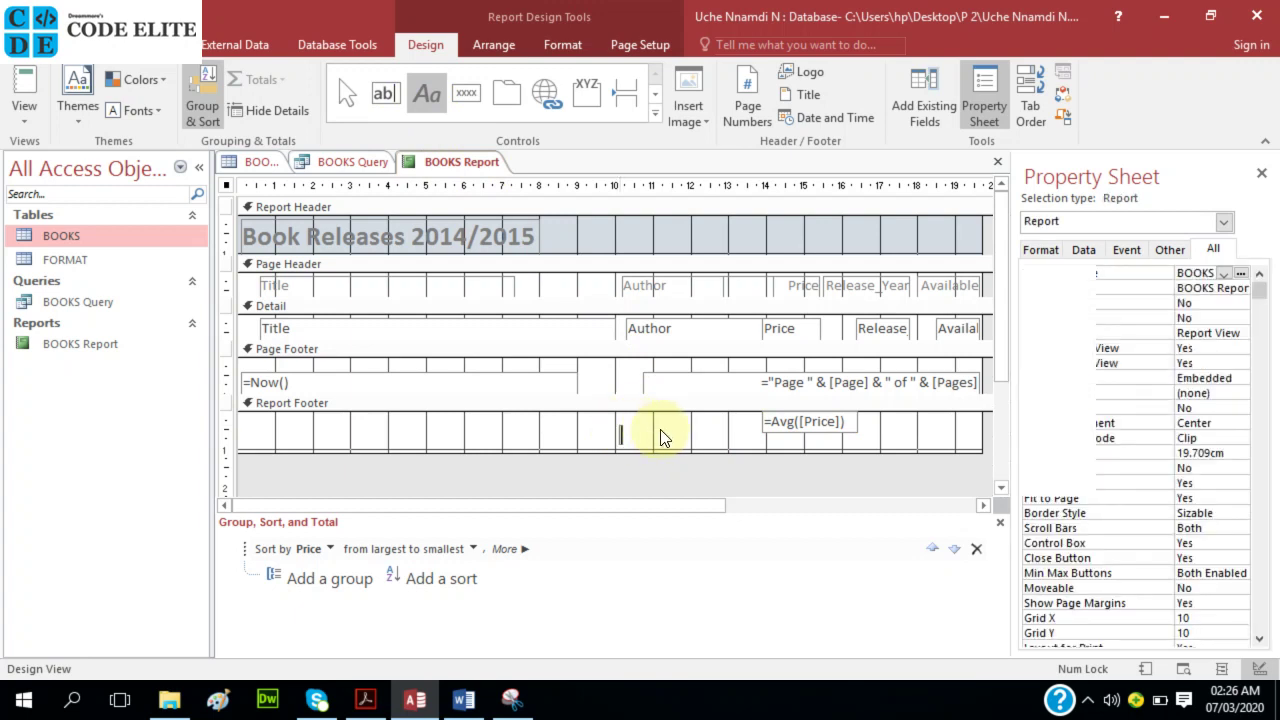
text(Average book price)
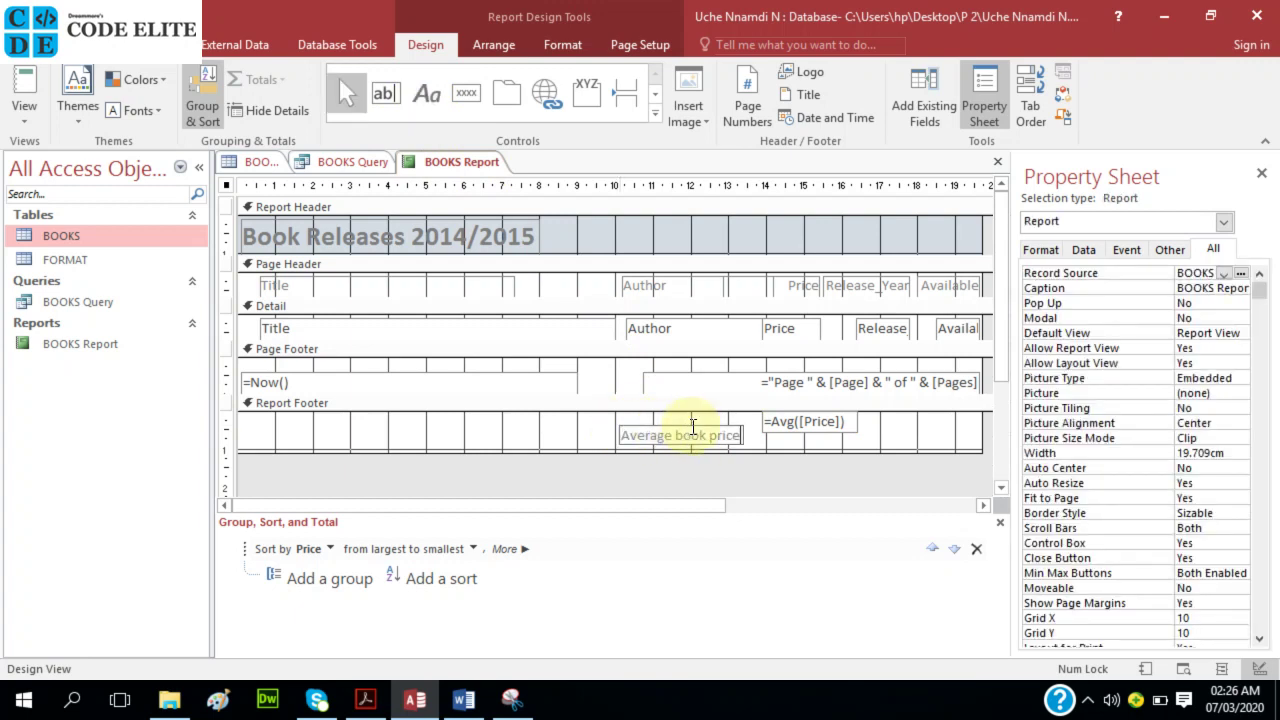
click(607, 435)
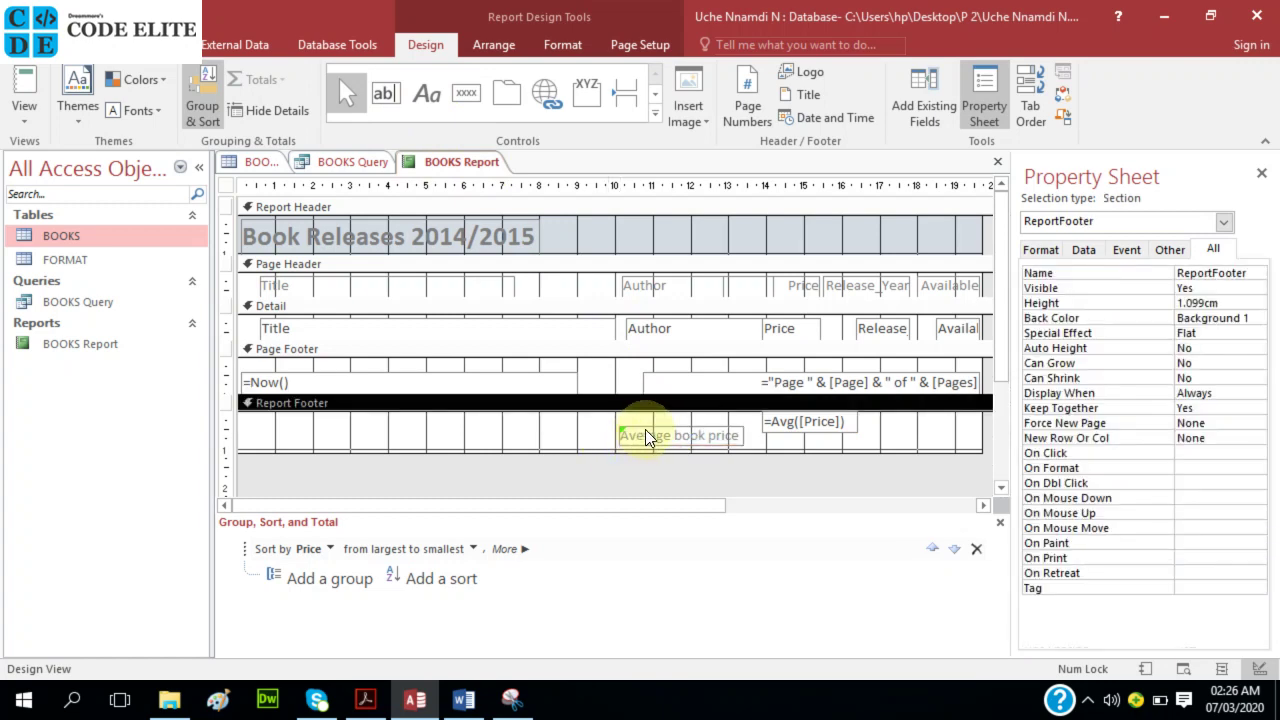
- Move the Average book price label up and slightly right, to about 0.1 cm from the footer's top and level with the average value
click(647, 429)
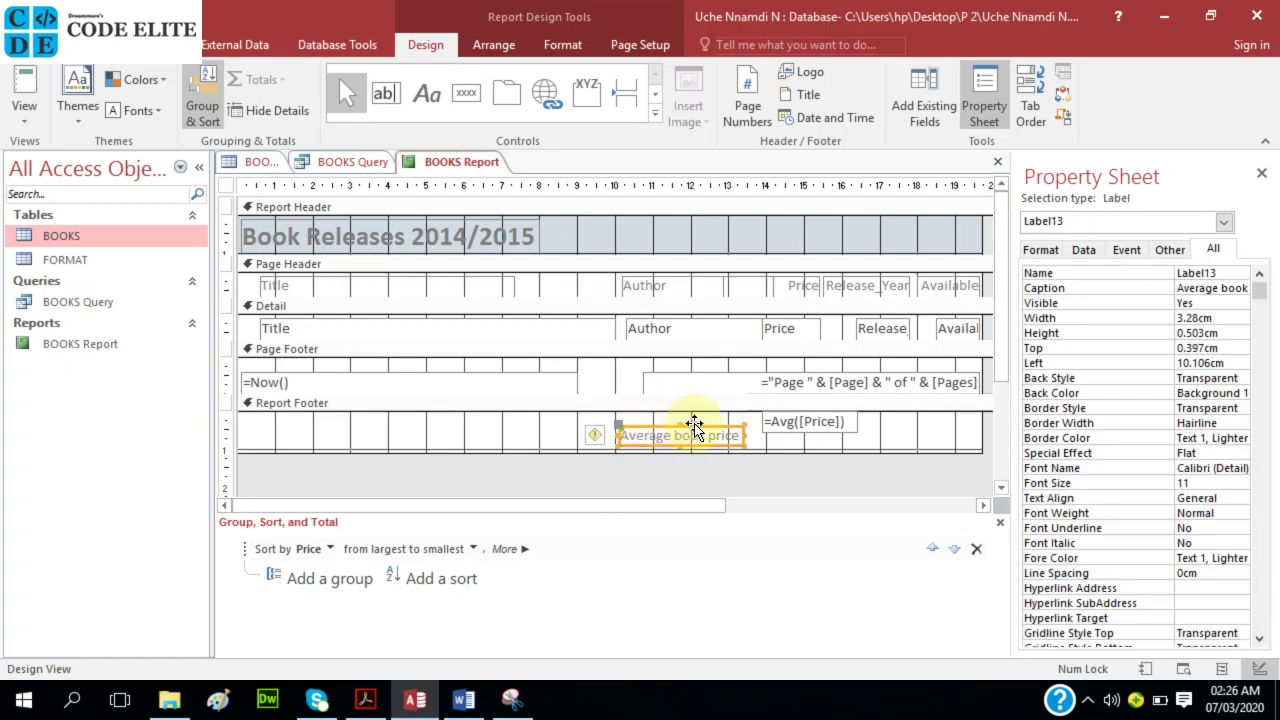
drag(697, 425, 697, 418)
key(Down)
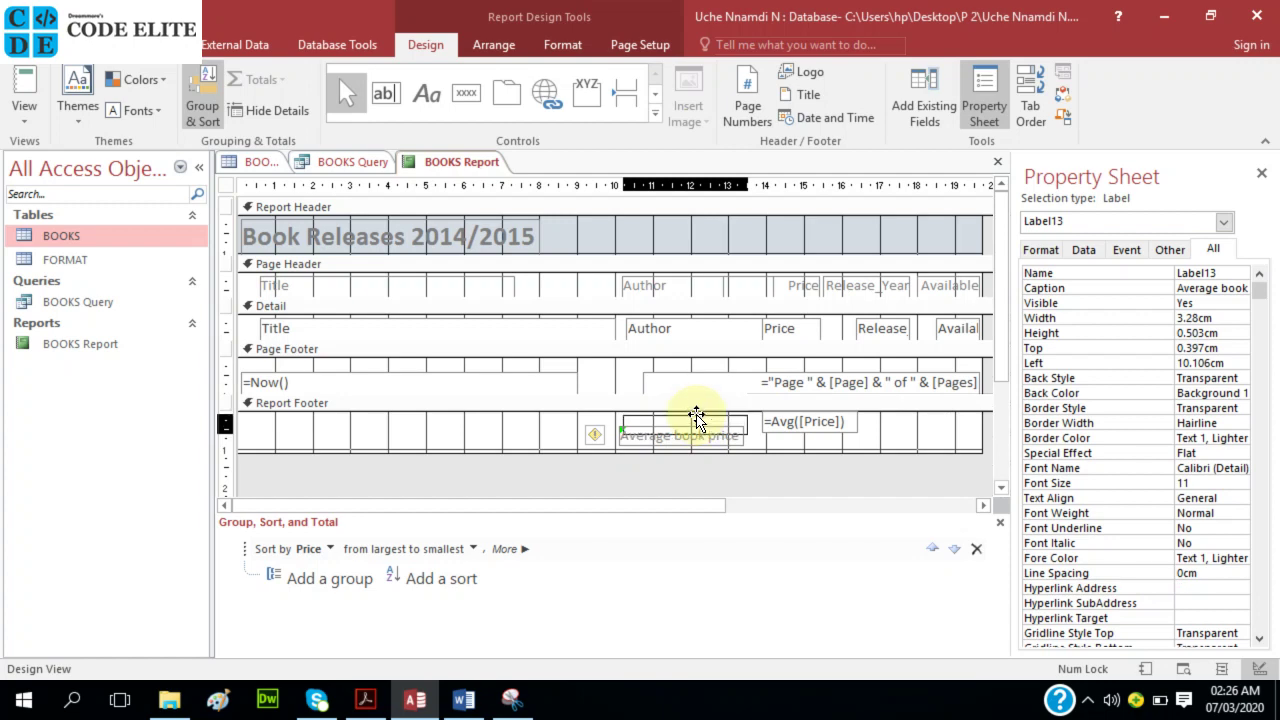
drag(700, 420, 702, 420)
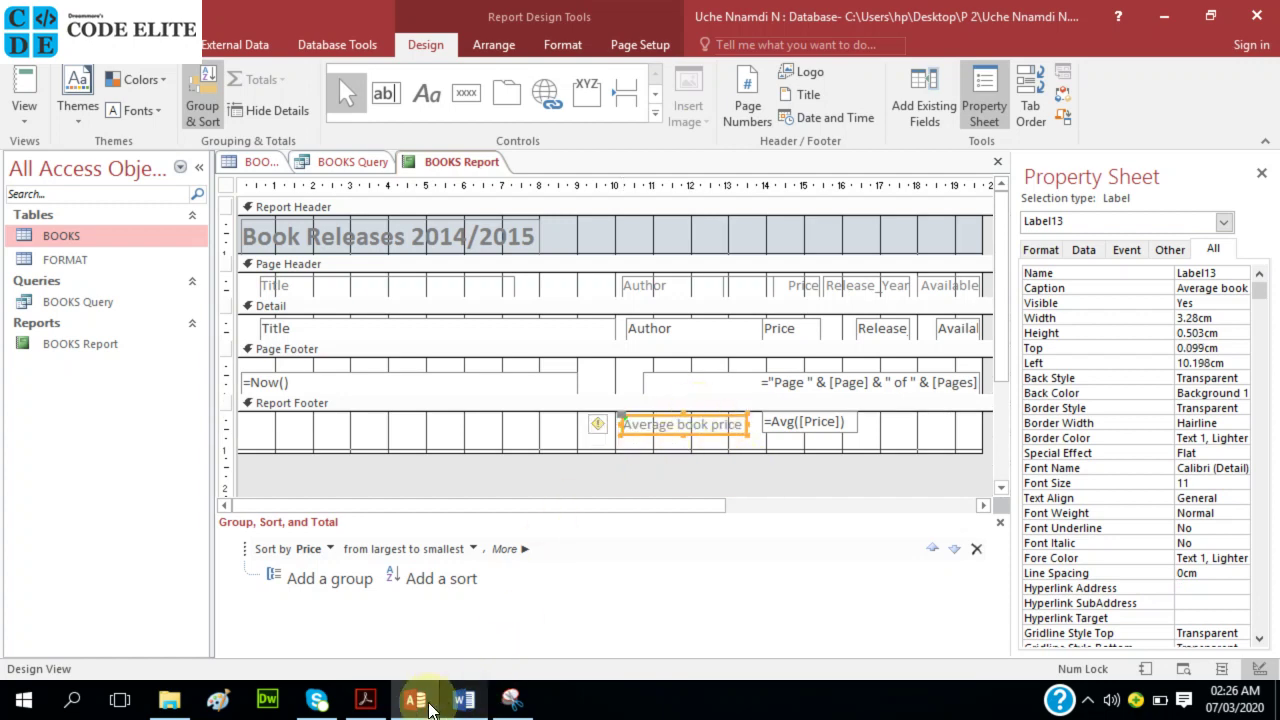
- Check the page number requirement in the exam paper PDF and delete the page number text box from the report's Page Footer
click(405, 677)
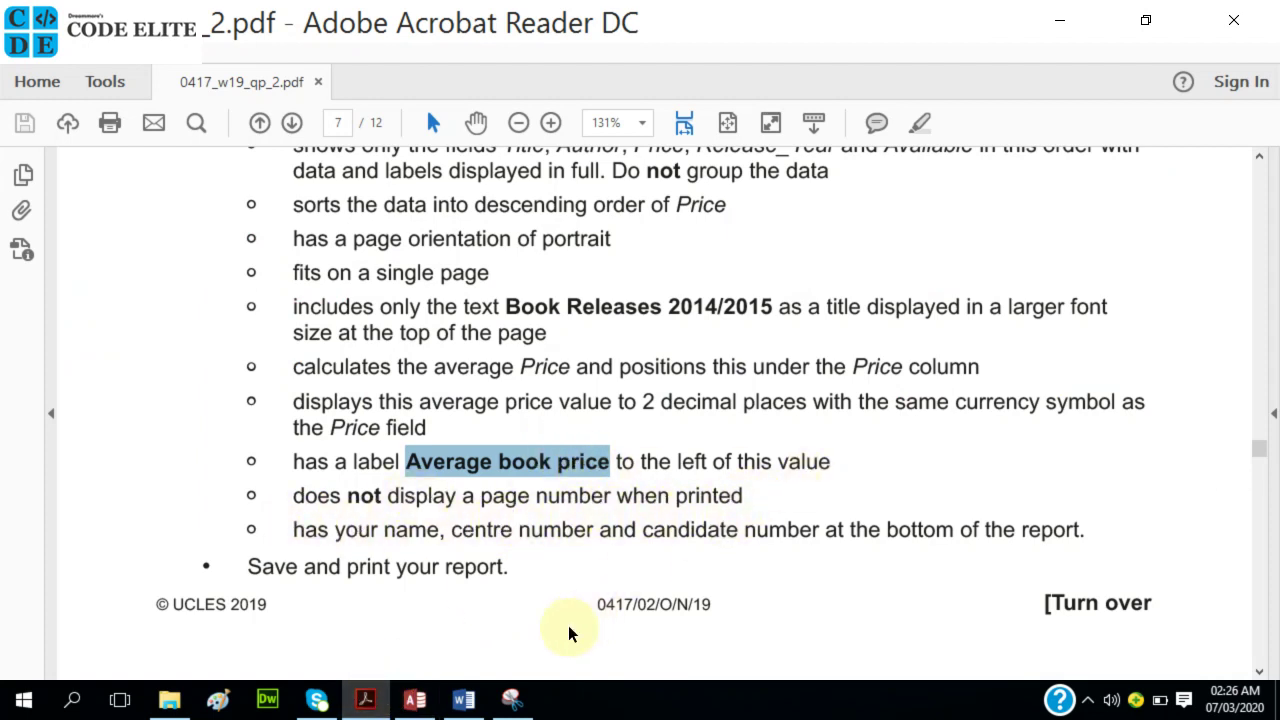
click(416, 700)
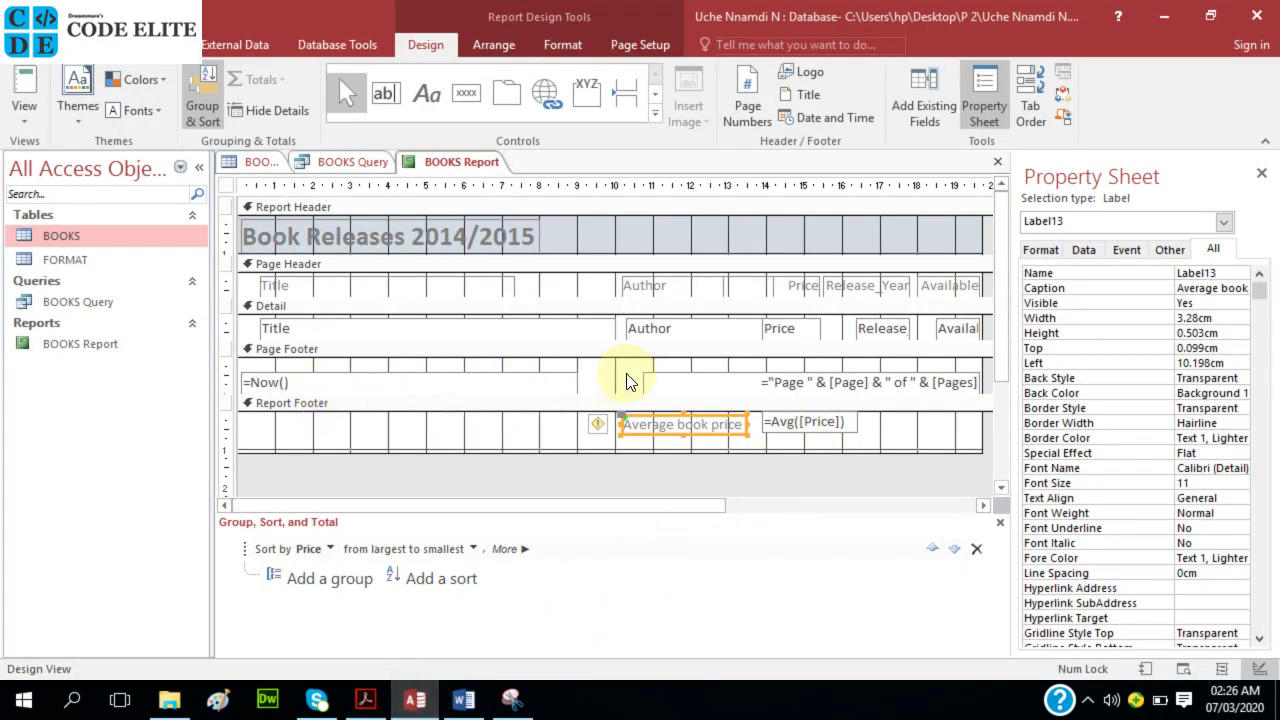
click(827, 380)
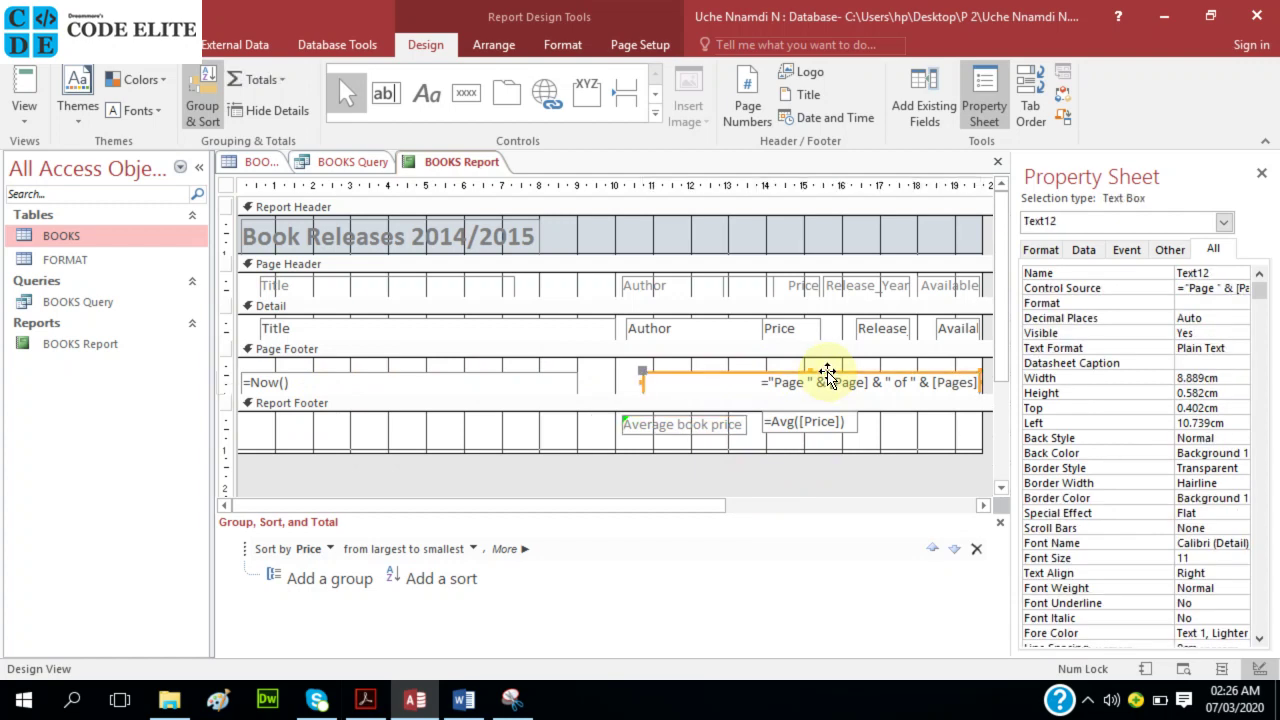
key(Delete)
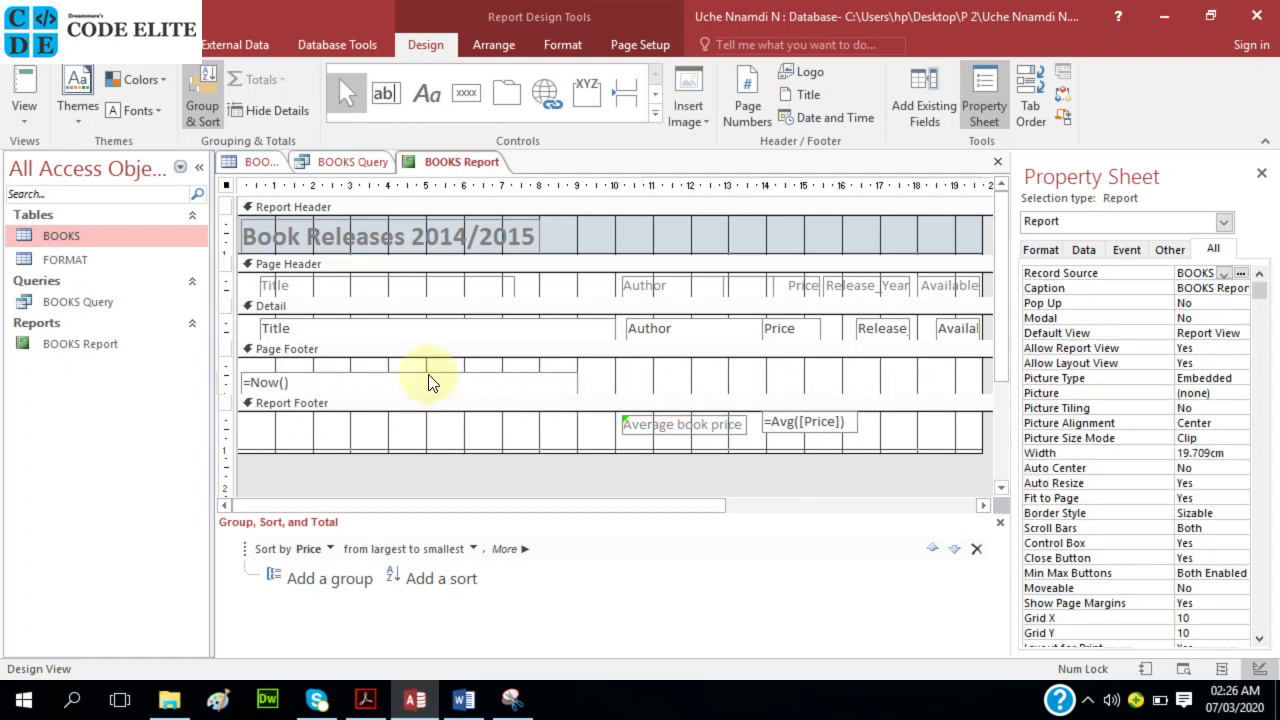
- Select the =Now() date text box in the Page Footer and recheck the footer requirements in the exam paper PDF
click(430, 382)
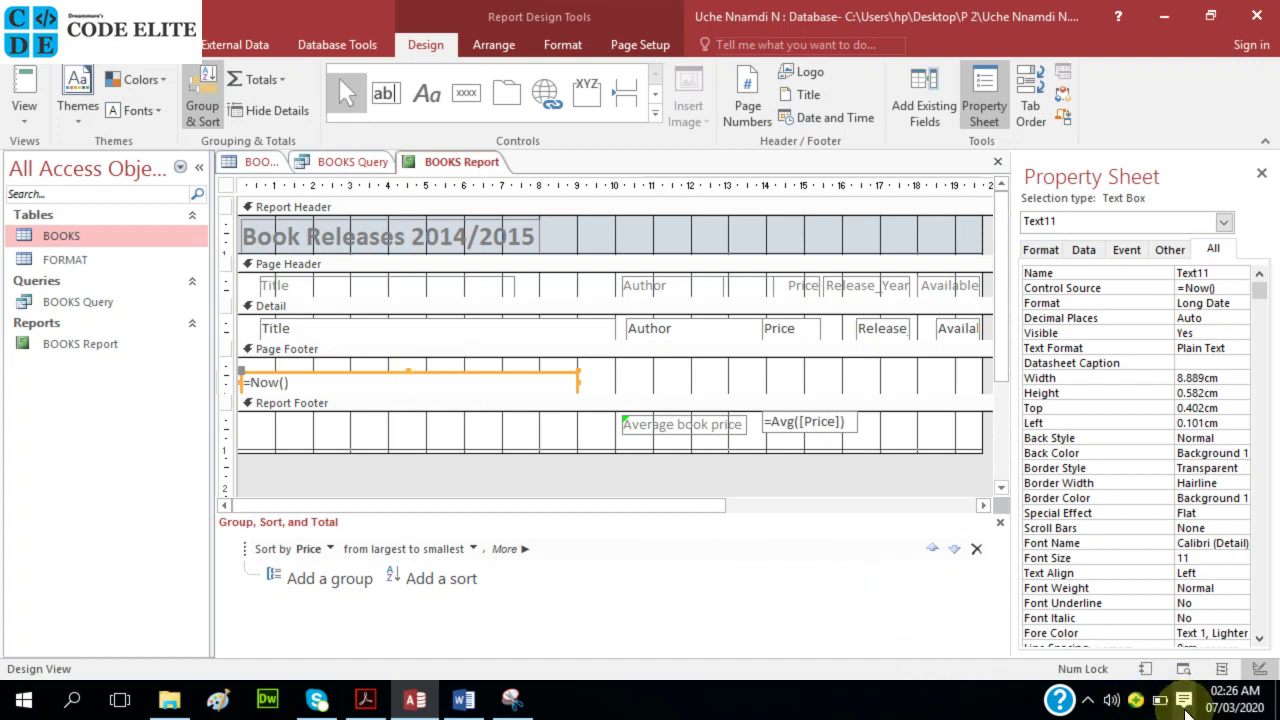
mouse_move(1234, 708)
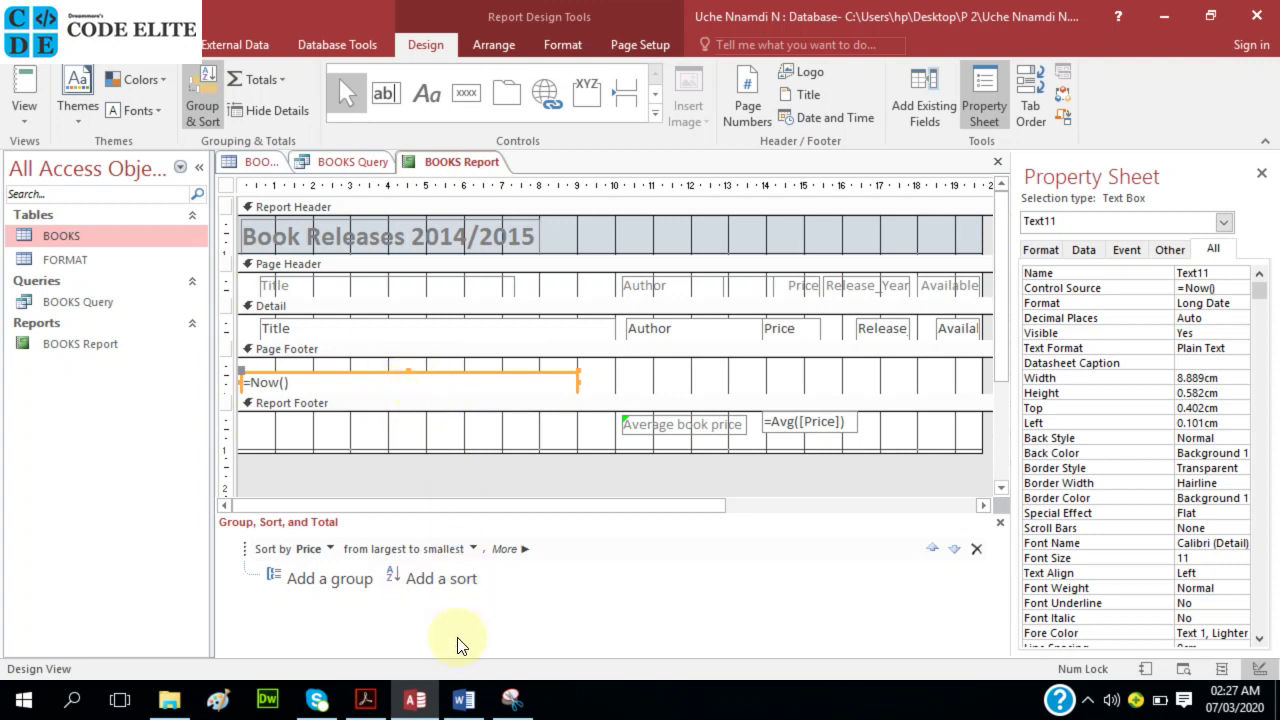
mouse_move(416, 702)
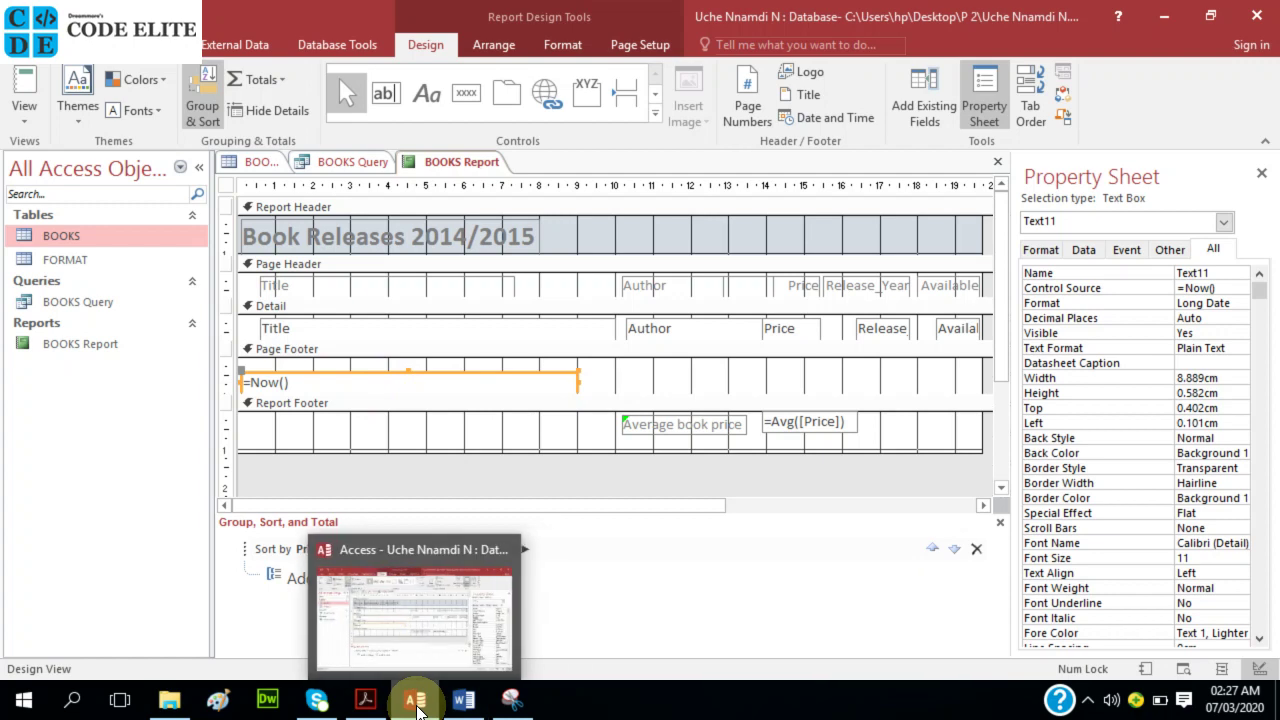
click(366, 700)
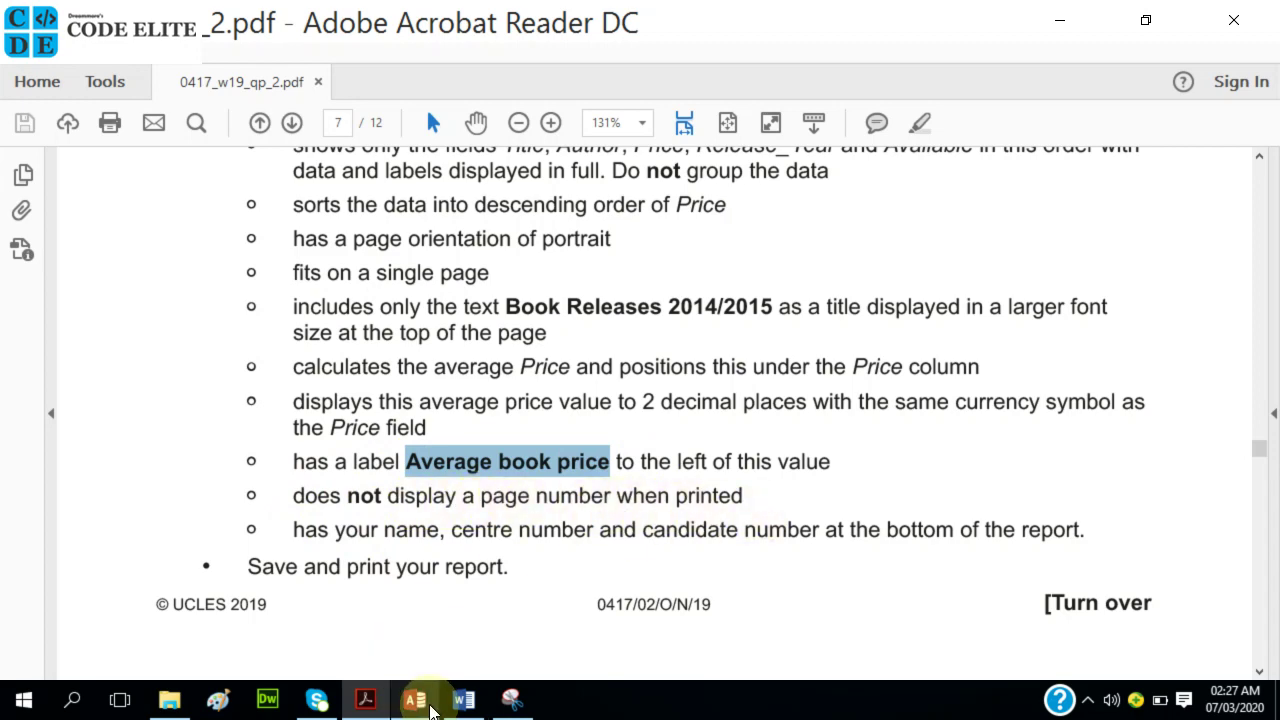
click(425, 706)
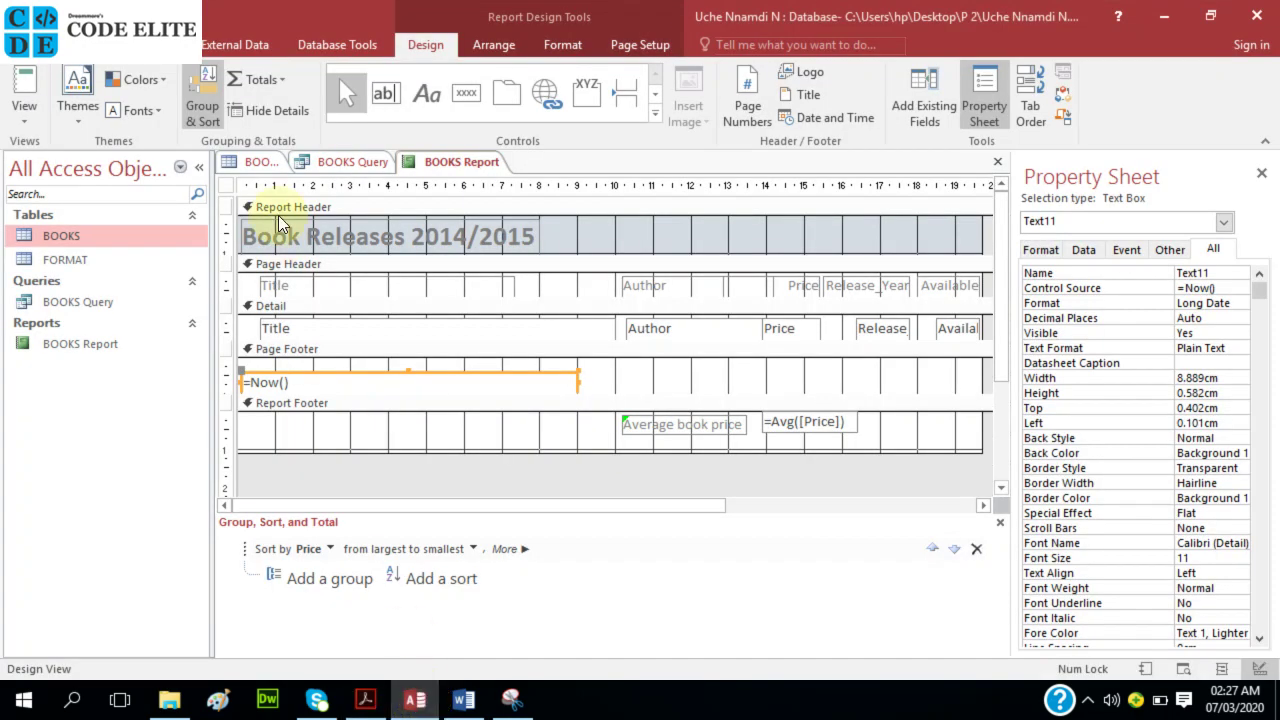
- Examine the end of the report in Report View and compare it with the candidate details requirement in the exam paper PDF
right_click(436, 170)
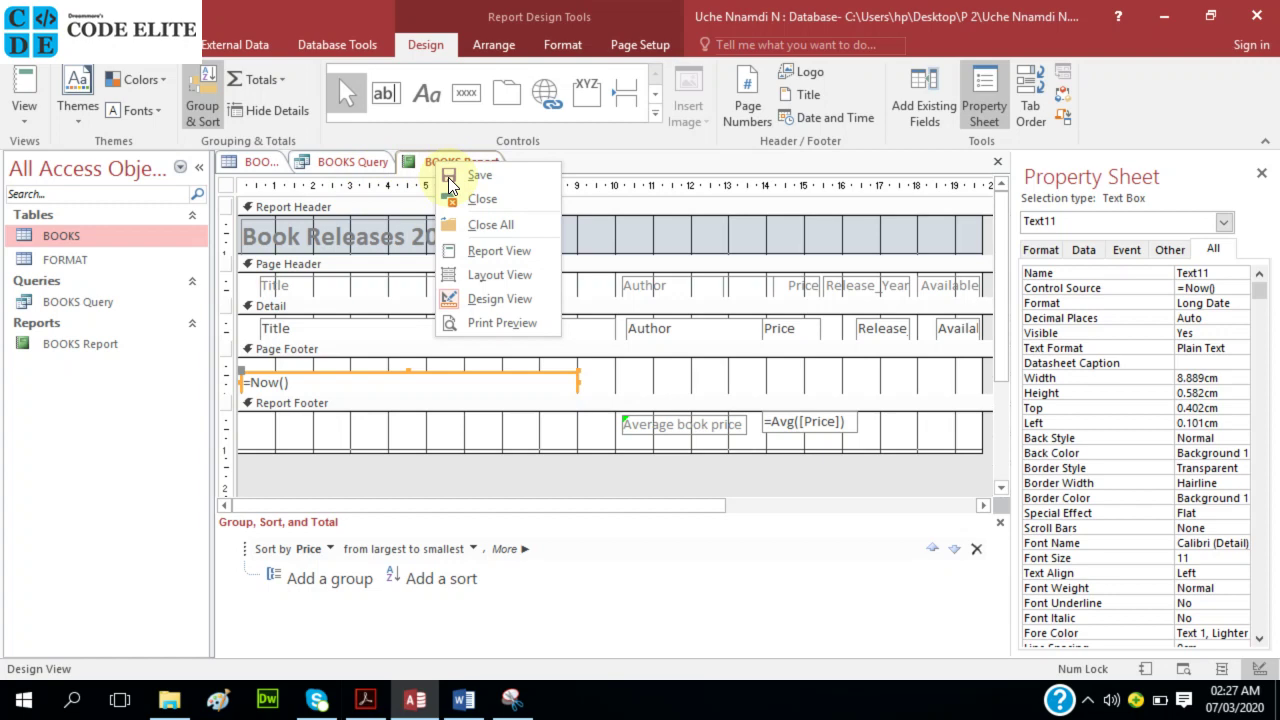
click(491, 244)
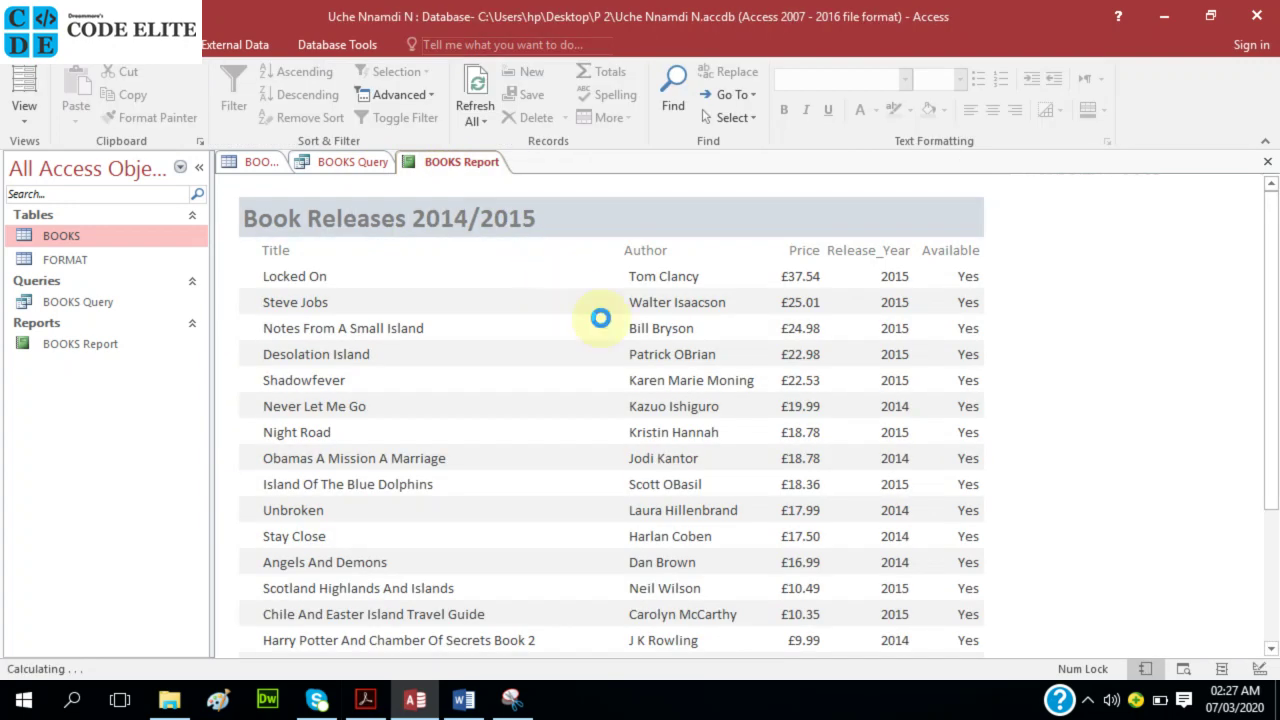
scroll(620, 330, down, 3)
scroll(636, 343, down, 6)
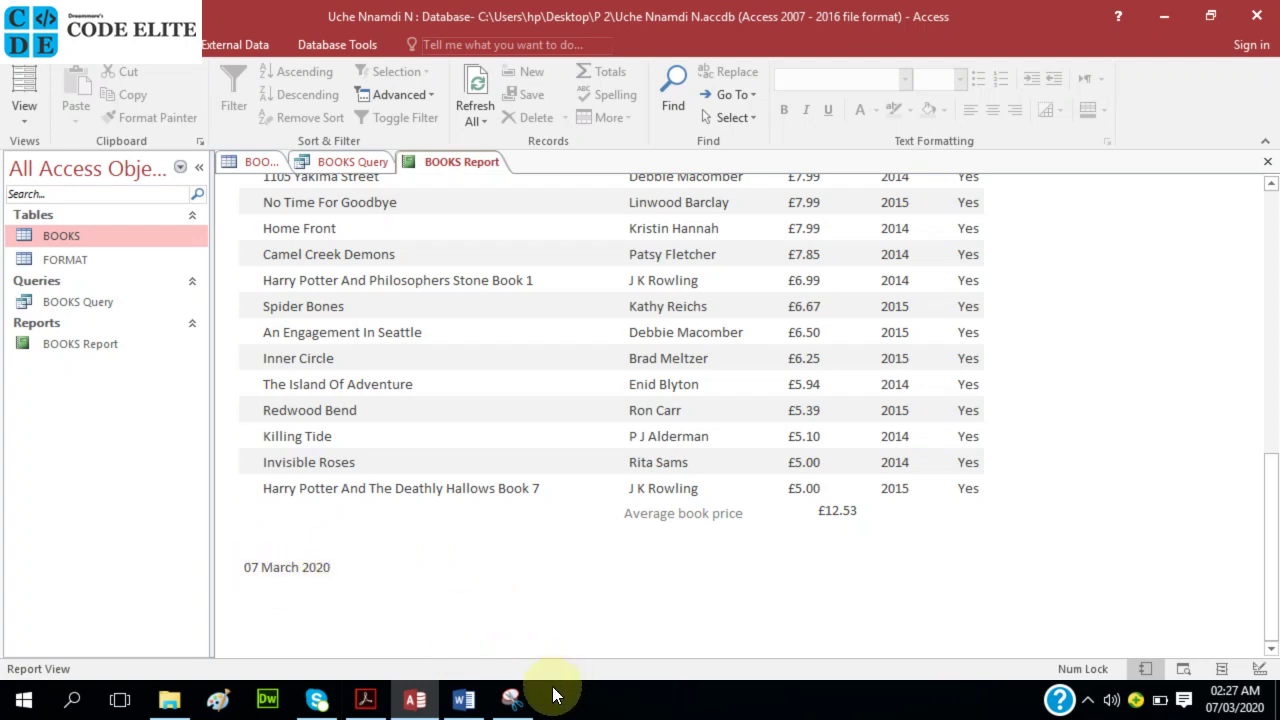
click(366, 697)
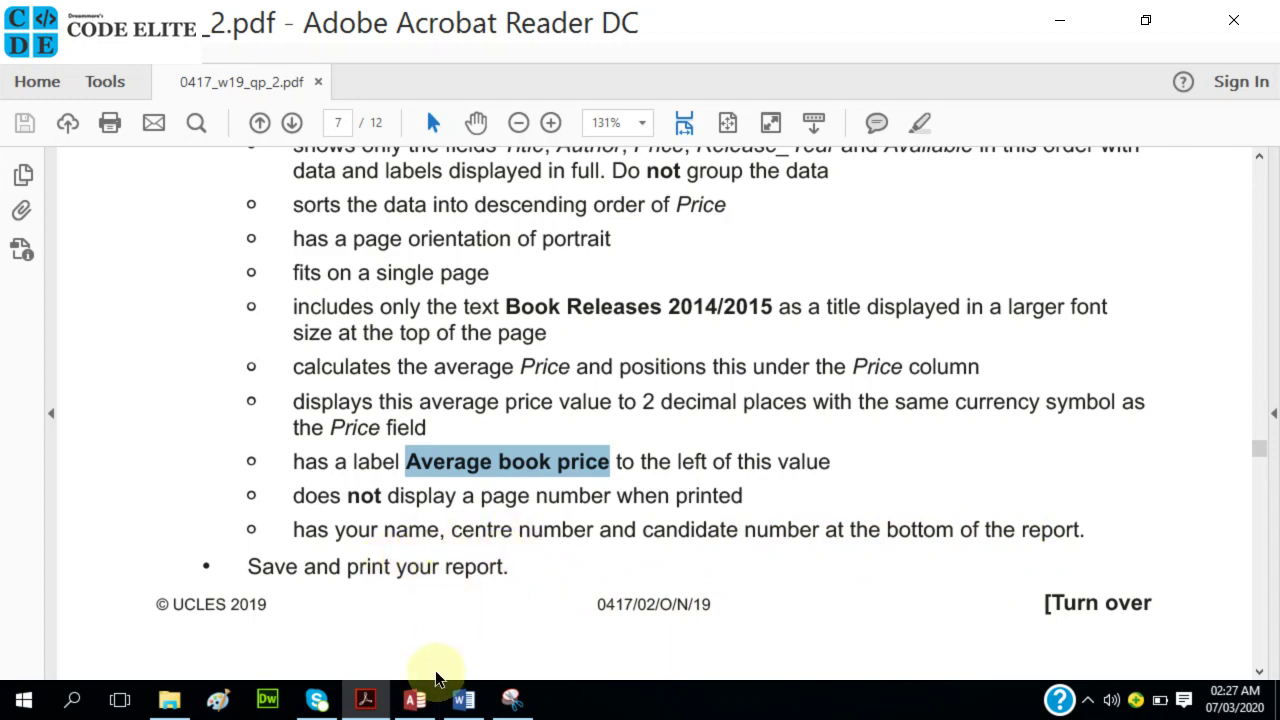
click(418, 700)
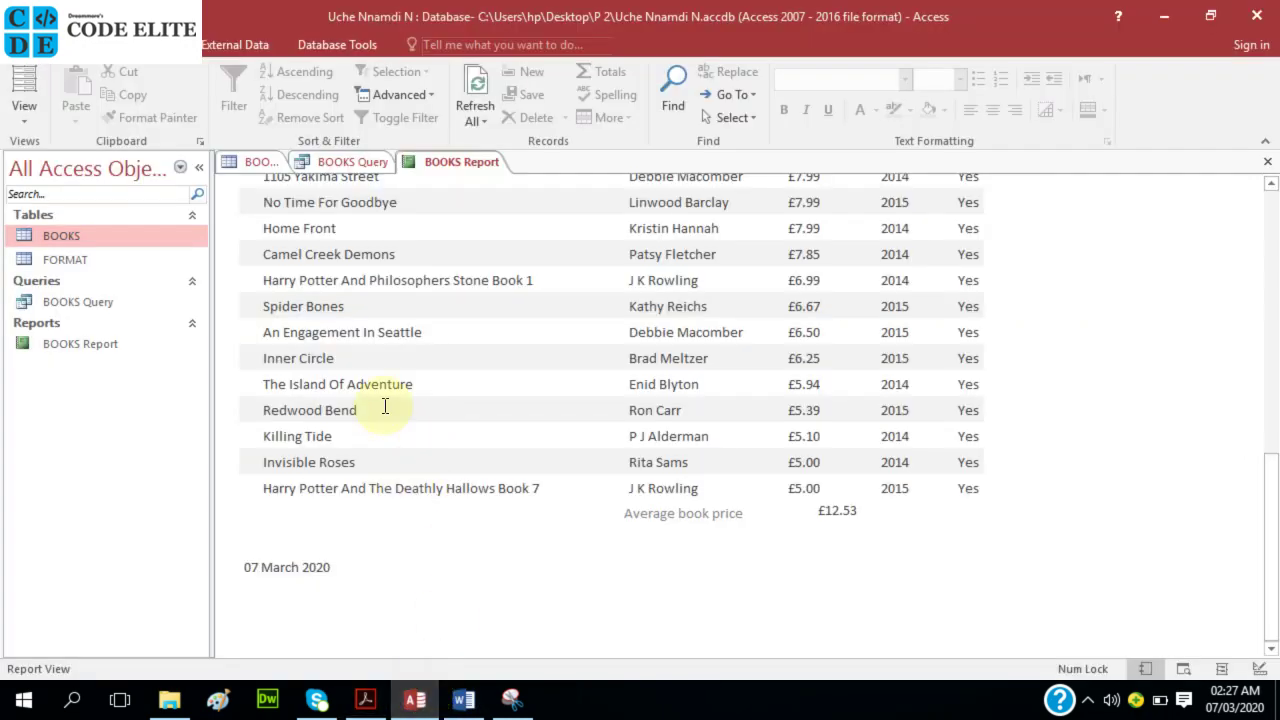
- In Design View, extend the Report Footer downward and add a label with the candidate's name and number, level with the Average book price label
right_click(435, 161)
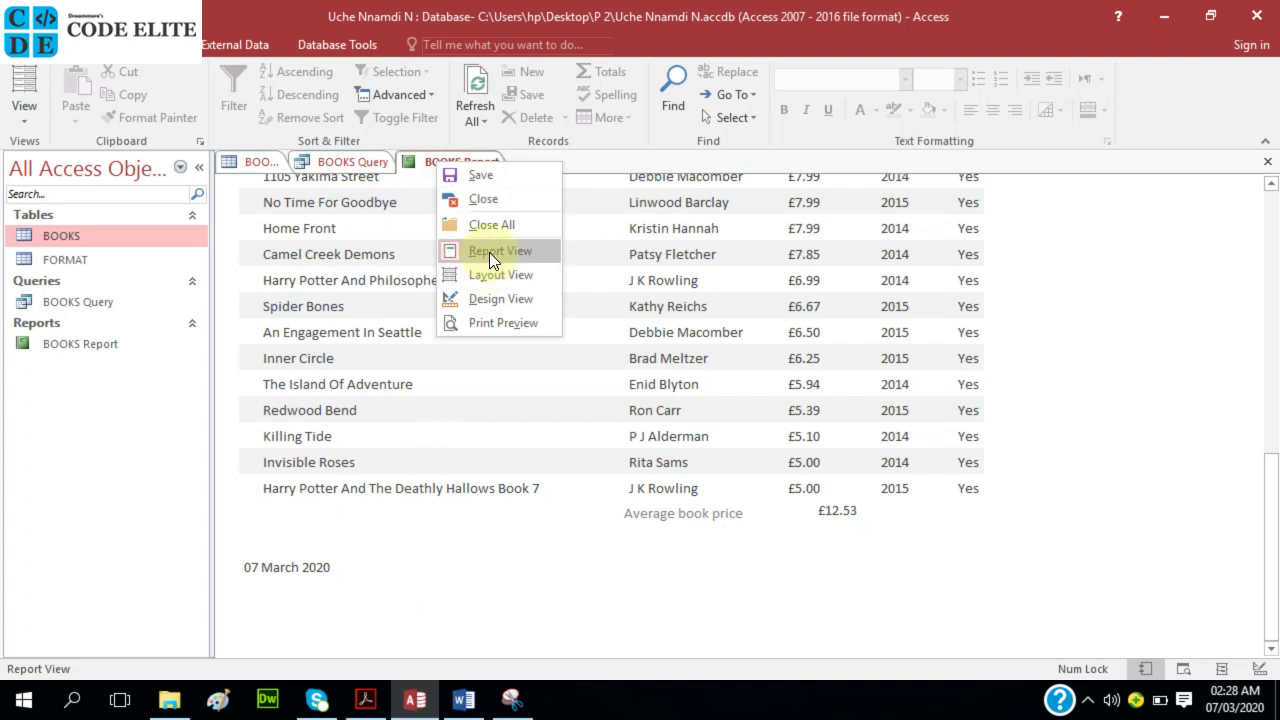
click(496, 297)
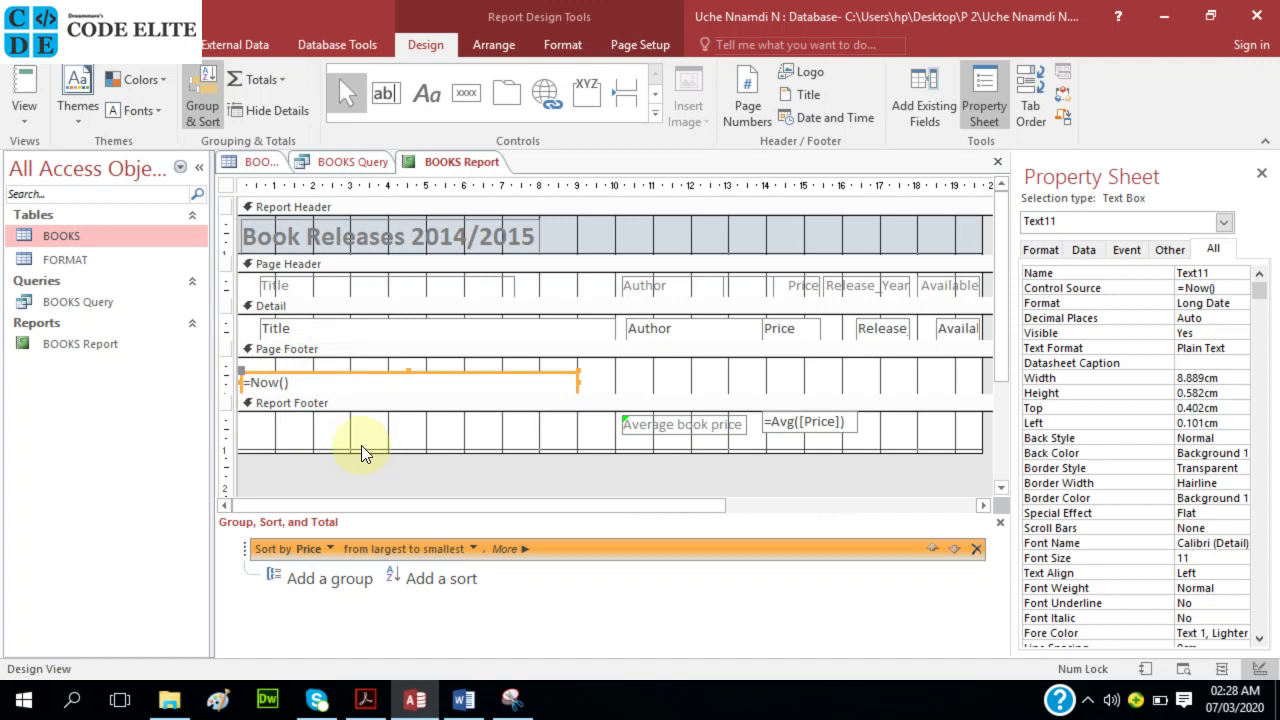
drag(345, 452, 343, 481)
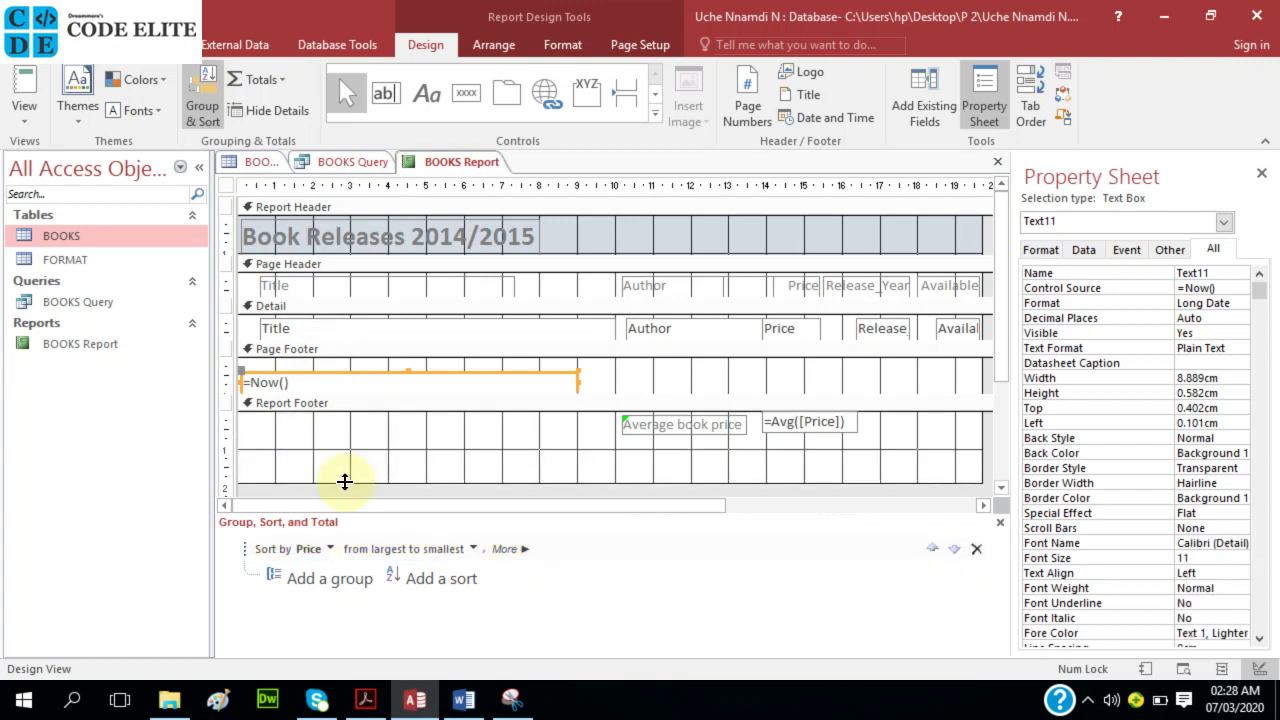
click(433, 103)
click(270, 437)
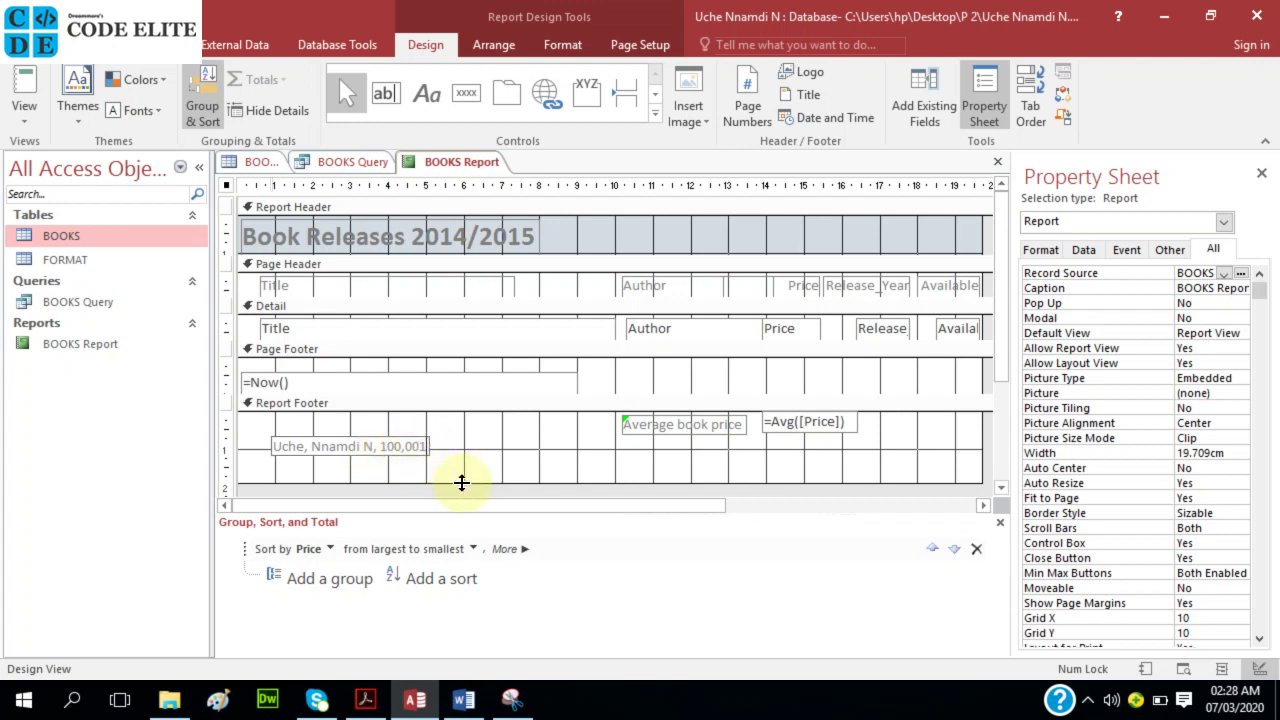
drag(378, 435, 373, 410)
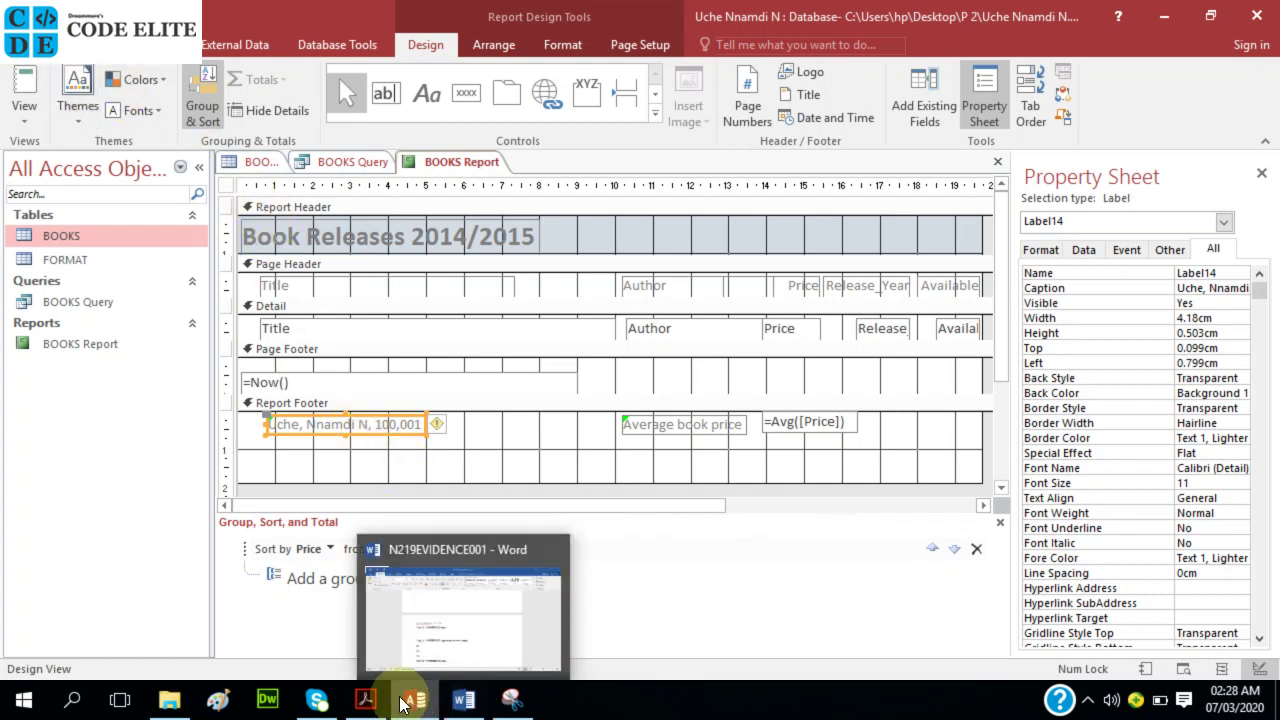
- Check the Evidence 8 requirement in the exam paper PDF and snip the report footer's Average book price label and =Avg([Price]) formula
click(366, 700)
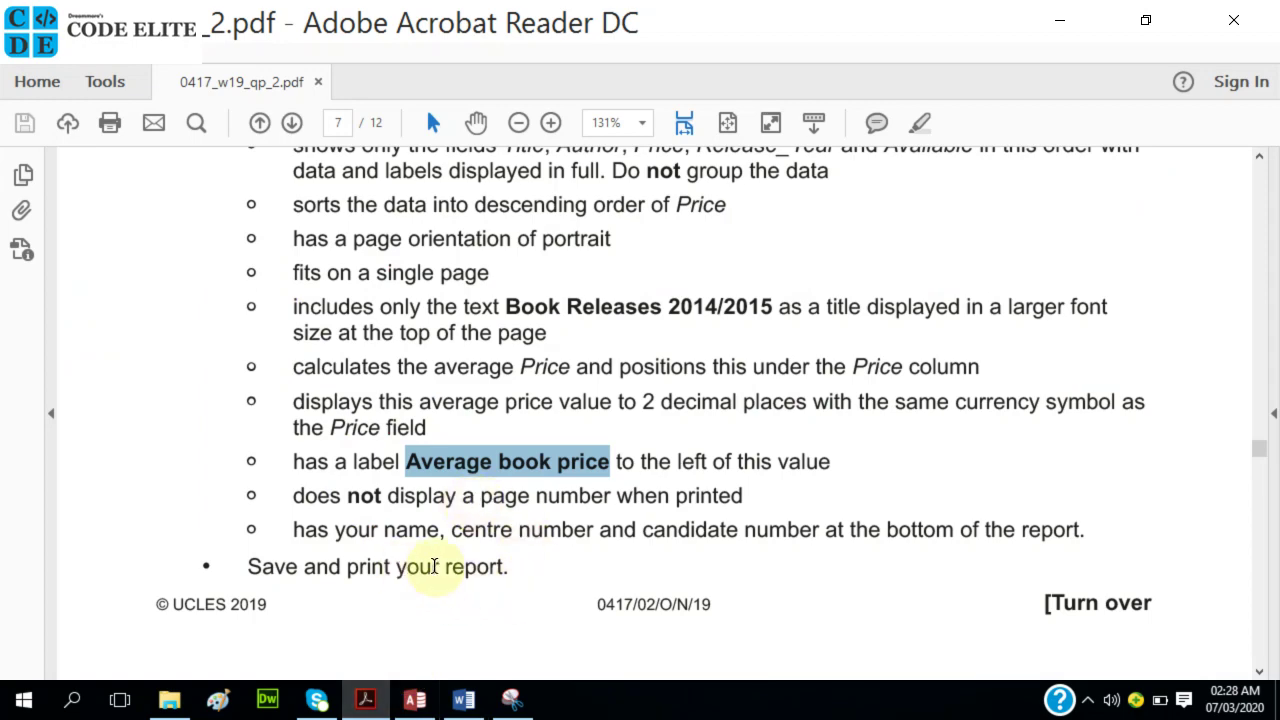
scroll(540, 560, down, 4)
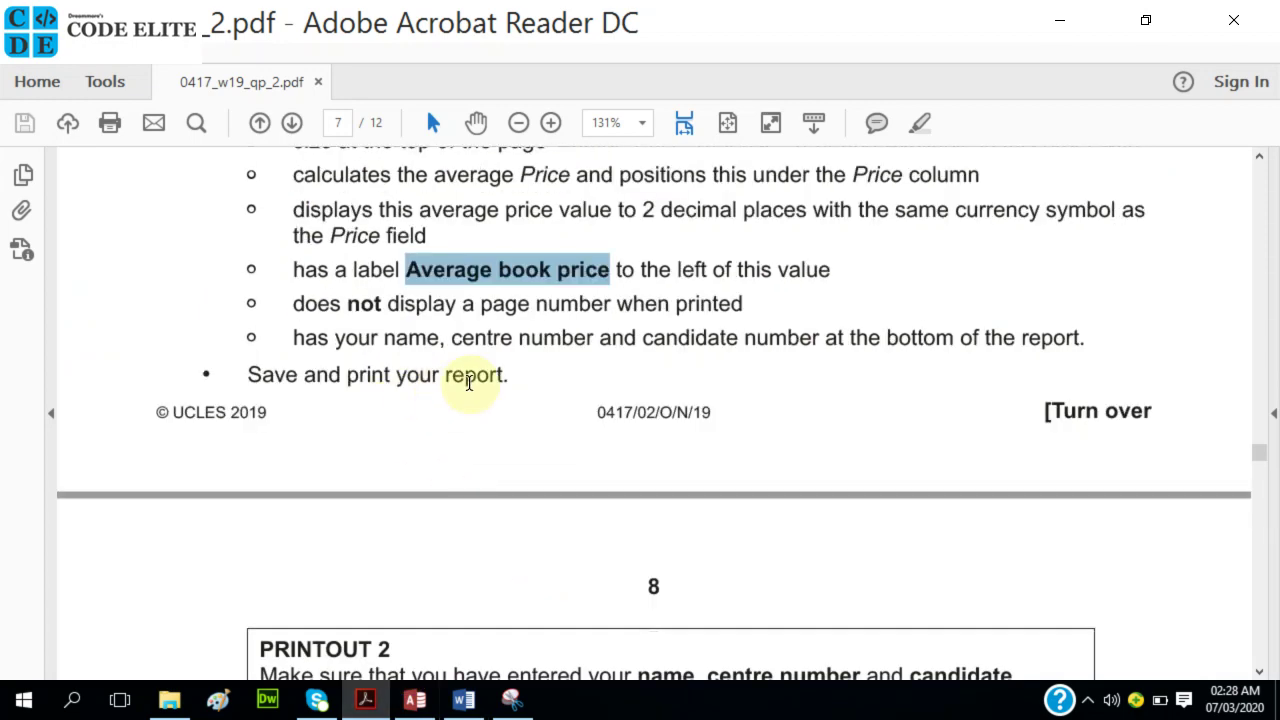
scroll(463, 383, down, 7)
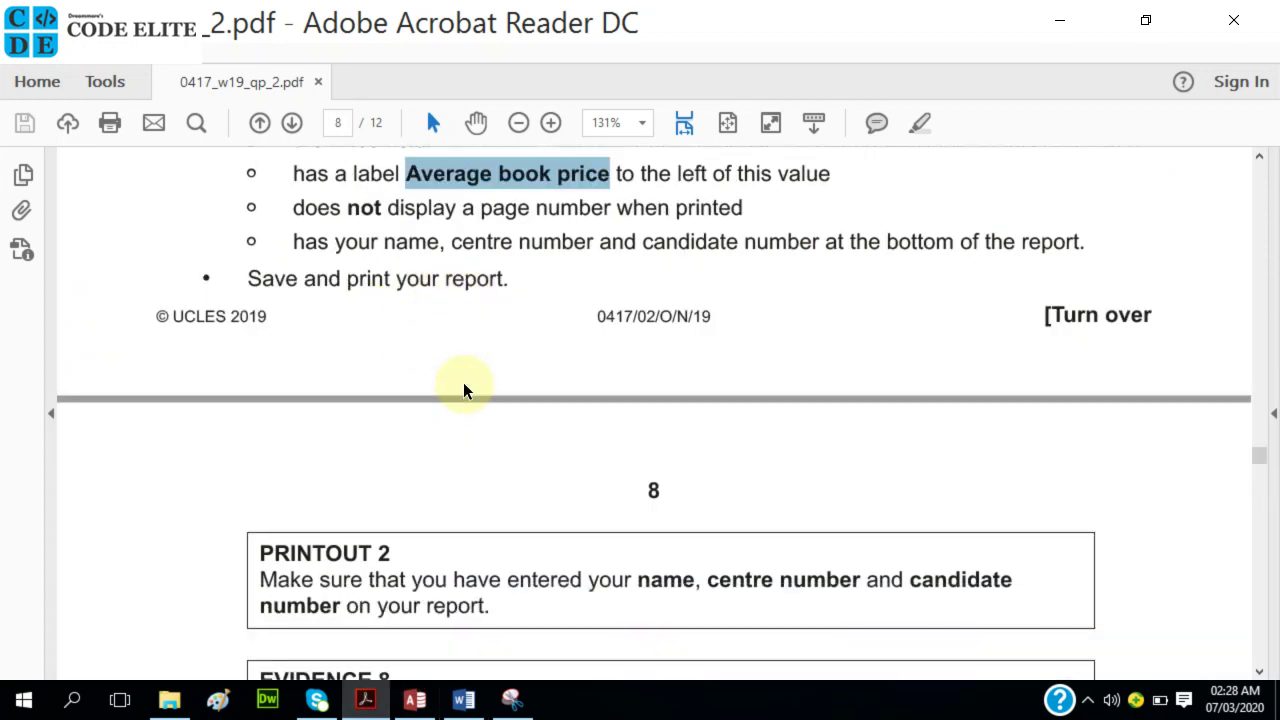
scroll(463, 383, down, 2)
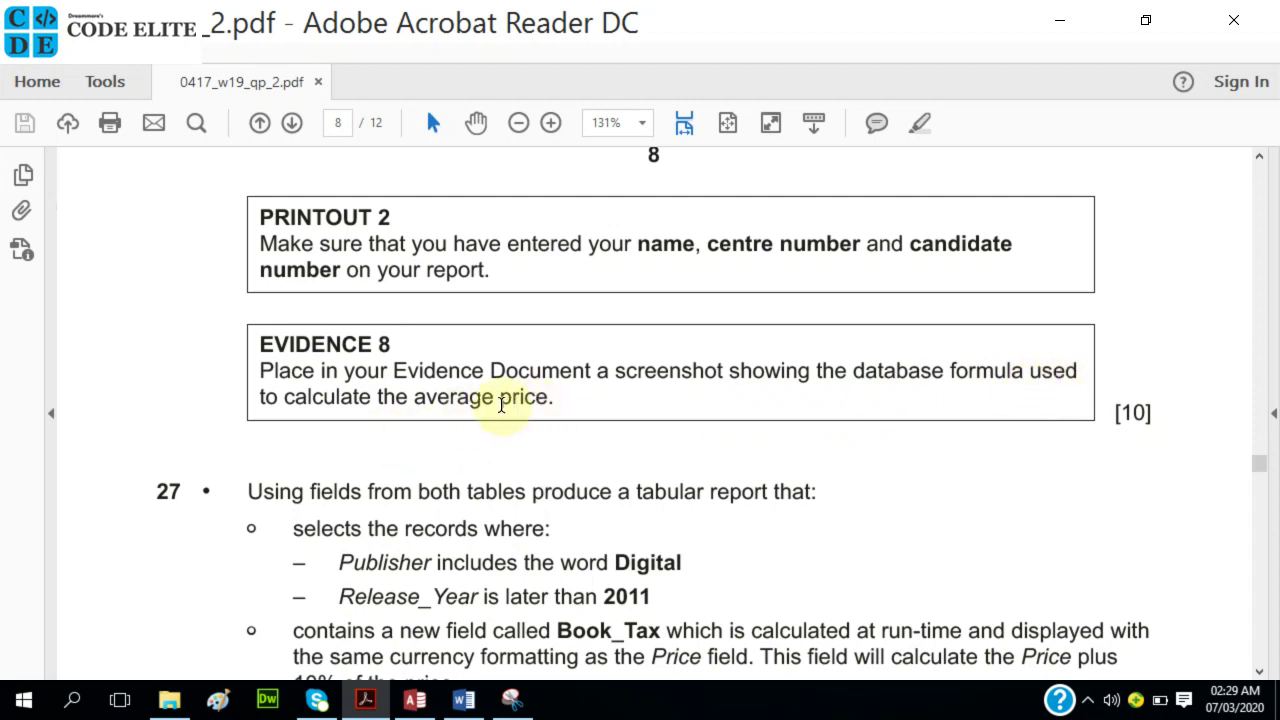
click(415, 699)
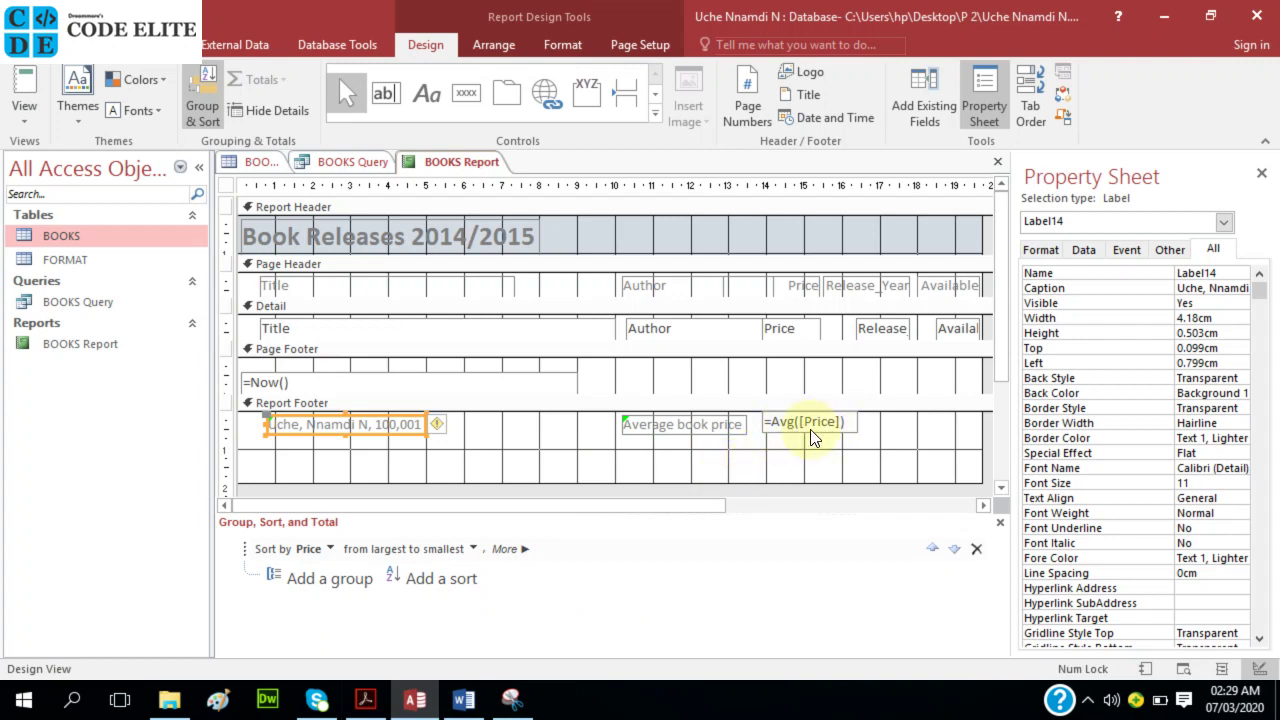
click(510, 700)
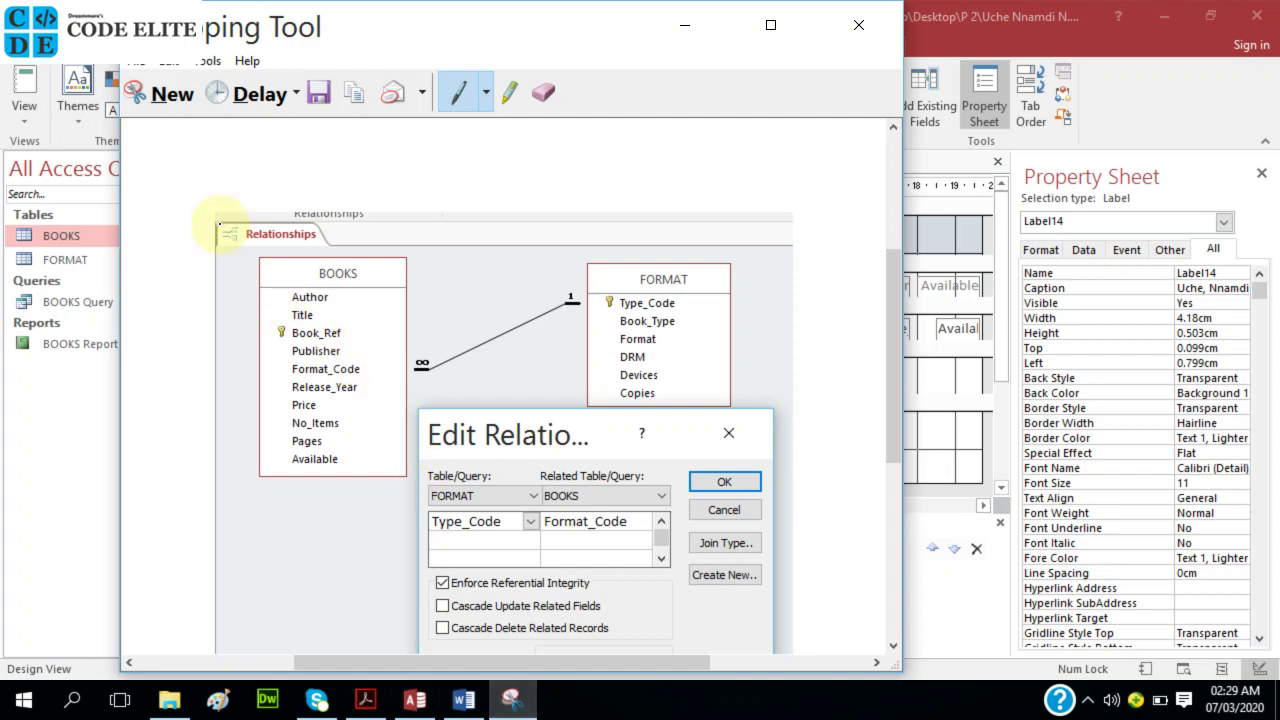
click(145, 93)
drag(614, 402, 880, 447)
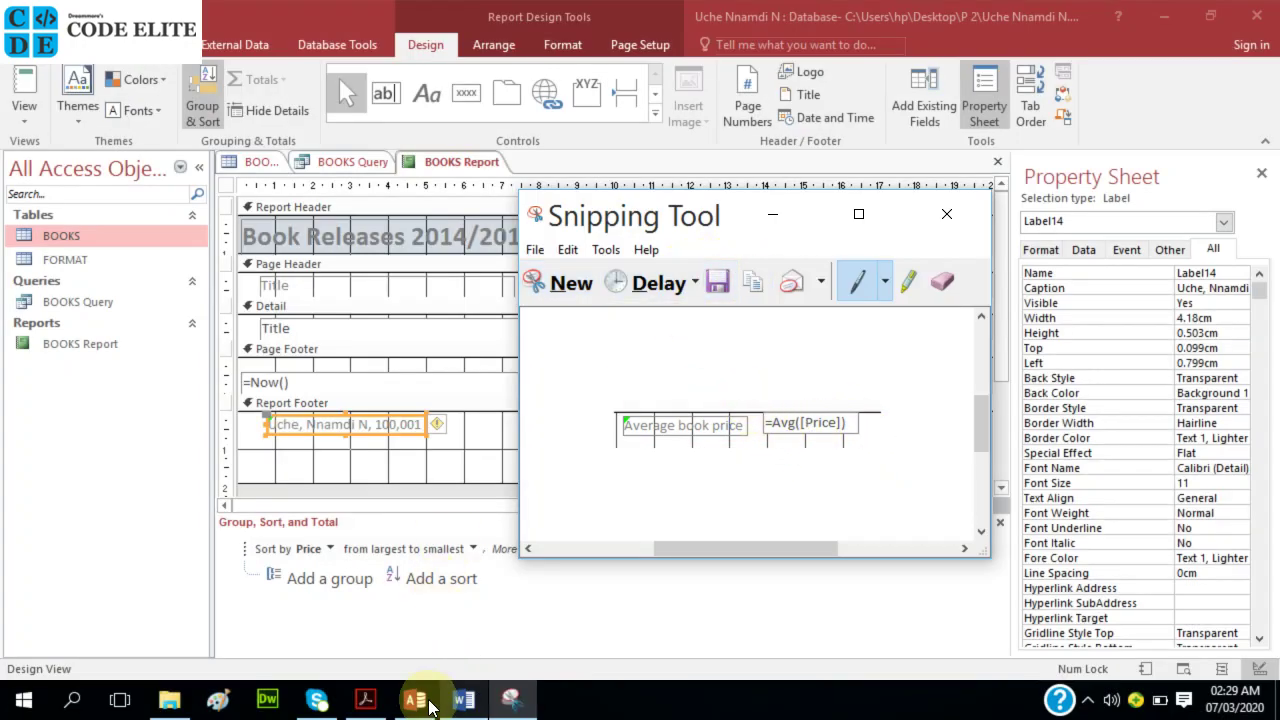
- Paste the average price formula screenshot under the Step 26 EVIDENCE 8 heading in the Word document N219EVIDENCE001
click(463, 700)
click(431, 456)
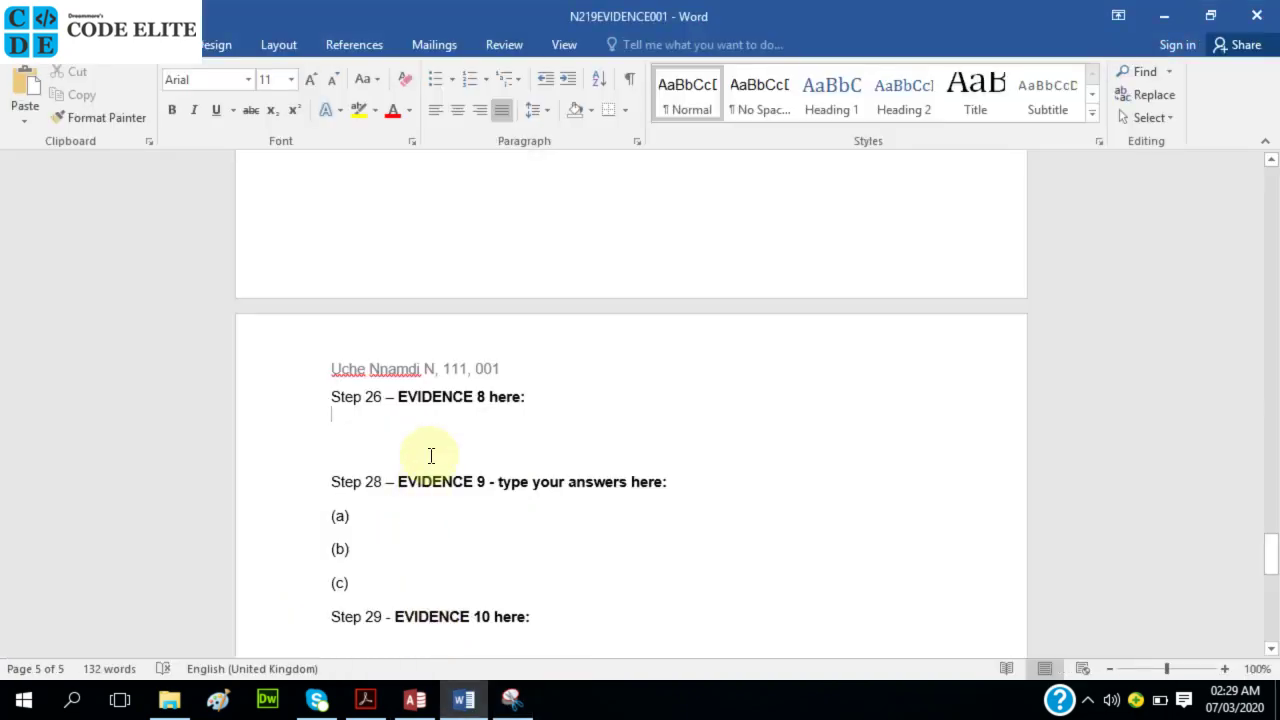
key(ctrl+v)
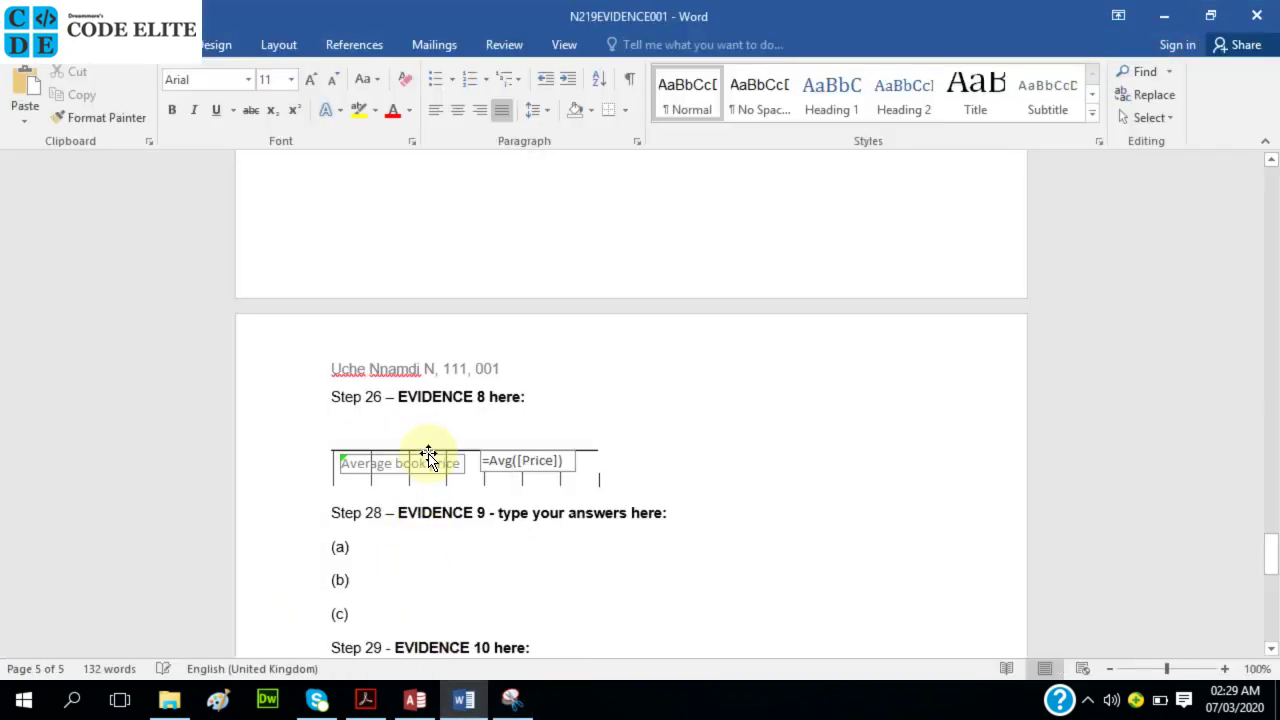
- In the exam paper PDF, read question 27's record criteria, Book_Tax field, field order, sorting, orientation, title and footer requirements
click(413, 700)
click(365, 700)
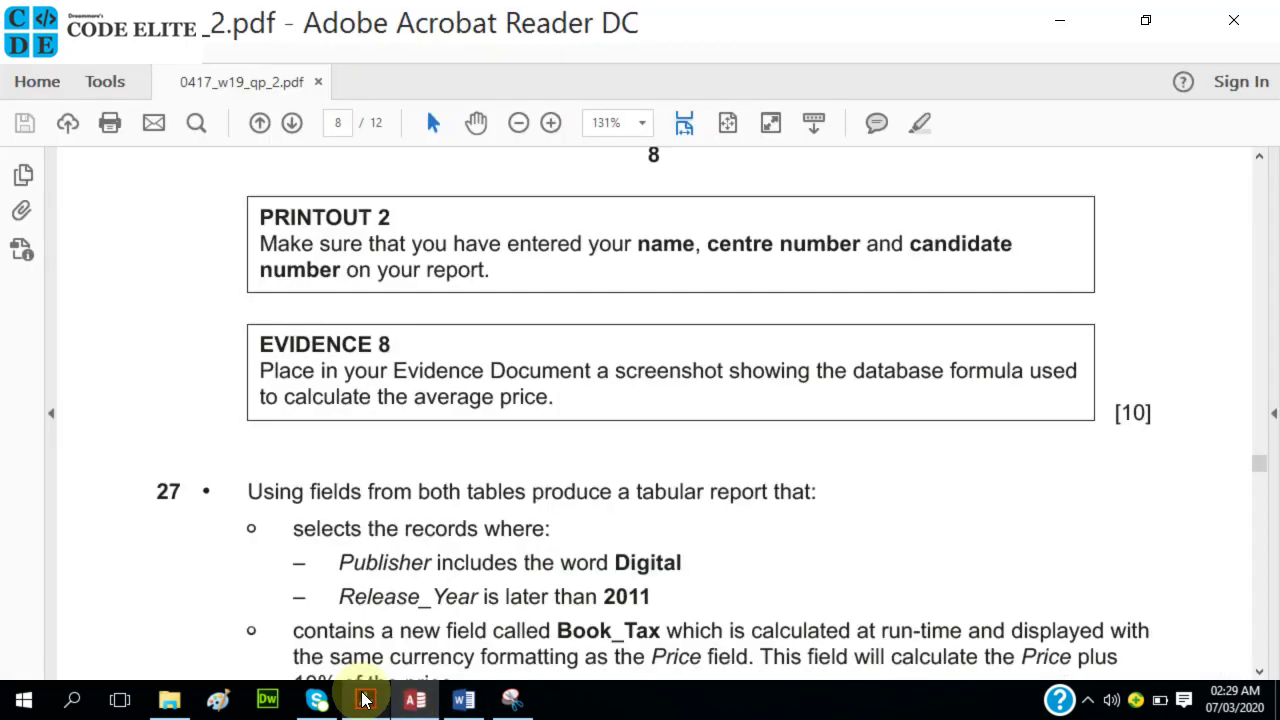
scroll(356, 490, down, 3)
scroll(356, 478, down, 1)
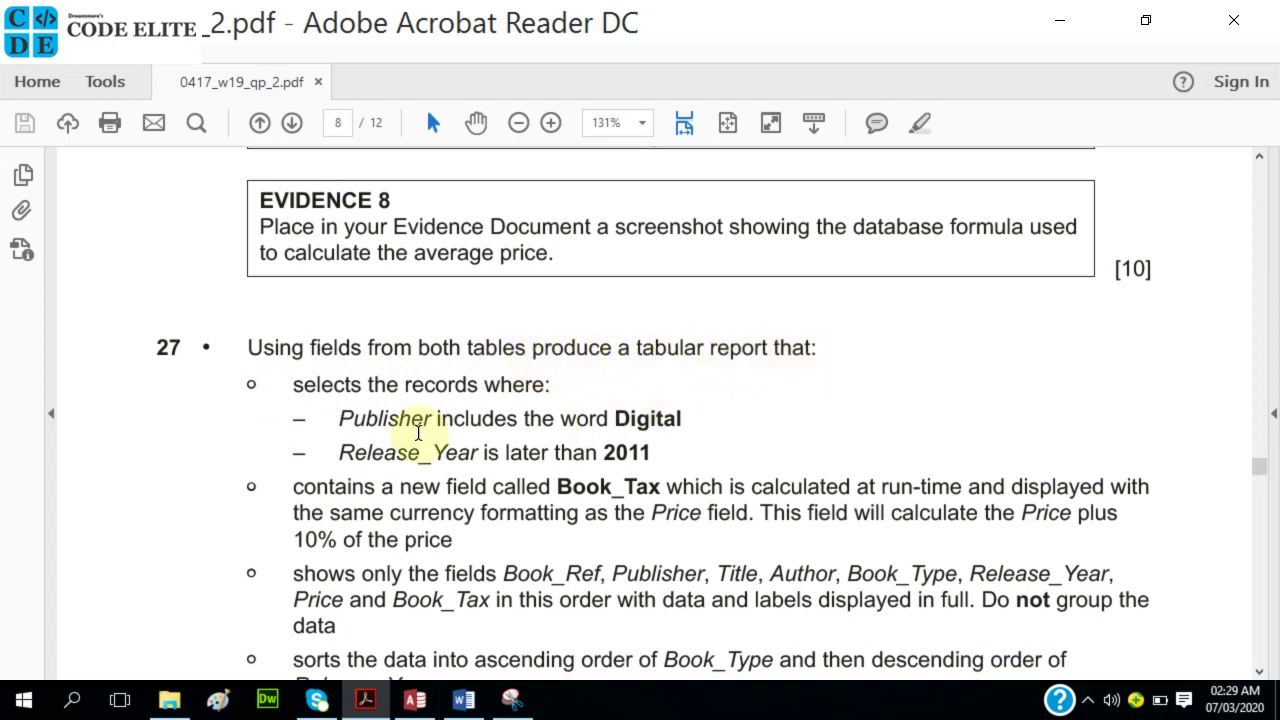
scroll(418, 425, down, 2)
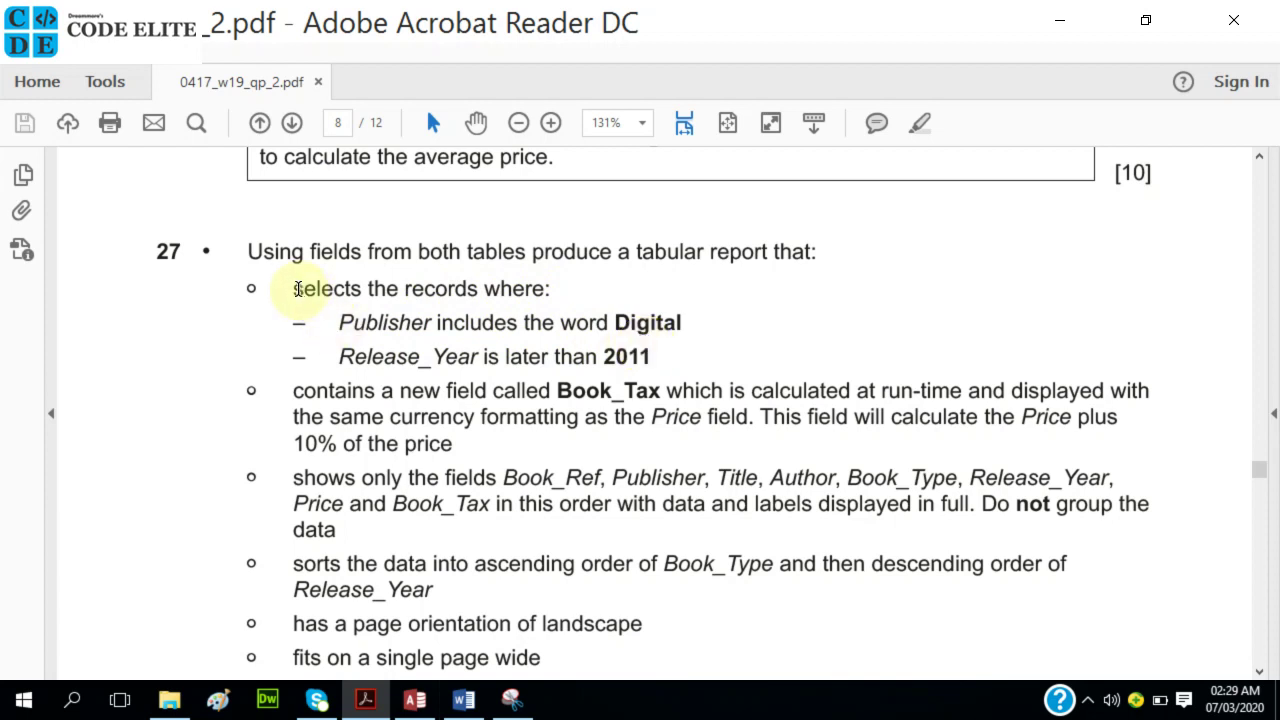
drag(297, 289, 311, 306)
drag(313, 307, 465, 450)
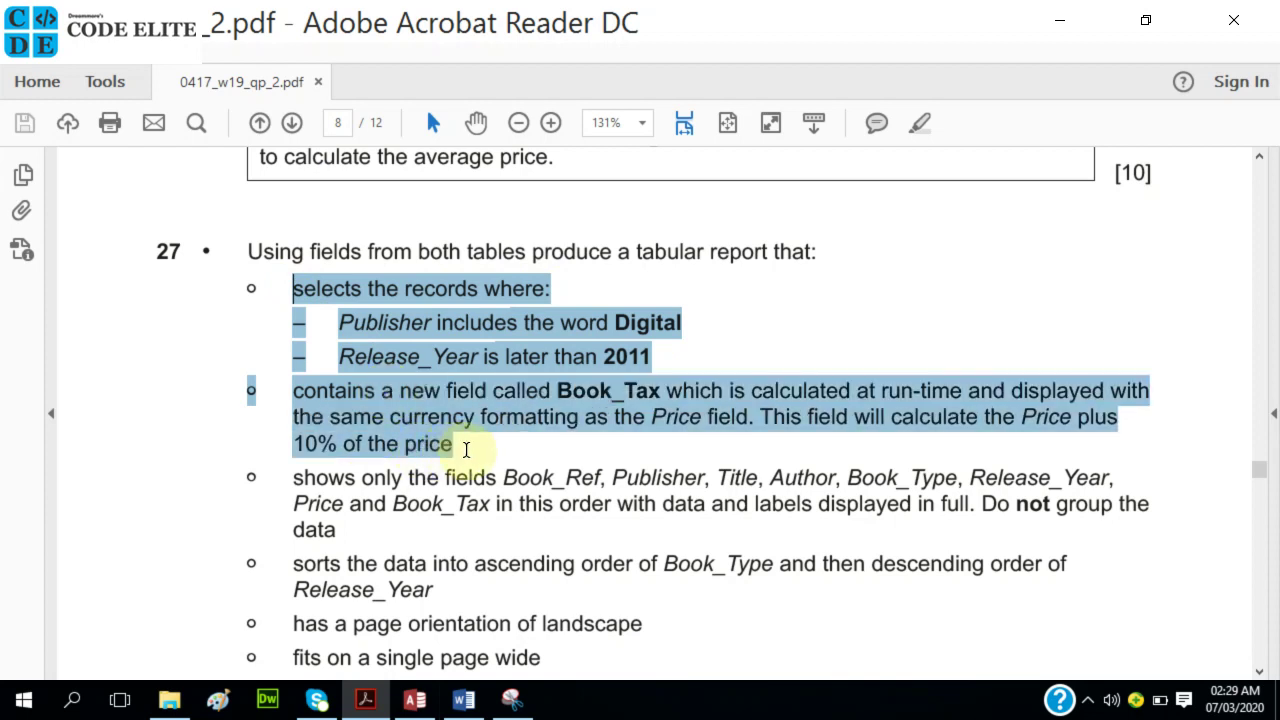
drag(465, 450, 334, 531)
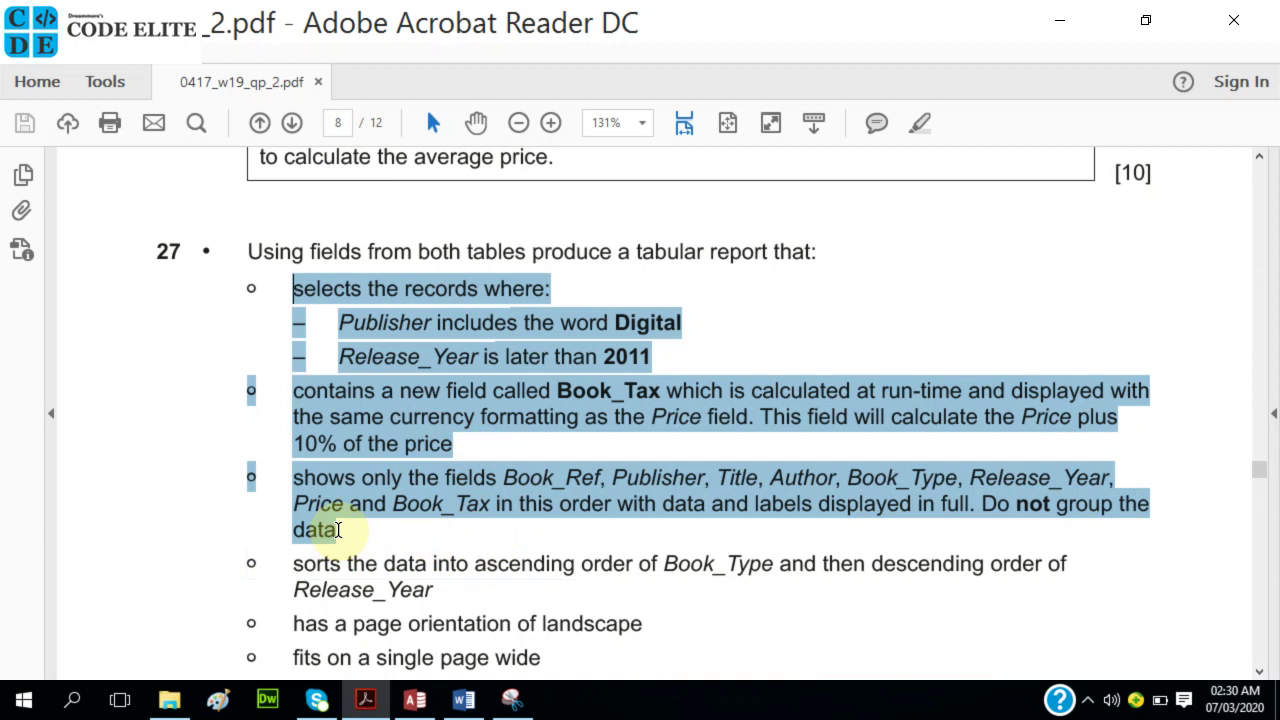
scroll(420, 508, down, 3)
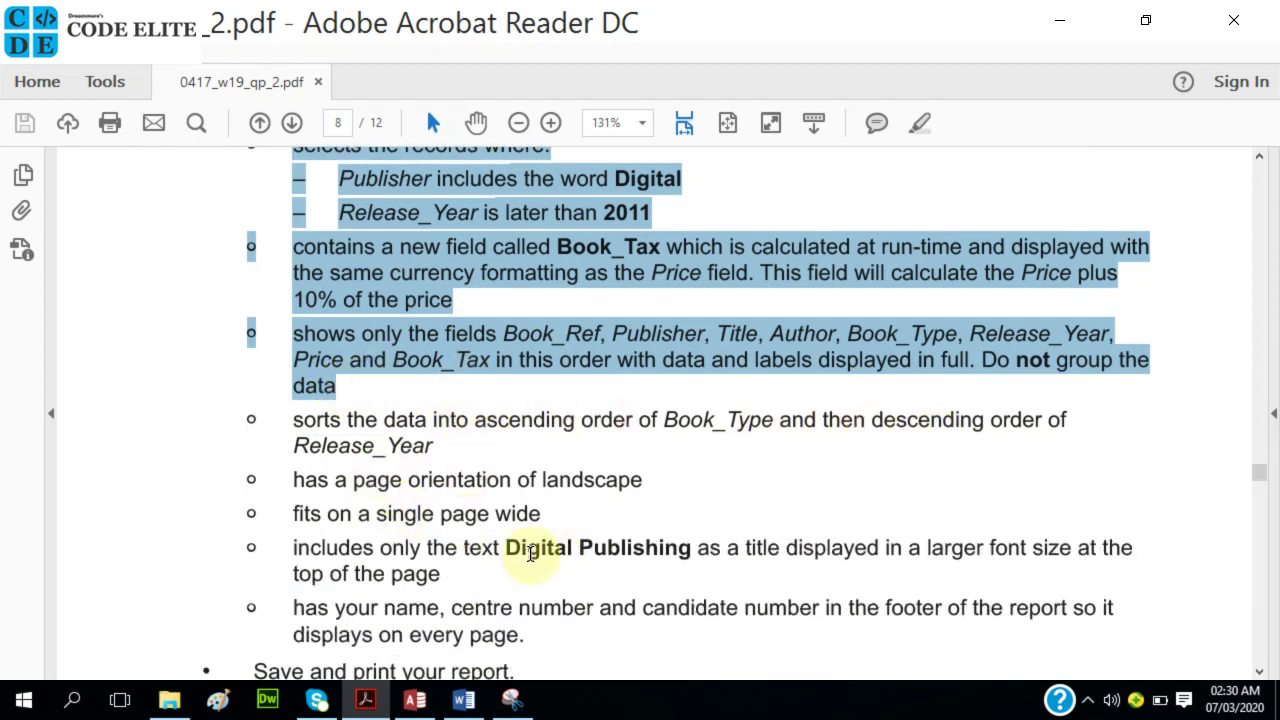
scroll(525, 553, down, 1)
scroll(436, 470, down, 1)
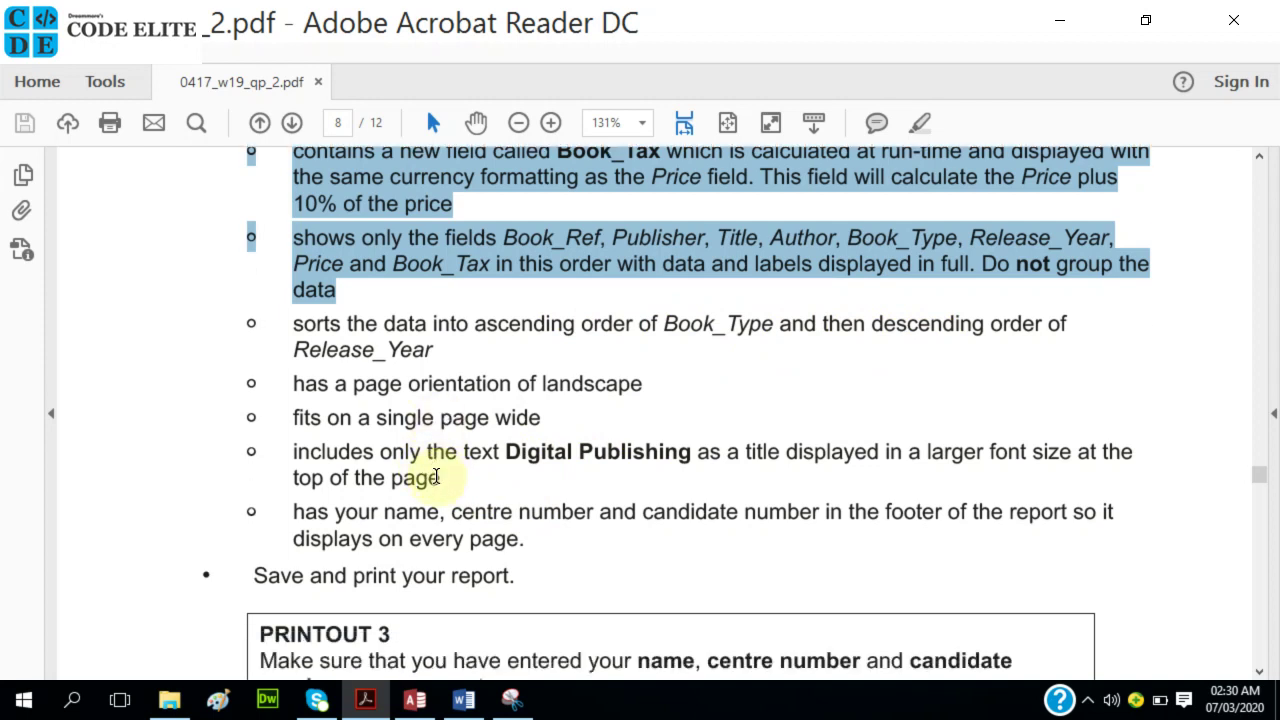
scroll(436, 477, up, 5)
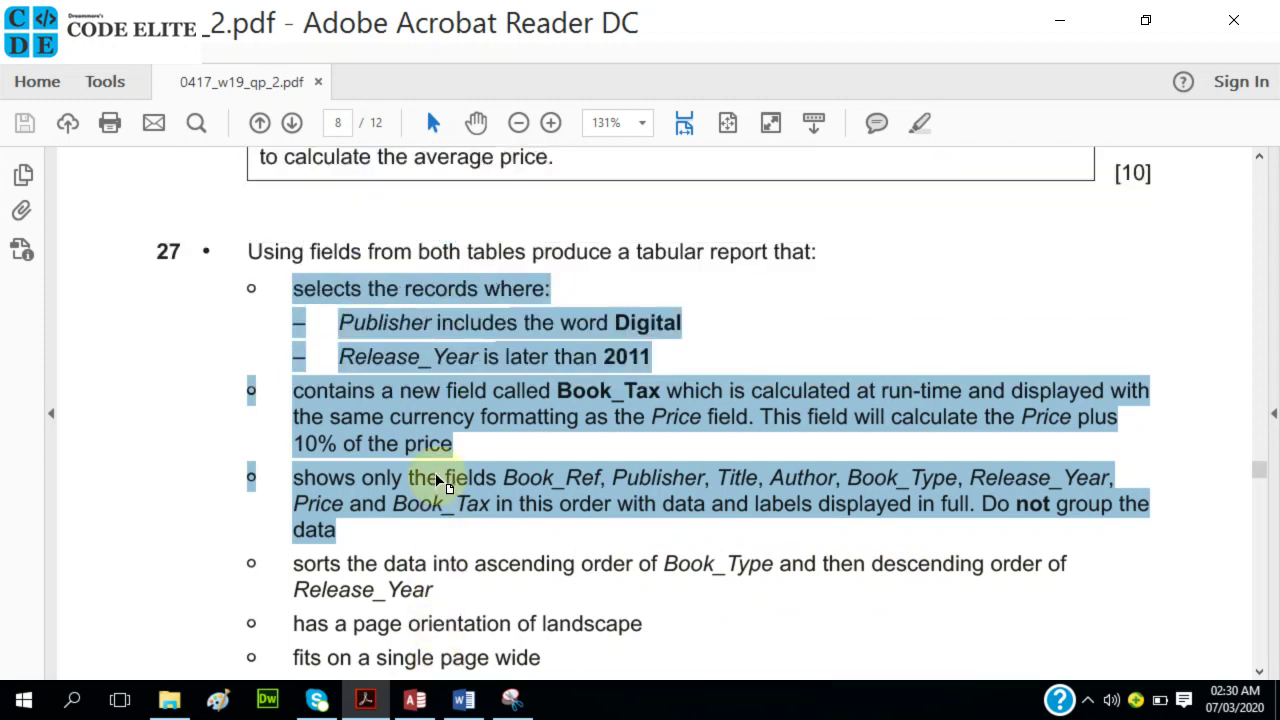
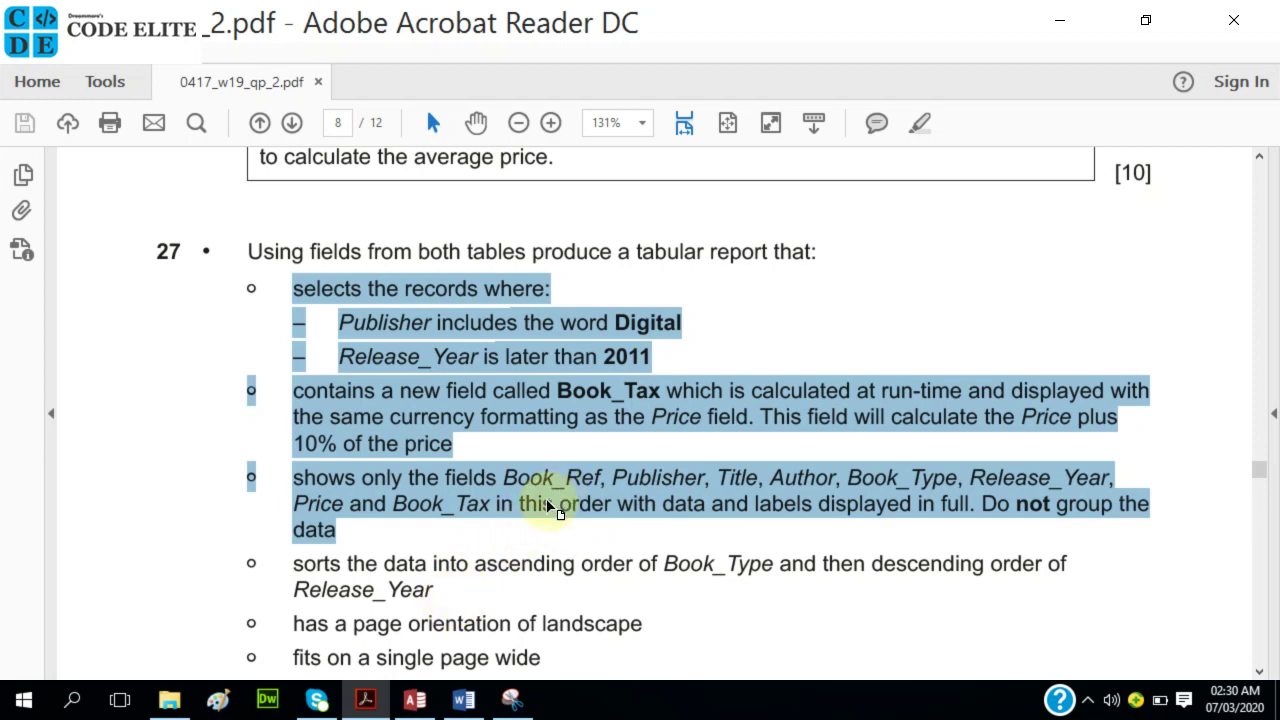
- Switch back to Access and show the BOOKS Report in Report View
click(415, 699)
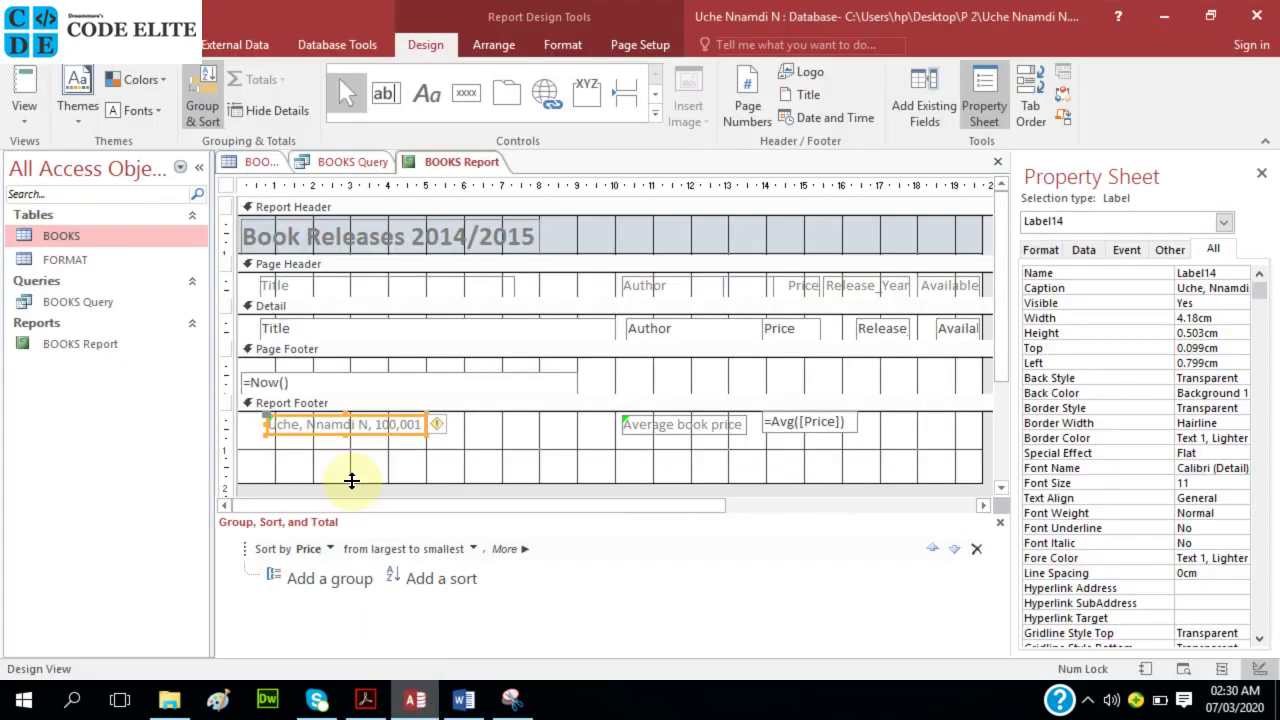
right_click(449, 159)
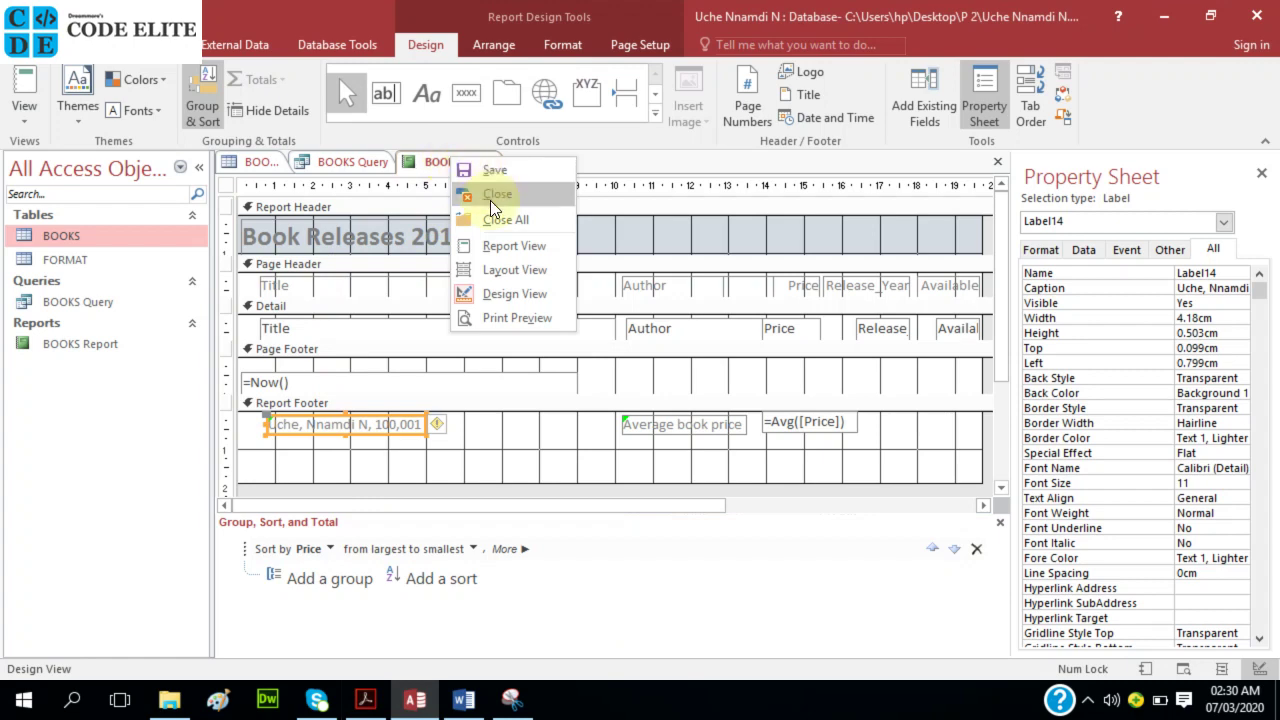
click(511, 245)
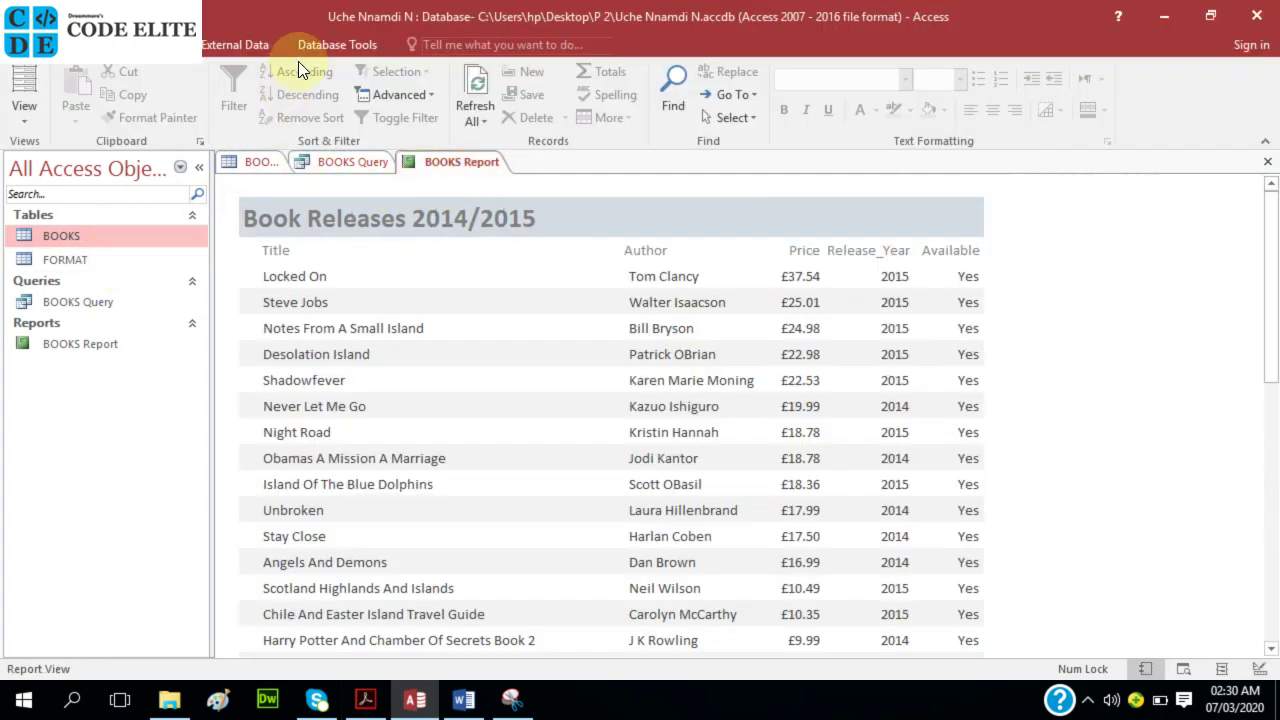
- Start a new query with the Simple Query Wizard
click(165, 44)
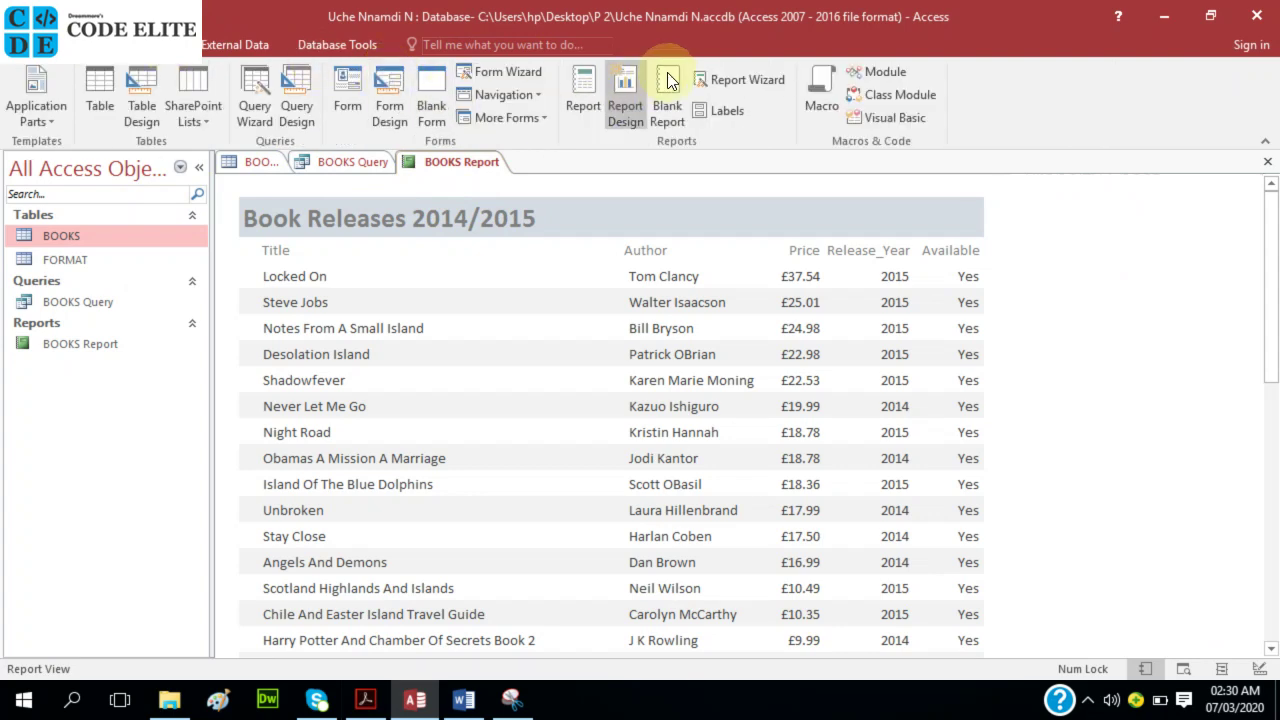
click(712, 74)
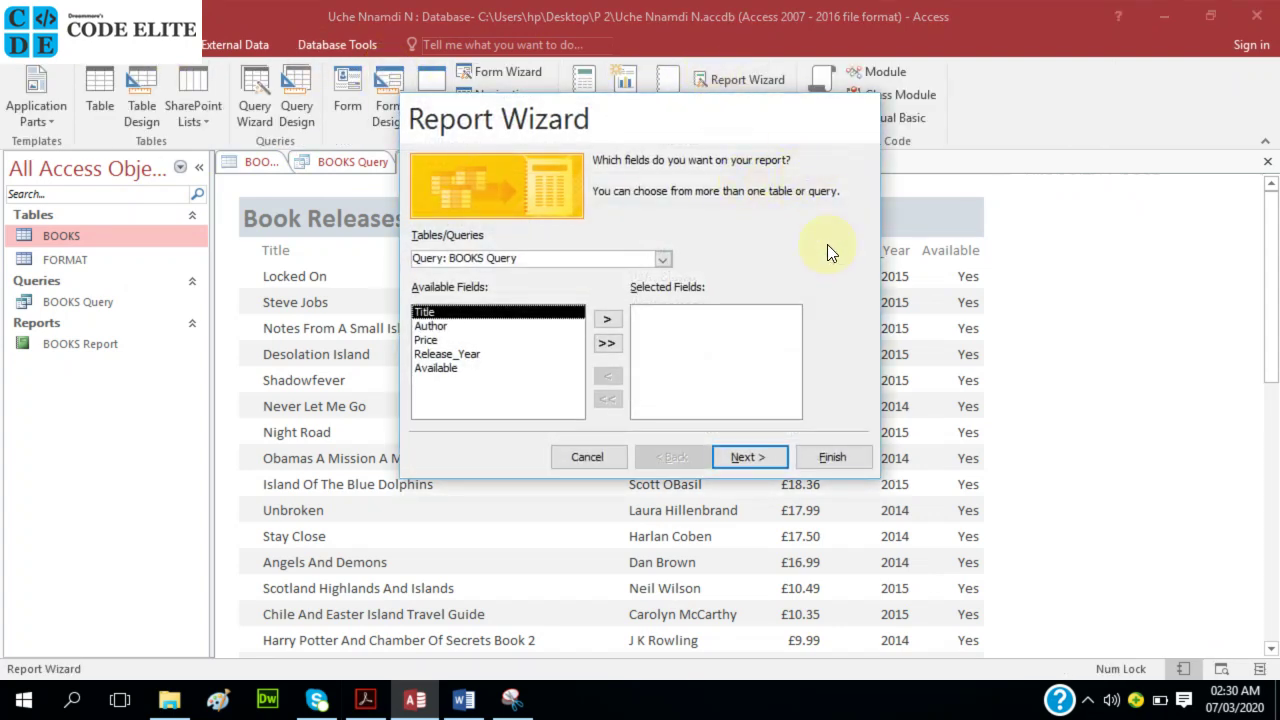
click(594, 459)
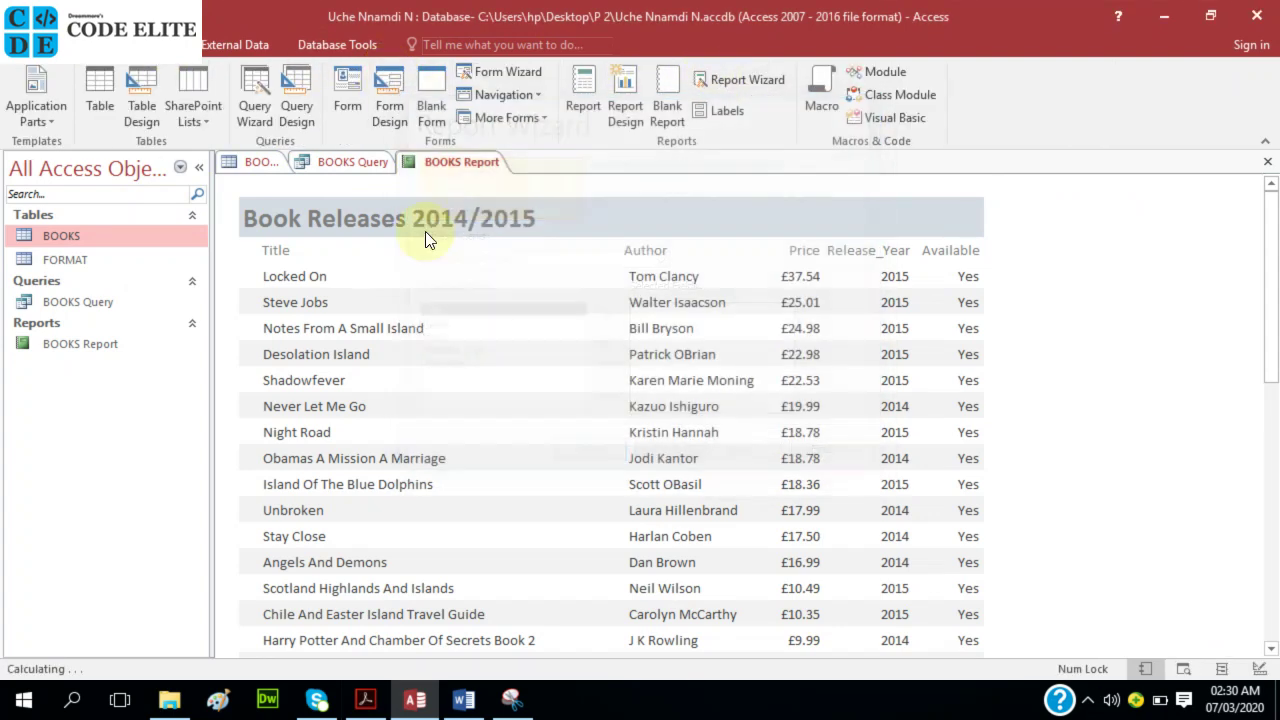
click(264, 87)
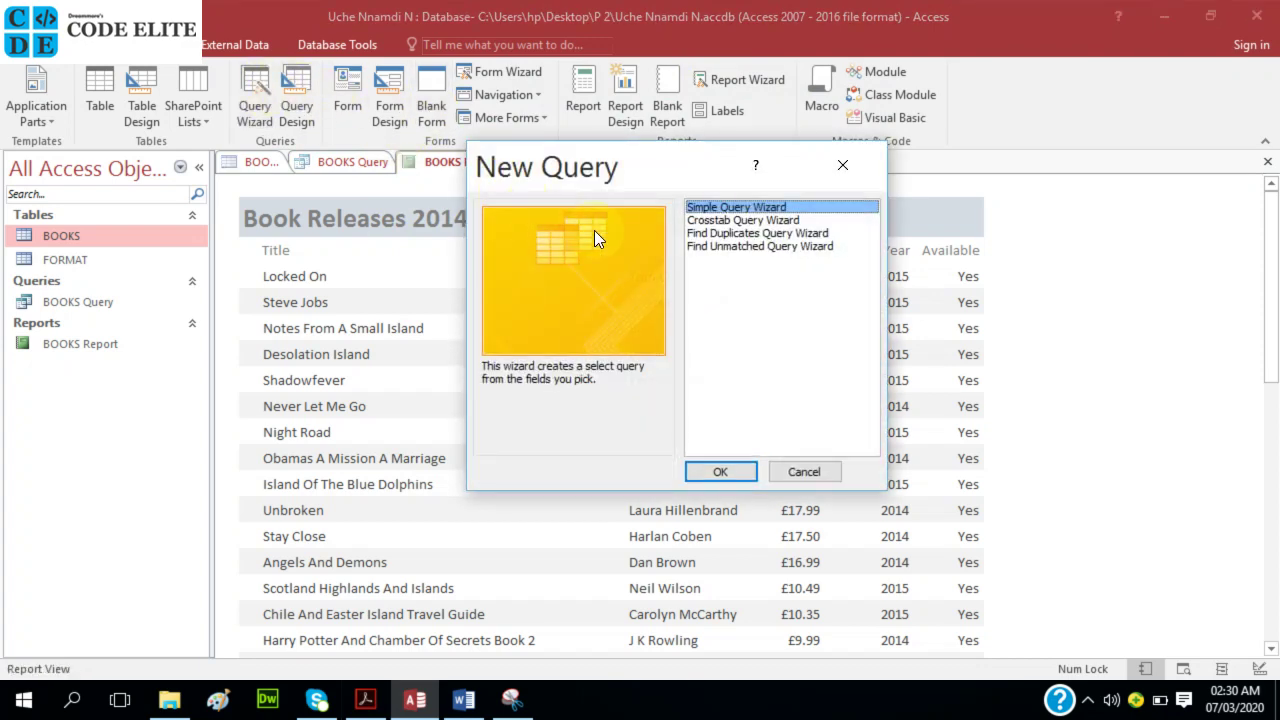
click(745, 474)
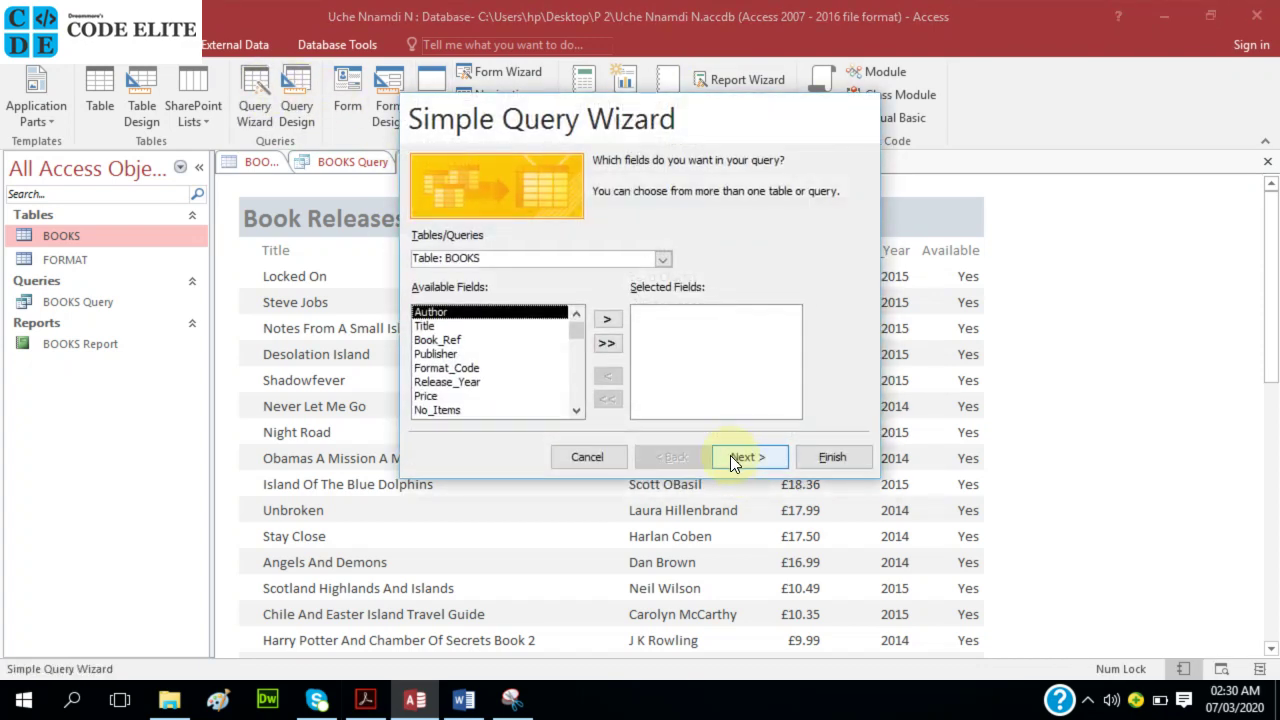
- Add Book_Ref, Publisher, Title and Author from the BOOKS table to the query, following question 27's field order in the exam paper PDF
click(366, 699)
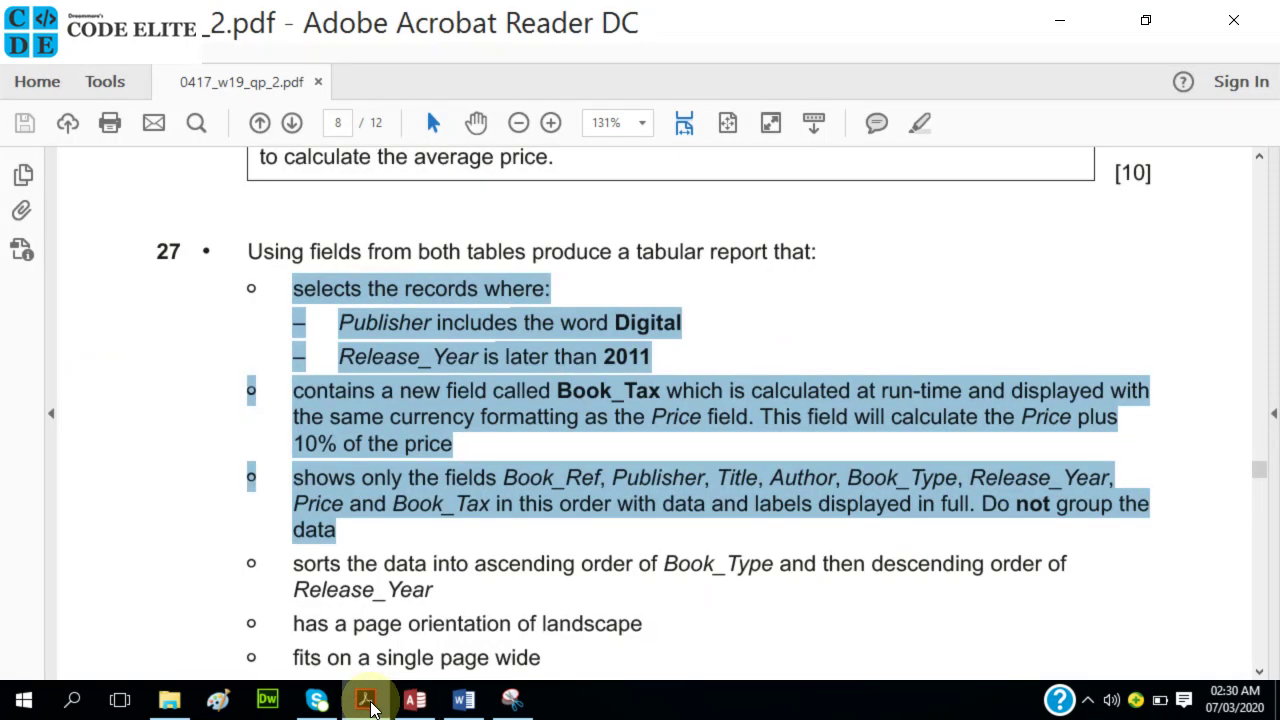
click(368, 700)
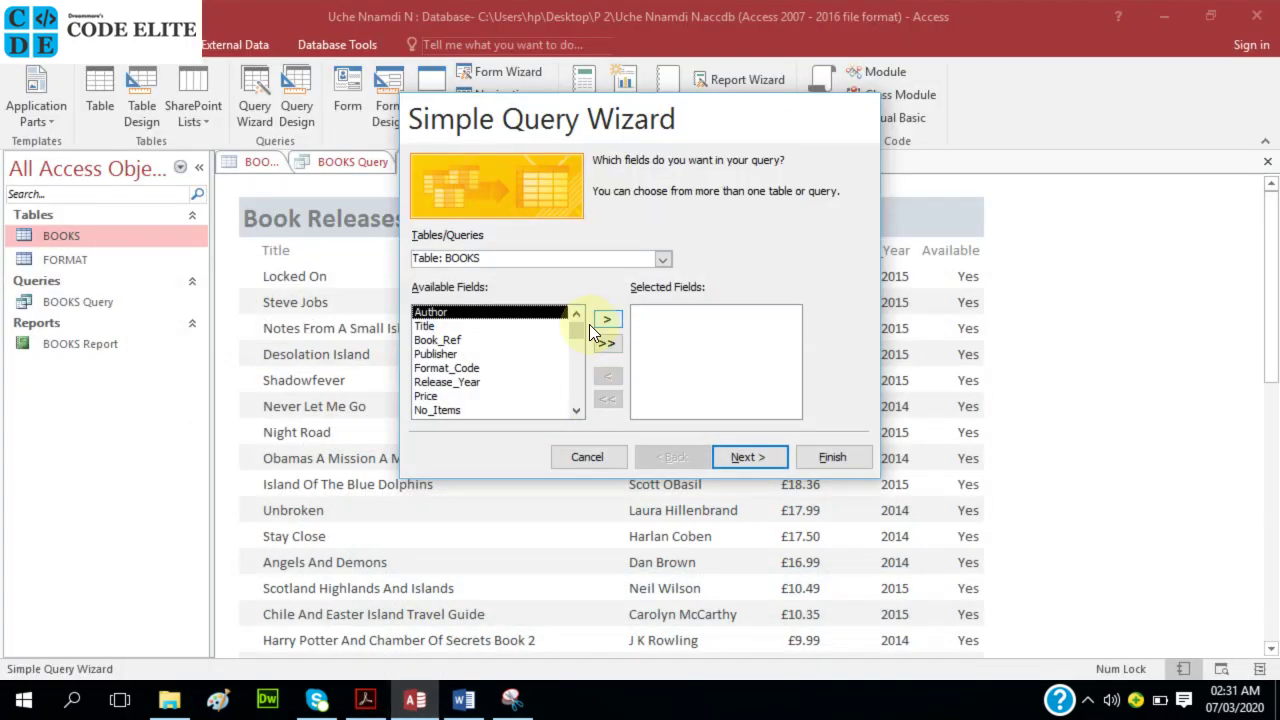
click(455, 341)
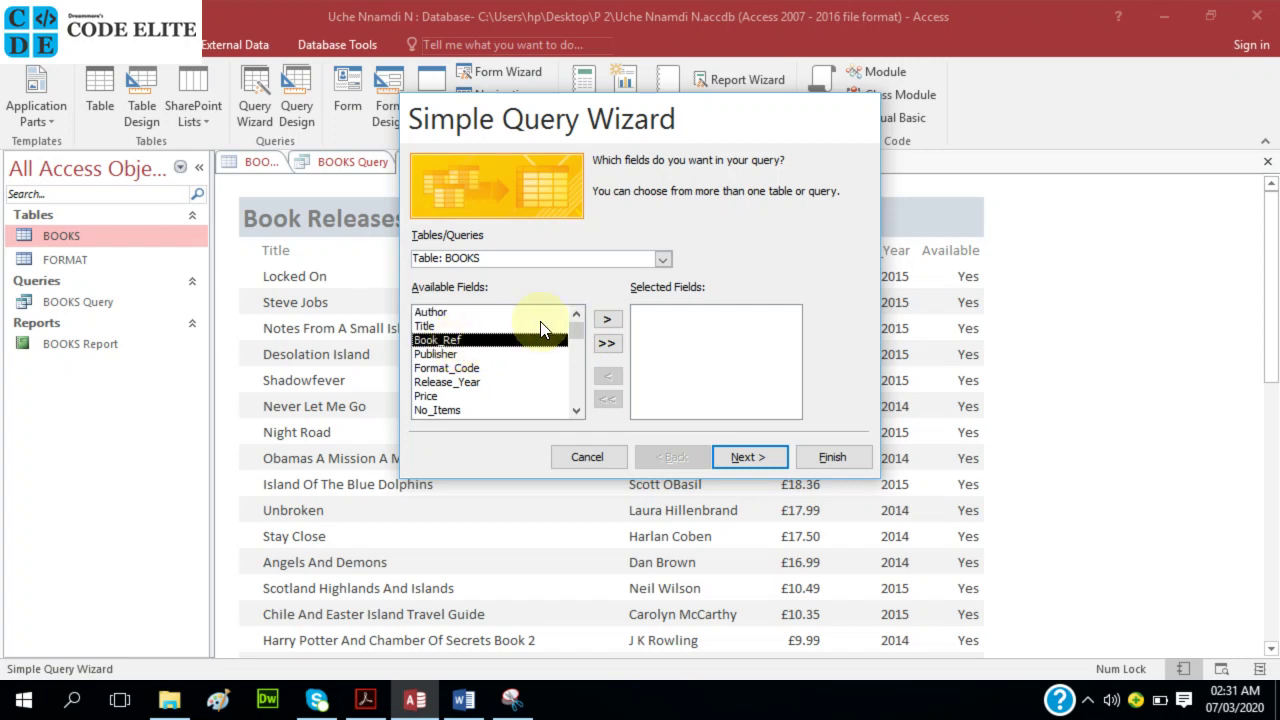
click(607, 322)
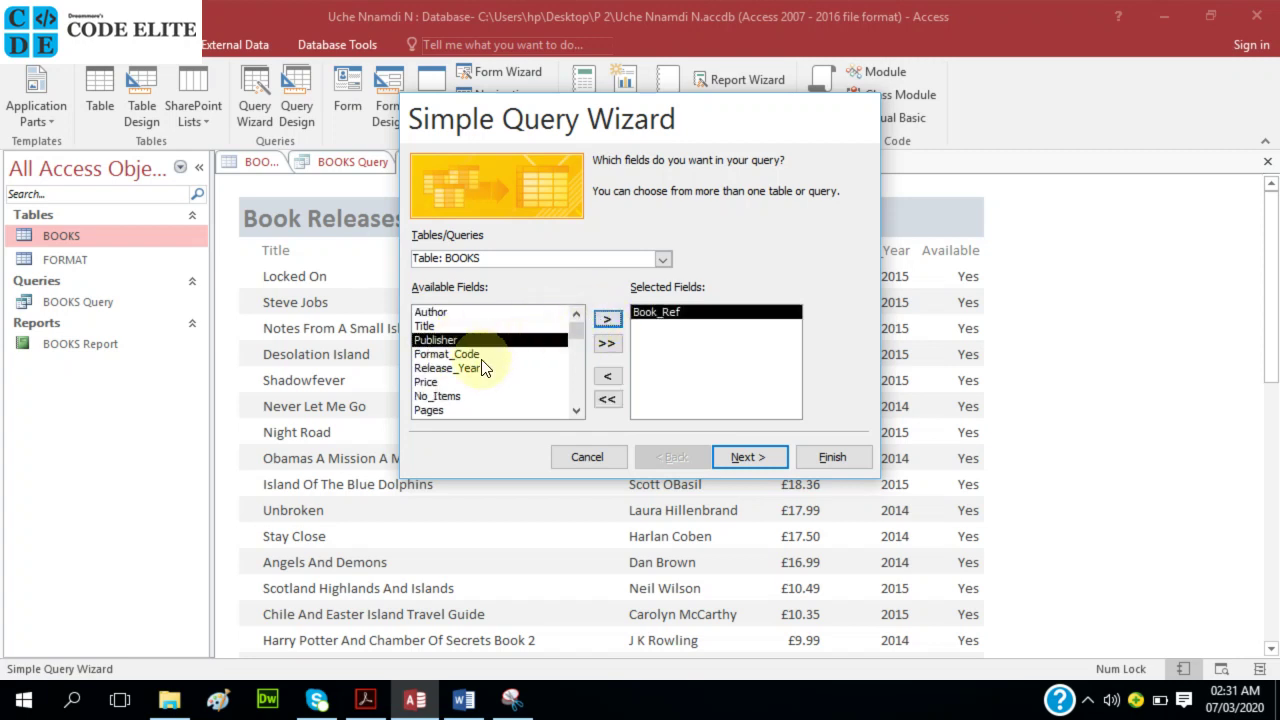
click(608, 320)
click(445, 327)
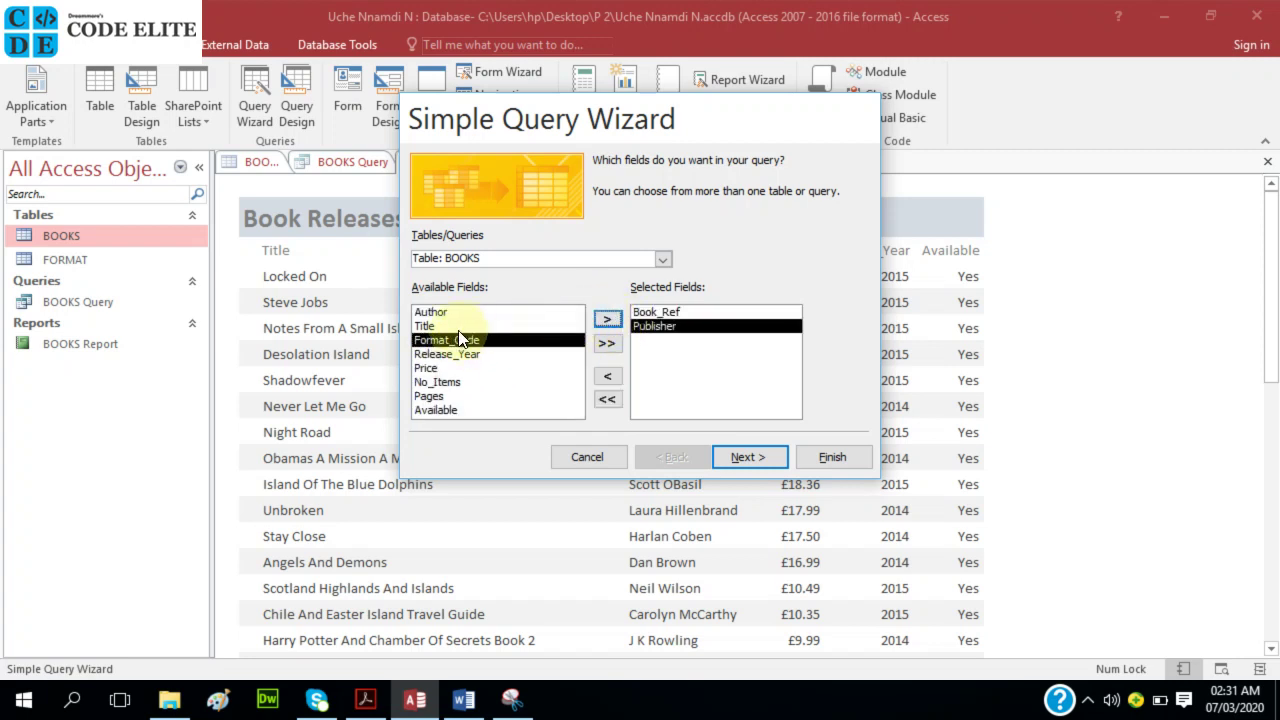
click(607, 320)
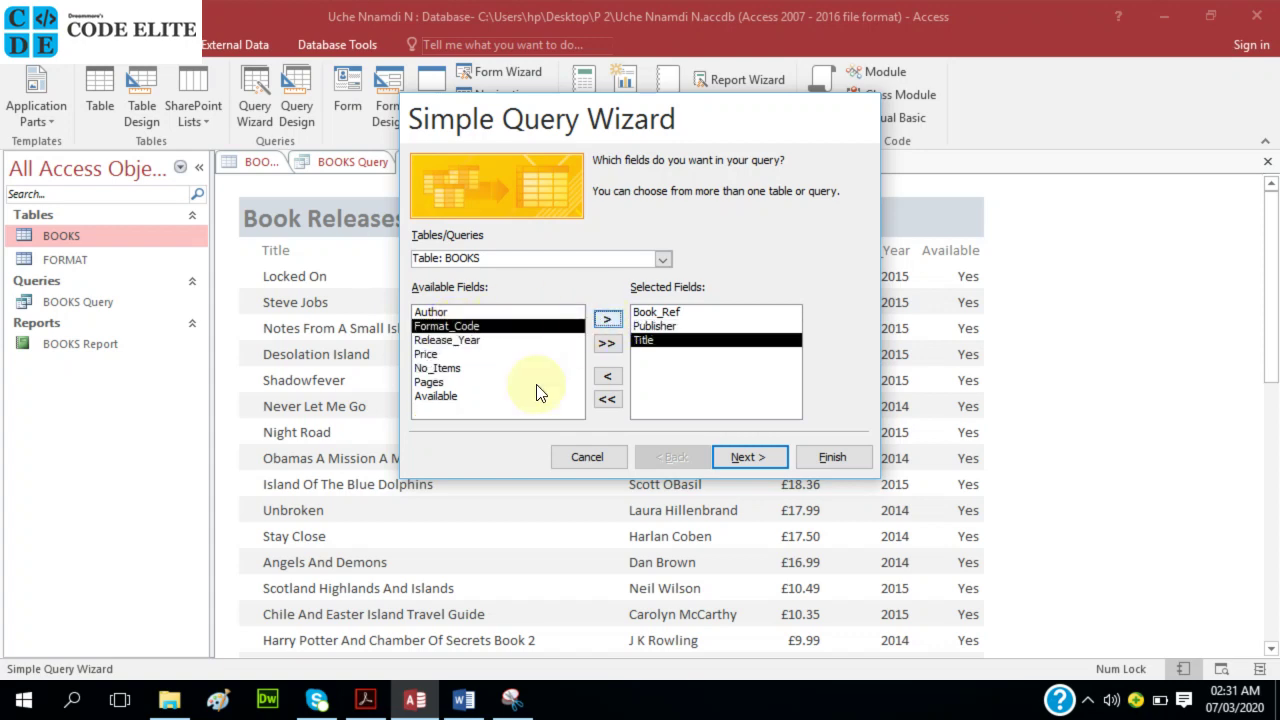
click(366, 692)
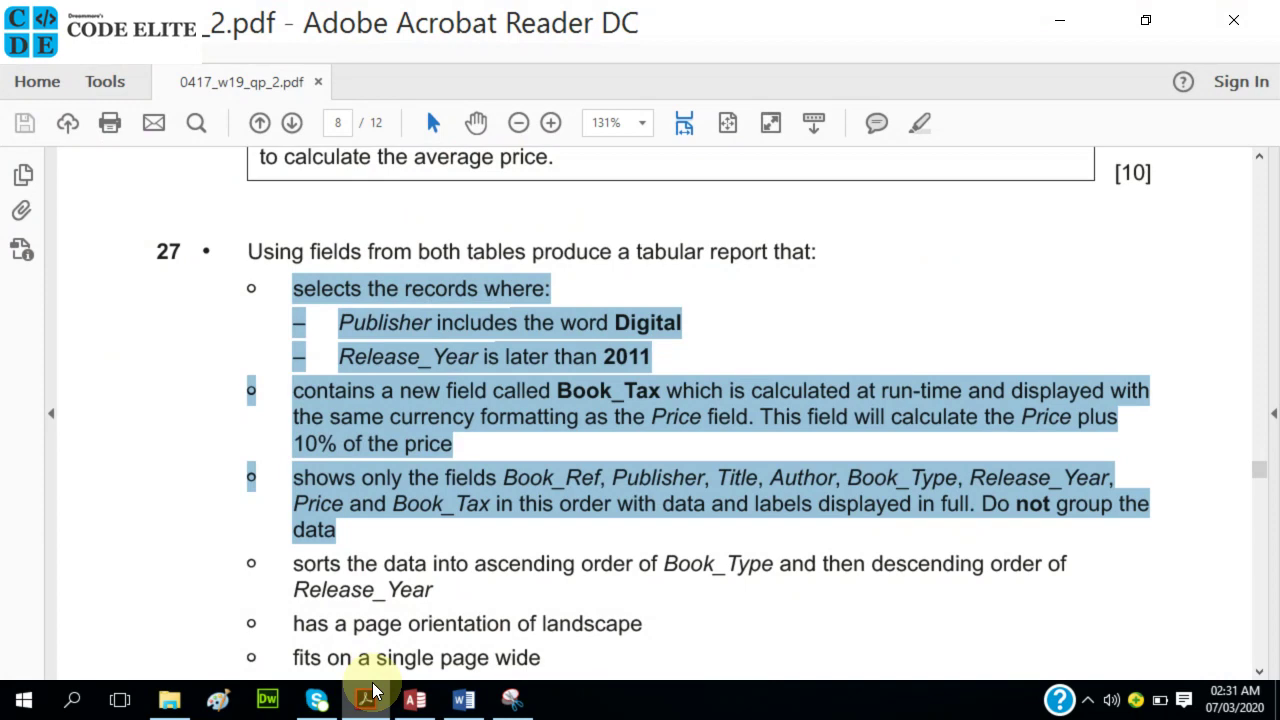
click(373, 699)
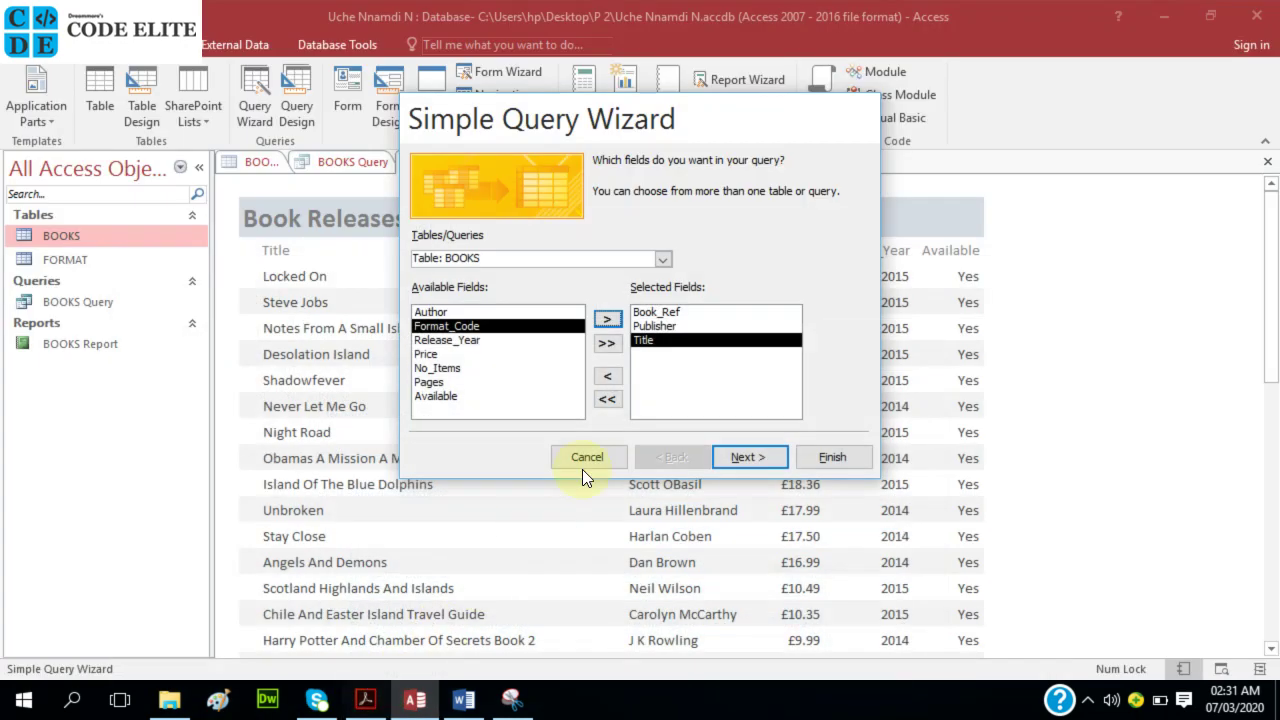
click(430, 312)
click(605, 320)
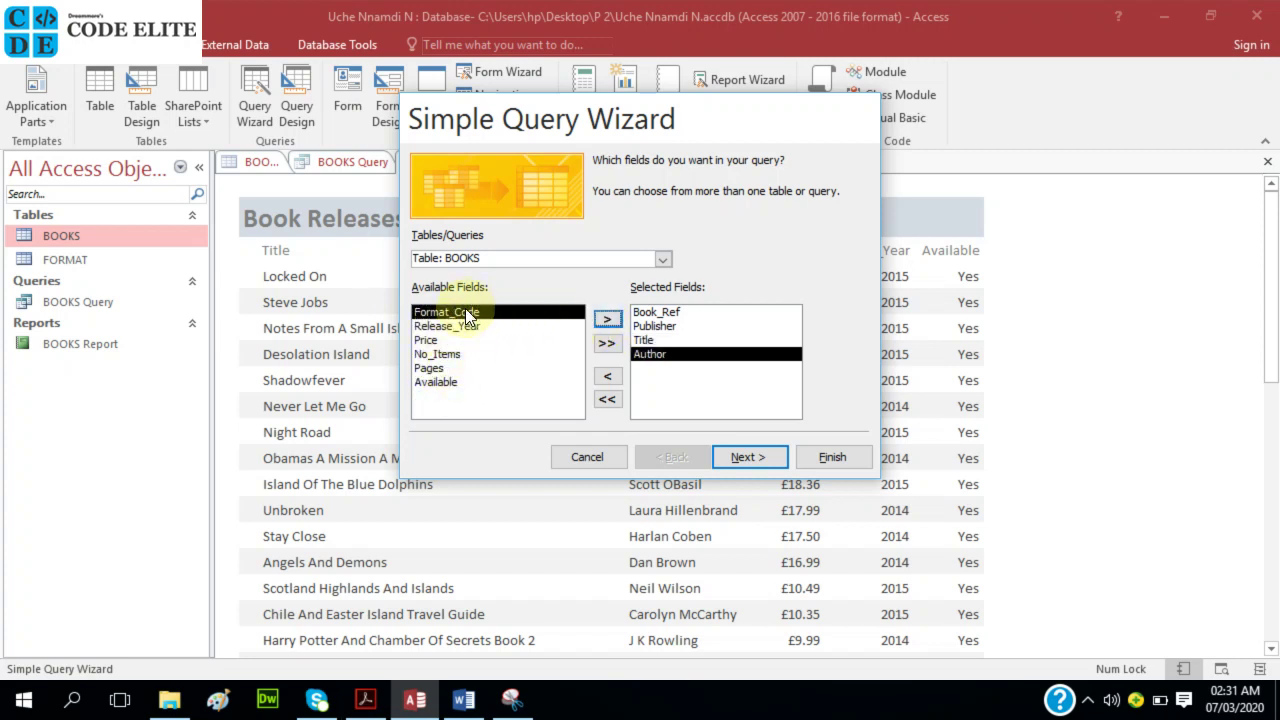
- Add Book_Type from the FORMAT table to the query's selected fields
click(662, 260)
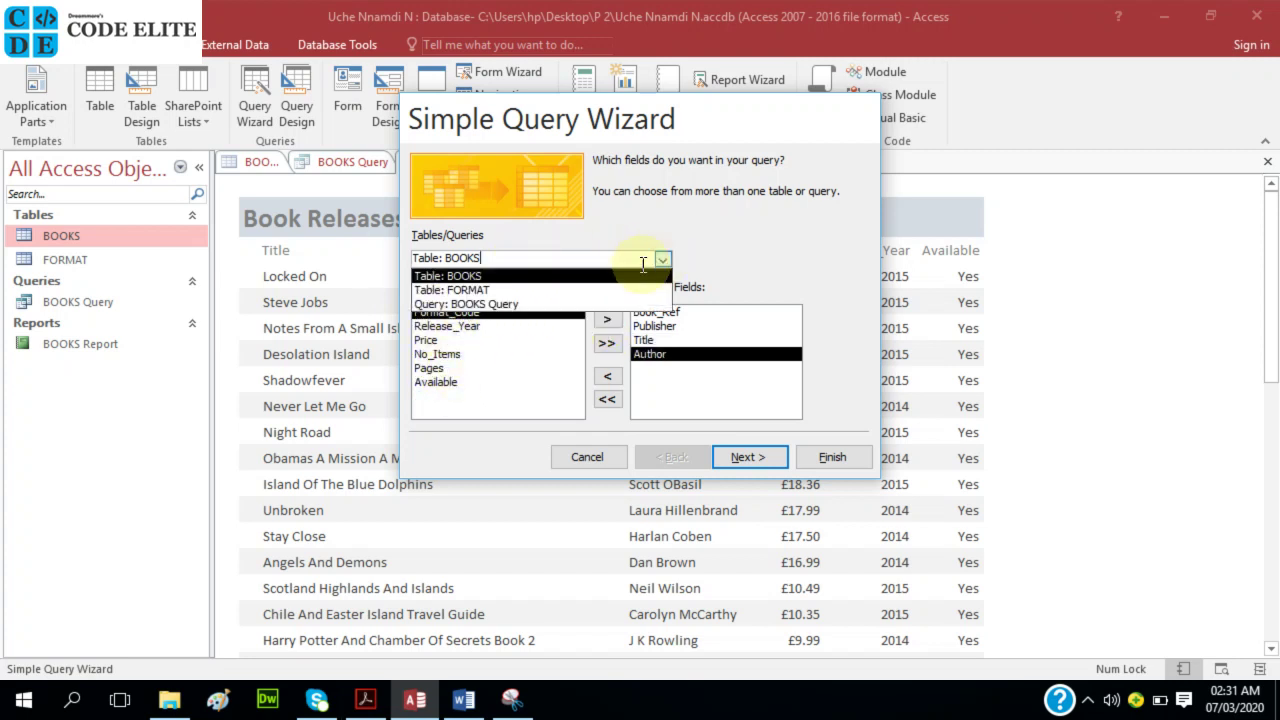
click(621, 284)
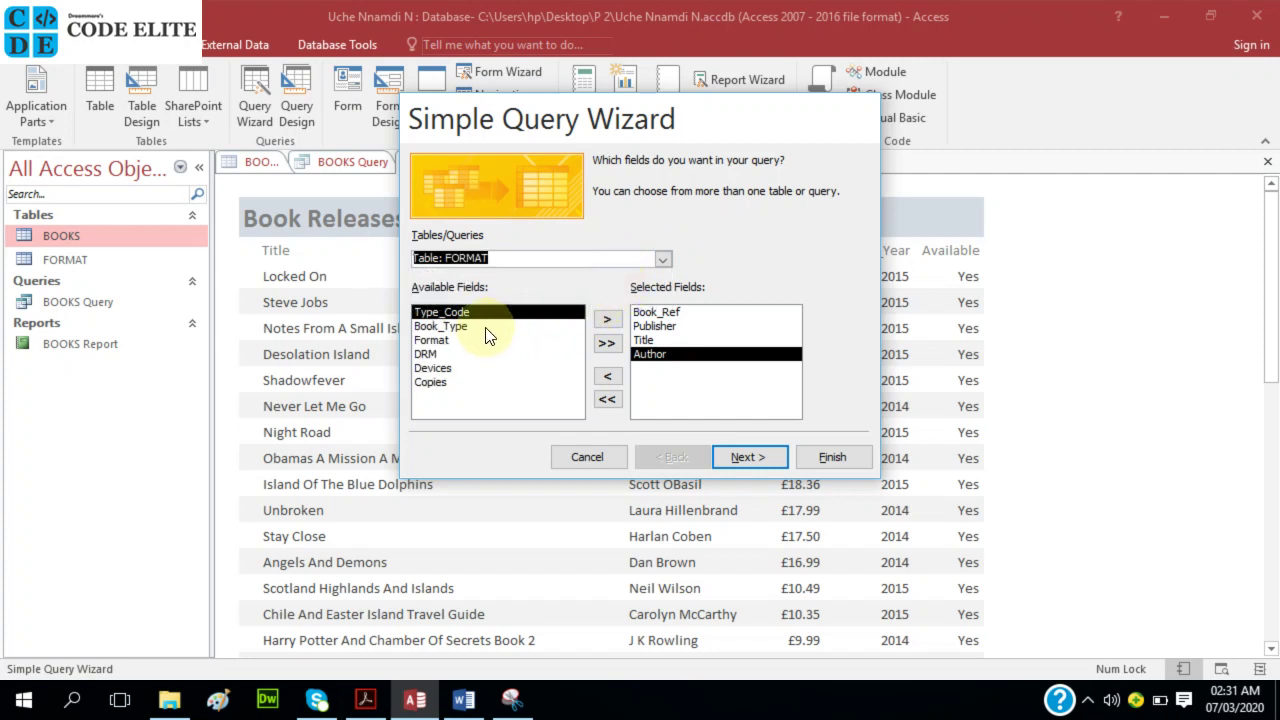
click(505, 326)
click(607, 319)
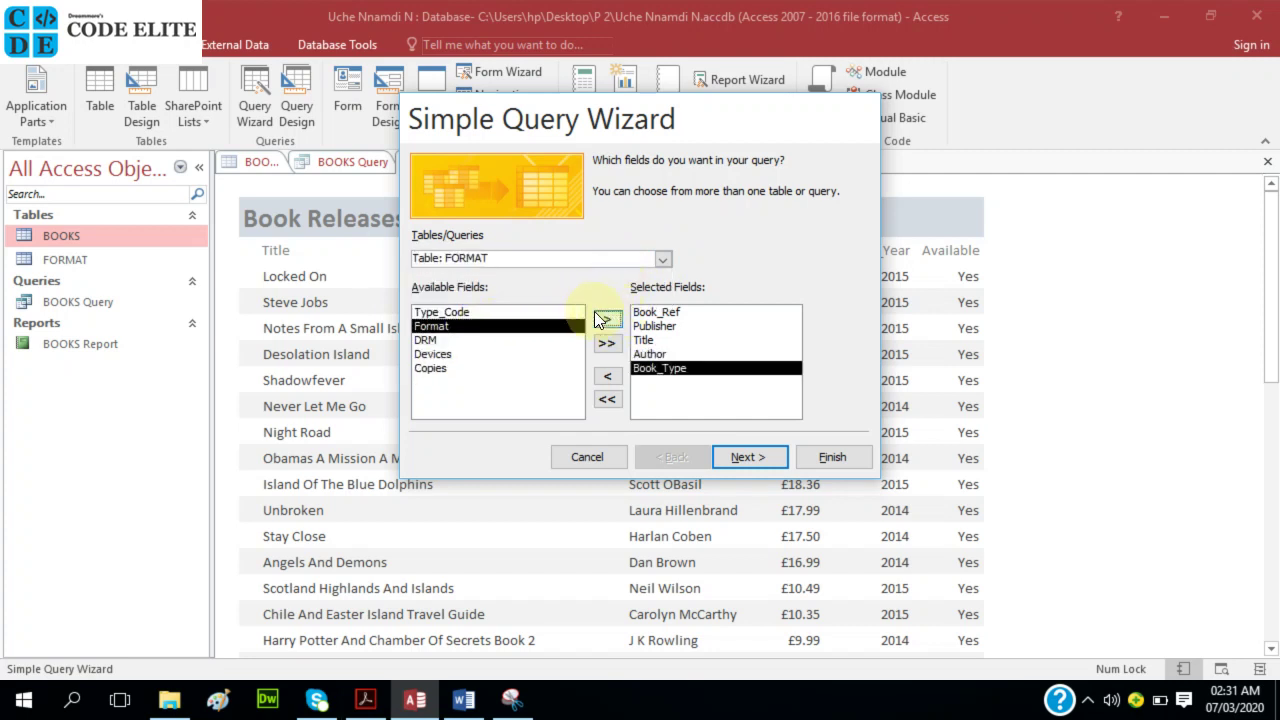
- Add Release_Year and Price from the BOOKS table to the query, following question 27's field order in the exam paper PDF
click(662, 260)
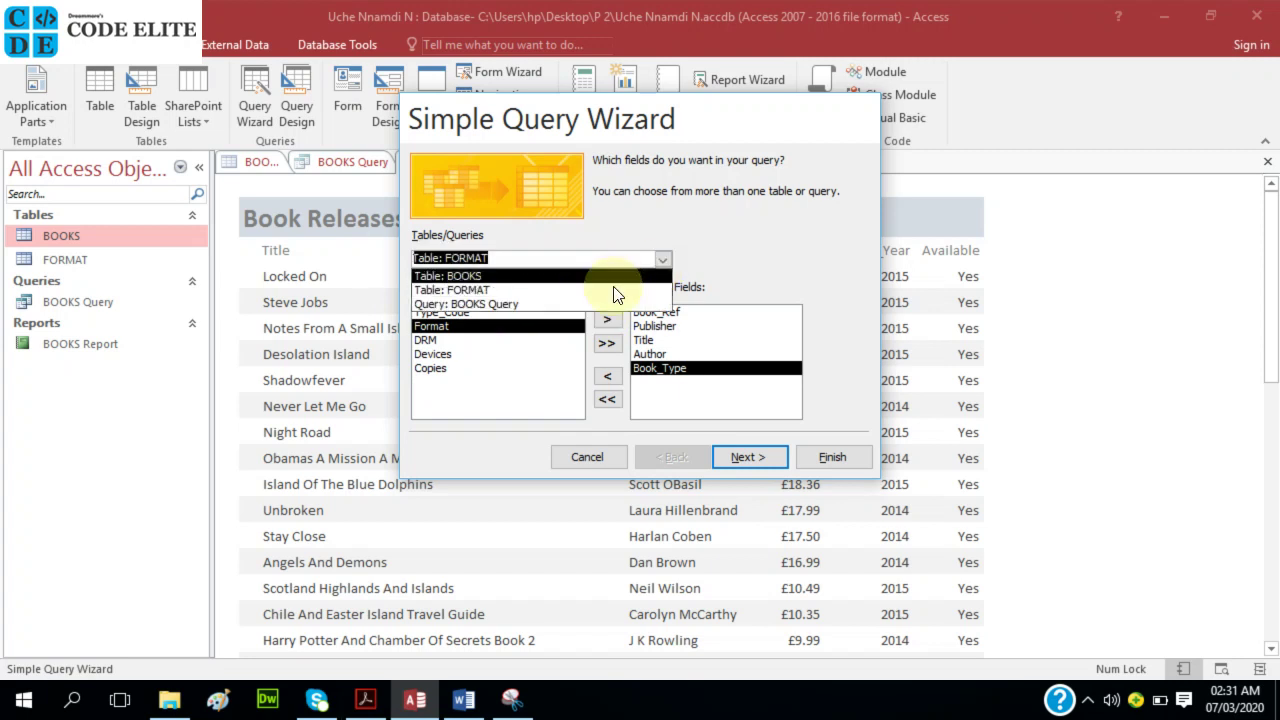
click(590, 272)
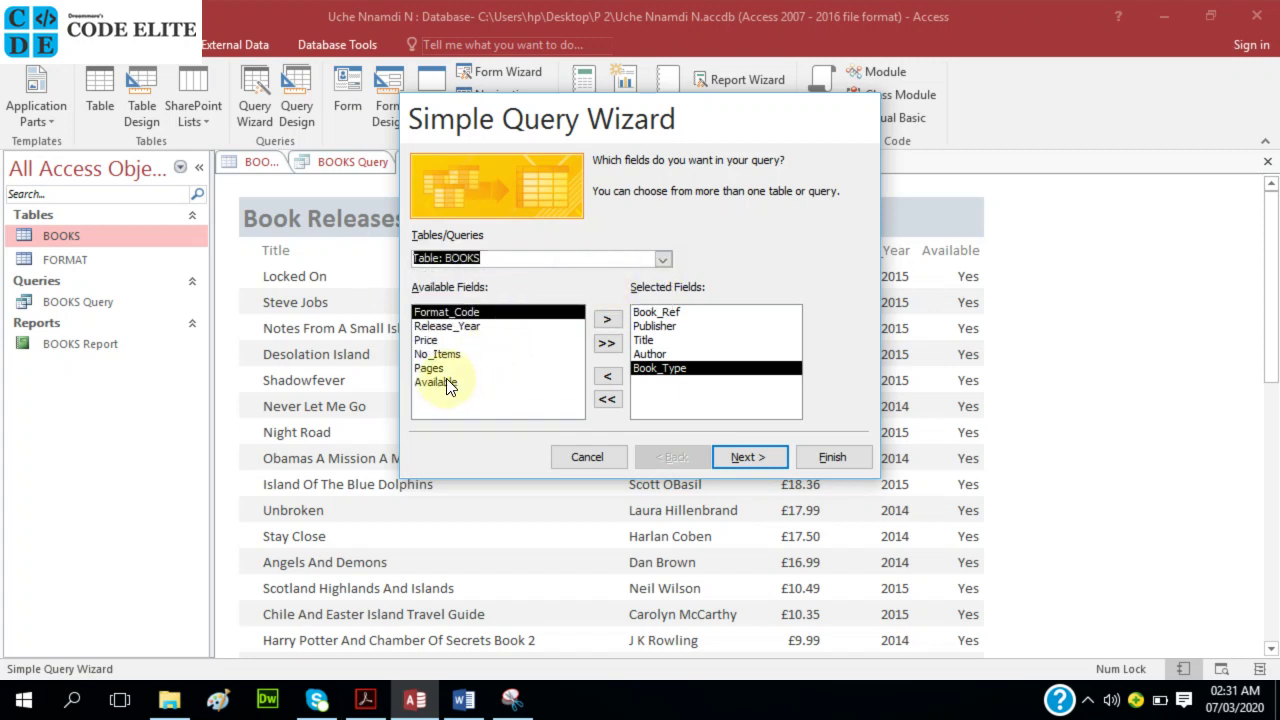
click(469, 330)
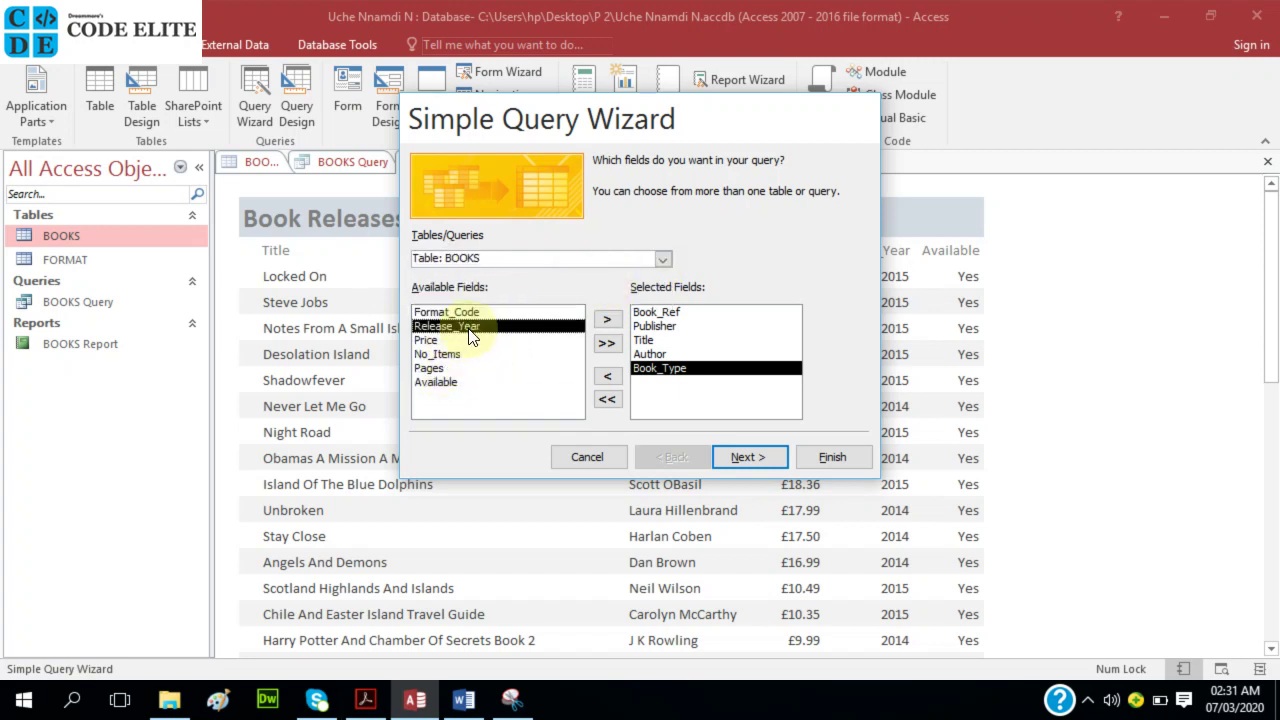
click(611, 320)
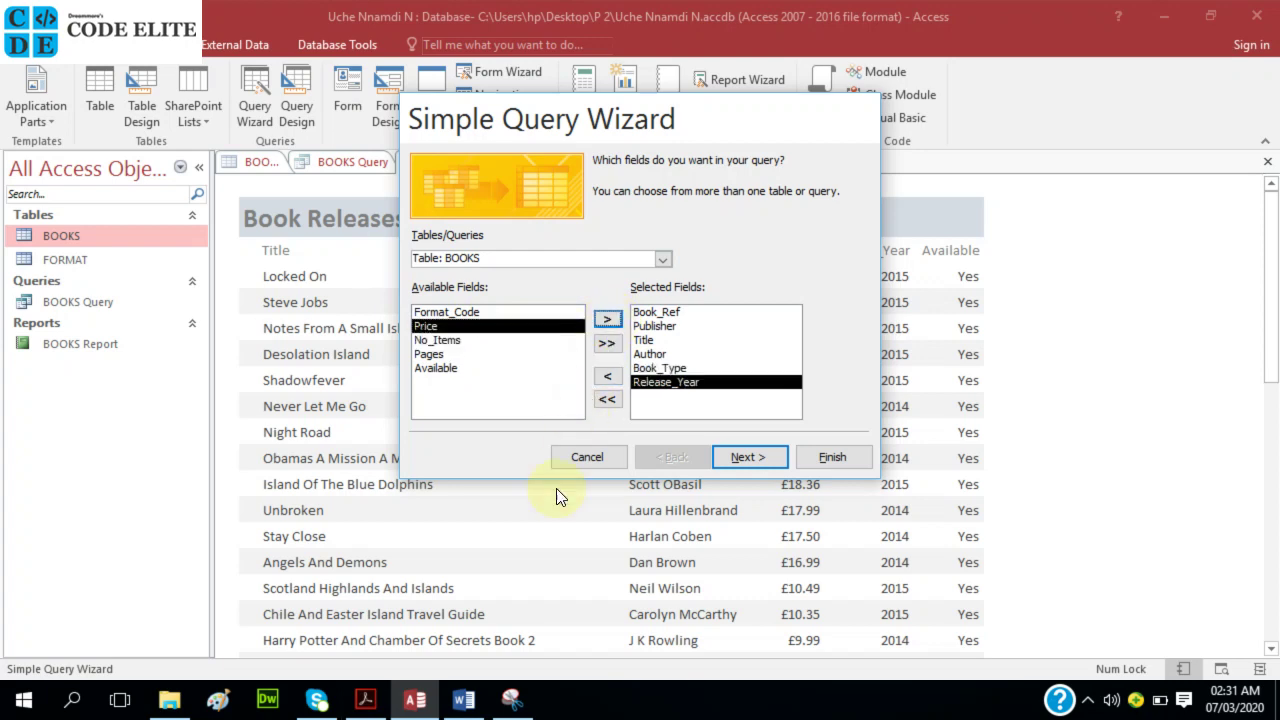
click(378, 700)
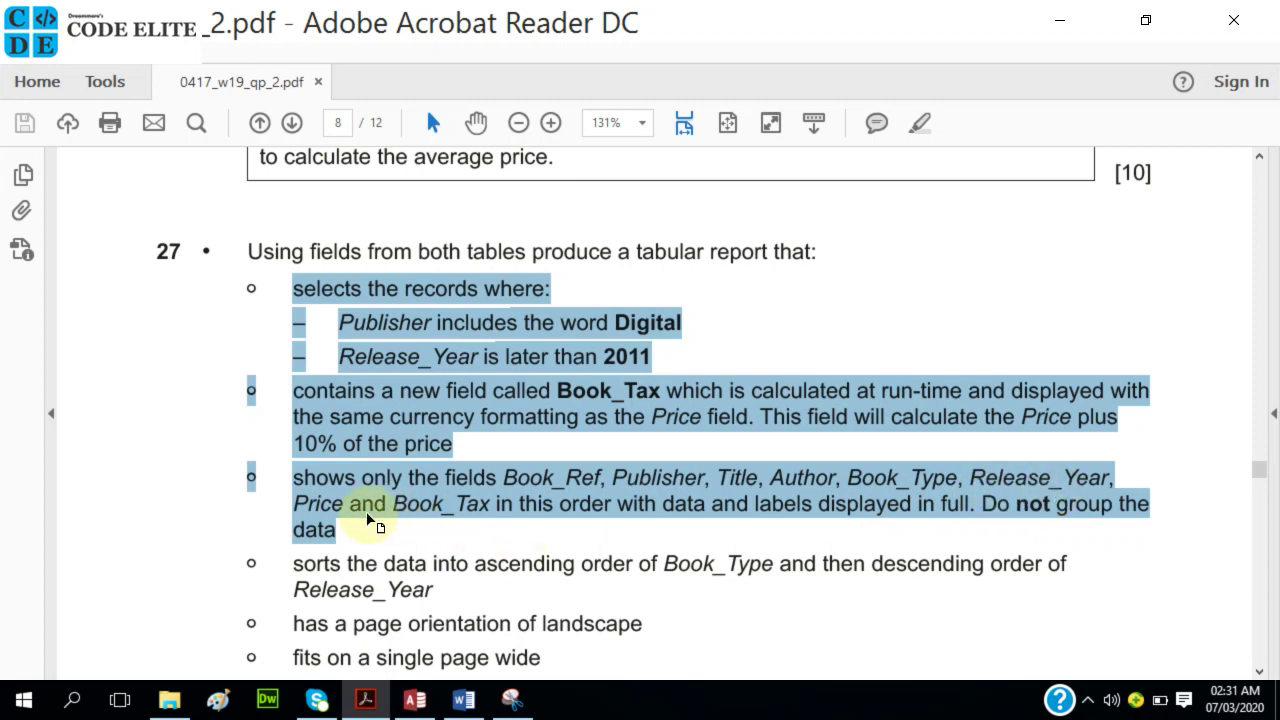
click(418, 701)
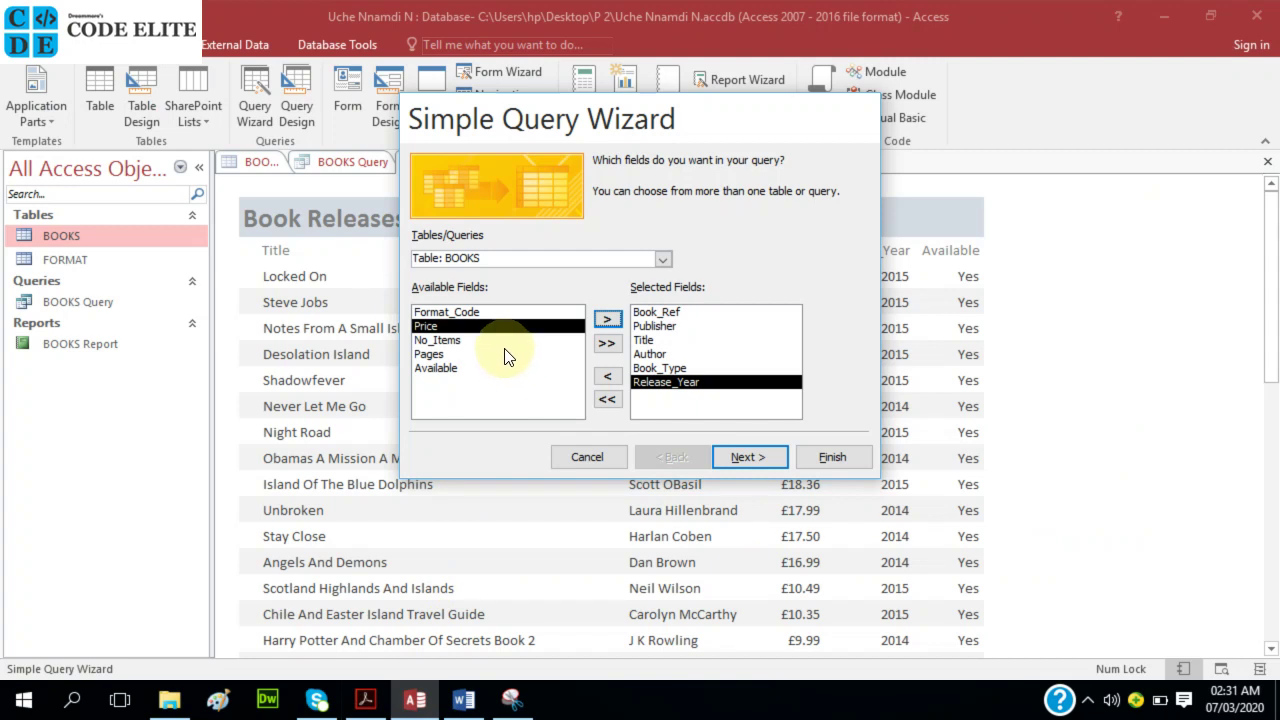
click(612, 320)
- Recheck question 27's field list in the exam paper PDF and finish the wizard as a detail query titled BOOKS Report 2
click(663, 258)
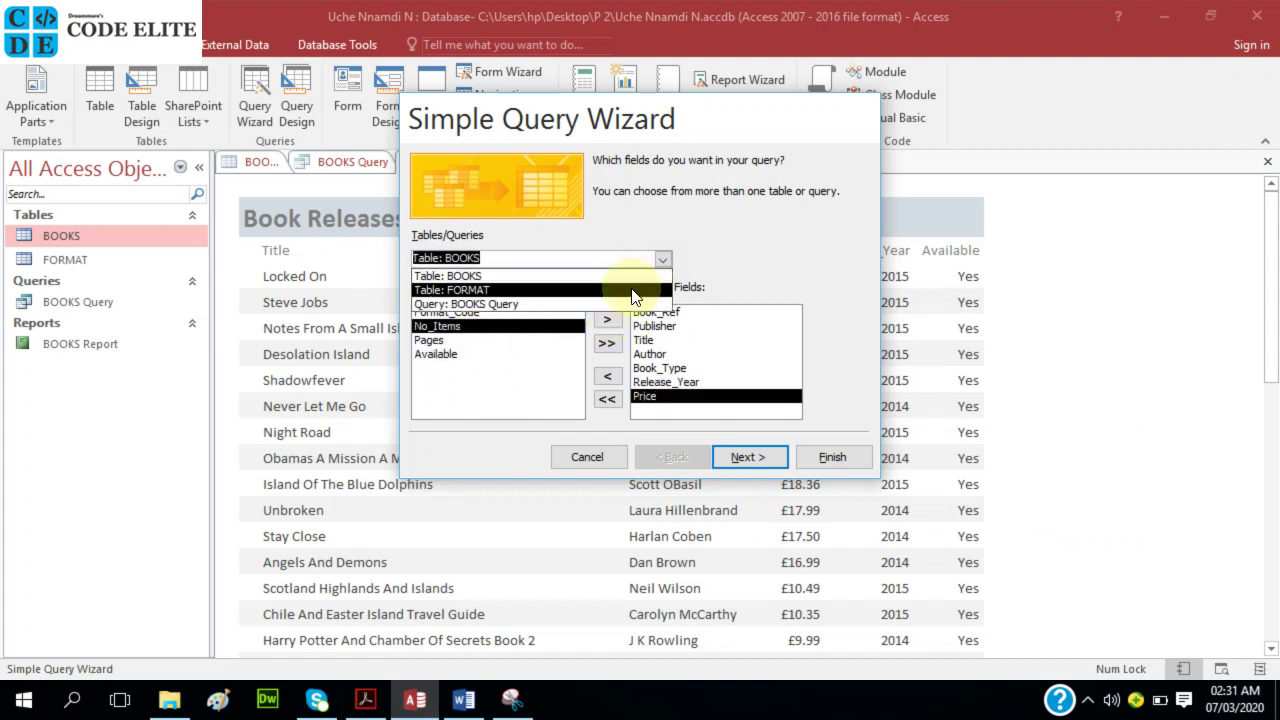
click(632, 290)
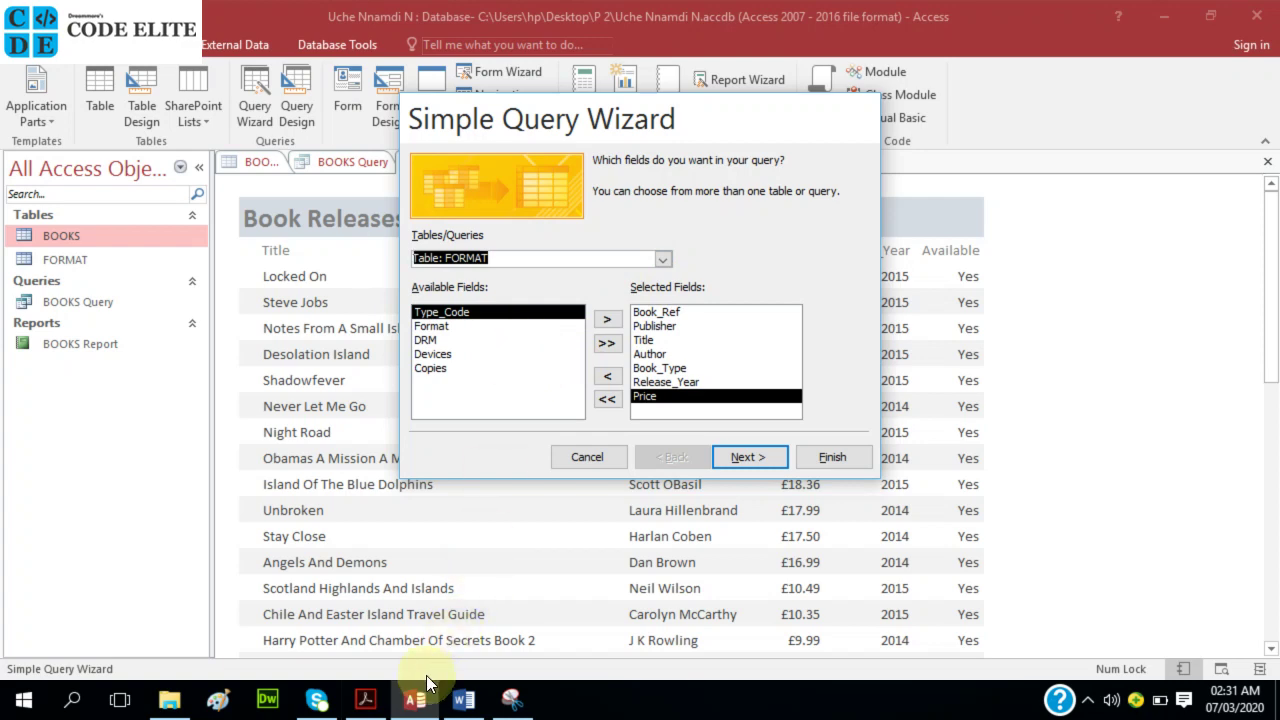
click(365, 699)
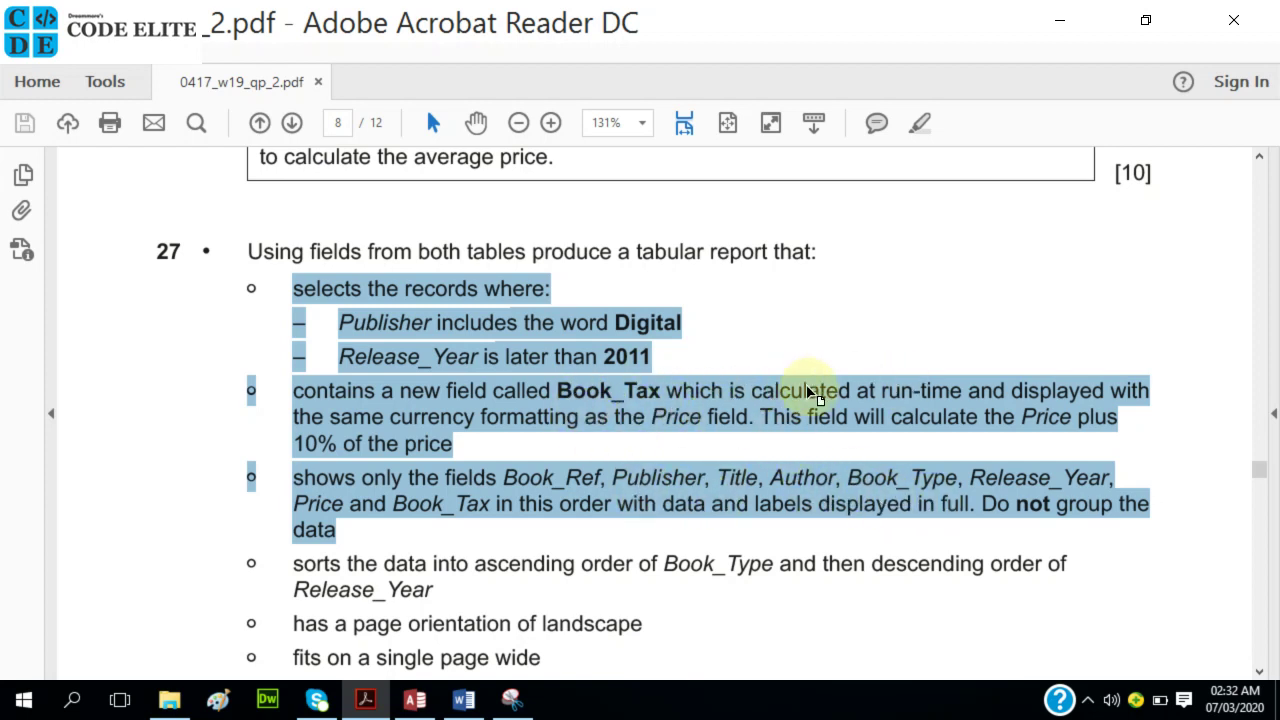
click(418, 699)
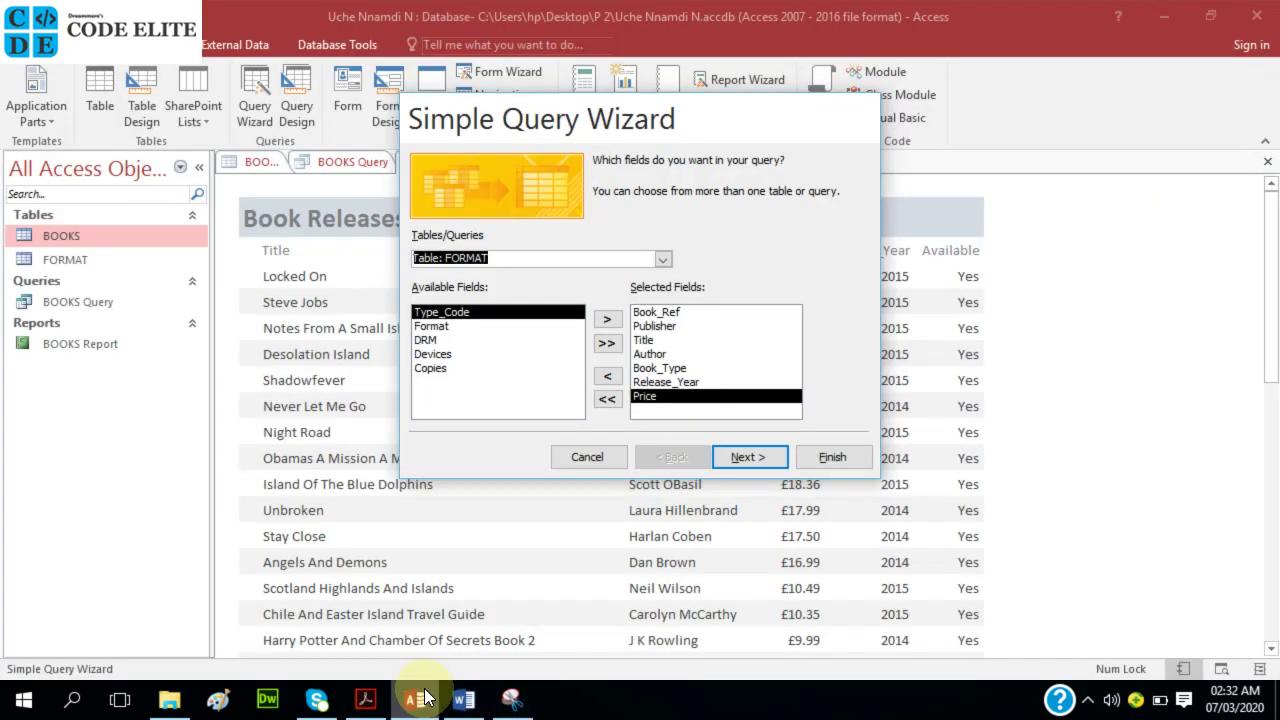
click(748, 456)
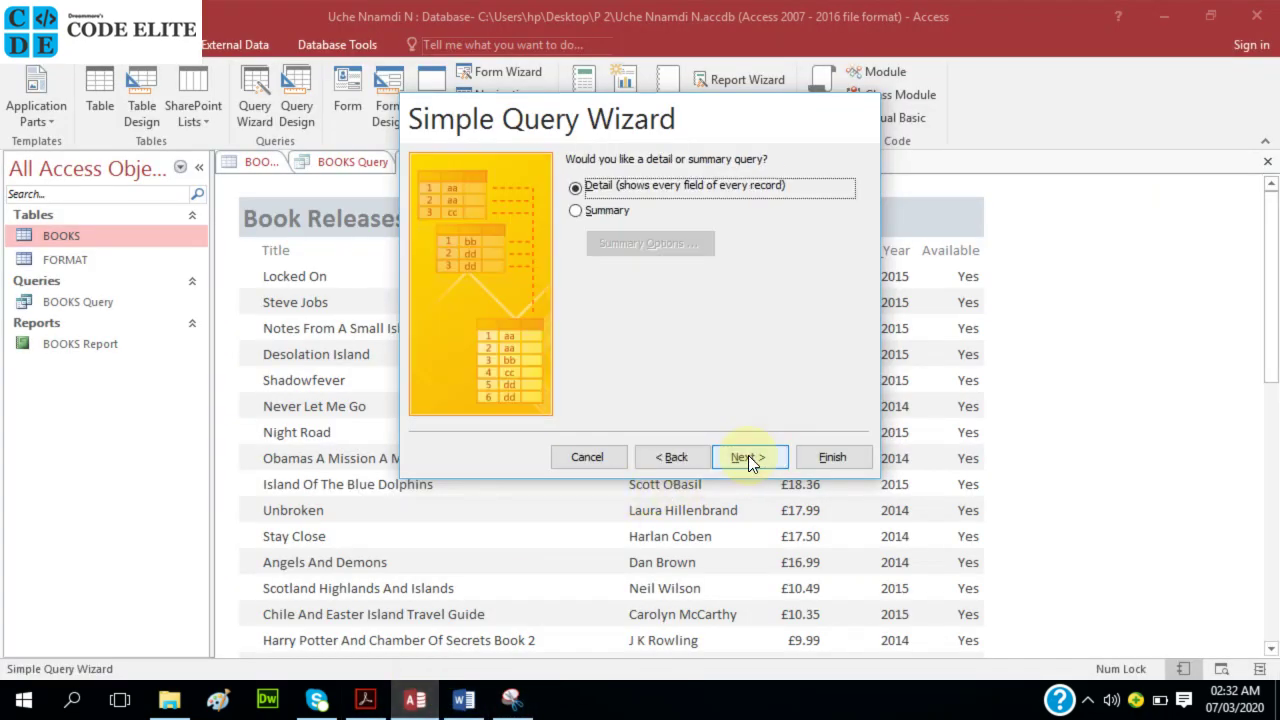
click(748, 457)
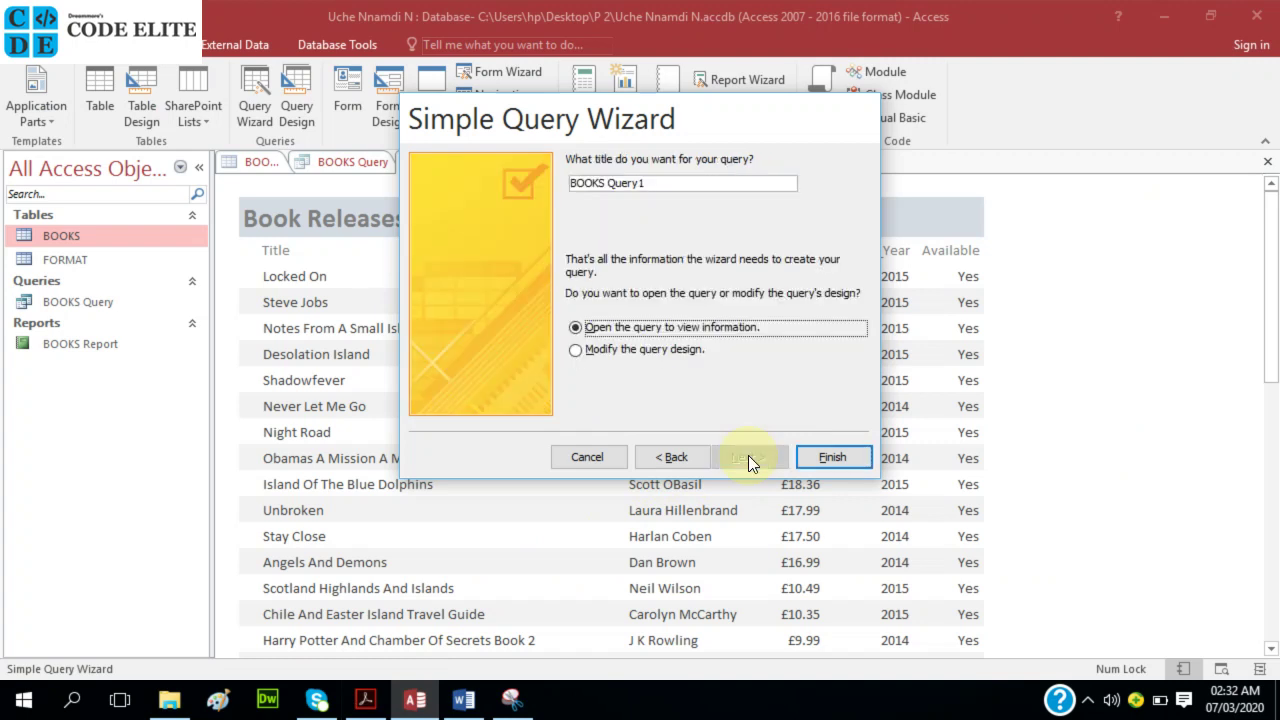
click(666, 183)
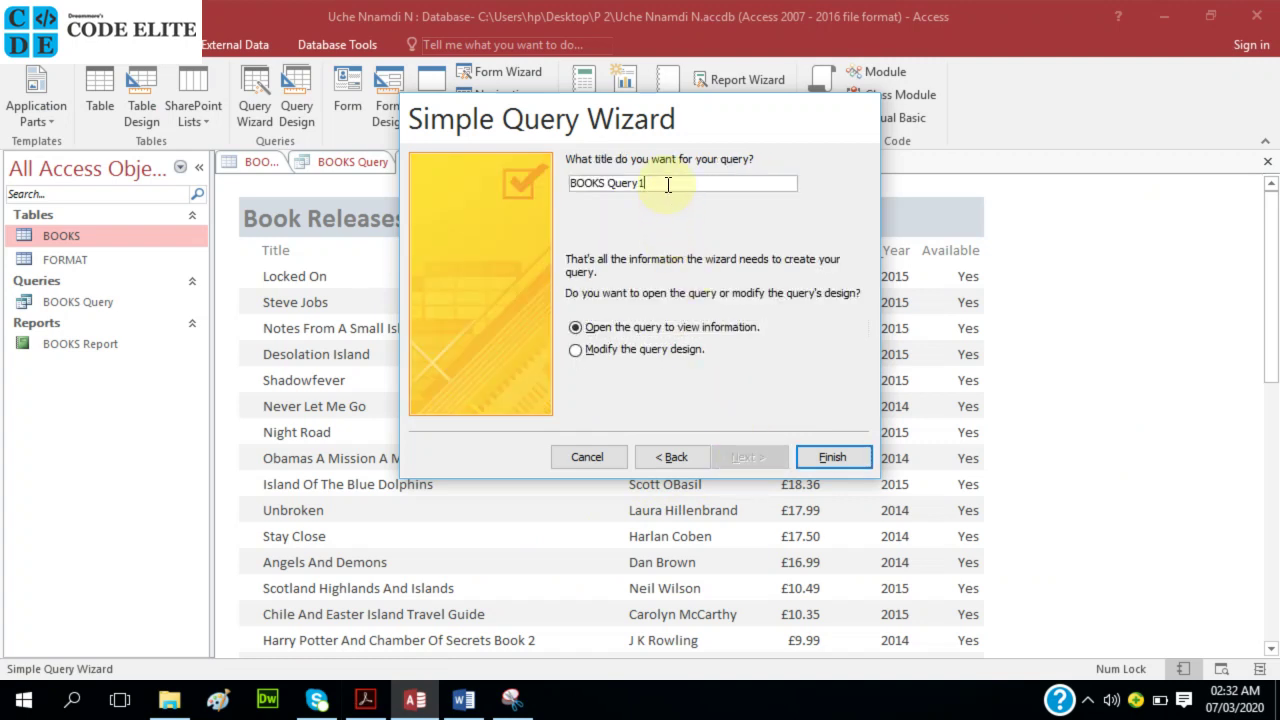
double_click(641, 183)
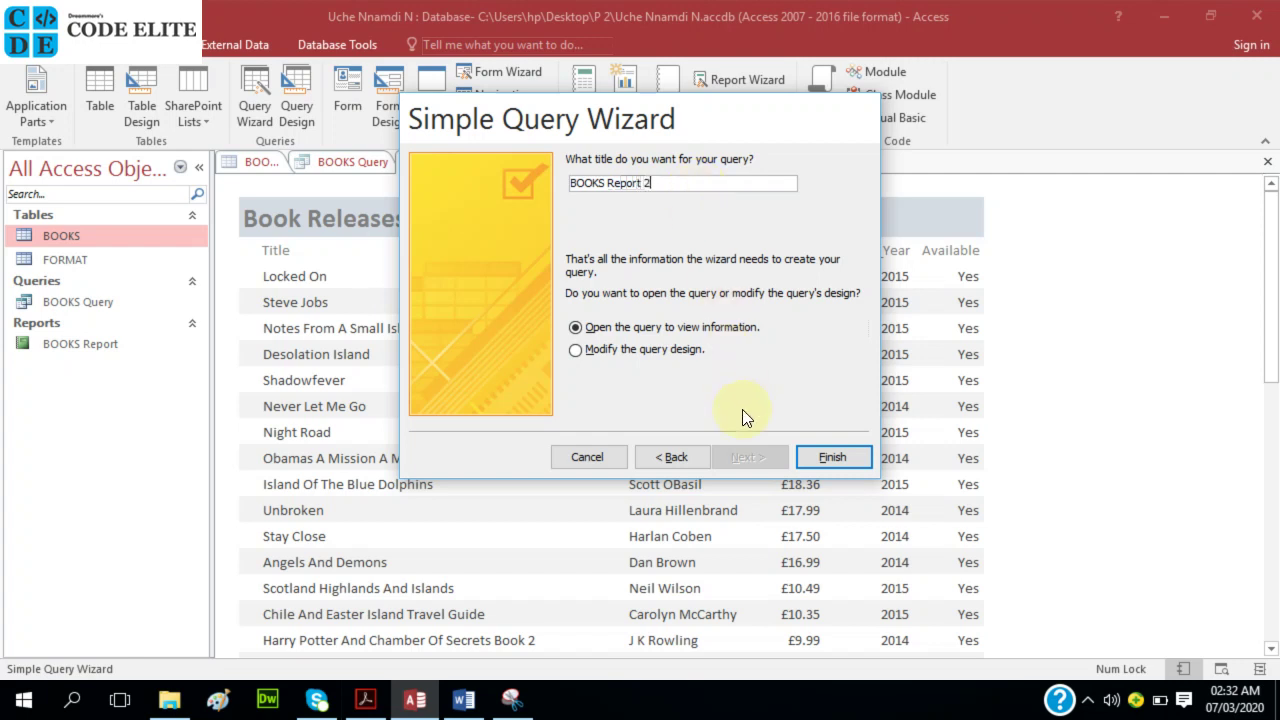
click(814, 457)
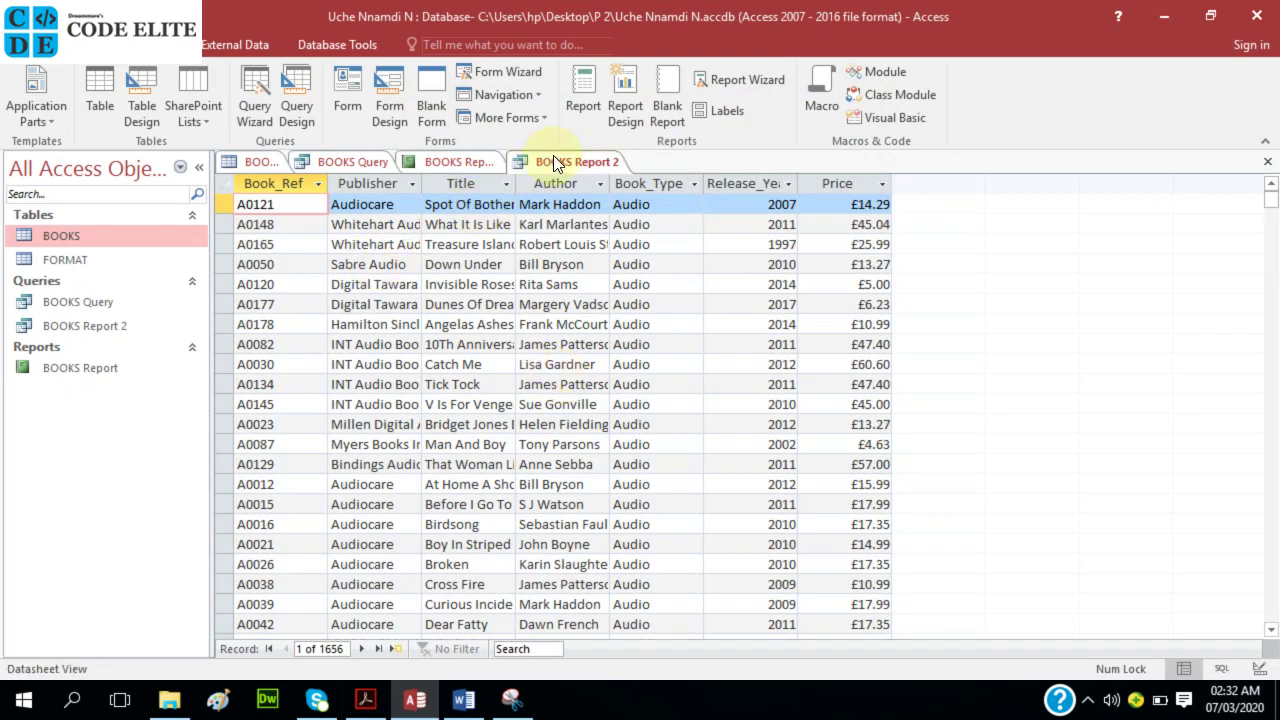
- Review question 27's criteria and Book_Tax requirement in the exam paper PDF, and open the BOOKS Report 2 query in Design View in Access
click(365, 700)
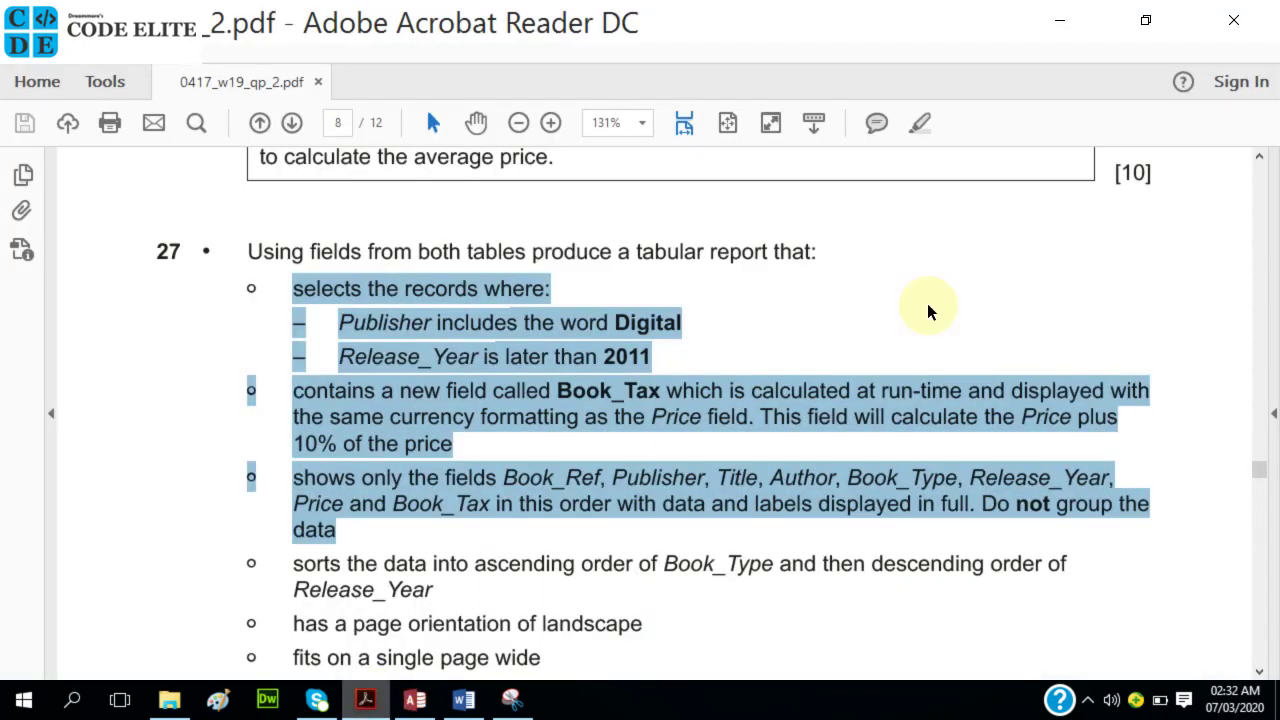
drag(920, 28, 786, 270)
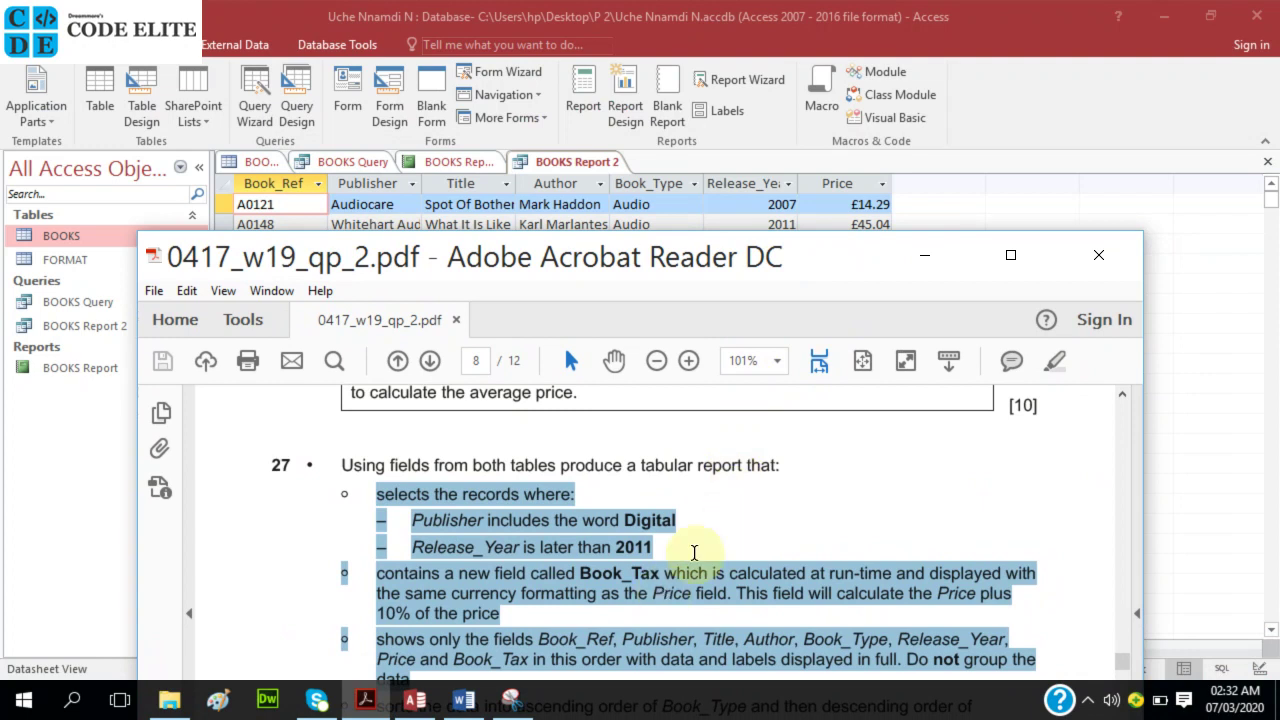
scroll(692, 556, down, 1)
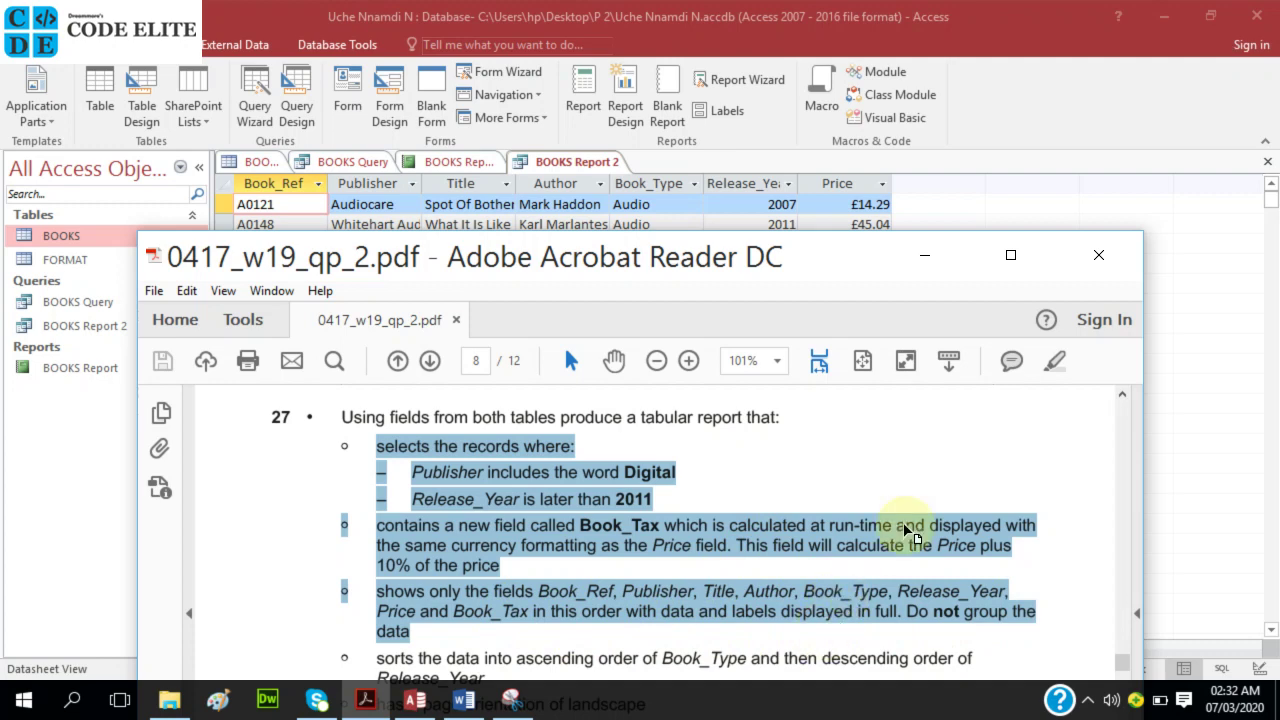
click(1010, 255)
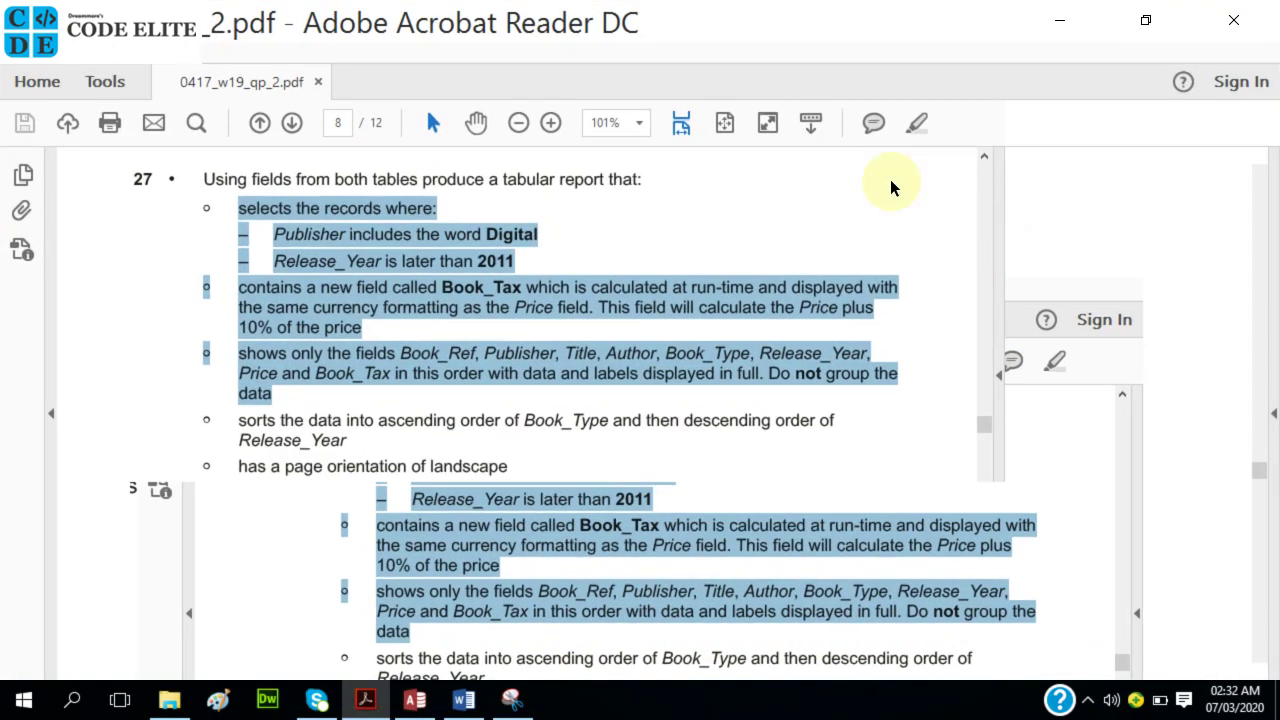
mouse_move(390, 703)
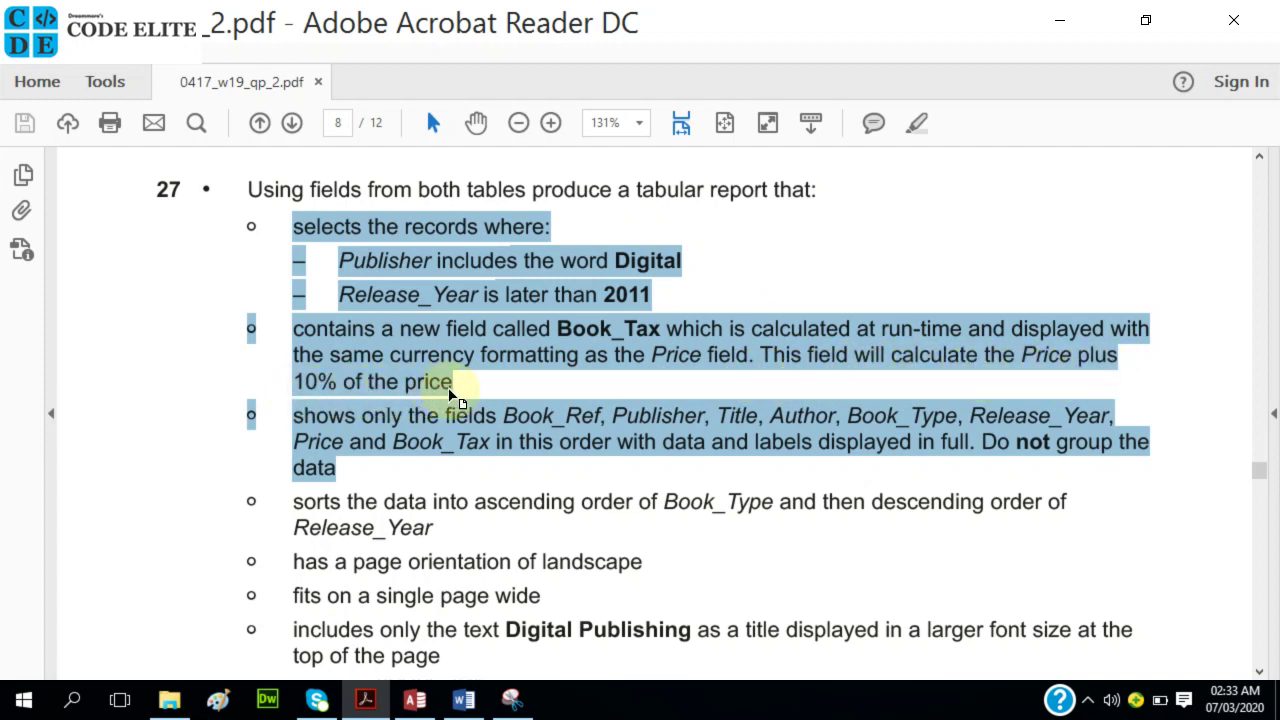
click(414, 699)
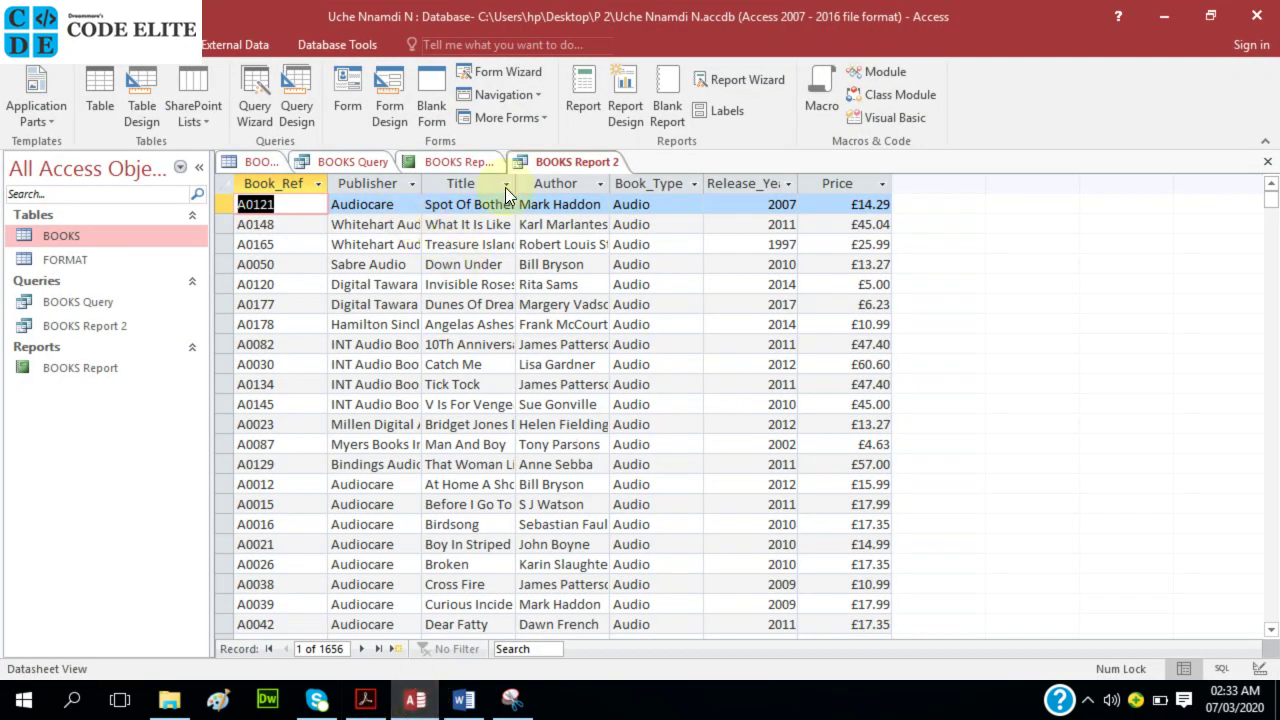
right_click(558, 162)
click(617, 251)
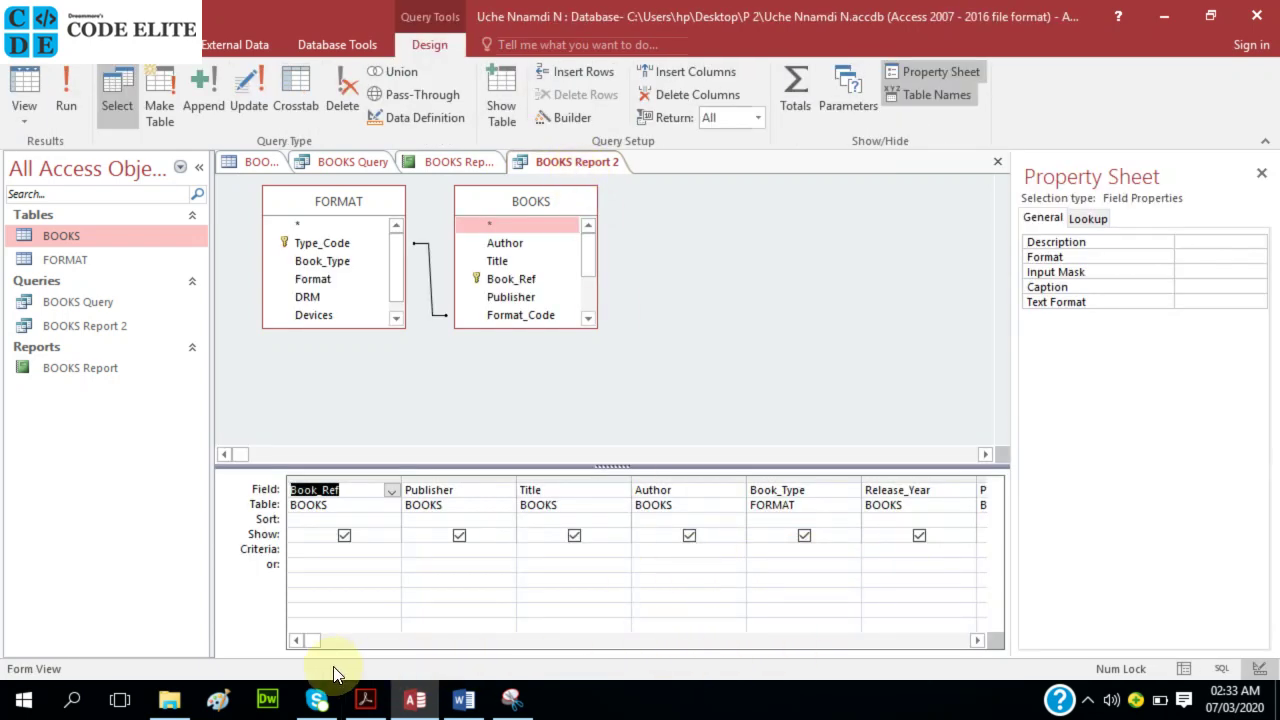
- Add a calculated field with the expression Price+0.01 in the first empty column after Price
drag(315, 640, 664, 641)
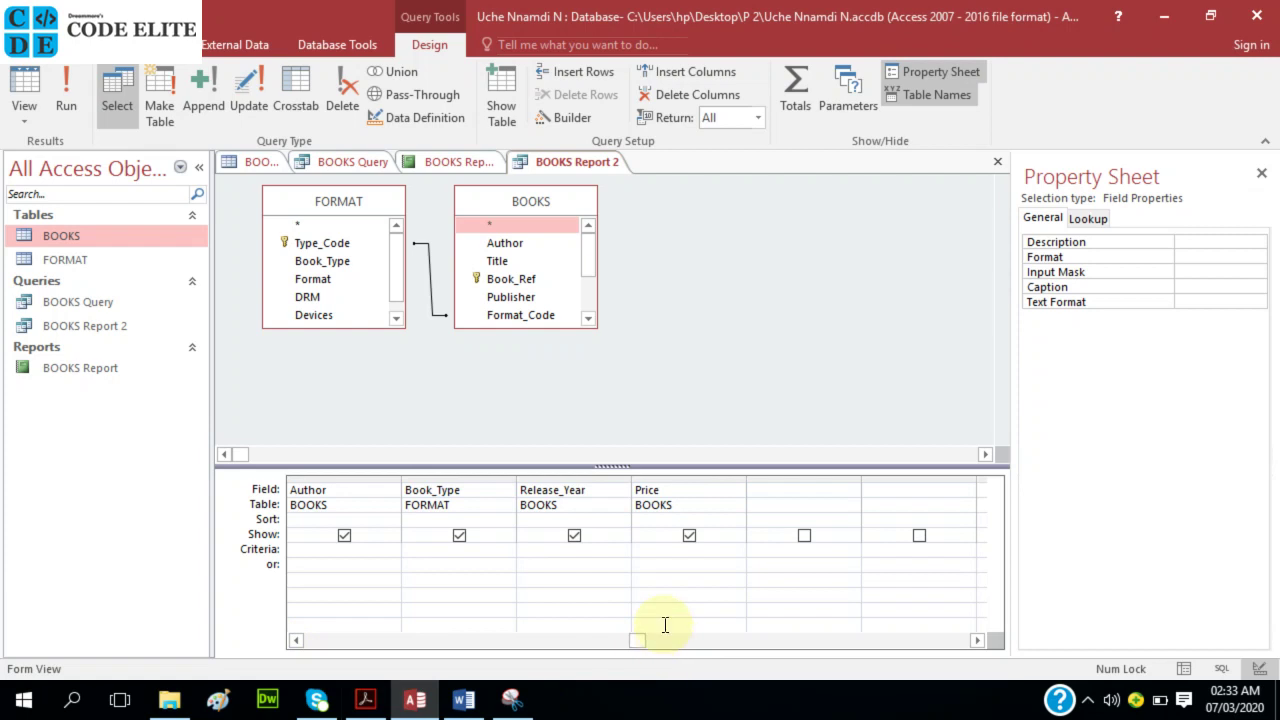
click(766, 490)
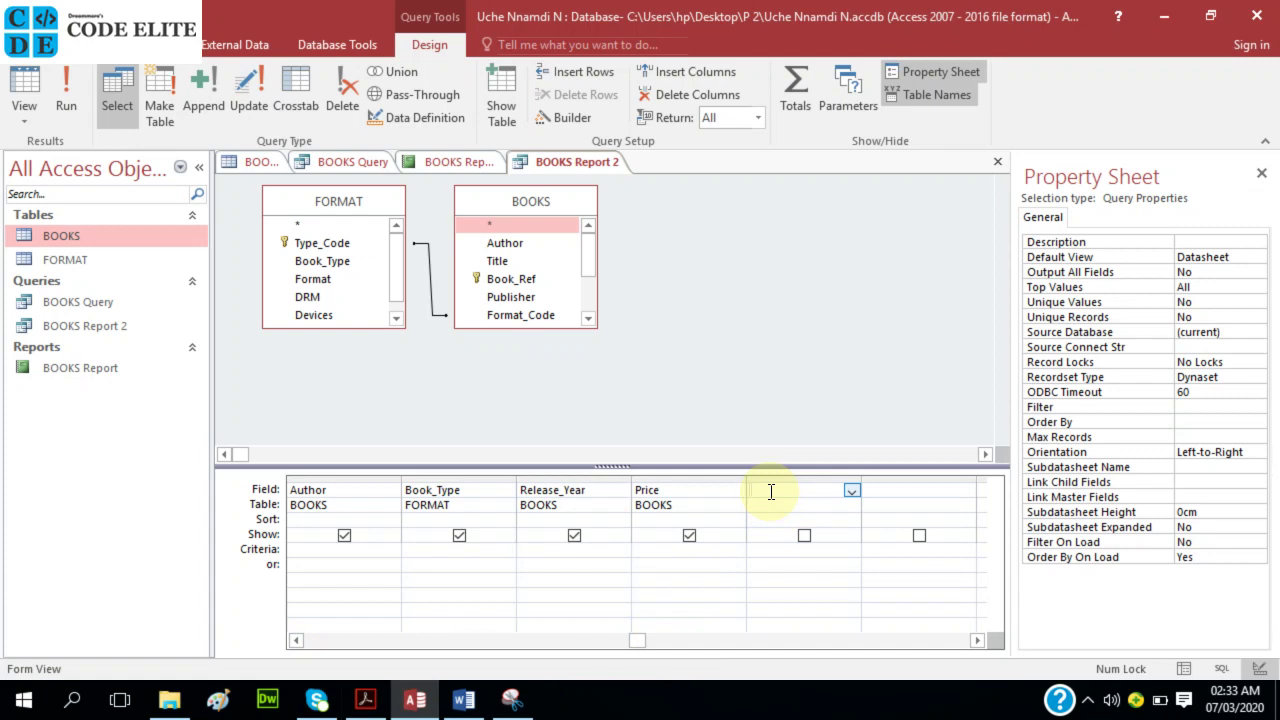
text(=)
key(BackSpace)
text(Price+0.01)
key(Tab)
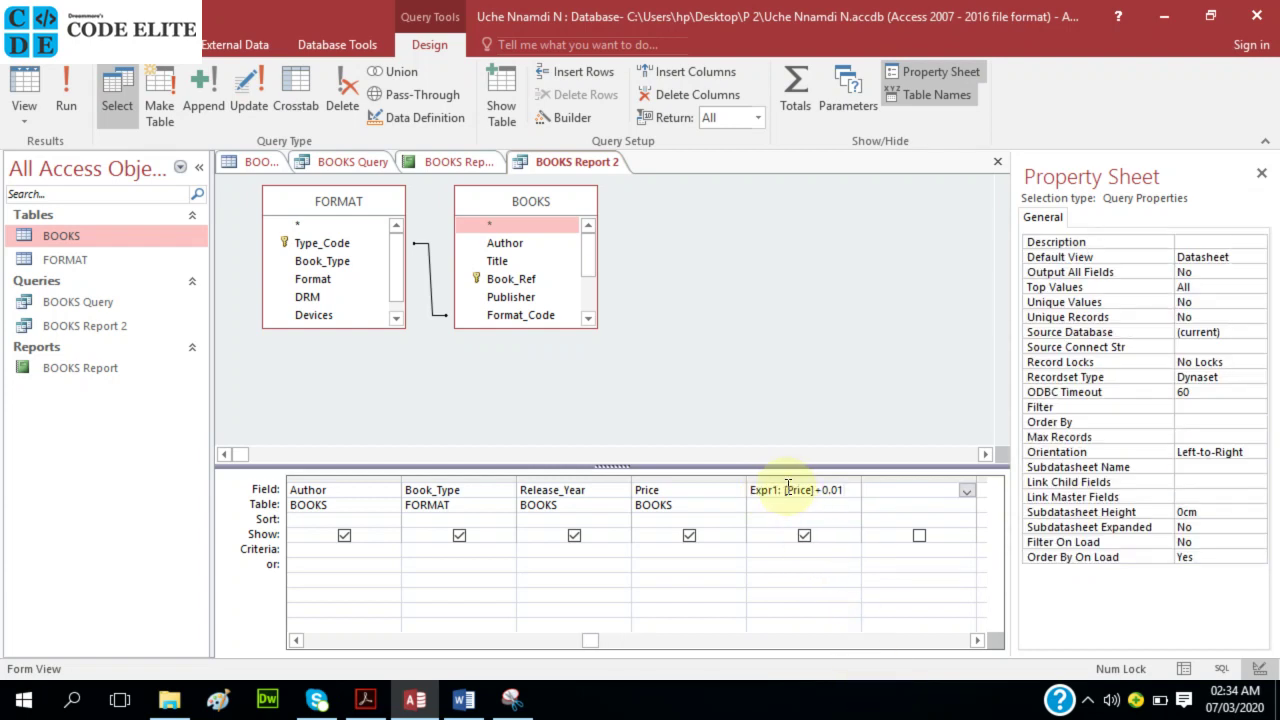
- Rename the calculated price field Book_Tax
click(780, 490)
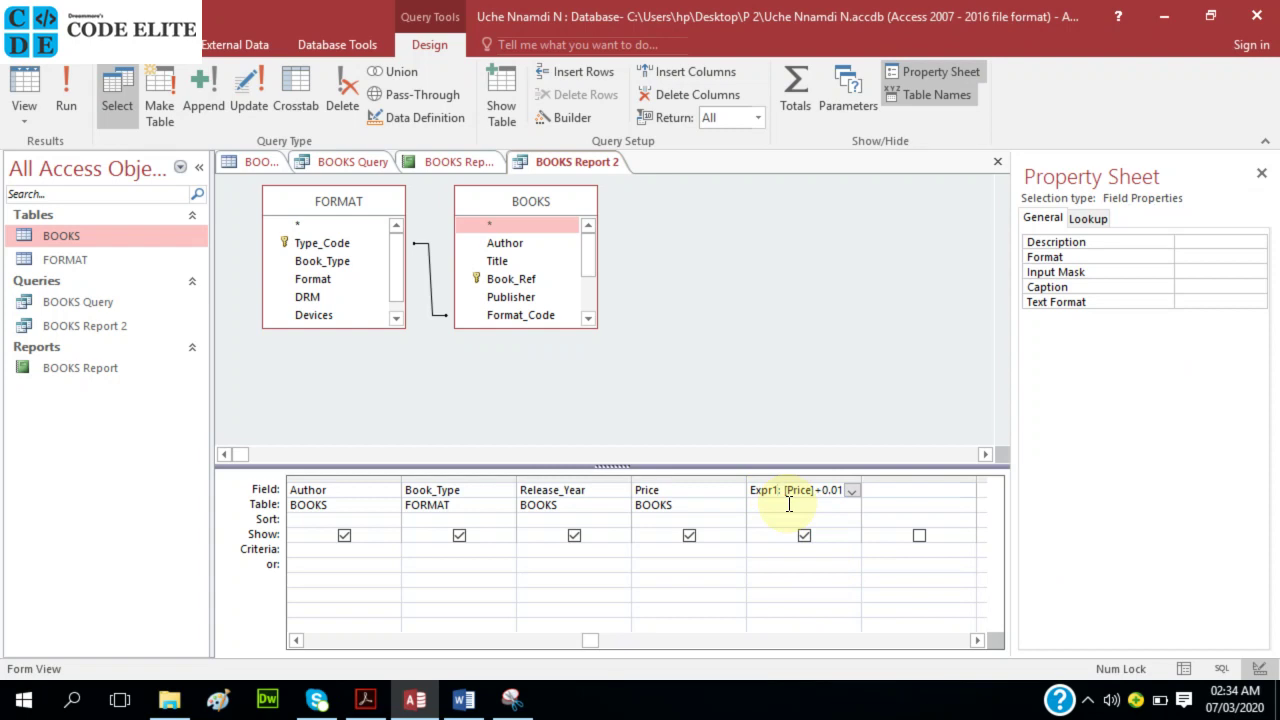
key(BackSpace)
key(BackSpace)
key(BackSpace)
key(BackSpace)
key(BackSpace)
key(BackSpace)
text(Book_Tax)
- Check the Book_Tax expression [Price]+0.01 against question 27's price plus 10% requirement in the exam paper PDF
click(415, 700)
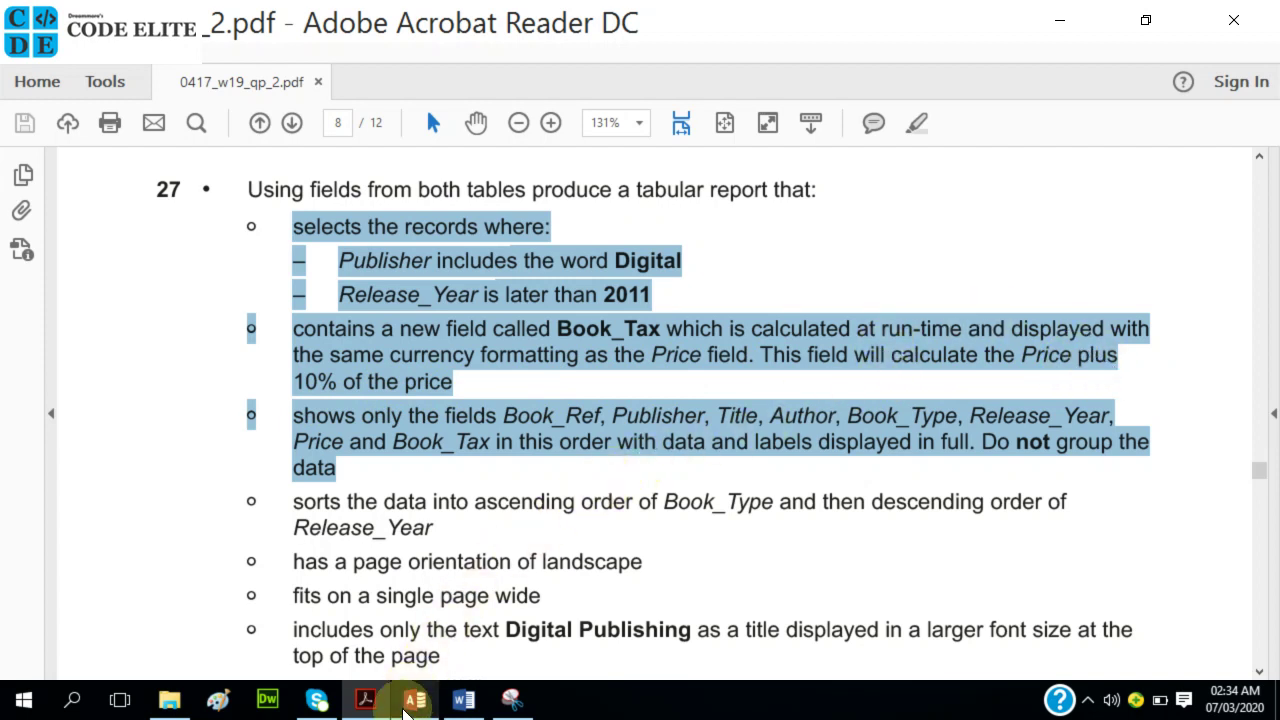
mouse_move(345, 712)
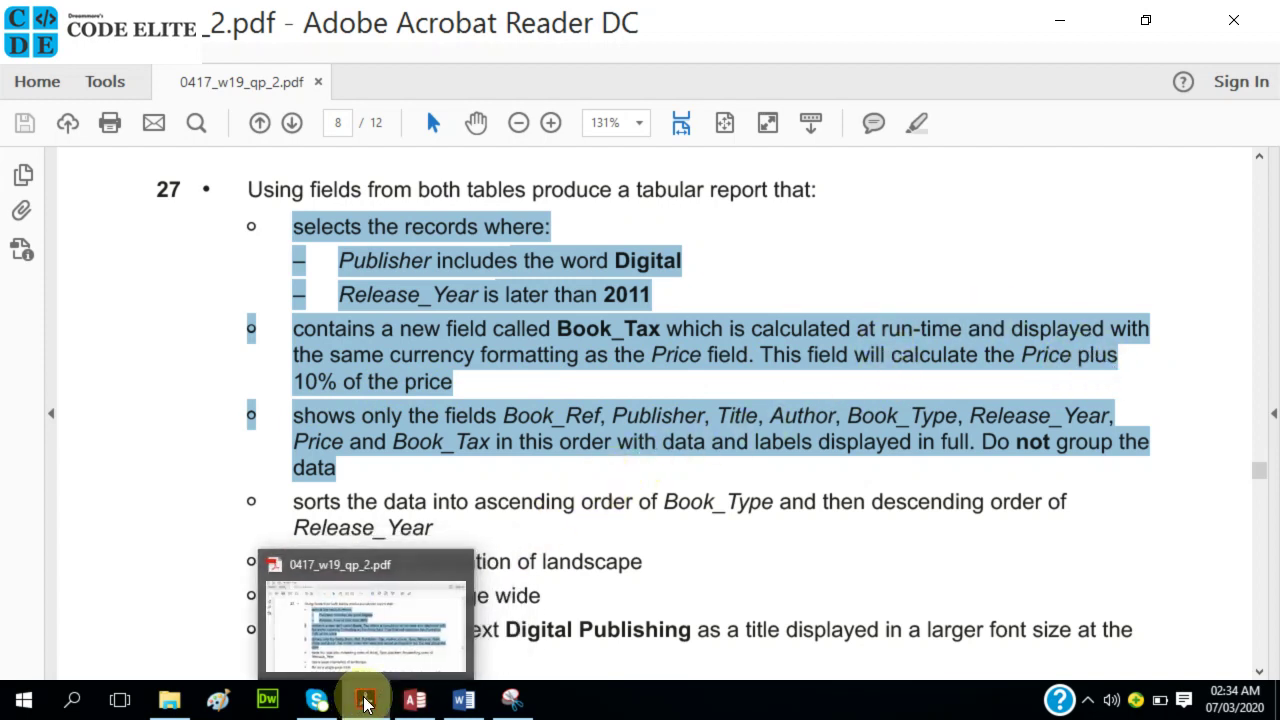
click(405, 700)
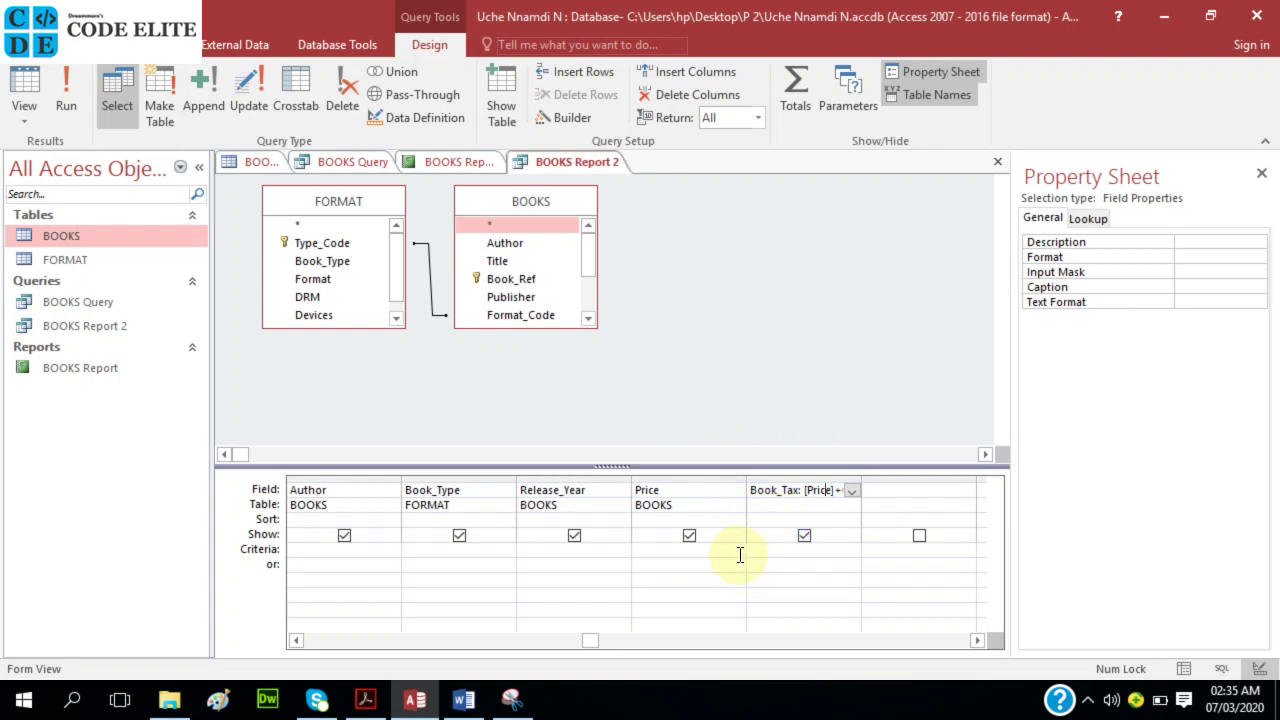
text(0.01)
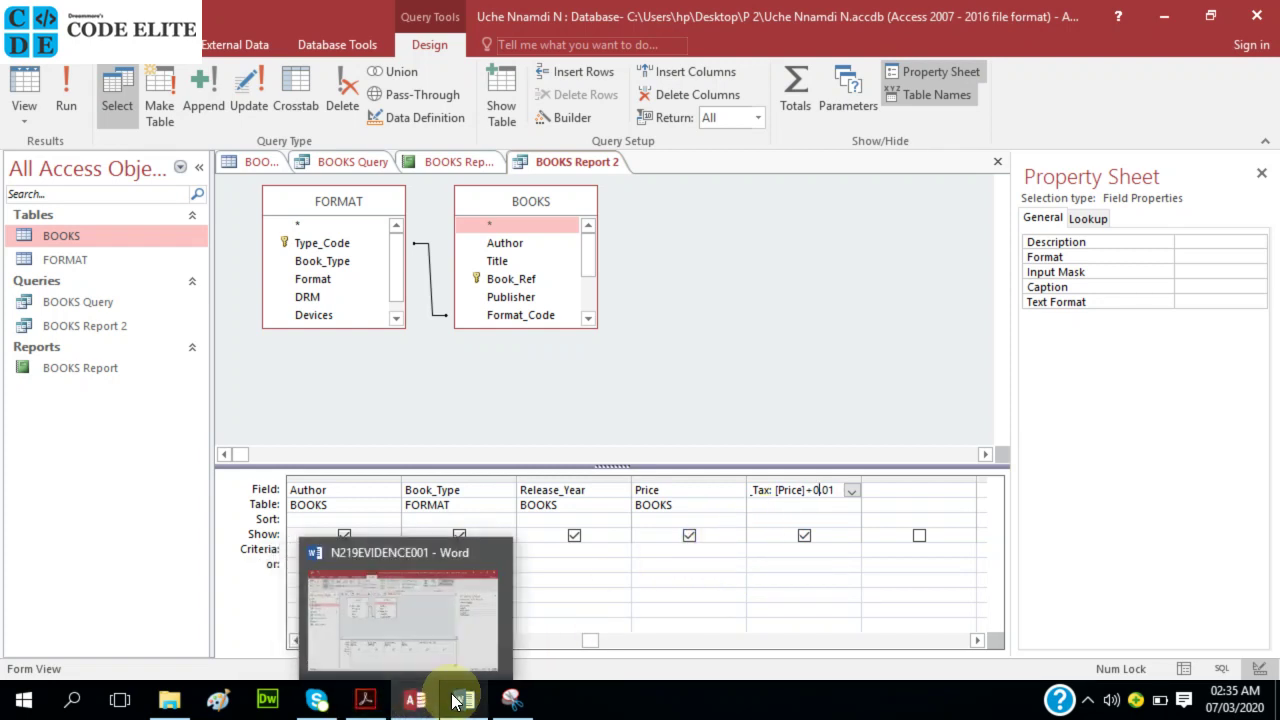
click(388, 698)
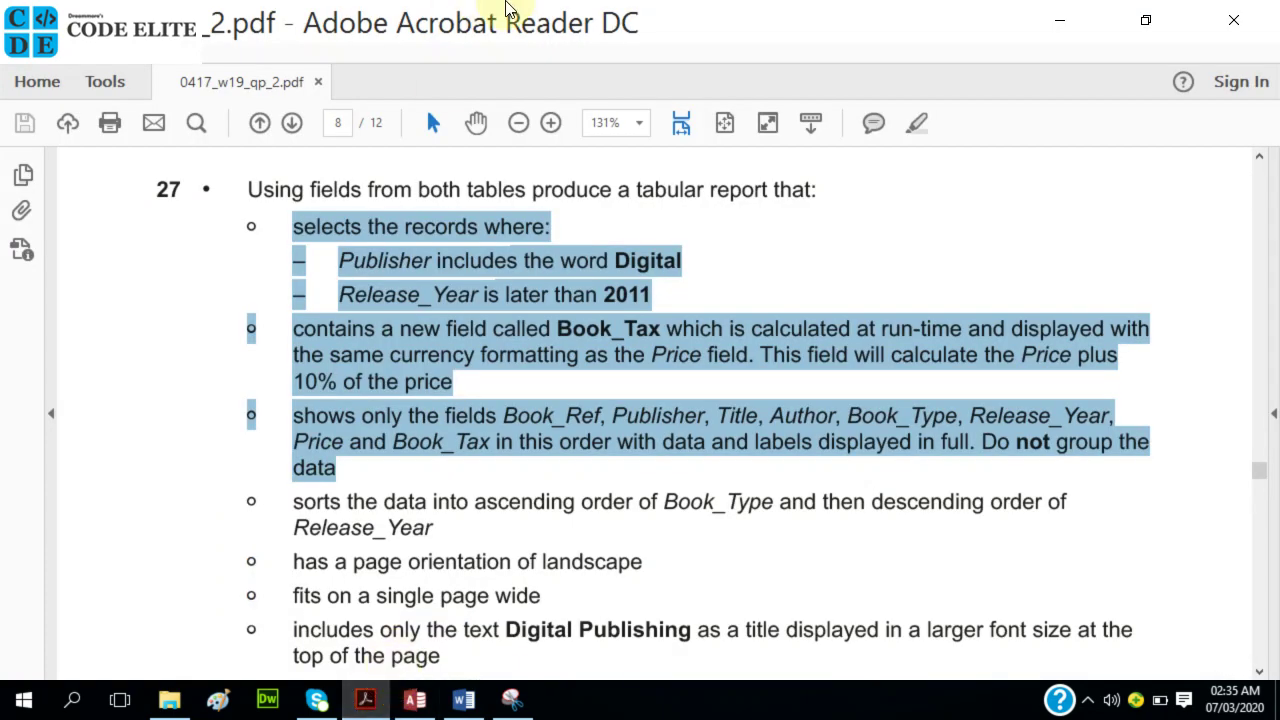
mouse_move(506, 9)
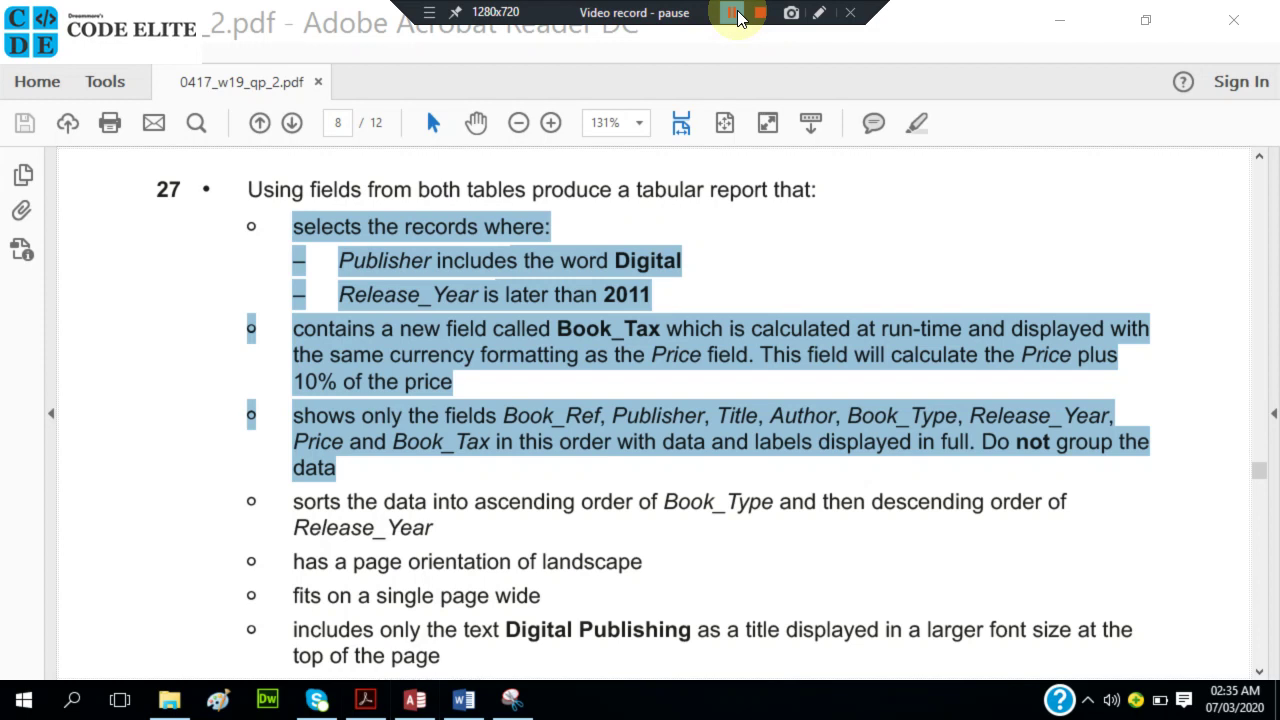
- Switch to Access, change the Book_Tax expression to [Price]+[Price]*0.01, and run the query
click(738, 18)
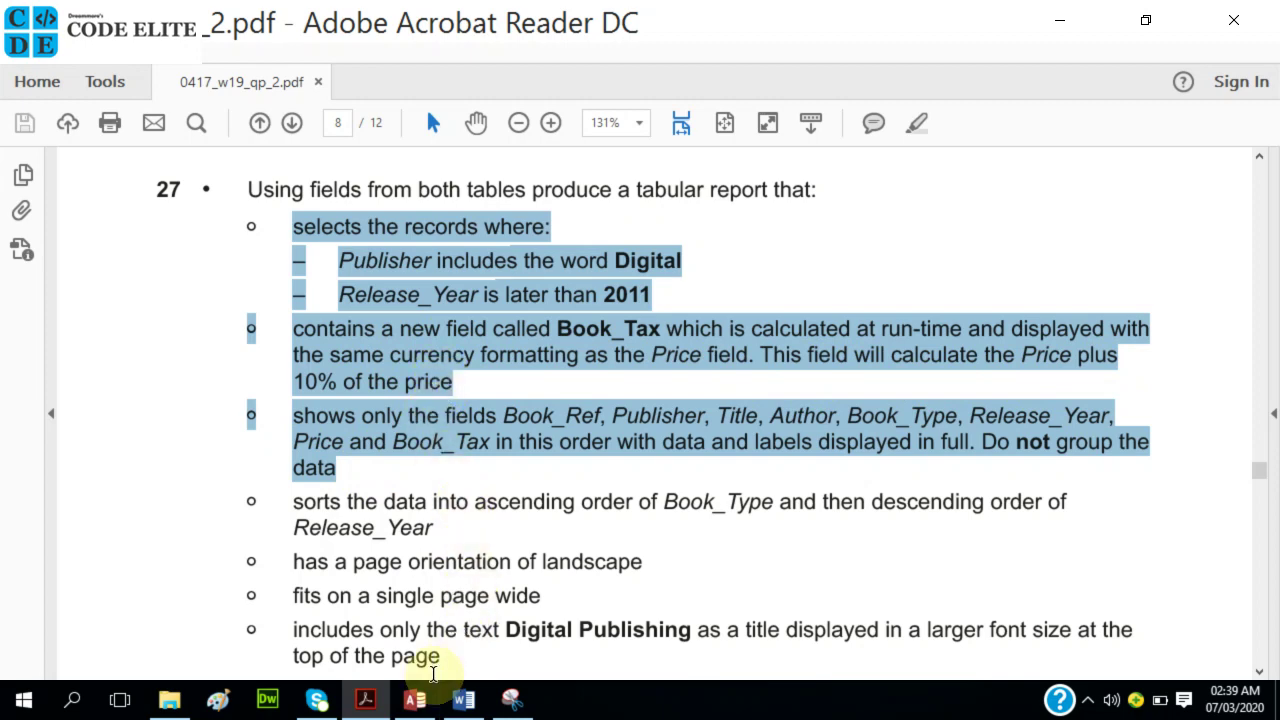
click(415, 699)
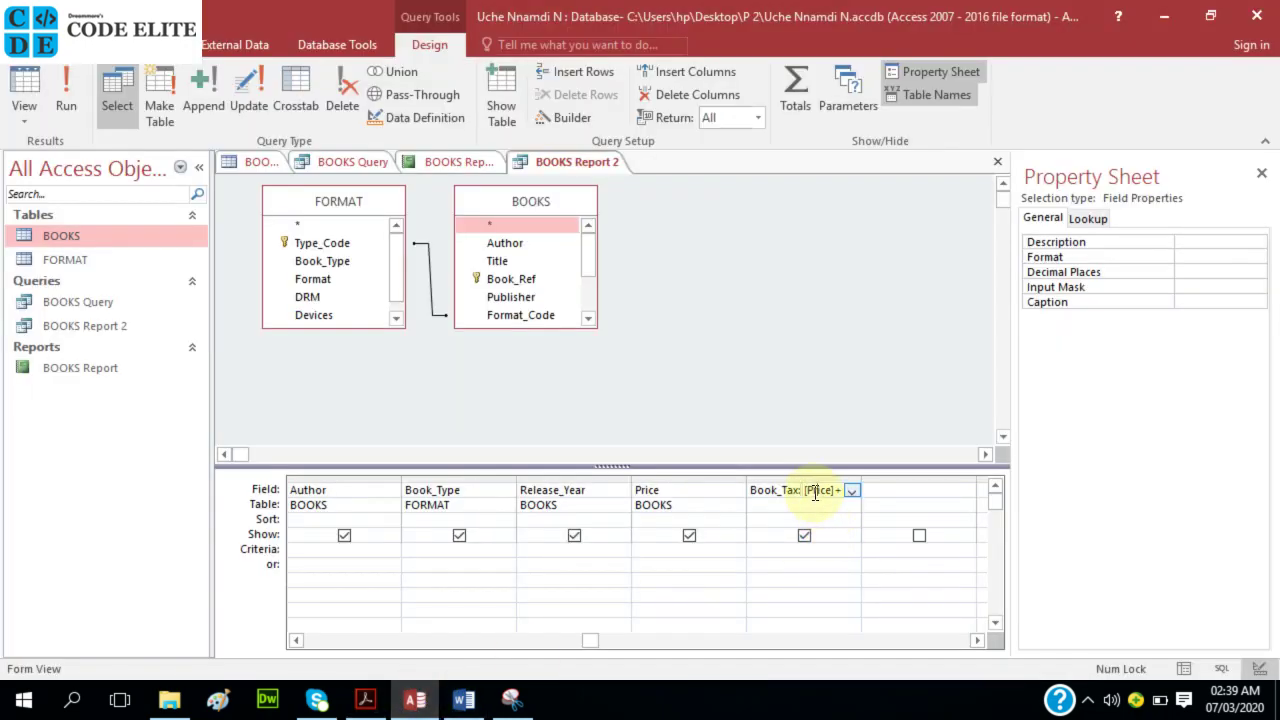
text([Price)
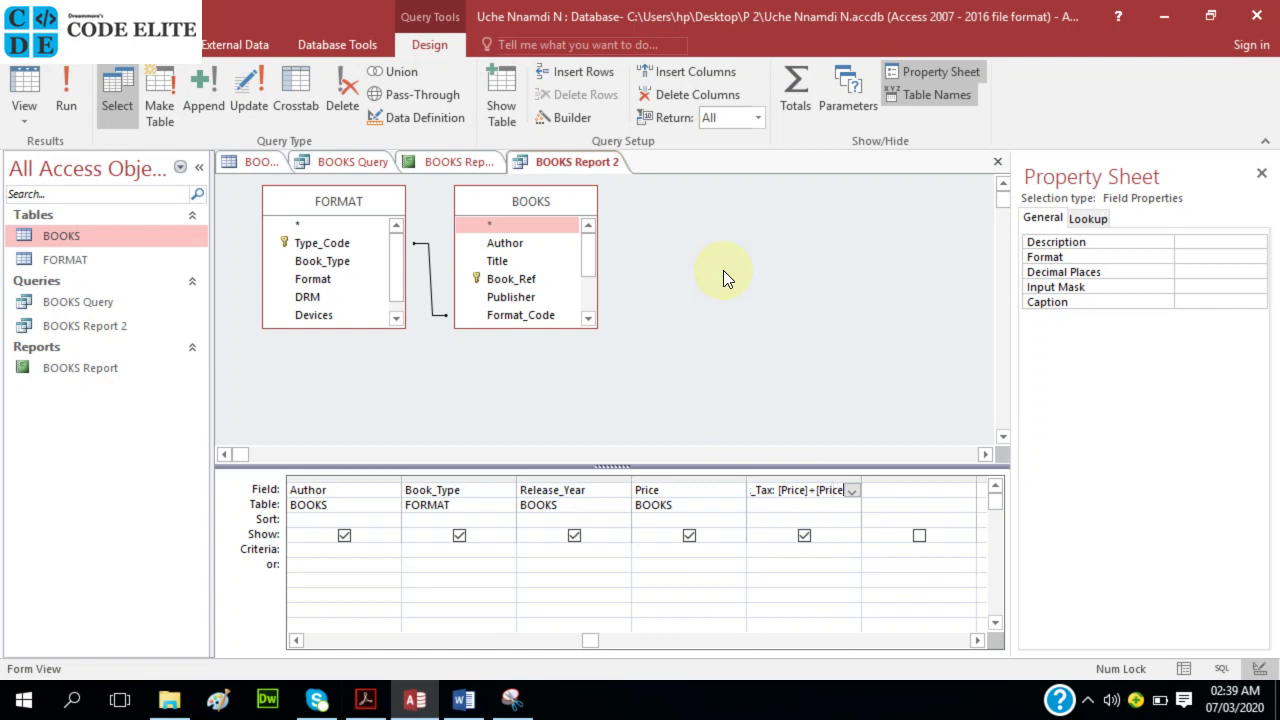
text(]*0.01)
key(End)
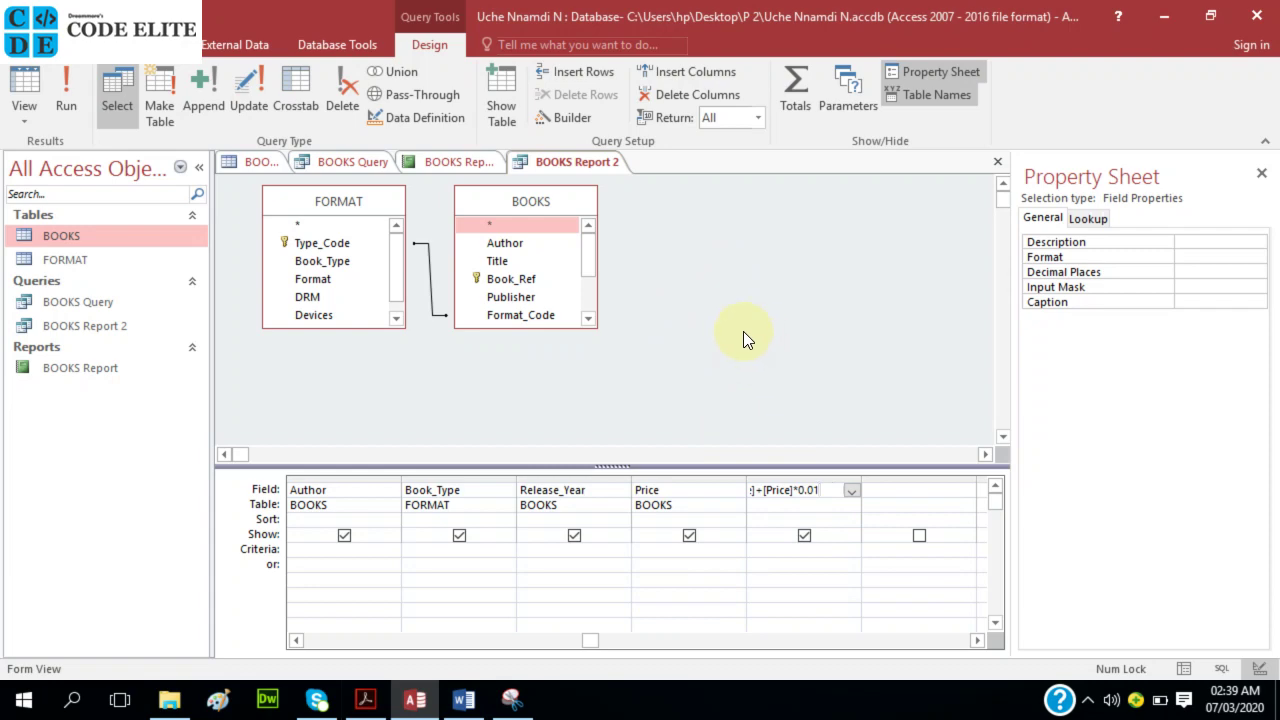
click(71, 76)
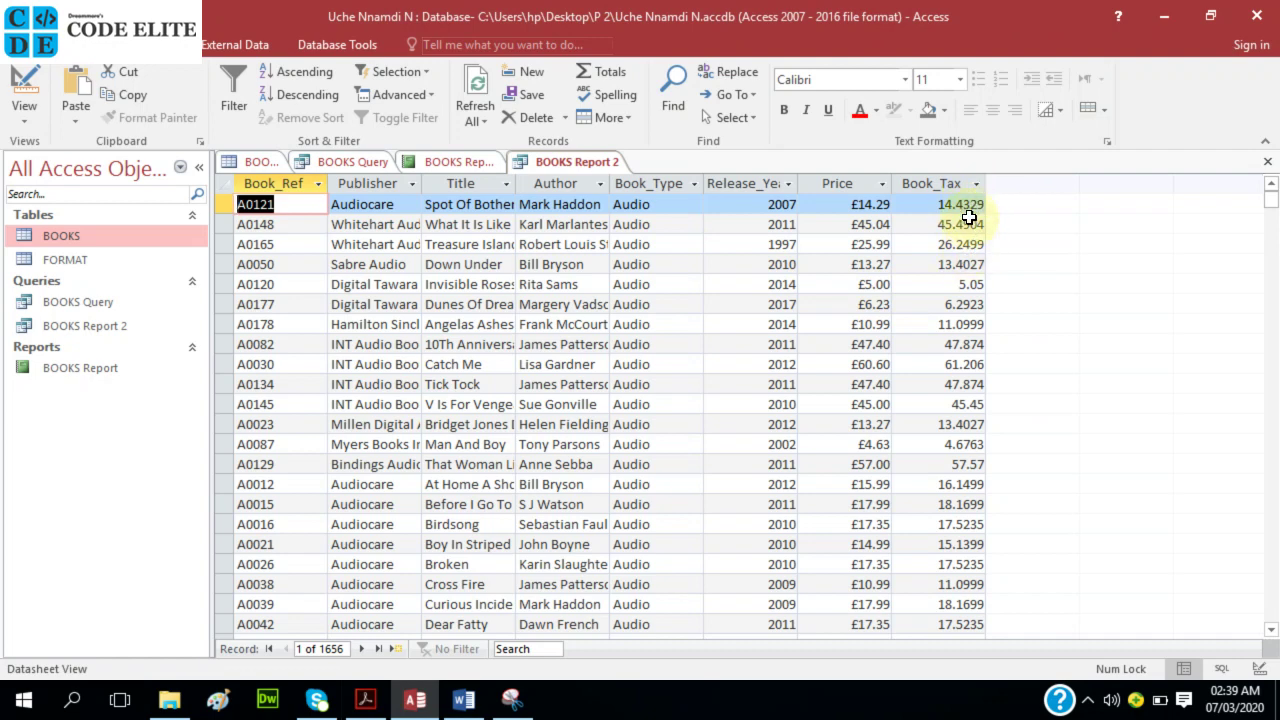
- Check question 27's Book_Tax currency formatting requirement in the exam paper PDF, and return to the BOOKS Report 2 query's Design View in Access
click(368, 700)
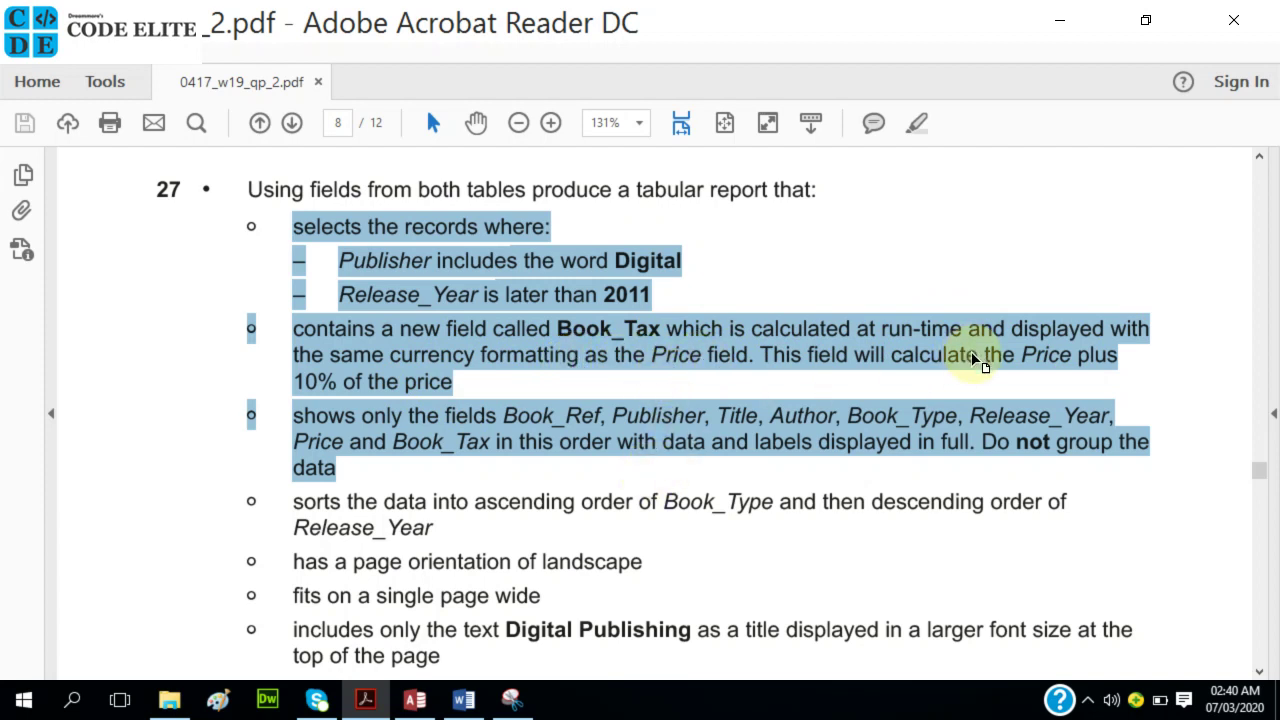
click(415, 700)
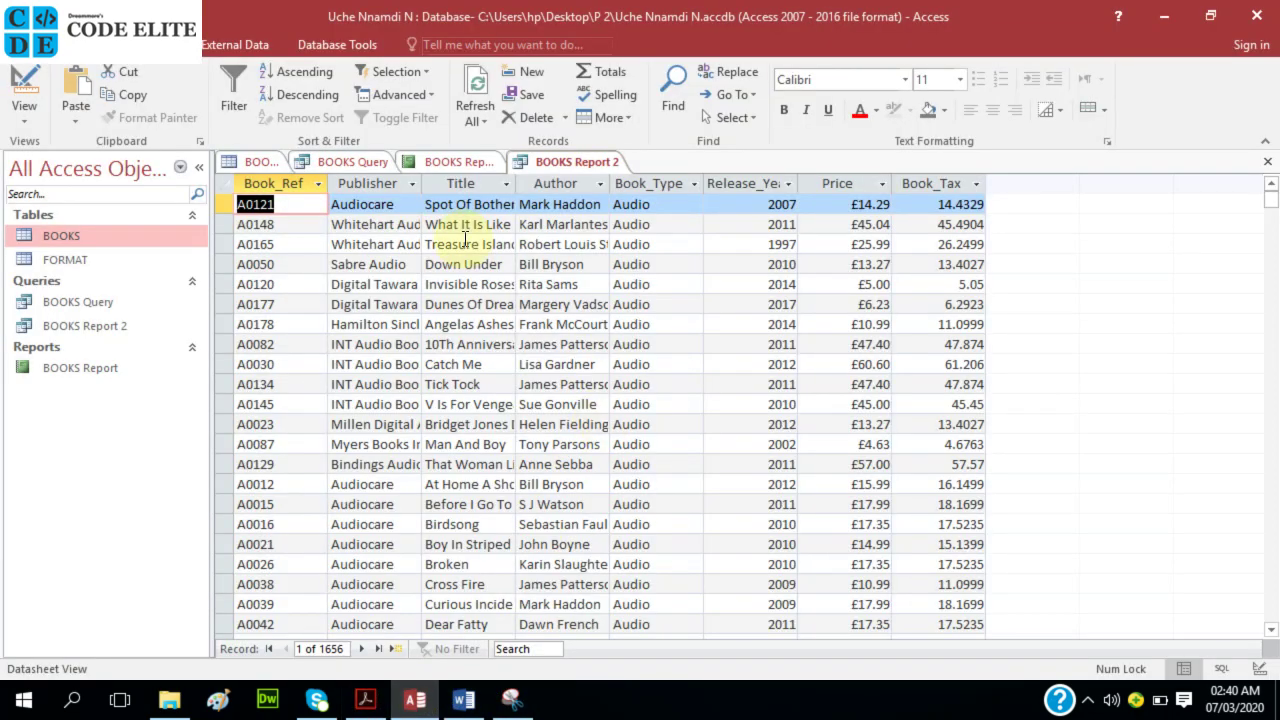
right_click(588, 162)
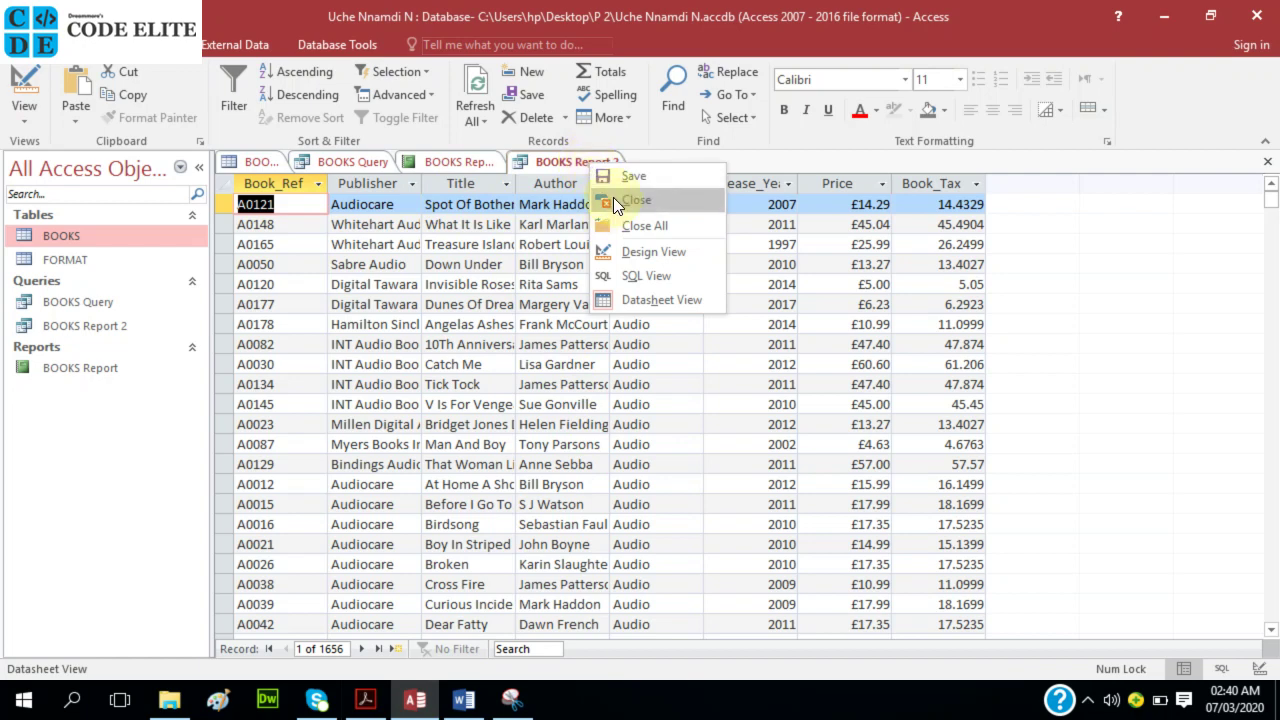
click(645, 251)
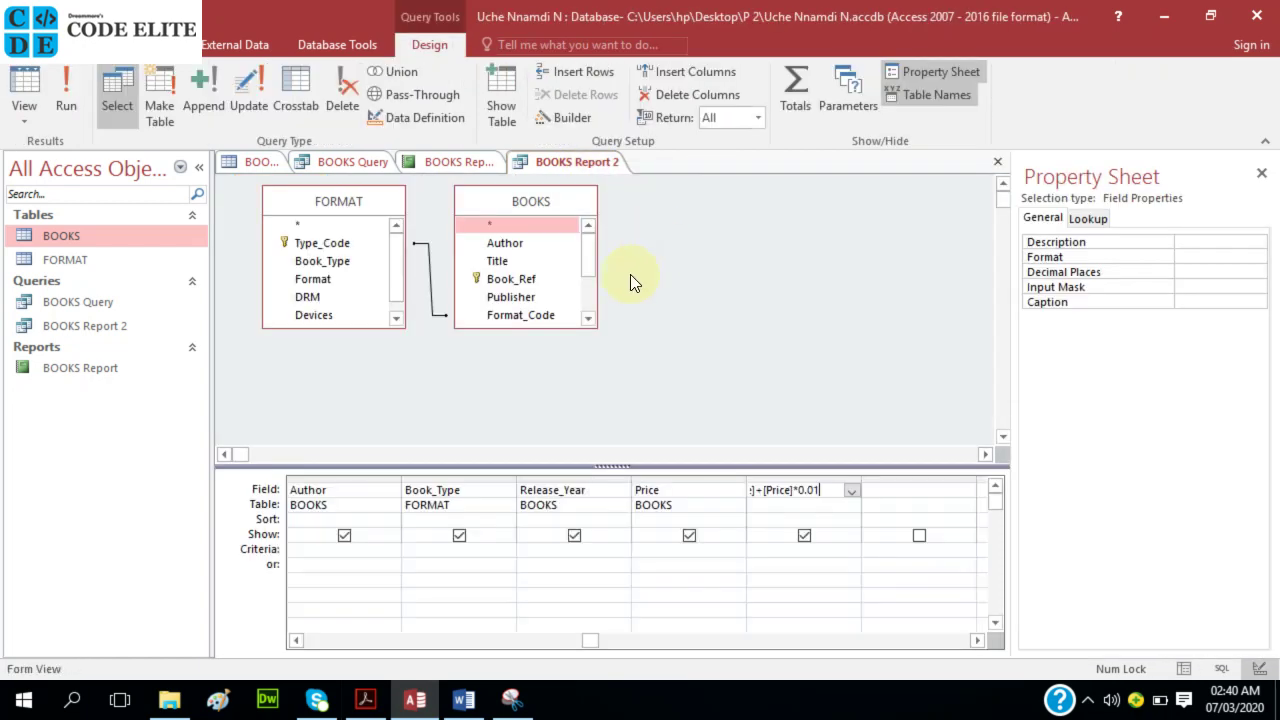
click(790, 494)
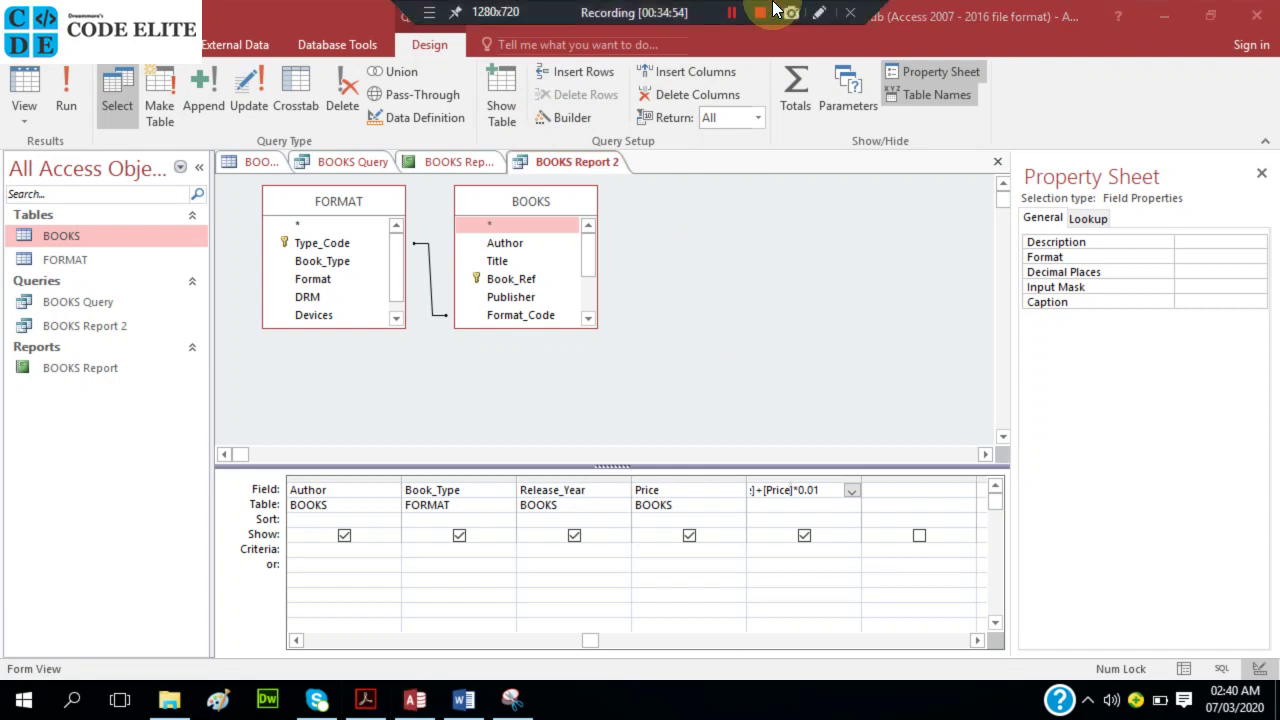
- Set the Book_Tax field's decimal places to 2 and show the query in Datasheet View
click(731, 12)
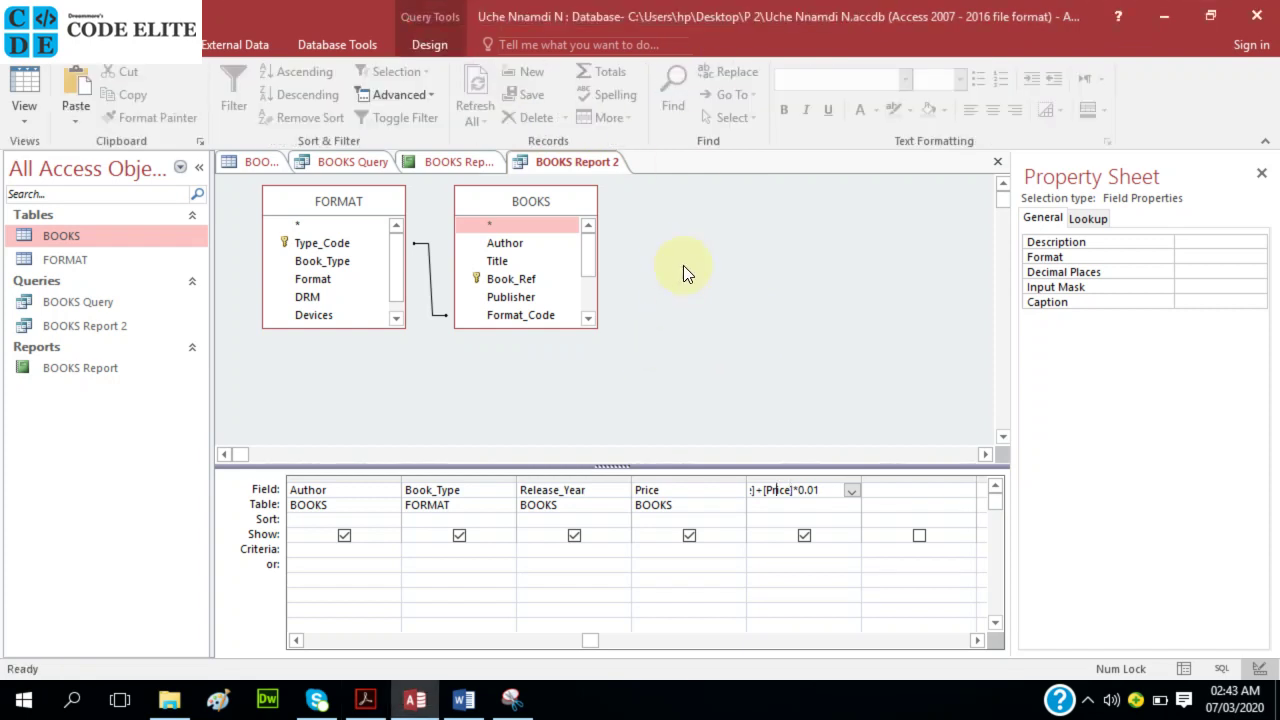
mouse_move(662, 8)
click(815, 489)
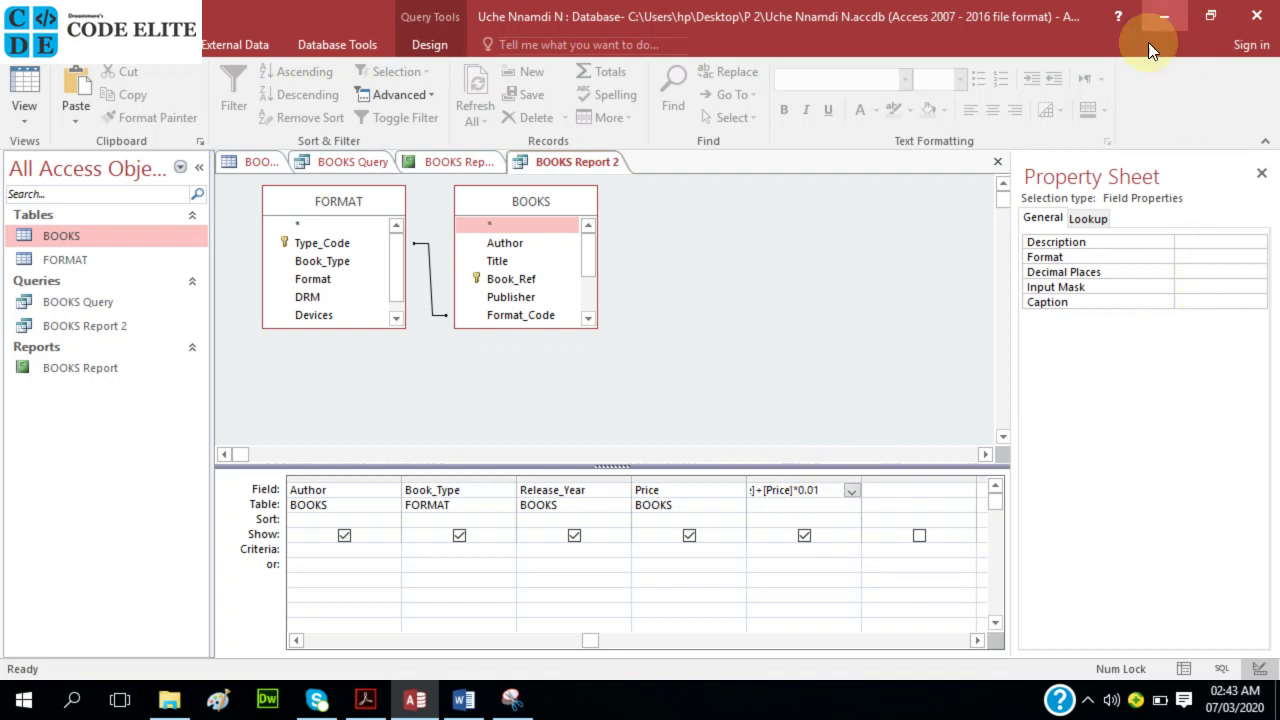
click(1186, 273)
click(1257, 273)
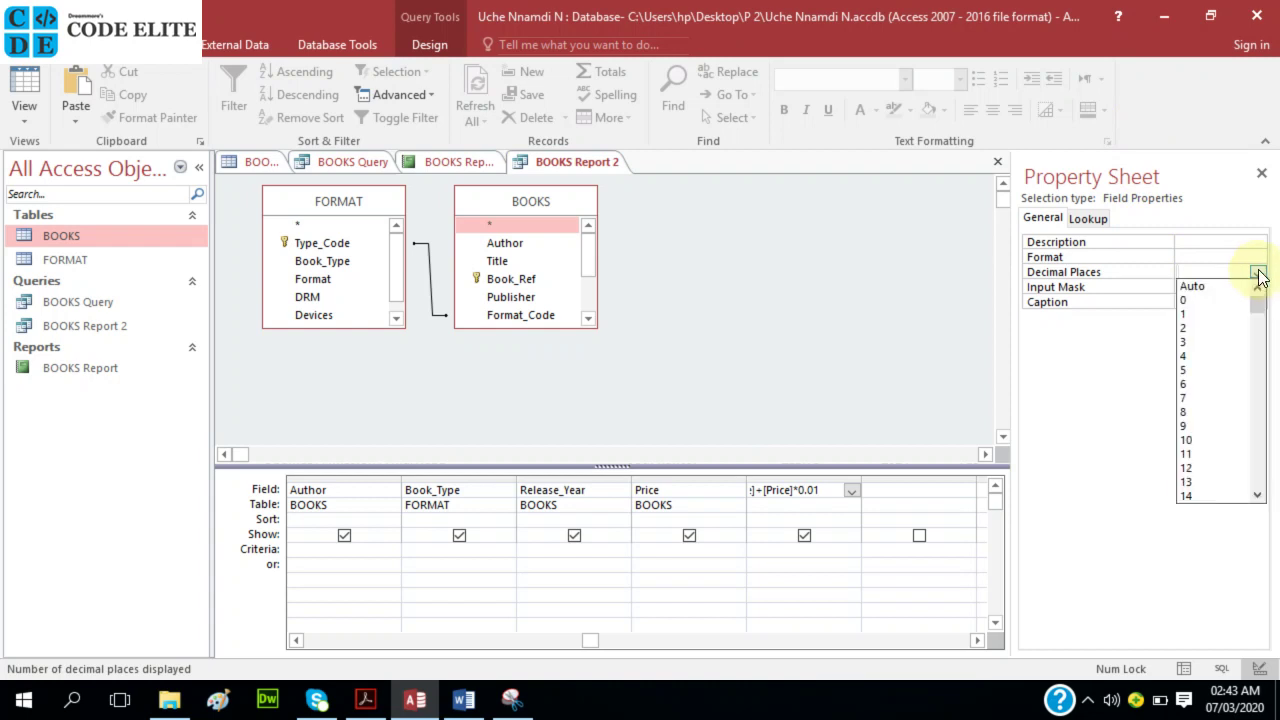
click(1195, 329)
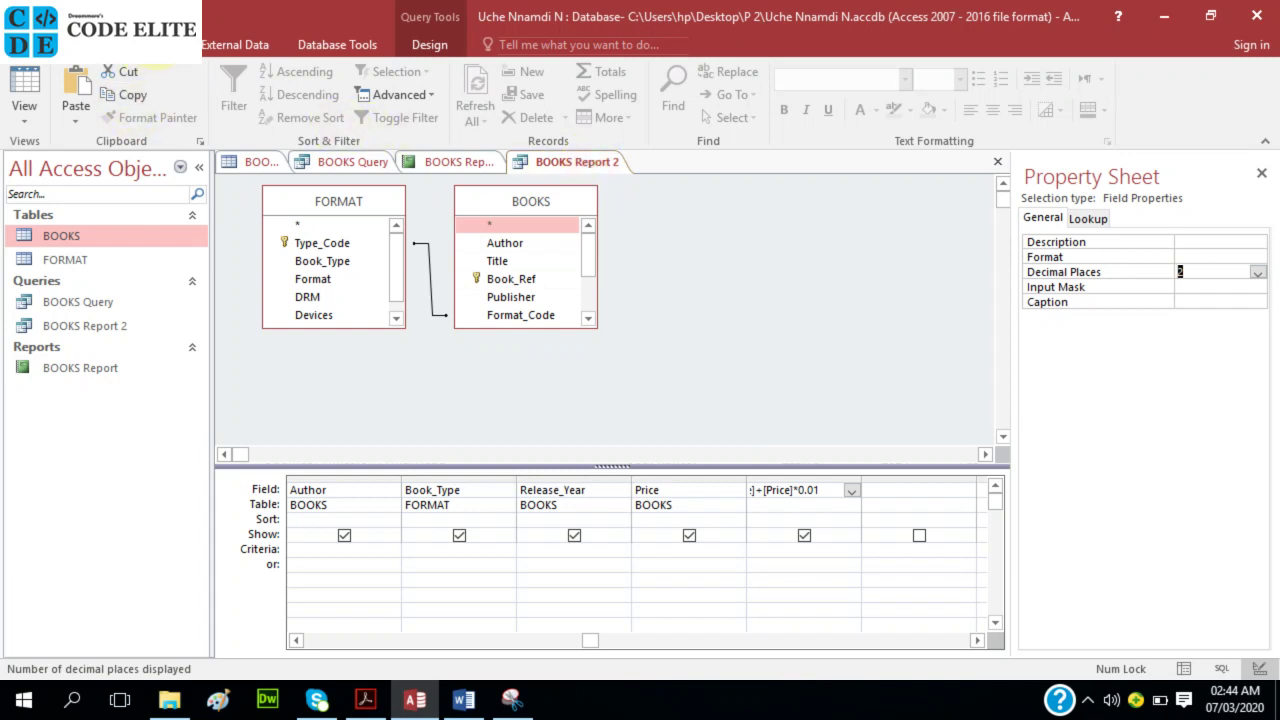
right_click(576, 162)
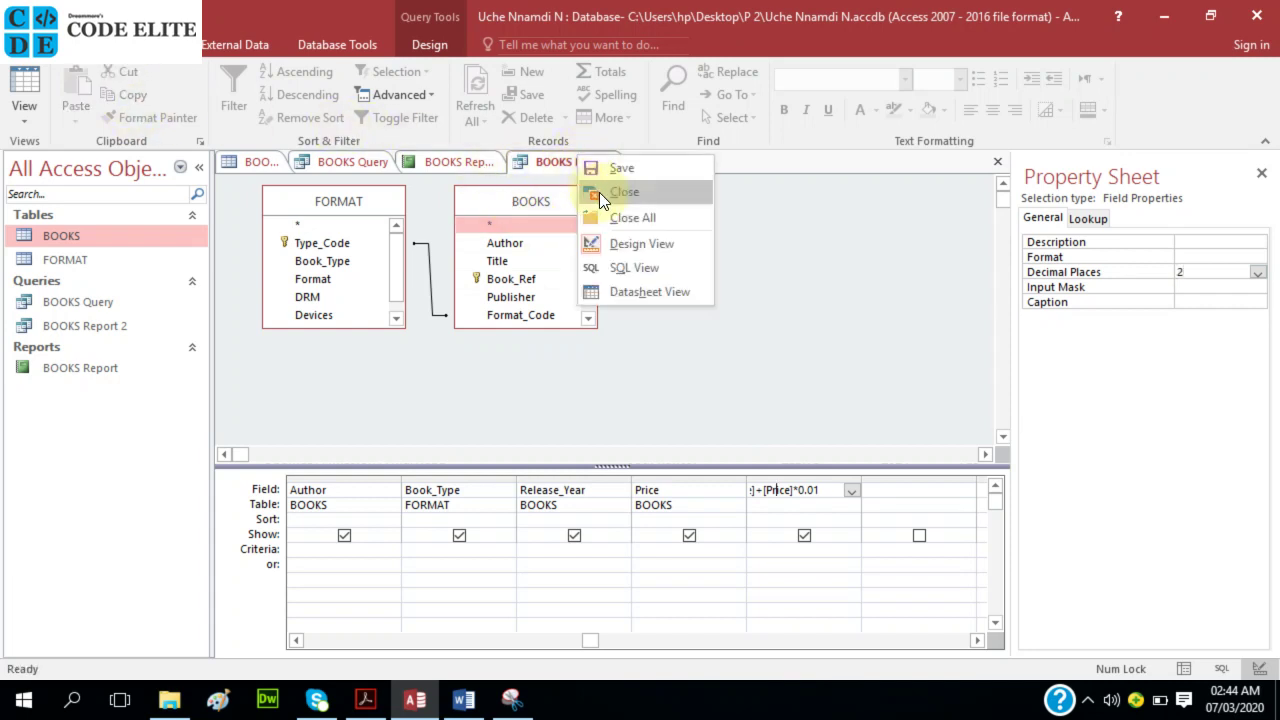
click(626, 291)
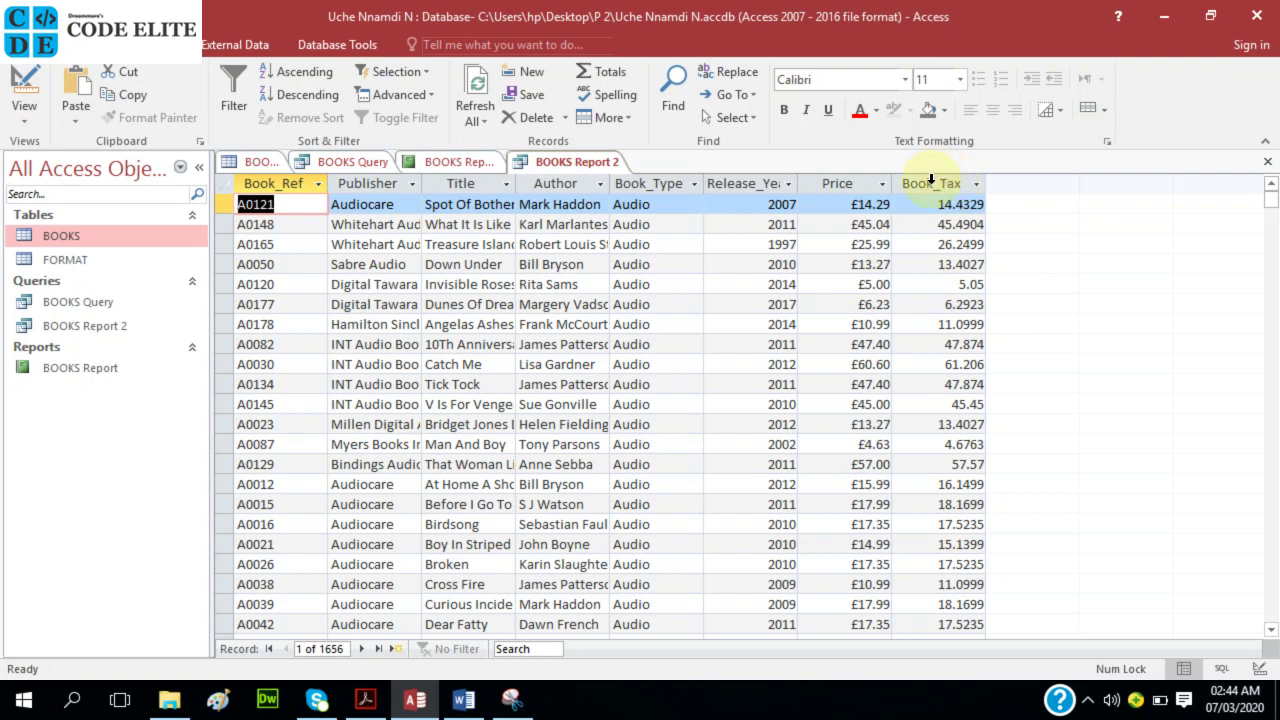
- Set the Book_Tax field's format to Currency in Design View, run the query and look through the Book_Tax values
right_click(587, 170)
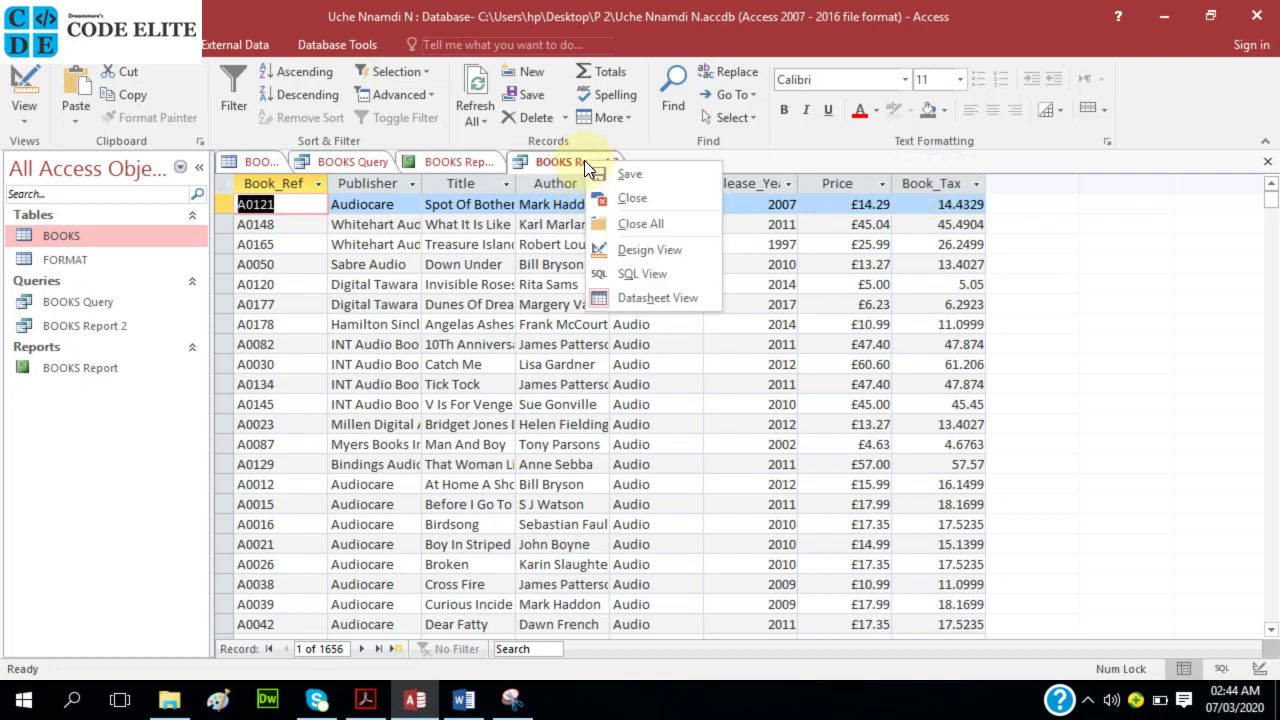
click(659, 250)
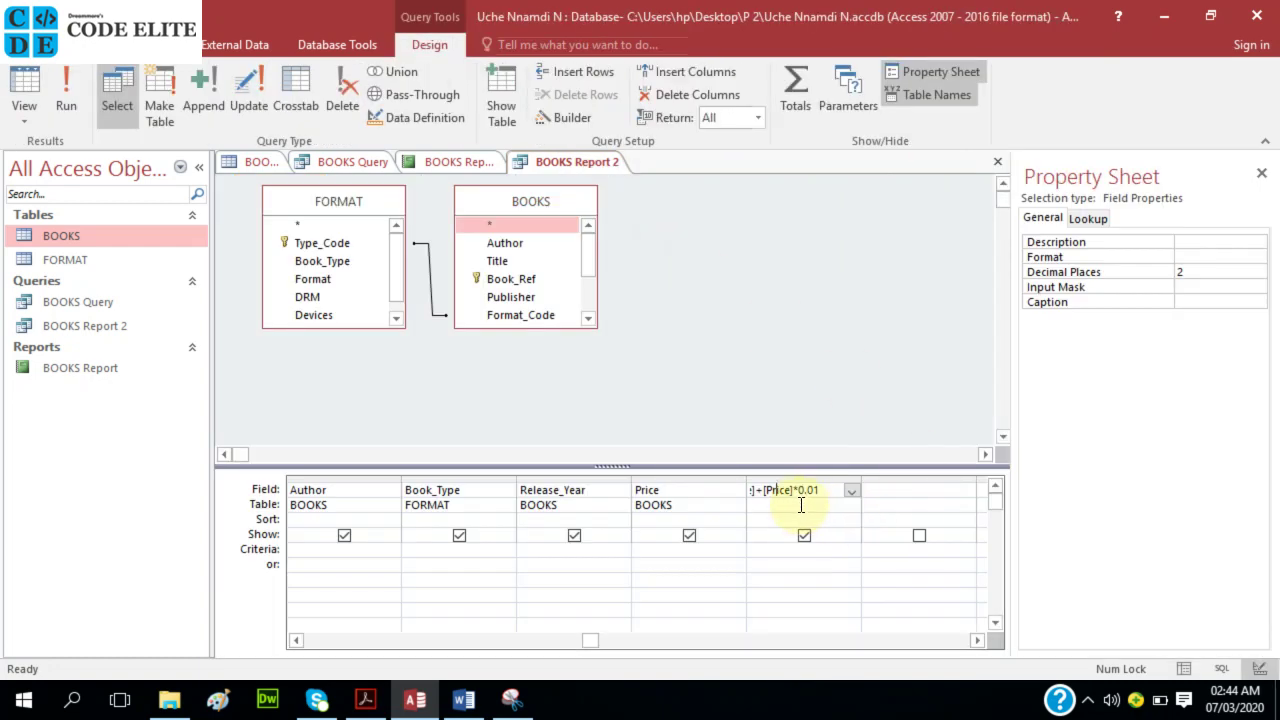
click(1210, 256)
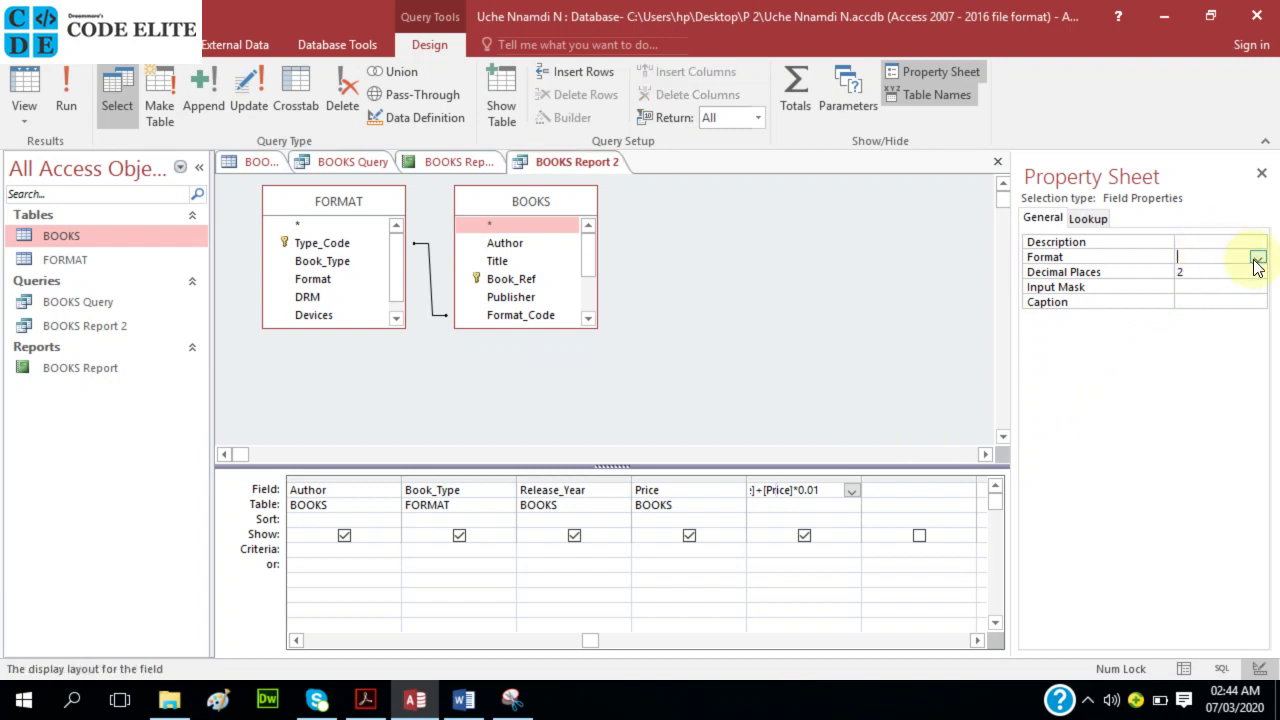
click(1257, 260)
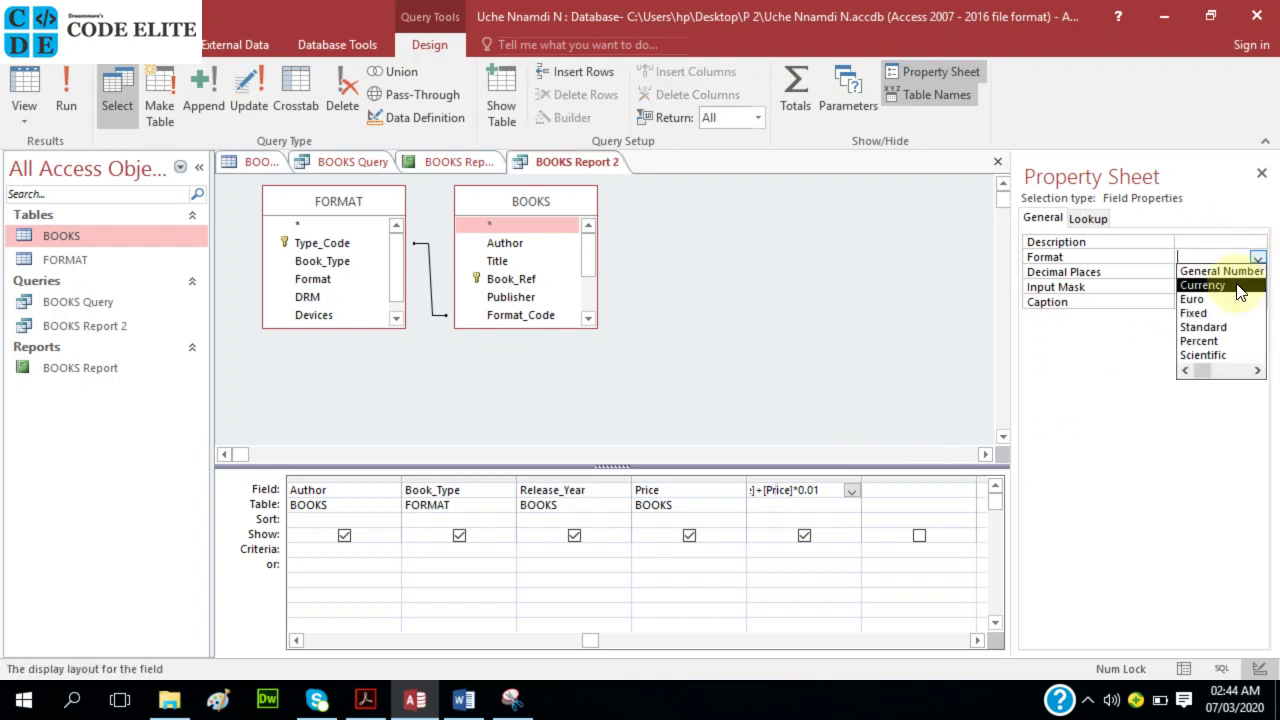
click(1238, 286)
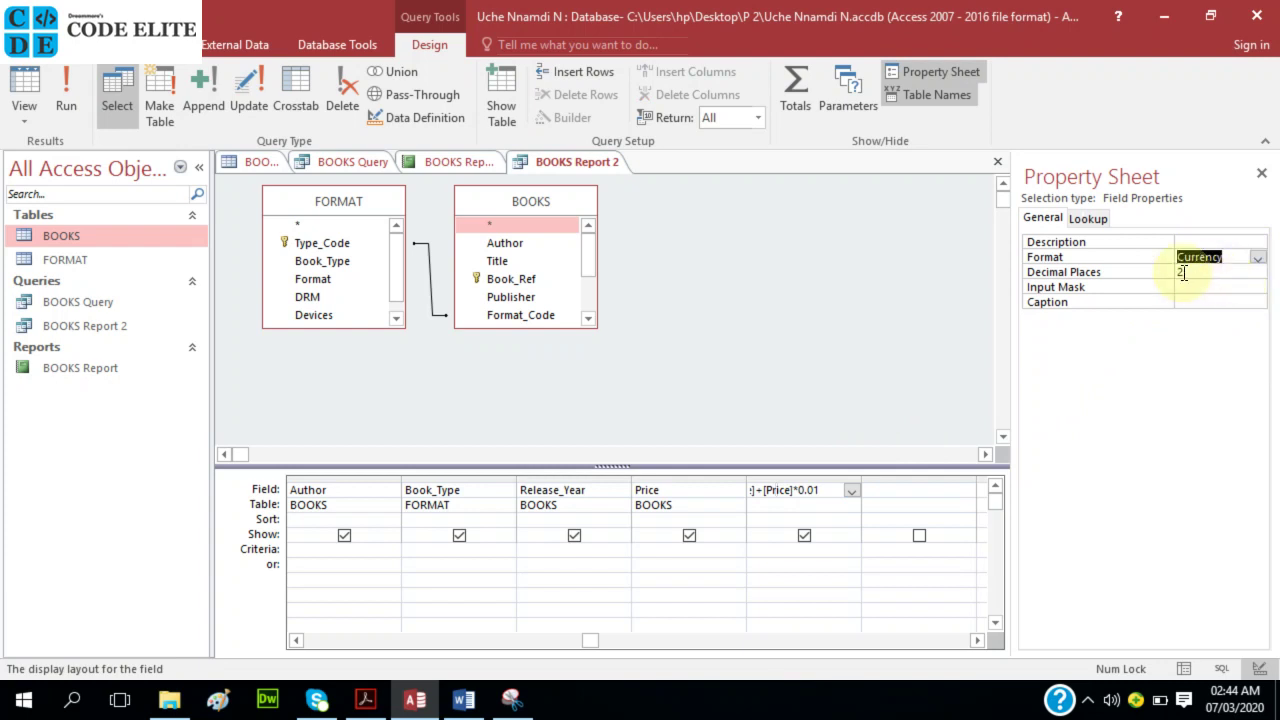
click(70, 85)
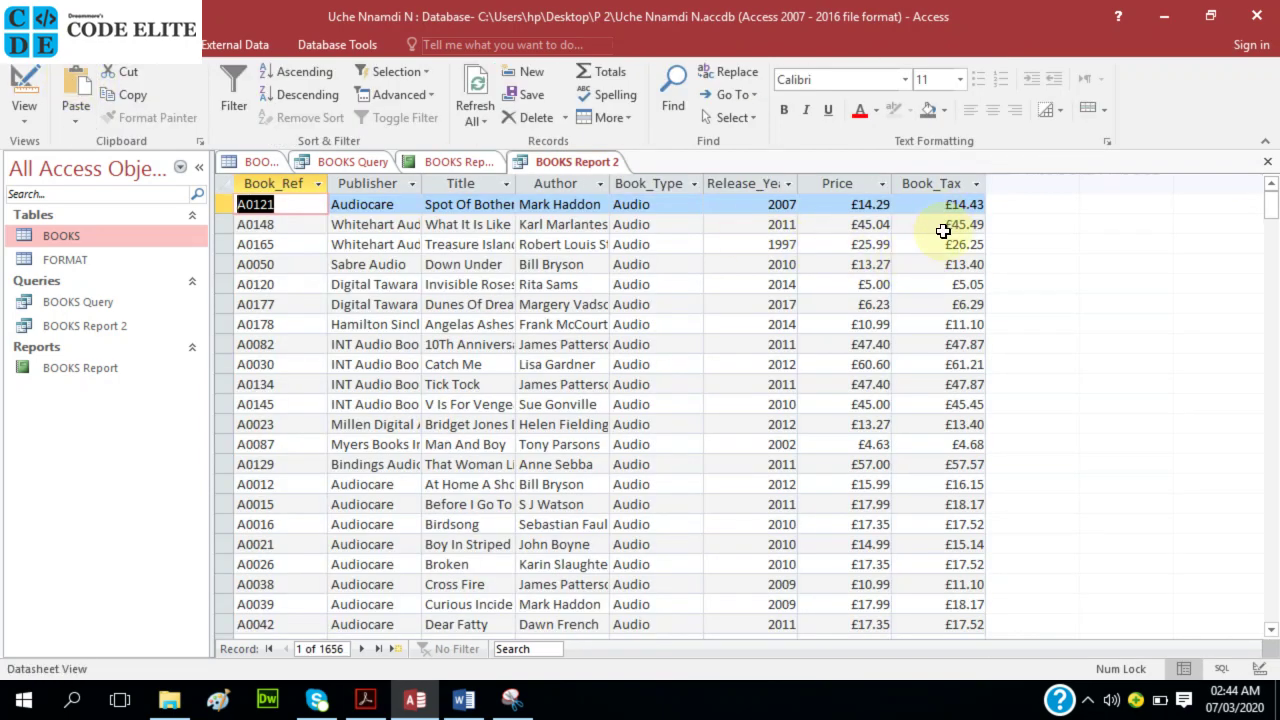
scroll(958, 373, down, 4)
scroll(958, 373, up, 3)
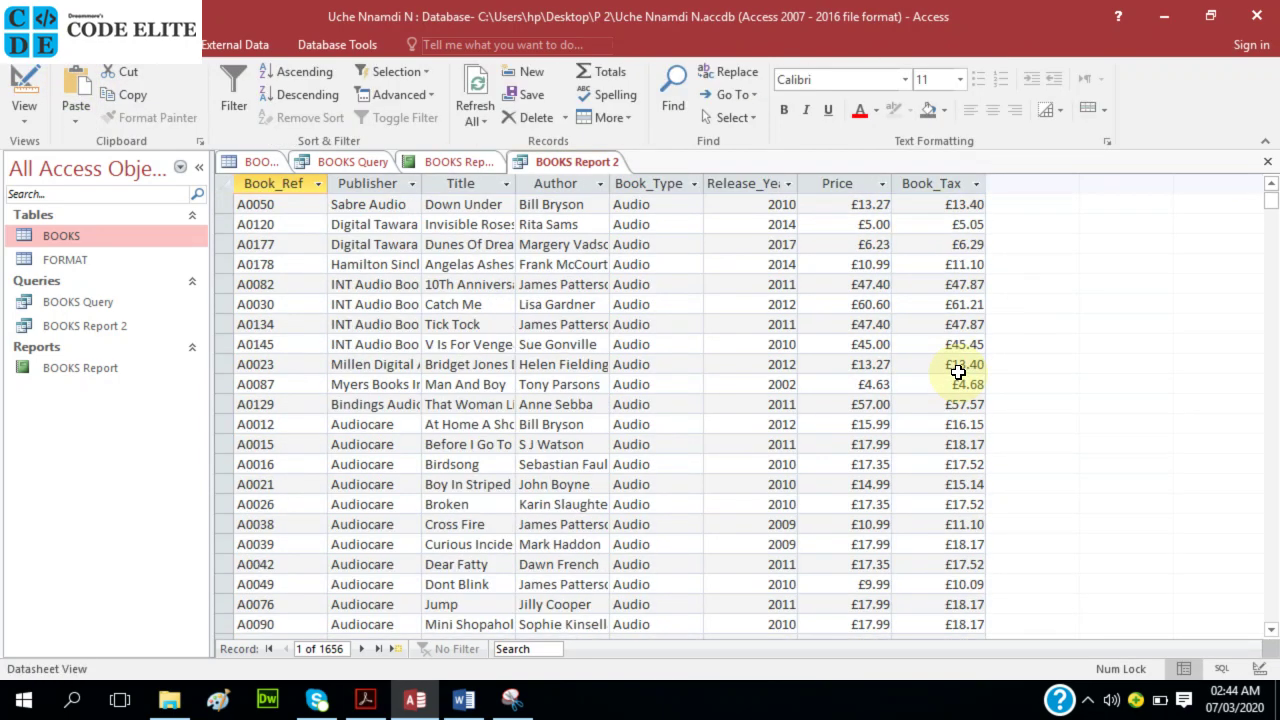
scroll(958, 372, down, 15)
scroll(958, 365, up, 7)
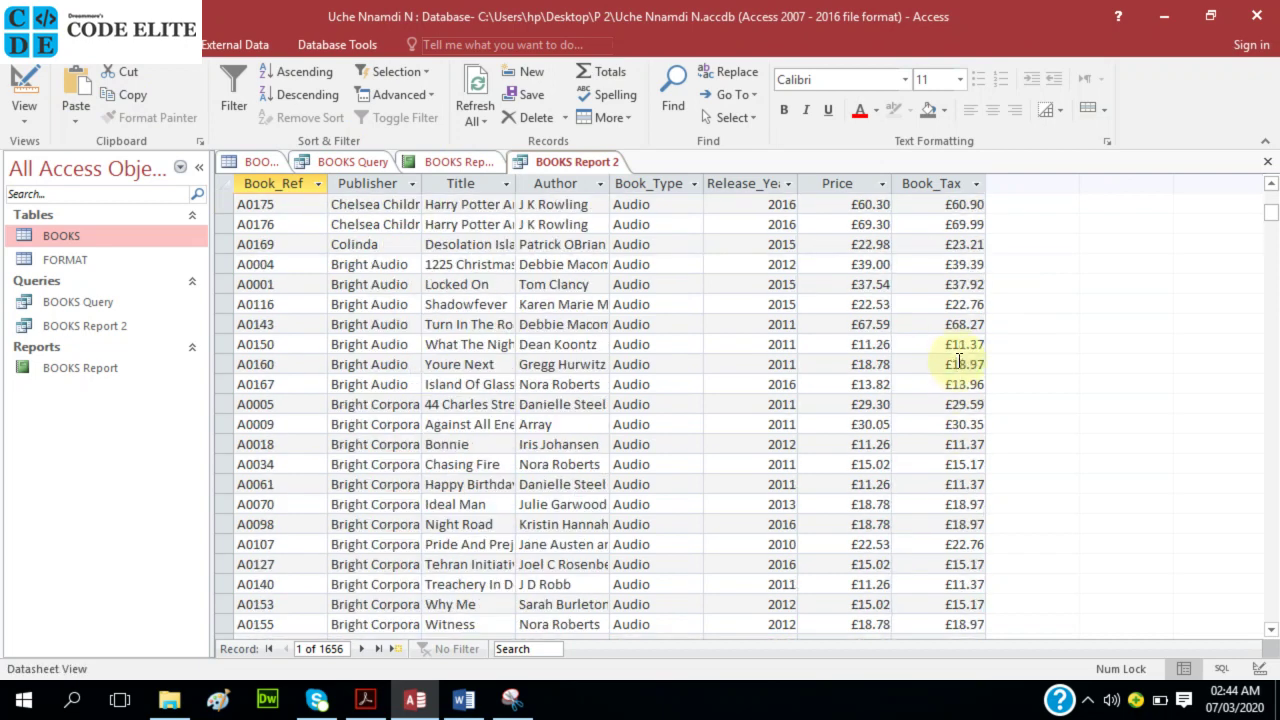
scroll(958, 363, up, 10)
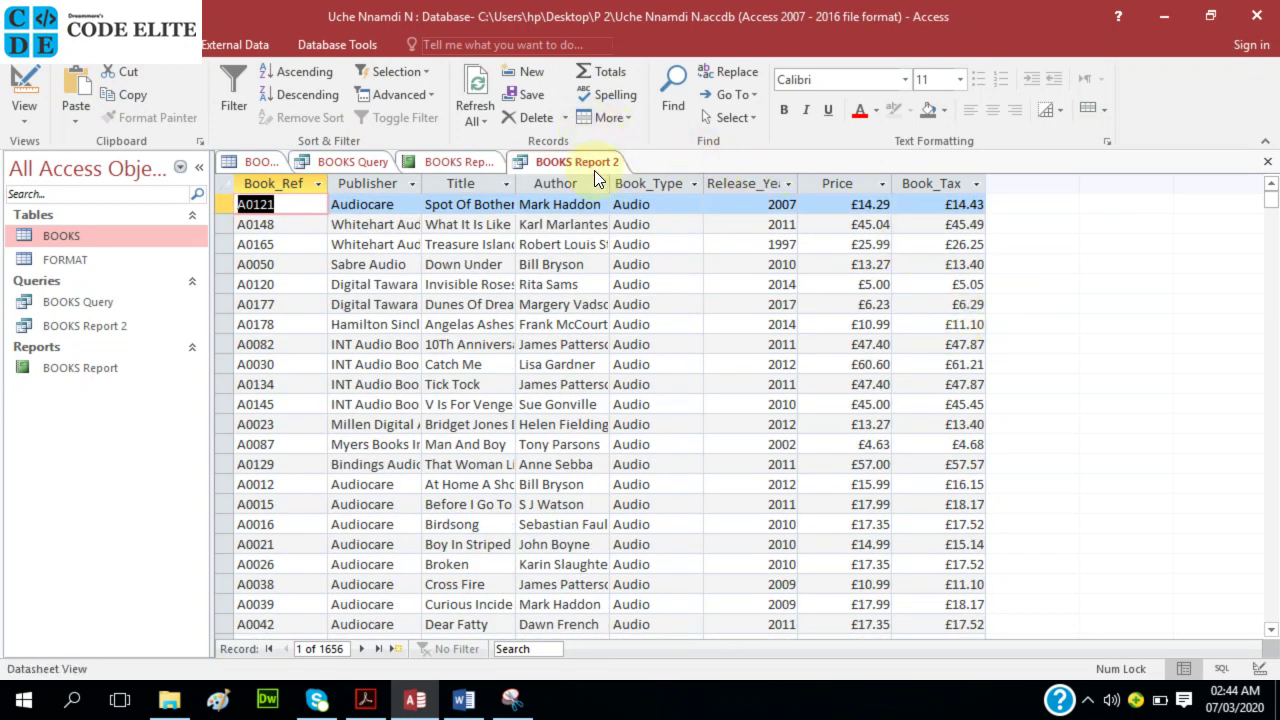
- Close the BOOKS Report 2 query and save its design changes
right_click(586, 166)
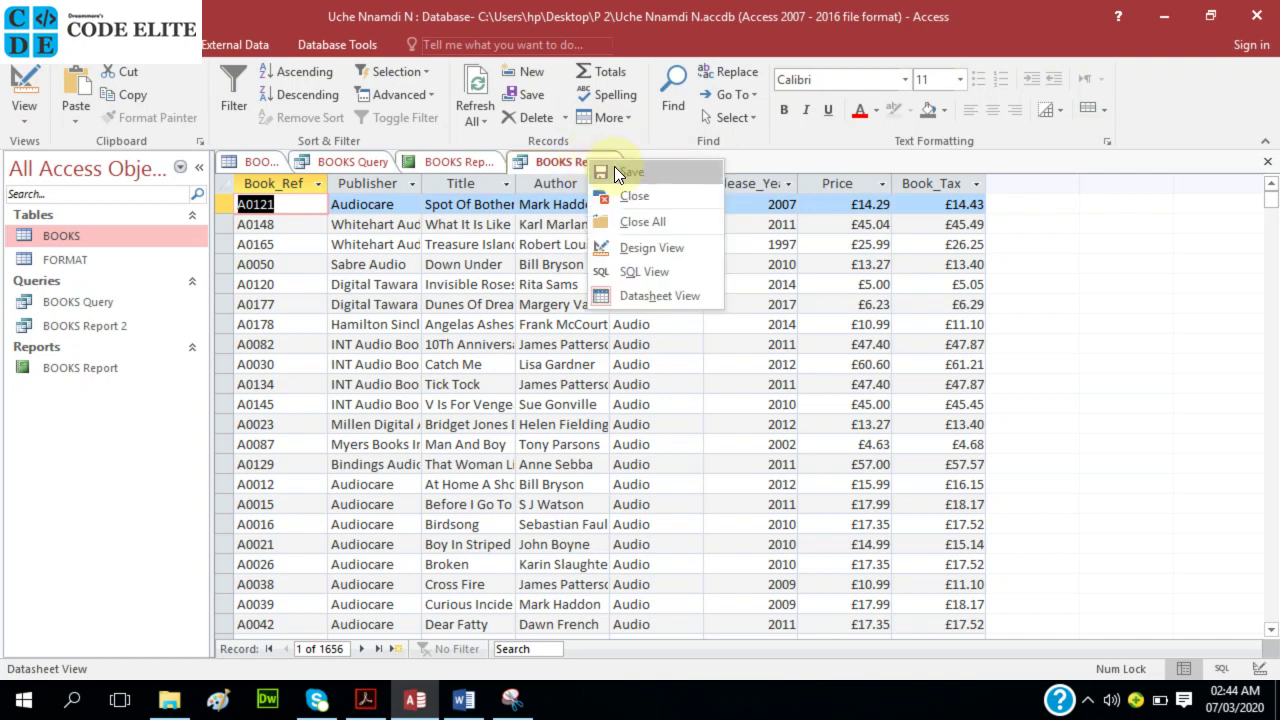
click(626, 184)
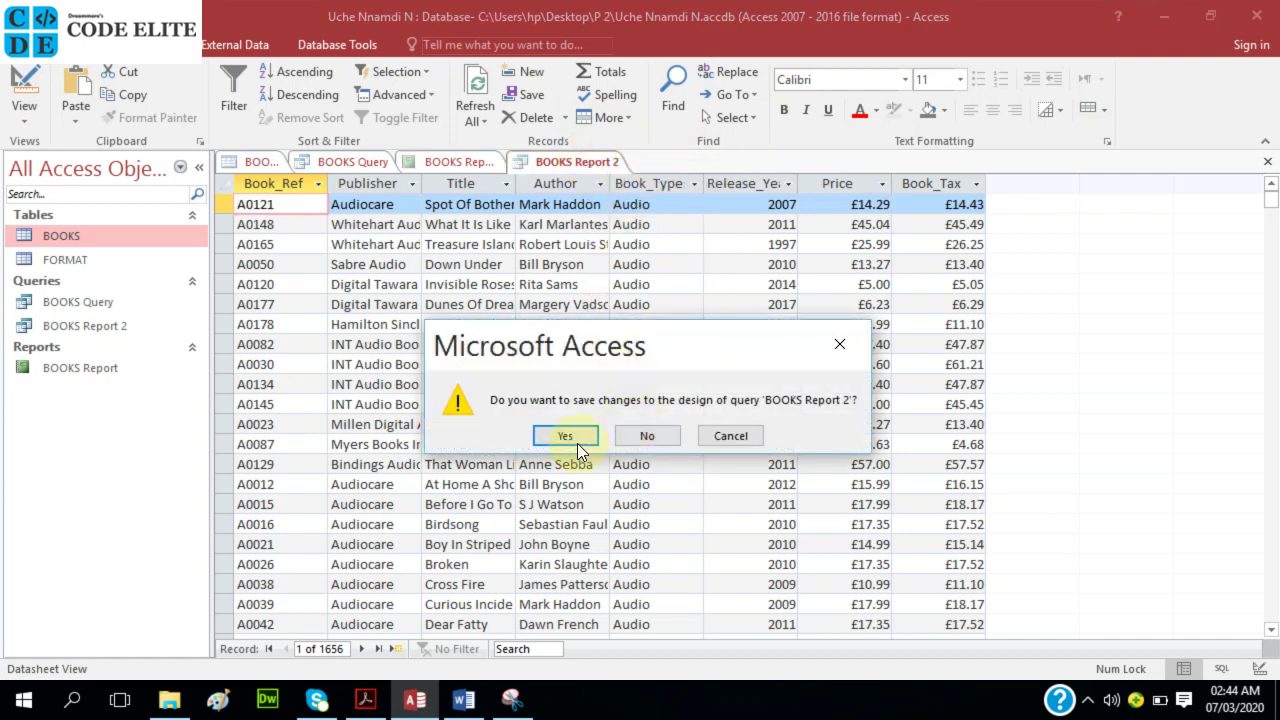
click(565, 437)
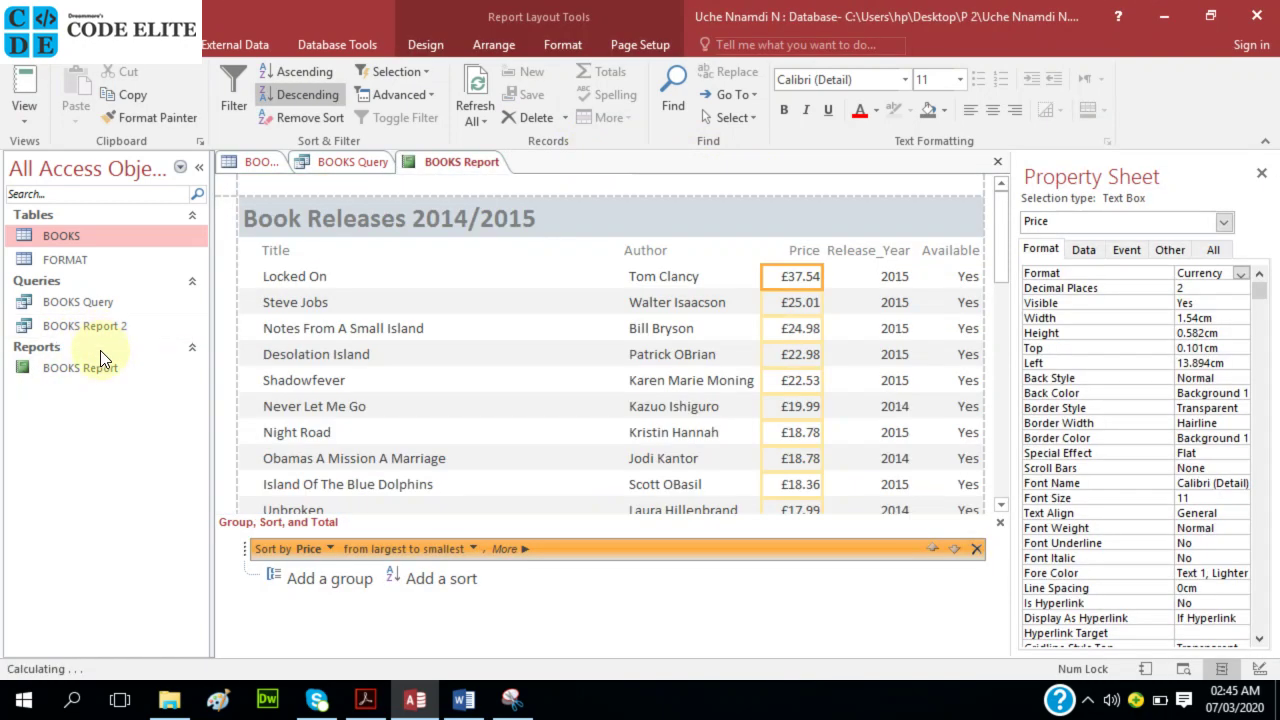
- Rename the BOOKS Report 2 query as BOOKS Query 2
click(83, 332)
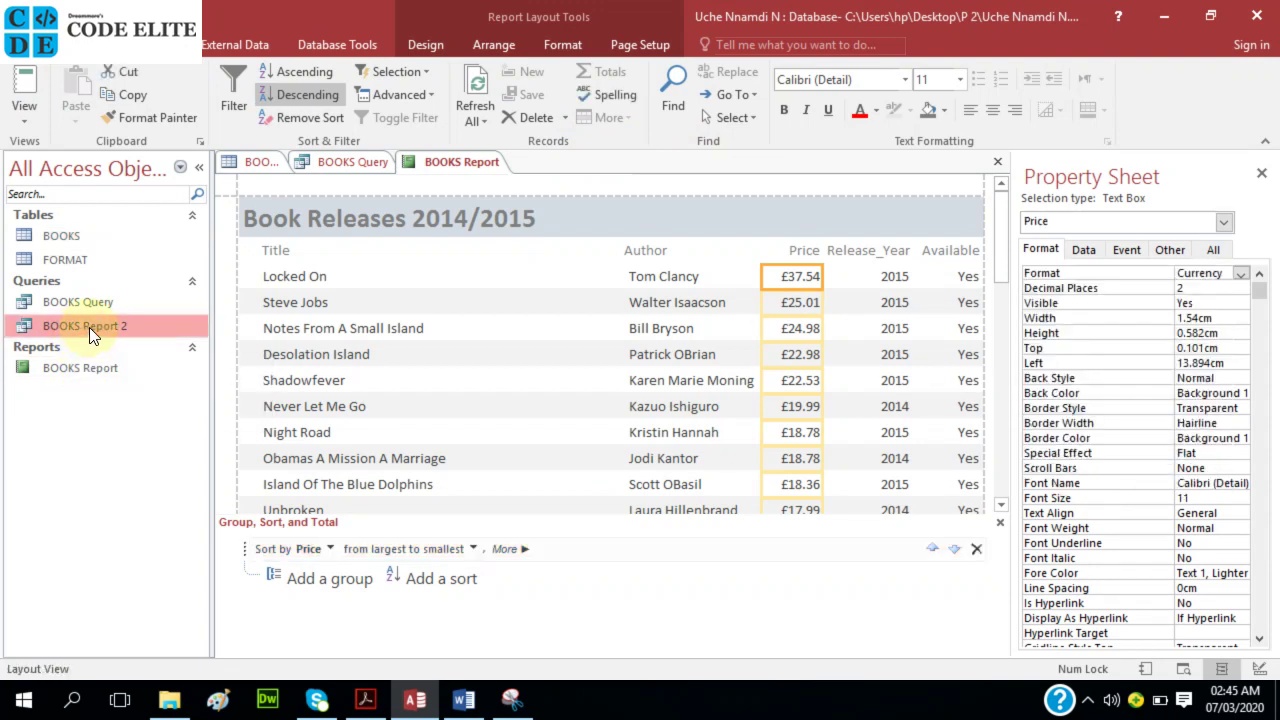
right_click(89, 327)
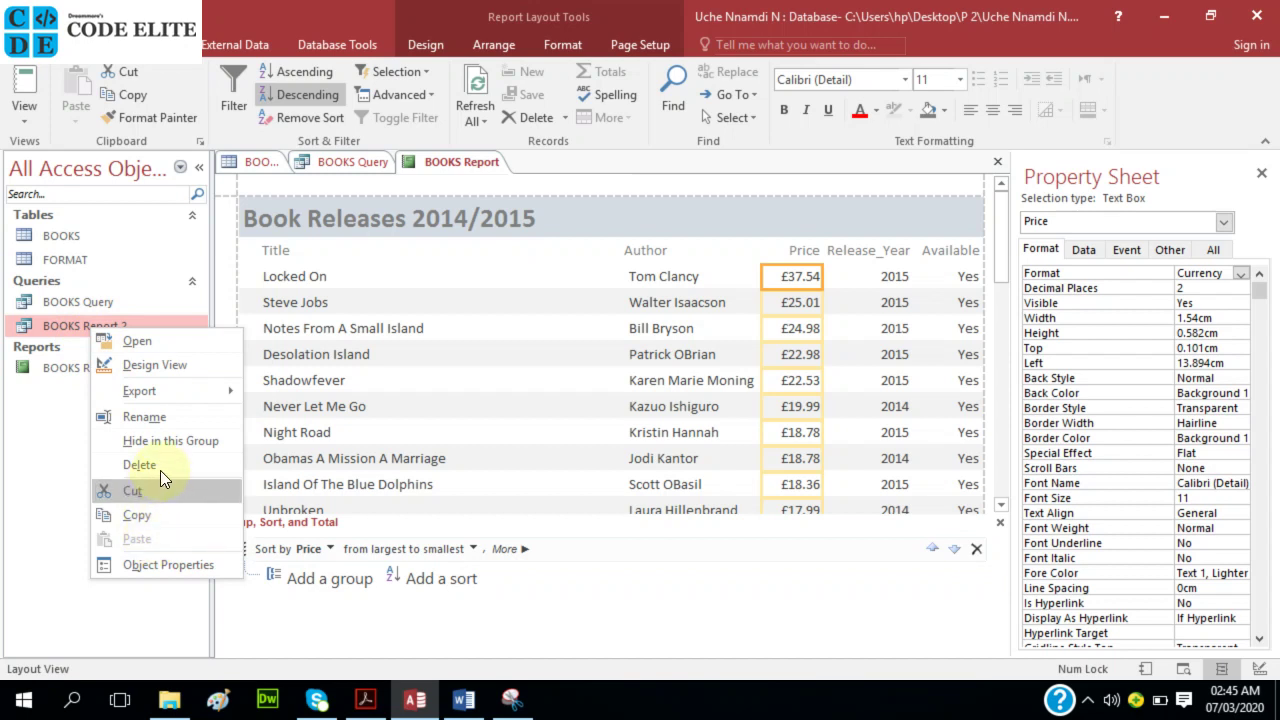
key(Escape)
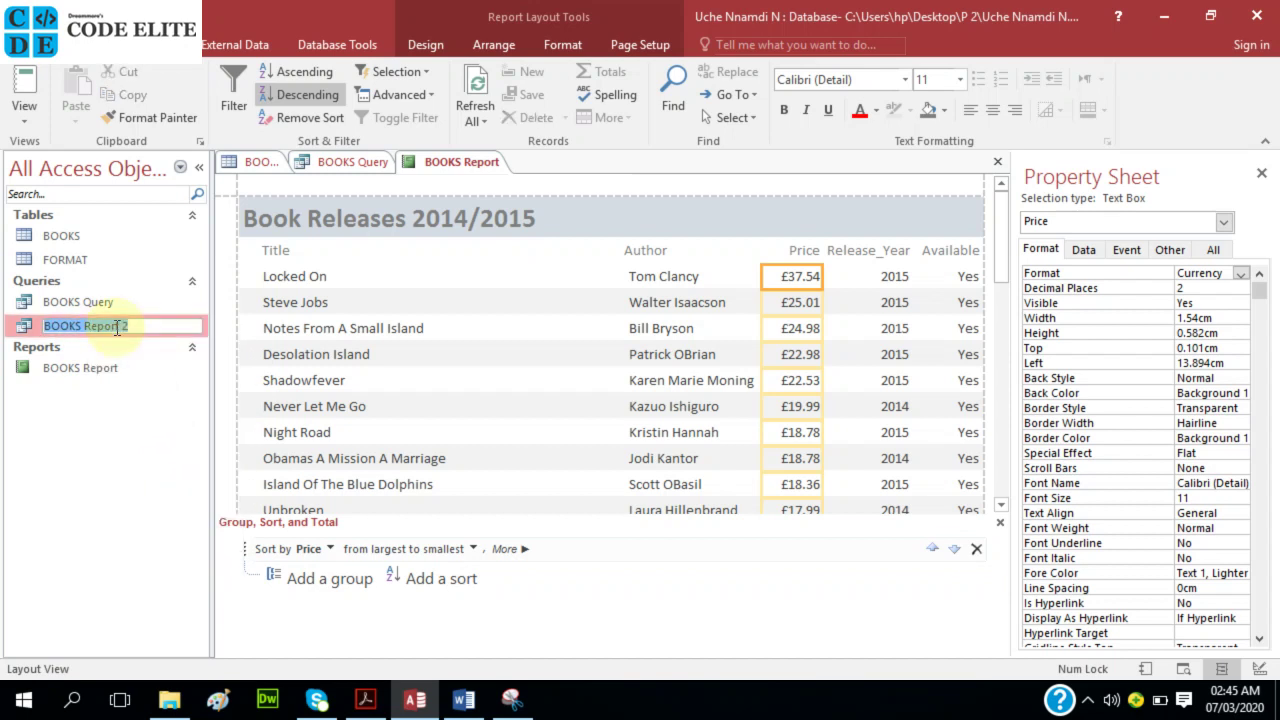
click(119, 326)
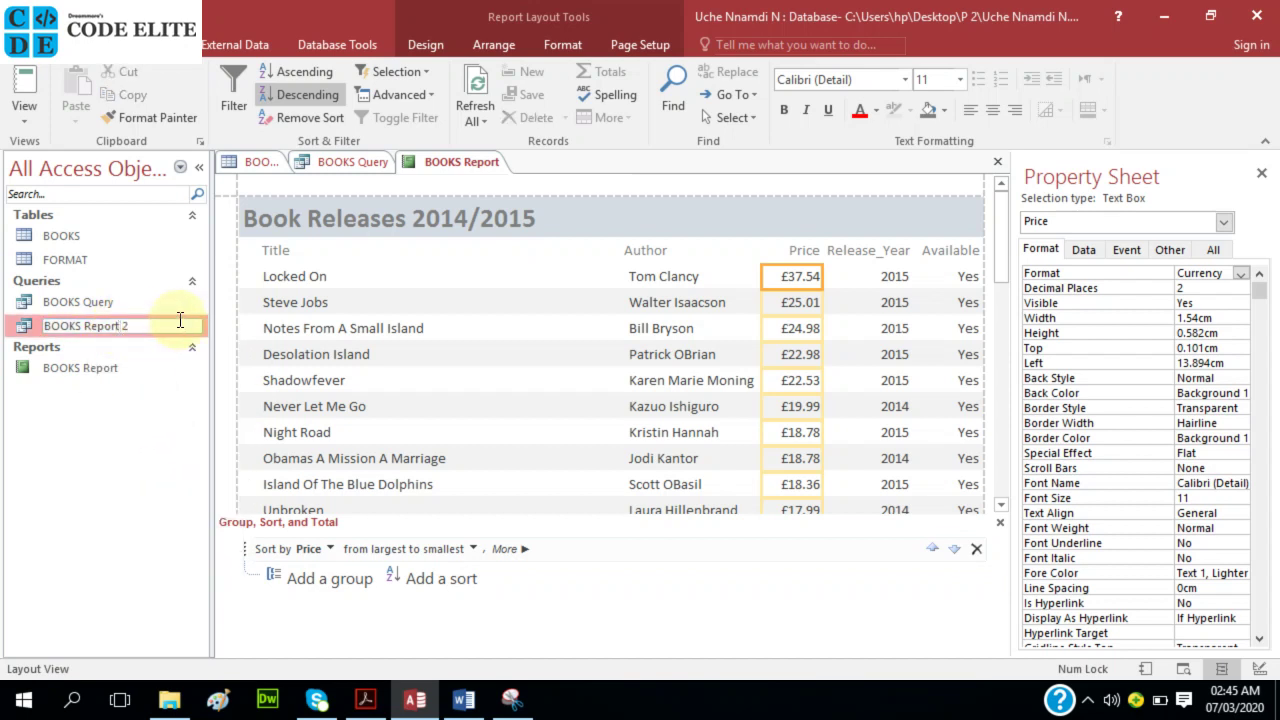
key(BackSpace)
key(BackSpace)
key(BackSpace)
key(BackSpace)
key(BackSpace)
key(BackSpace)
text(Query)
key(Return)
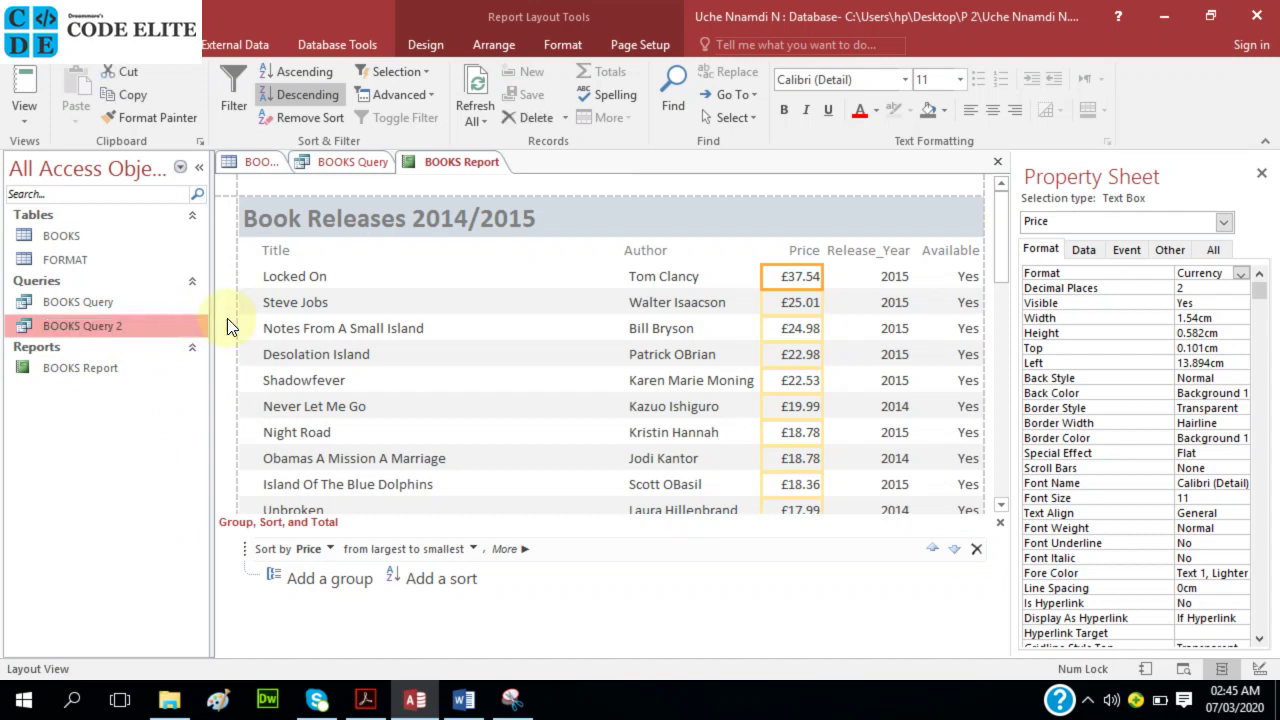
- Open the BOOKS Query 2 query and review question 27's record selection, Book_Tax and field order requirements in the exam paper
double_click(67, 328)
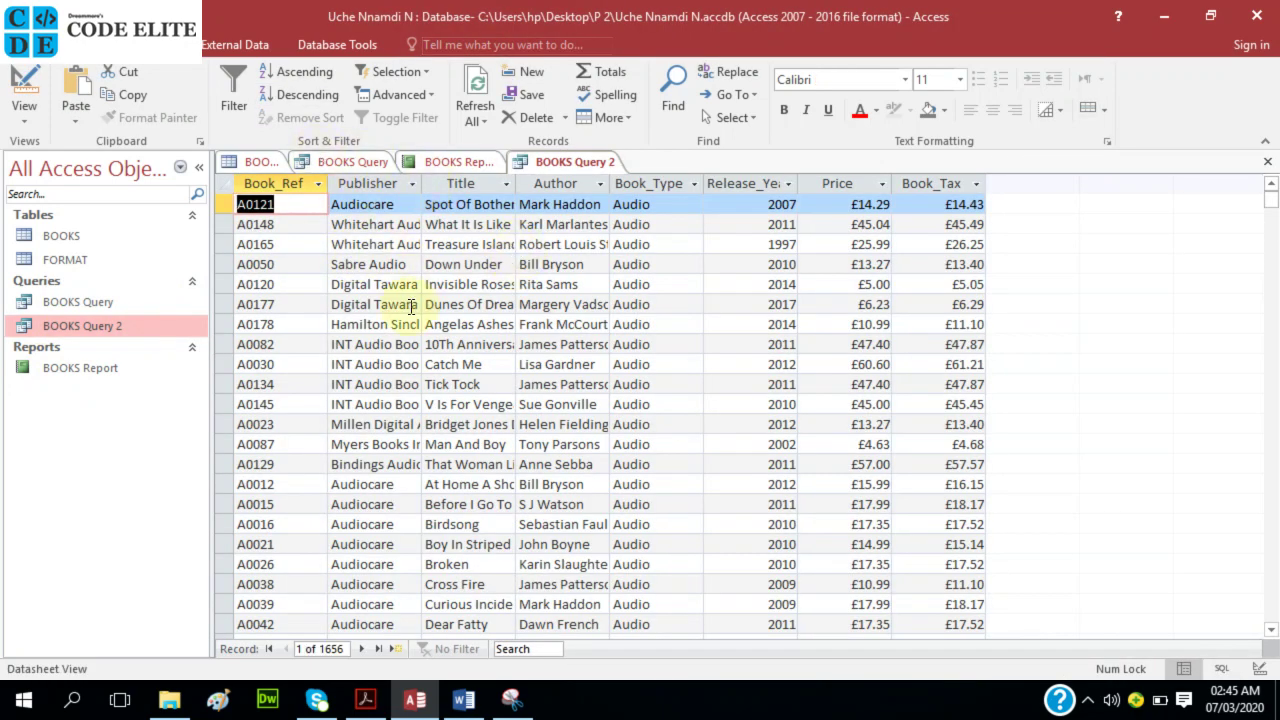
click(372, 704)
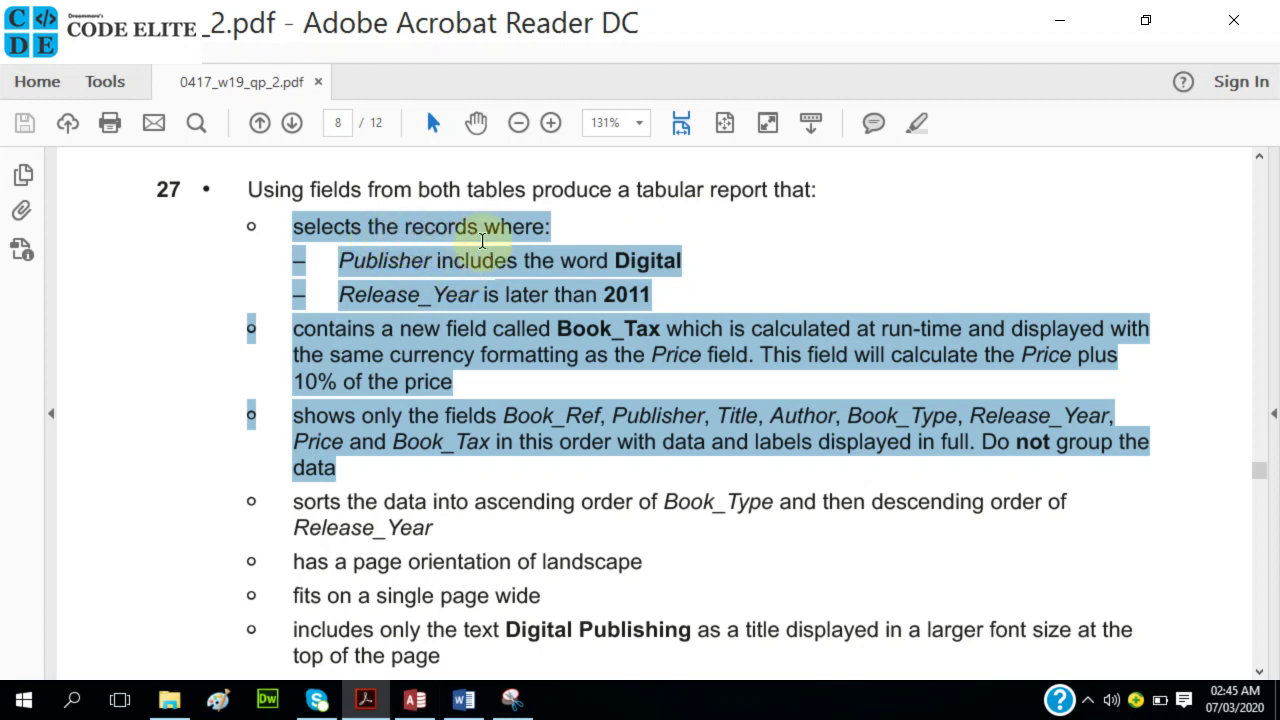
click(620, 265)
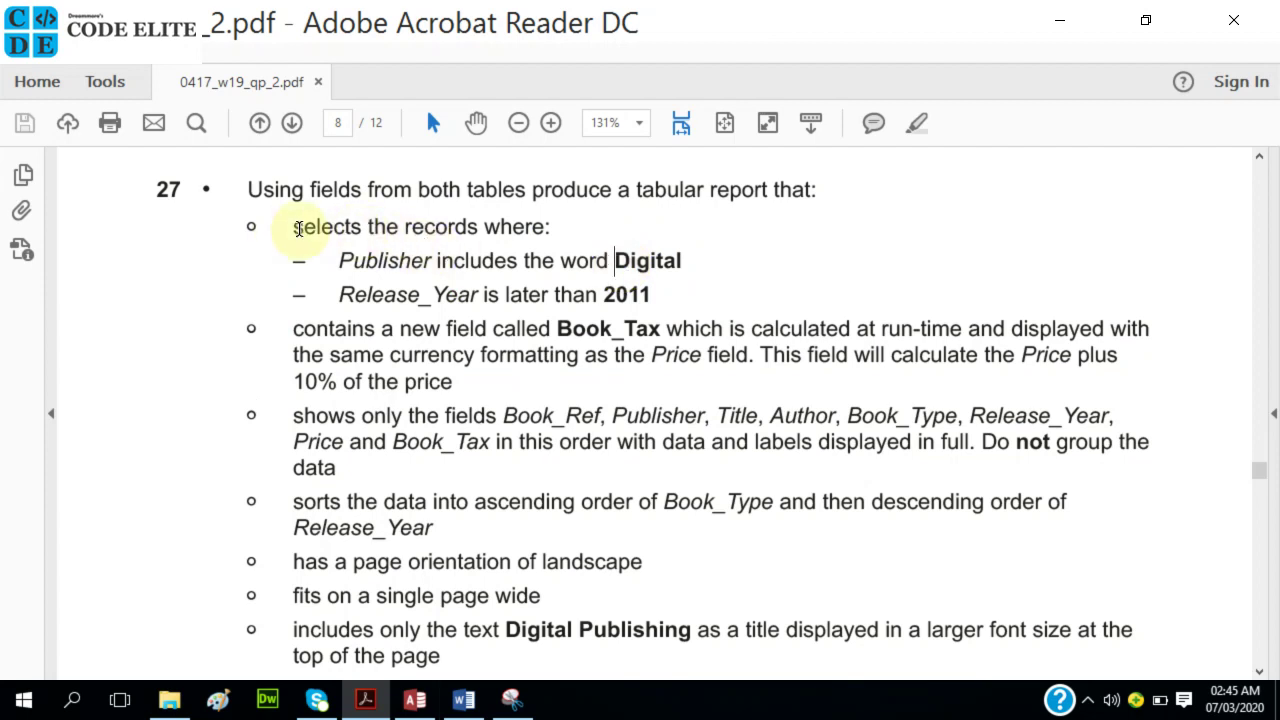
drag(293, 227, 341, 467)
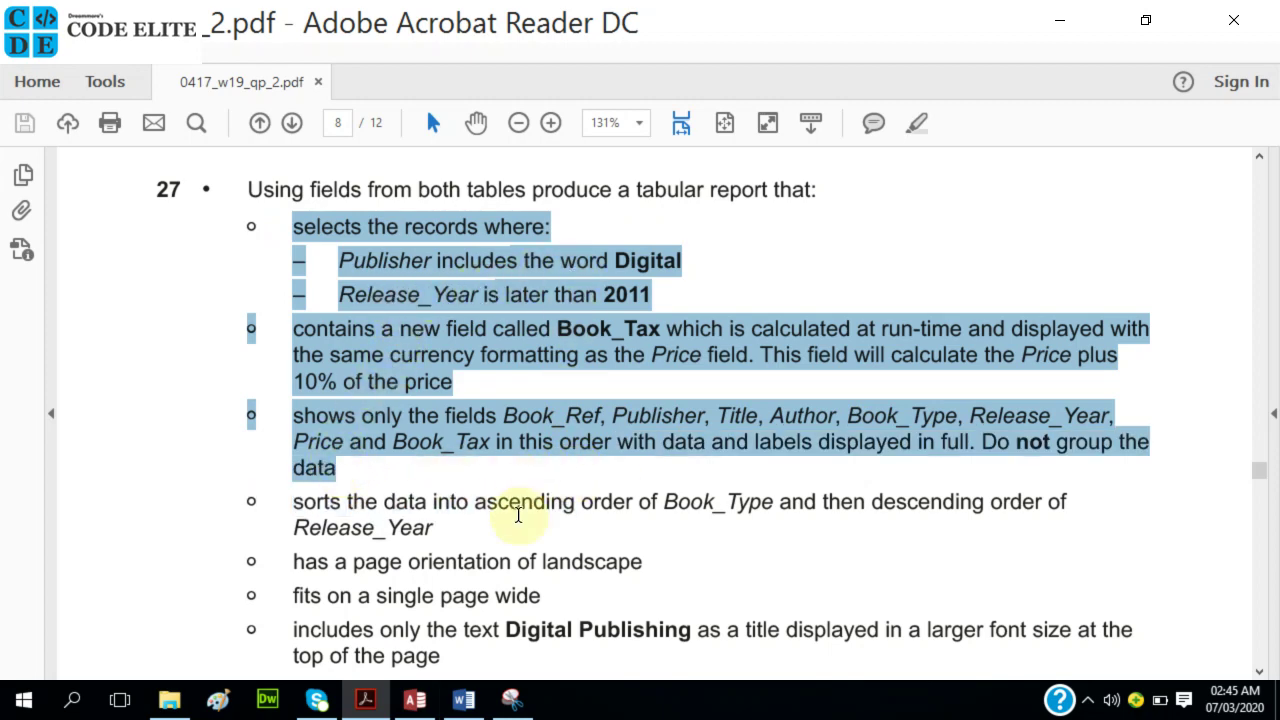
mouse_move(418, 703)
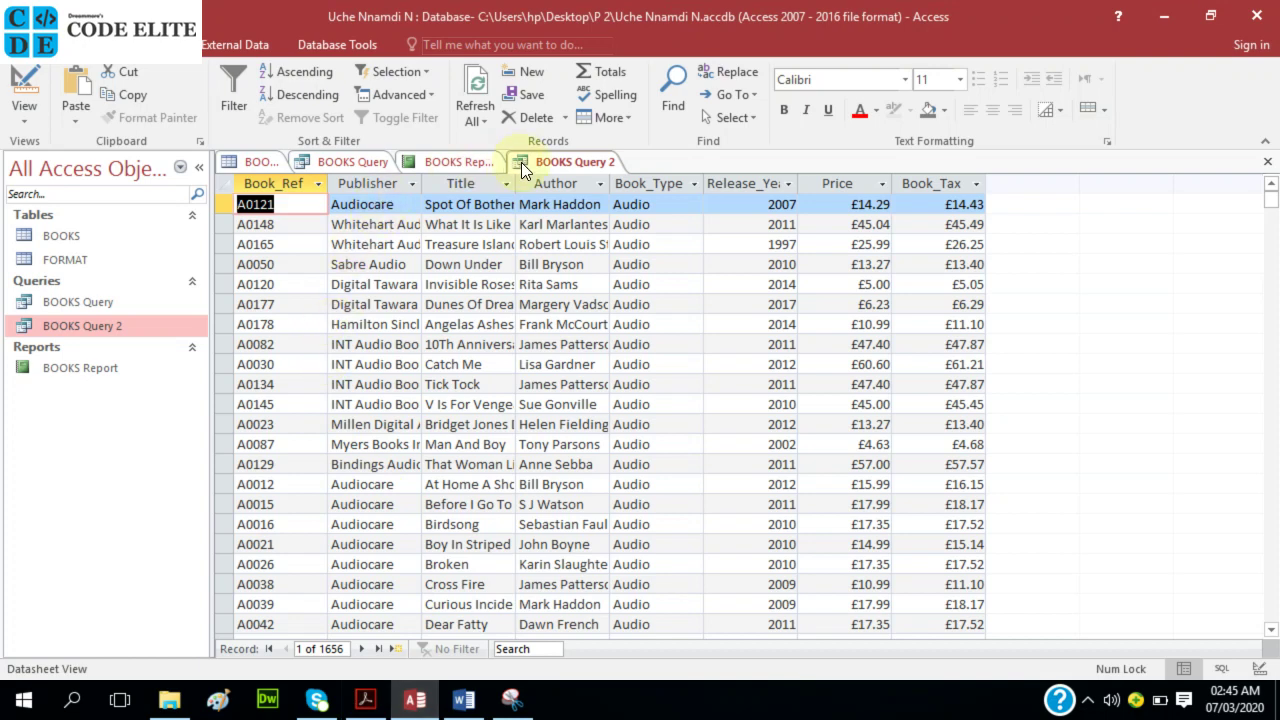
- In BOOKS Query 2's design, set the Publisher criterion to Like "*Digital*" and run the query
right_click(560, 166)
click(611, 257)
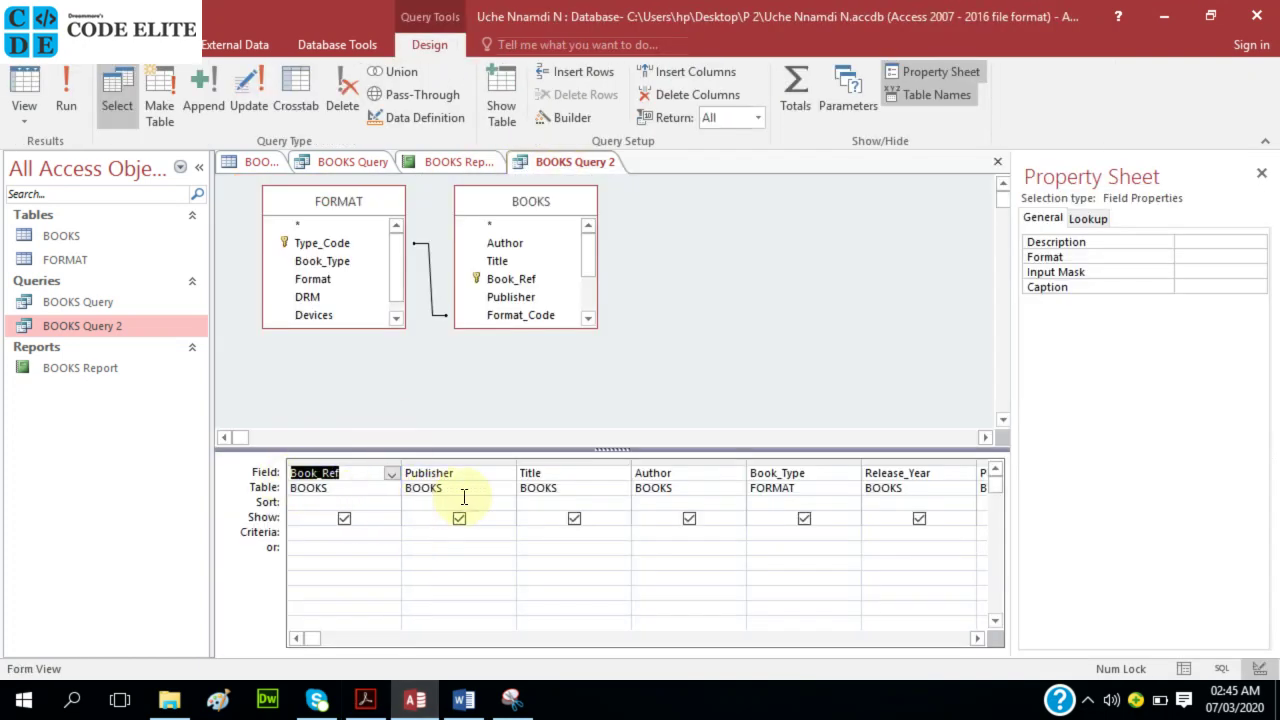
click(421, 535)
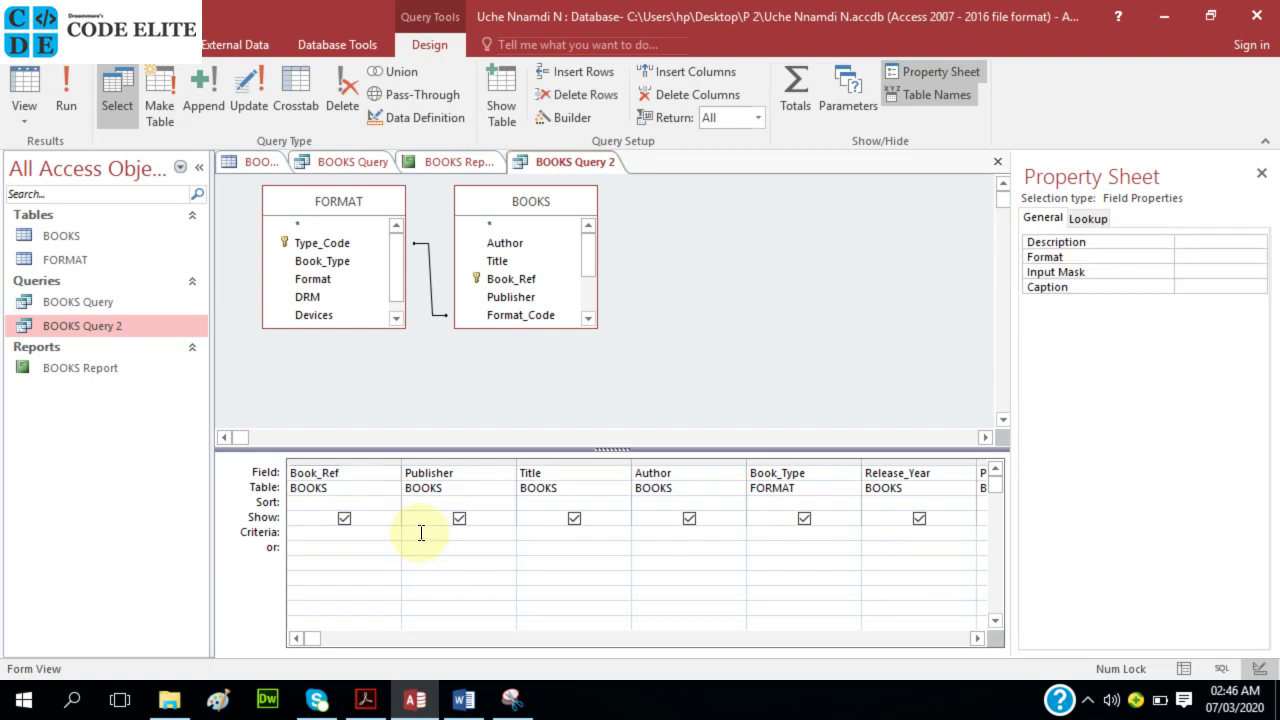
text(=)
click(370, 702)
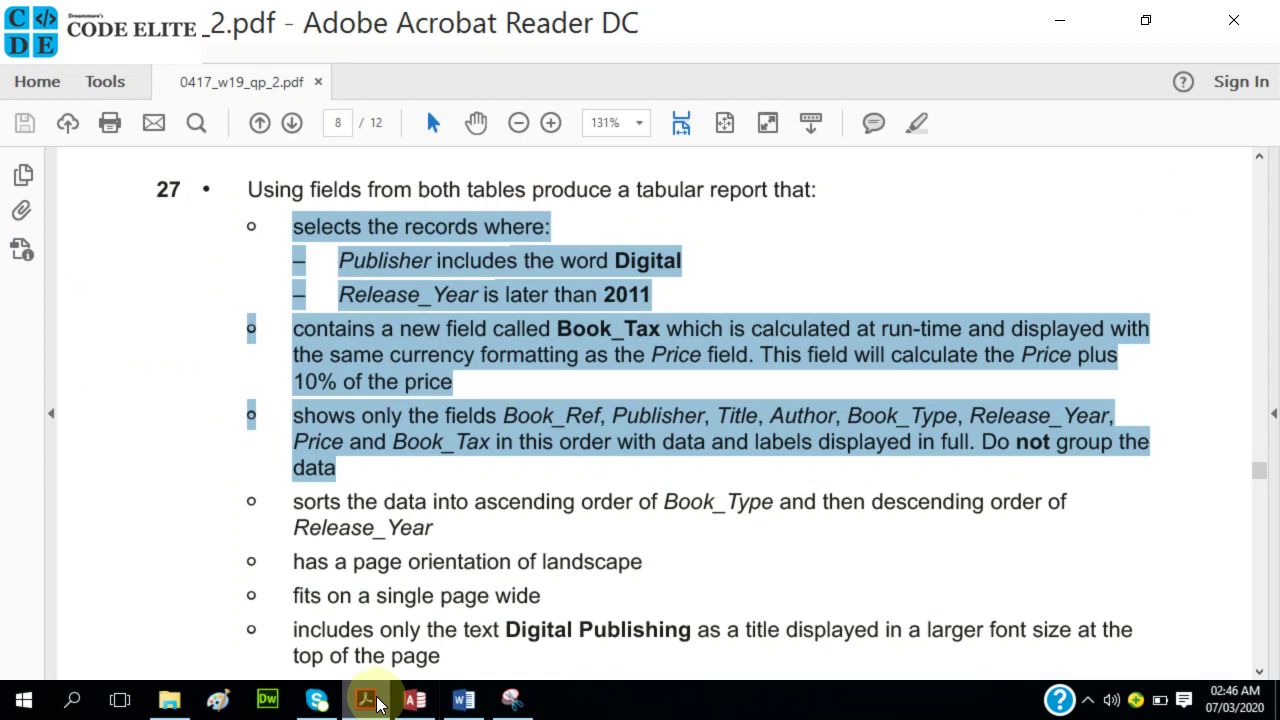
click(372, 702)
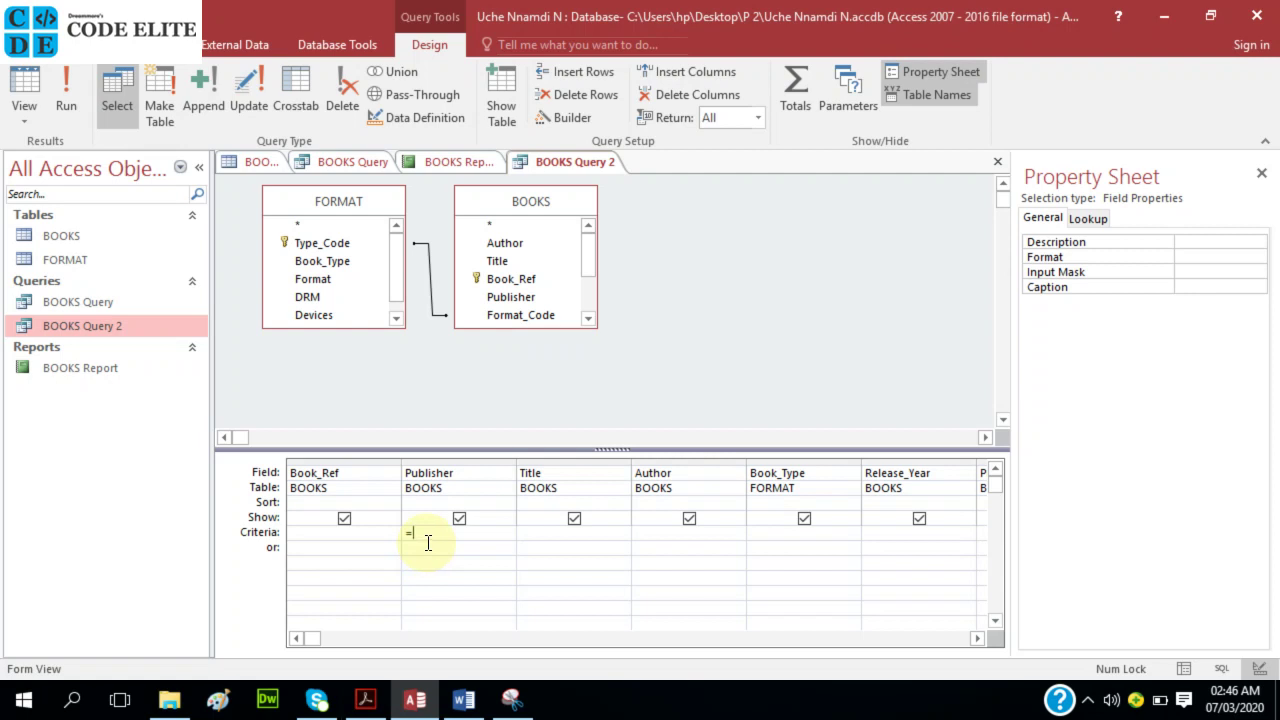
key(BackSpace)
text("Digital")
click(435, 550)
click(78, 100)
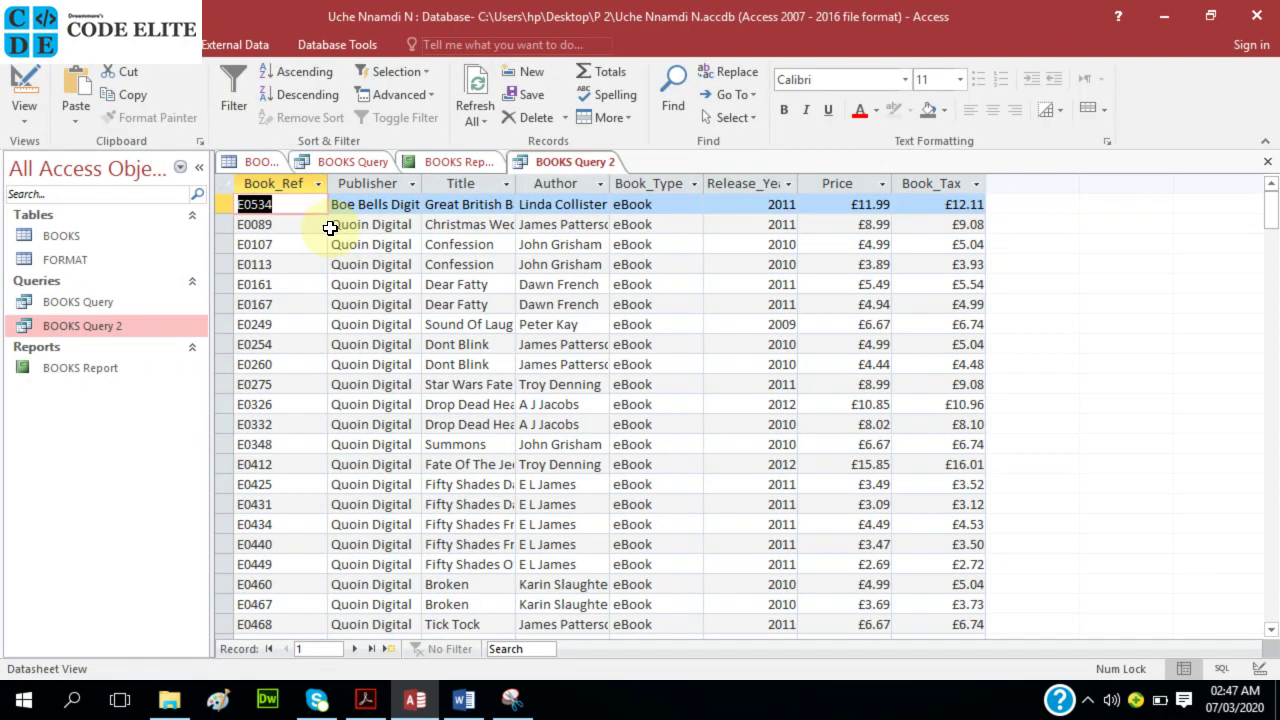
- Widen the Publisher column to fit its contents and look through the publishers of the filtered records
double_click(422, 178)
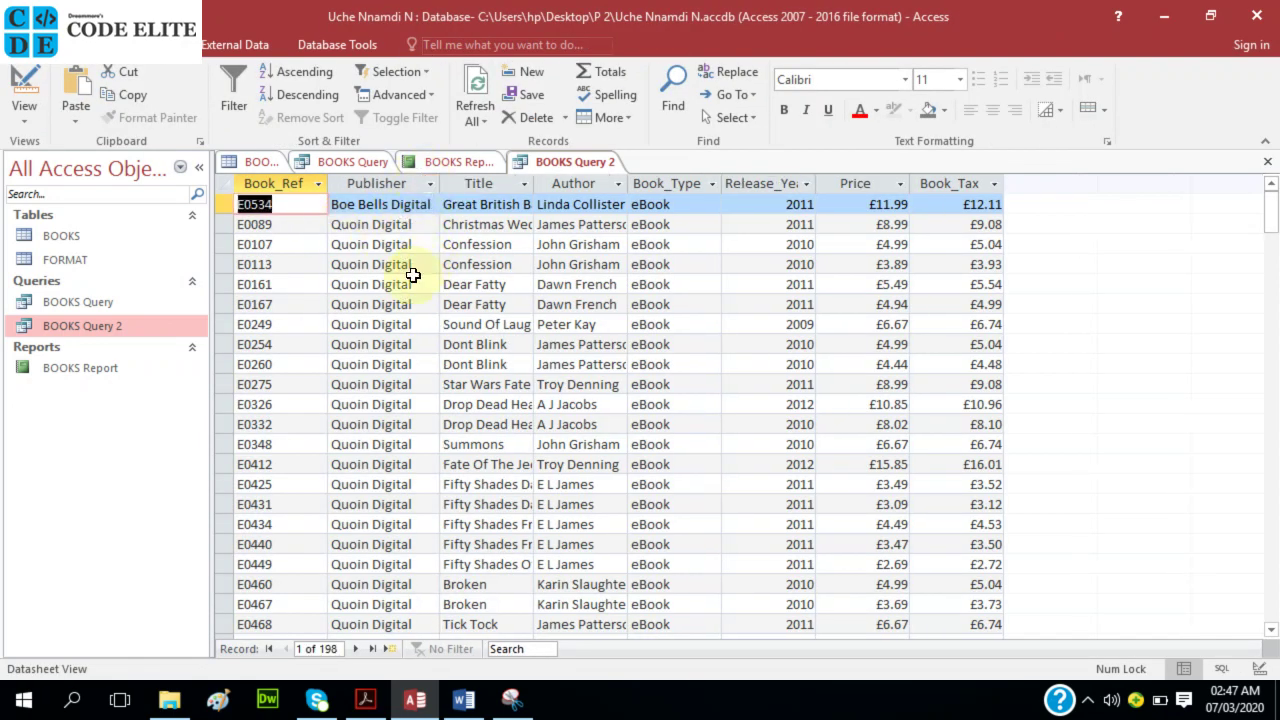
scroll(412, 300, down, 7)
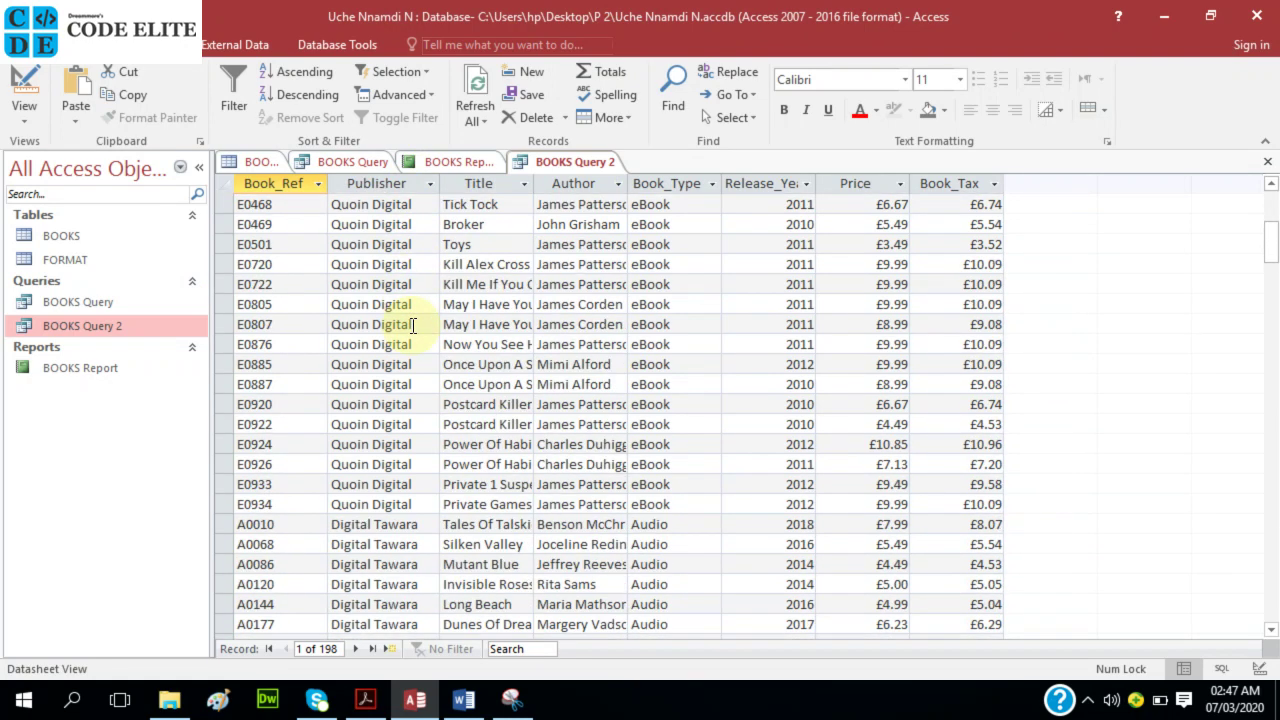
scroll(412, 325, down, 2)
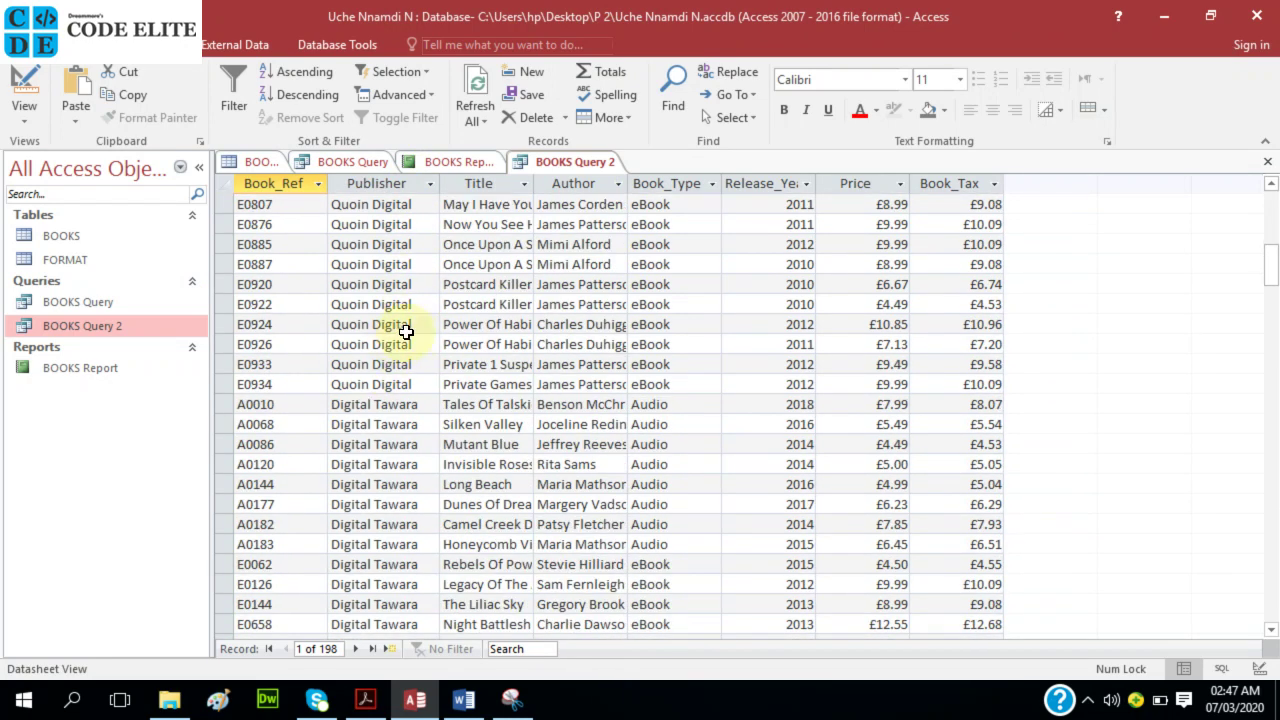
scroll(405, 332, down, 14)
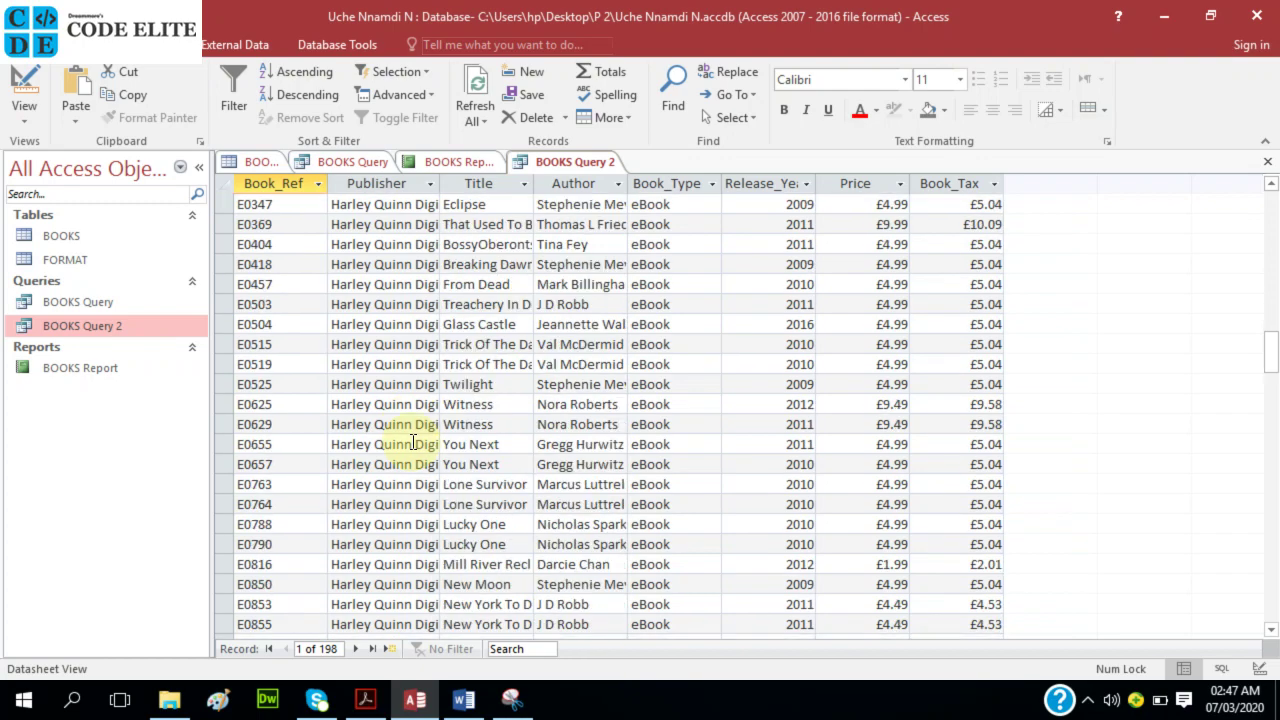
scroll(412, 443, down, 18)
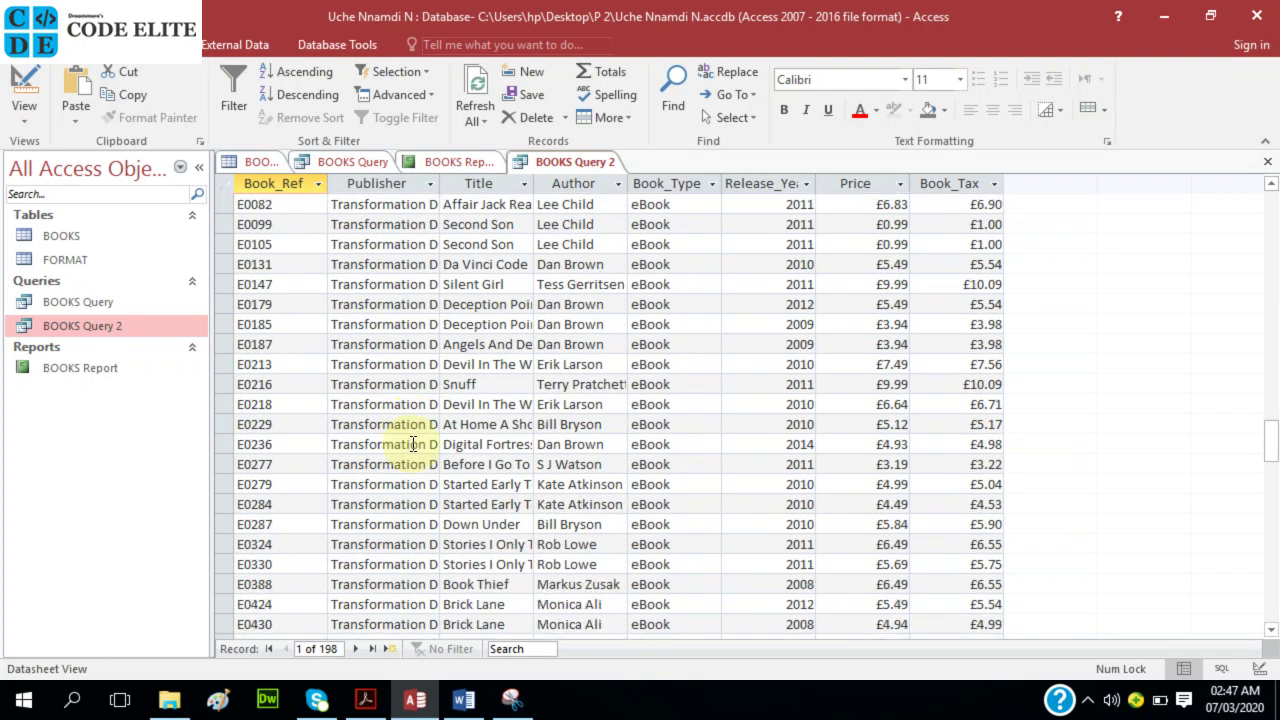
scroll(412, 444, down, 6)
scroll(414, 414, up, 1)
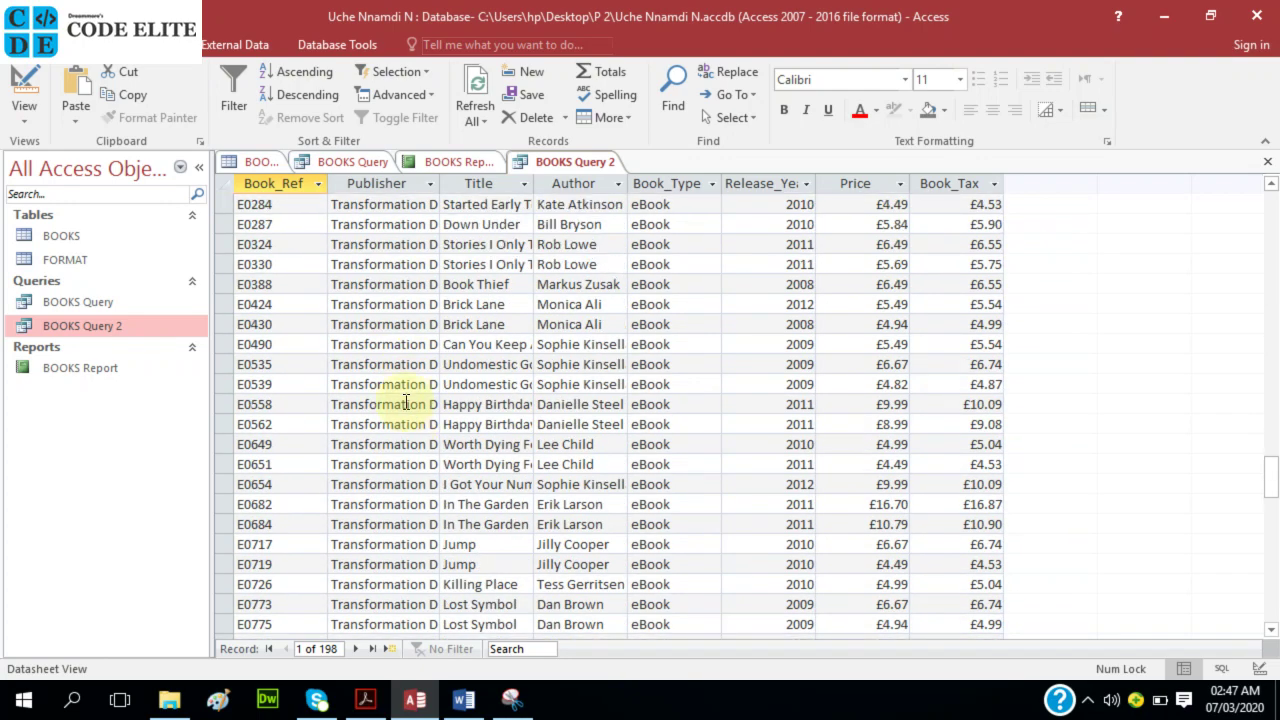
double_click(441, 187)
scroll(450, 375, down, 7)
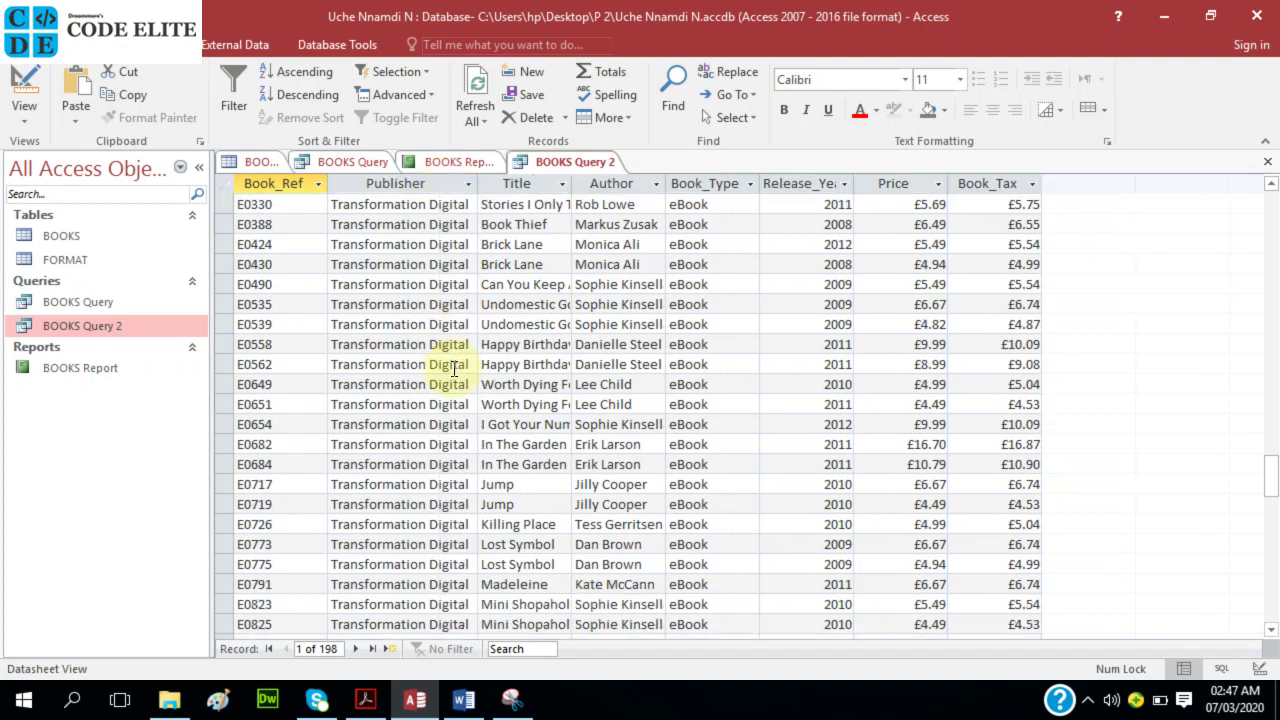
scroll(450, 375, down, 12)
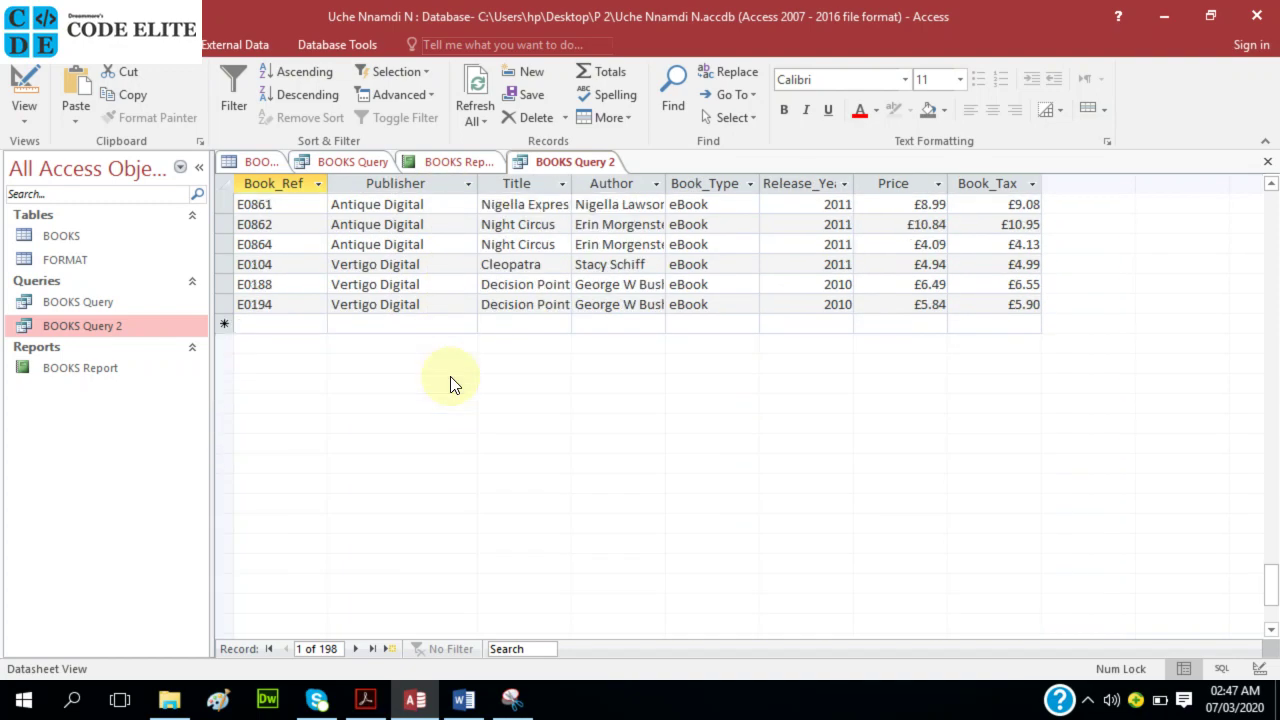
scroll(450, 375, up, 20)
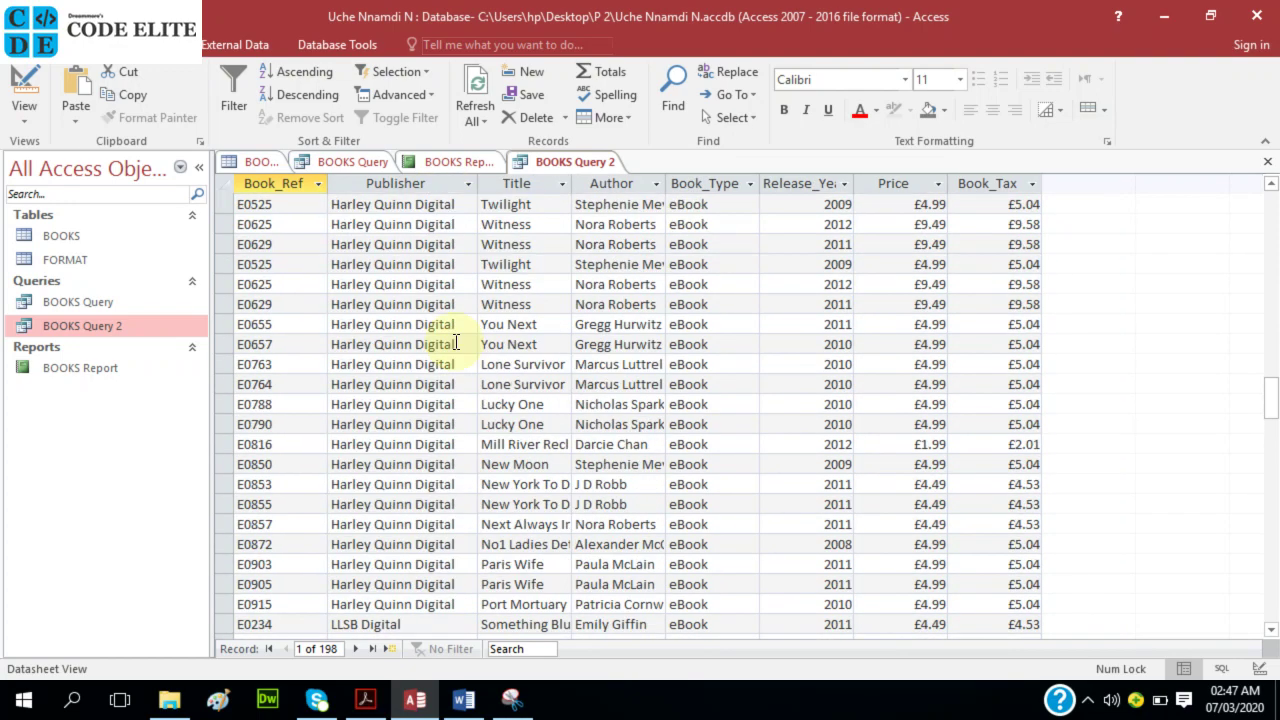
scroll(454, 336, up, 20)
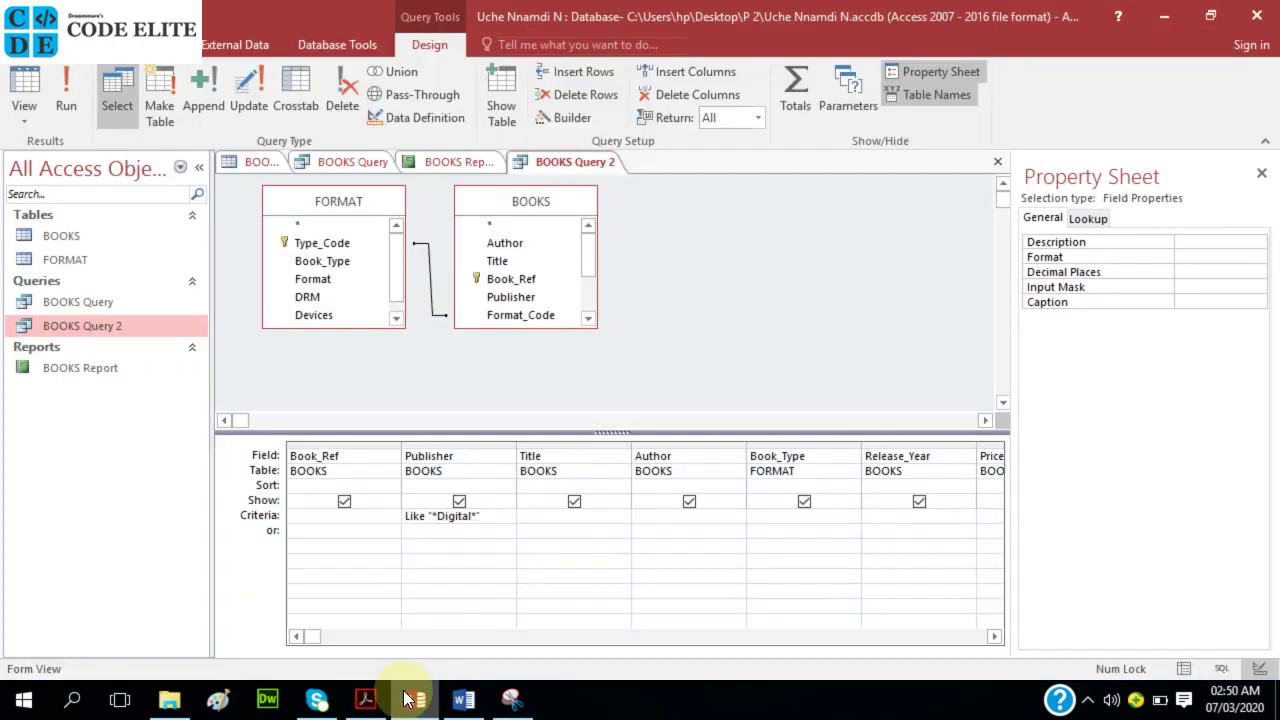
- Set the Release_Year criterion to >2011 as the exam paper requires and run the query
click(378, 705)
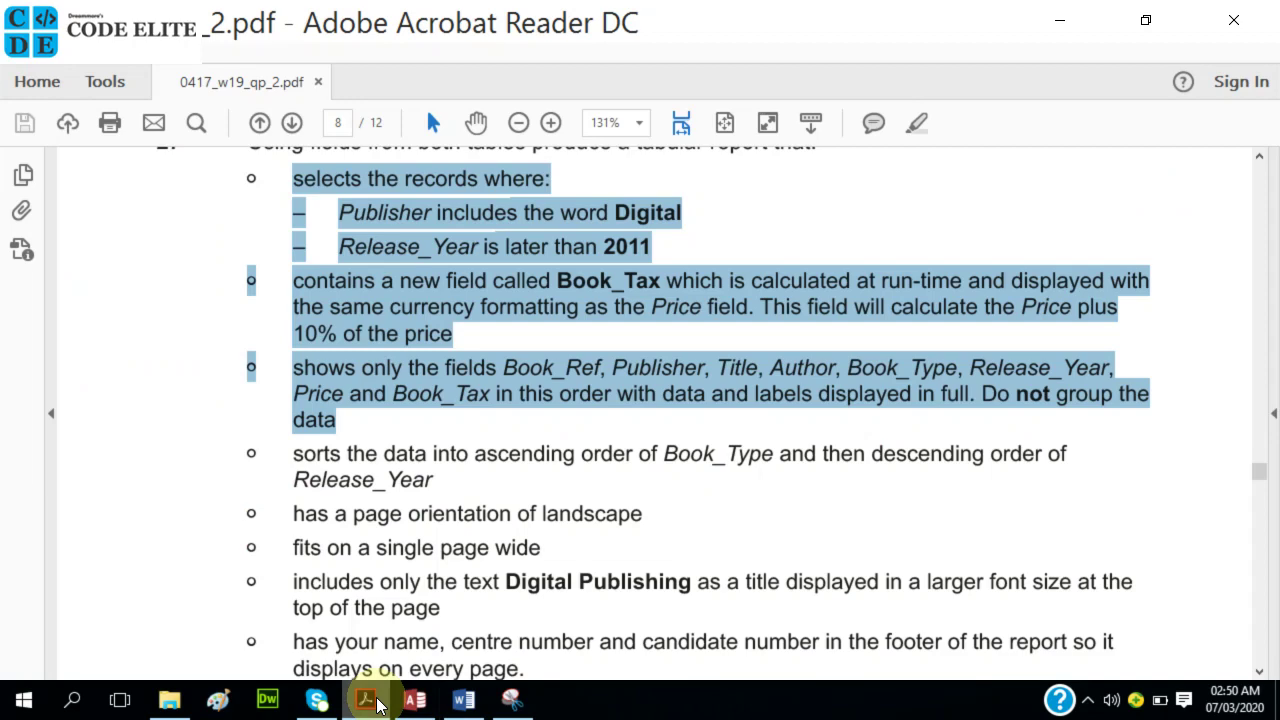
click(367, 700)
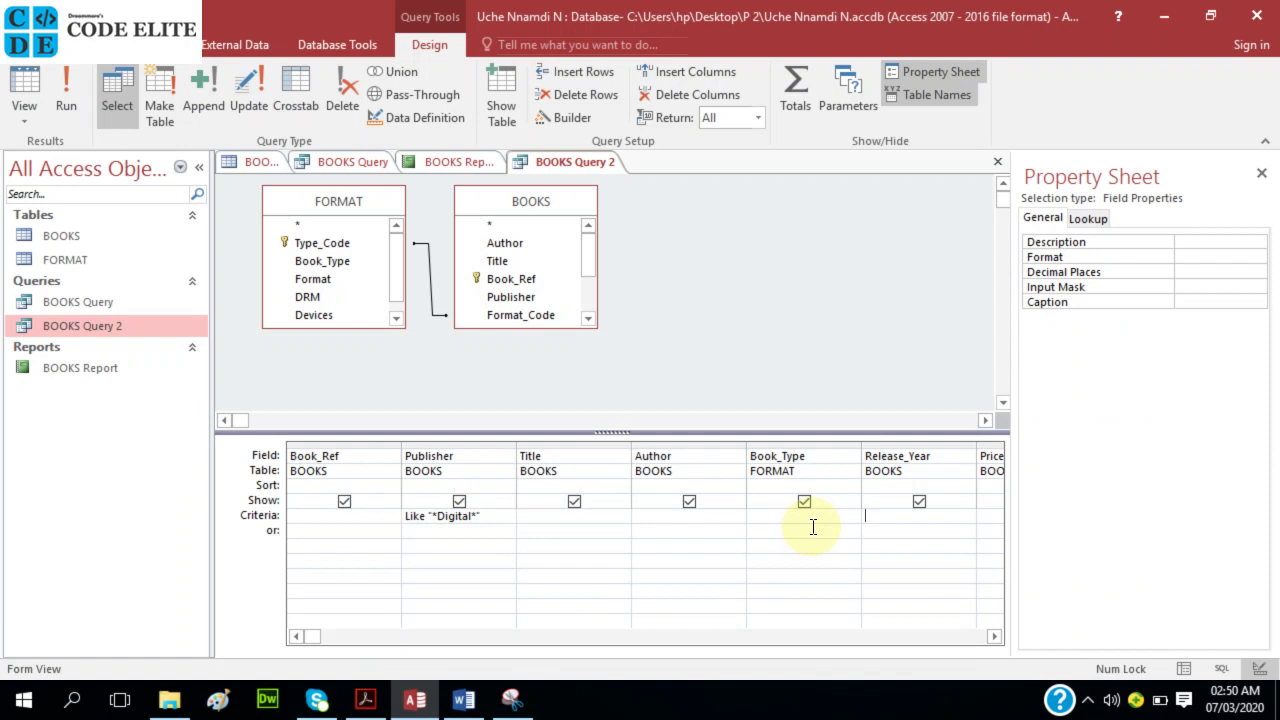
text(>2011)
scroll(804, 502, right, 1)
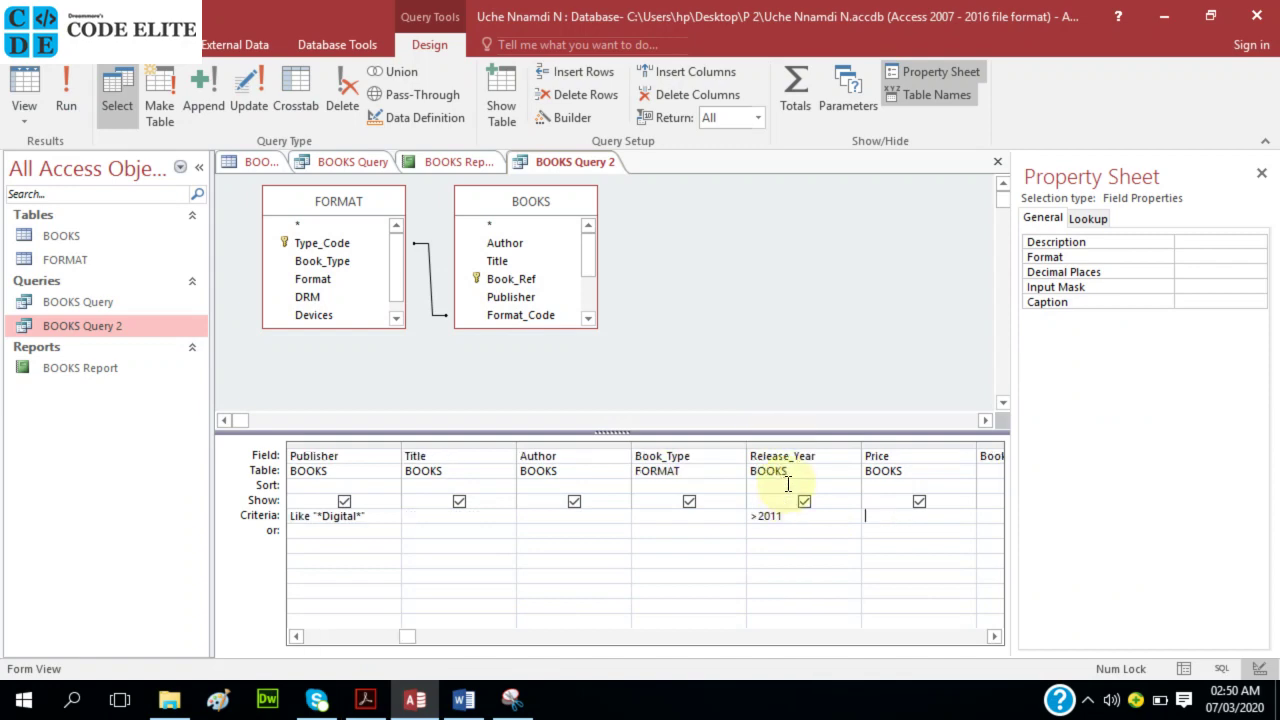
click(66, 88)
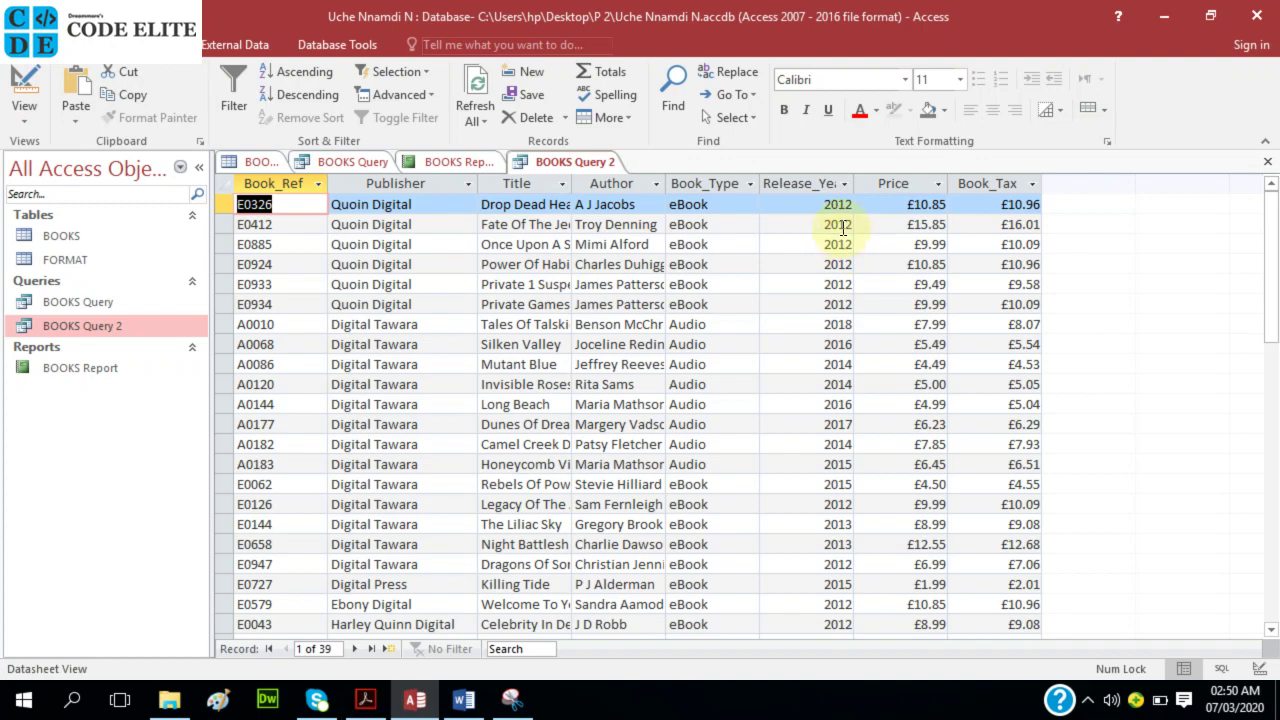
click(365, 700)
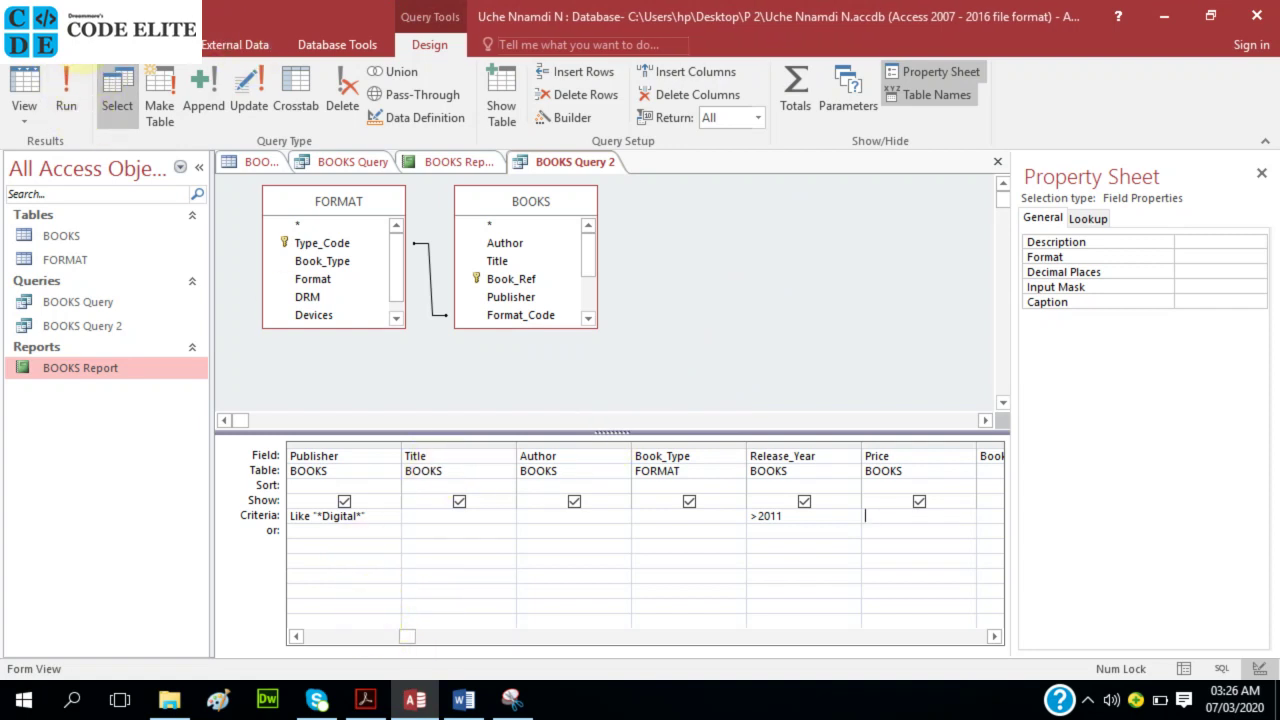
- Start a Report Wizard report on BOOKS Query 2 with all its fields, without grouping levels or sort order
click(162, 44)
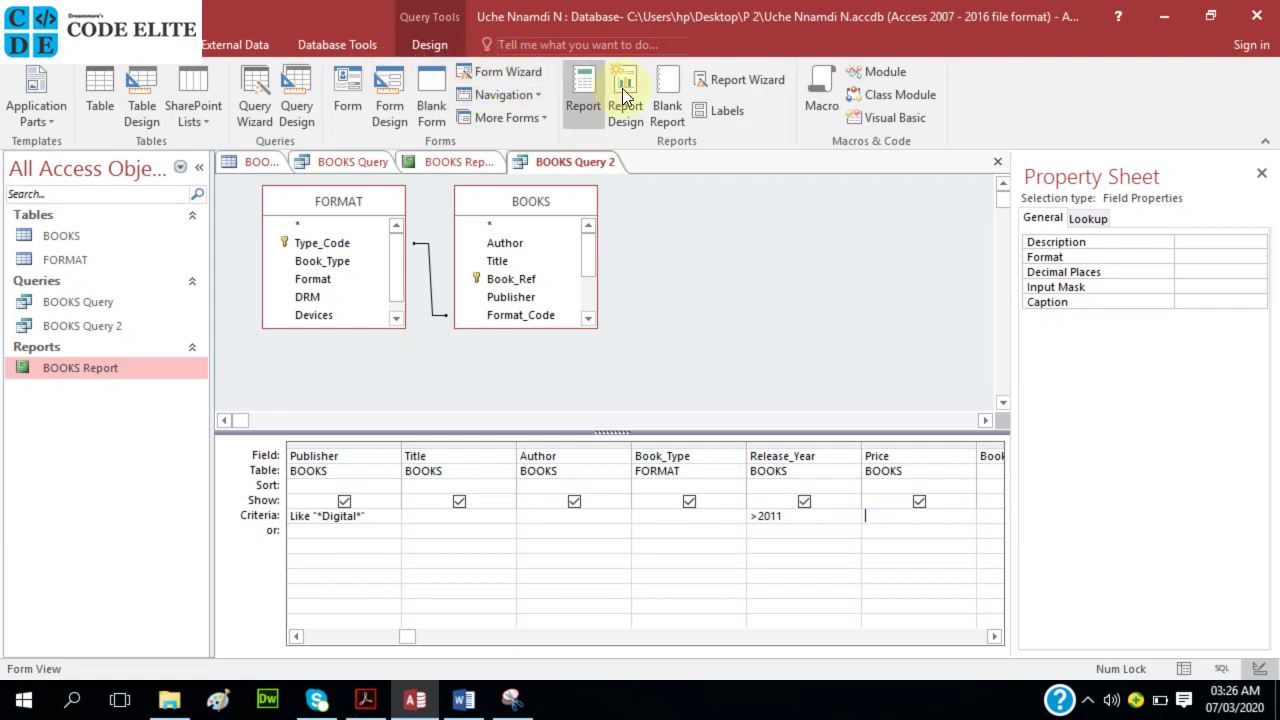
click(748, 82)
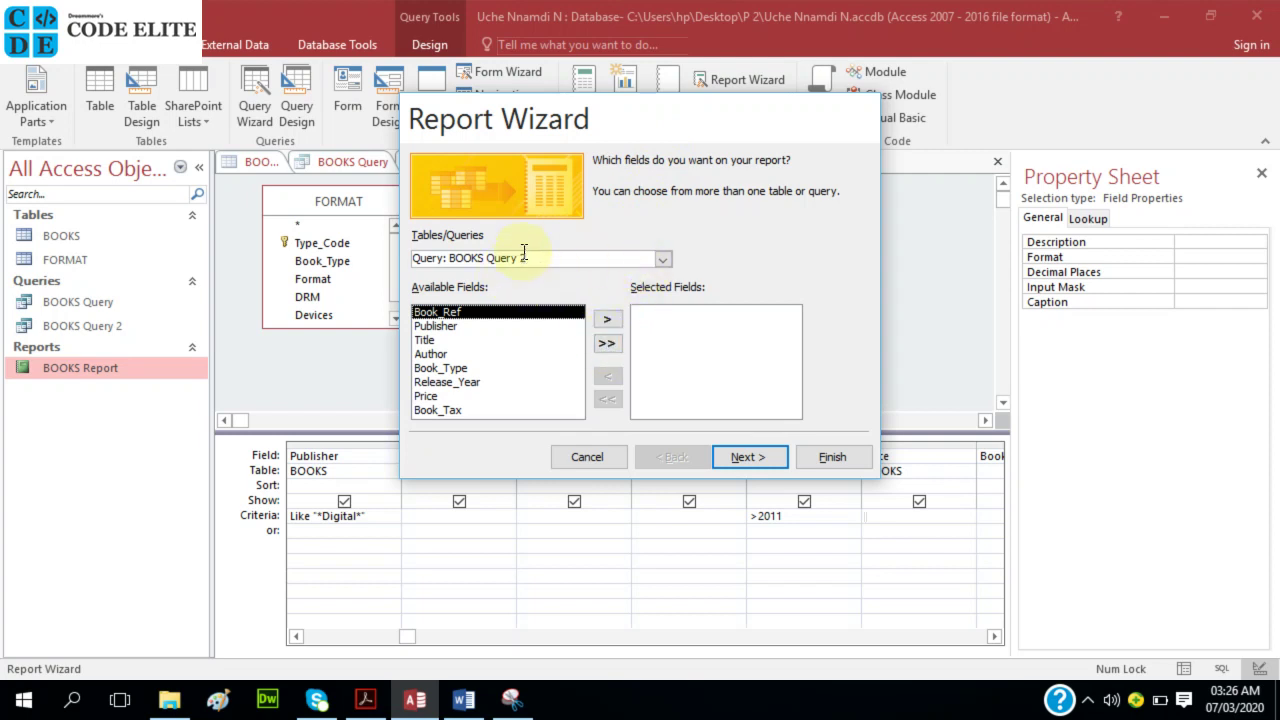
click(607, 342)
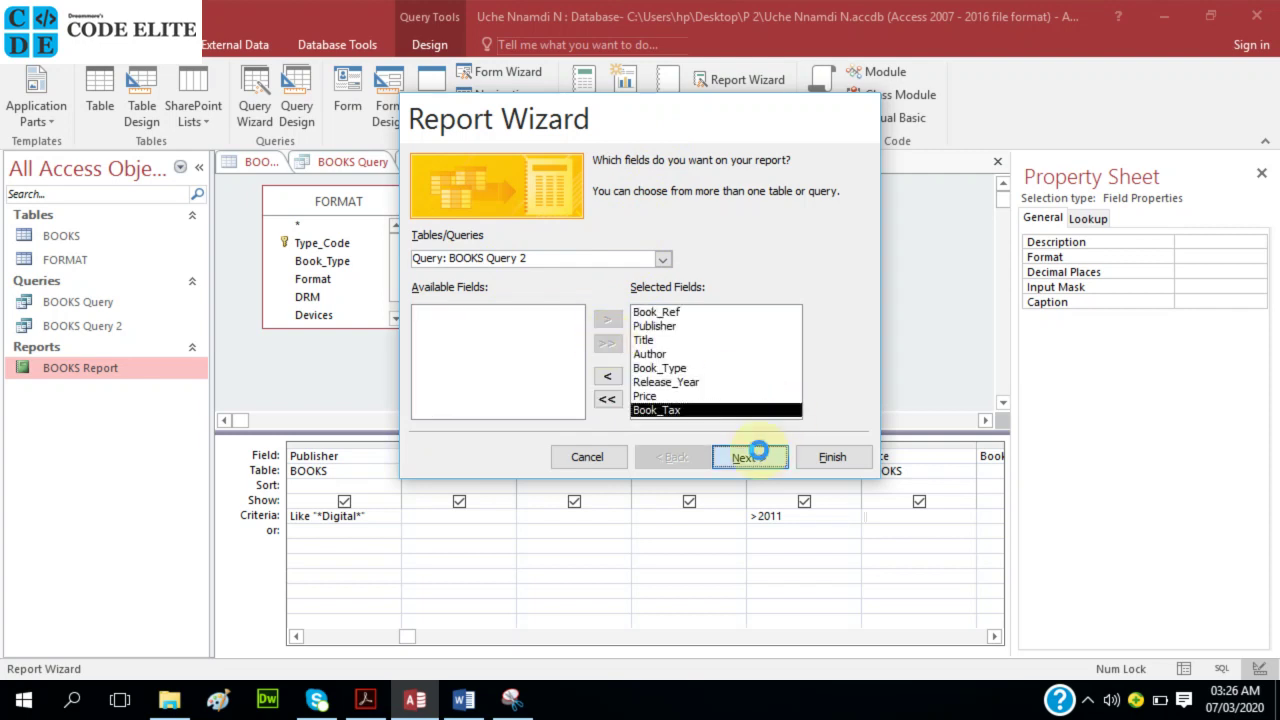
click(760, 452)
click(764, 456)
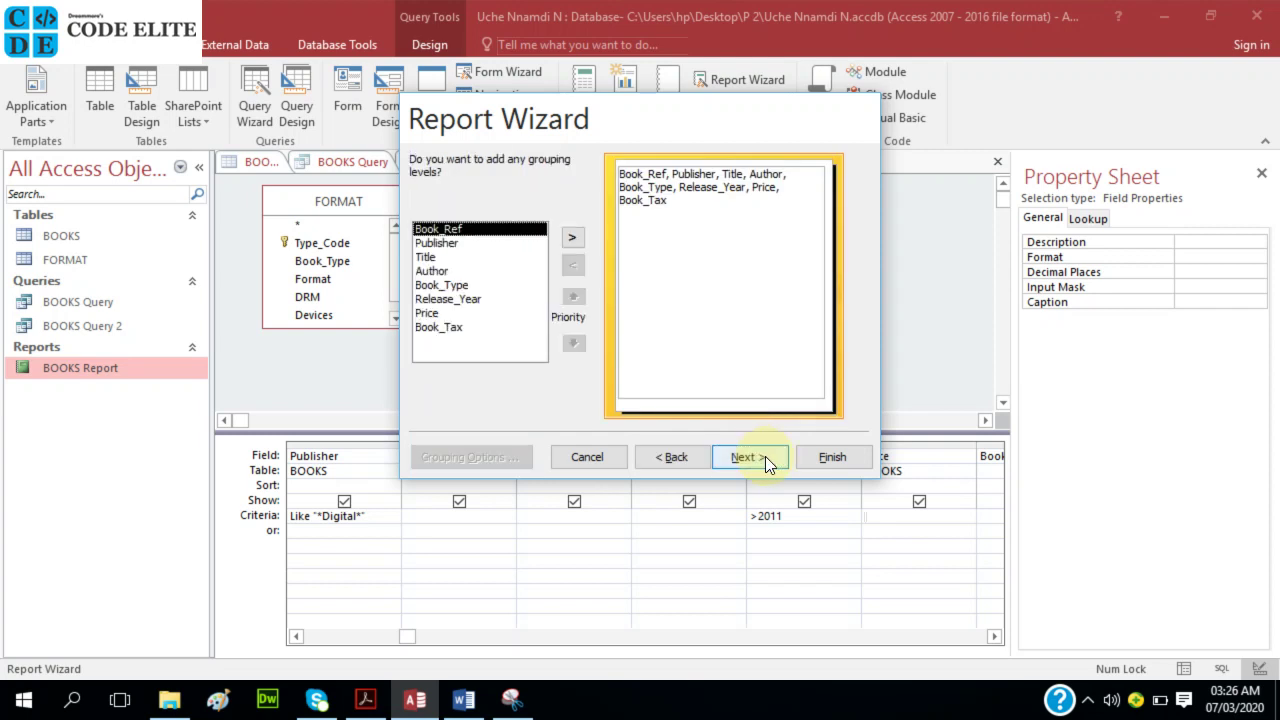
click(765, 456)
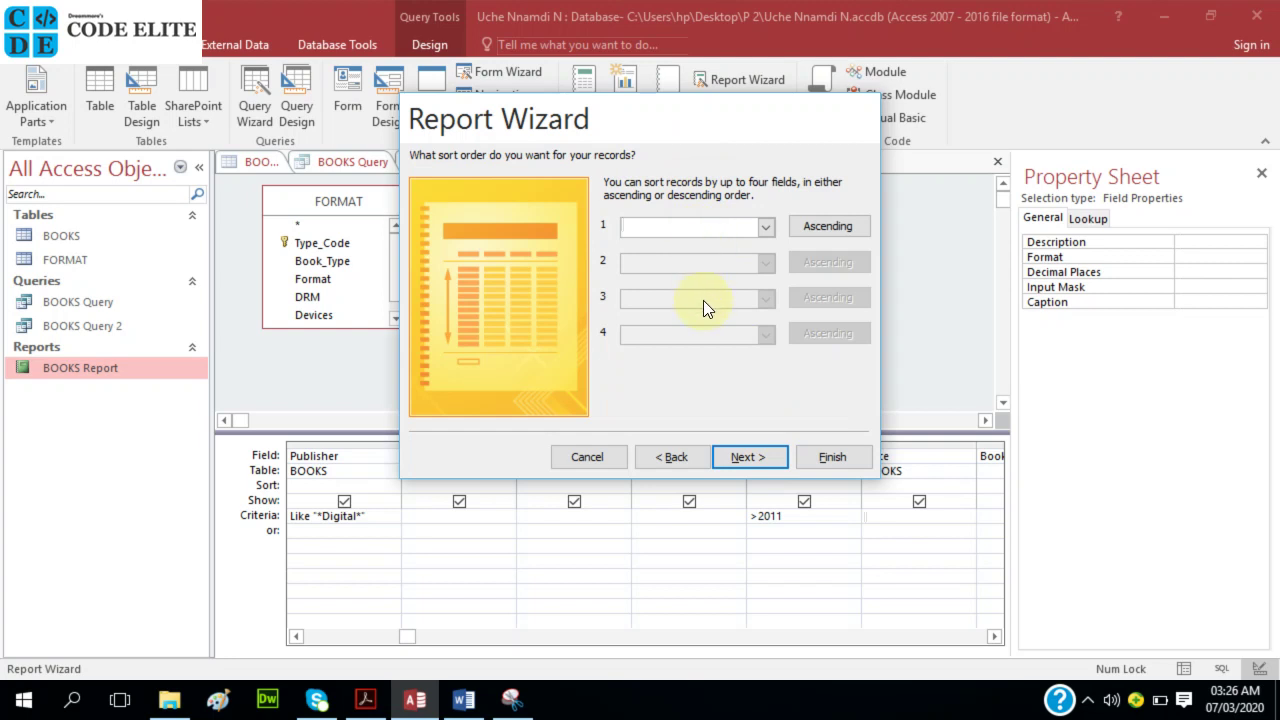
click(748, 457)
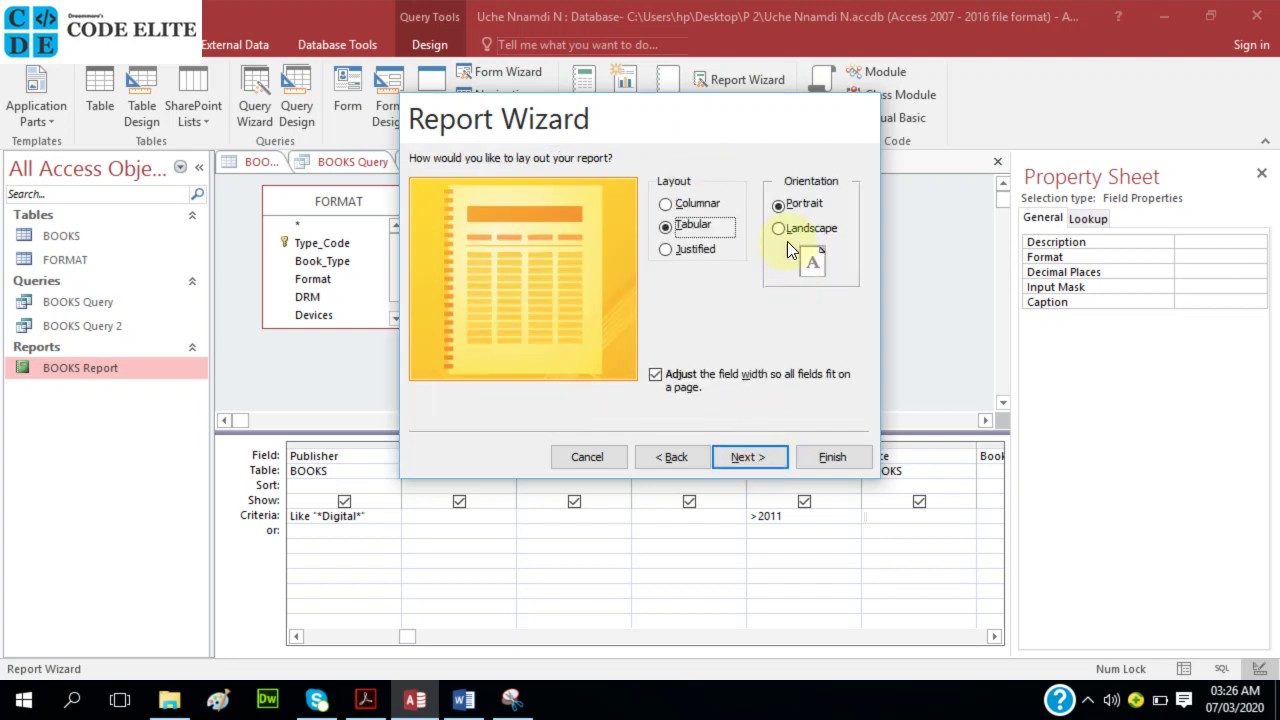
- Give the report a tabular landscape layout, title it BOOKS Report 2 and finish the wizard with a preview
click(785, 228)
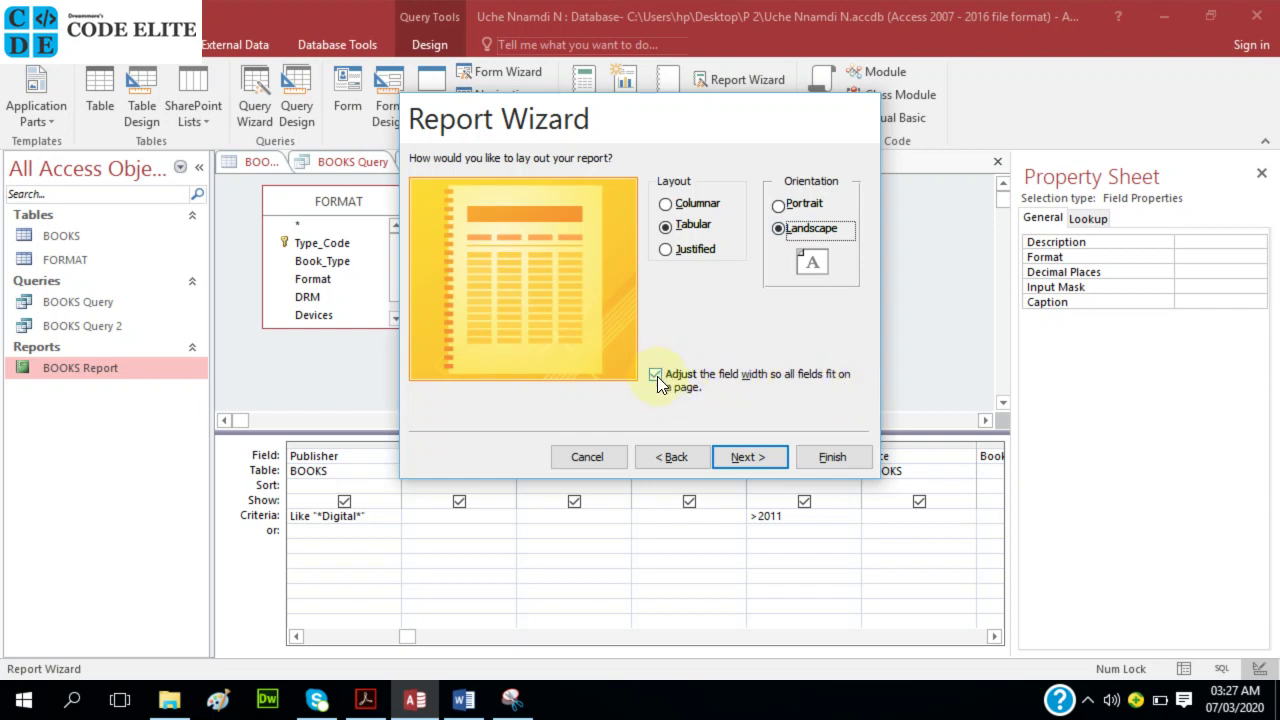
click(737, 457)
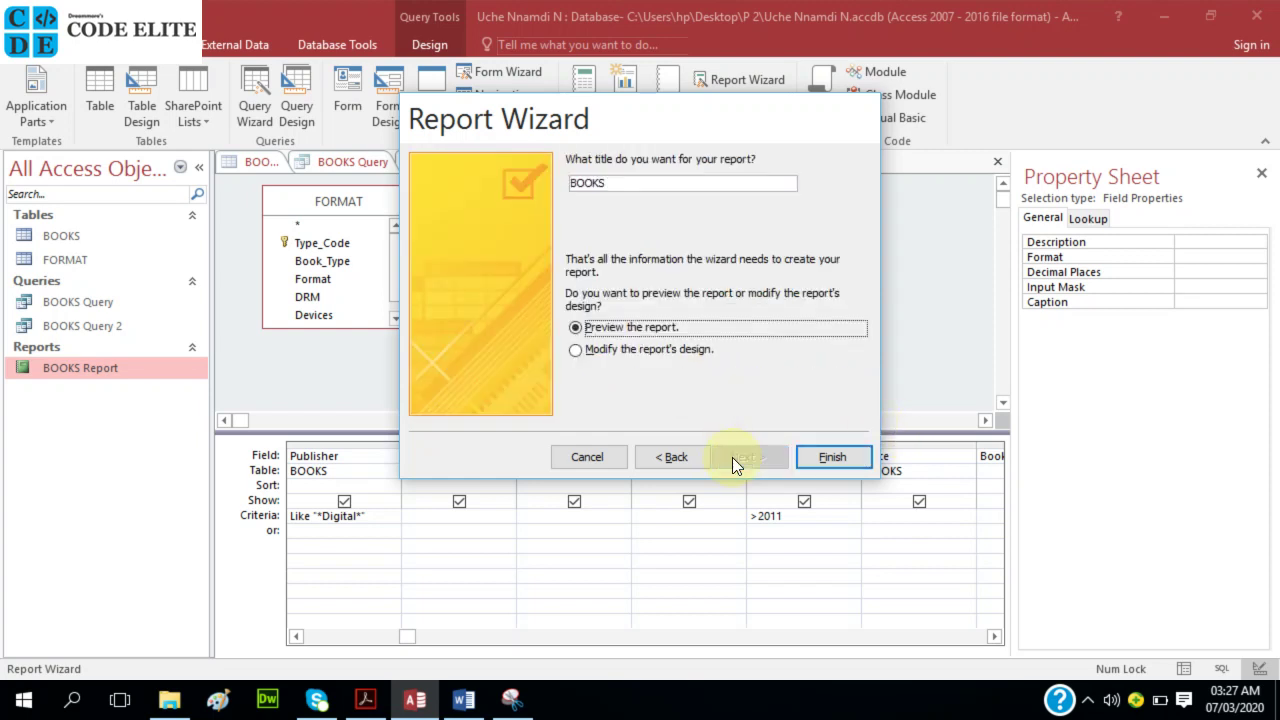
click(619, 186)
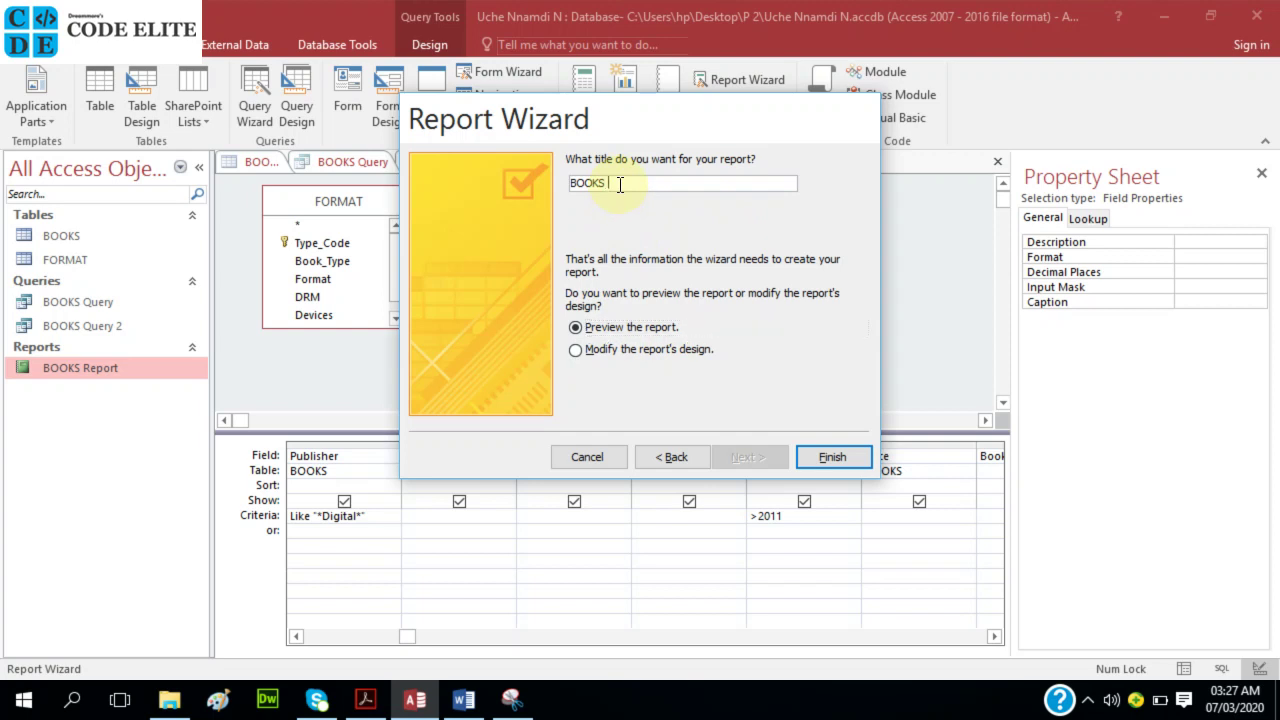
text(Report 2)
click(828, 457)
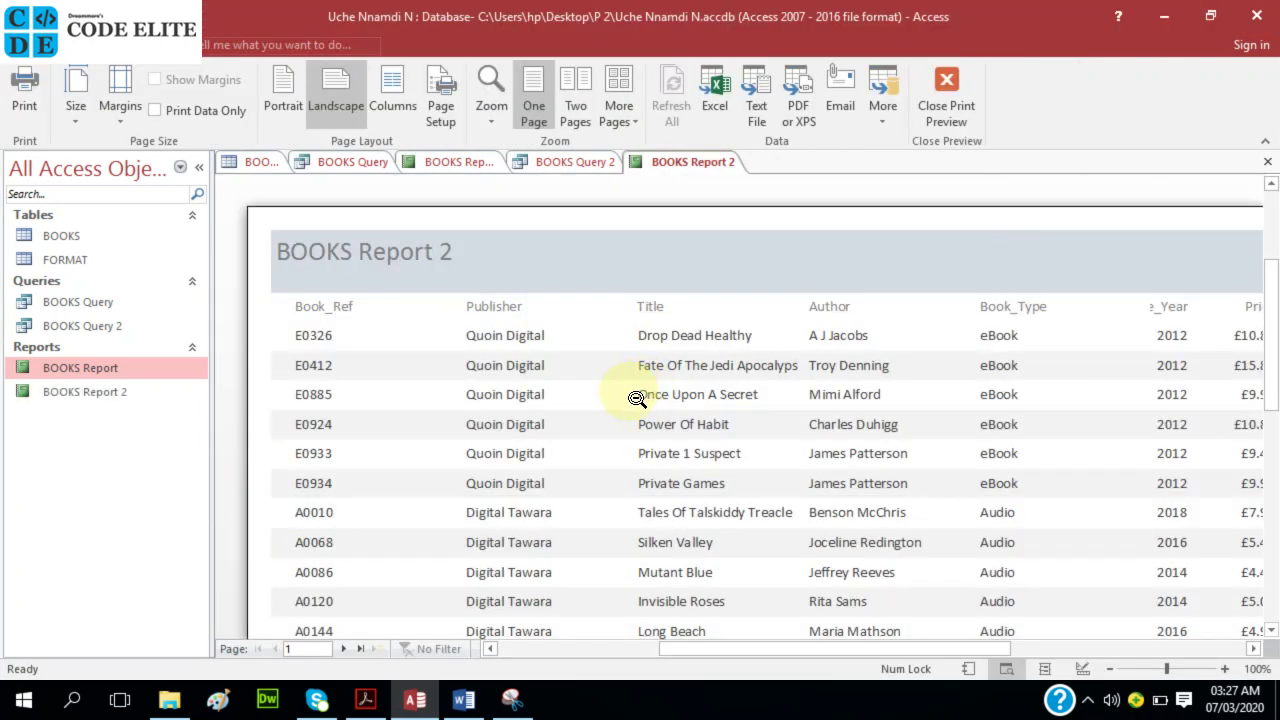
- Check the previewed report's rows and columns across the full page width, and switch the report to Layout View
scroll(622, 409, down, 3)
scroll(622, 409, down, 3)
scroll(620, 405, up, 6)
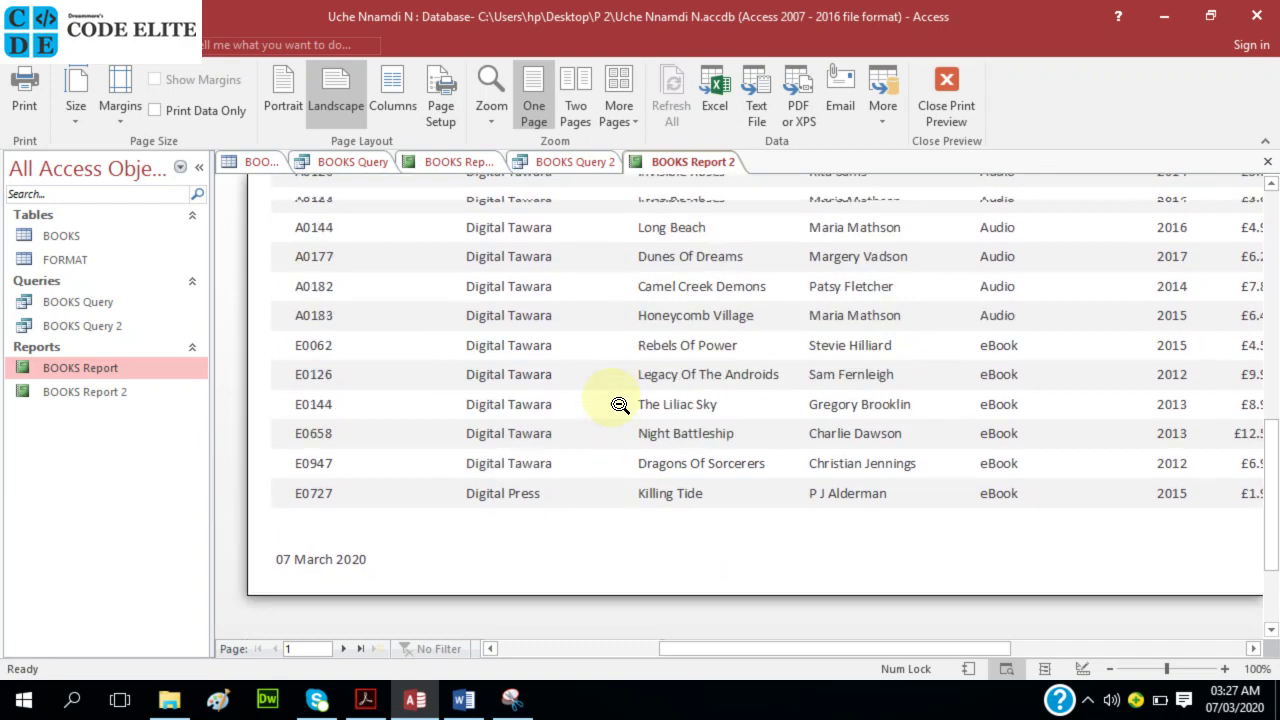
scroll(617, 396, up, 1)
scroll(612, 405, down, 1)
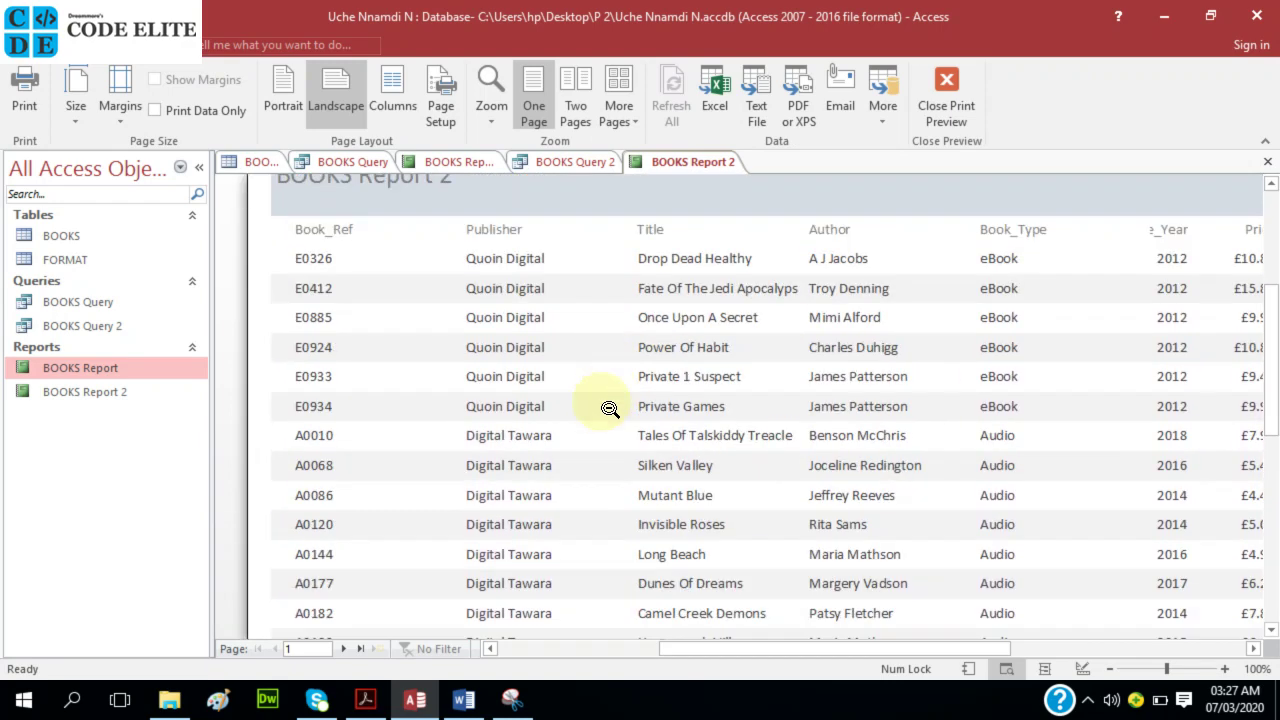
drag(733, 645, 850, 637)
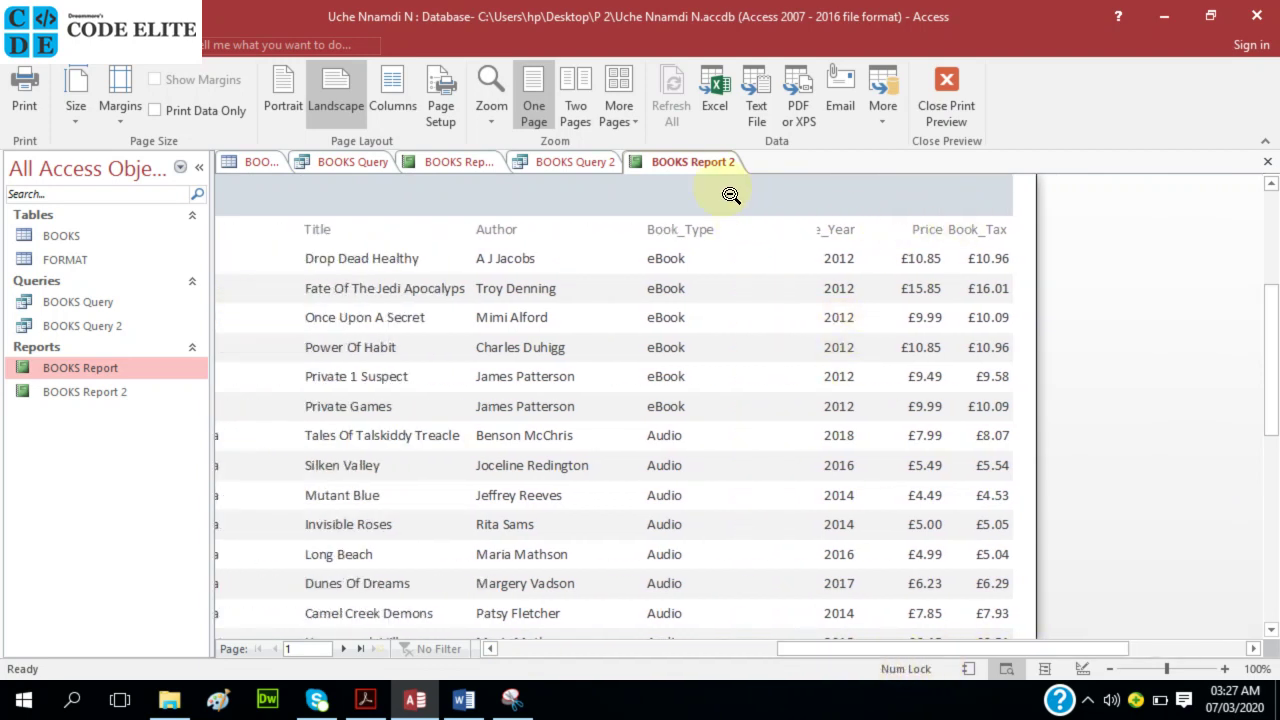
right_click(690, 158)
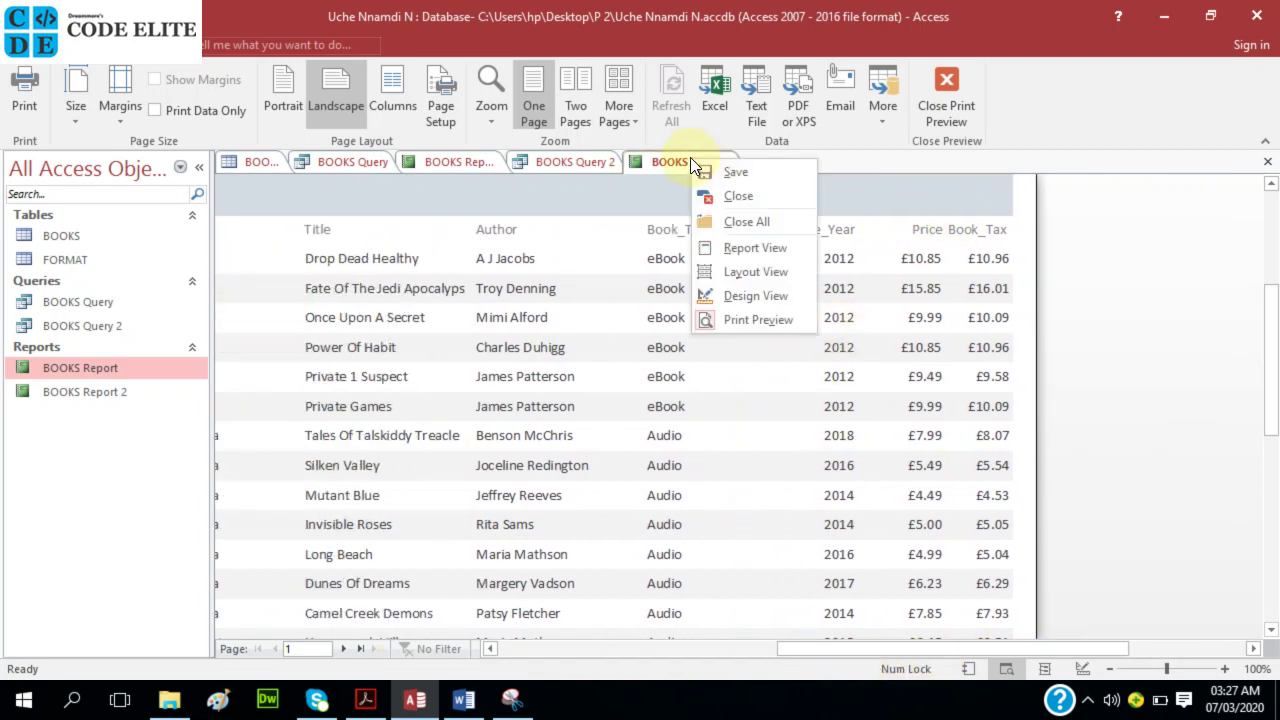
click(740, 267)
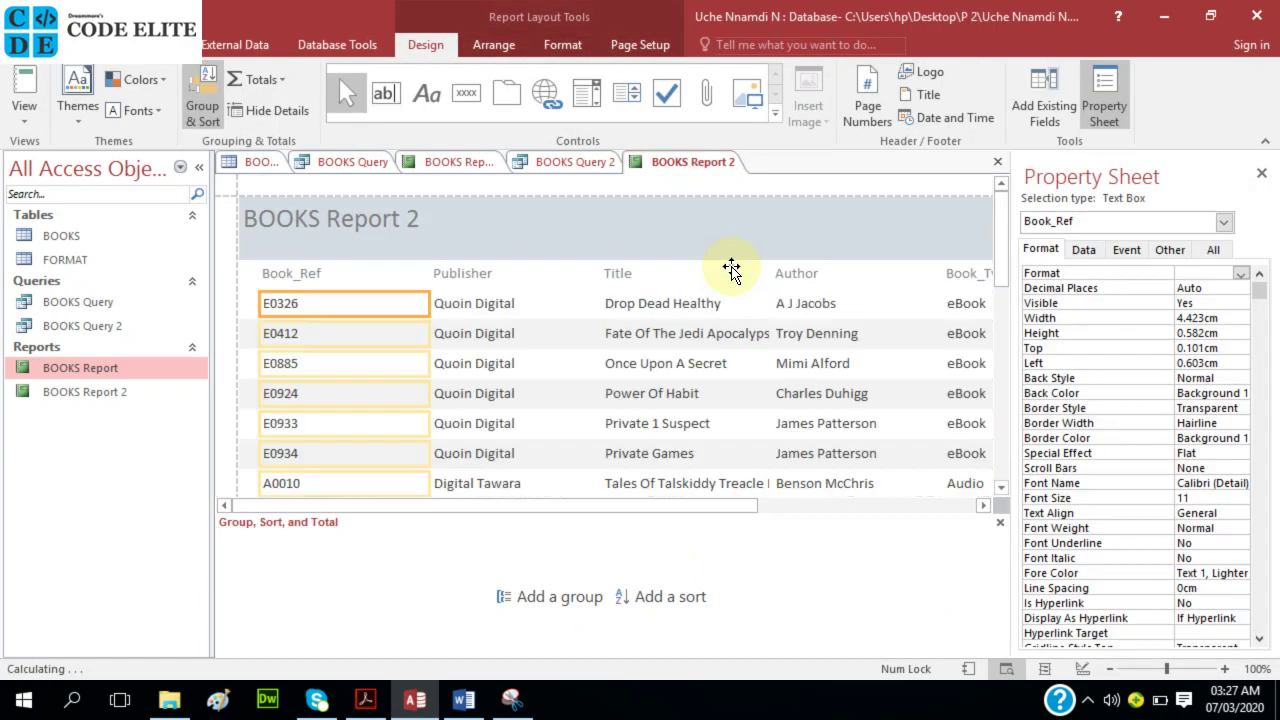
- Narrow the Book_Ref column, heading and values together, to about 1.8 cm and check that its values fit
click(318, 275)
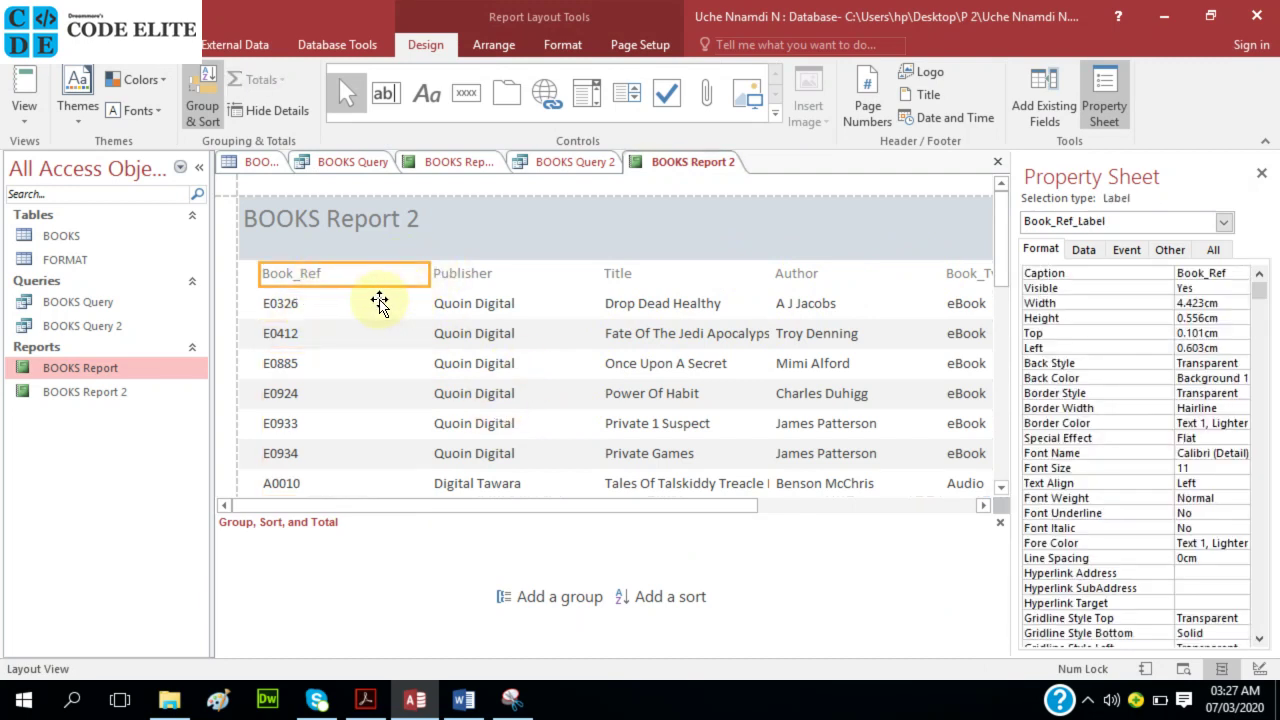
shift+click(373, 303)
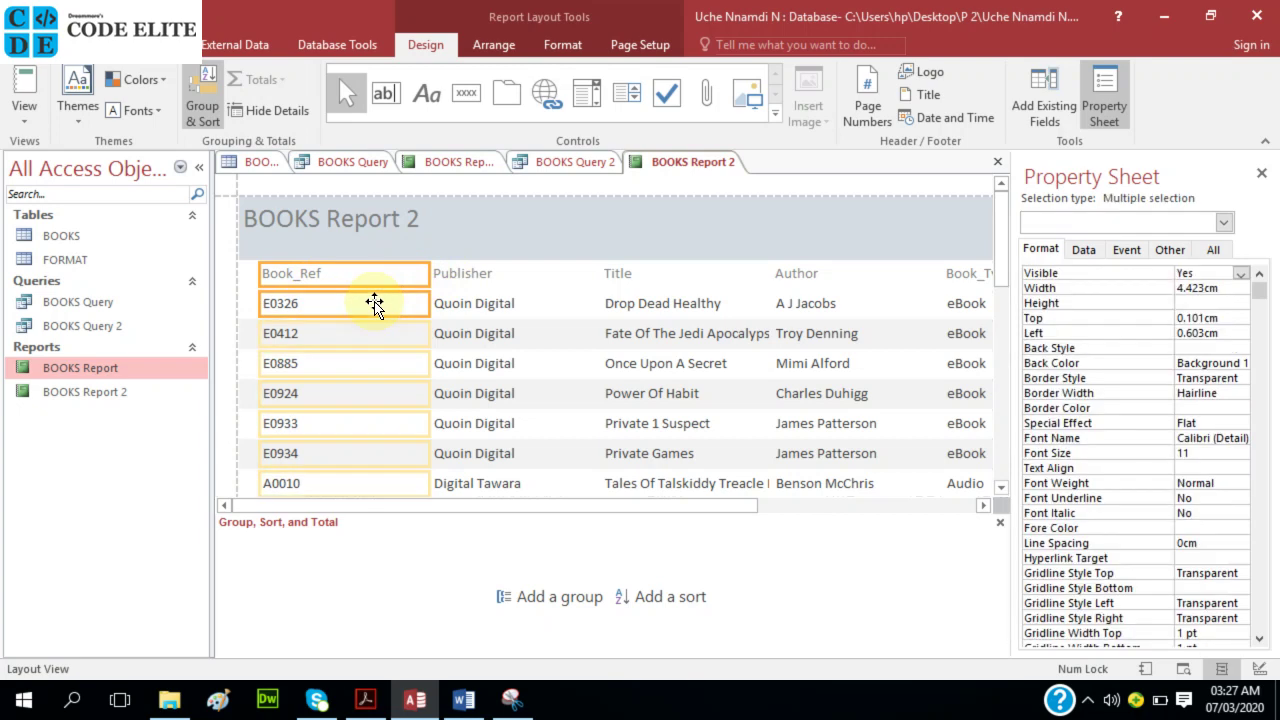
drag(426, 302, 331, 297)
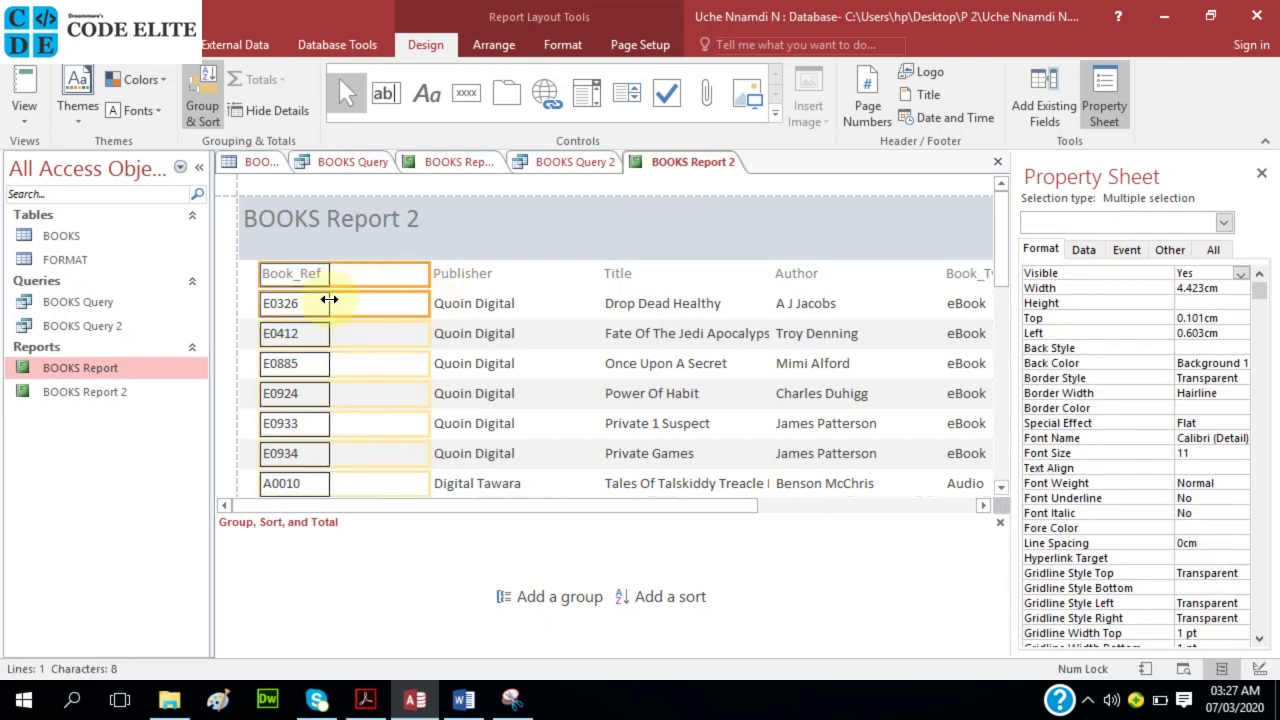
scroll(309, 330, down, 15)
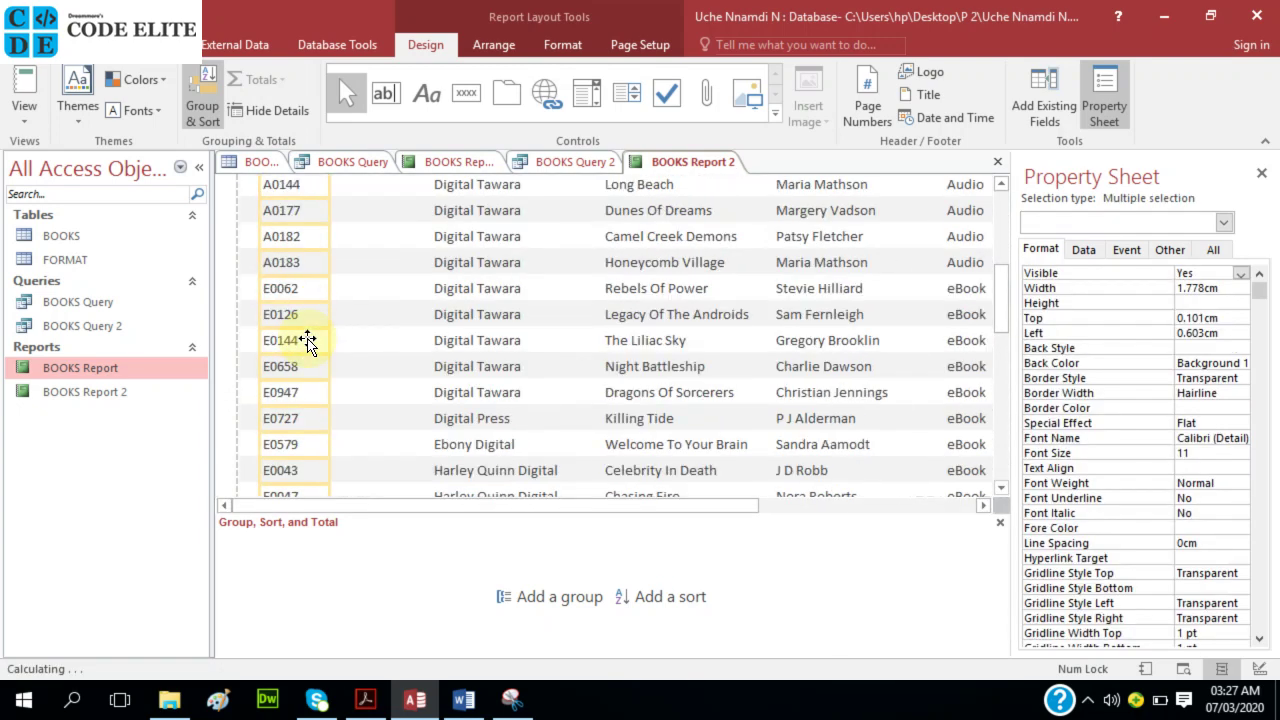
scroll(304, 316, up, 15)
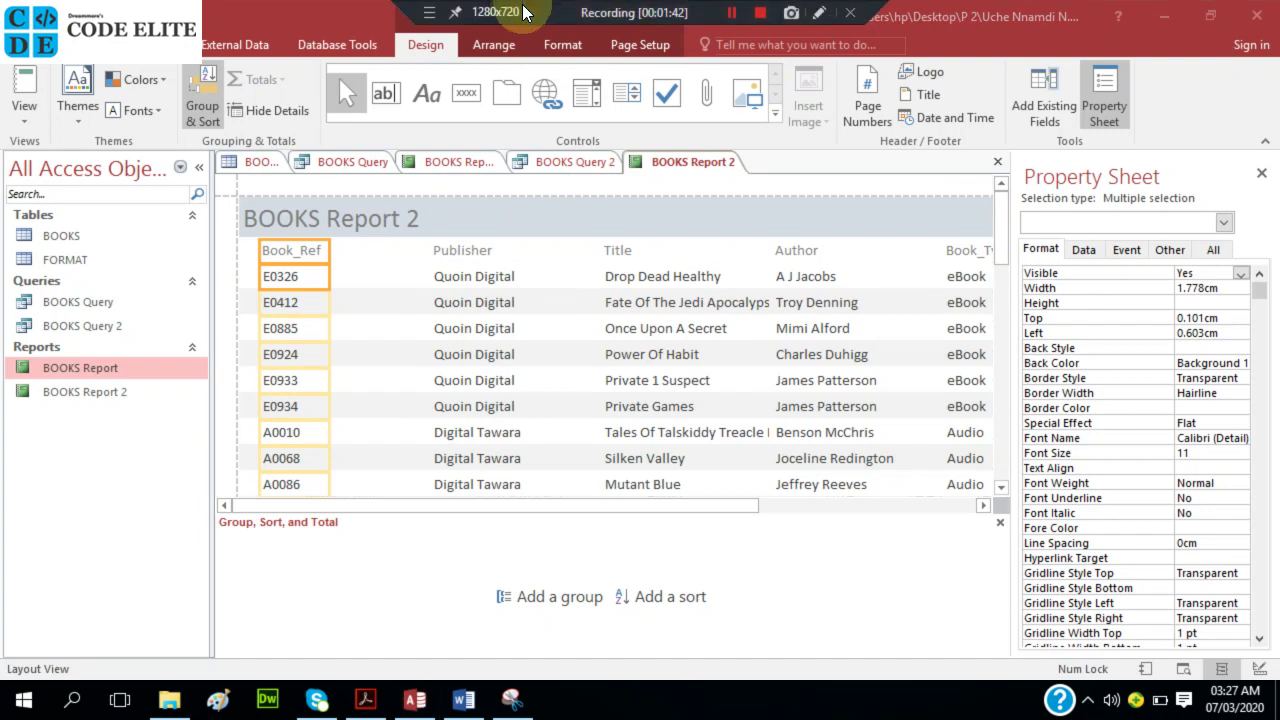
- Extend the Publisher column back to the Book_Ref column and fit its width to the longest publisher names, about 4 cm
click(447, 256)
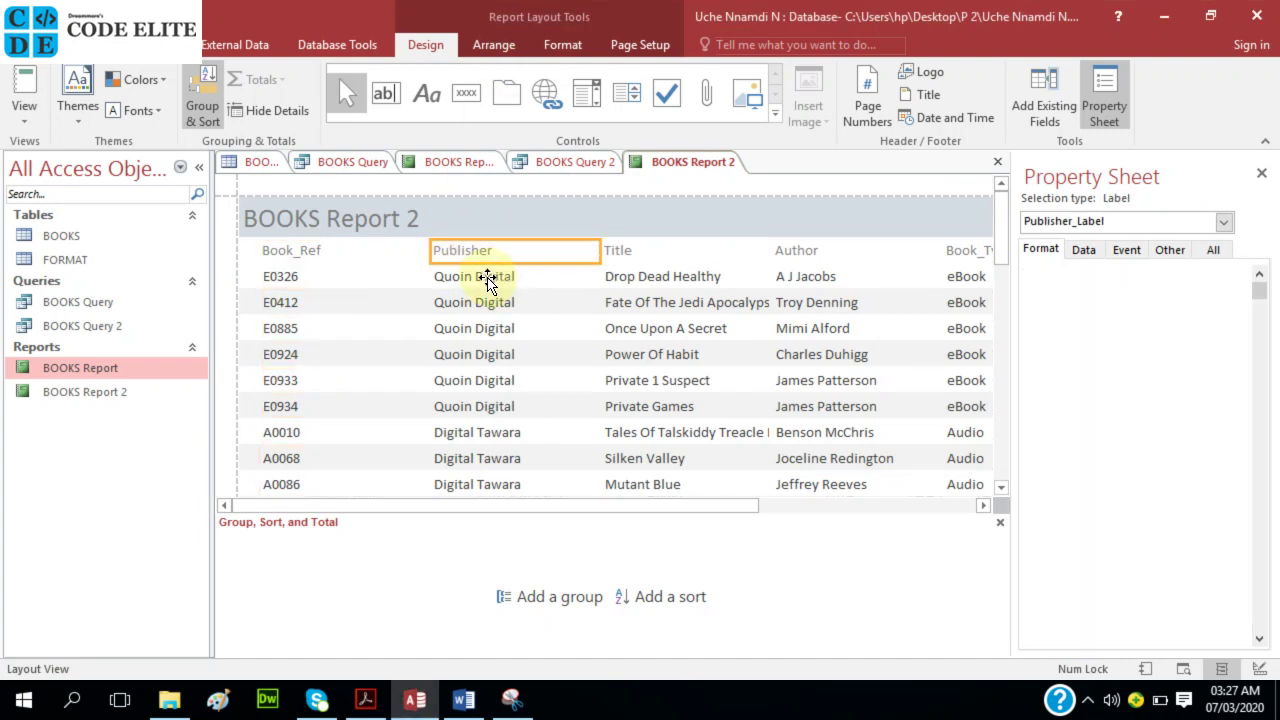
shift+click(486, 277)
drag(426, 250, 326, 251)
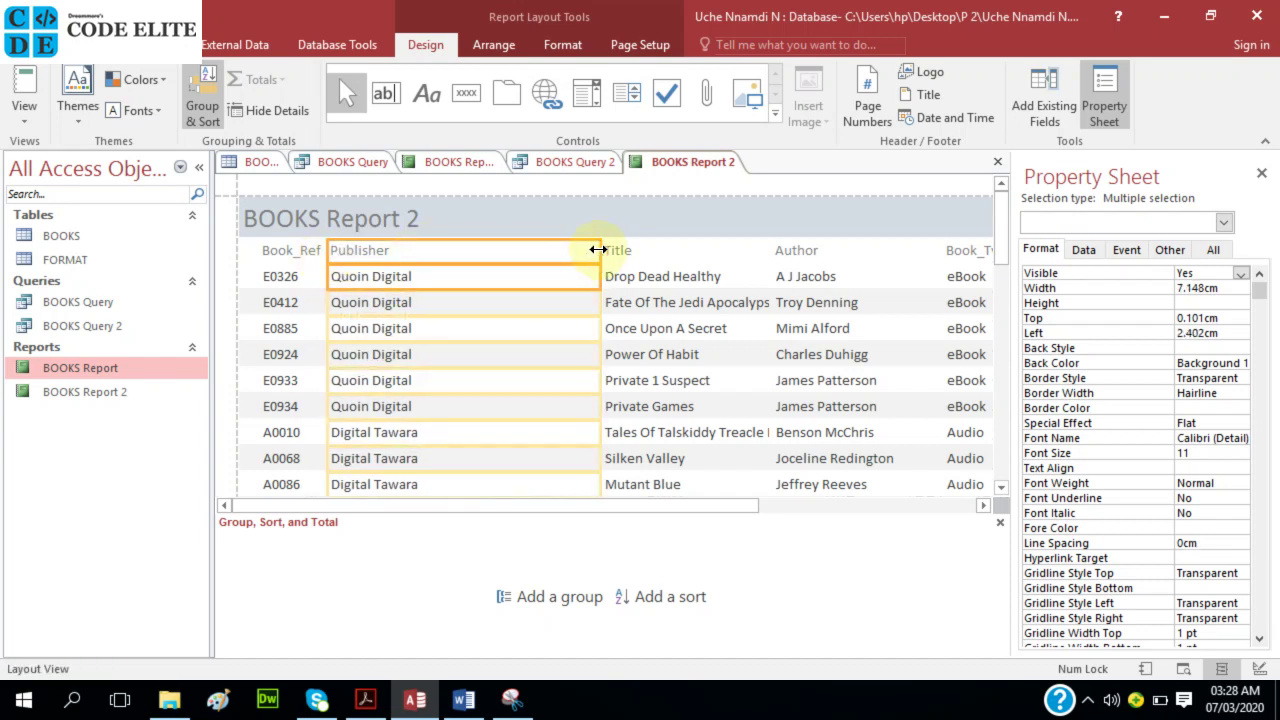
drag(598, 250, 458, 250)
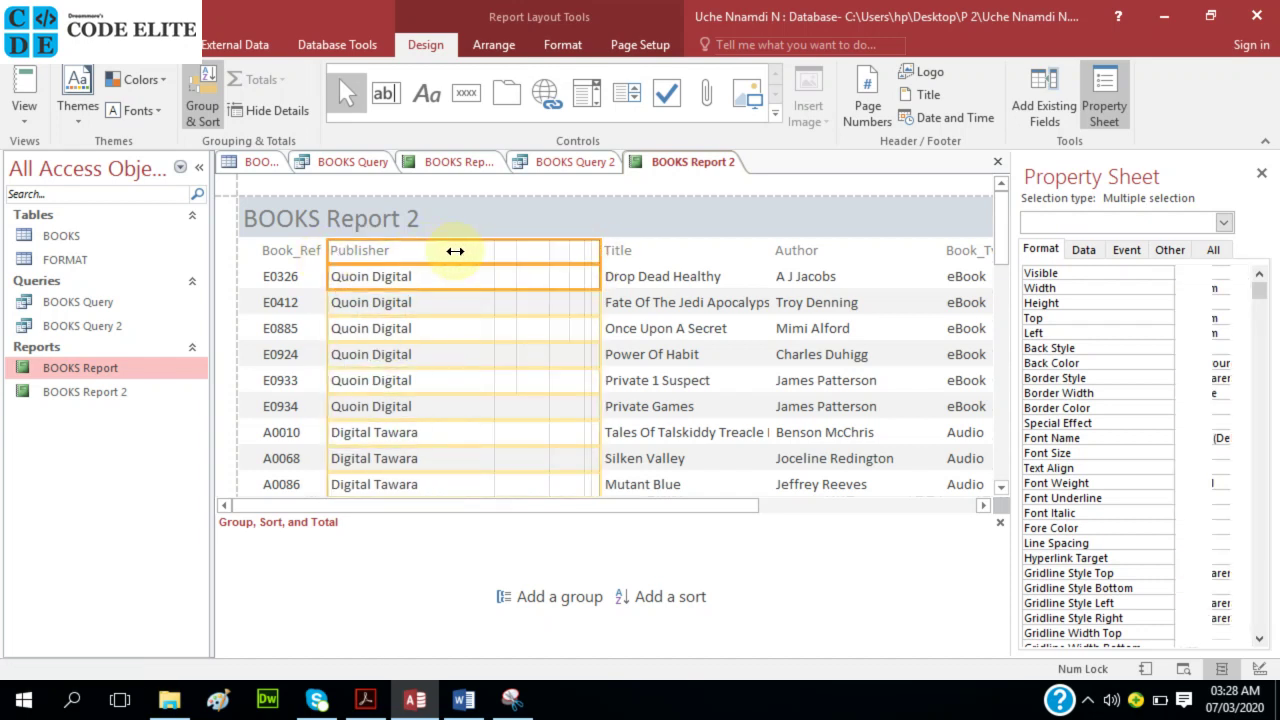
scroll(466, 386, down, 3)
scroll(465, 384, down, 5)
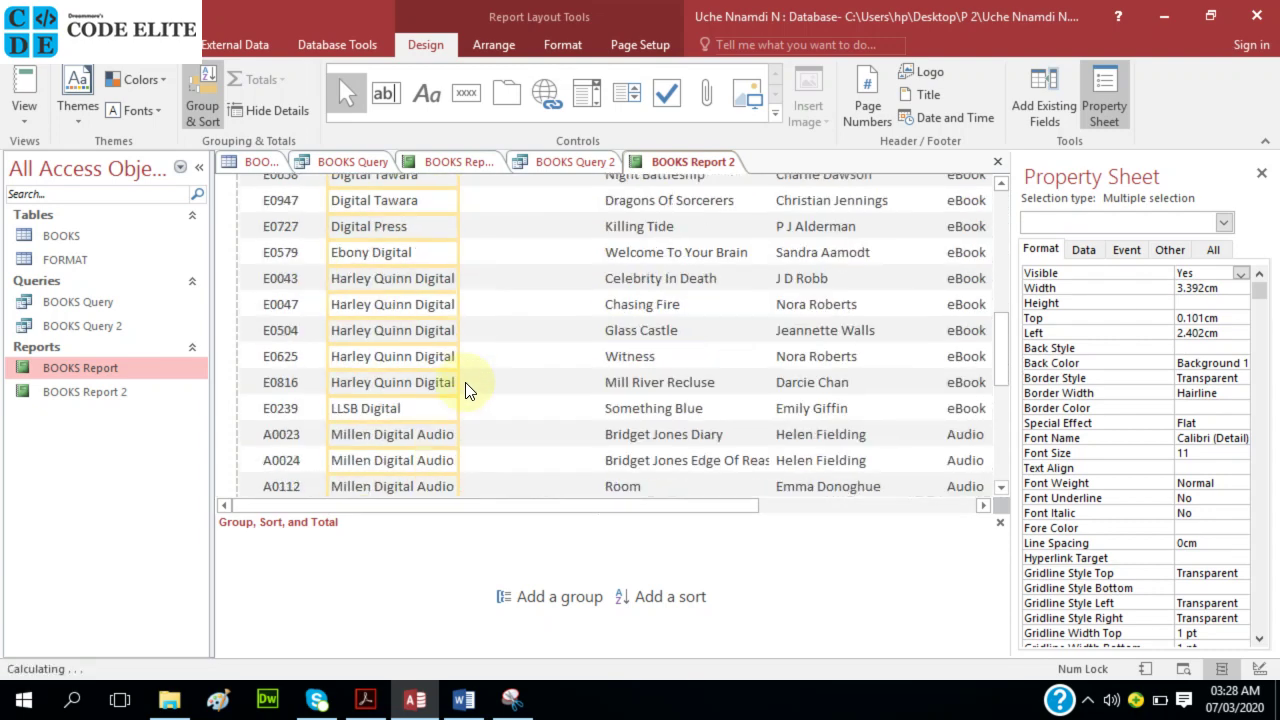
drag(460, 307, 475, 306)
scroll(479, 322, down, 3)
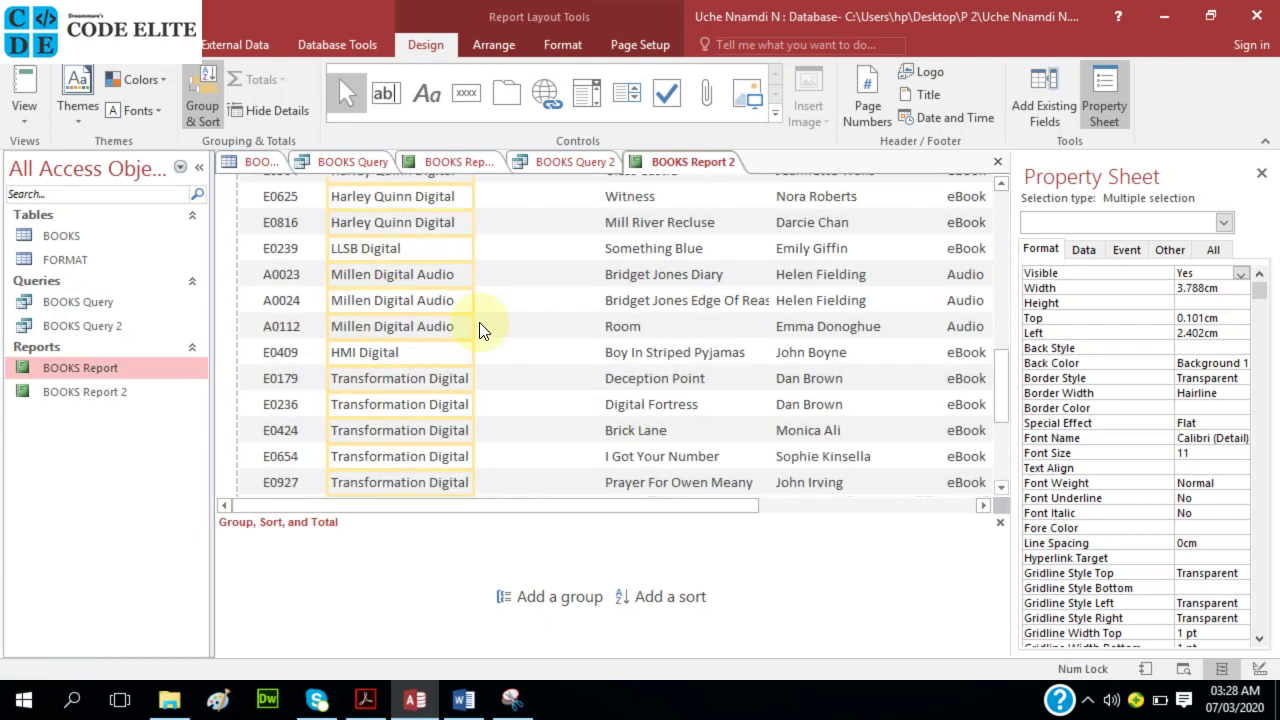
drag(474, 348, 481, 348)
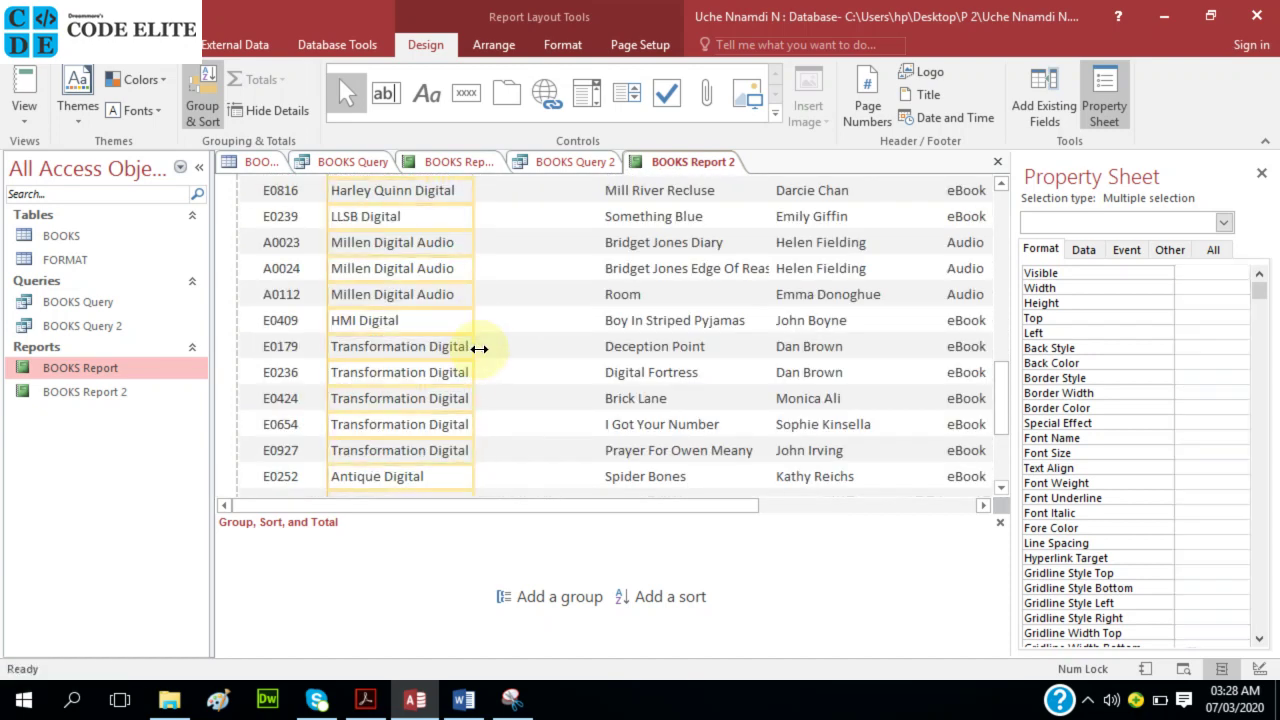
scroll(480, 352, down, 3)
scroll(500, 335, up, 15)
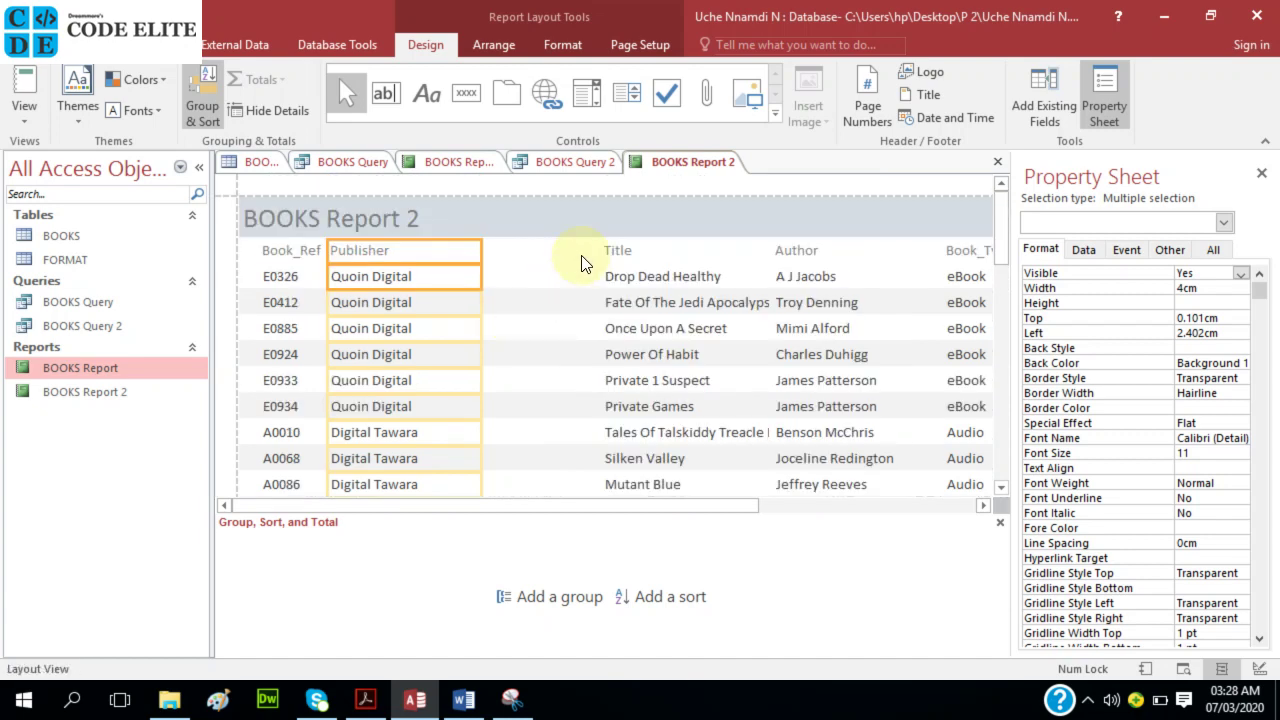
- Extend the Title column back towards the Publisher column and reduce its width to about 5.6 cm, enough for the longest titles
click(604, 249)
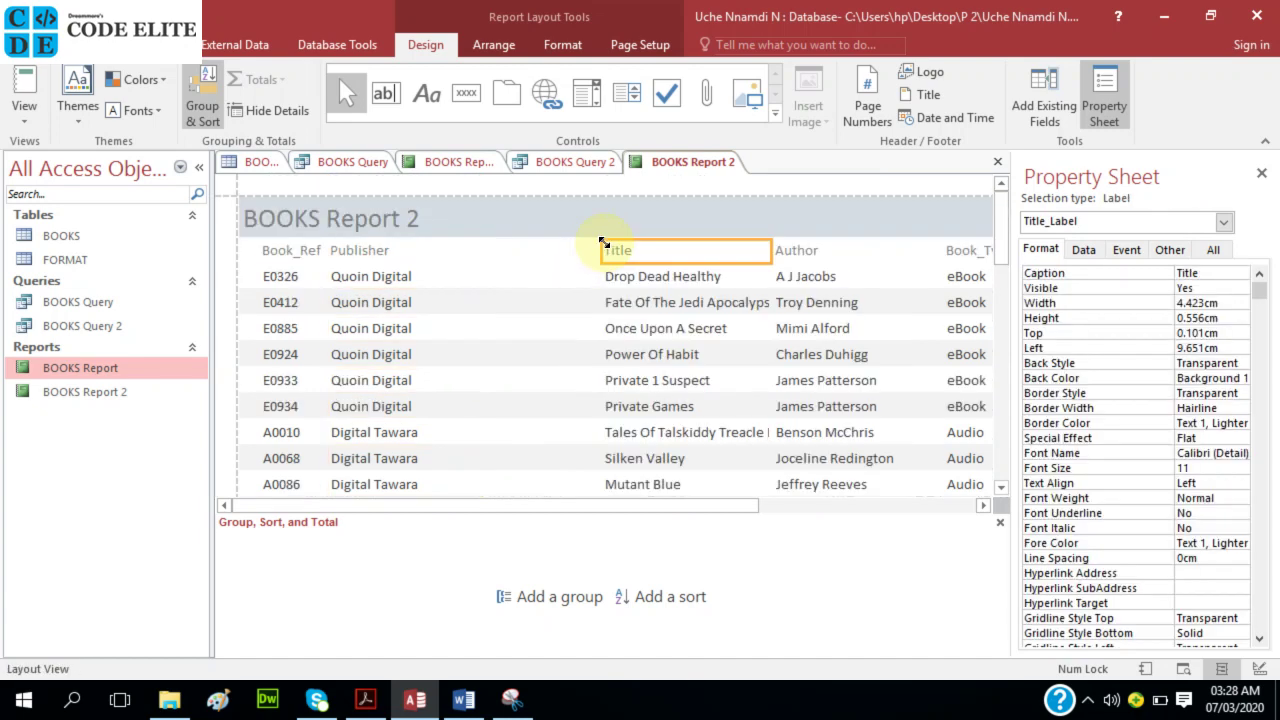
ctrl+click(645, 283)
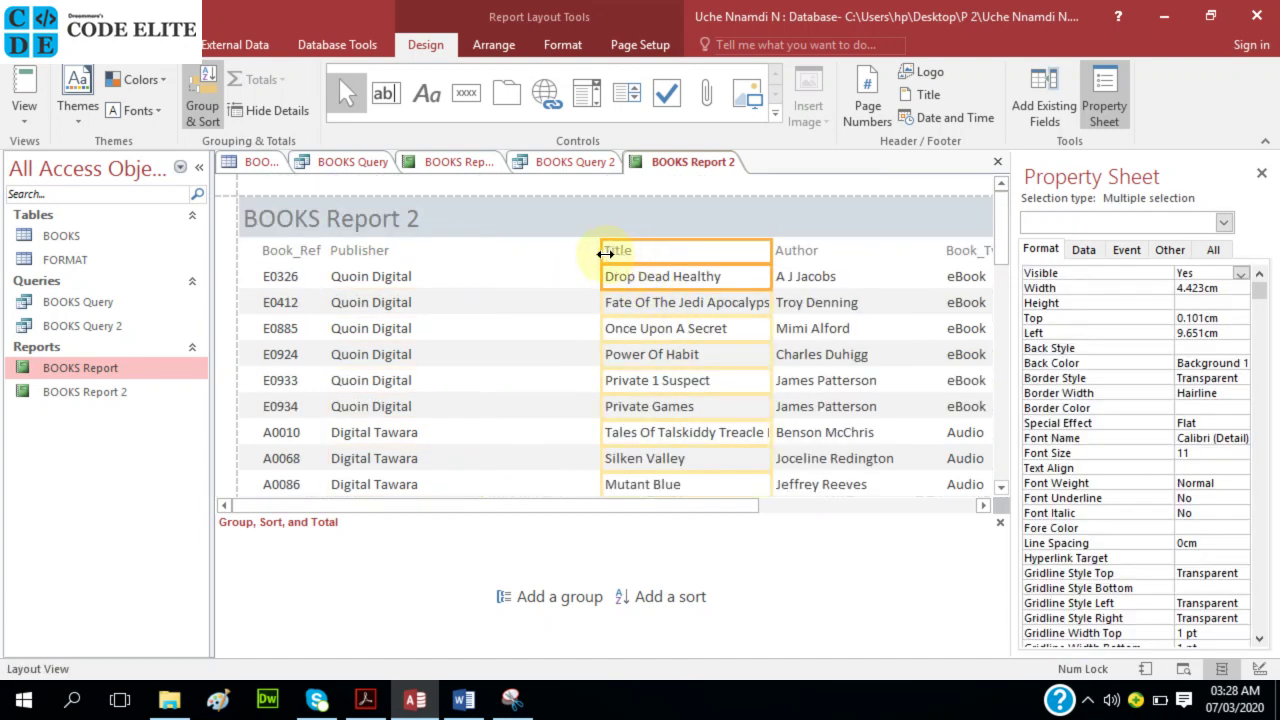
drag(604, 254, 445, 254)
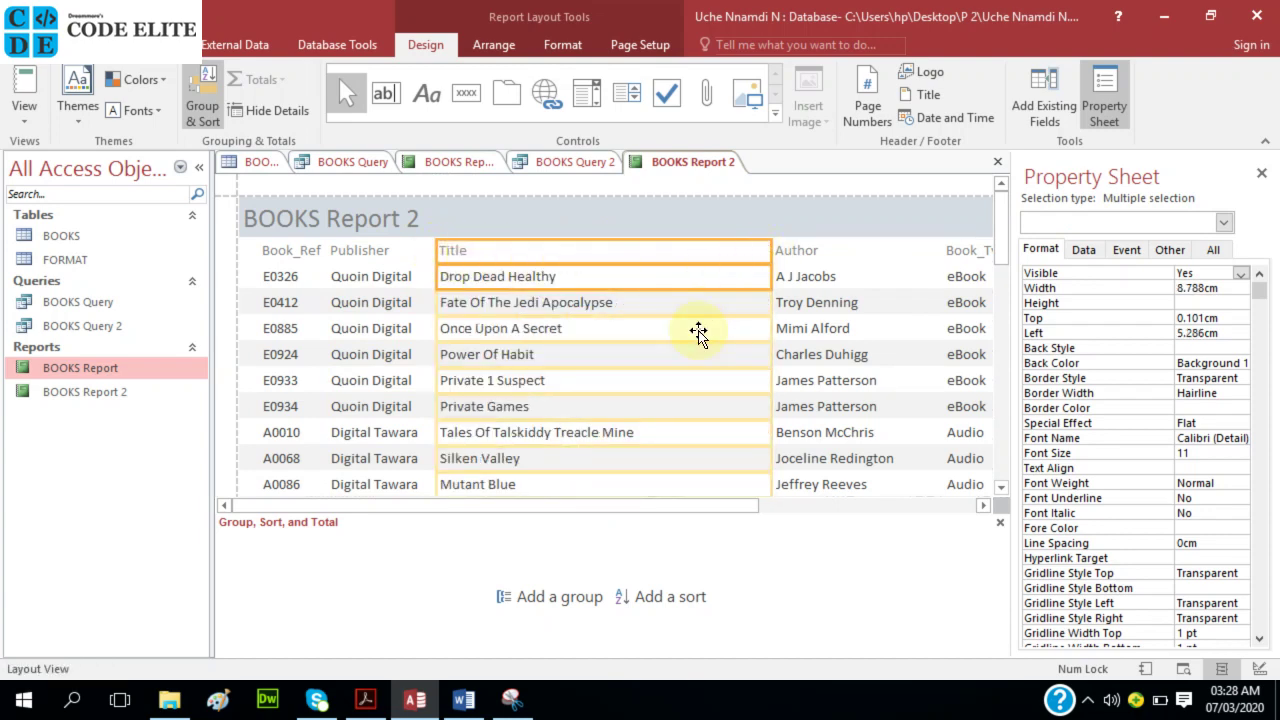
scroll(697, 333, down, 1)
scroll(697, 333, down, 10)
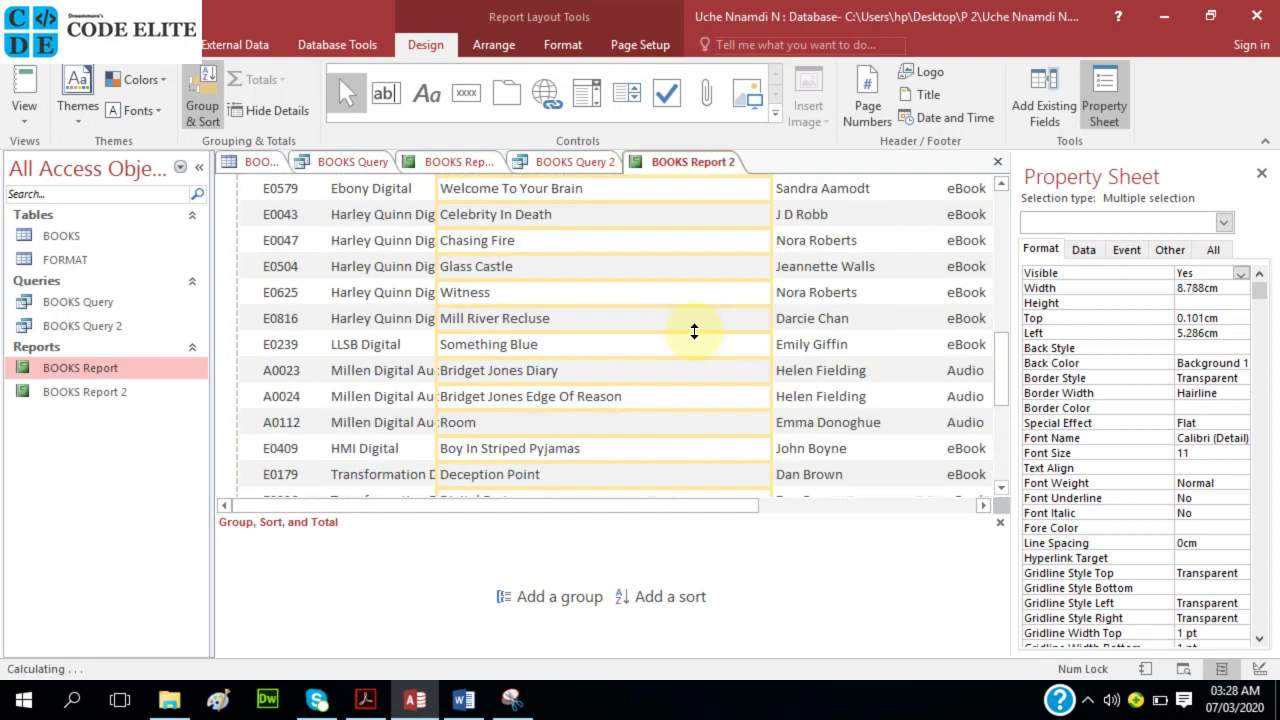
scroll(694, 331, down, 3)
scroll(691, 335, up, 8)
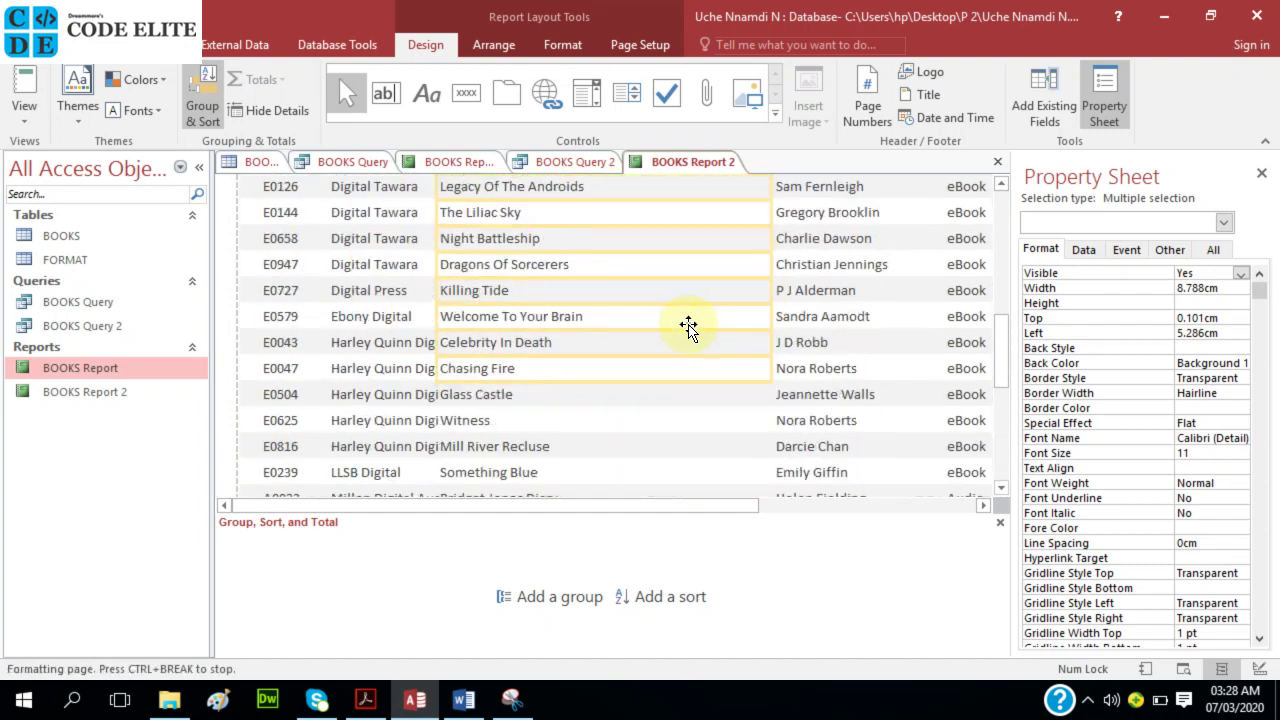
scroll(688, 324, up, 3)
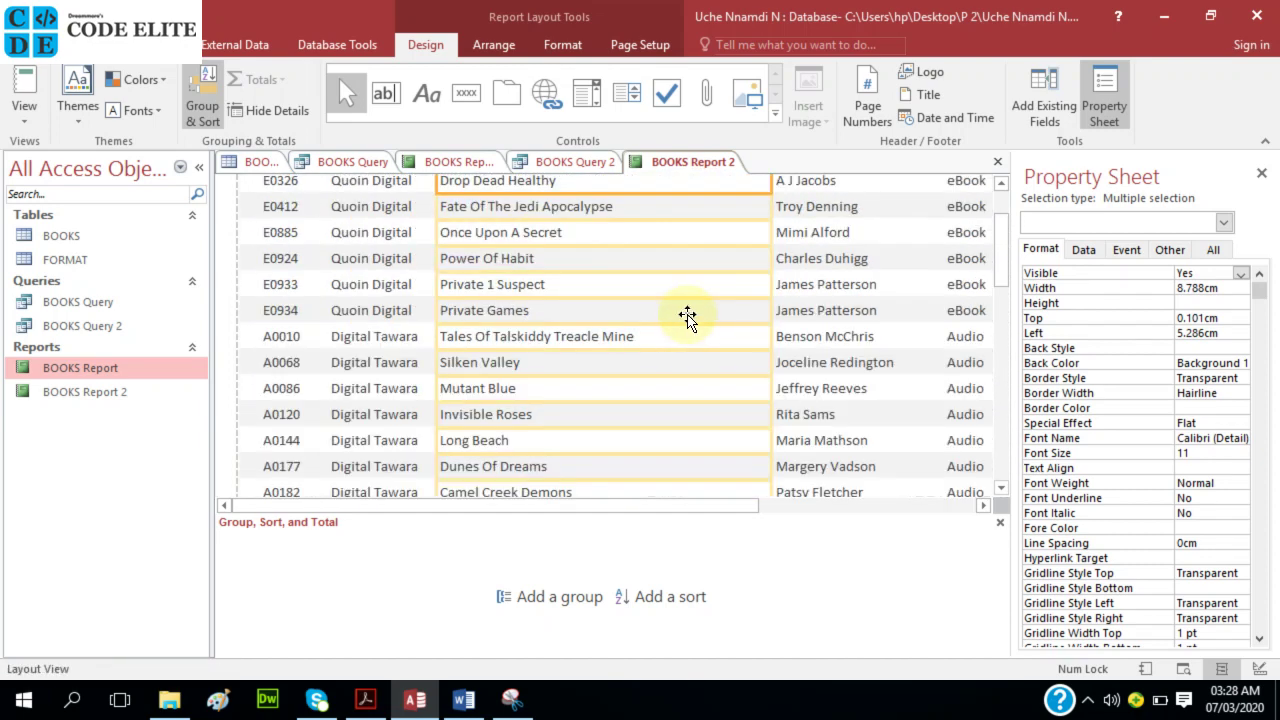
drag(772, 312, 655, 316)
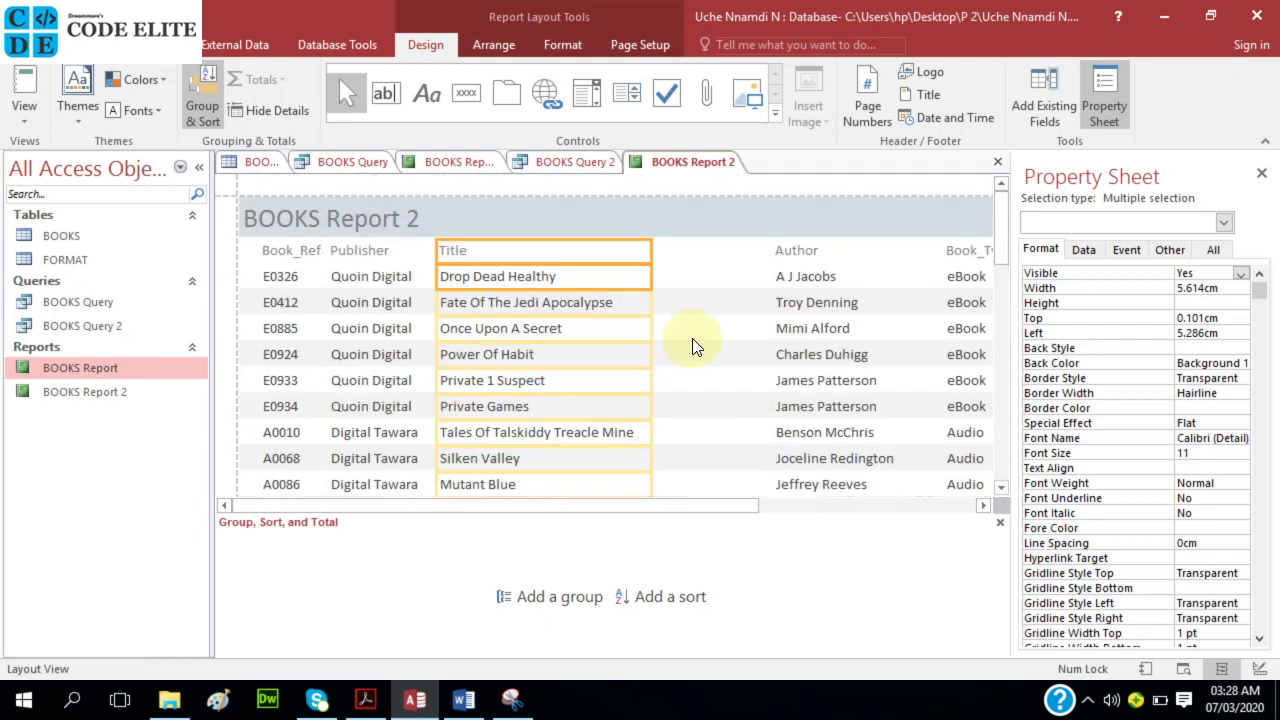
- Move the Author heading and values close to the Title column, undoing the extra shift that overlaps the titles
click(770, 254)
click(777, 257)
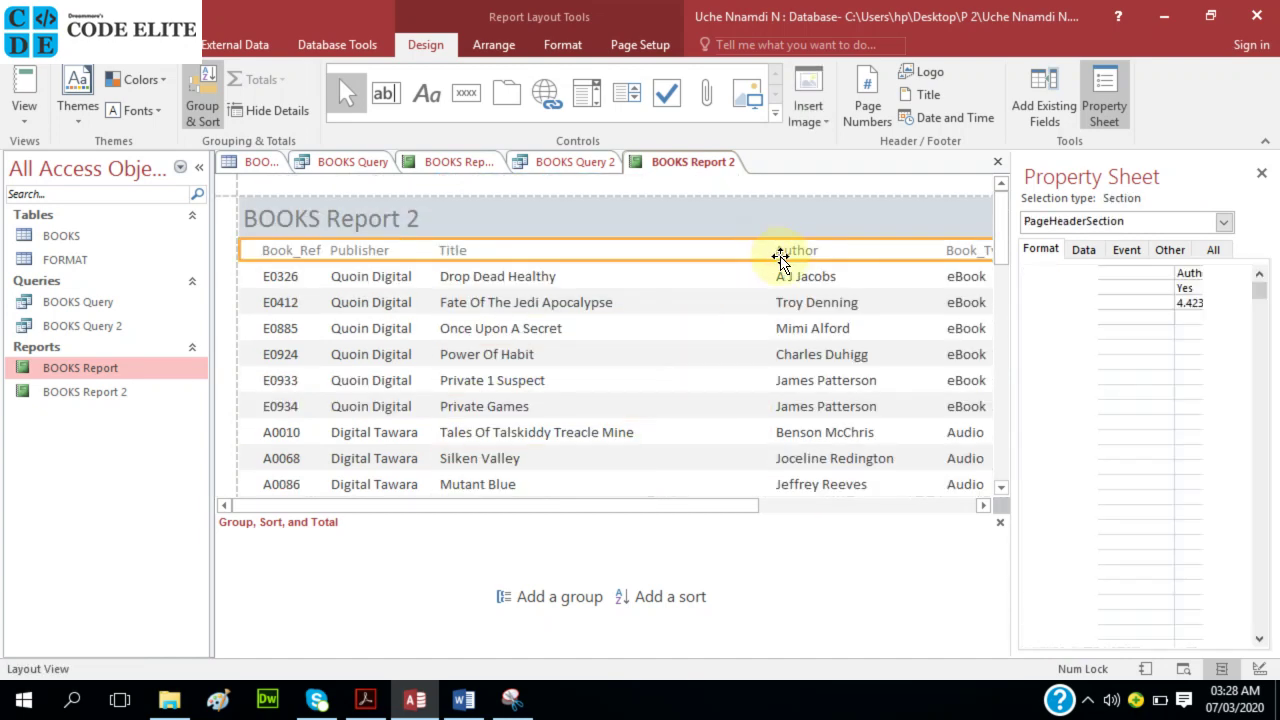
shift+click(790, 285)
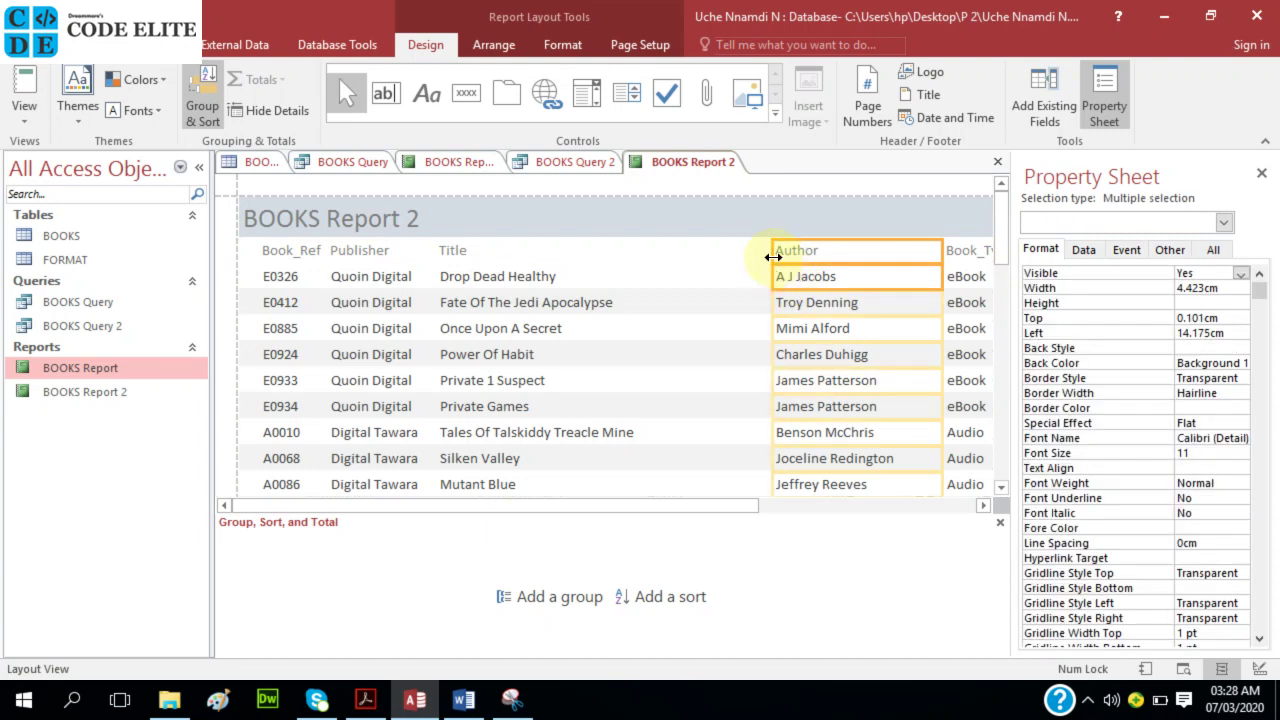
drag(781, 254, 671, 254)
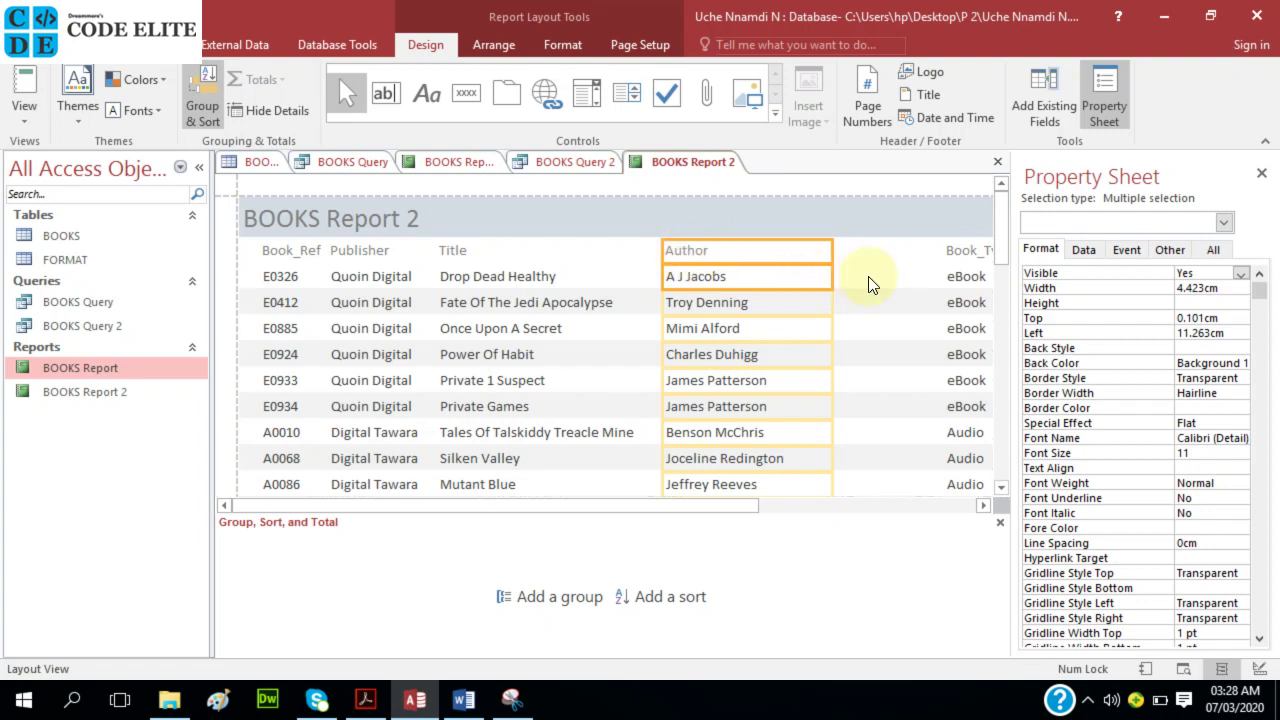
drag(723, 250, 667, 250)
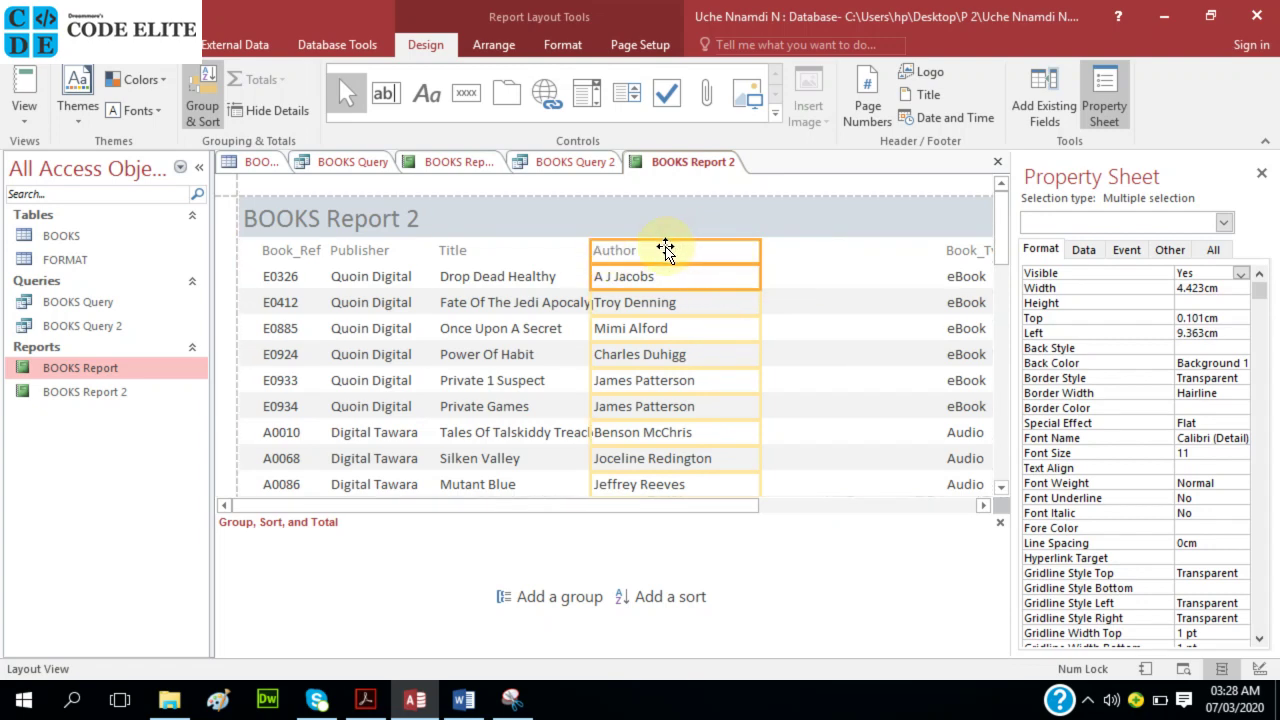
key(ctrl+z)
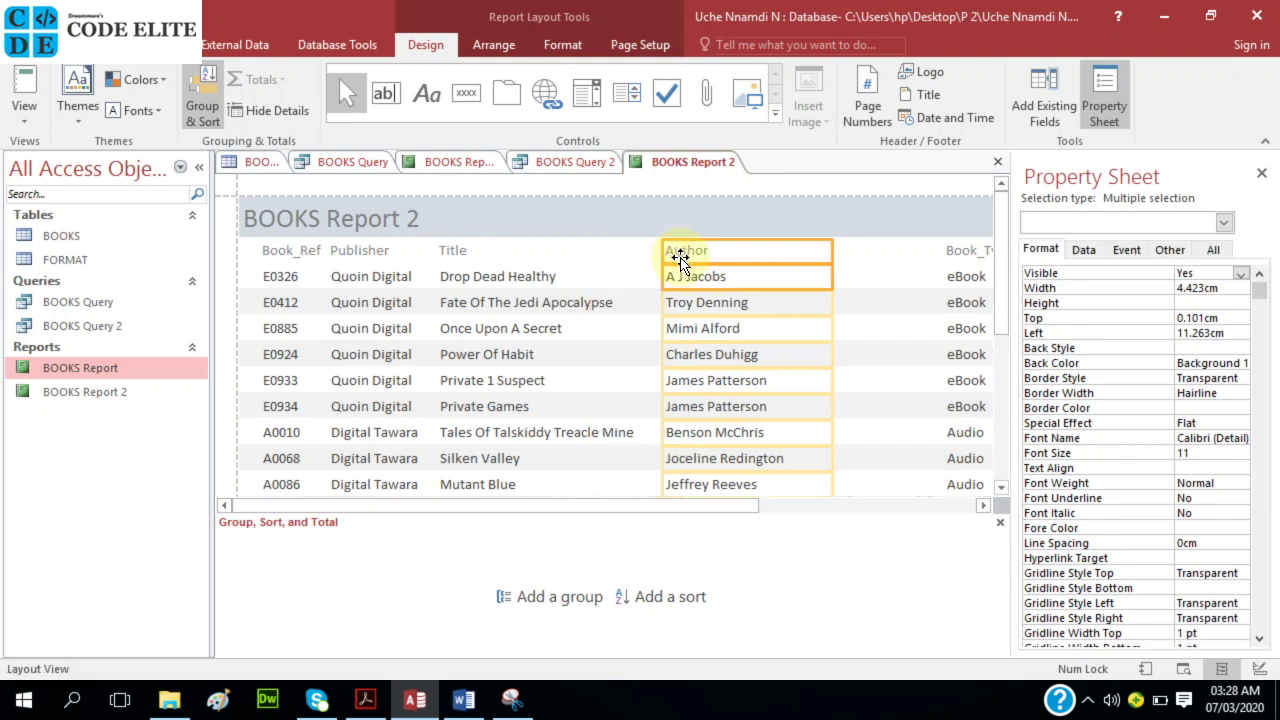
- Move the Book_Type heading and values beside the Author column, narrow them to about 2.7 cm and check the rows
click(948, 257)
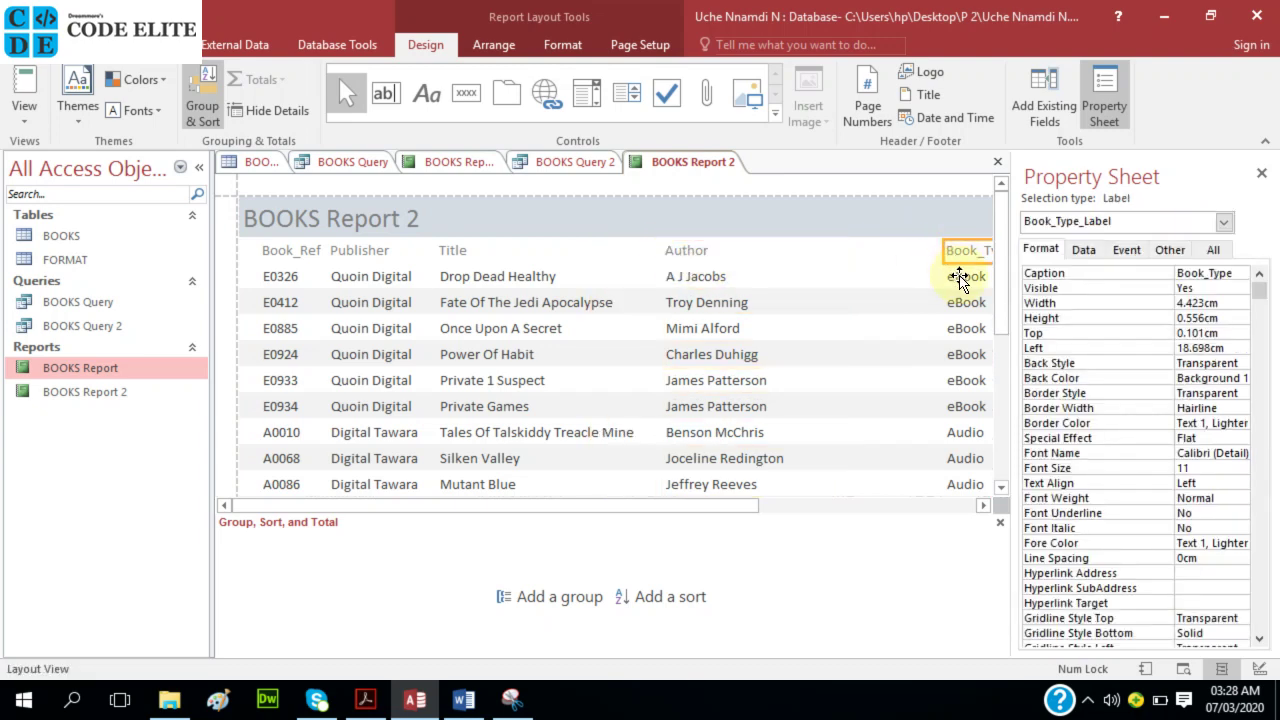
shift+click(958, 279)
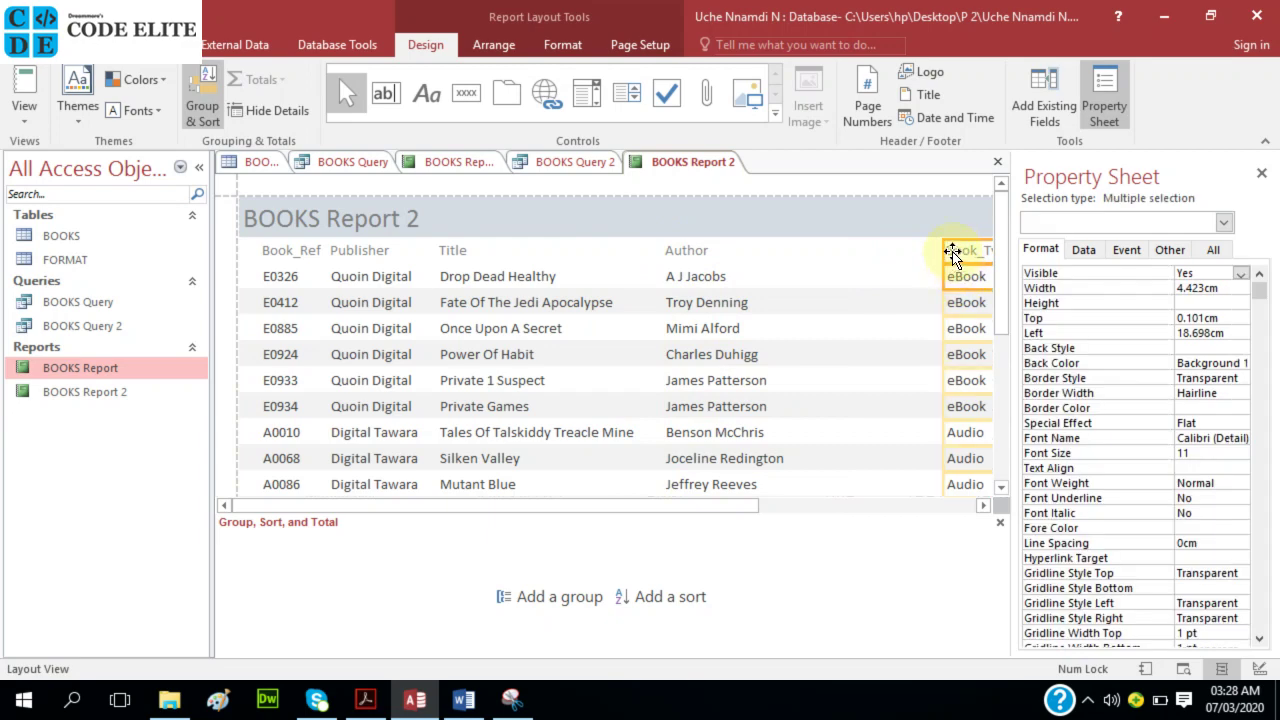
drag(952, 257, 814, 251)
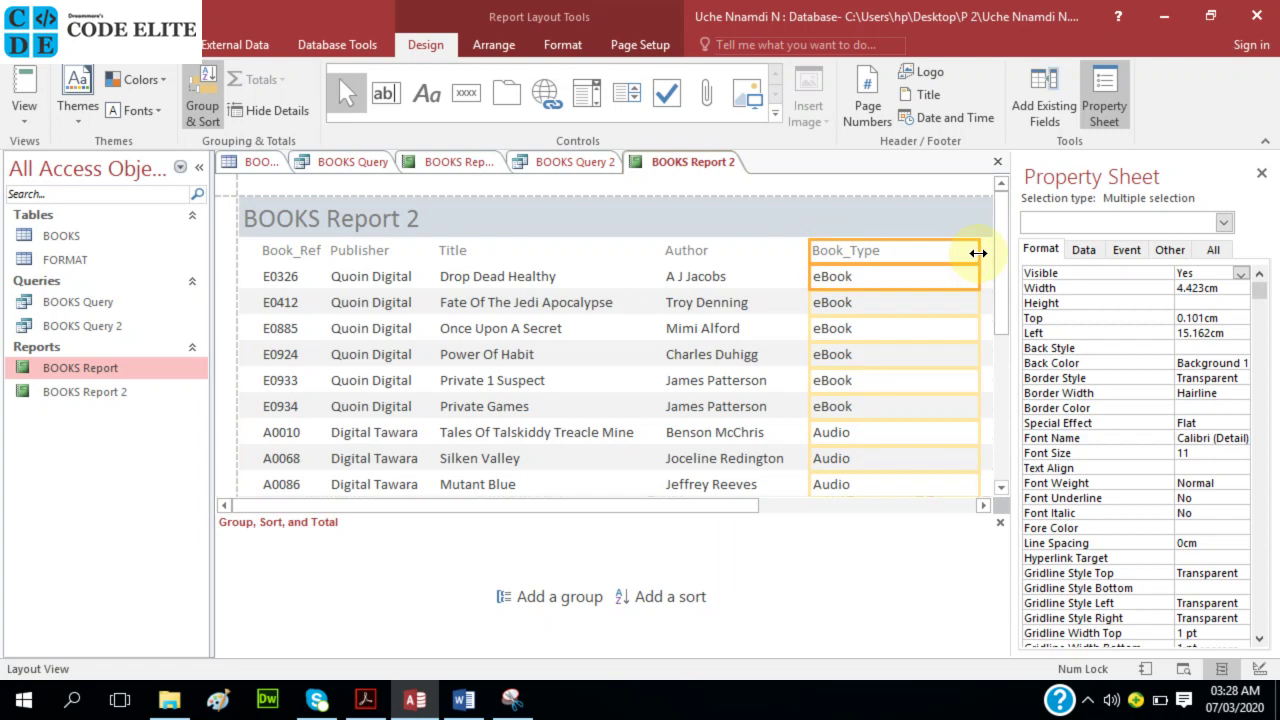
drag(978, 253, 913, 251)
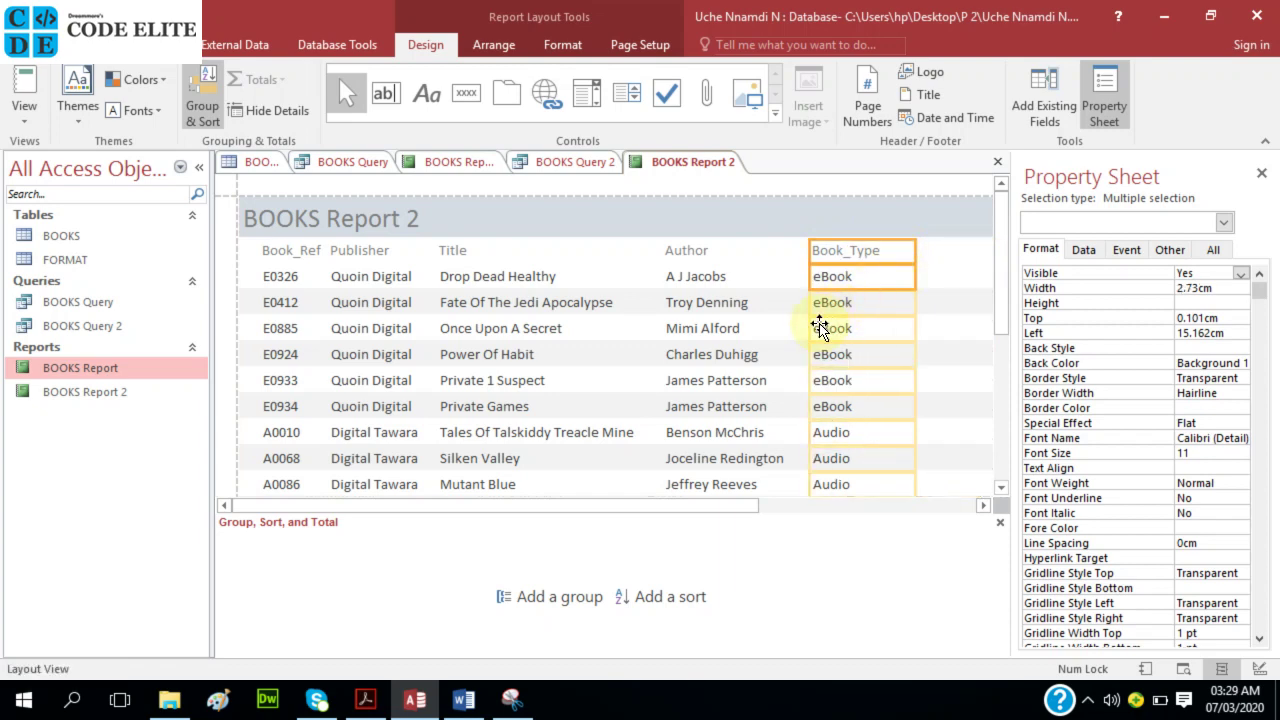
scroll(818, 328, down, 8)
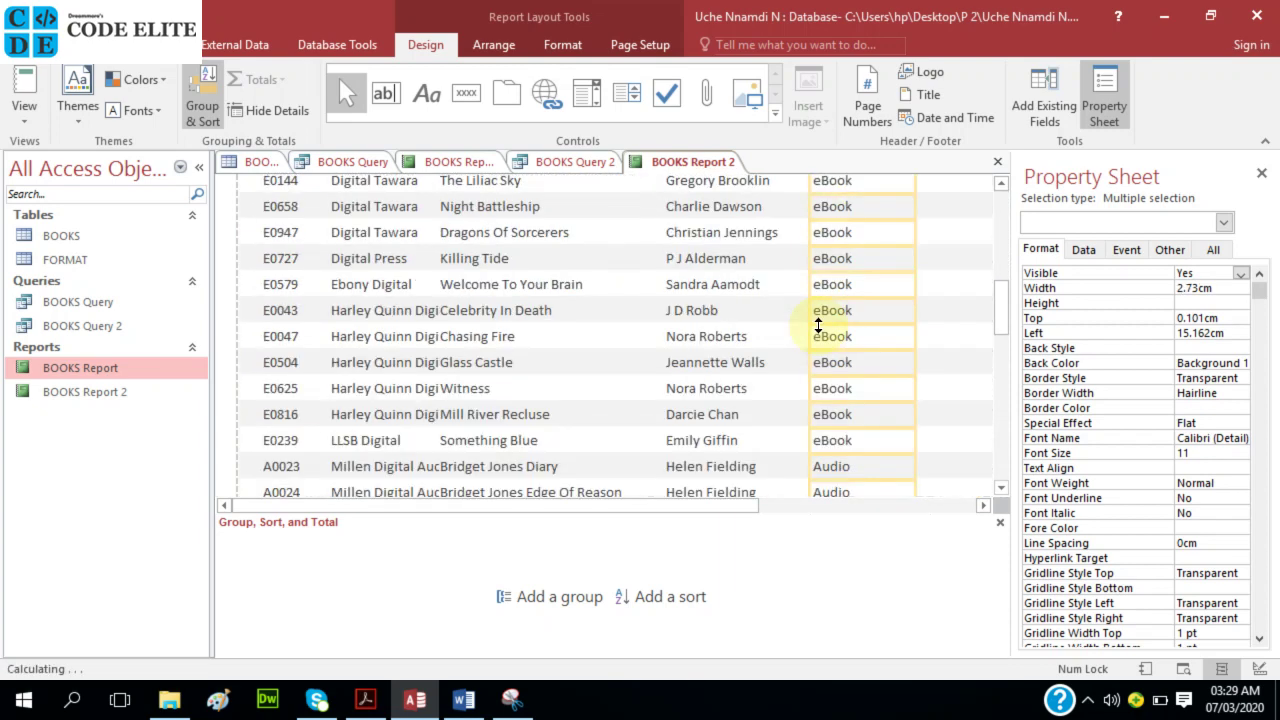
scroll(818, 328, down, 6)
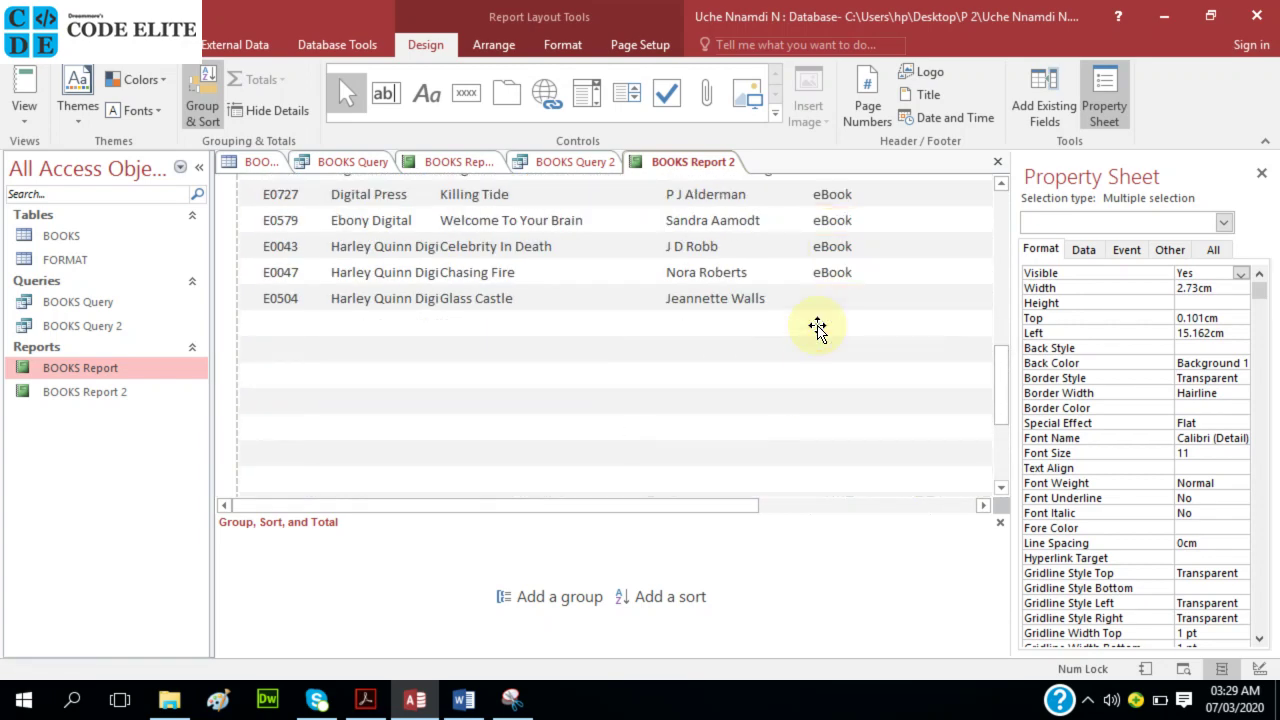
- Extend the Release_Year heading and values back towards the Book_Type column, making them about 6.4 cm and 6.1 cm wide
scroll(818, 328, up, 15)
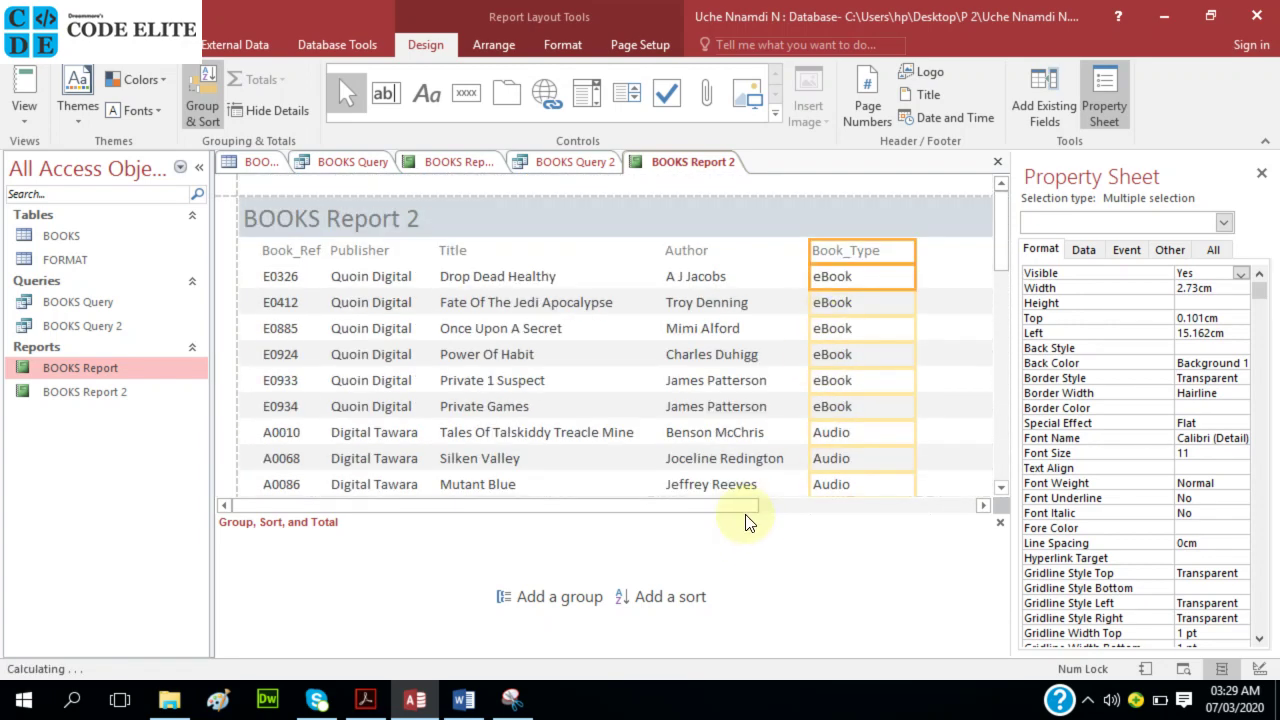
drag(747, 506, 885, 524)
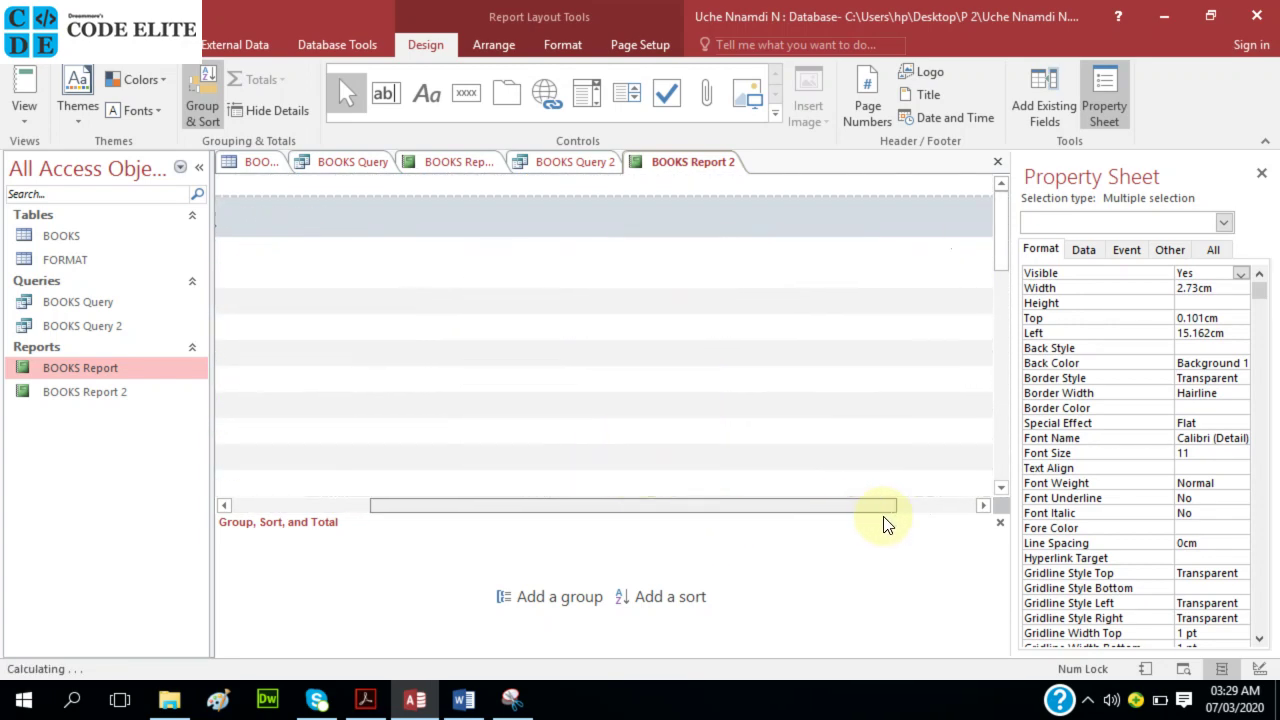
click(918, 256)
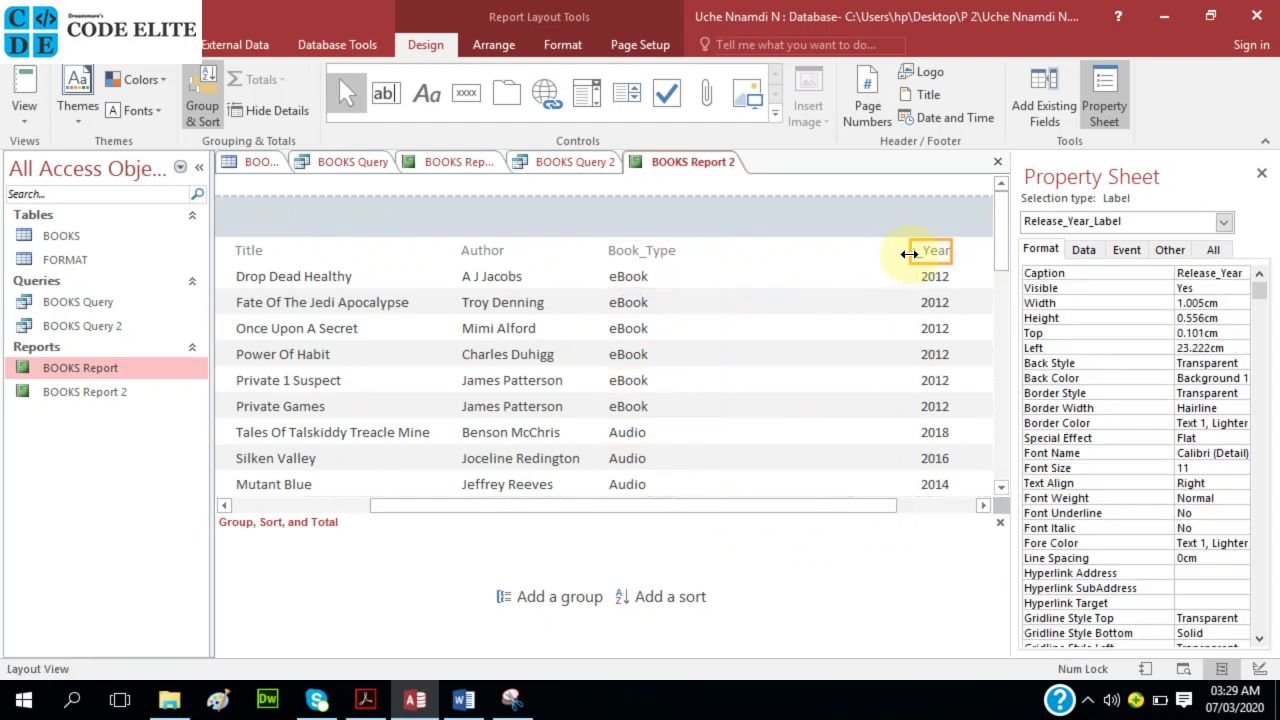
drag(908, 251, 706, 256)
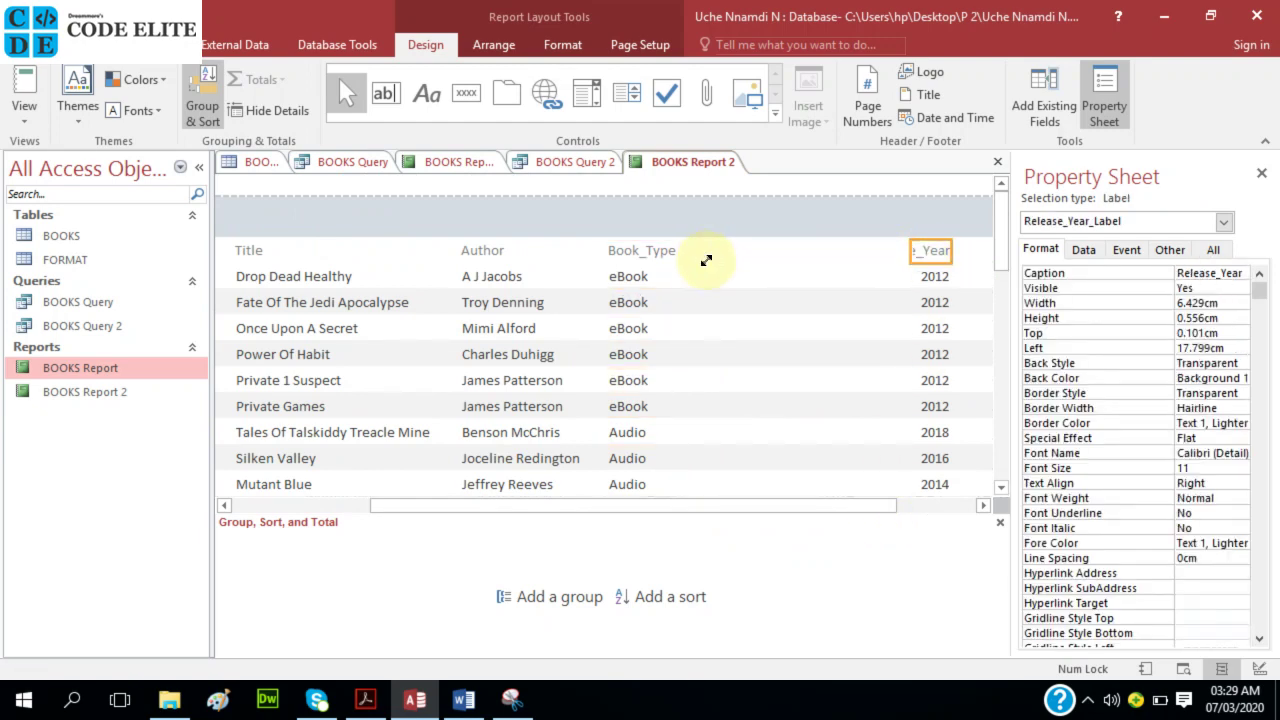
click(920, 278)
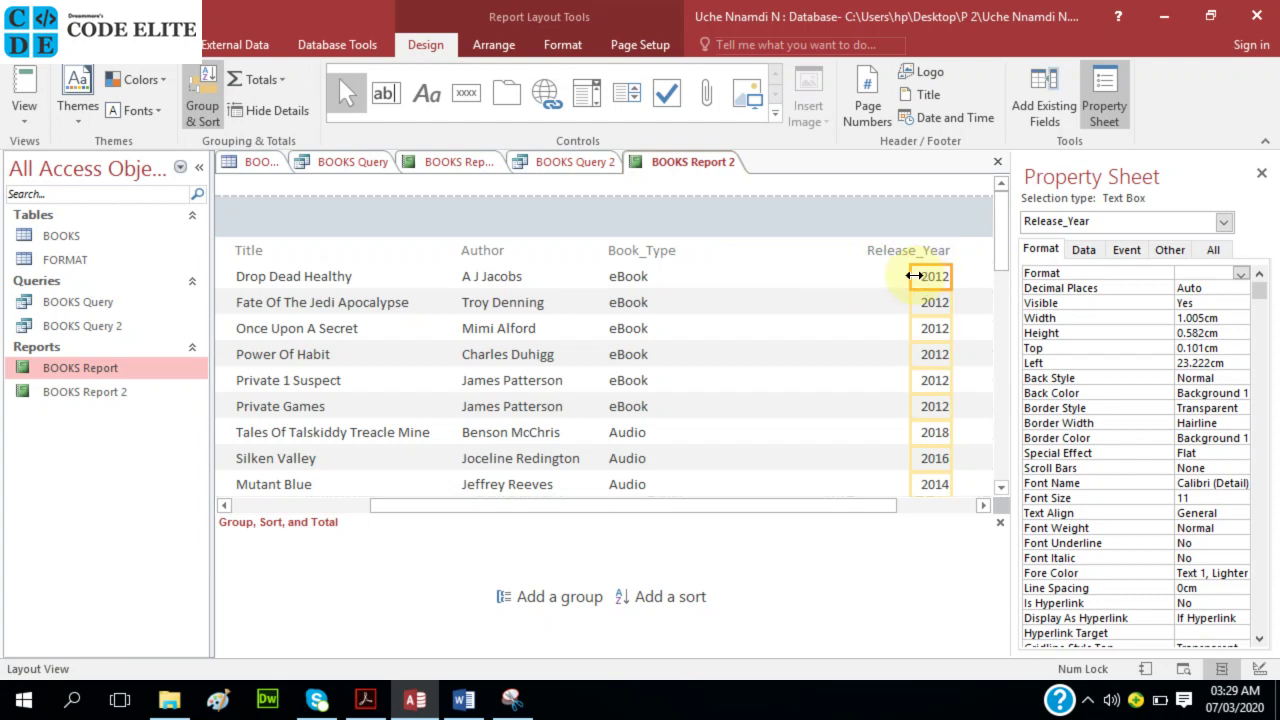
drag(913, 276, 720, 277)
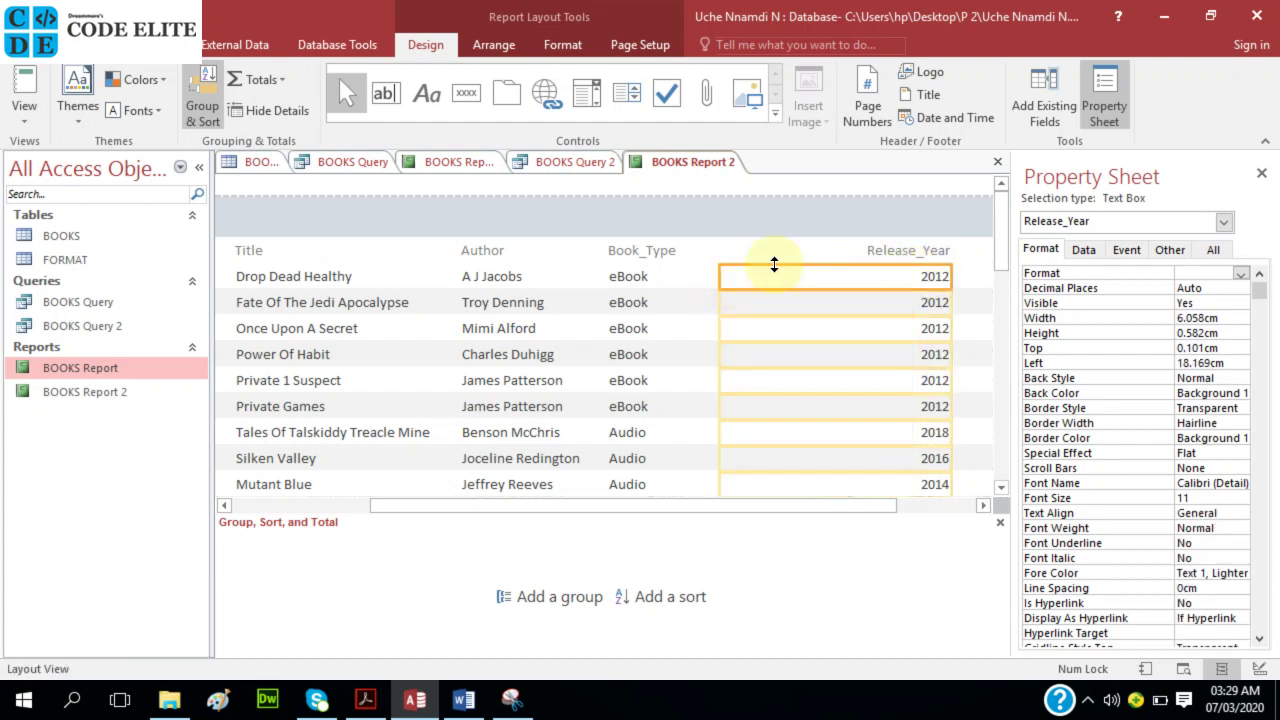
- Narrow the Release_Year heading and values together to just fit the heading text beside Book_Type, and check the rows
click(889, 250)
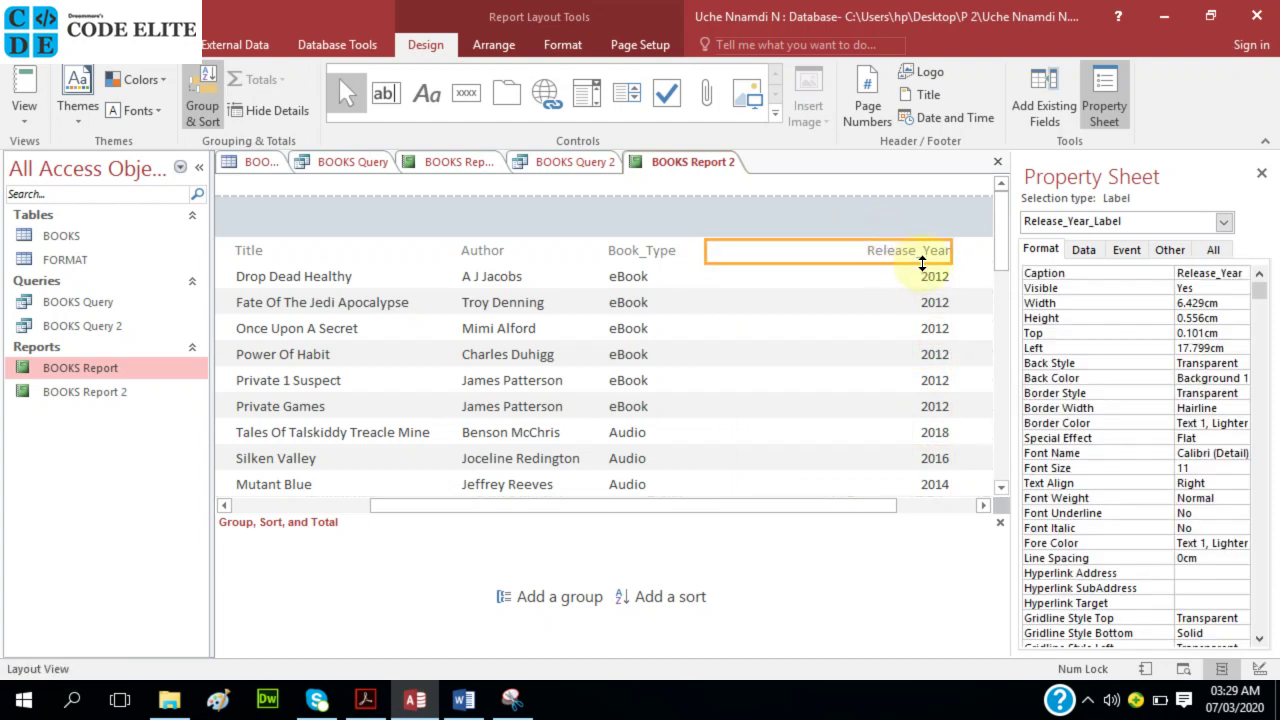
shift+click(925, 268)
drag(950, 256, 792, 253)
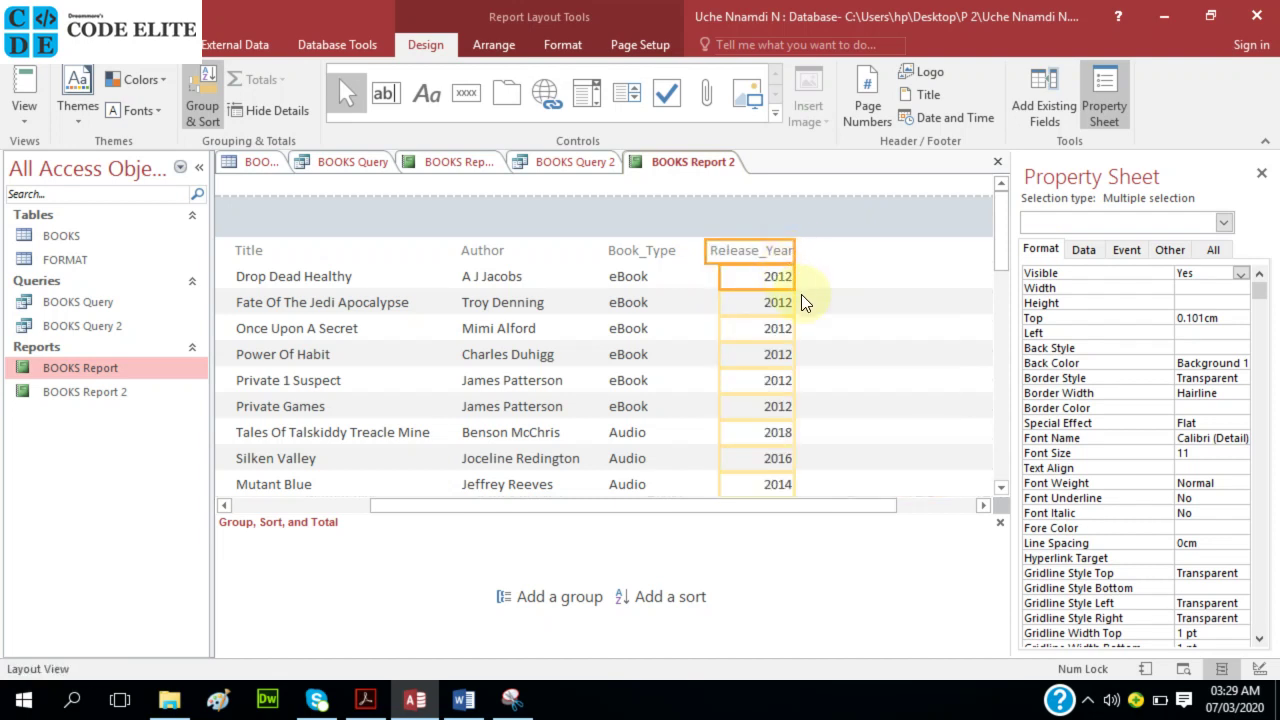
click(873, 340)
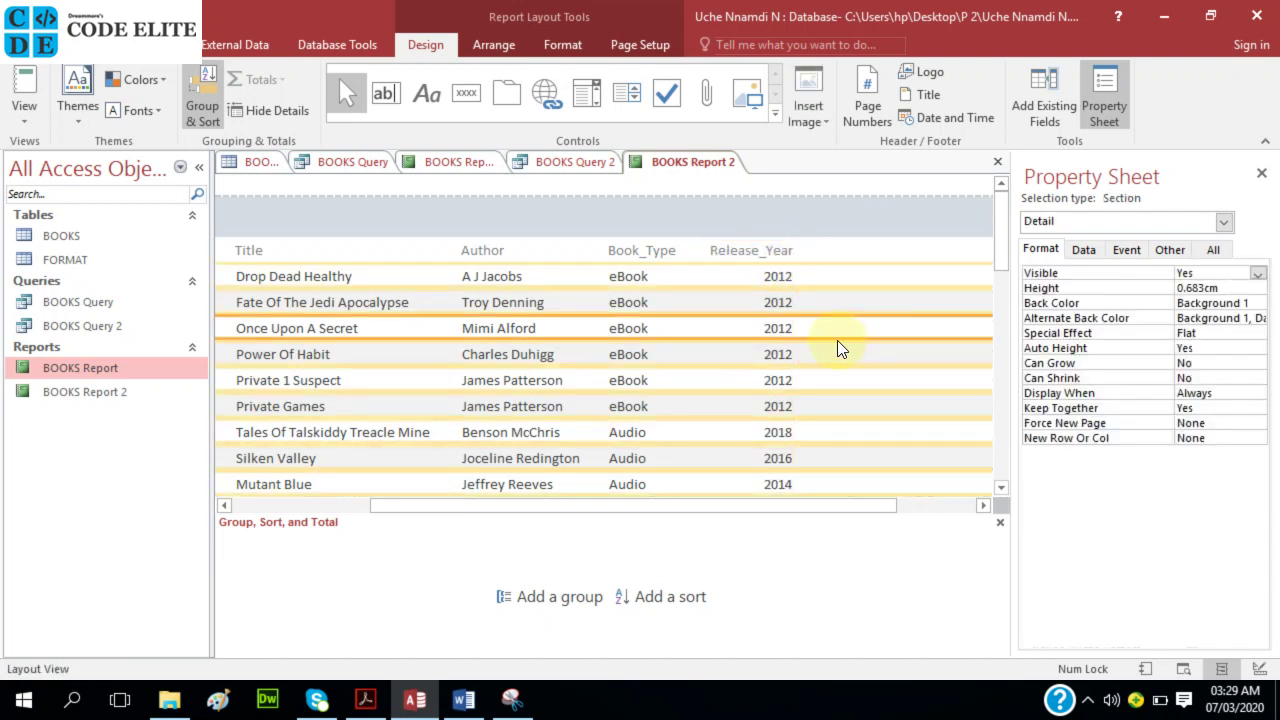
scroll(837, 345, down, 10)
scroll(829, 366, down, 5)
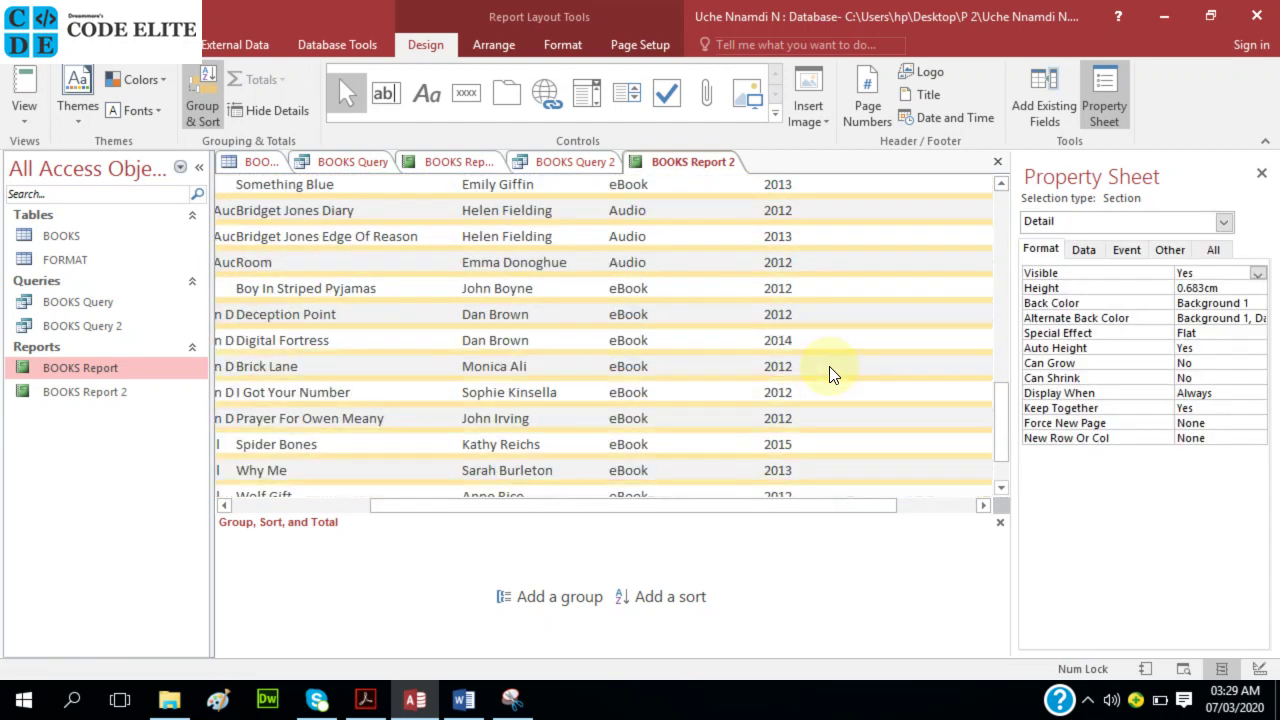
drag(789, 507, 557, 506)
scroll(586, 411, up, 3)
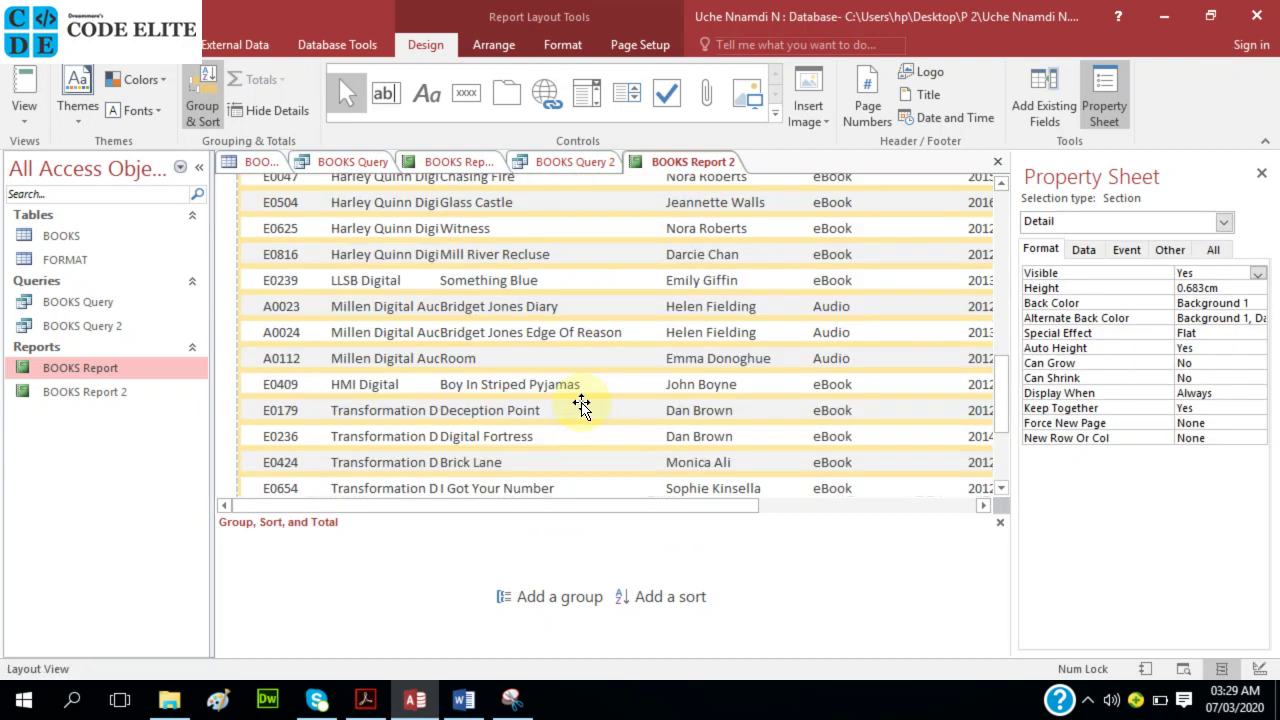
- Copy the title text "Digital Publishing" from question 27 in the 0417_w19_qp_2.pdf exam paper and return to the Access report
mouse_move(365, 695)
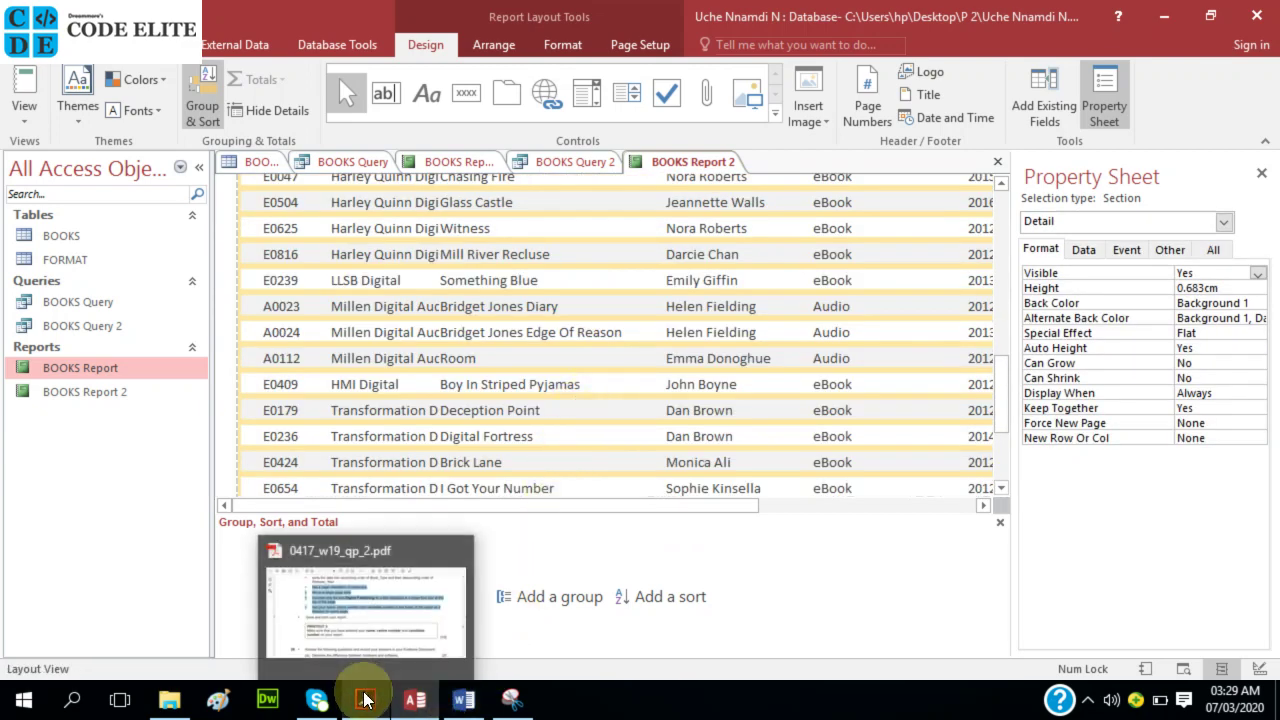
click(354, 600)
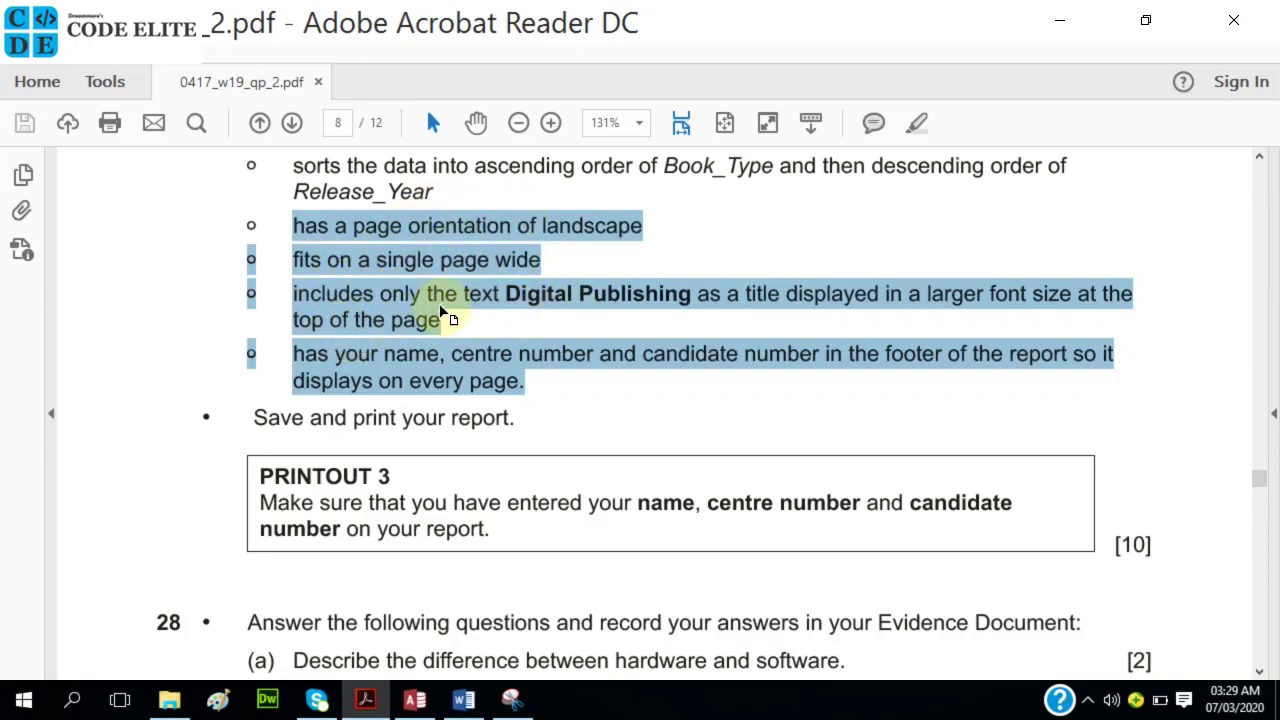
click(528, 298)
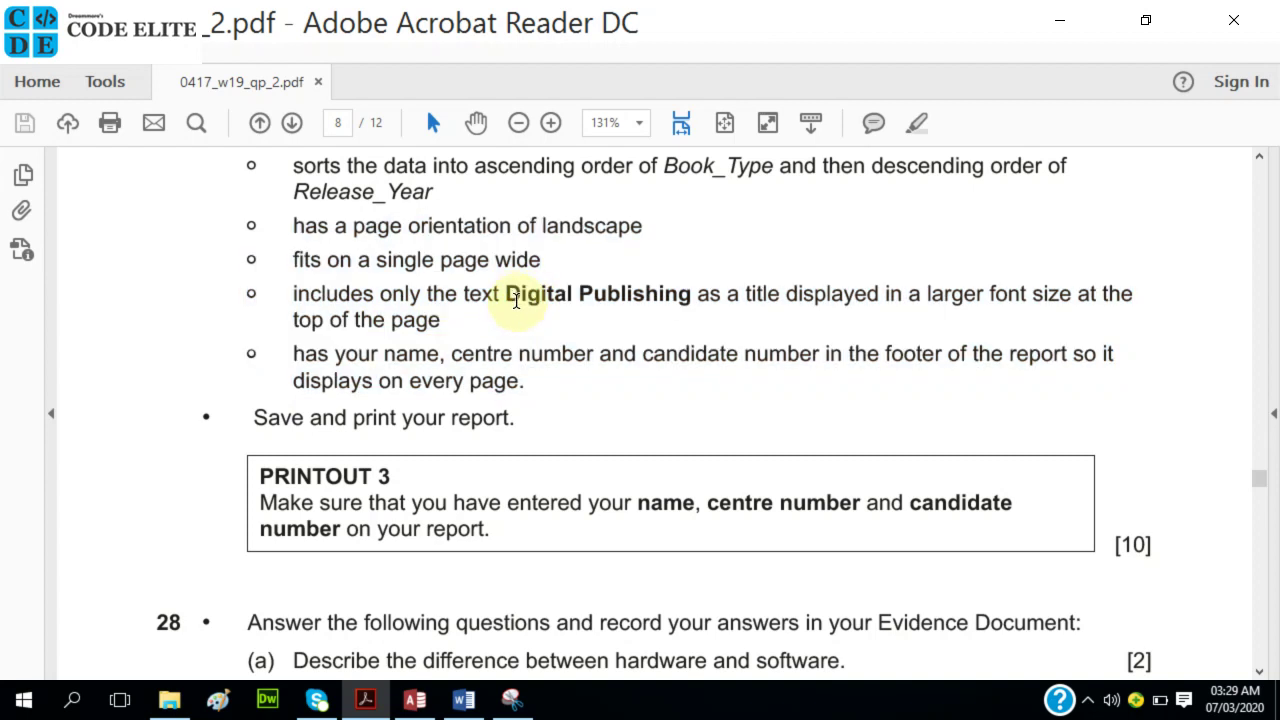
drag(505, 294, 690, 297)
key(ctrl+c)
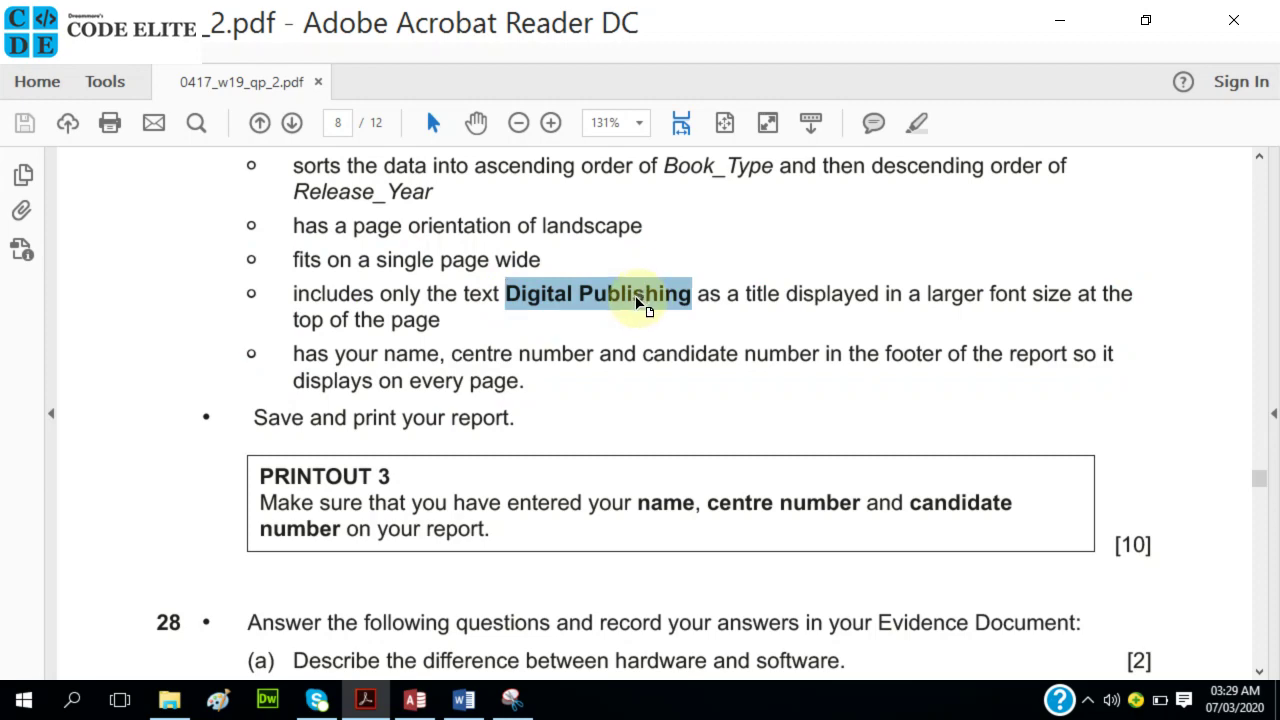
click(395, 628)
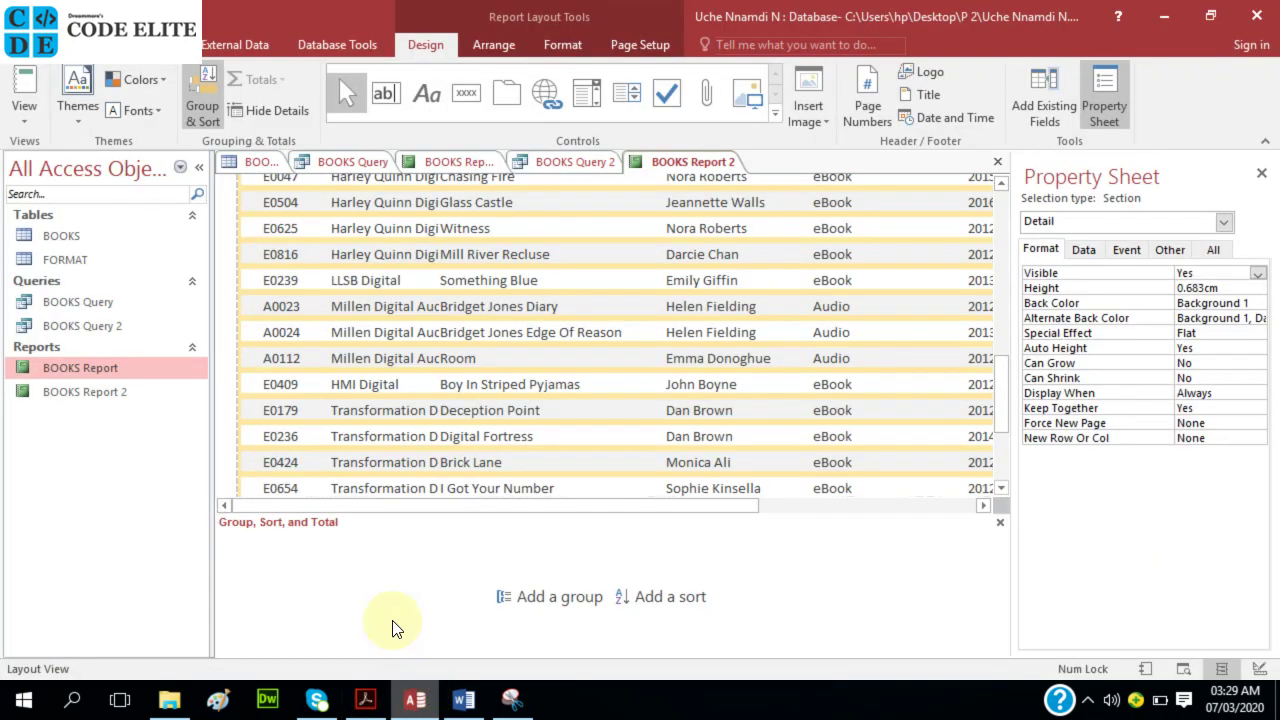
- Replace the BOOKS Report 2 title in the report header with the copied text "Digital Publishing"
scroll(457, 271, up, 10)
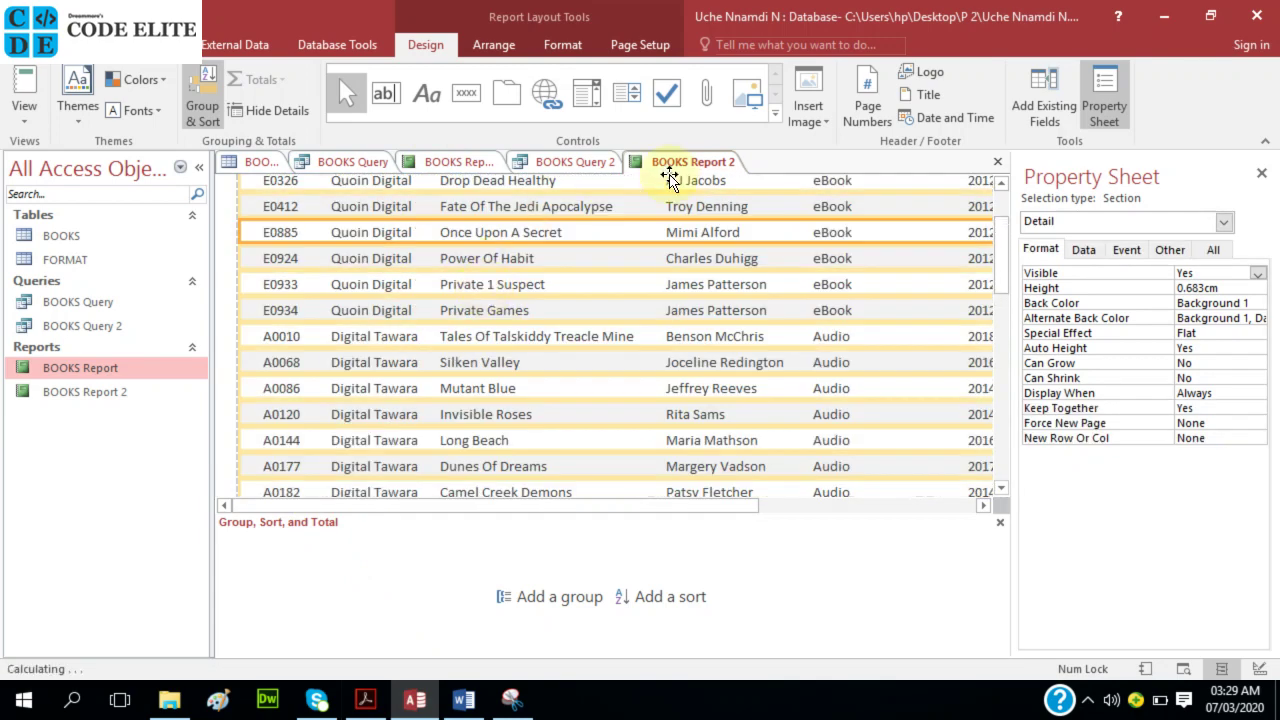
right_click(687, 161)
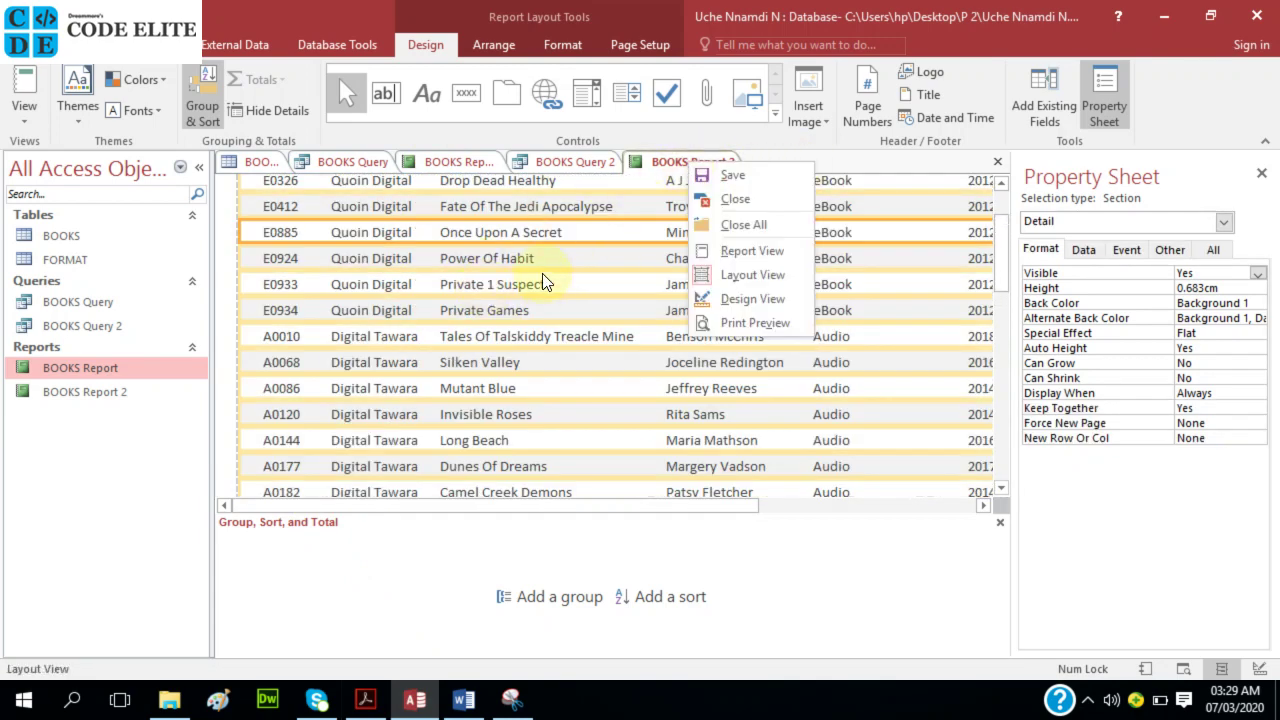
scroll(542, 273, up, 2)
click(386, 220)
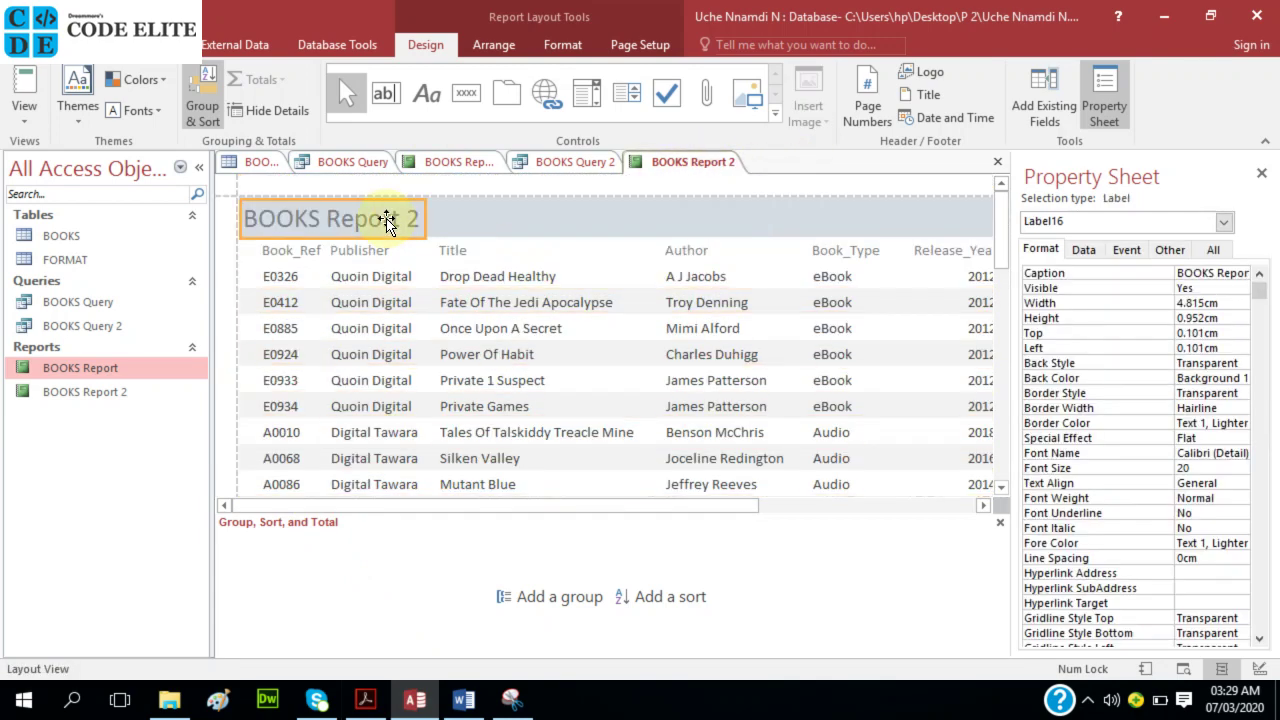
click(386, 220)
drag(421, 212, 242, 205)
key(ctrl+v)
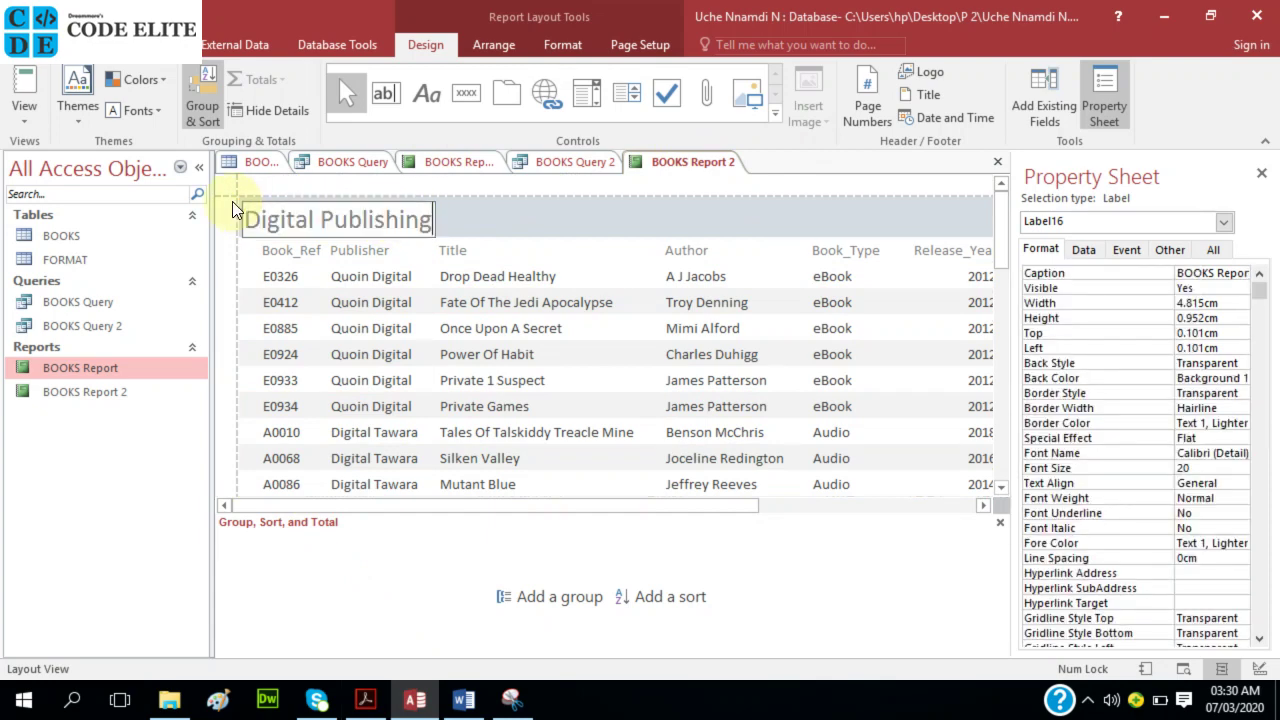
click(492, 236)
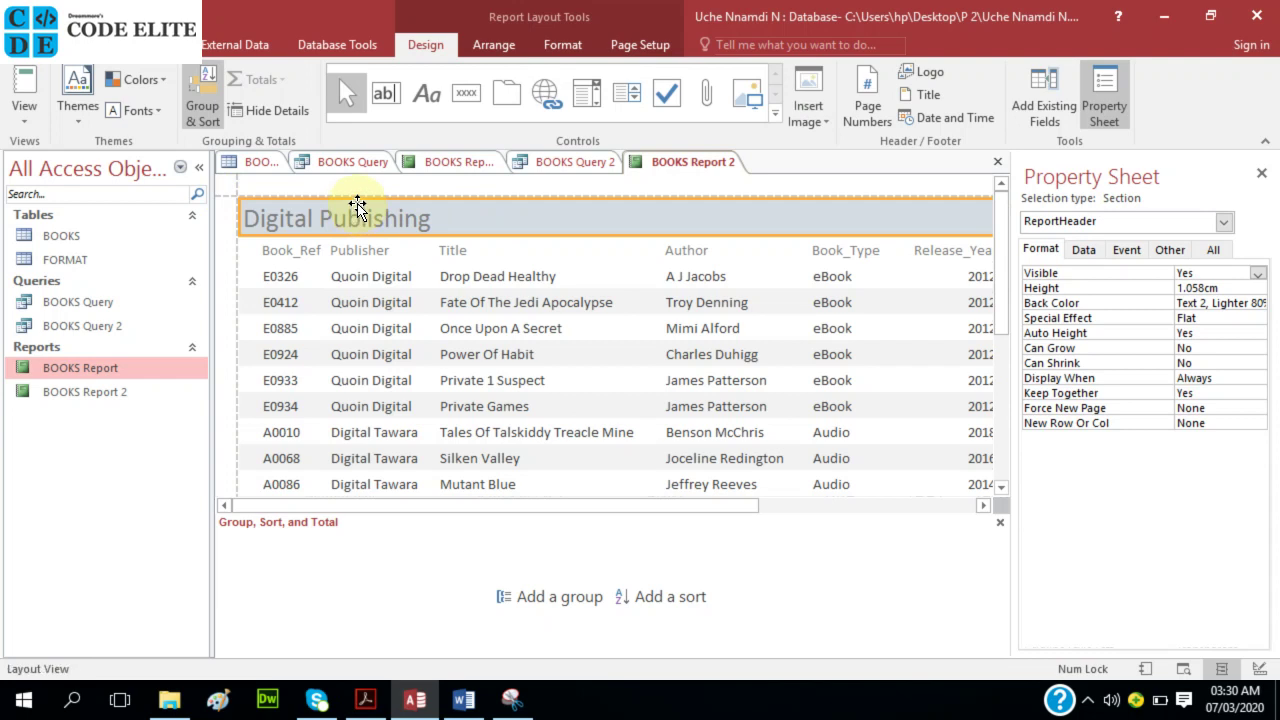
- Make the "Digital Publishing" title in the report header bold
click(360, 213)
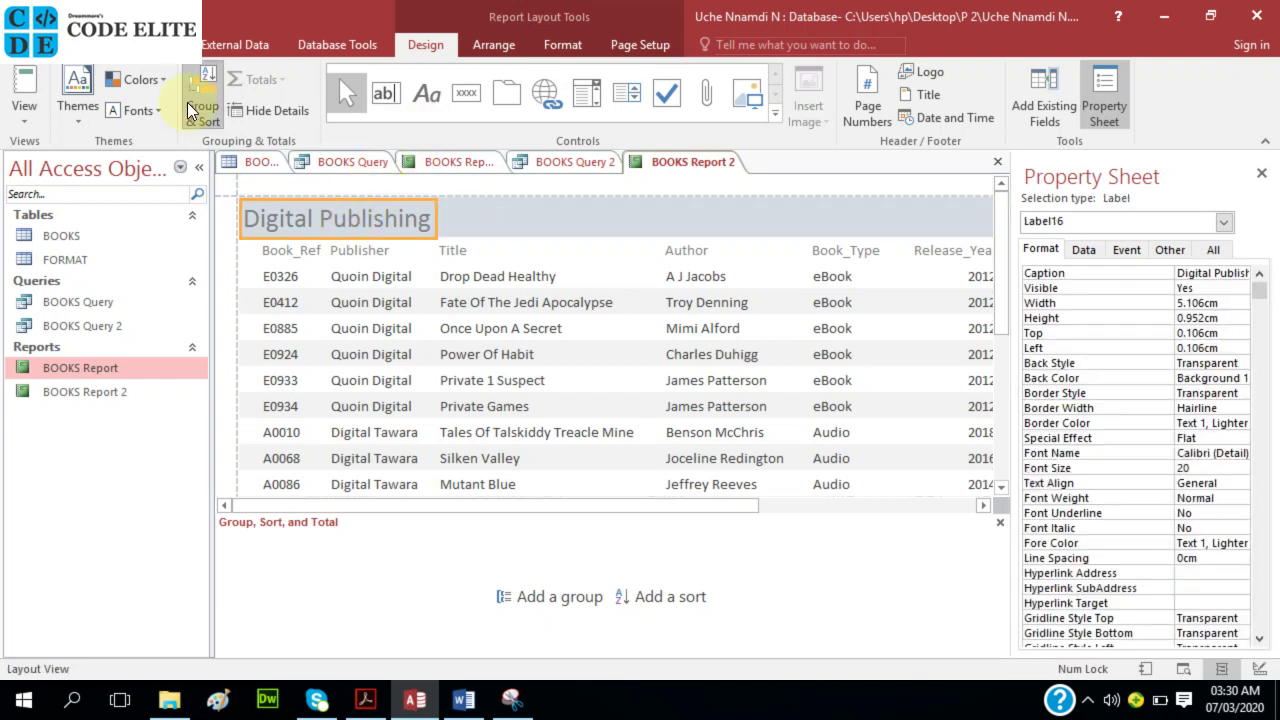
click(105, 44)
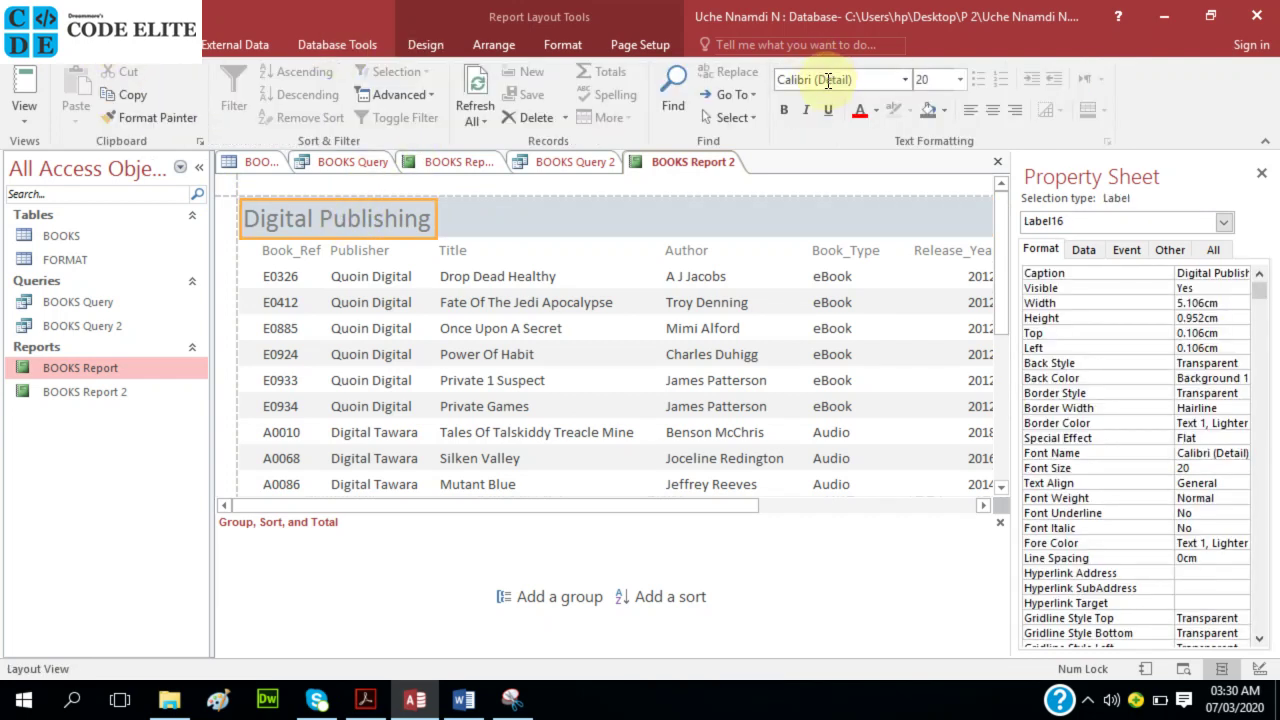
click(783, 106)
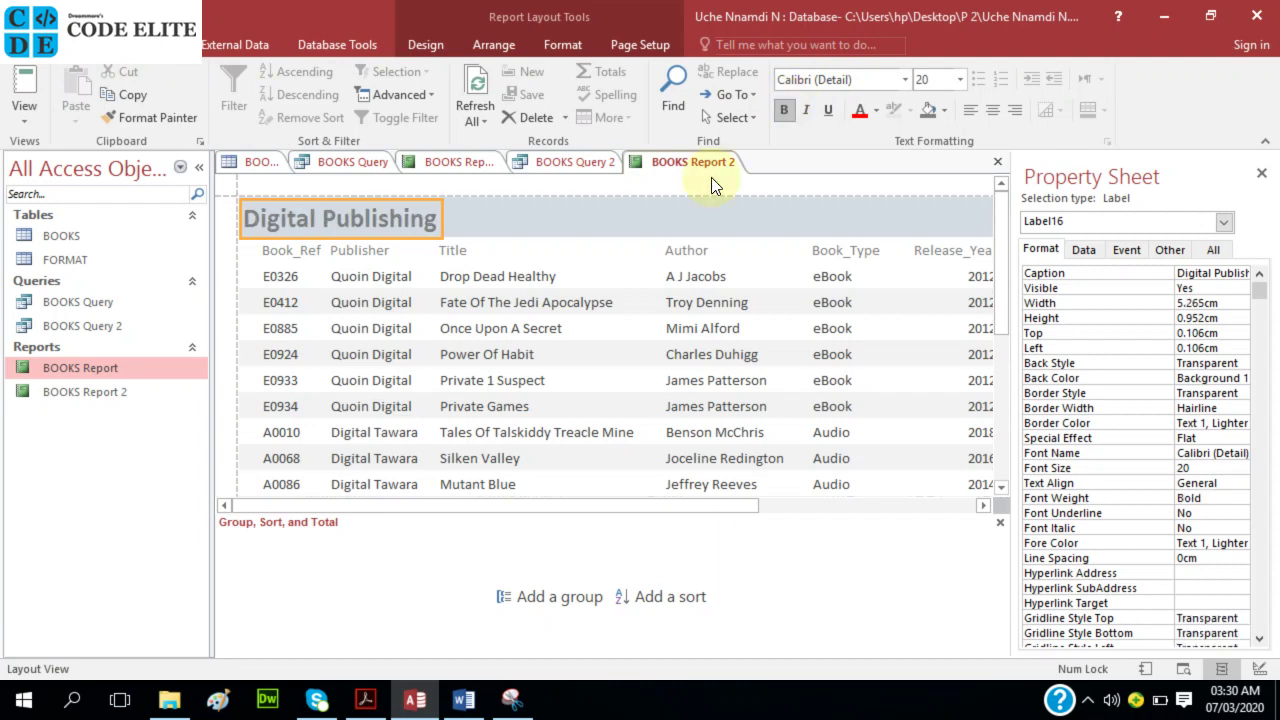
click(503, 303)
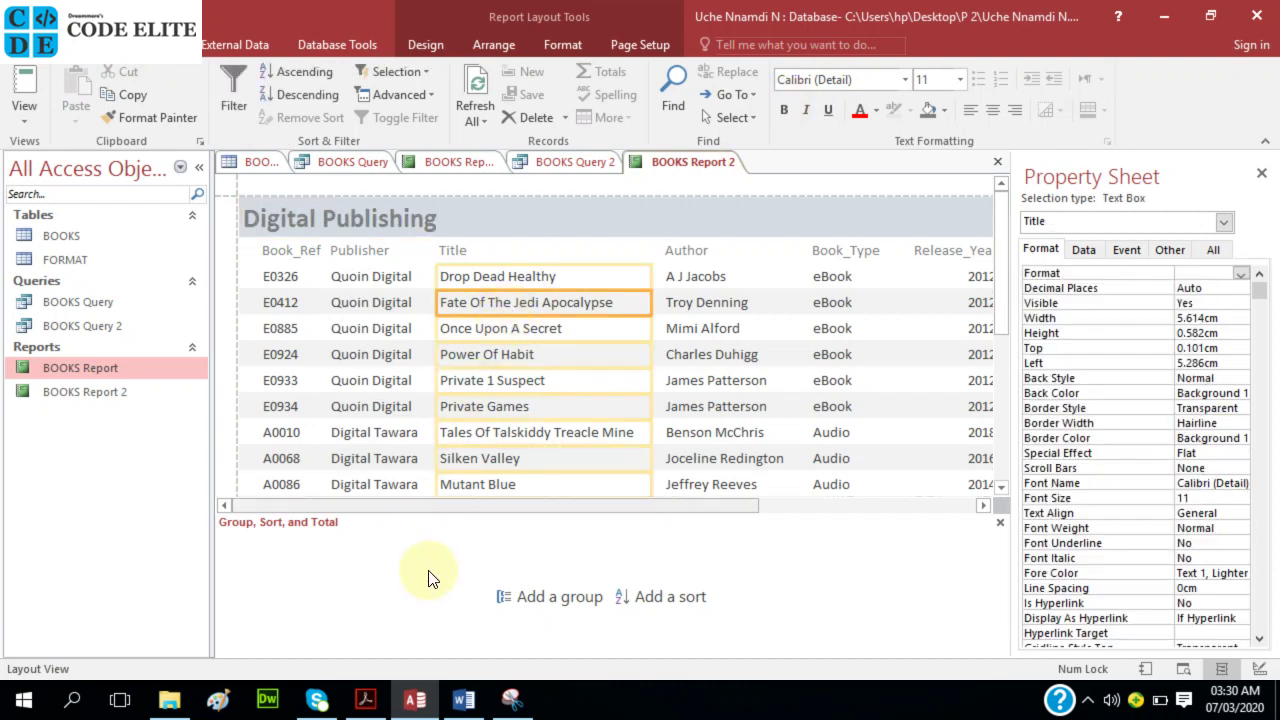
- Check the footer requirement in the exam paper in Acrobat Reader, and switch BOOKS Report 2 to Design View back in Access
click(365, 699)
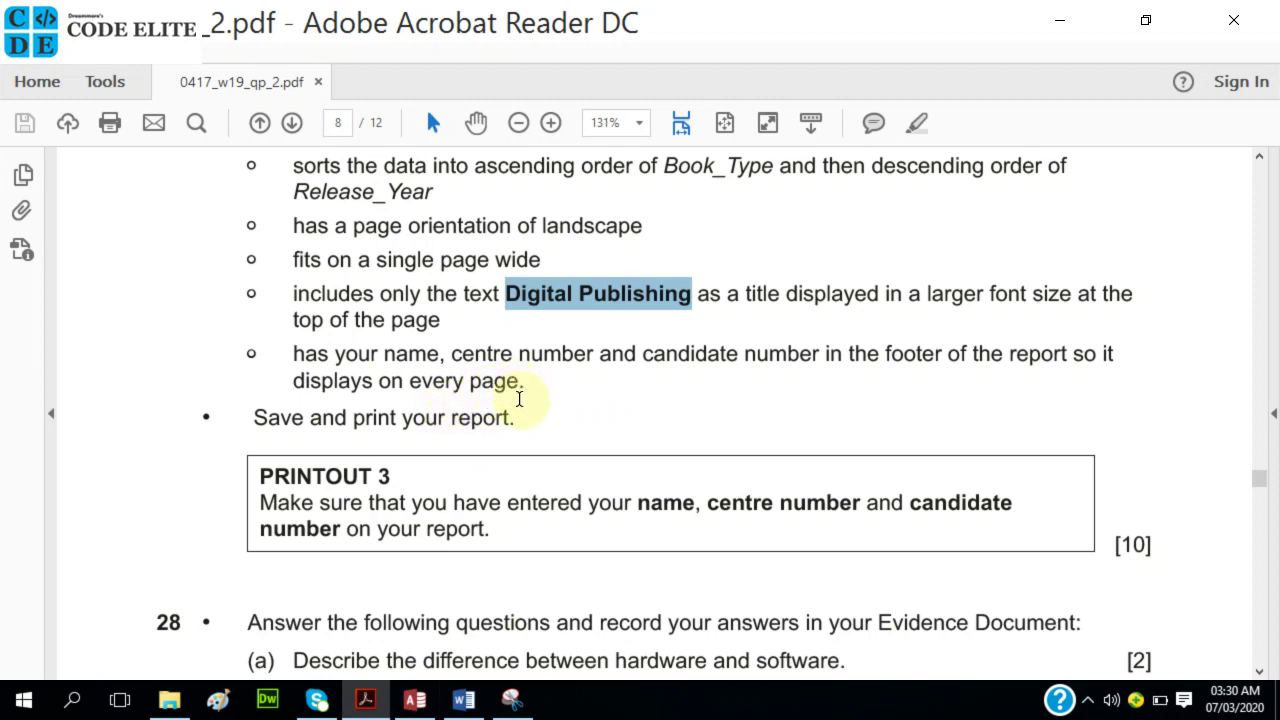
click(414, 699)
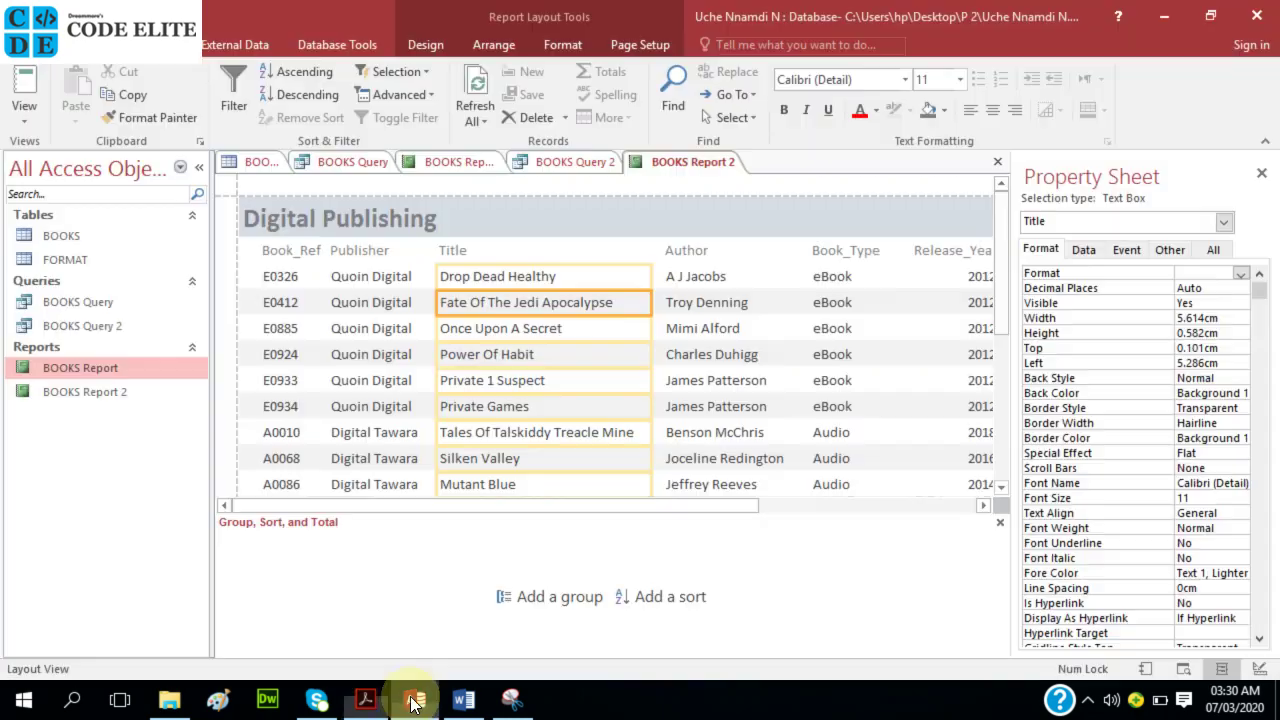
right_click(688, 163)
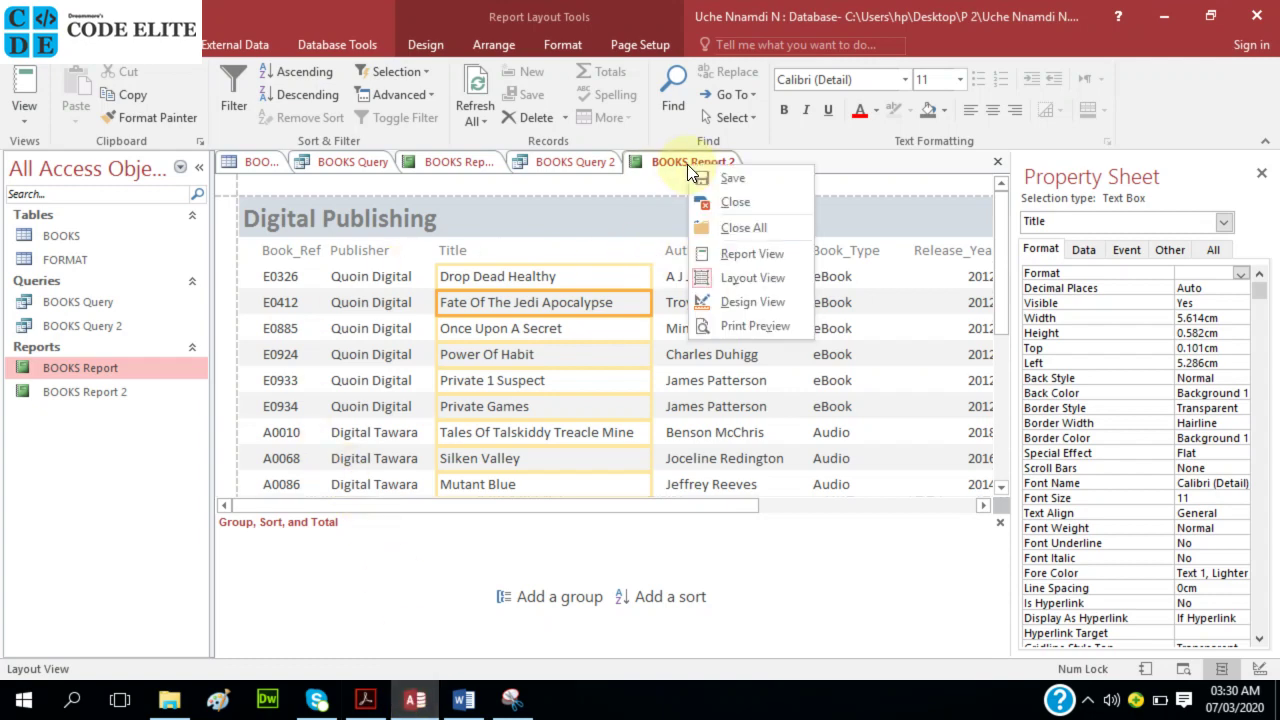
click(755, 300)
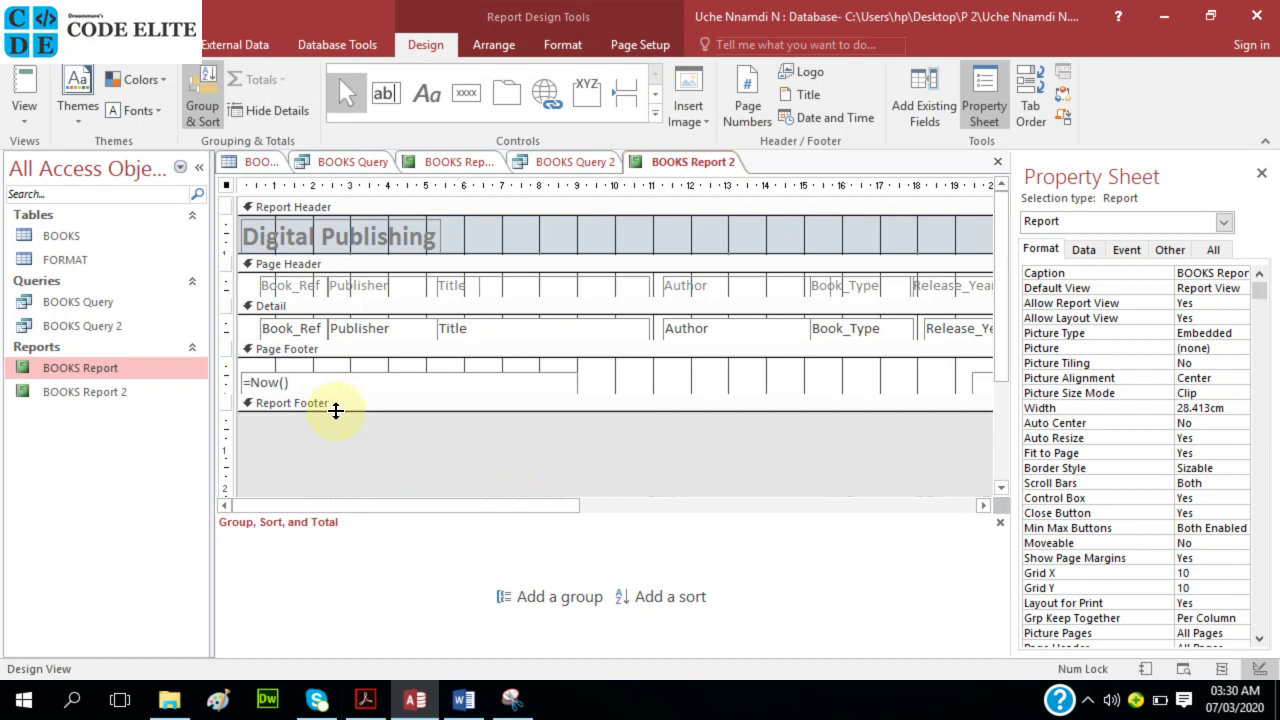
- Expand the empty Report Footer section to a height of about 1.4 cm
drag(336, 410, 330, 463)
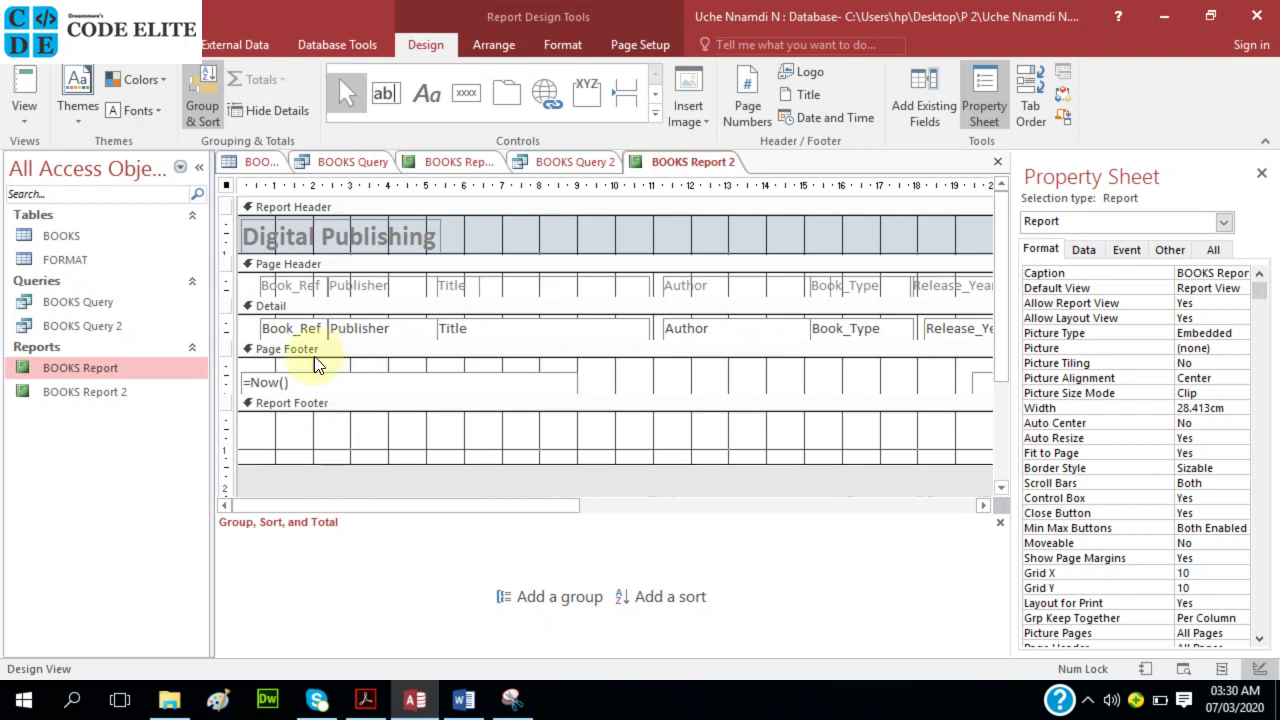
click(355, 411)
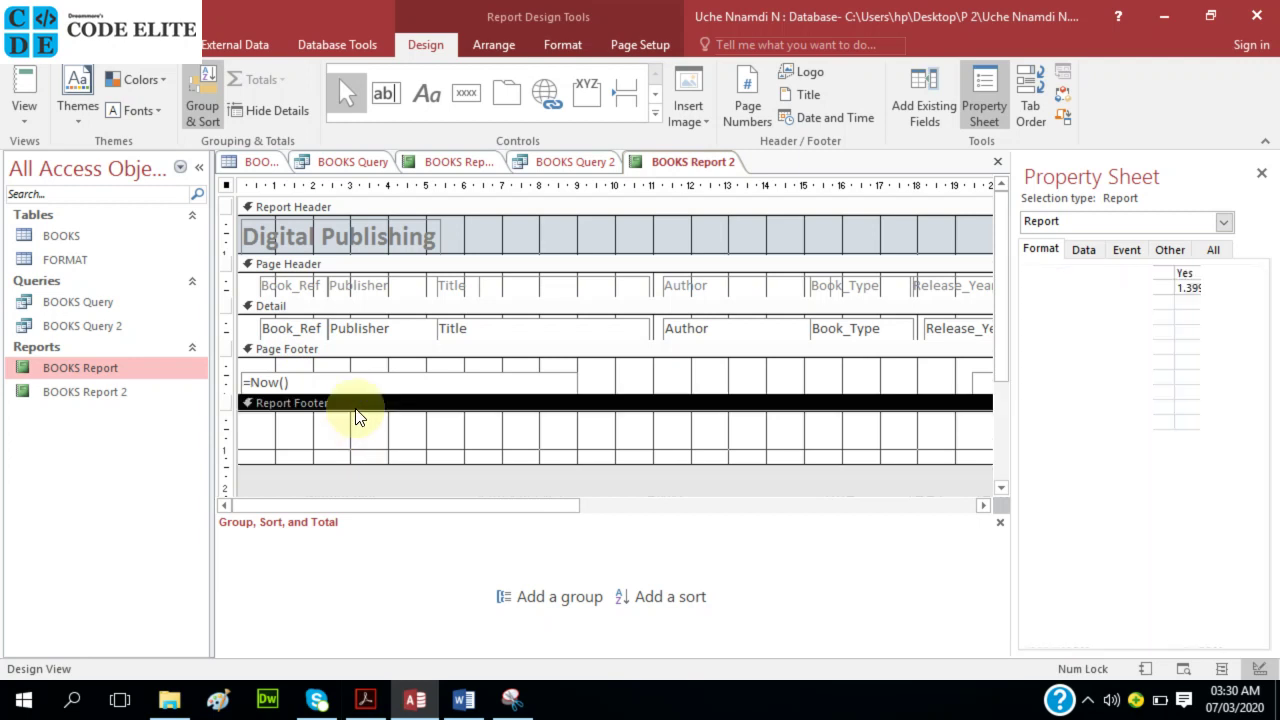
click(348, 375)
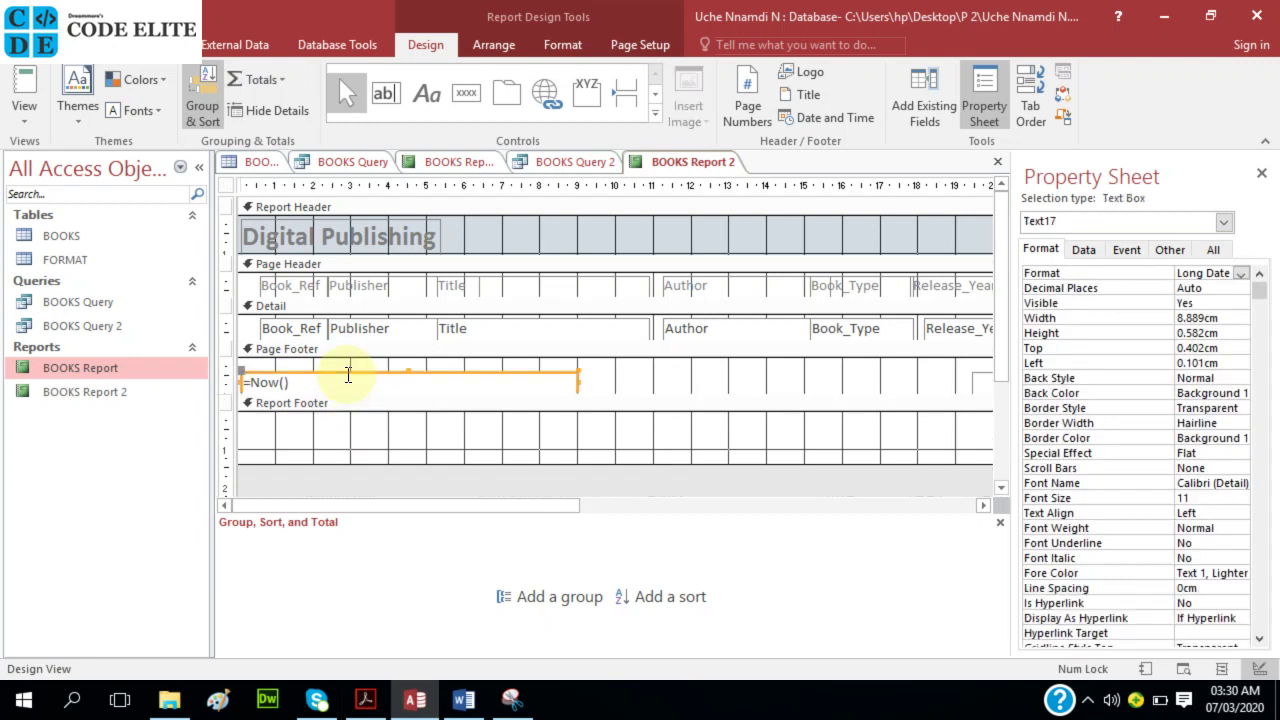
click(378, 419)
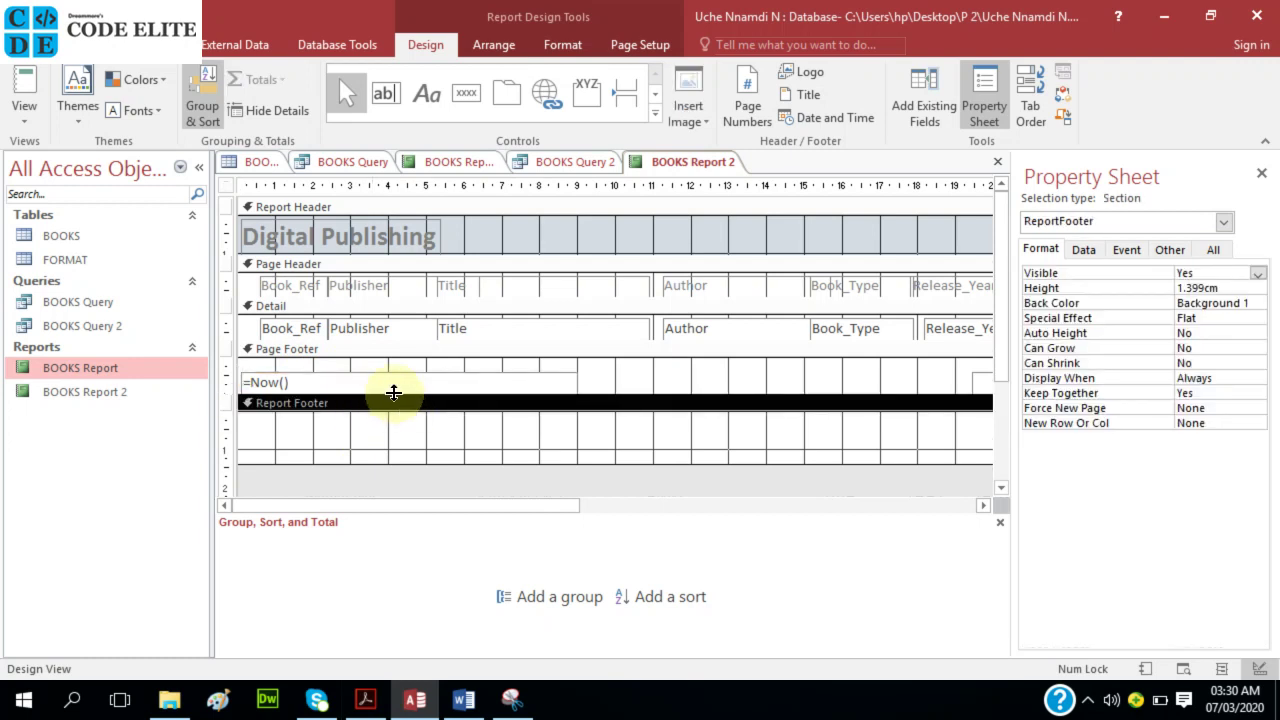
- Increase the Page Footer section's height and move its =Now() date box down to about 1 cm from the section's top
drag(394, 393, 395, 414)
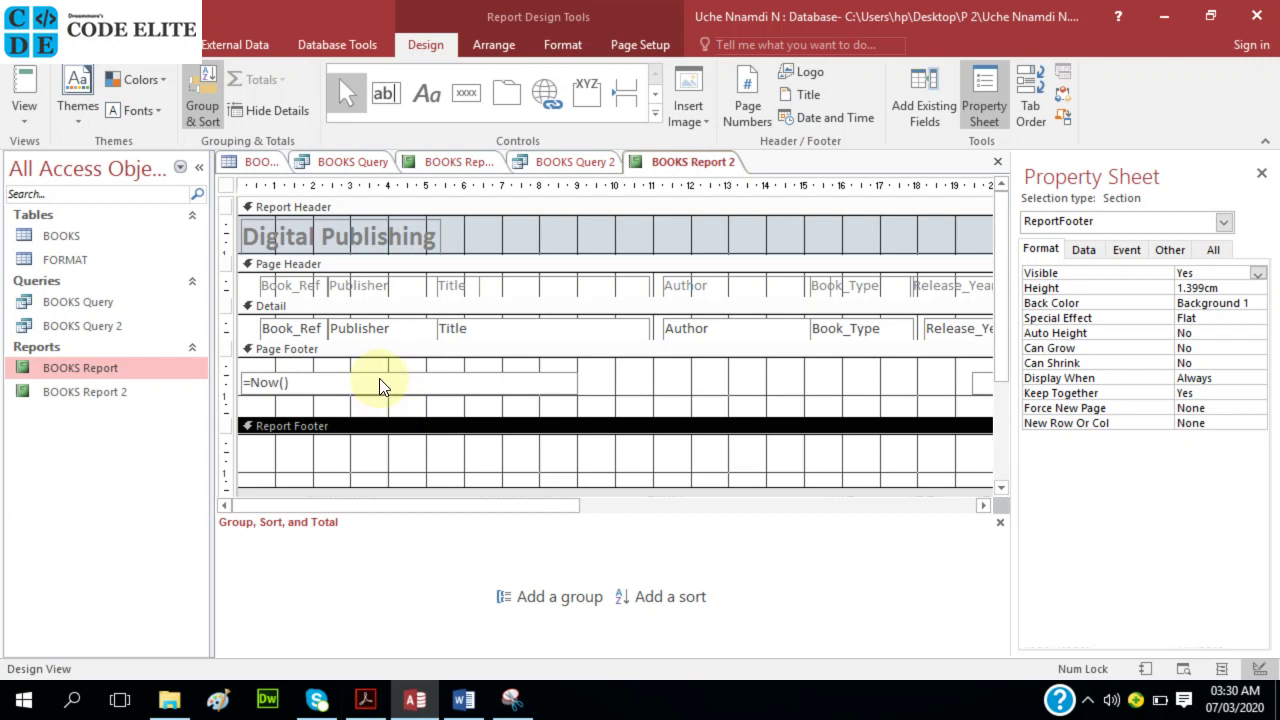
click(380, 396)
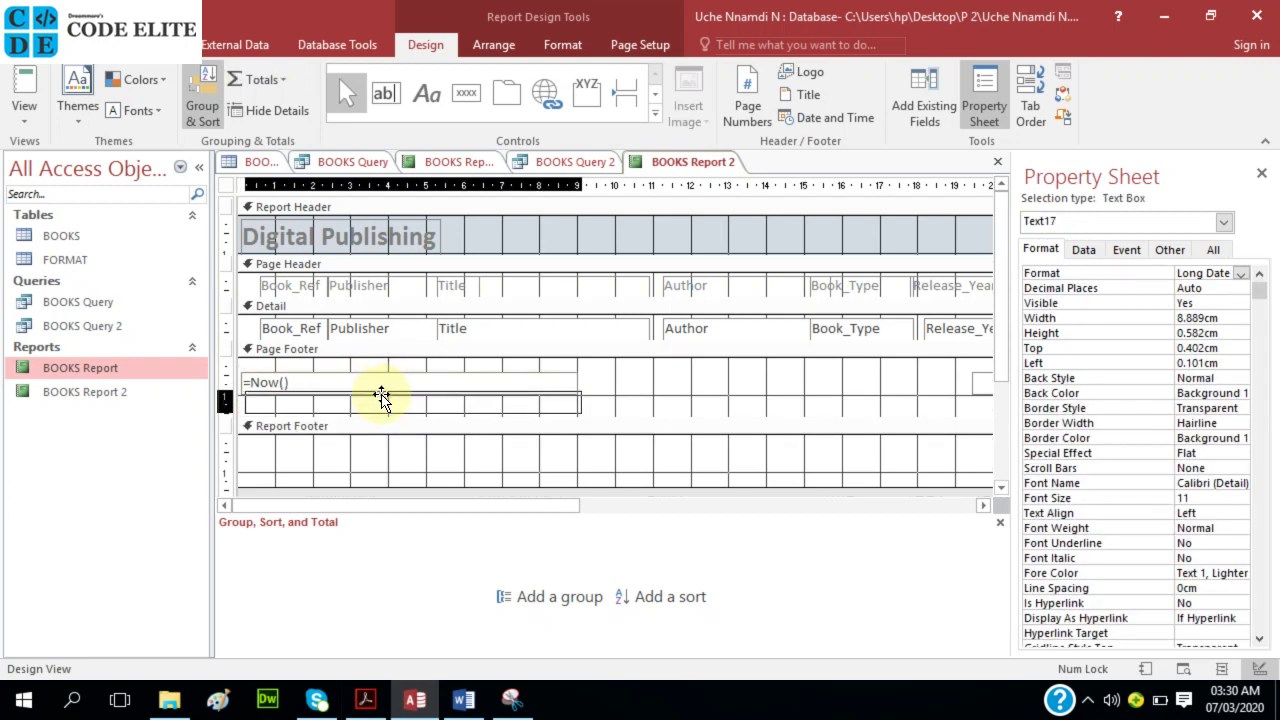
drag(382, 397, 386, 395)
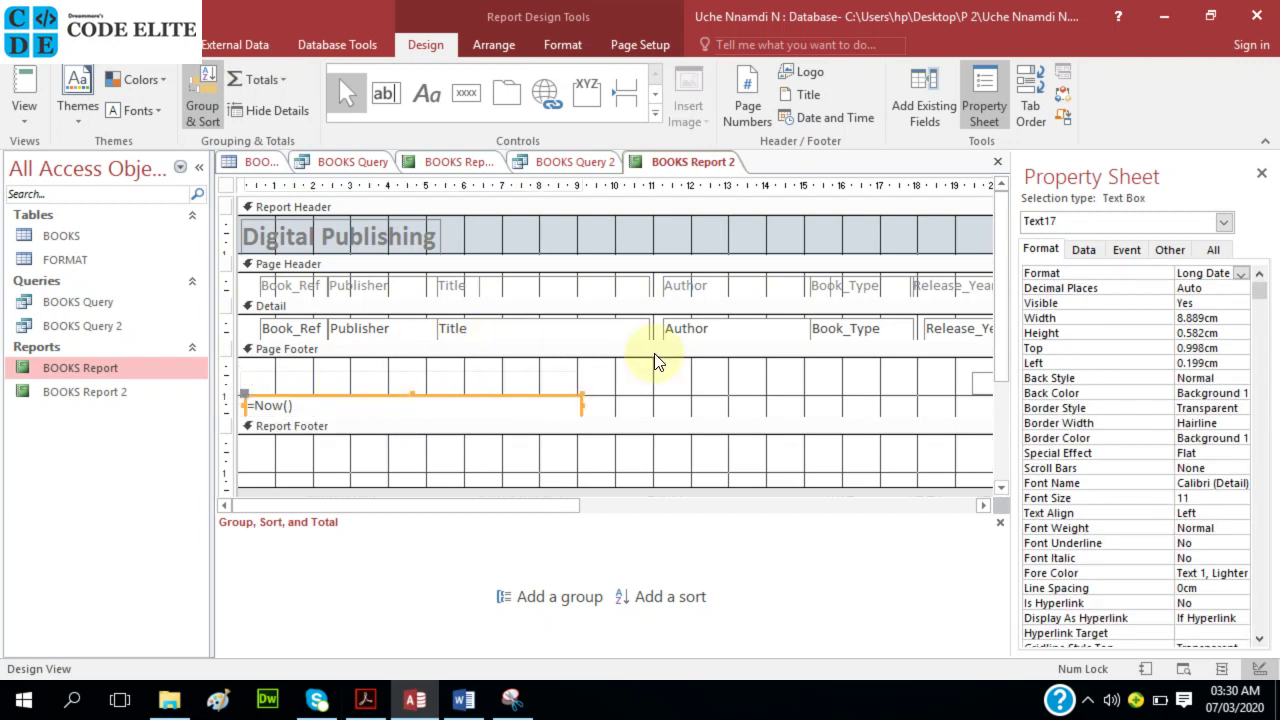